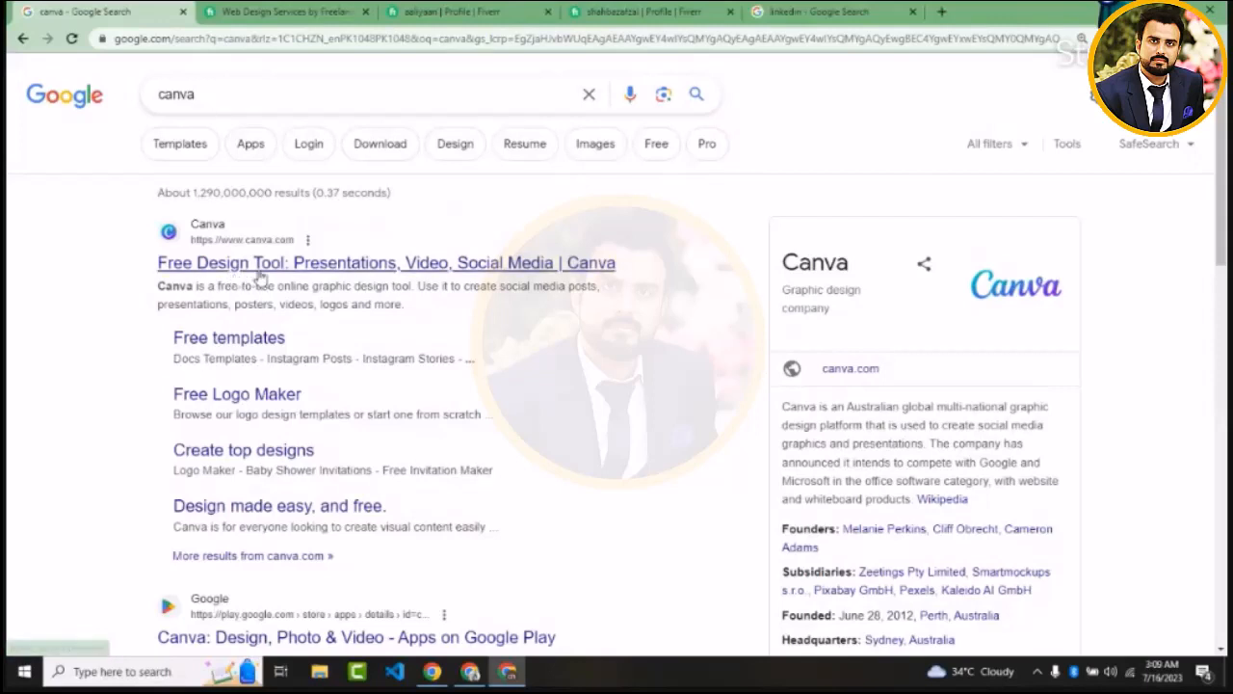
Open the Canva website from the search results in a new tab and start the free sign-up
{"action": "right_click", "coordinate": [271, 278]}
{"action": "left_click", "coordinate": [280, 282]}
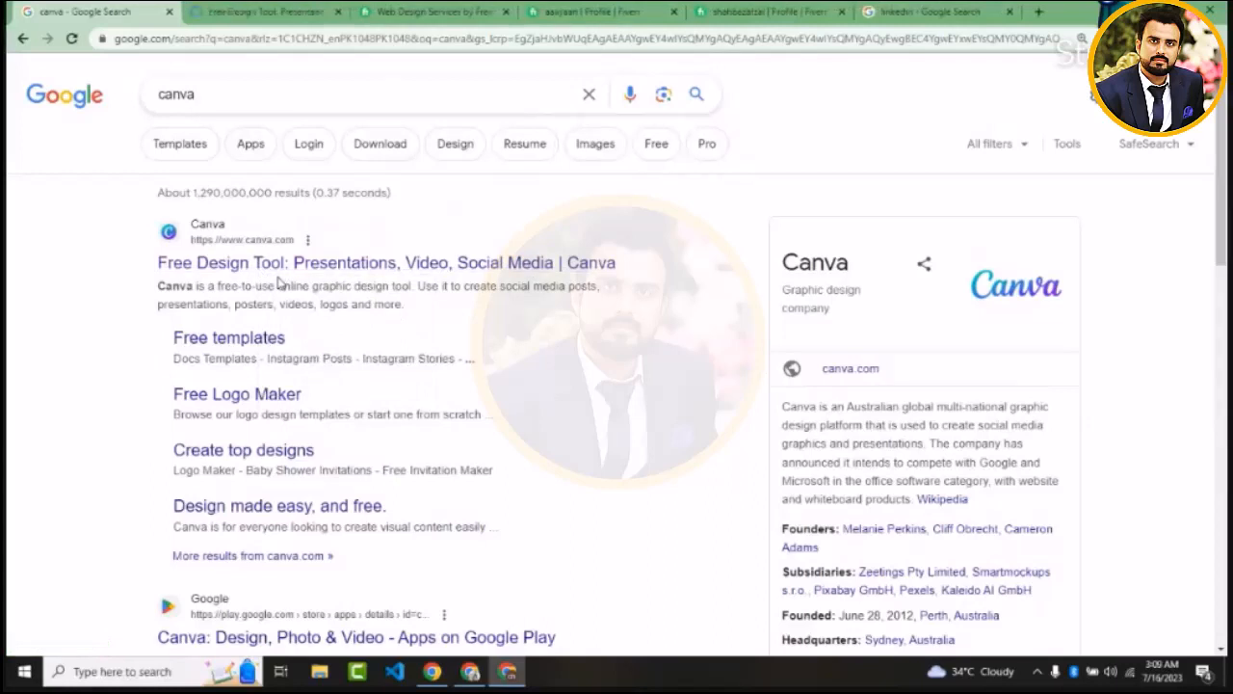
{"action": "left_click", "coordinate": [275, 9]}
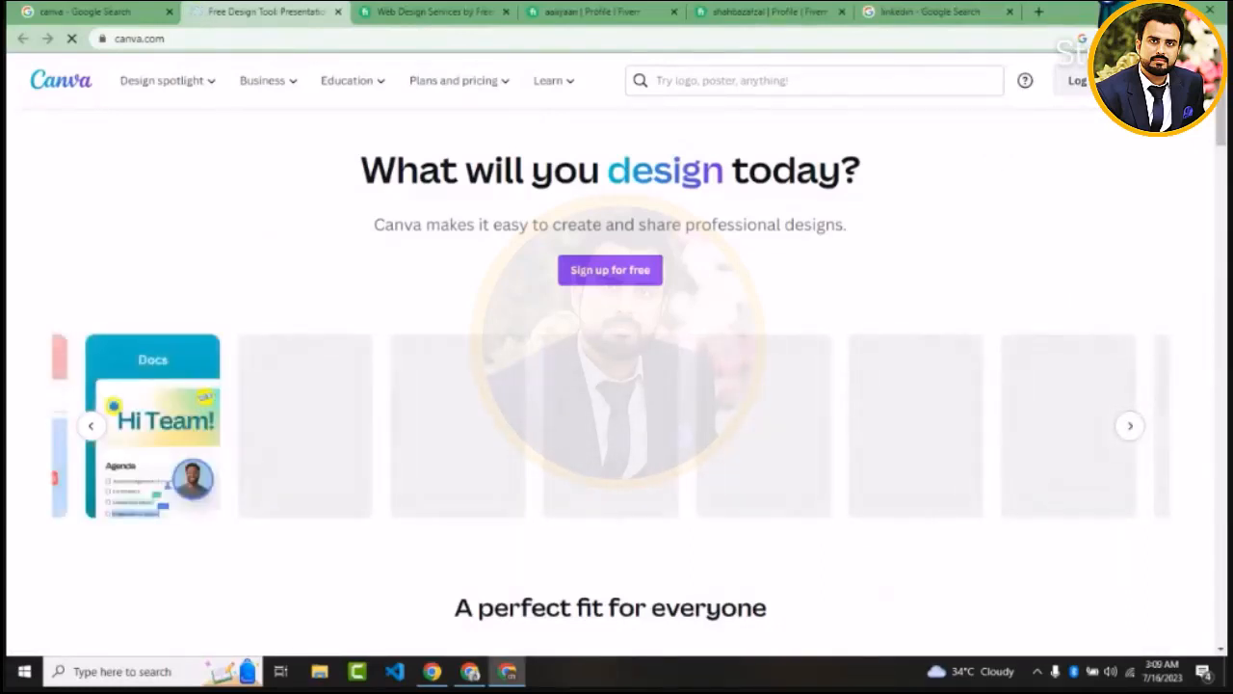
{"action": "left_click", "coordinate": [610, 270]}
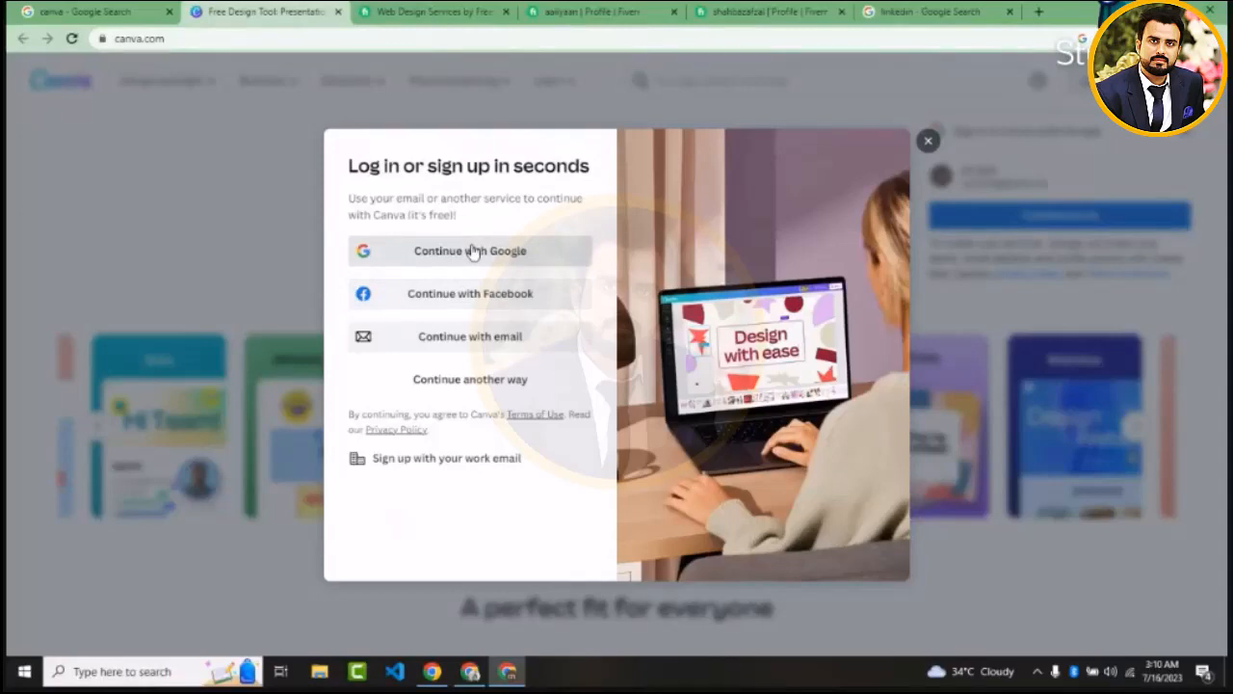
View the email sign-up form and return to the list of sign-up options
{"action": "left_click", "coordinate": [467, 336]}
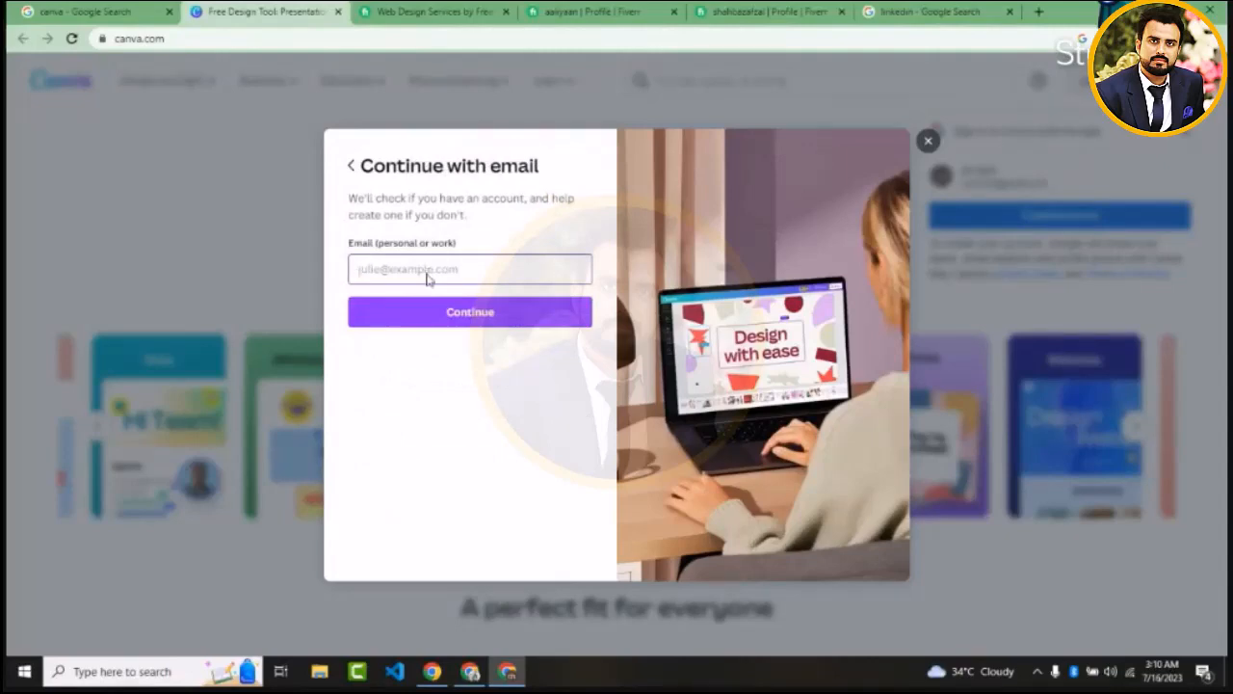
{"action": "left_click", "coordinate": [350, 166]}
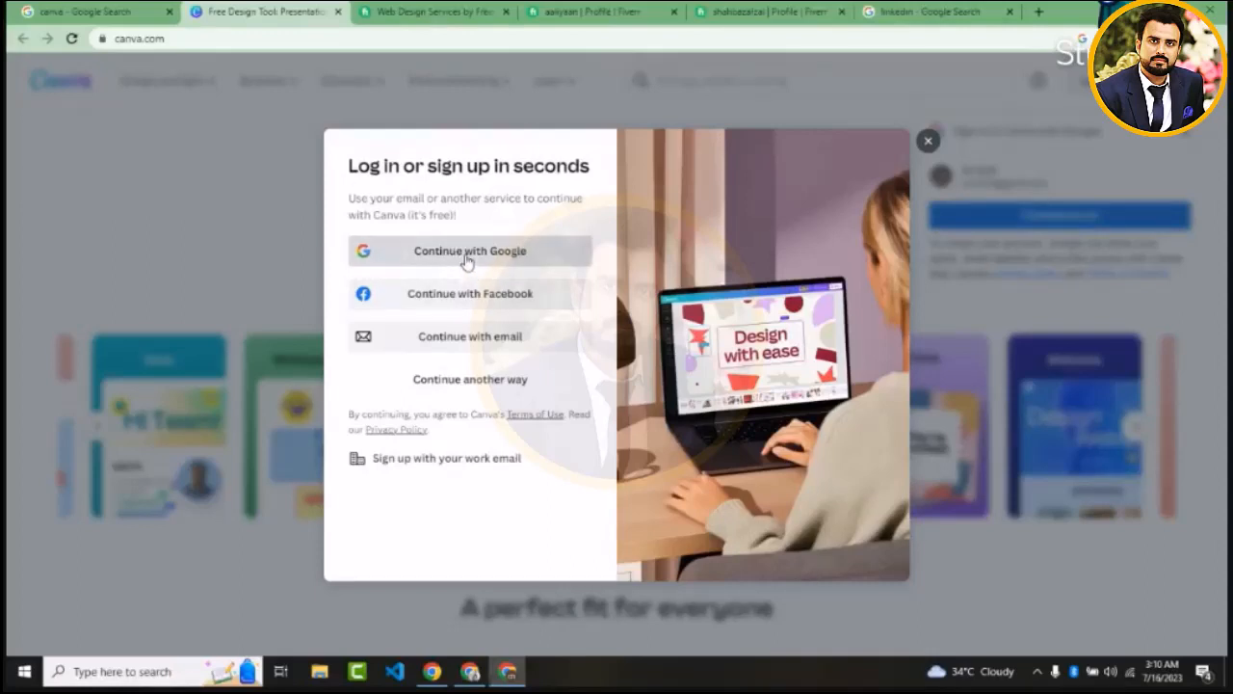
Sign up for Canva with Google, choosing the account already listed
{"action": "left_click", "coordinate": [467, 258]}
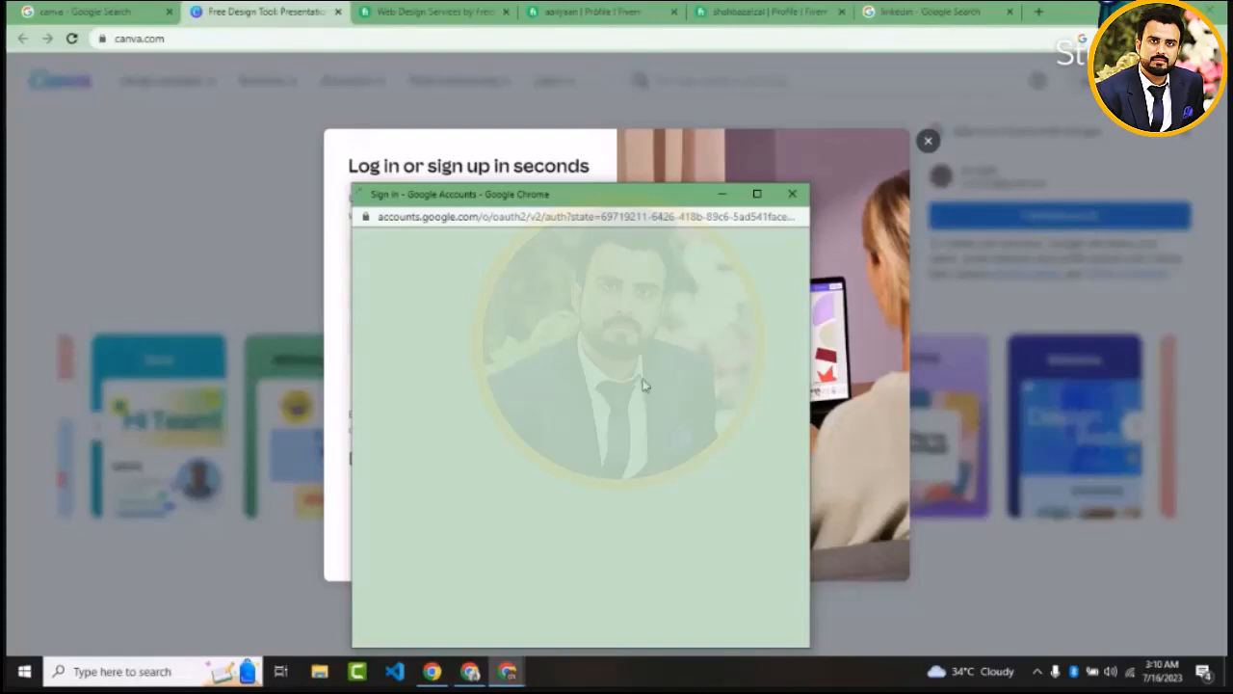
{"action": "left_click", "coordinate": [433, 11]}
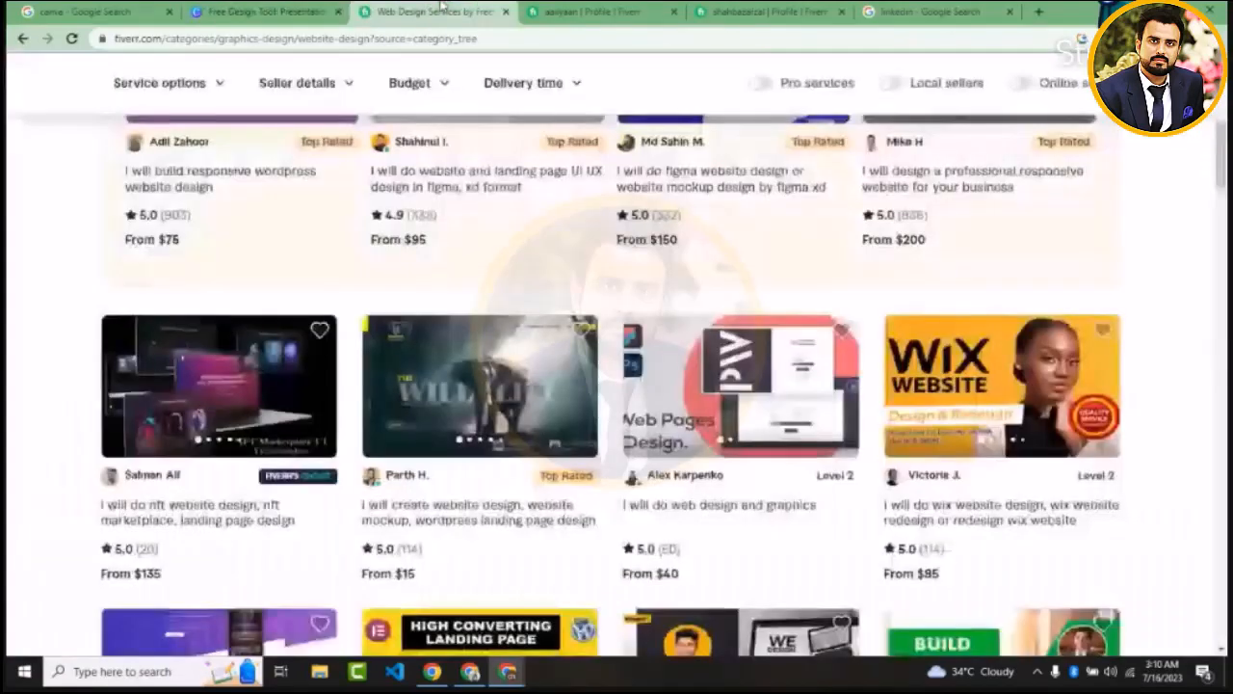
{"action": "left_click", "coordinate": [271, 10]}
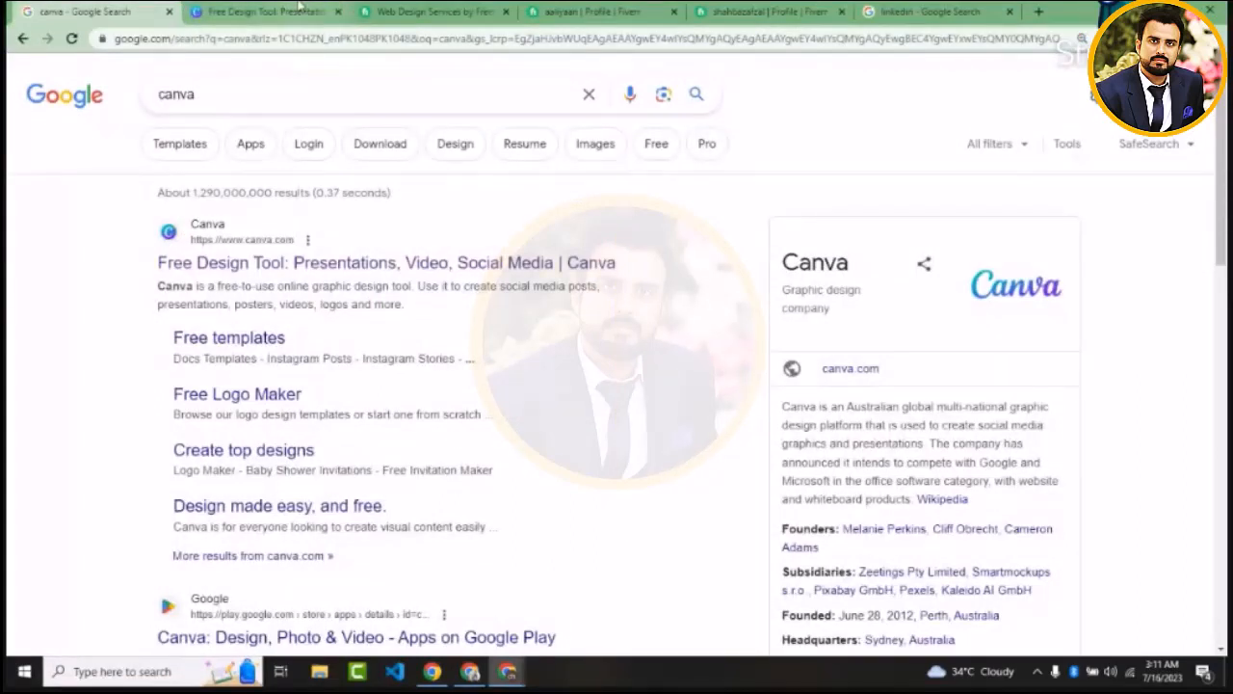
{"action": "left_click", "coordinate": [299, 7]}
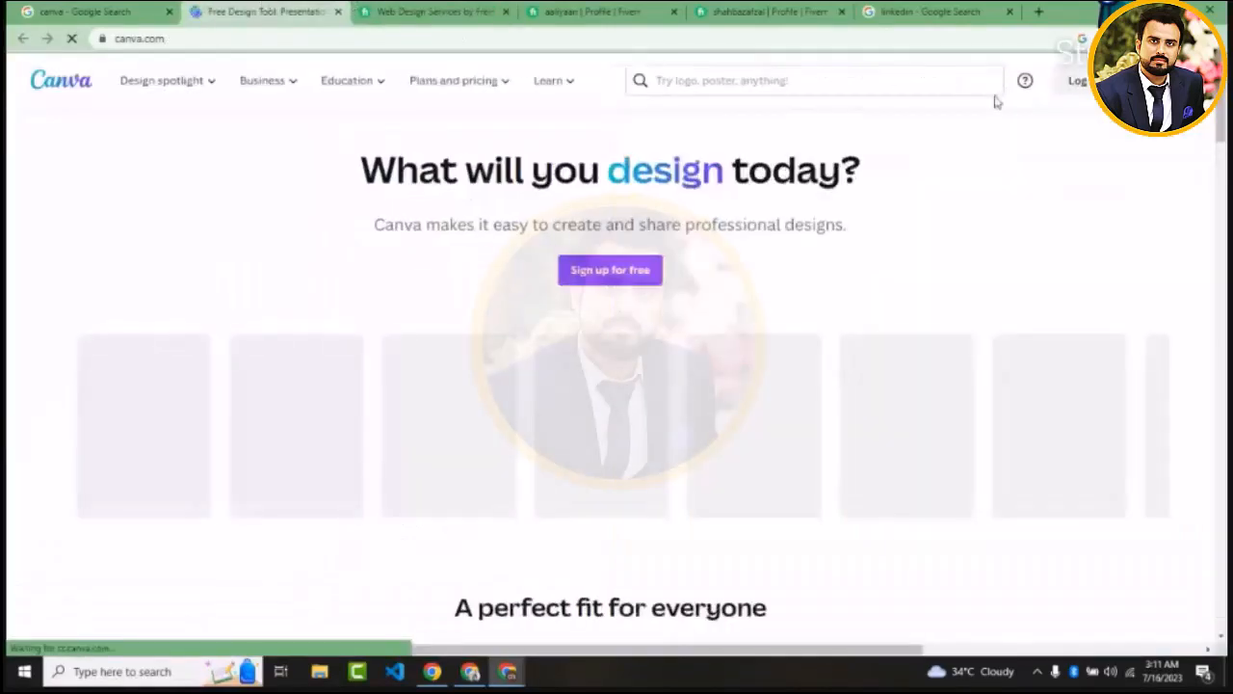
{"action": "left_click", "coordinate": [1124, 455]}
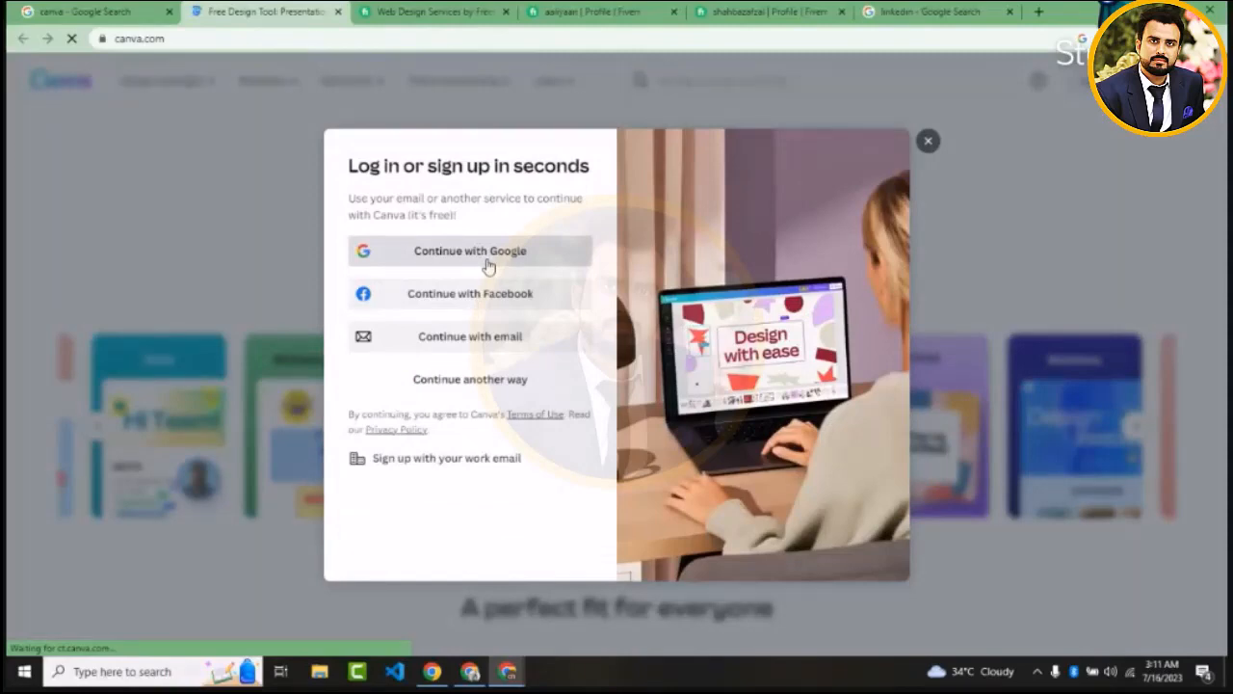
{"action": "left_click", "coordinate": [489, 252]}
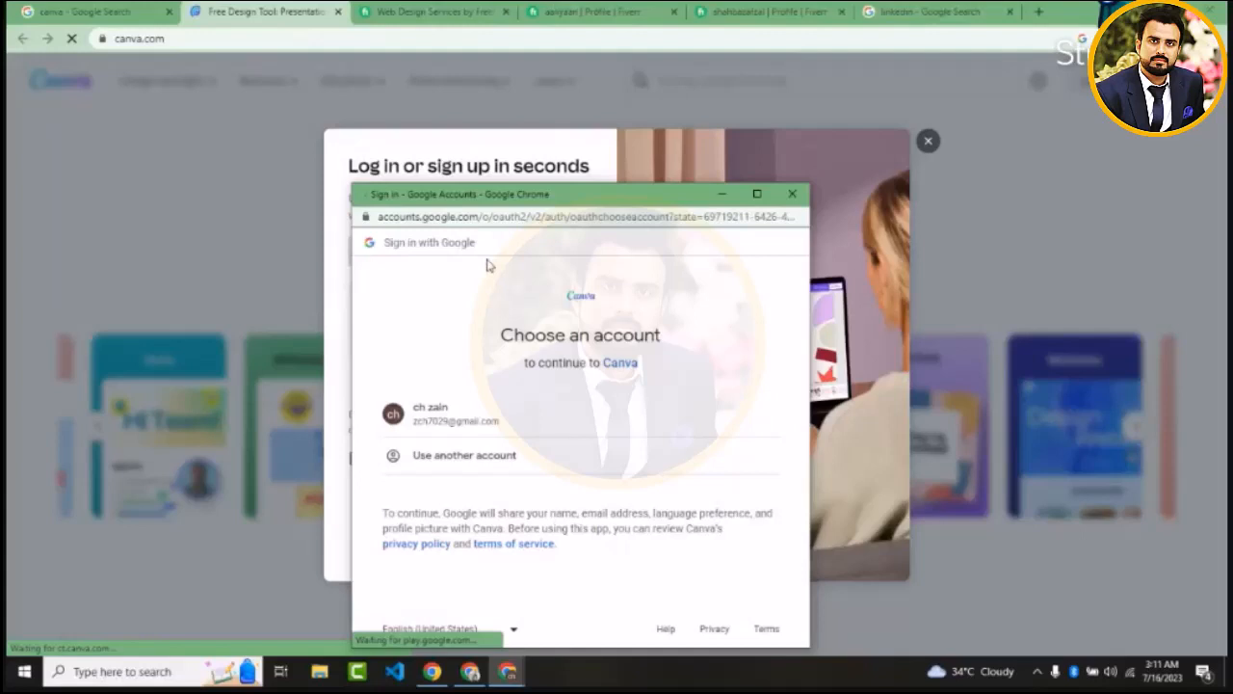
{"action": "left_click", "coordinate": [440, 408]}
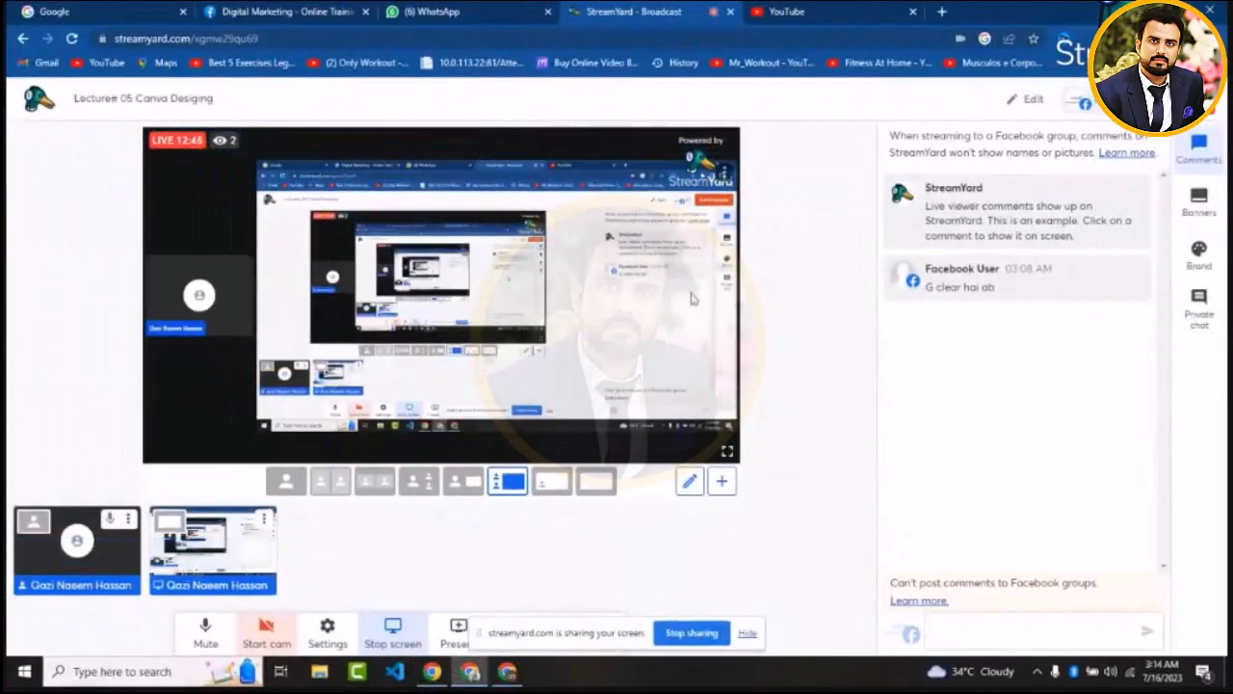
Hide the StreamYard screen-sharing notice and switch to the browser window showing Canva
{"action": "left_click", "coordinate": [745, 634]}
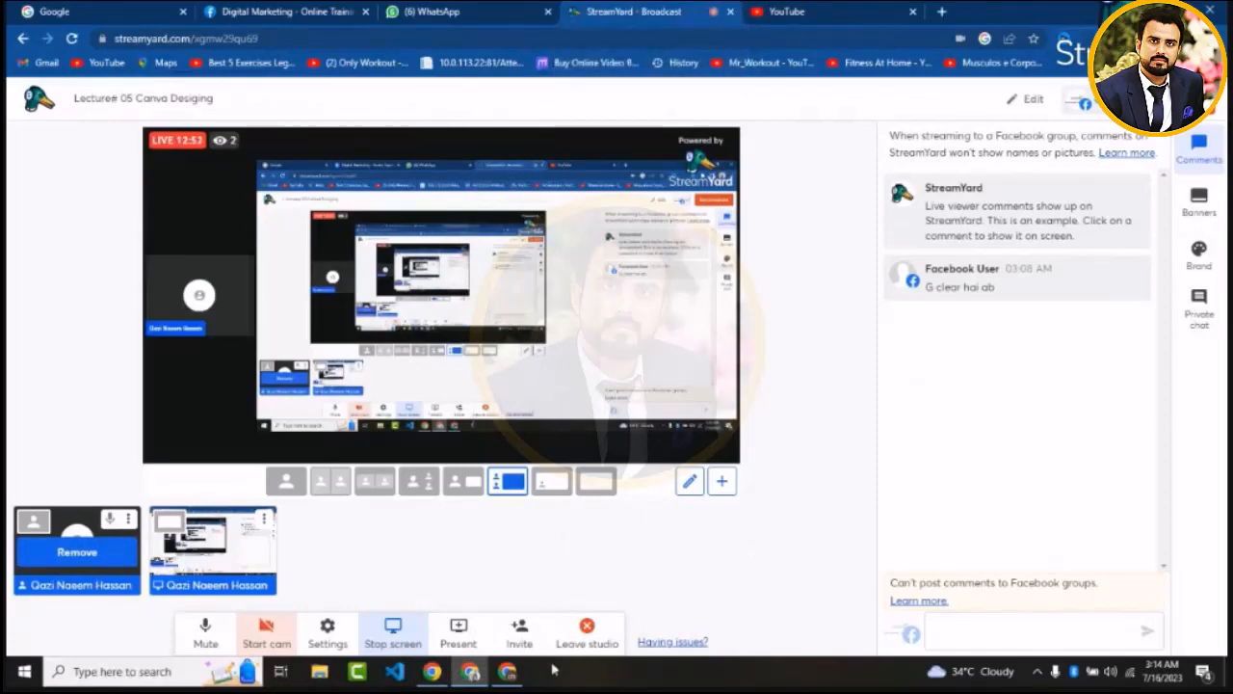
{"action": "left_click", "coordinate": [523, 676]}
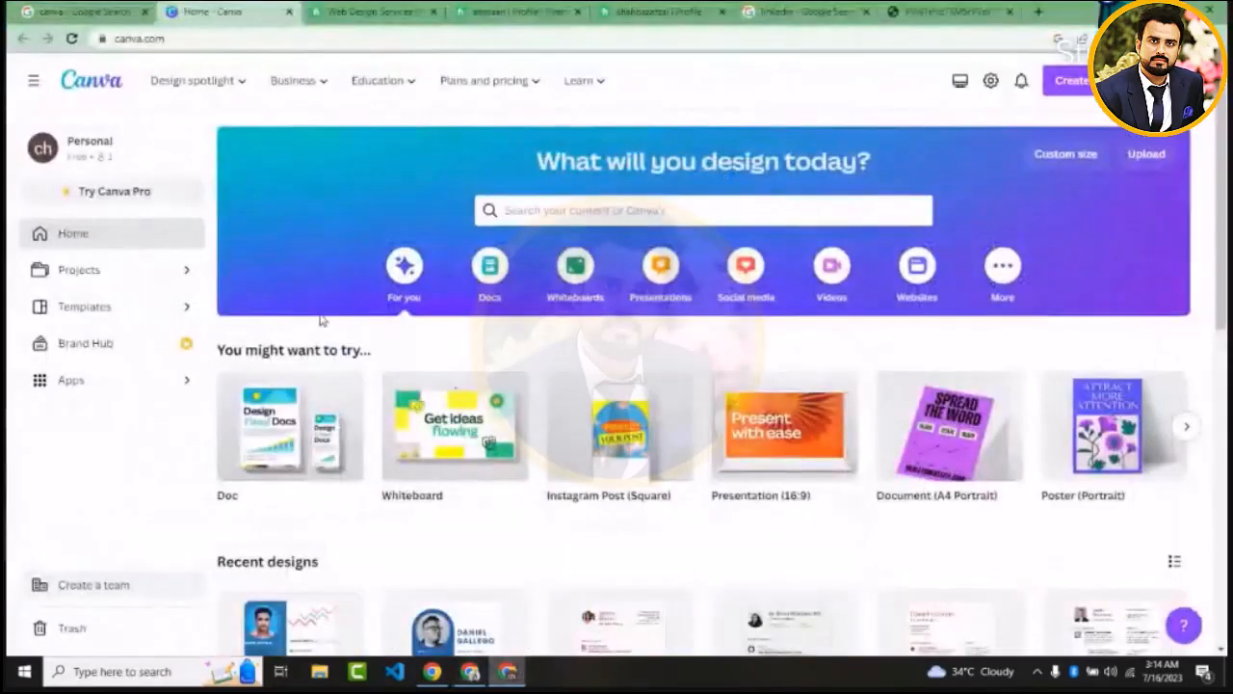
Browse the suggested design types on the home page, from Doc through Mobile Video
{"action": "mouse_move", "coordinate": [382, 114]}
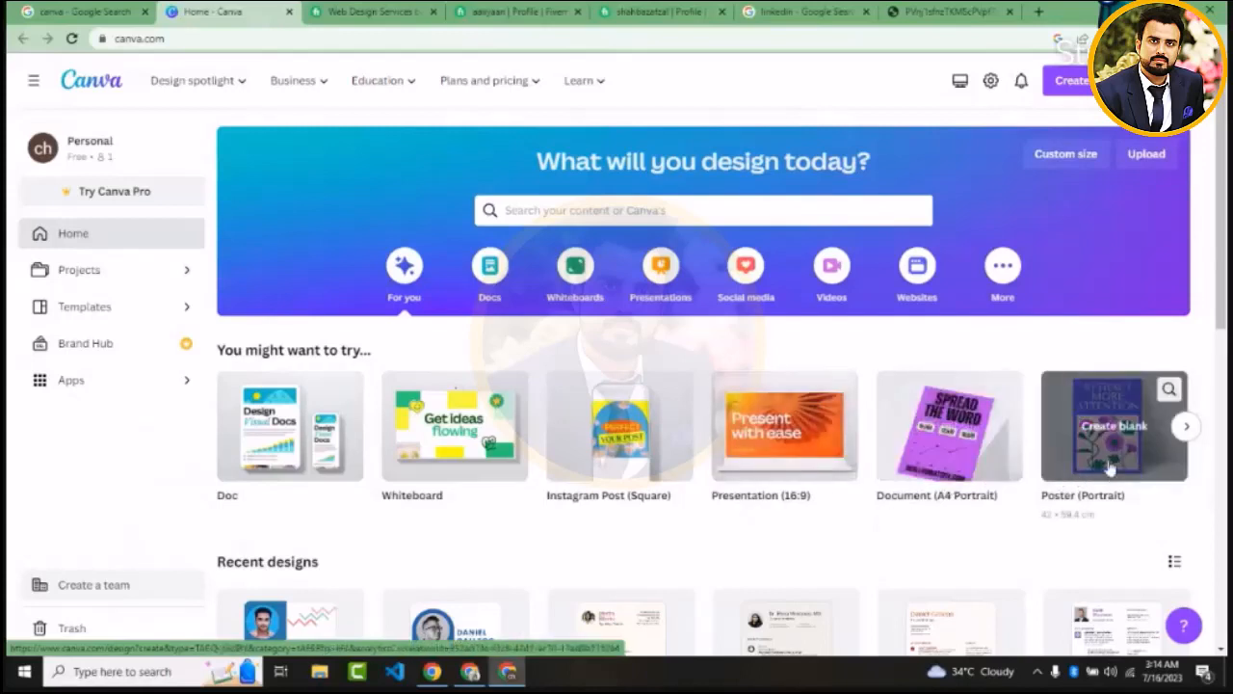
{"action": "left_click", "coordinate": [1184, 429]}
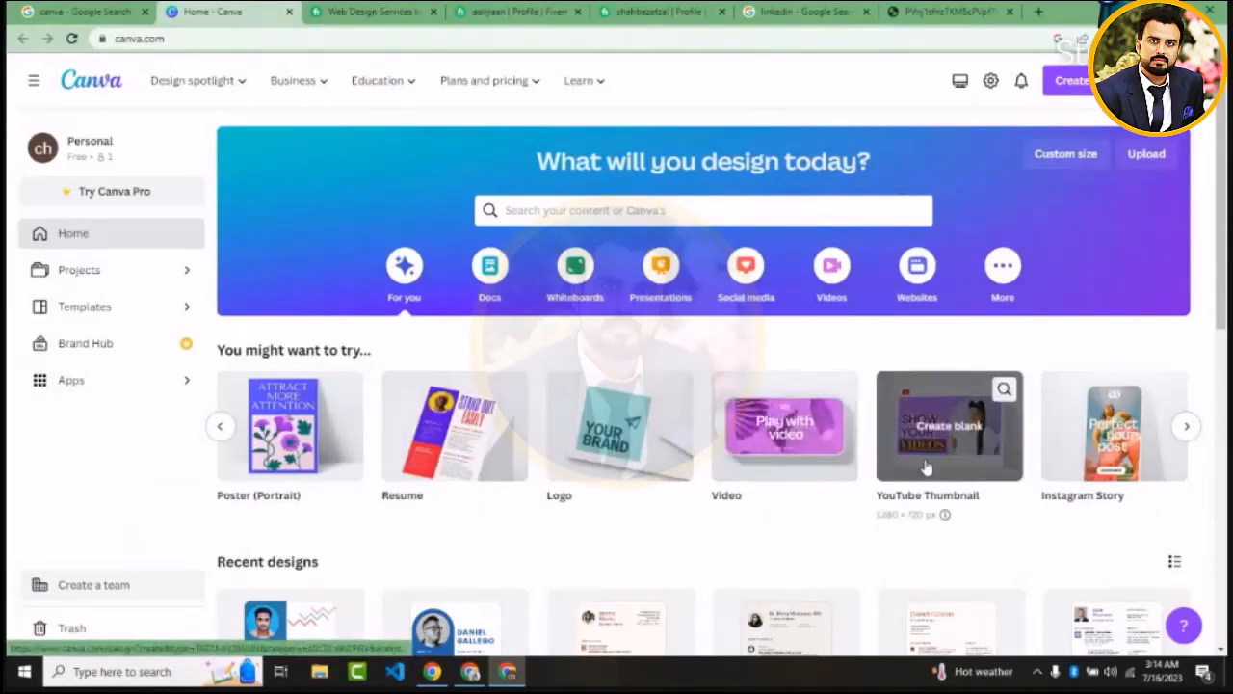
{"action": "left_click", "coordinate": [1185, 428]}
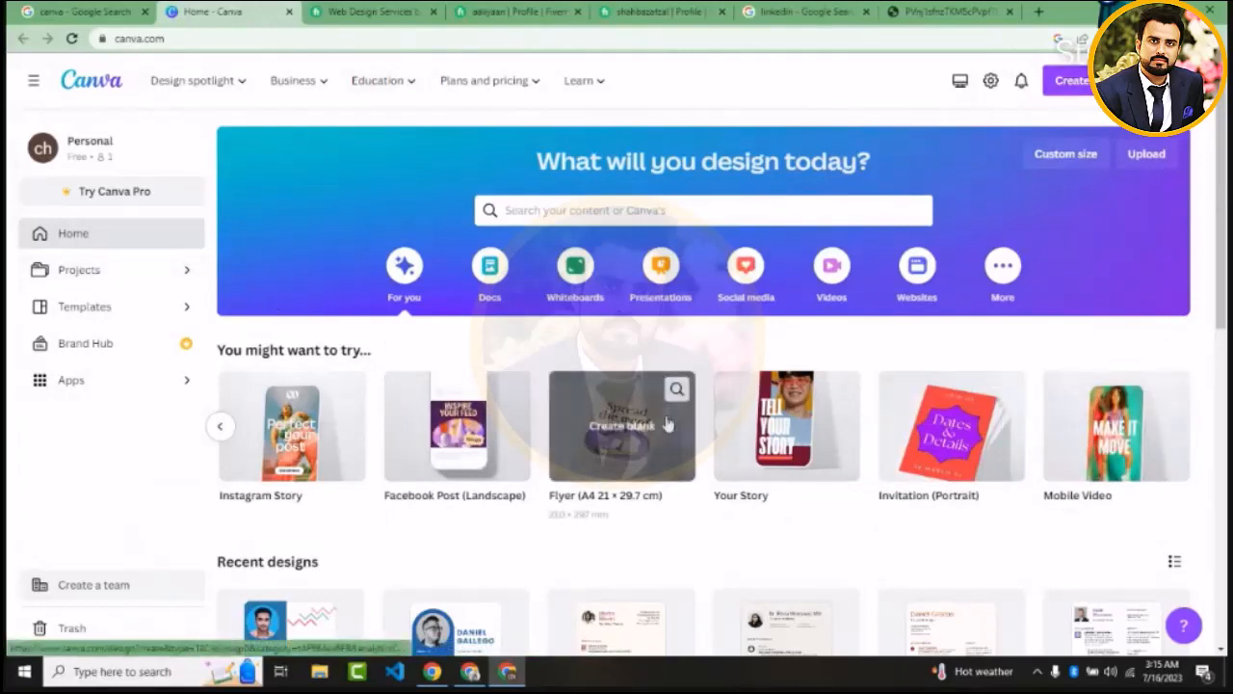
Look over the Projects page and the Templates page with its categories, returning to the home page
{"action": "left_click", "coordinate": [190, 275]}
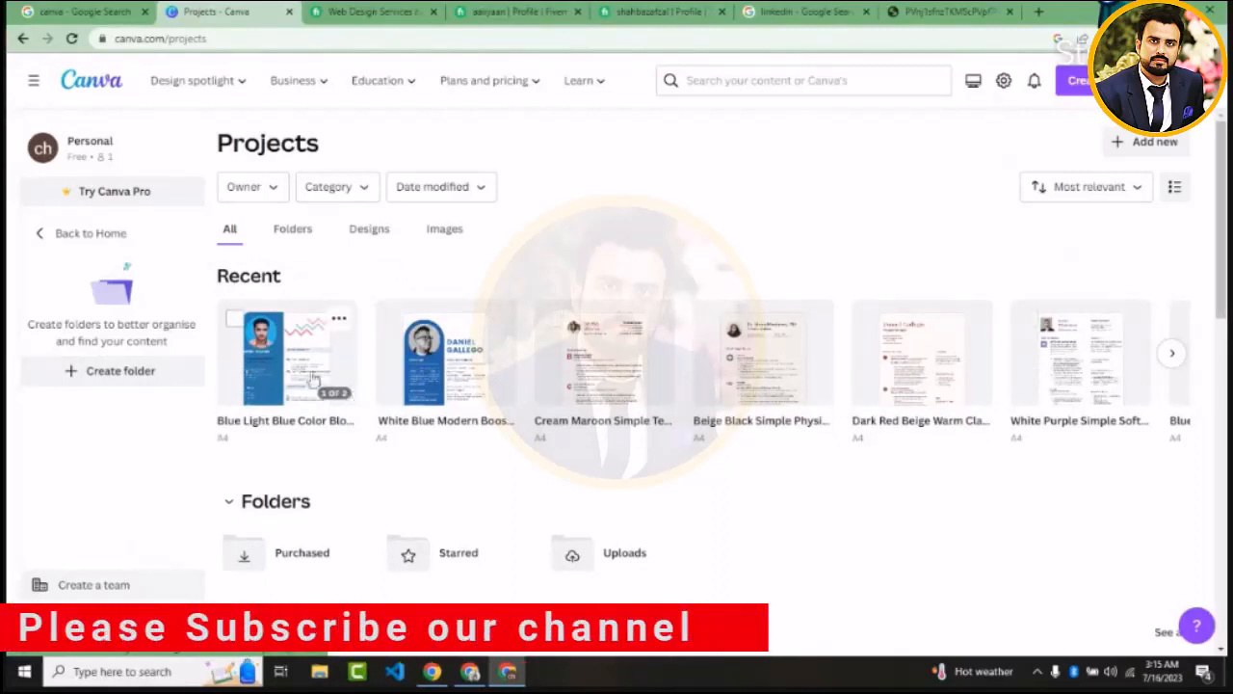
{"action": "left_click", "coordinate": [40, 235]}
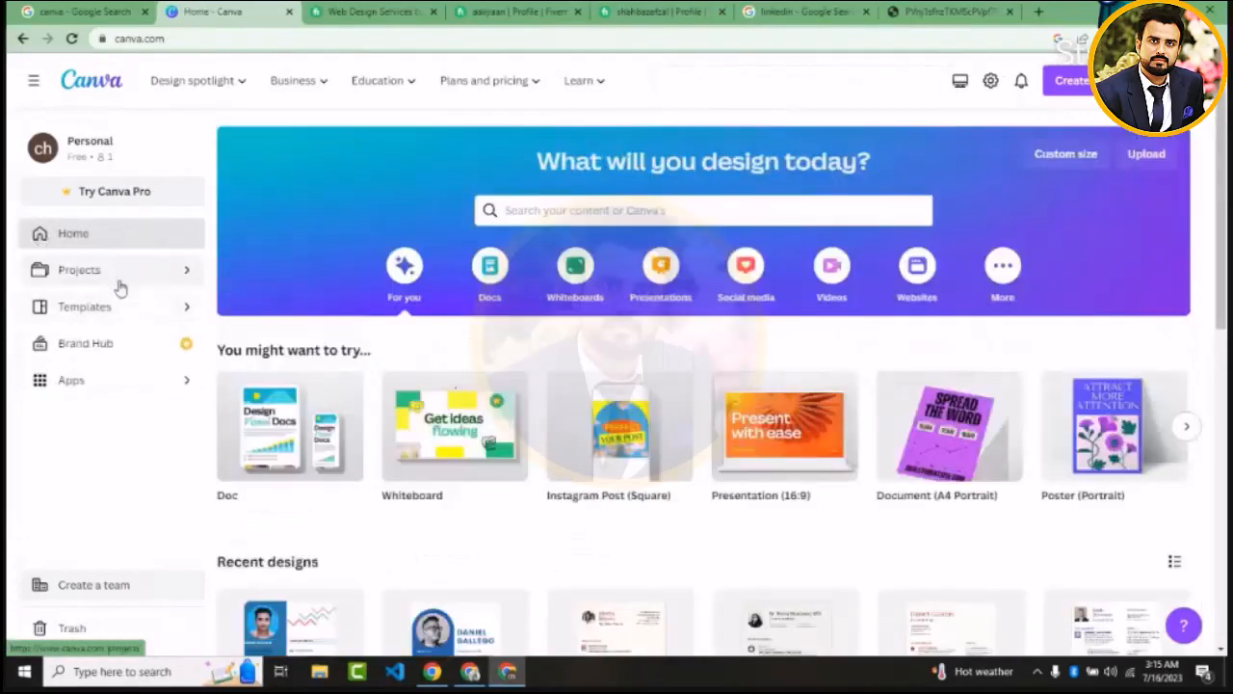
{"action": "left_click", "coordinate": [131, 317]}
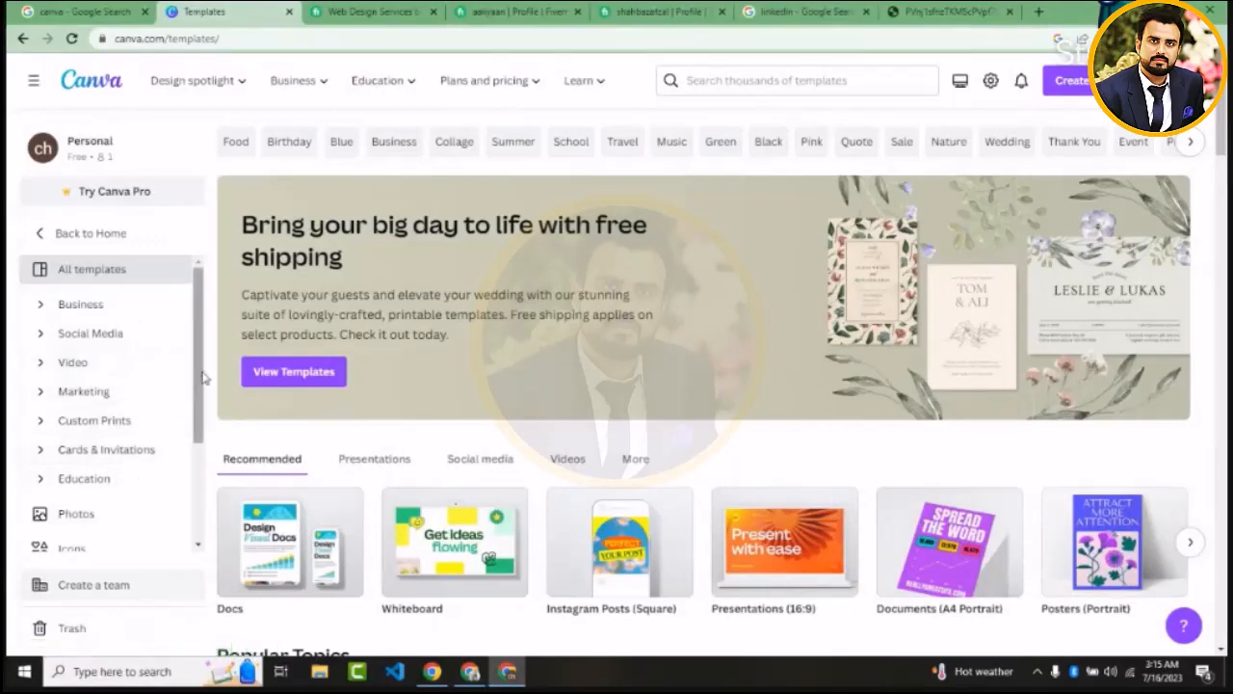
{"action": "left_click_drag", "start_coordinate": [201, 379], "coordinate": [189, 477]}
{"action": "scroll", "coordinate": [189, 477], "scroll_direction": "up", "scroll_amount": 3}
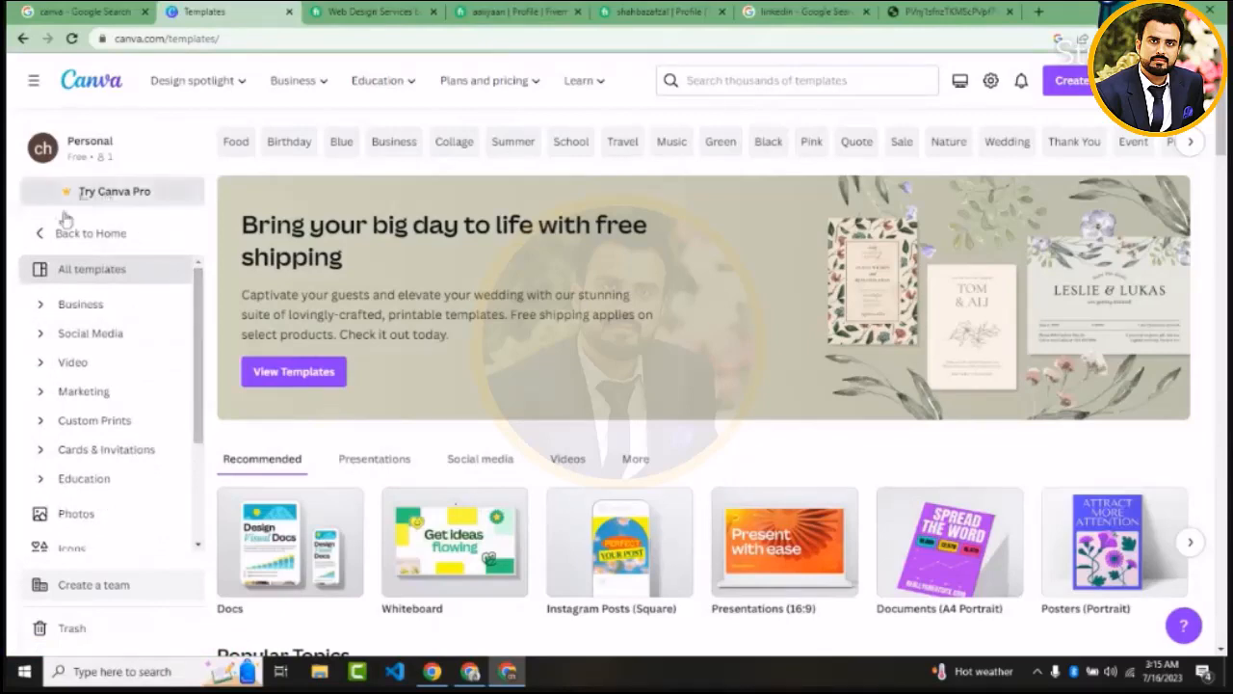
{"action": "left_click", "coordinate": [40, 237]}
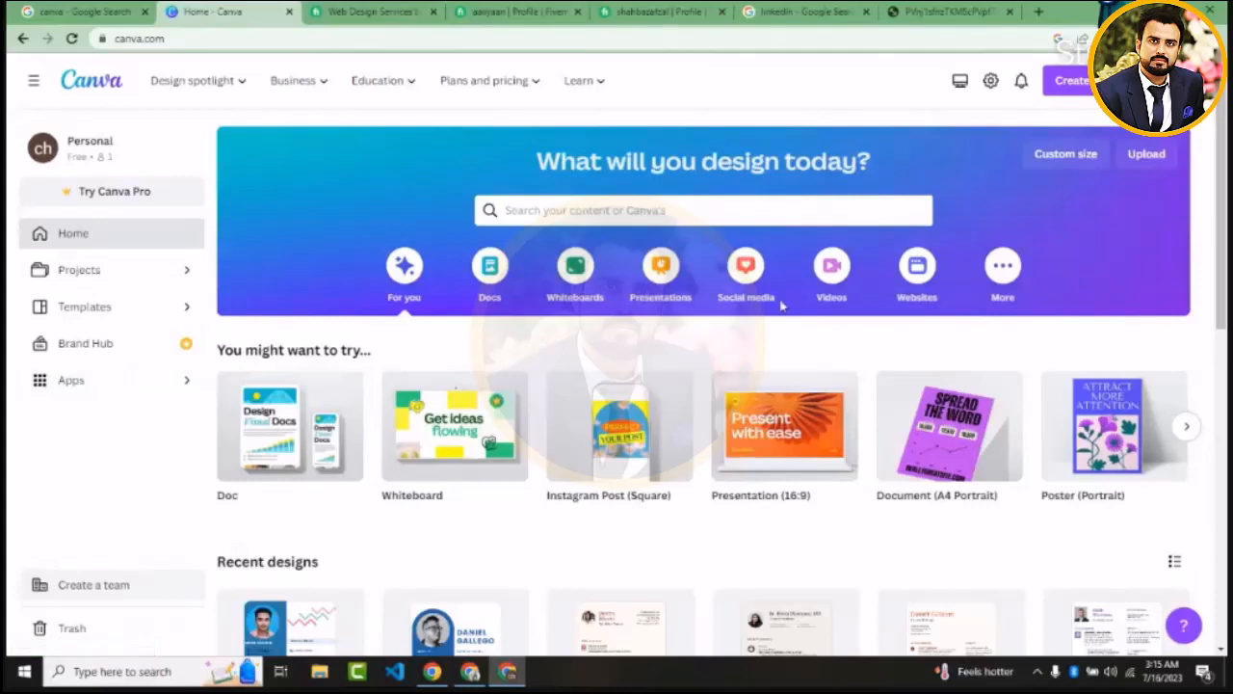
Open the list for creating a new design and look through all the suggested design types
{"action": "left_click", "coordinate": [1071, 81]}
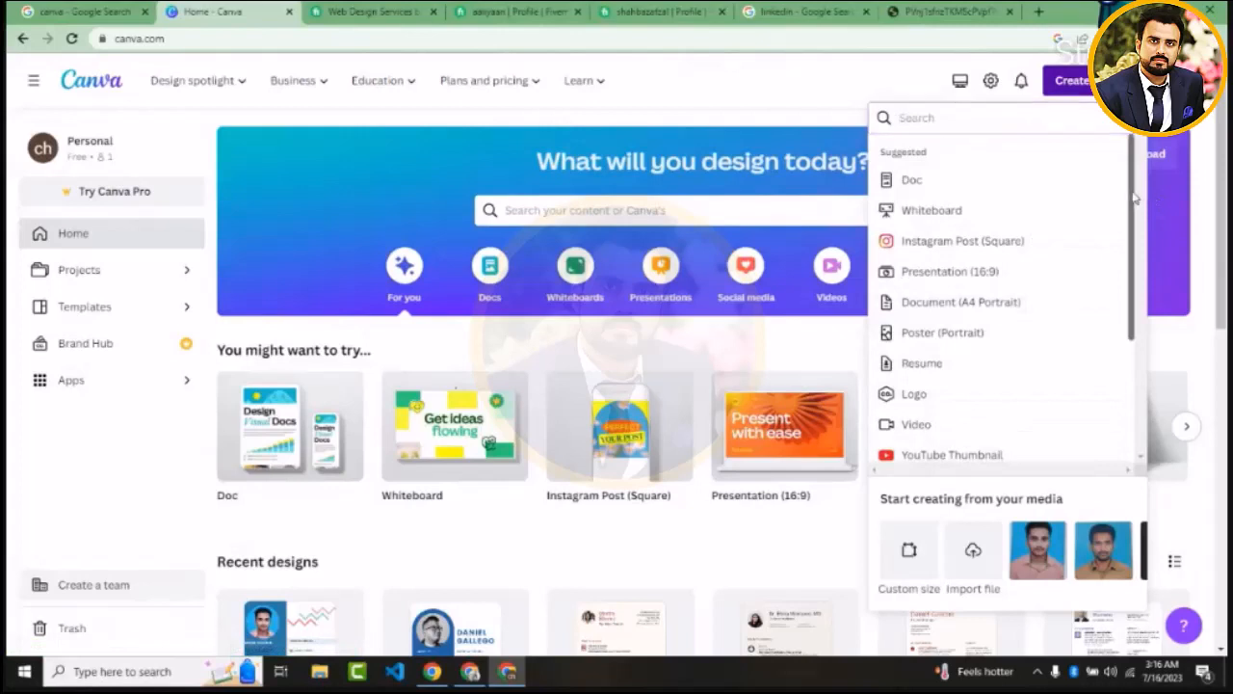
{"action": "scroll", "coordinate": [1133, 202], "scroll_direction": "down", "scroll_amount": 1}
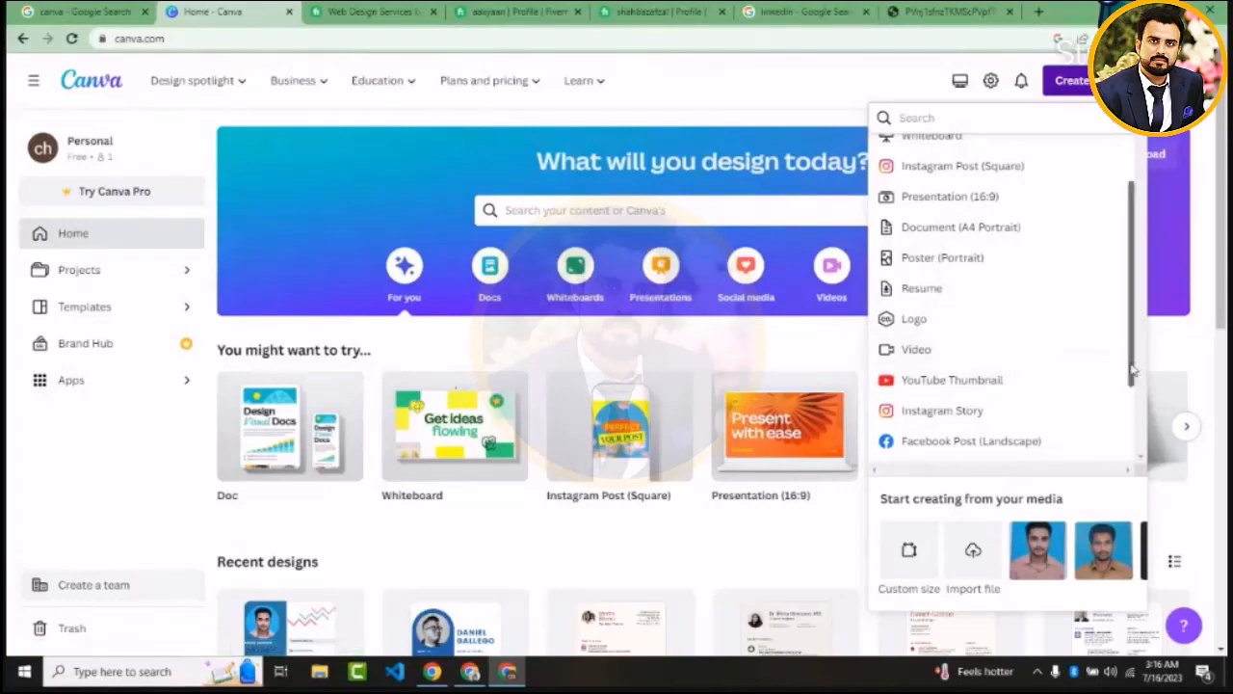
{"action": "scroll", "coordinate": [1133, 371], "scroll_direction": "down", "scroll_amount": 1}
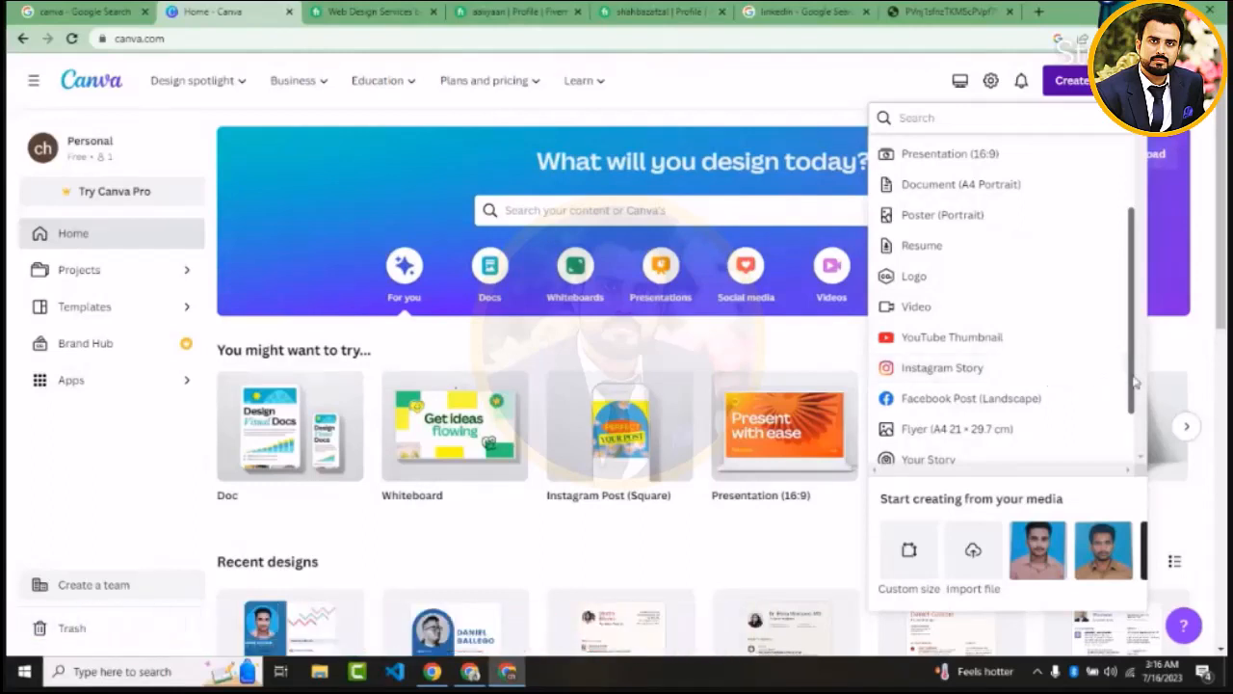
{"action": "left_click_drag", "start_coordinate": [1133, 383], "coordinate": [1134, 433]}
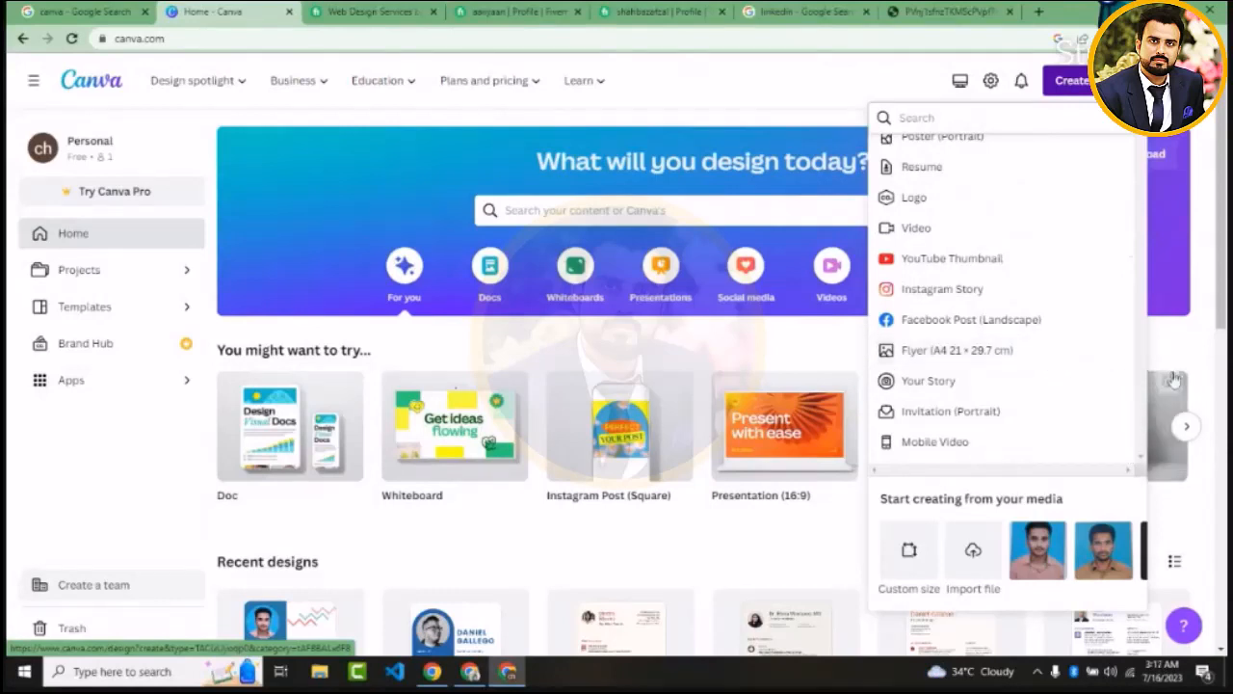
{"action": "left_click_drag", "start_coordinate": [1135, 375], "coordinate": [1124, 249]}
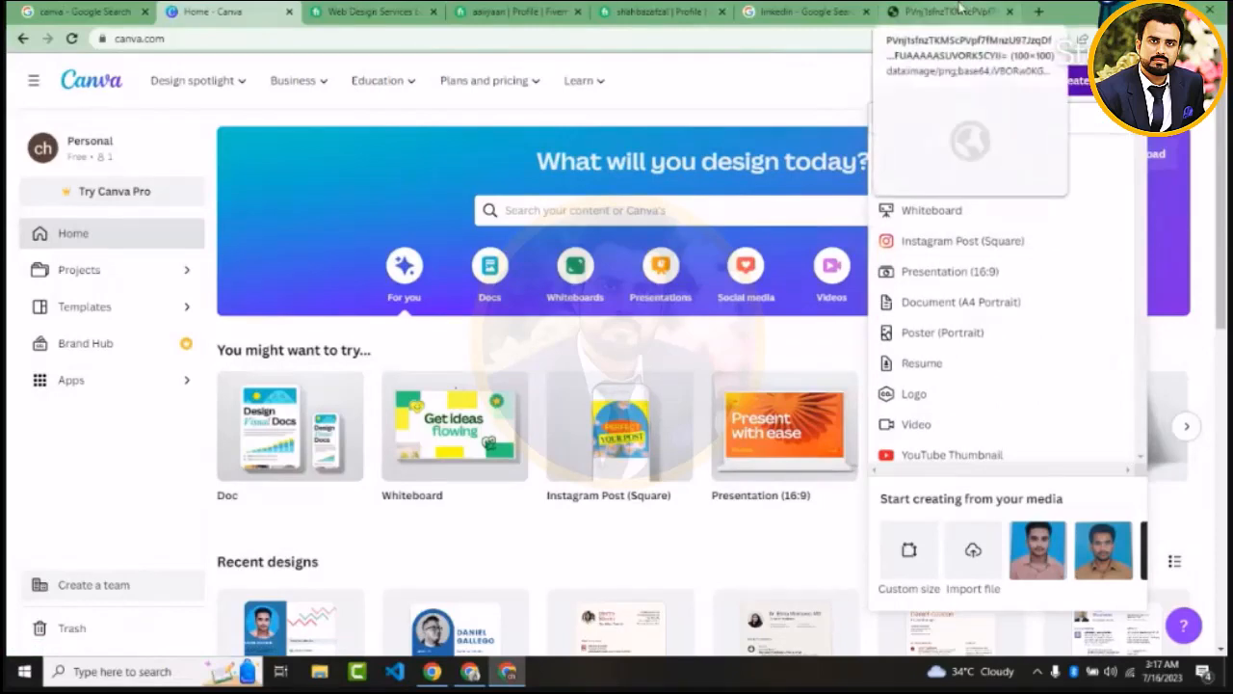
Look up "fiverr gig image size" on Google in a new tab, then return to the Canva home page
{"action": "left_click", "coordinate": [1034, 10]}
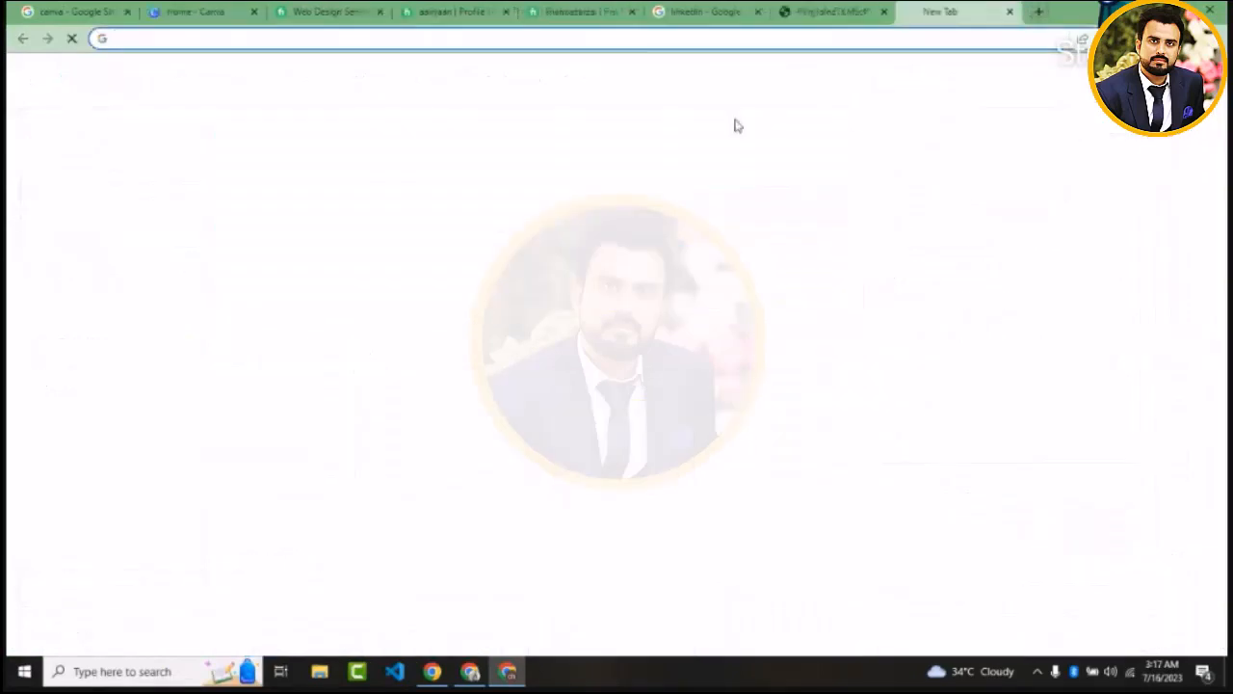
{"action": "type", "text": "five"}
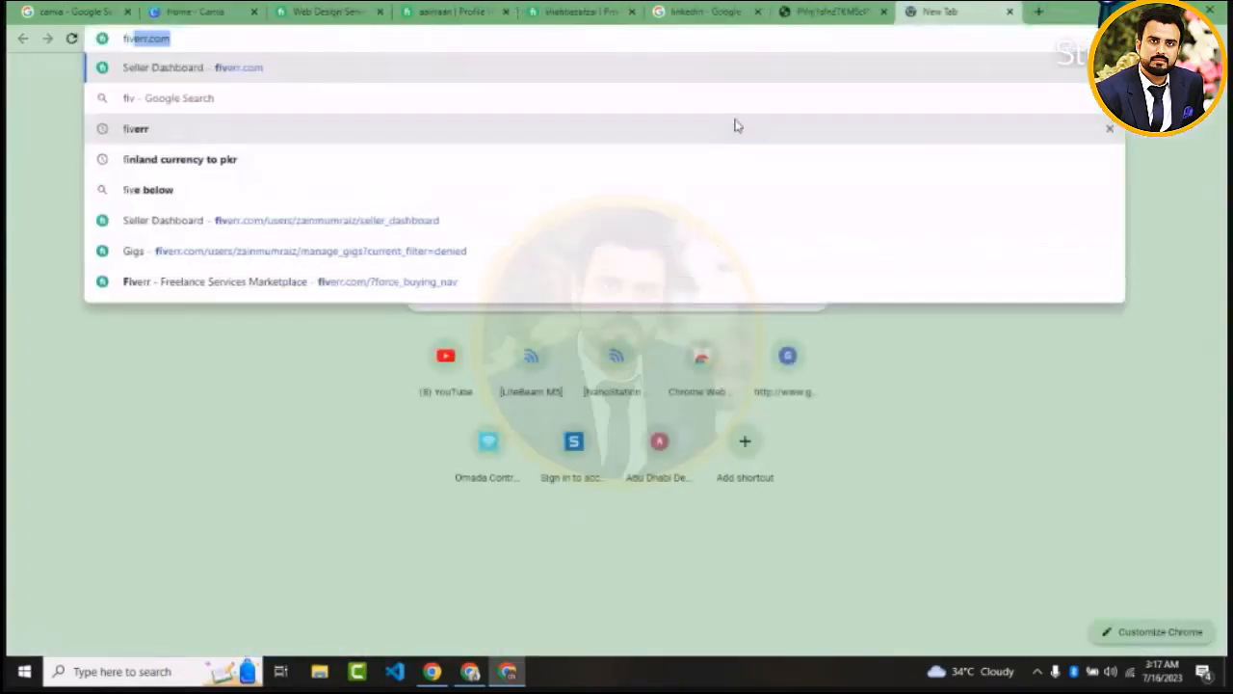
{"action": "type", "text": "rr "}
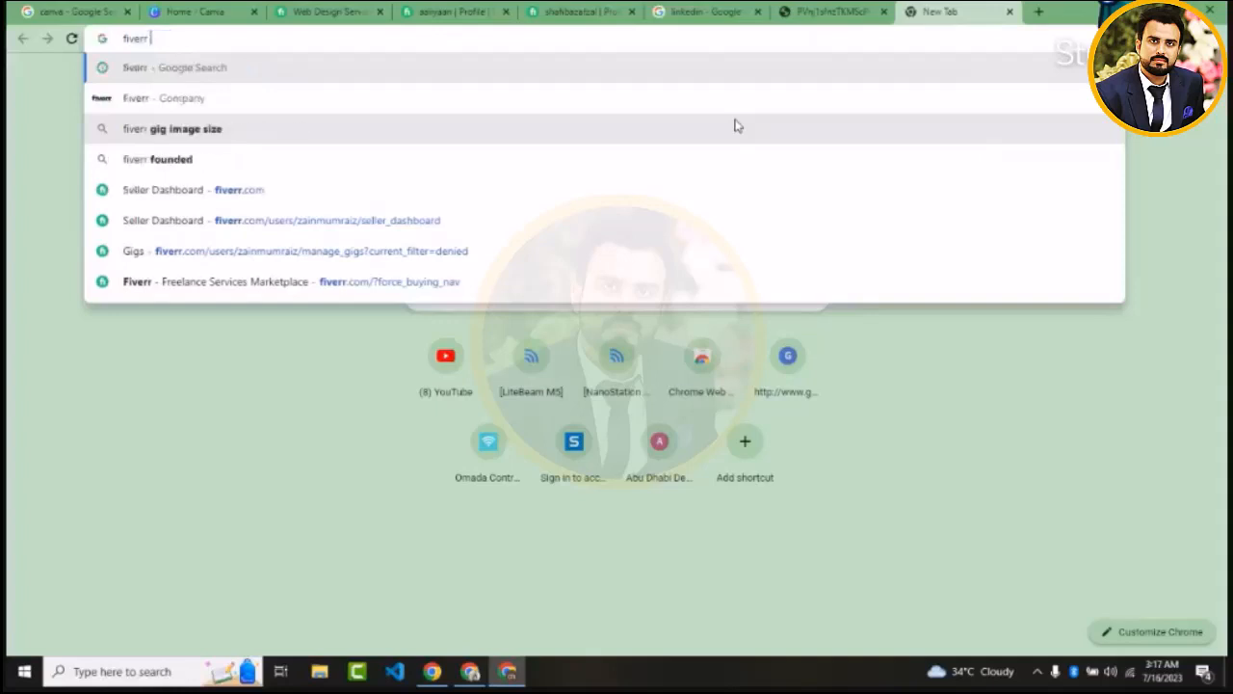
{"action": "type", "text": "gig "}
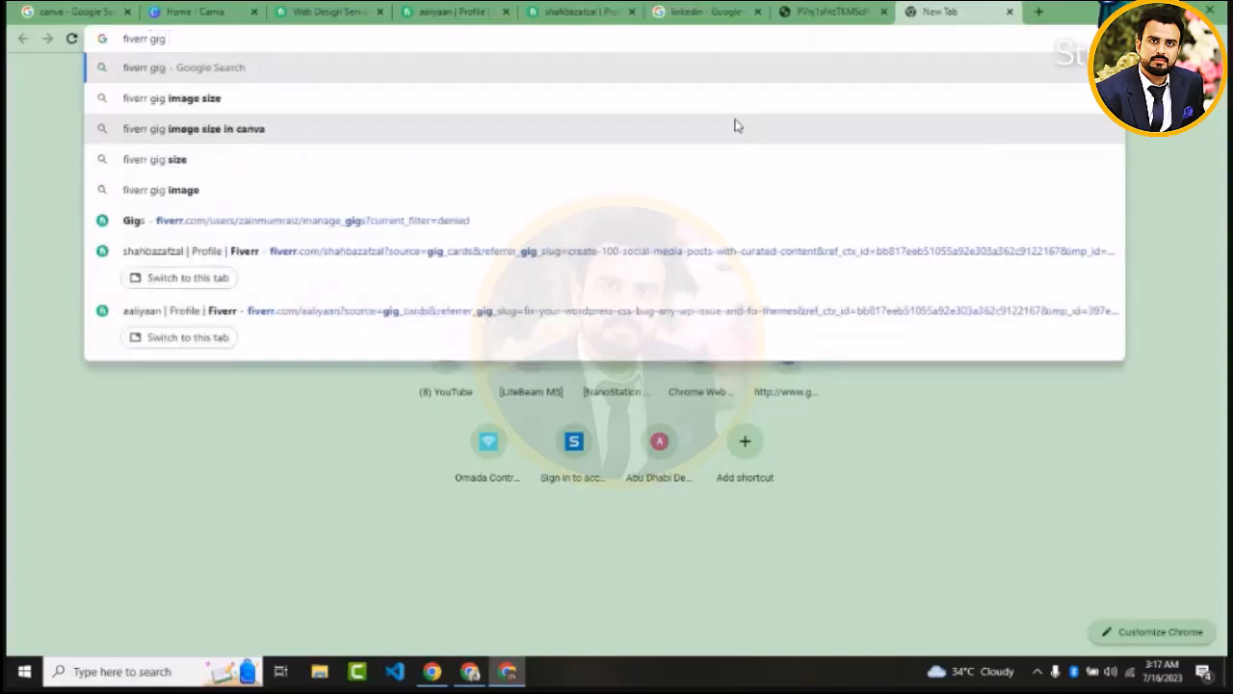
{"action": "type", "text": "image"}
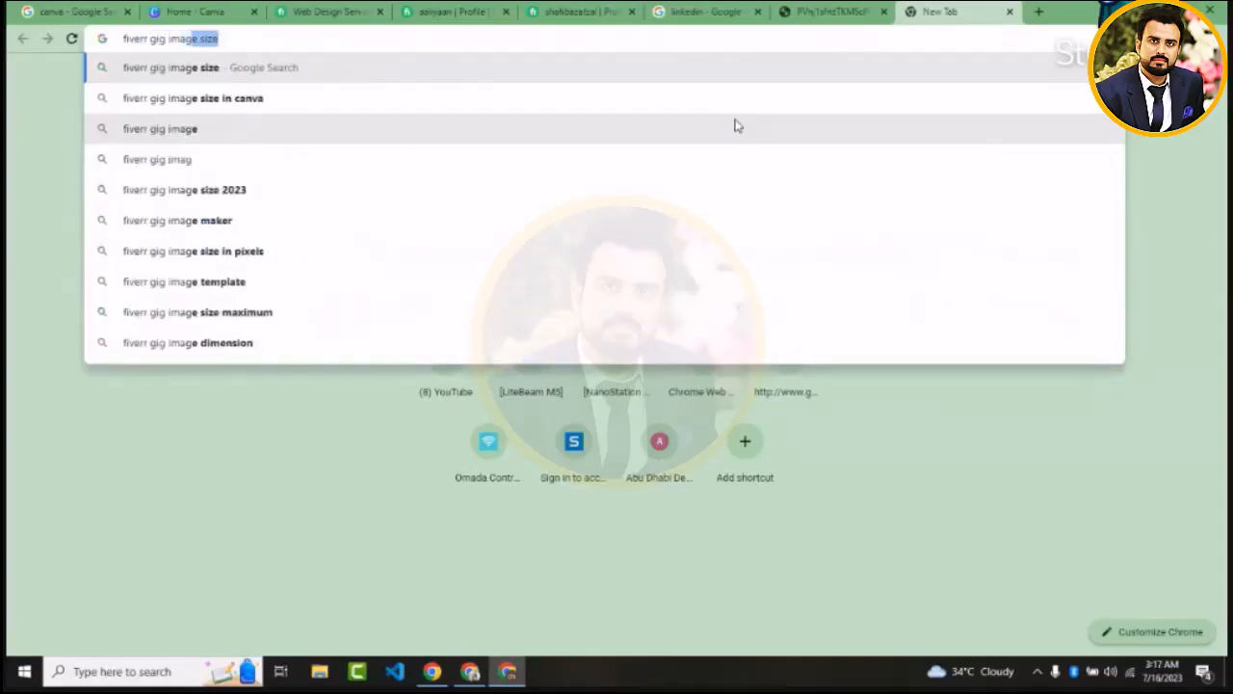
{"action": "left_click", "coordinate": [255, 72]}
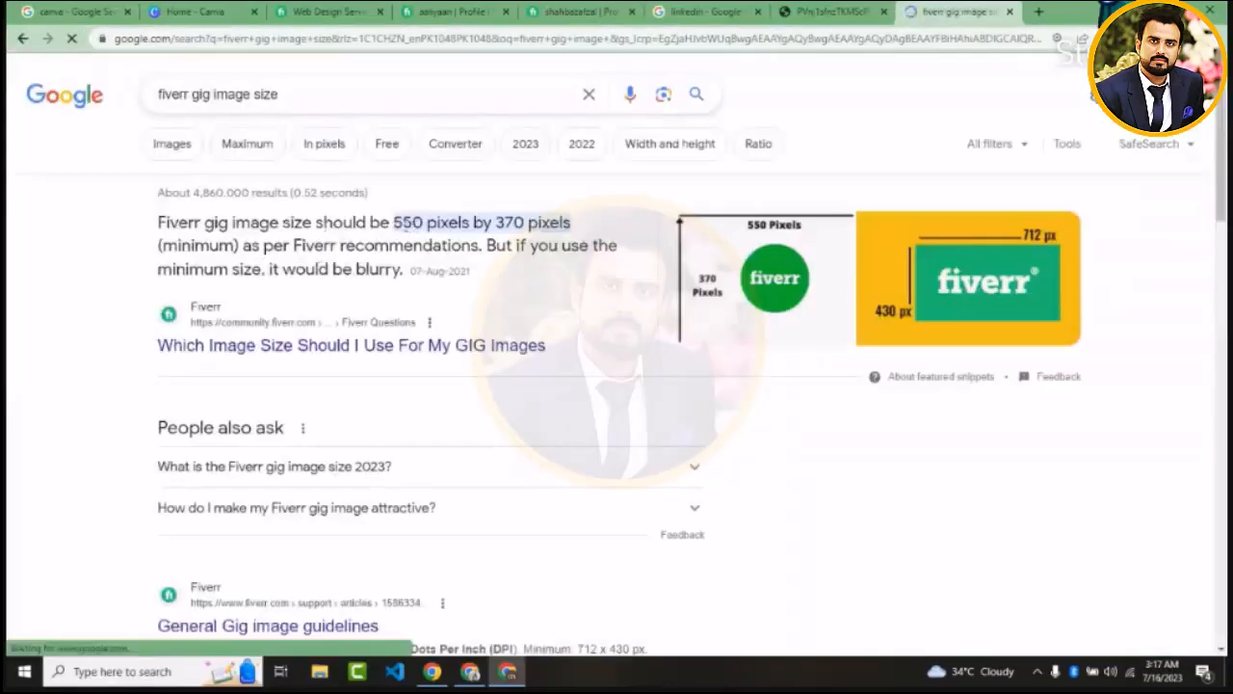
{"action": "left_click_drag", "start_coordinate": [395, 222], "coordinate": [425, 223]}
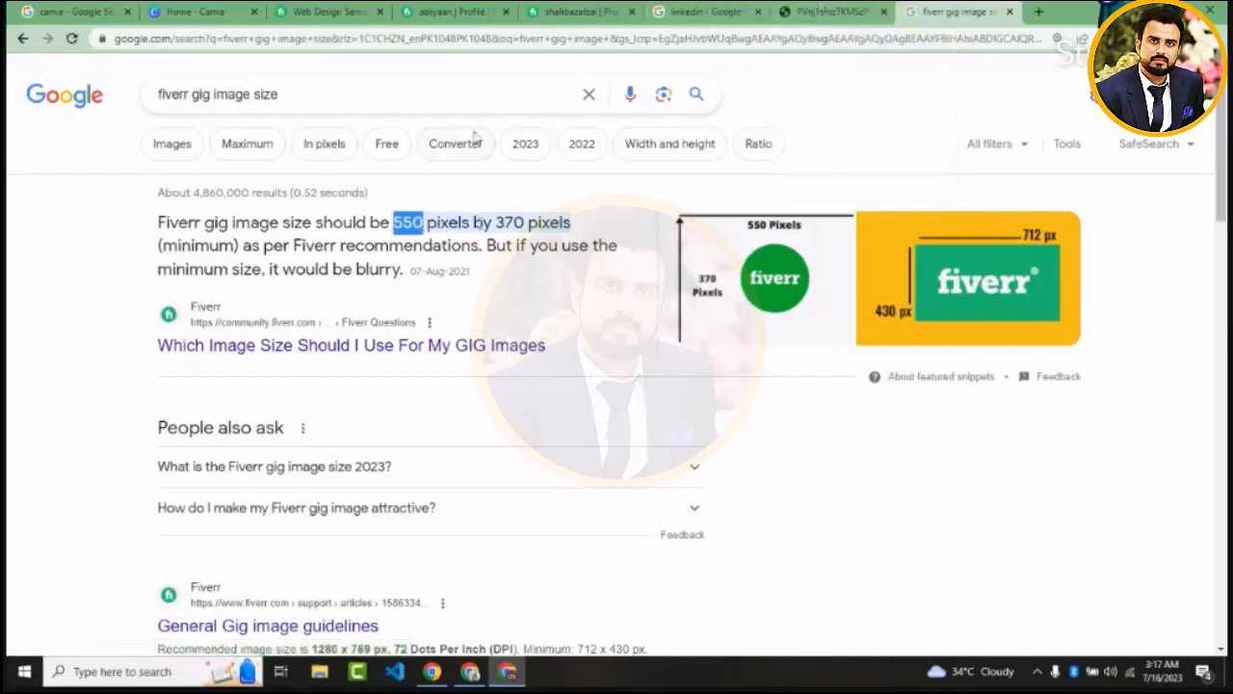
{"action": "left_click", "coordinate": [223, 8]}
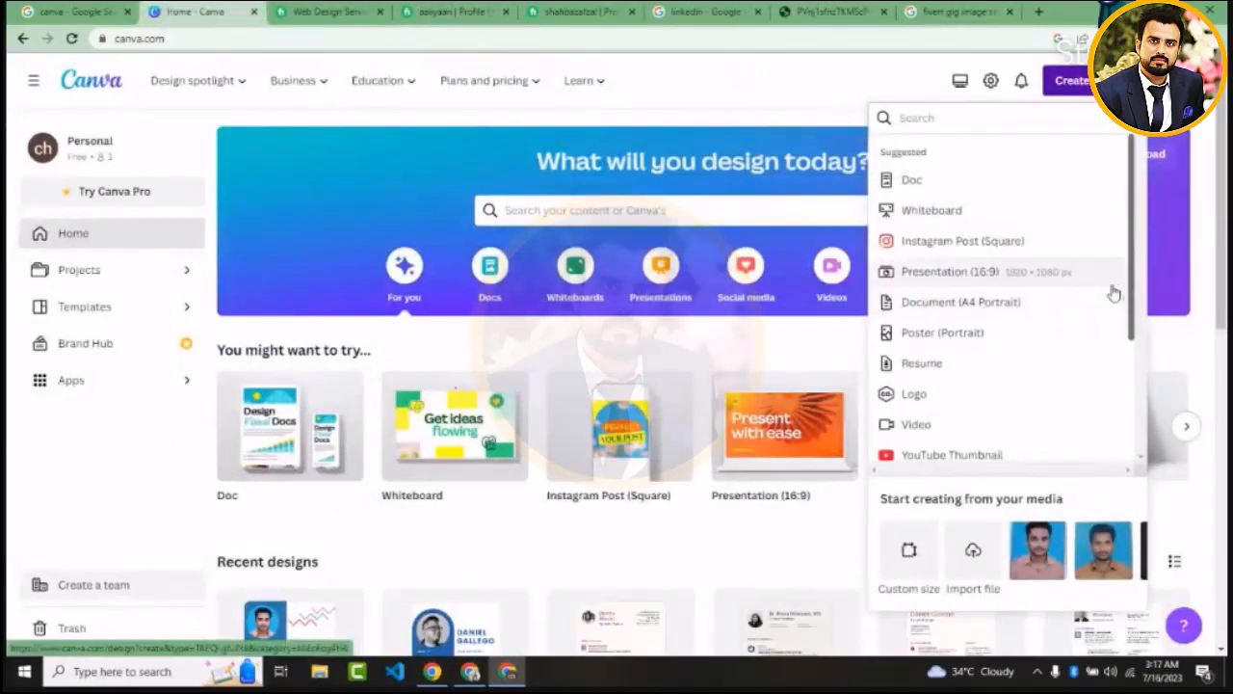
Create a new custom-size design 550 px wide and 370 px high
{"action": "mouse_move", "coordinate": [1133, 294]}
{"action": "left_mouse_down"}
{"action": "mouse_move", "coordinate": [1139, 460]}
{"action": "mouse_move", "coordinate": [1129, 308]}
{"action": "left_mouse_up"}
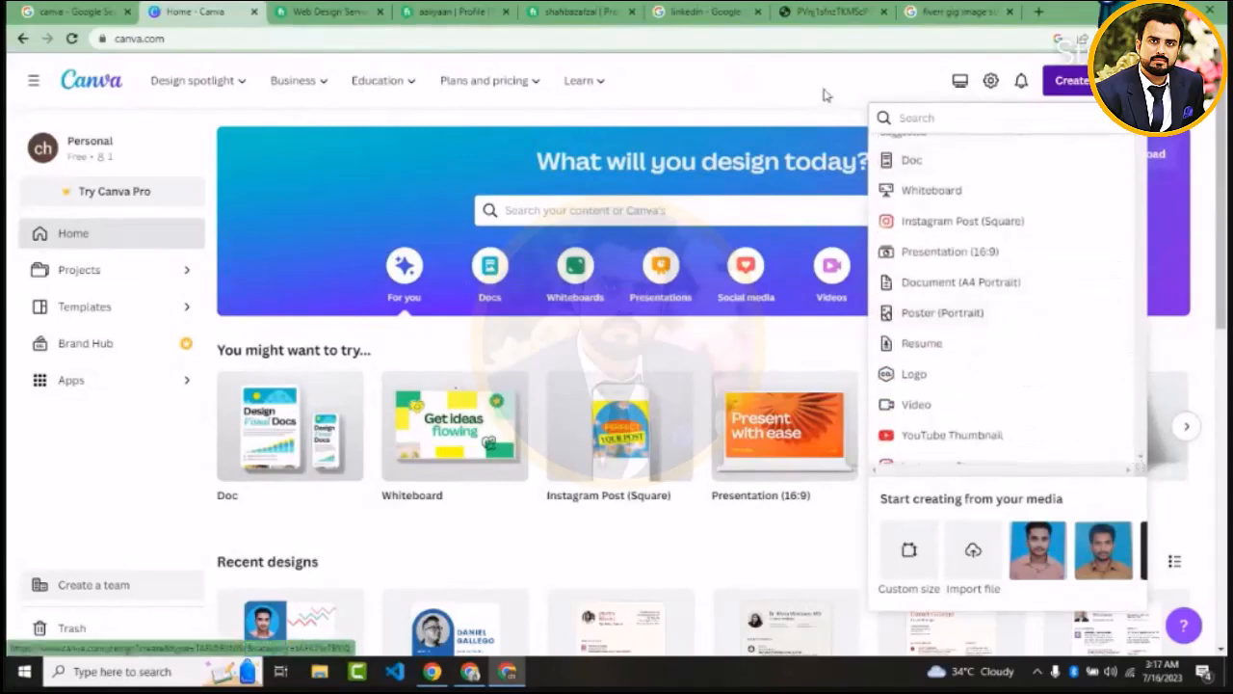
{"action": "left_click", "coordinate": [779, 71]}
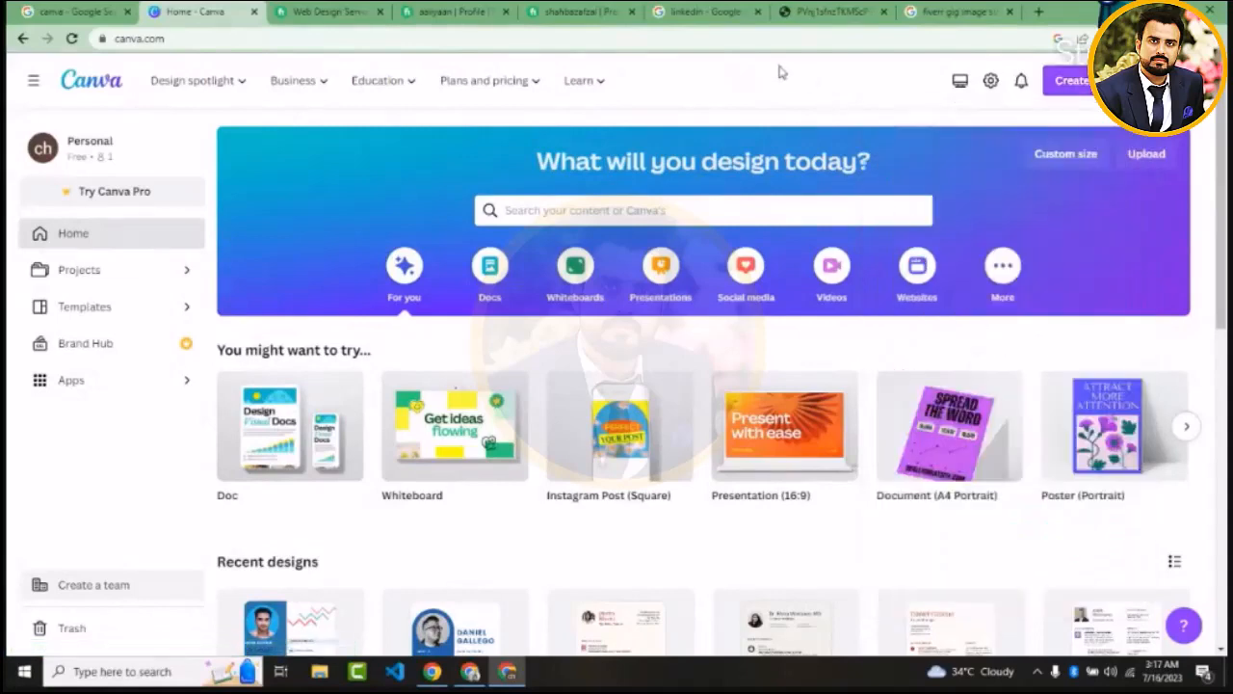
{"action": "left_click", "coordinate": [1065, 155]}
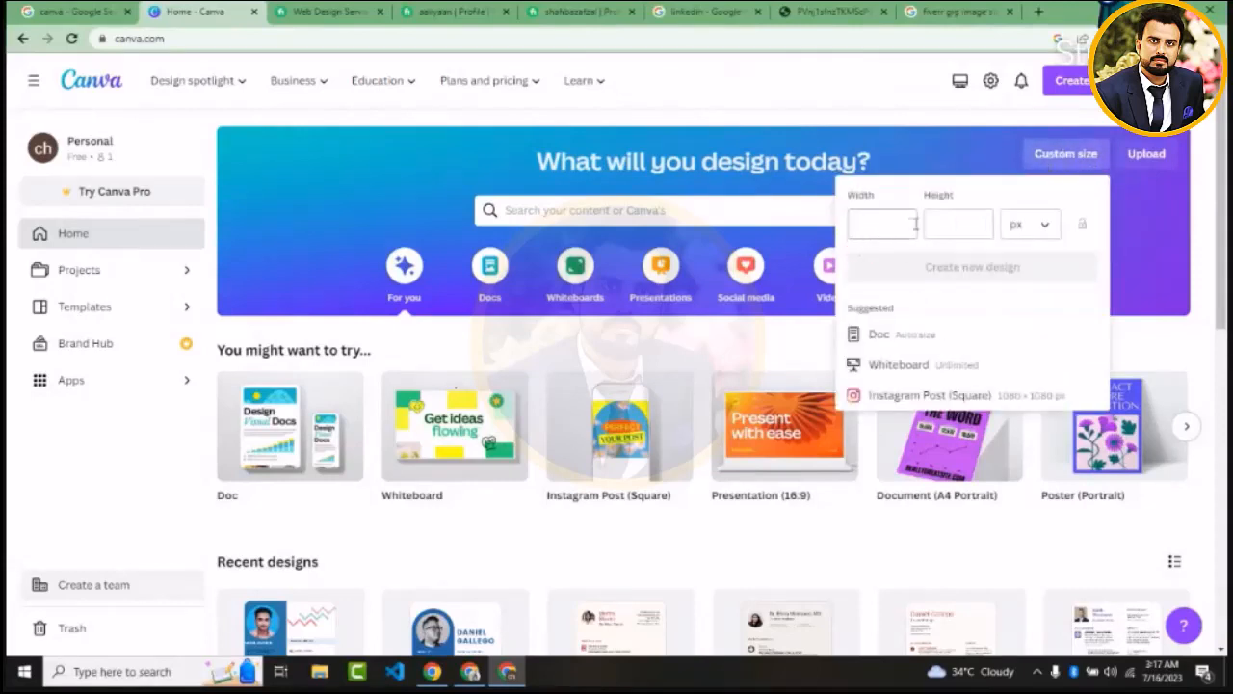
{"action": "left_click", "coordinate": [1047, 226]}
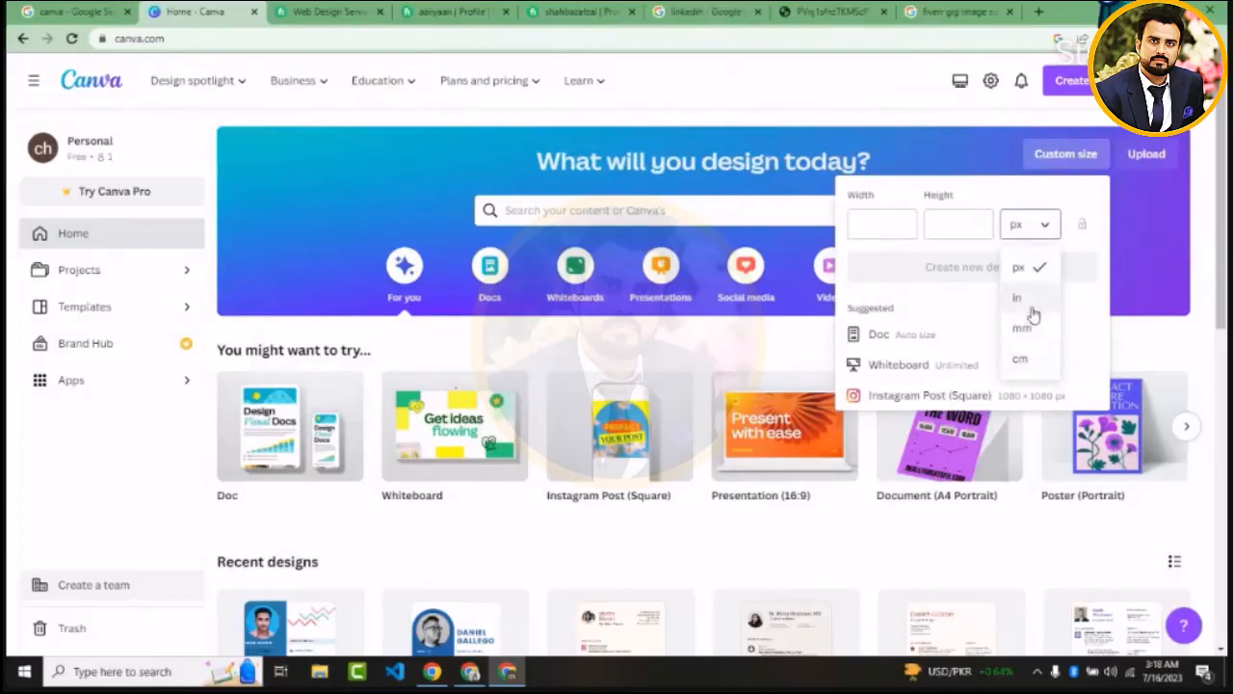
{"action": "left_click", "coordinate": [881, 231]}
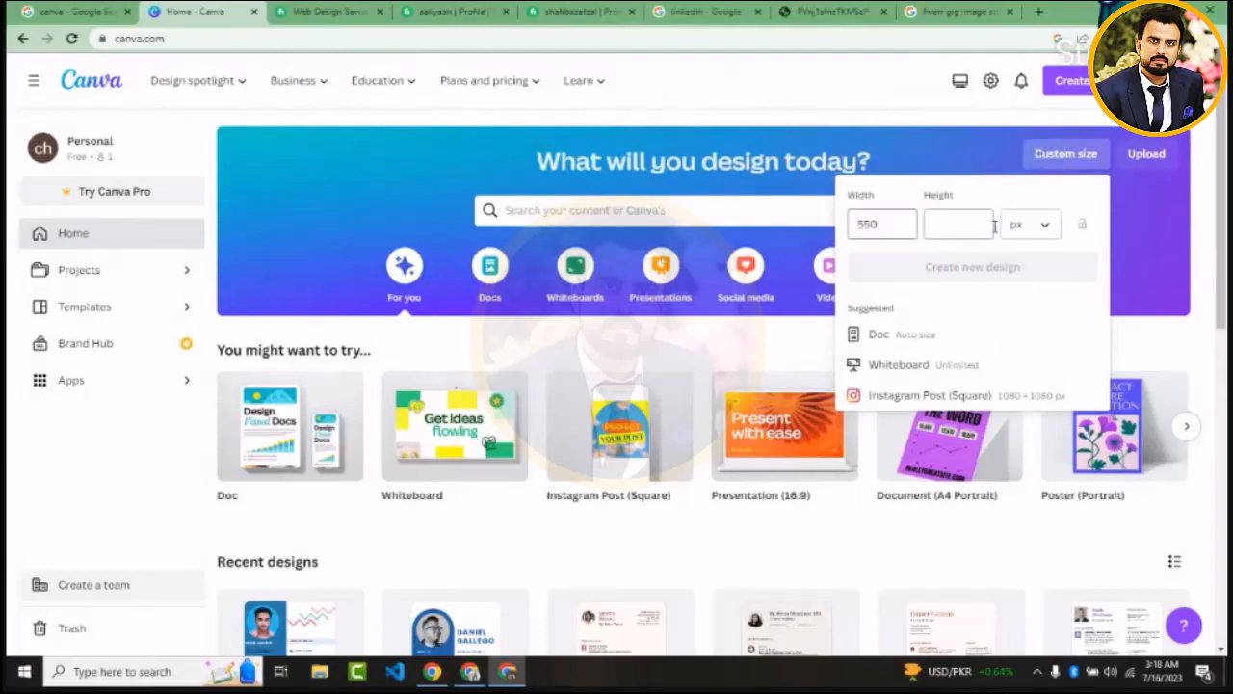
{"action": "left_click", "coordinate": [963, 222]}
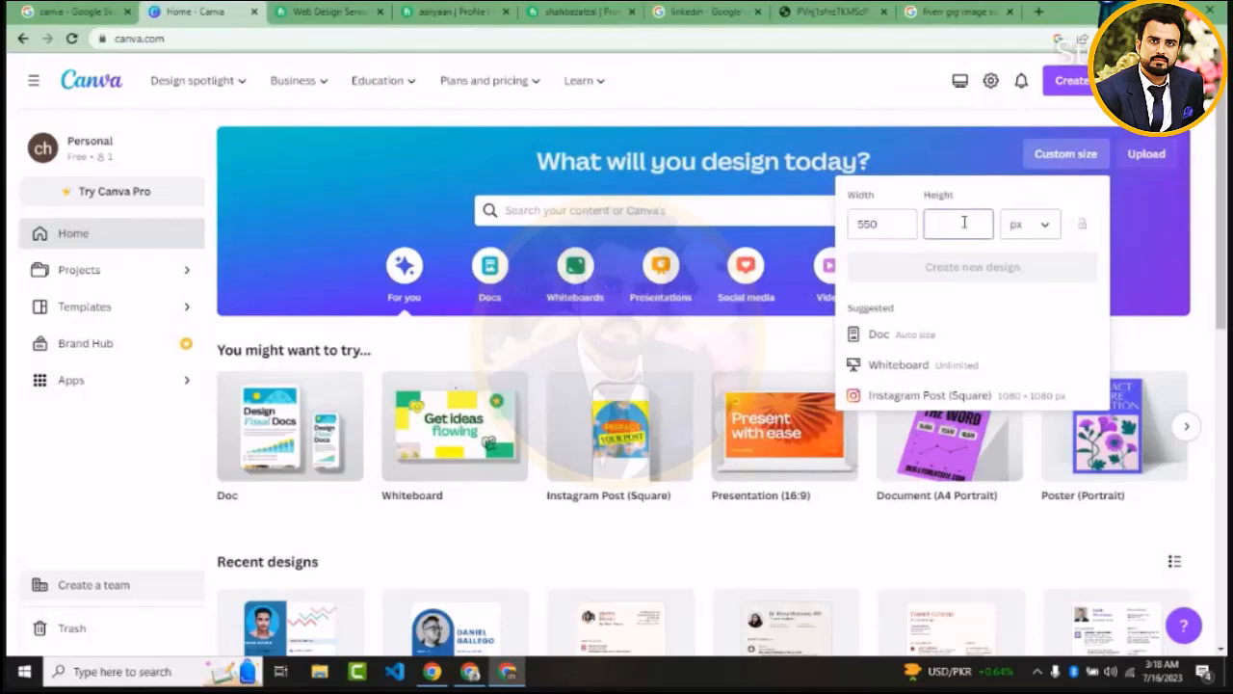
{"action": "type", "text": "370"}
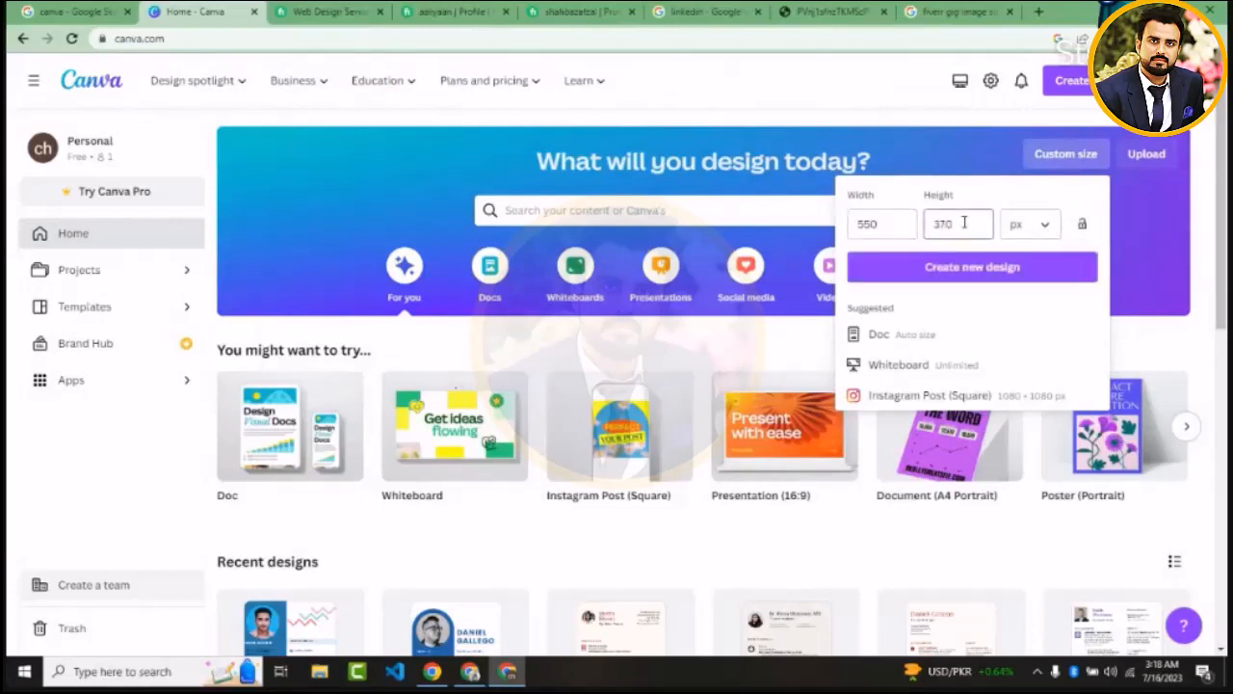
{"action": "left_click", "coordinate": [983, 269]}
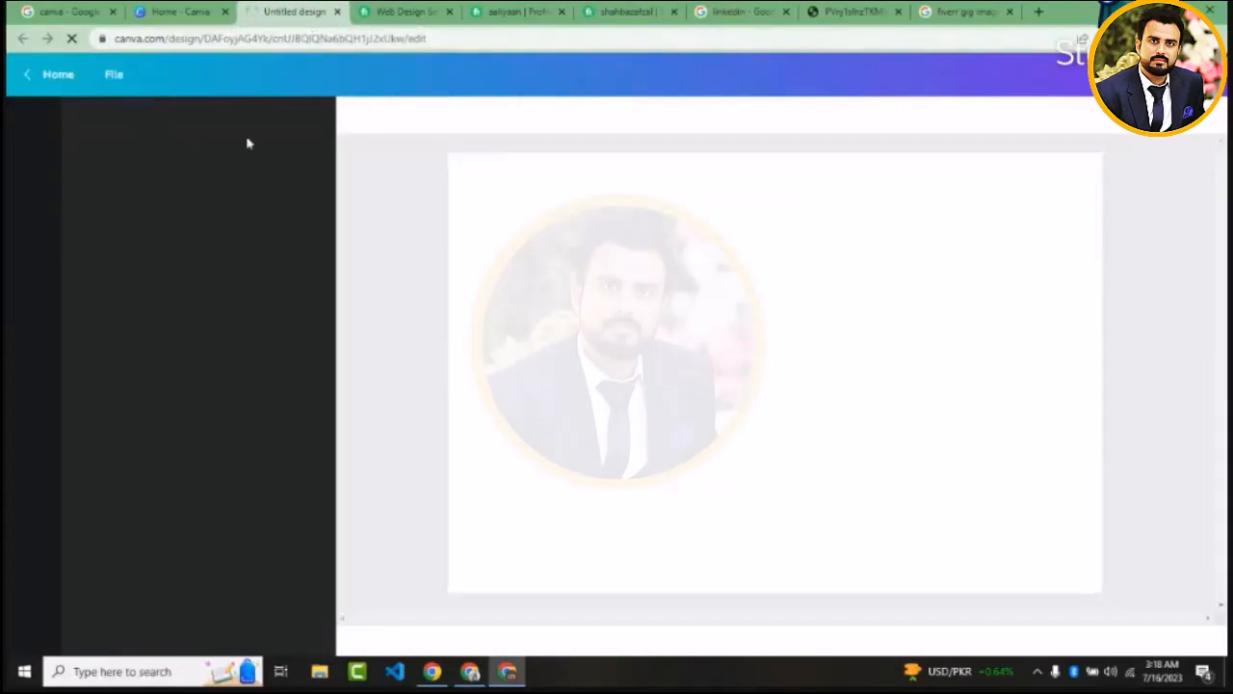
Look over the recent designs on the home page and the Google result for the gig image size, then return to the new design
{"action": "left_click", "coordinate": [191, 11]}
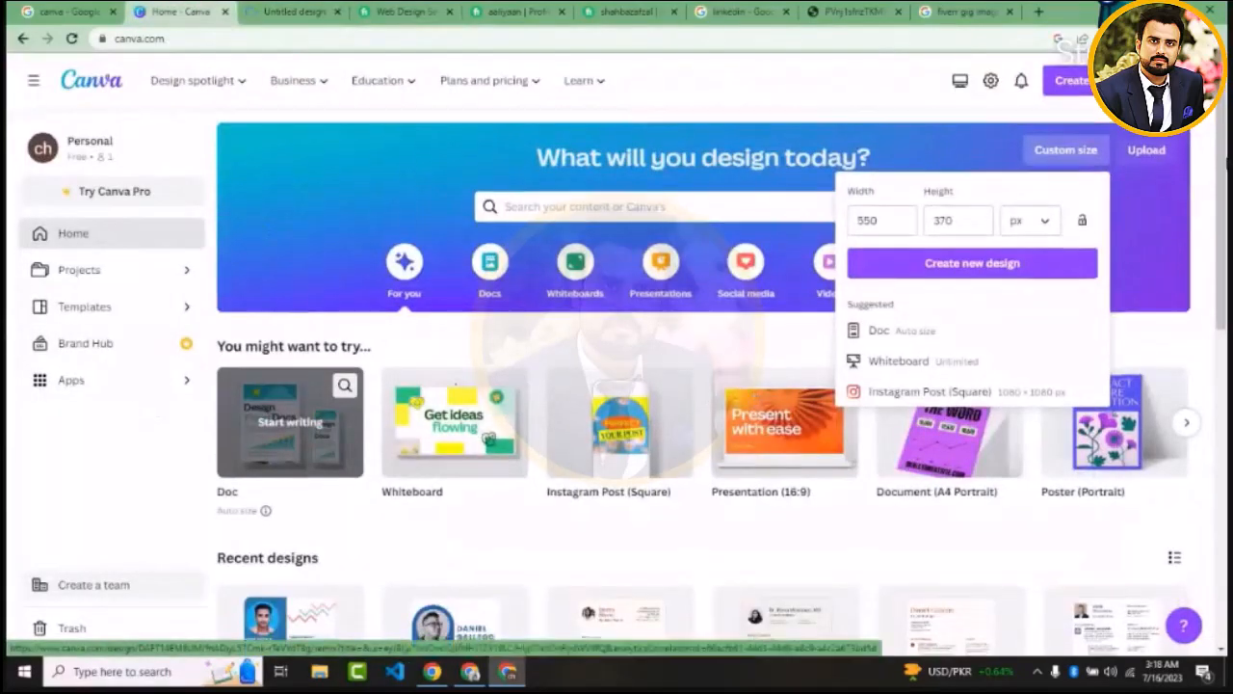
{"action": "scroll", "coordinate": [704, 385], "scroll_direction": "down", "scroll_amount": 2}
{"action": "scroll", "coordinate": [1215, 541], "scroll_direction": "down", "scroll_amount": 5}
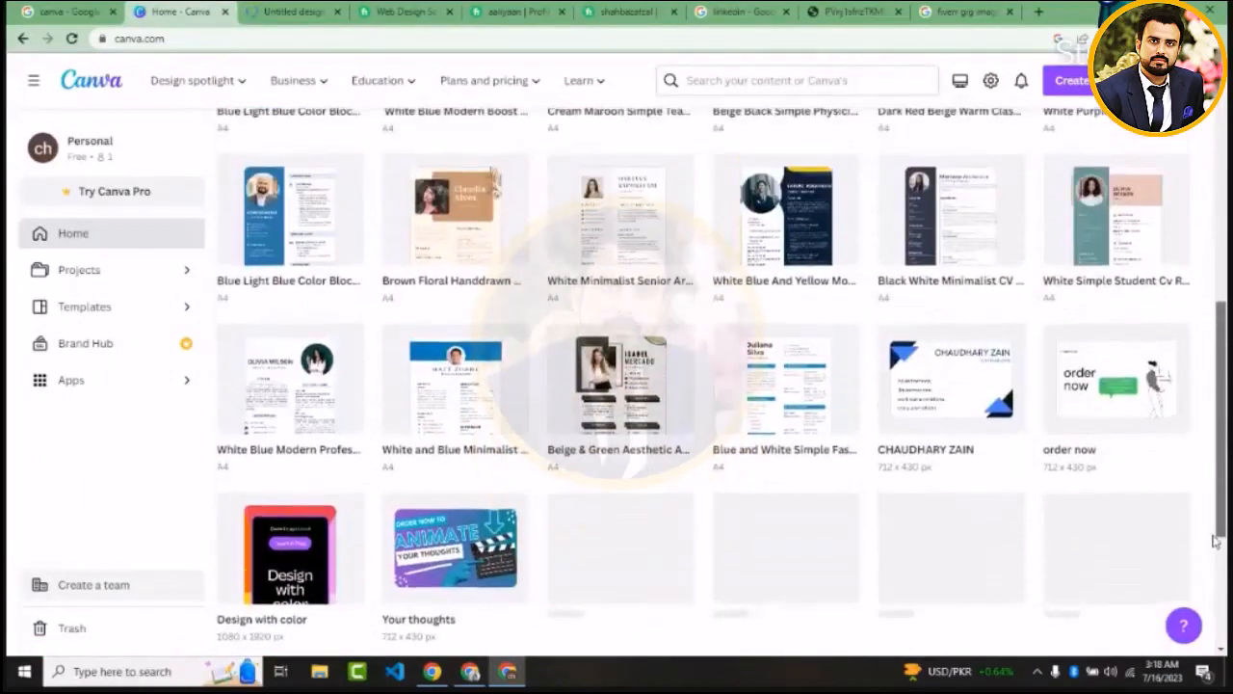
{"action": "left_click_drag", "start_coordinate": [1215, 541], "coordinate": [1216, 407]}
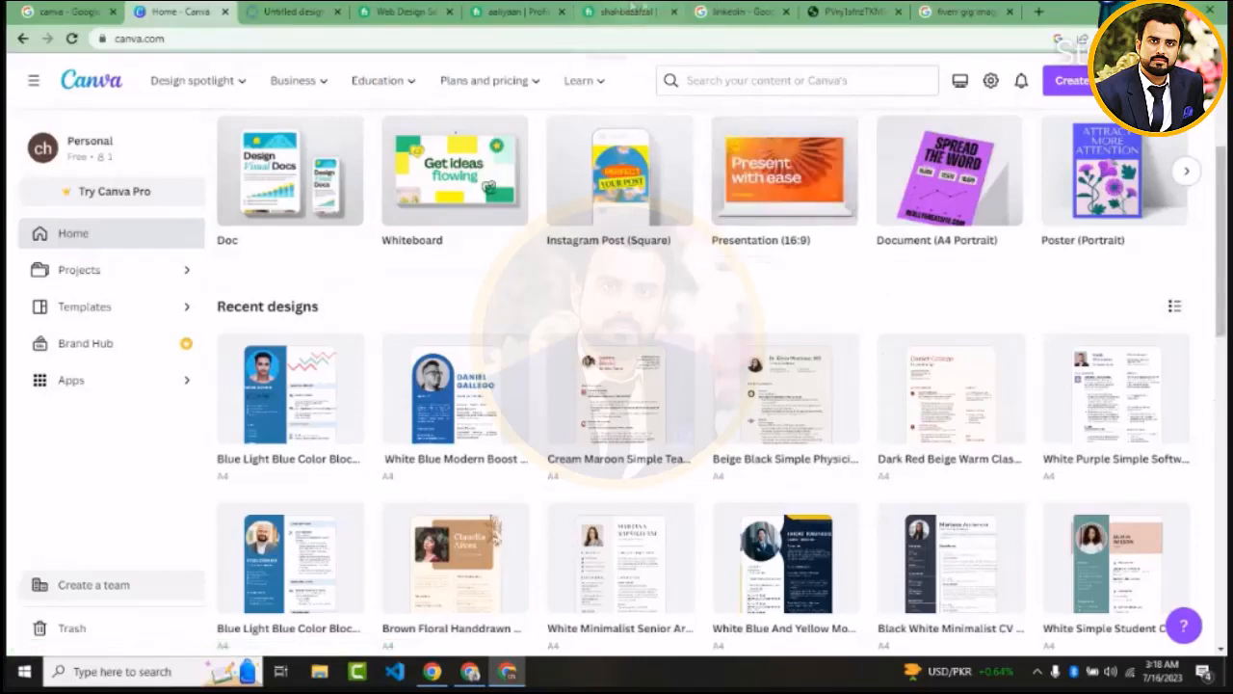
{"action": "left_click", "coordinate": [925, 11]}
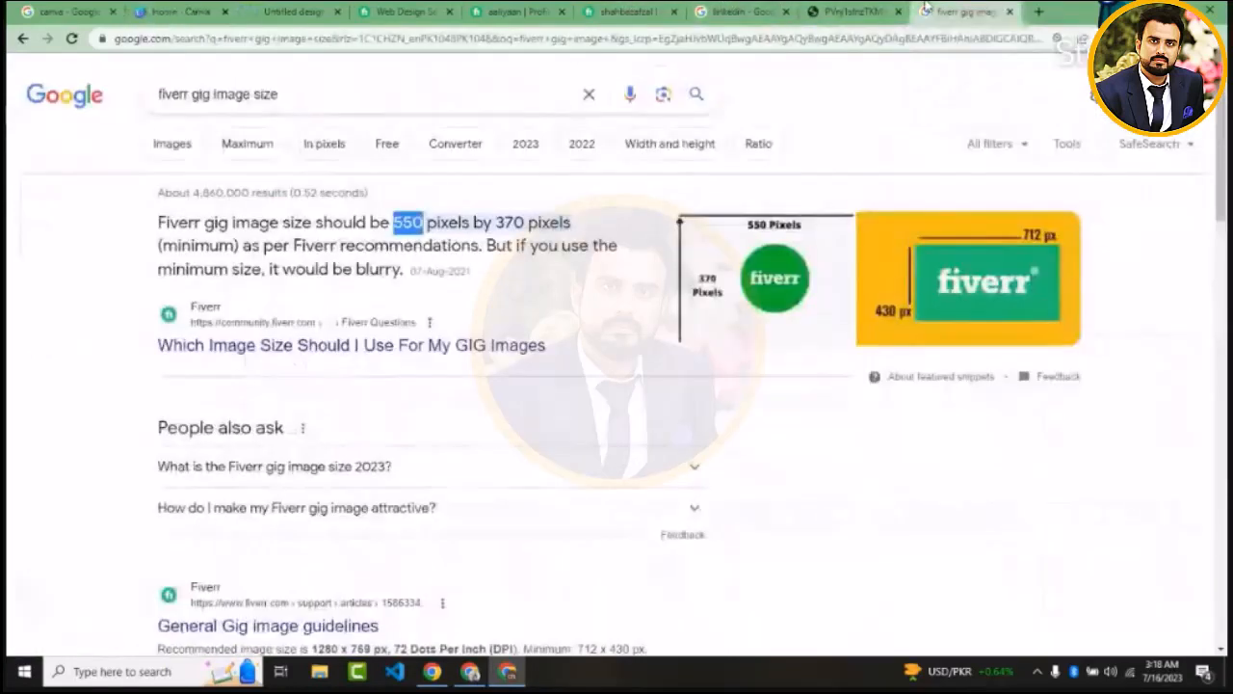
{"action": "left_click", "coordinate": [317, 11]}
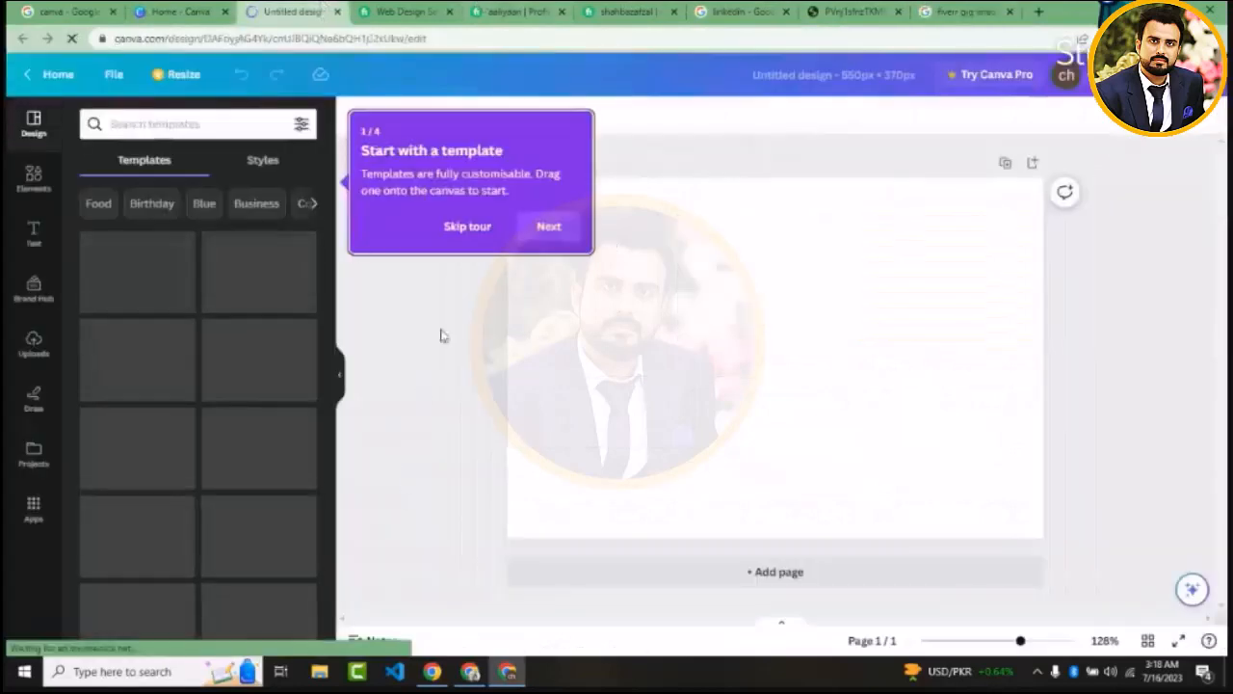
Skip the introductory tour and title the design "fiverr gig image"
{"action": "left_click", "coordinate": [477, 228]}
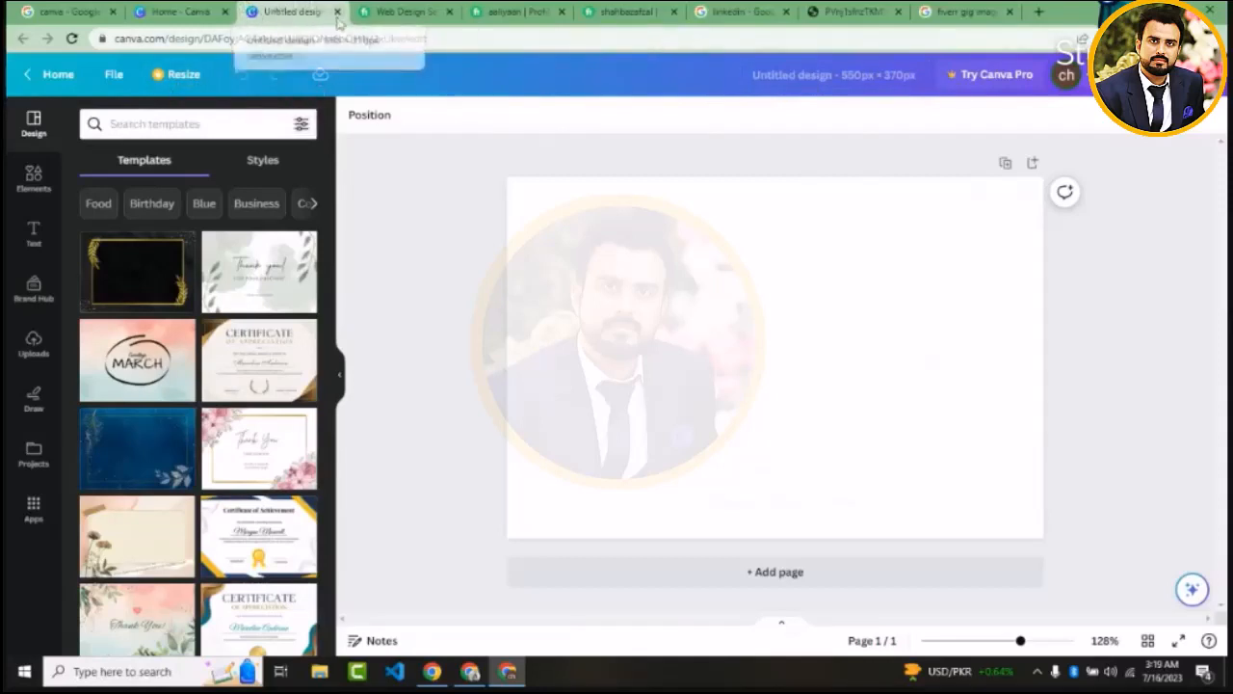
{"action": "left_click", "coordinate": [793, 77]}
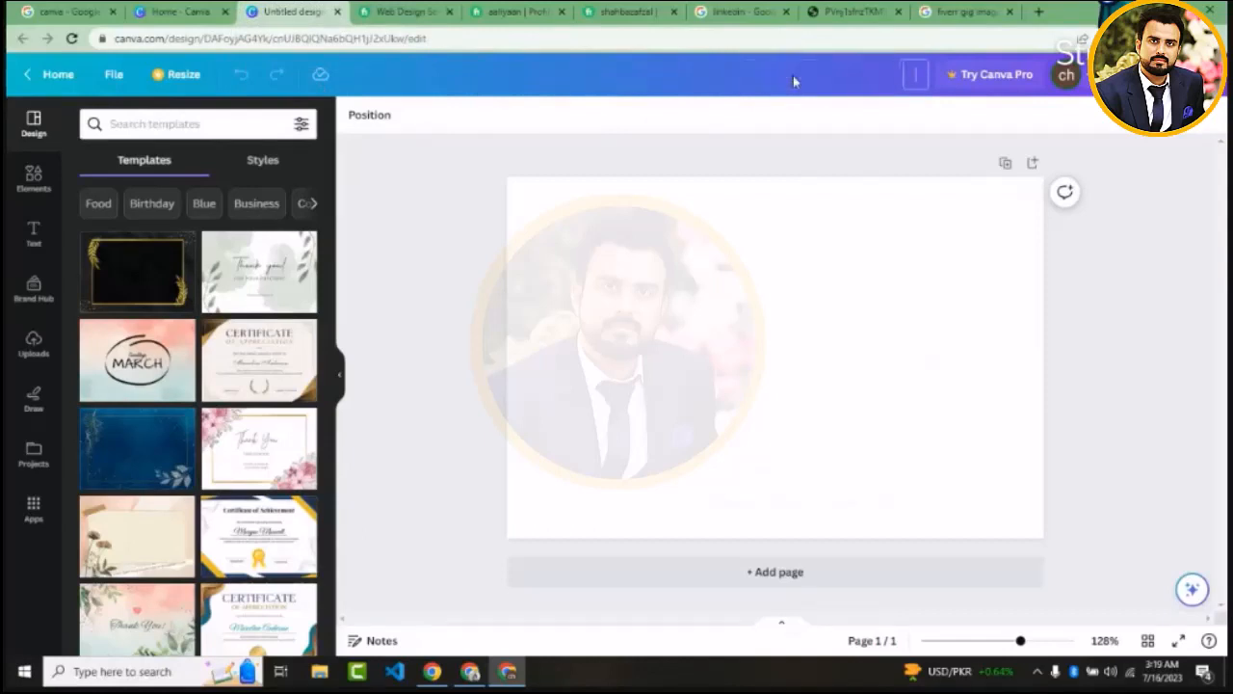
{"action": "type", "text": "fiverr gig"}
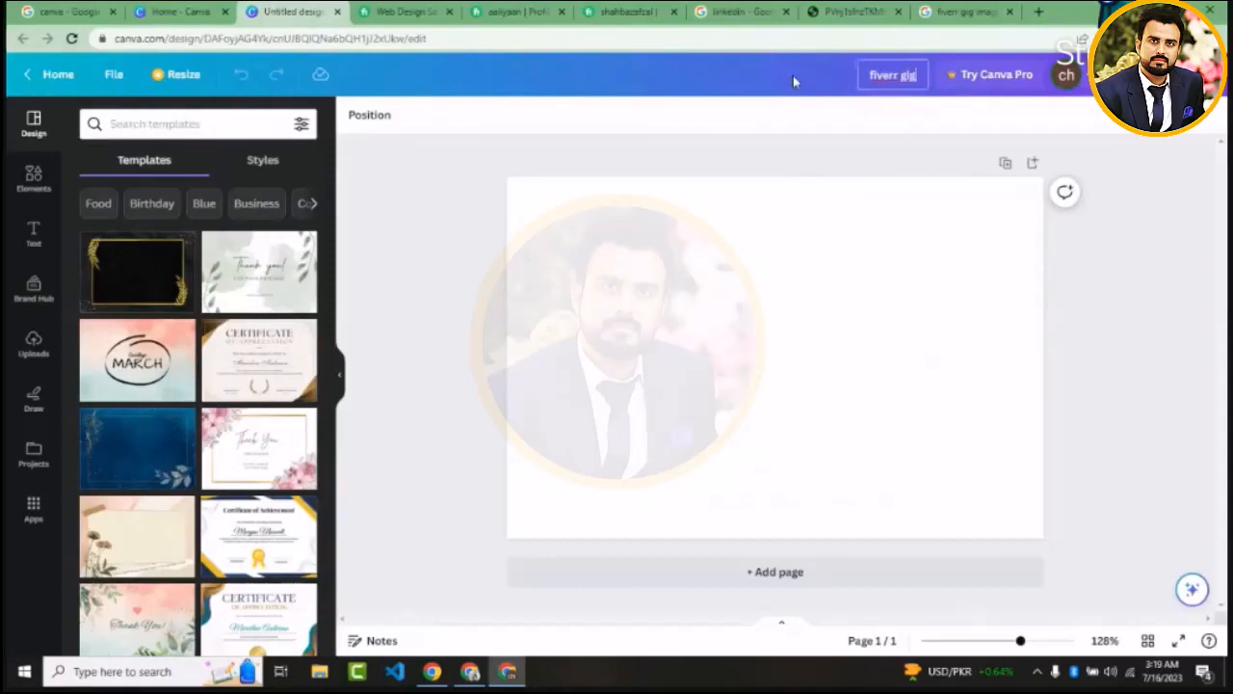
{"action": "type", "text": " image"}
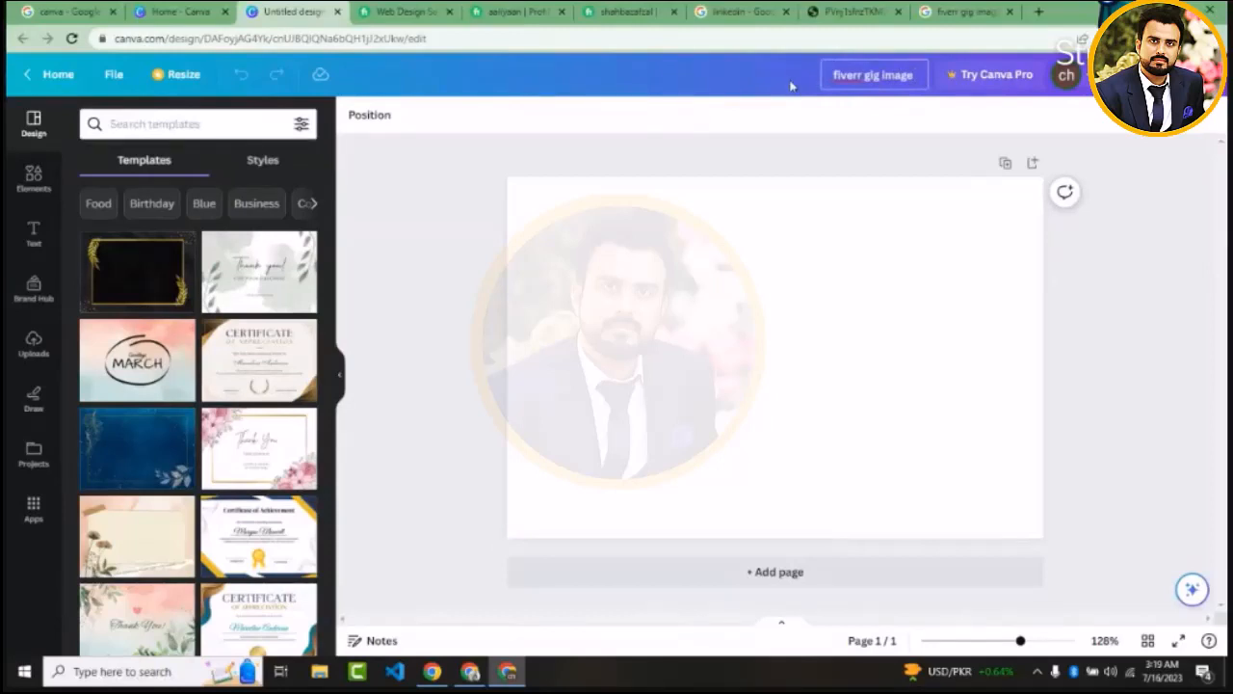
{"action": "left_click", "coordinate": [861, 289]}
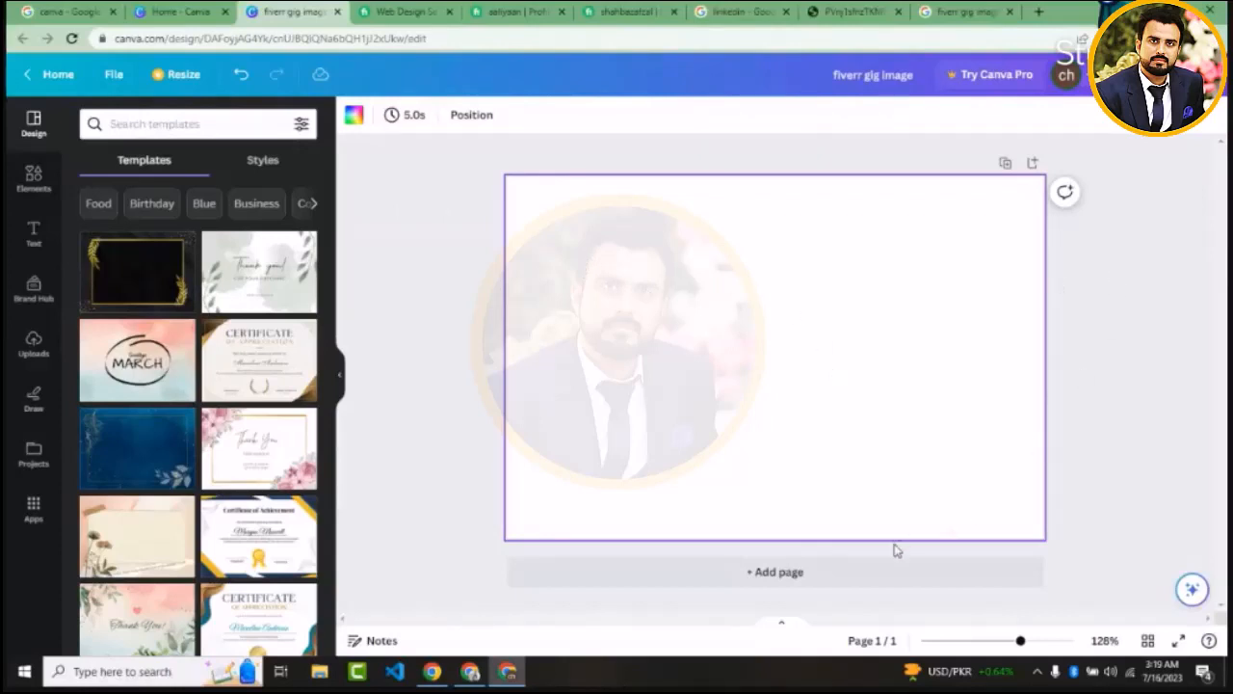
Add a second blank page, look over both pages, and delete page 2 again
{"action": "left_click", "coordinate": [786, 573]}
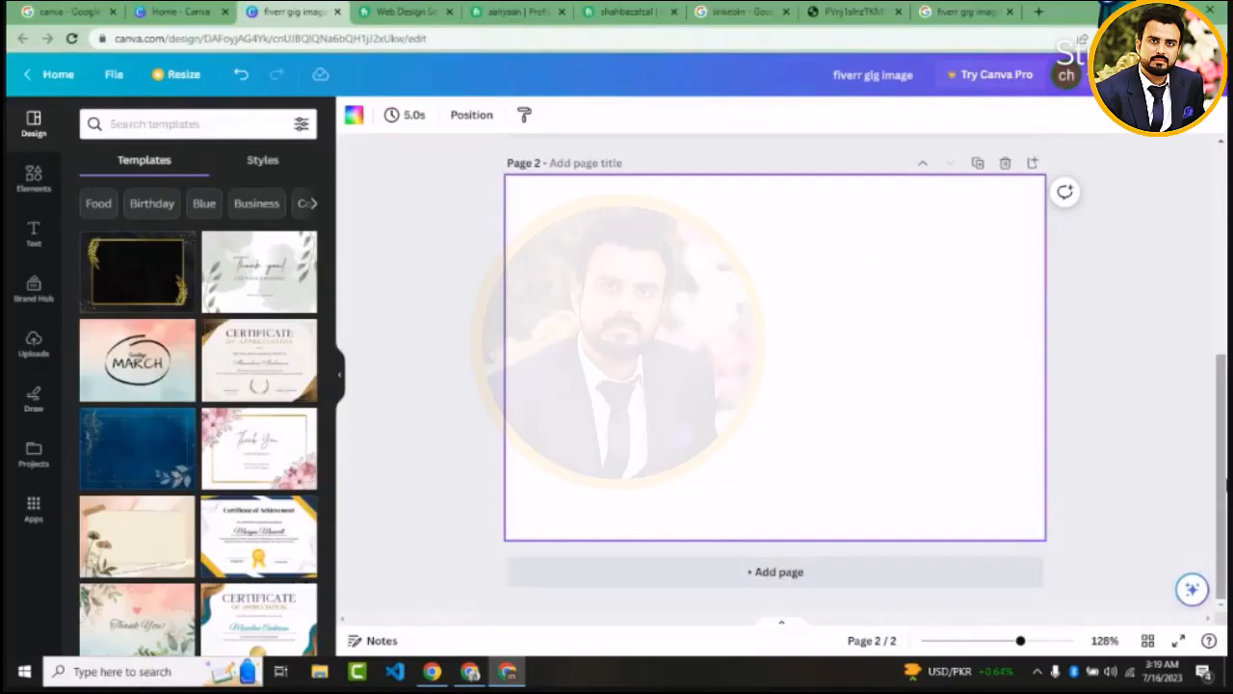
{"action": "left_click_drag", "start_coordinate": [1221, 513], "coordinate": [1222, 304]}
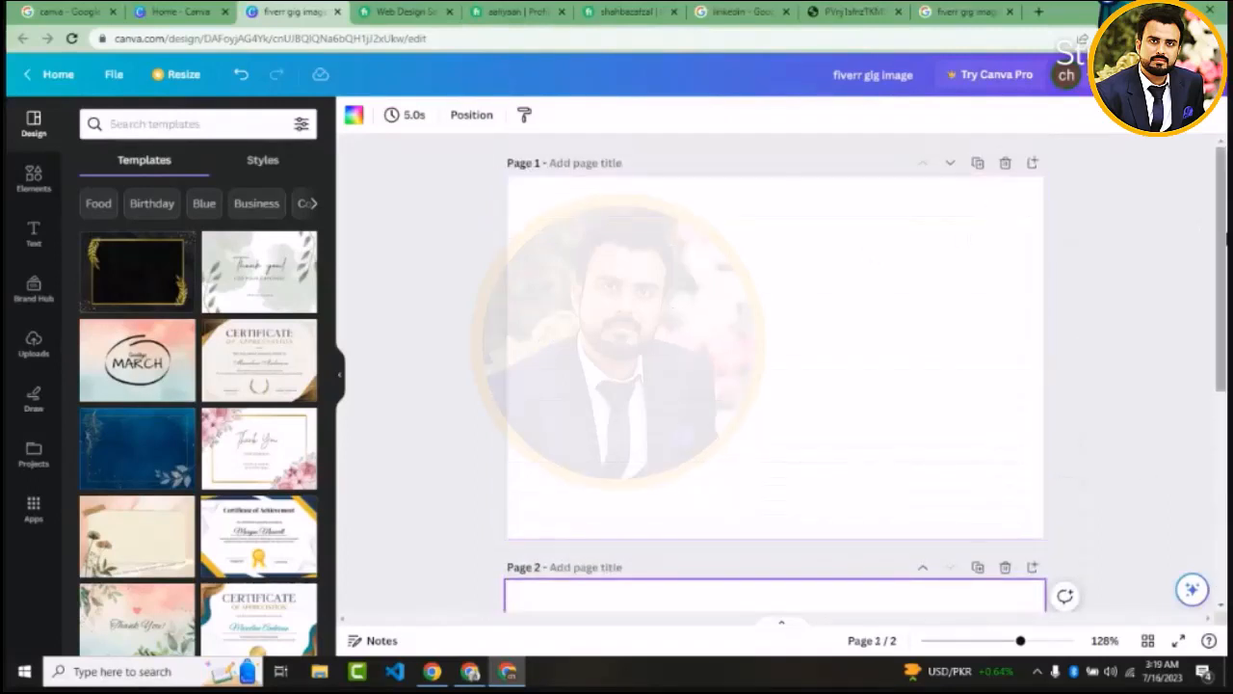
{"action": "left_click_drag", "start_coordinate": [1224, 278], "coordinate": [1225, 402]}
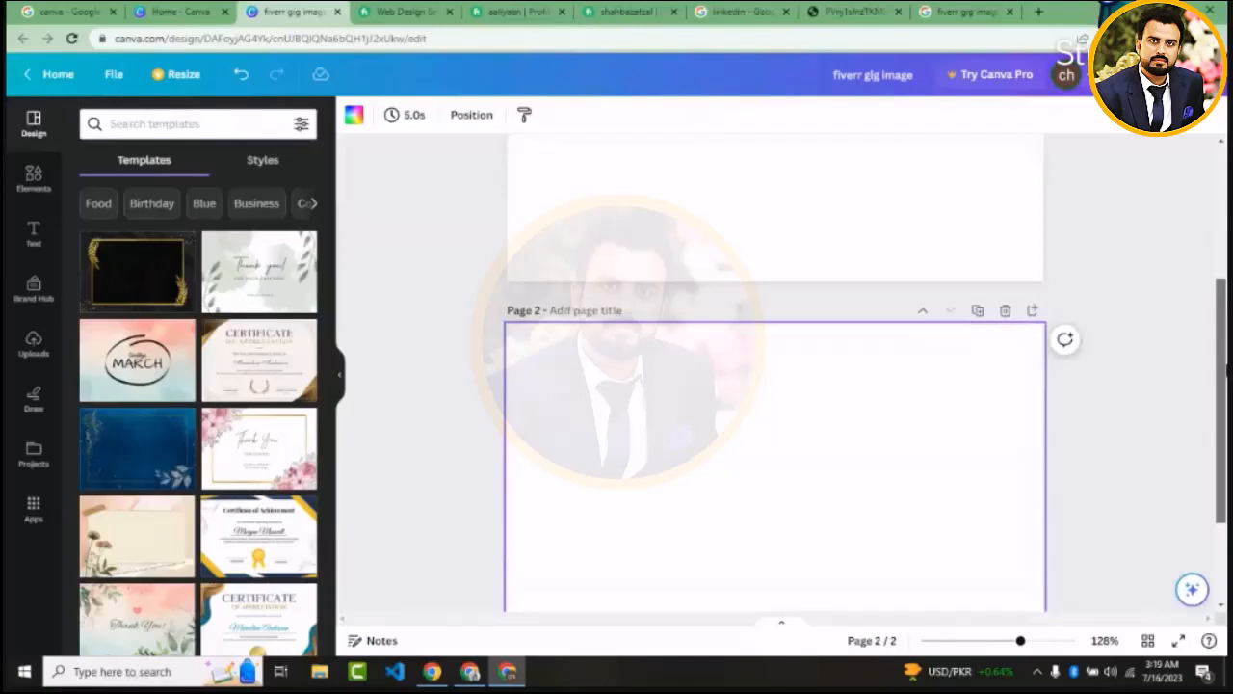
{"action": "left_click", "coordinate": [569, 309]}
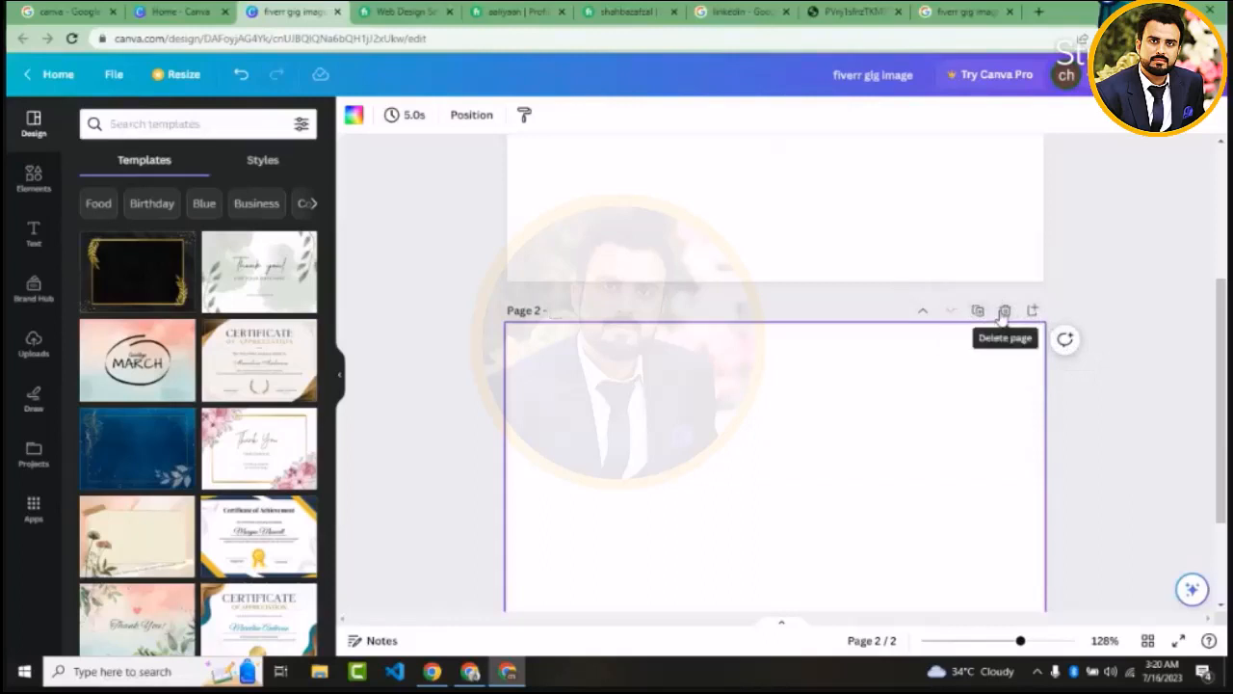
{"action": "left_click", "coordinate": [1004, 311]}
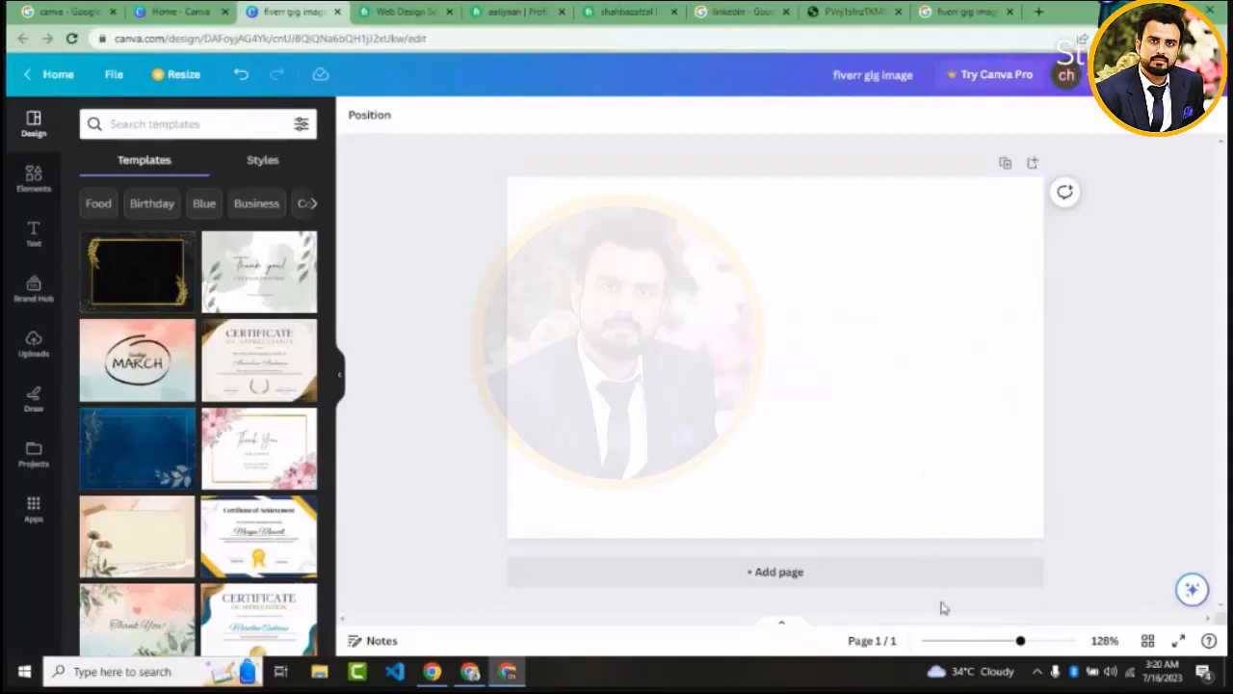
Zoom the canvas to 115% and preview the page in grid view and as a full-screen presentation, returning to the editor
{"action": "mouse_move", "coordinate": [1020, 646]}
{"action": "left_mouse_down"}
{"action": "mouse_move", "coordinate": [1035, 649]}
{"action": "mouse_move", "coordinate": [1016, 646]}
{"action": "left_mouse_up"}
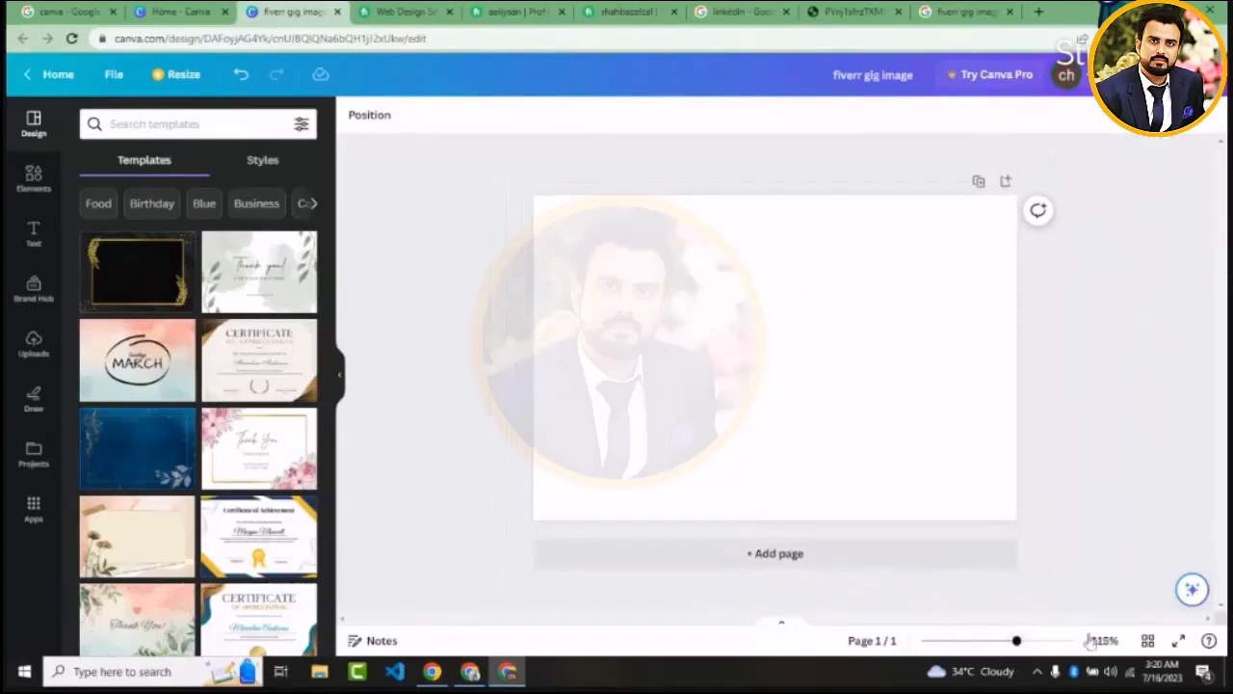
{"action": "left_click", "coordinate": [1147, 643]}
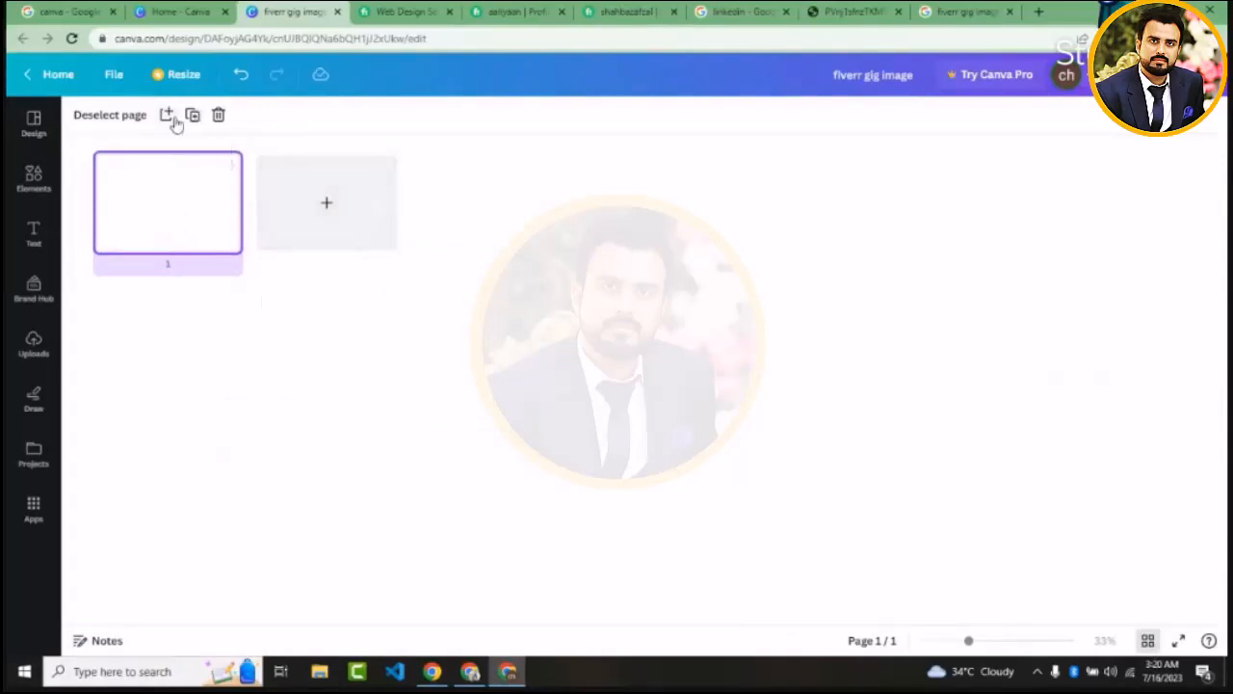
{"action": "left_click", "coordinate": [123, 121]}
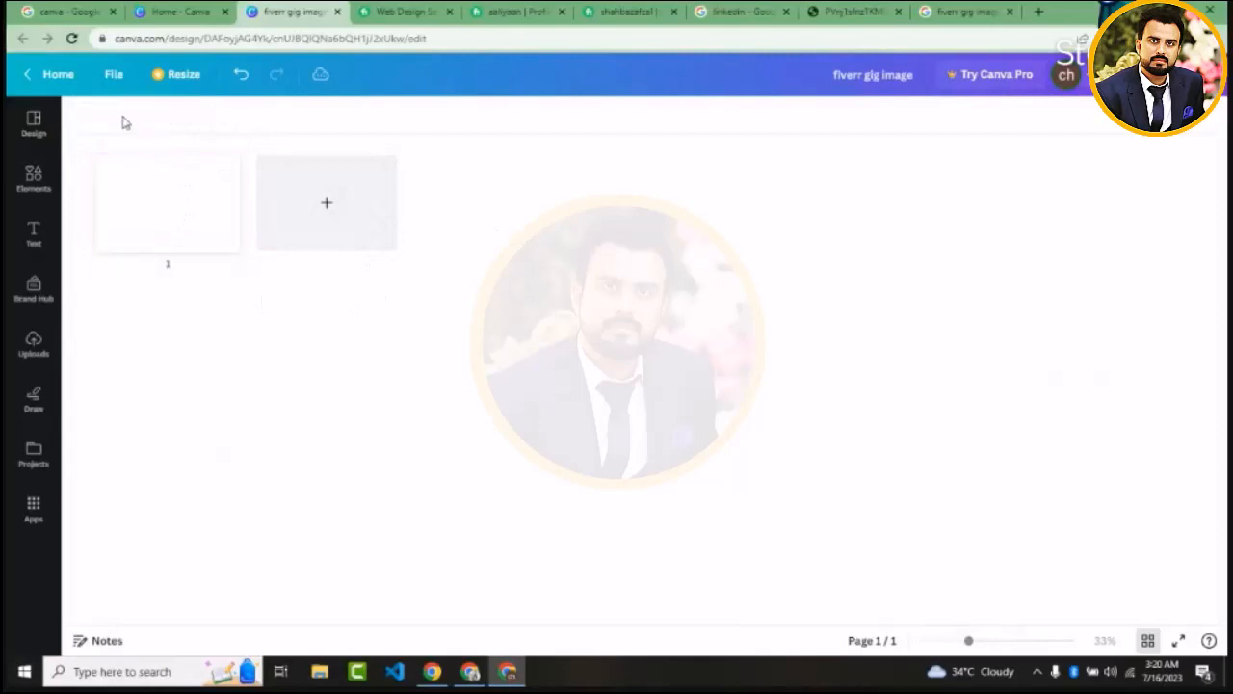
{"action": "left_click", "coordinate": [200, 234]}
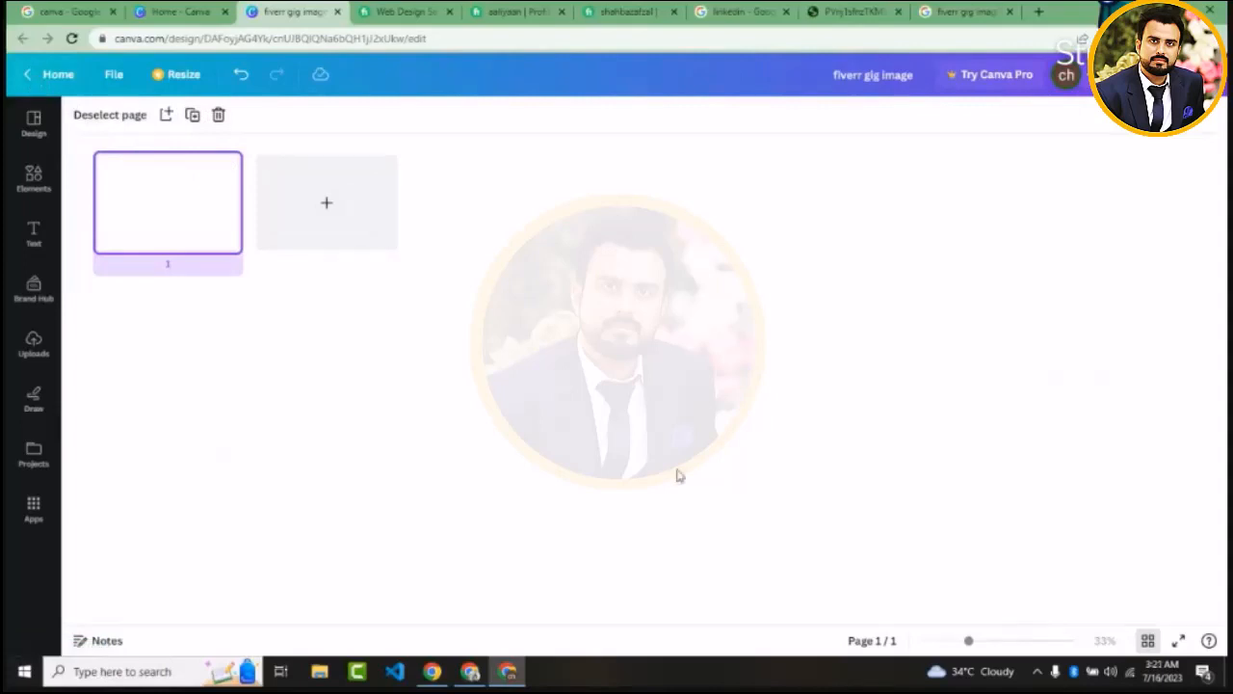
{"action": "left_click", "coordinate": [1147, 639]}
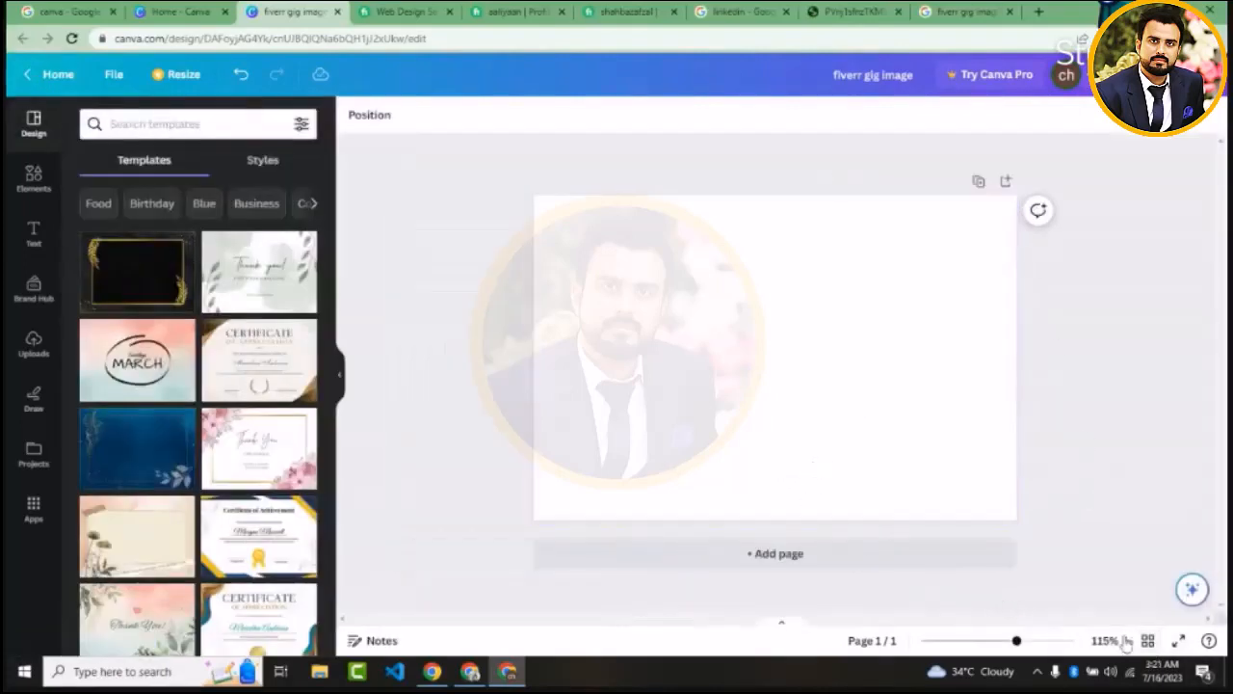
{"action": "left_click", "coordinate": [1179, 641]}
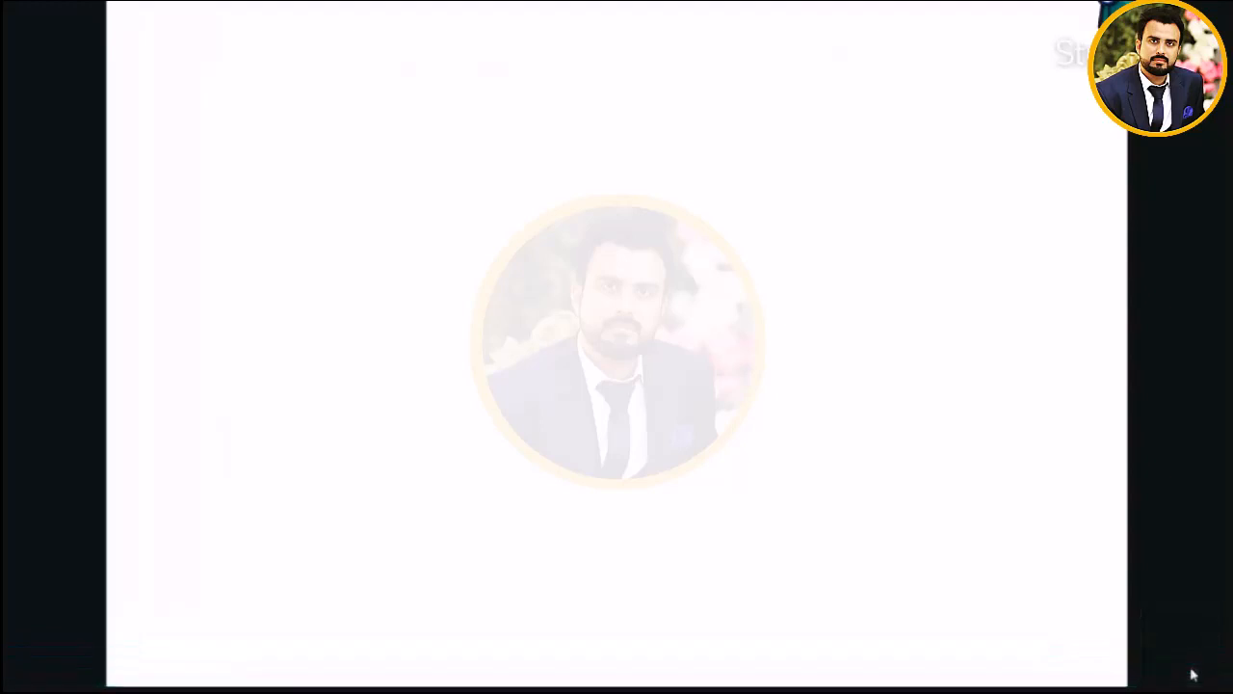
{"action": "left_click", "coordinate": [1192, 674]}
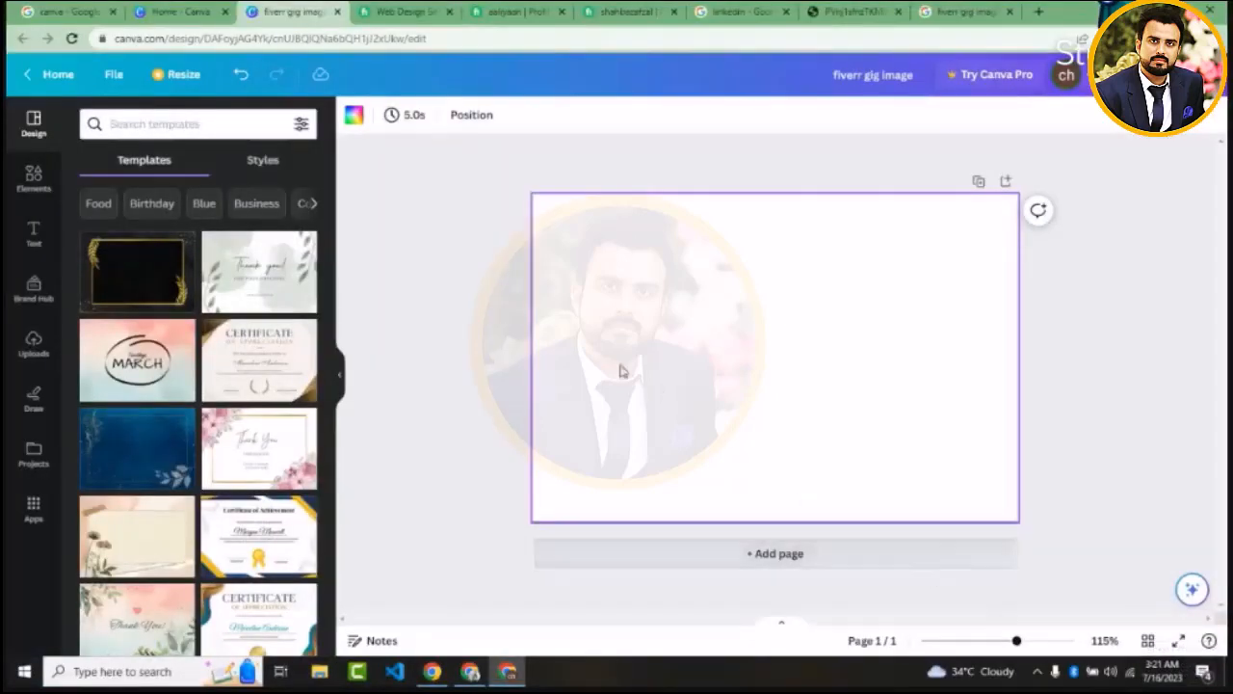
Open the background colour options for the blank page and look over the solid colours and gradients
{"action": "left_click", "coordinate": [459, 303]}
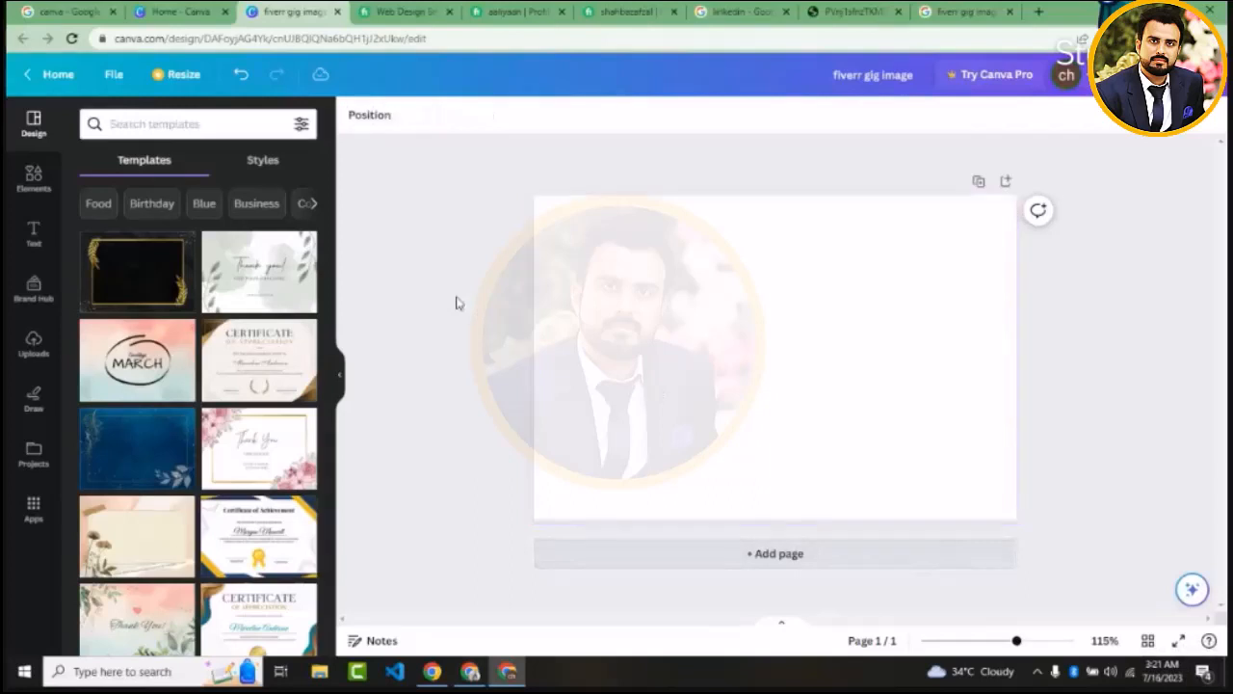
{"action": "left_click", "coordinate": [585, 274]}
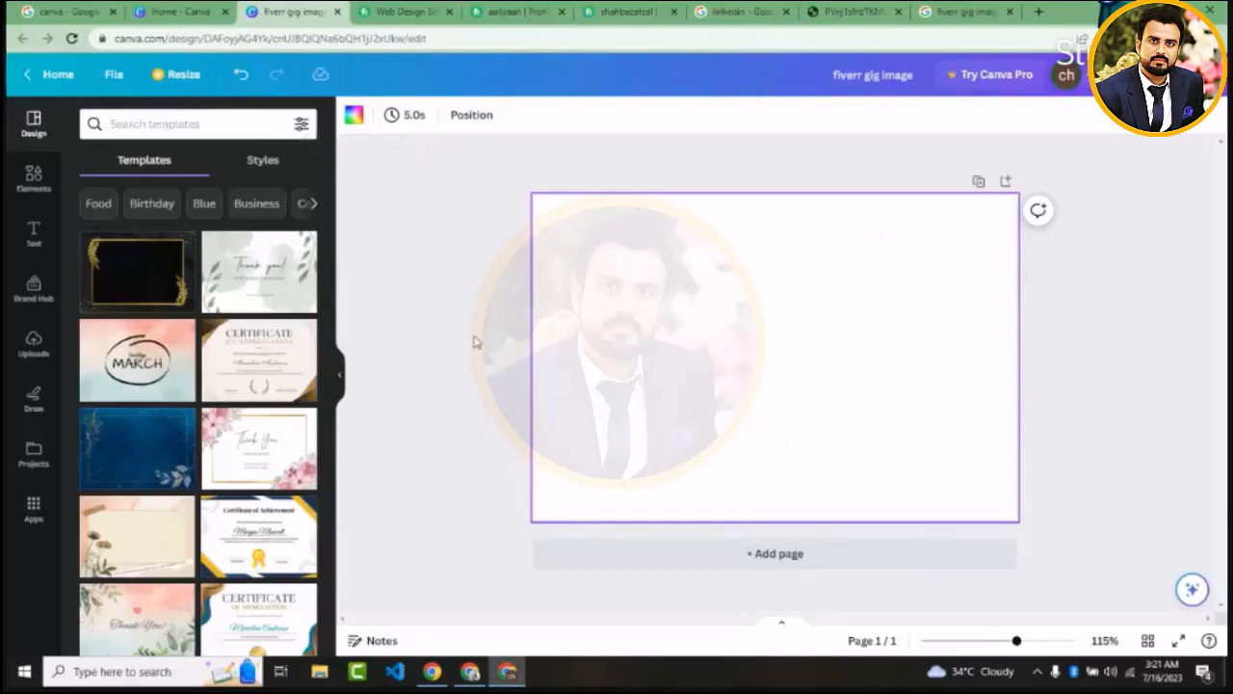
{"action": "left_click", "coordinate": [352, 118]}
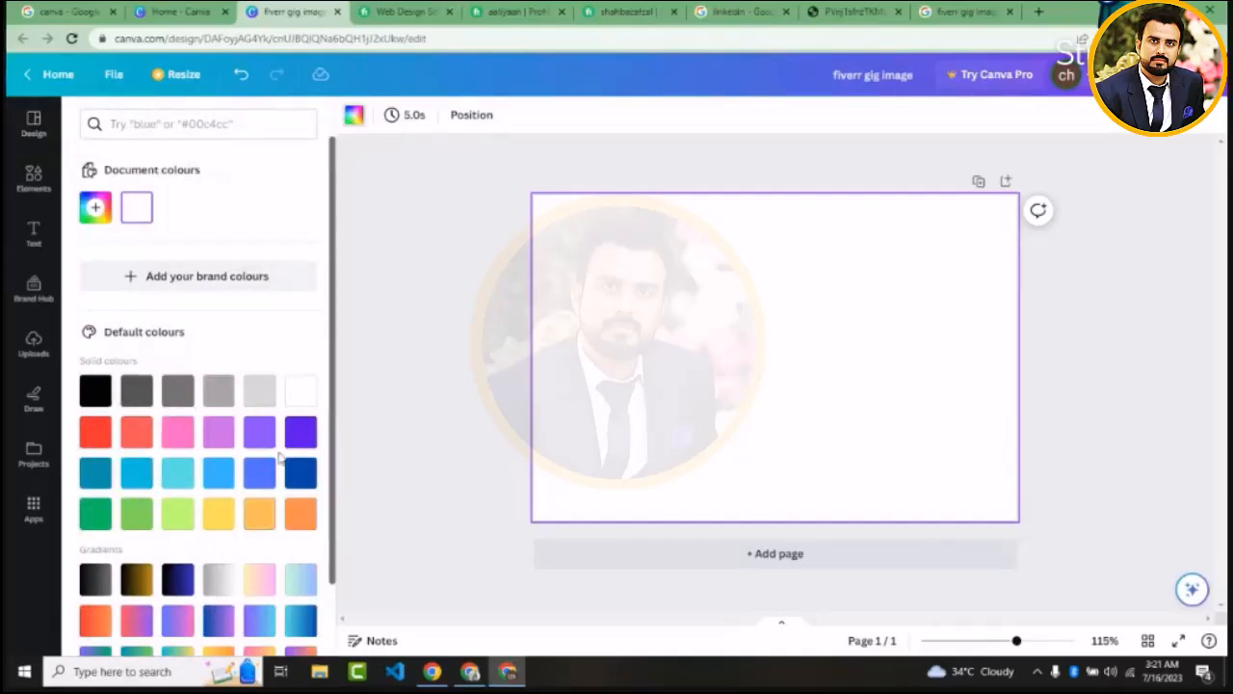
{"action": "left_click_drag", "start_coordinate": [333, 443], "coordinate": [332, 510]}
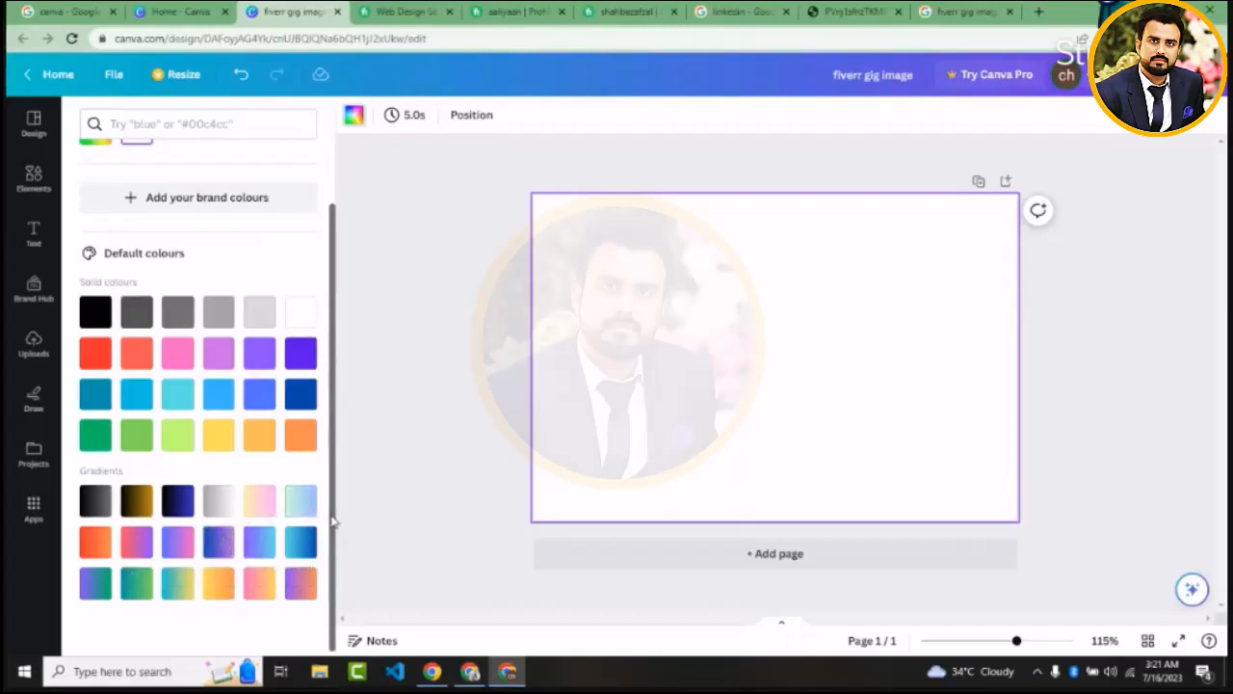
{"action": "left_click_drag", "start_coordinate": [336, 550], "coordinate": [336, 408]}
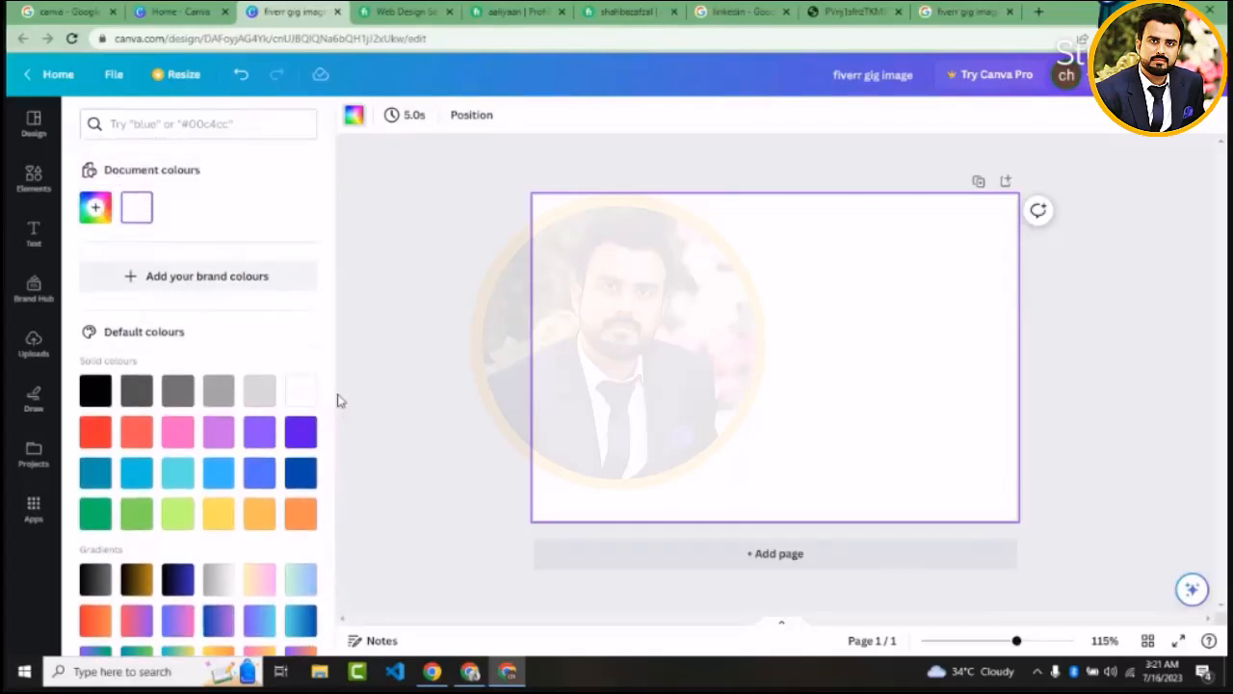
Set the page background to the blue of the editor's header, #3285D7, by sampling it with the colour picker
{"action": "left_click", "coordinate": [97, 209]}
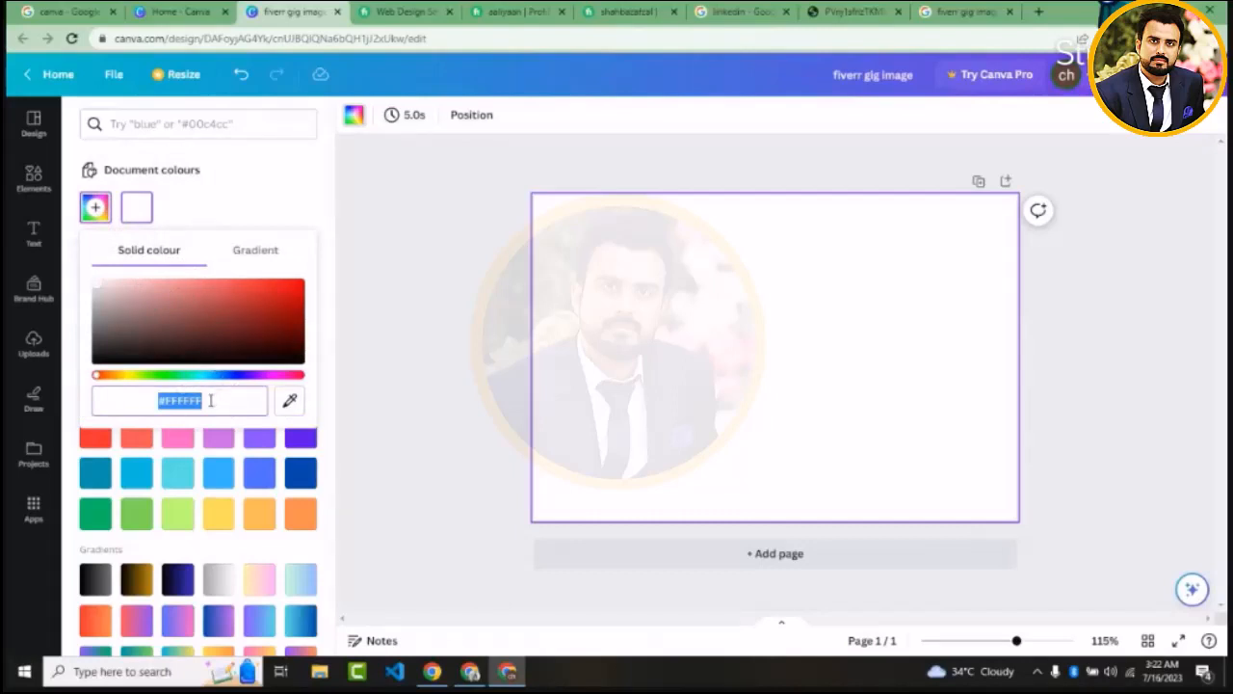
{"action": "double_click", "coordinate": [164, 405]}
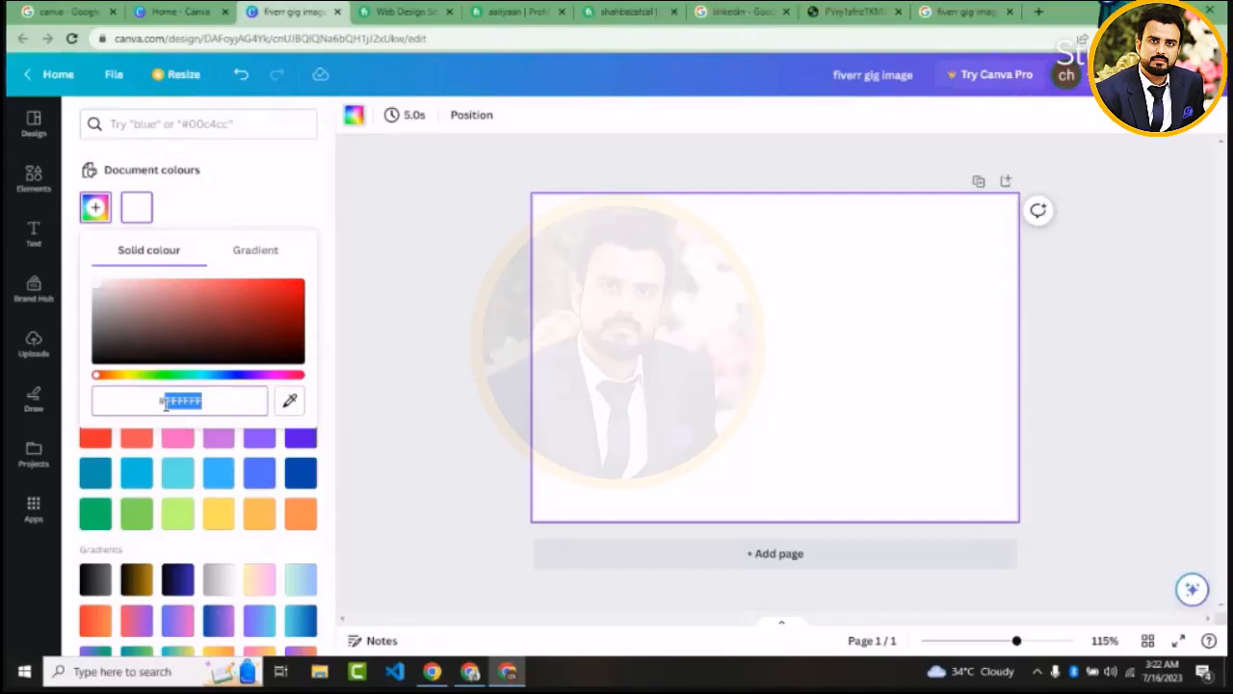
{"action": "left_click", "coordinate": [291, 402]}
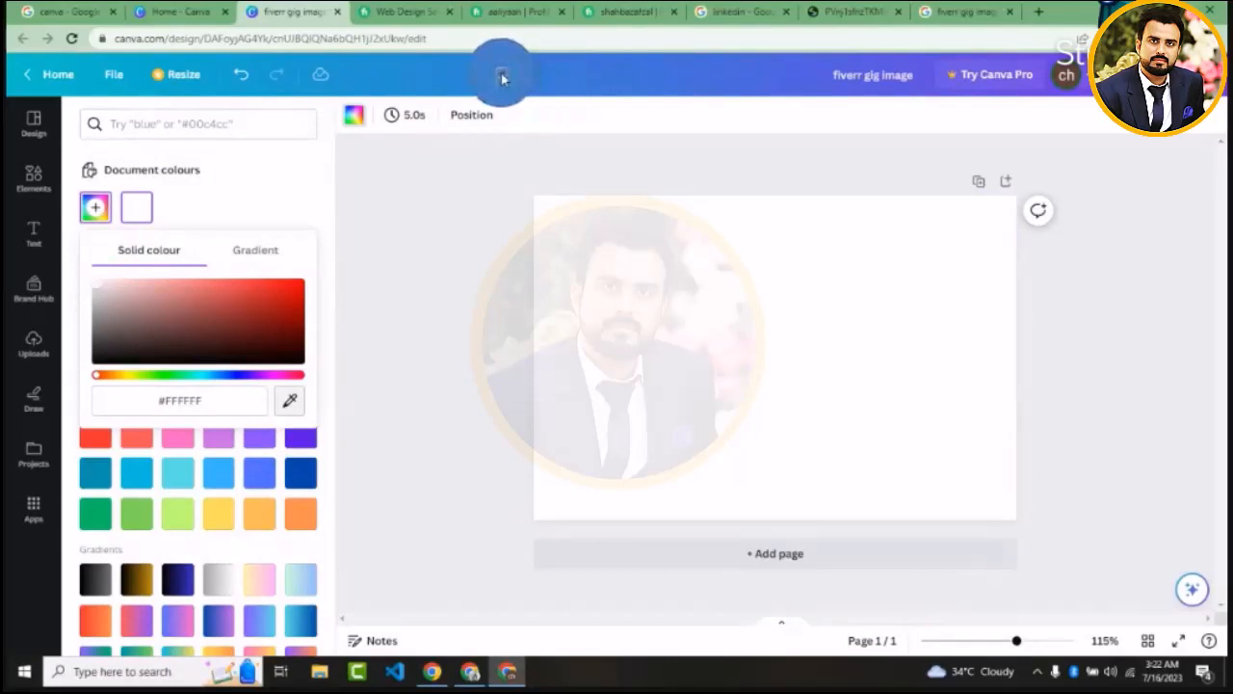
{"action": "left_click", "coordinate": [502, 77]}
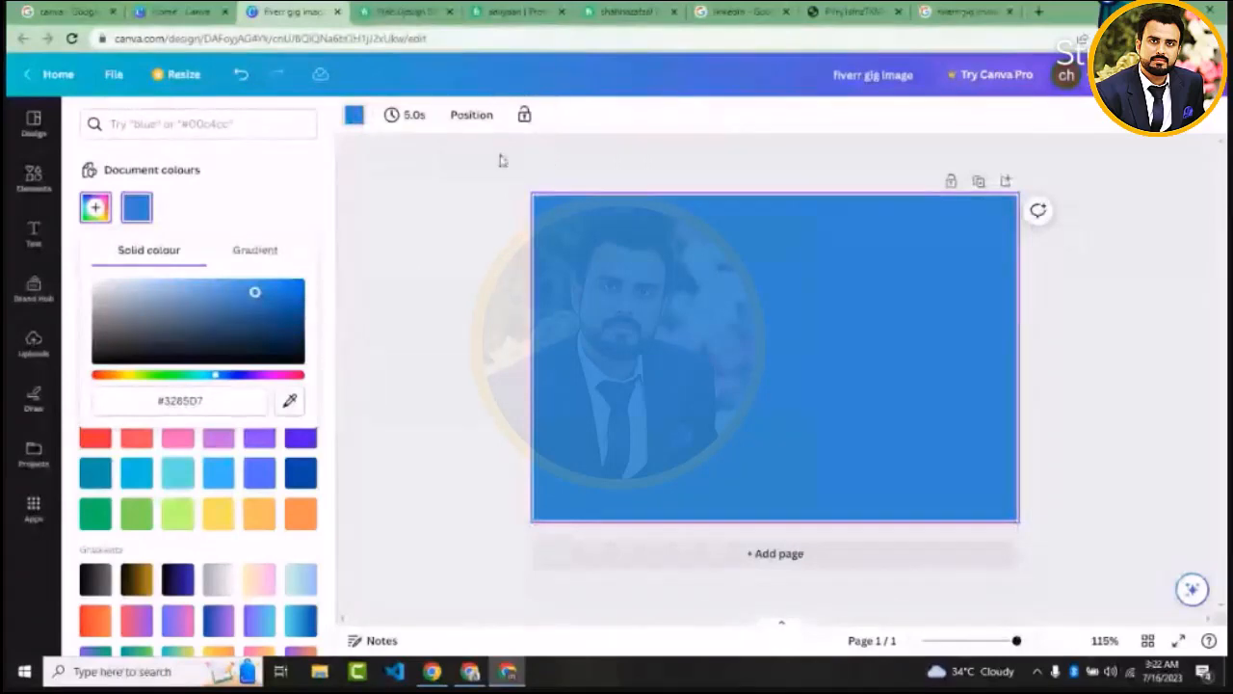
Set the page background to the near-black of the editor's side strip, #18191B, by sampling it, and close the custom colour picker
{"action": "left_click", "coordinate": [291, 407]}
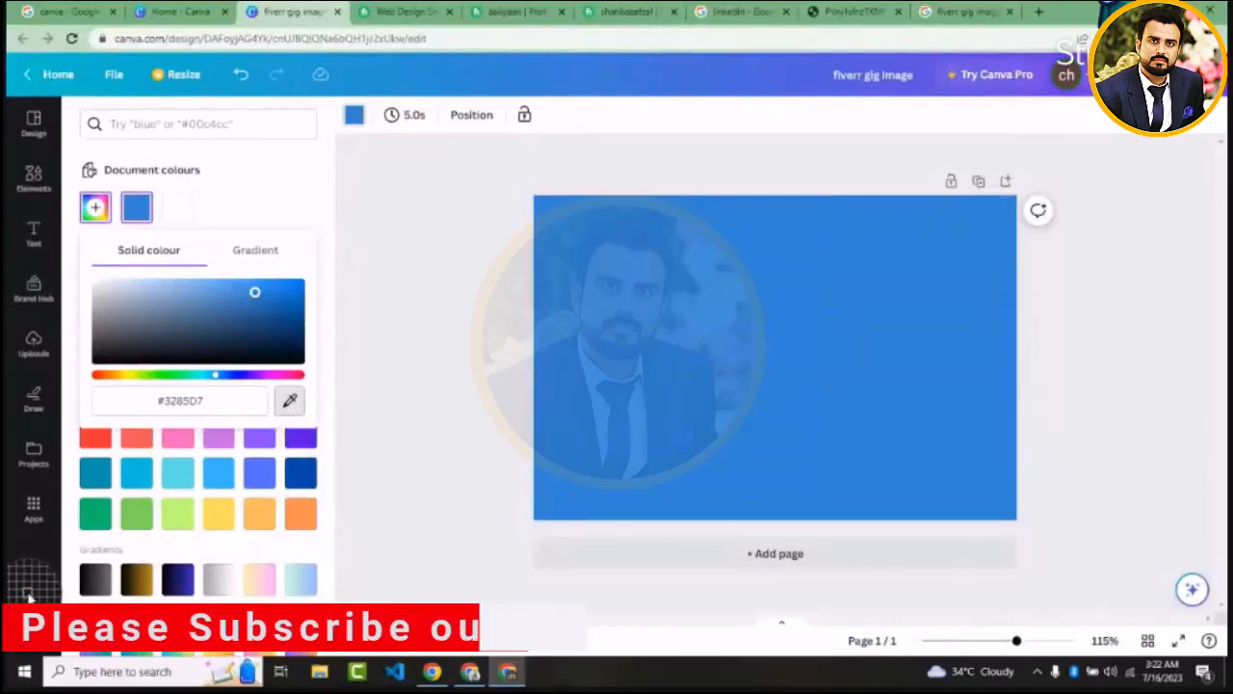
{"action": "left_click", "coordinate": [28, 599]}
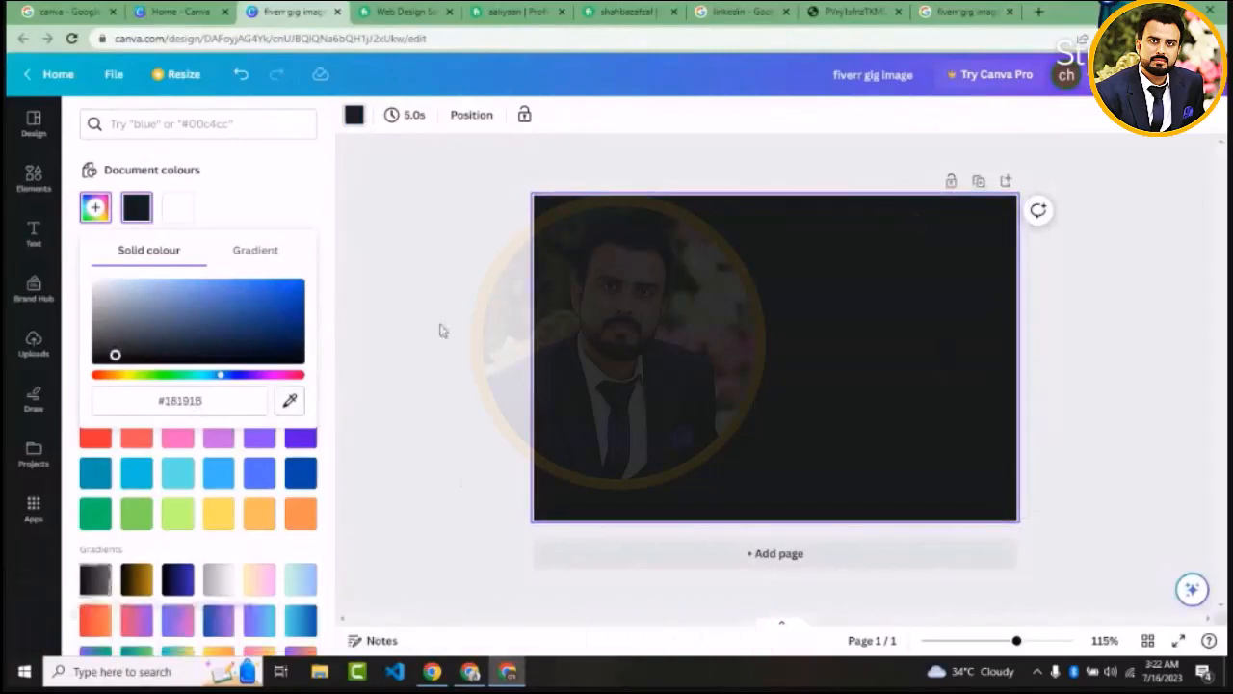
{"action": "left_click", "coordinate": [337, 204]}
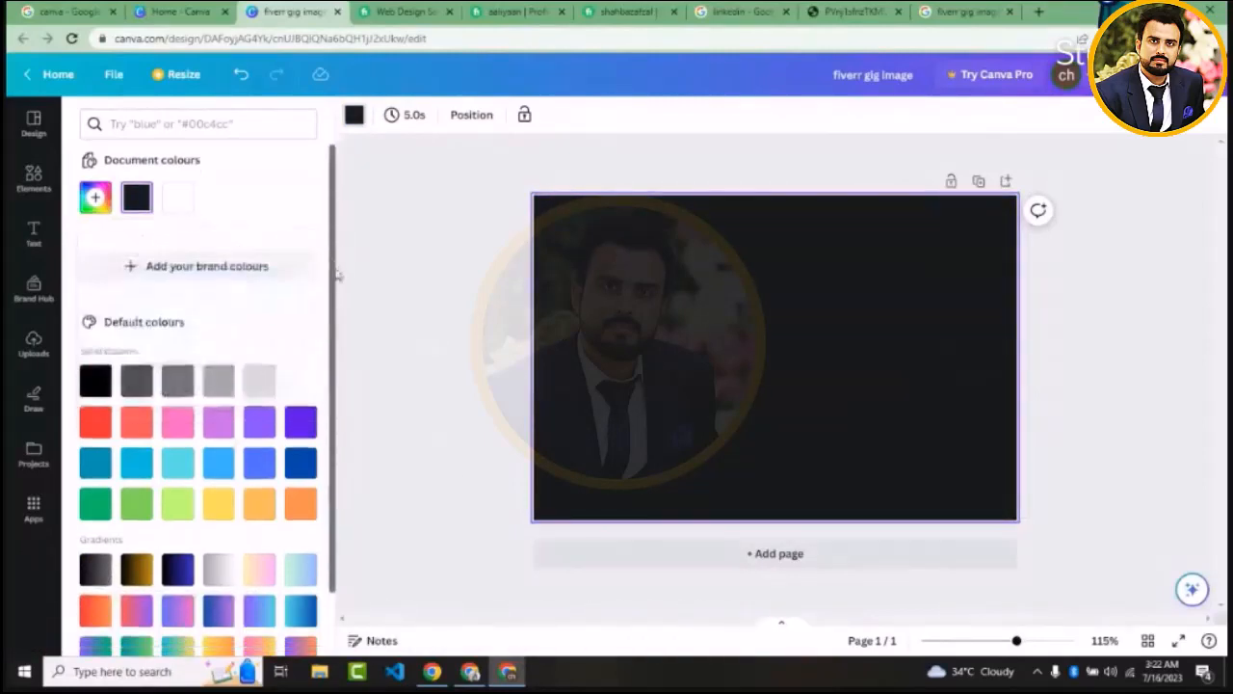
{"action": "scroll", "coordinate": [338, 270], "scroll_direction": "down", "scroll_amount": 1}
{"action": "scroll", "coordinate": [341, 199], "scroll_direction": "up", "scroll_amount": 1}
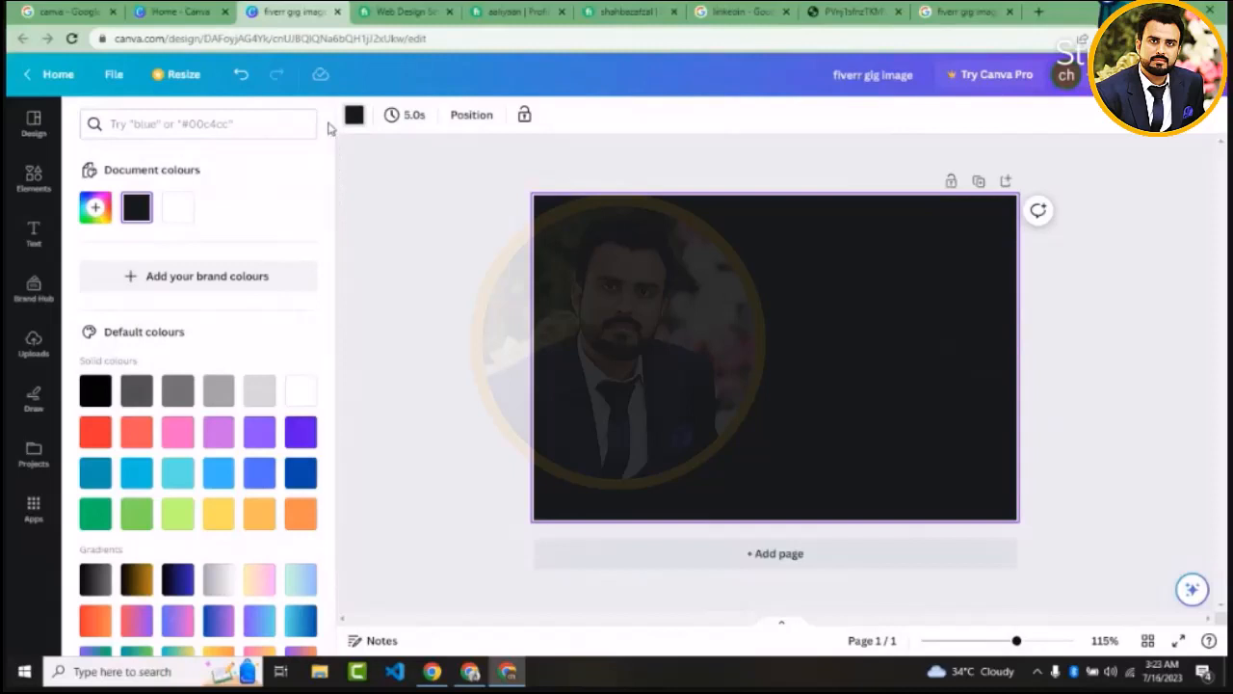
Browse the design templates and their categories, and look through the Travel templates
{"action": "left_click", "coordinate": [34, 135]}
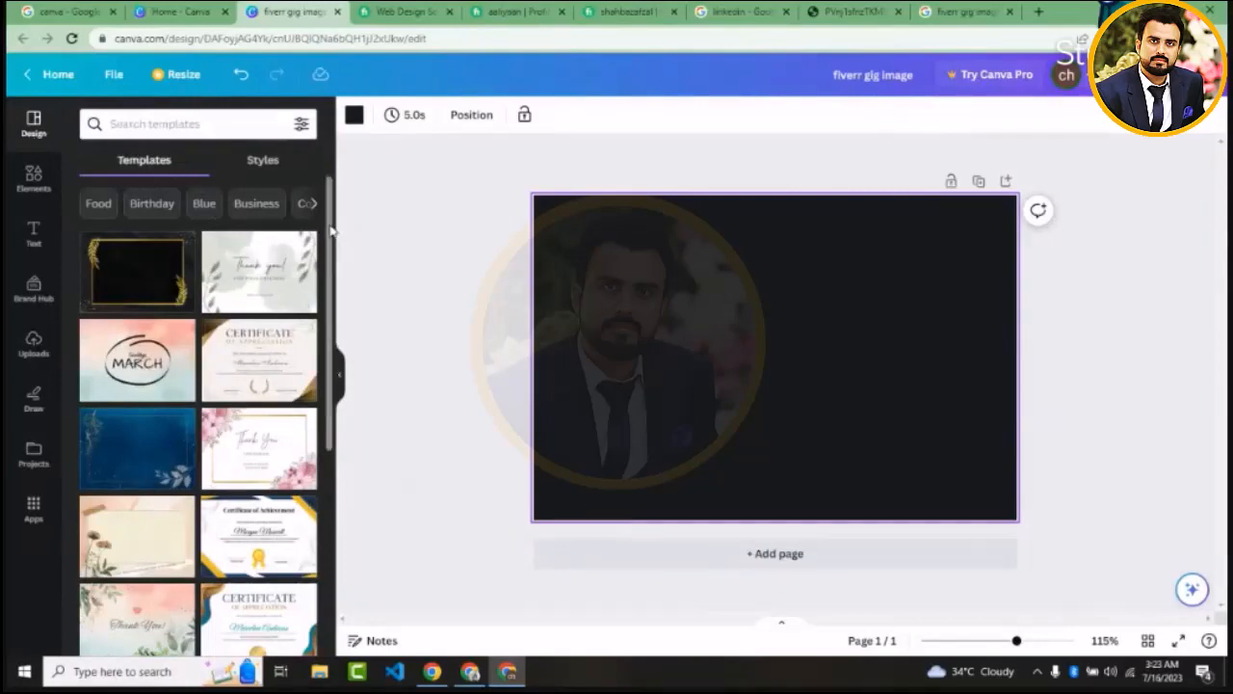
{"action": "scroll", "coordinate": [331, 230], "scroll_direction": "down", "scroll_amount": 3}
{"action": "scroll", "coordinate": [299, 212], "scroll_direction": "up", "scroll_amount": 3}
{"action": "left_click", "coordinate": [317, 204]}
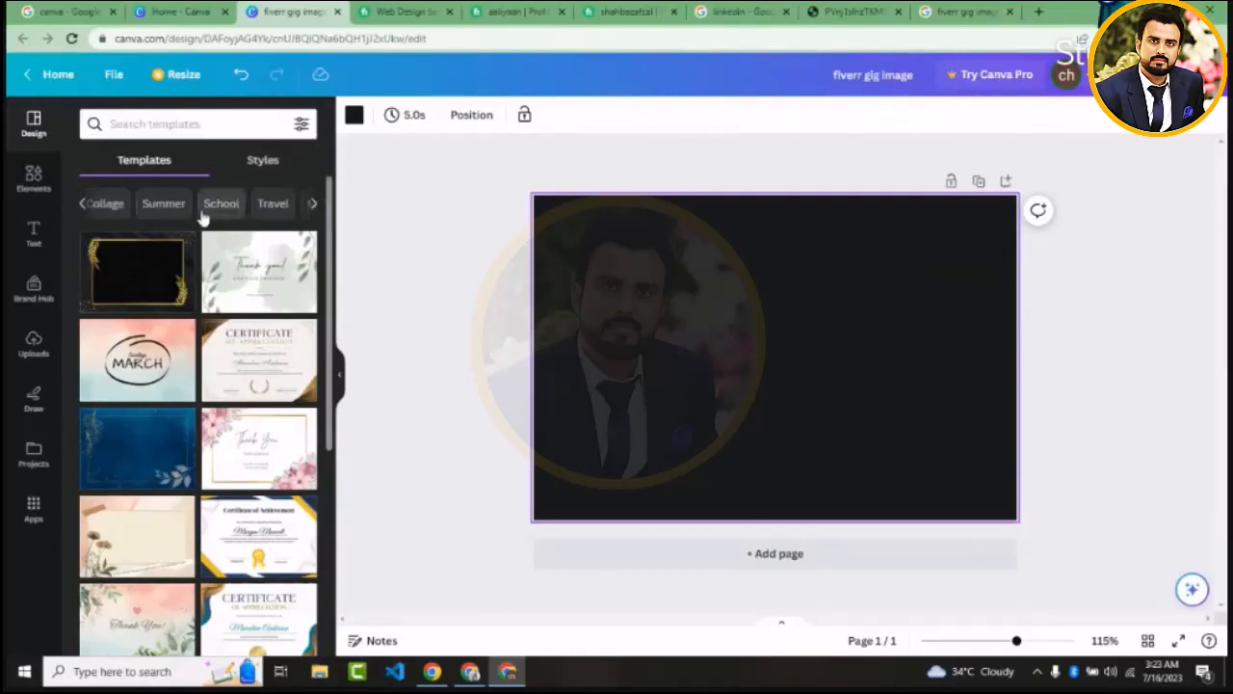
{"action": "left_click", "coordinate": [275, 204]}
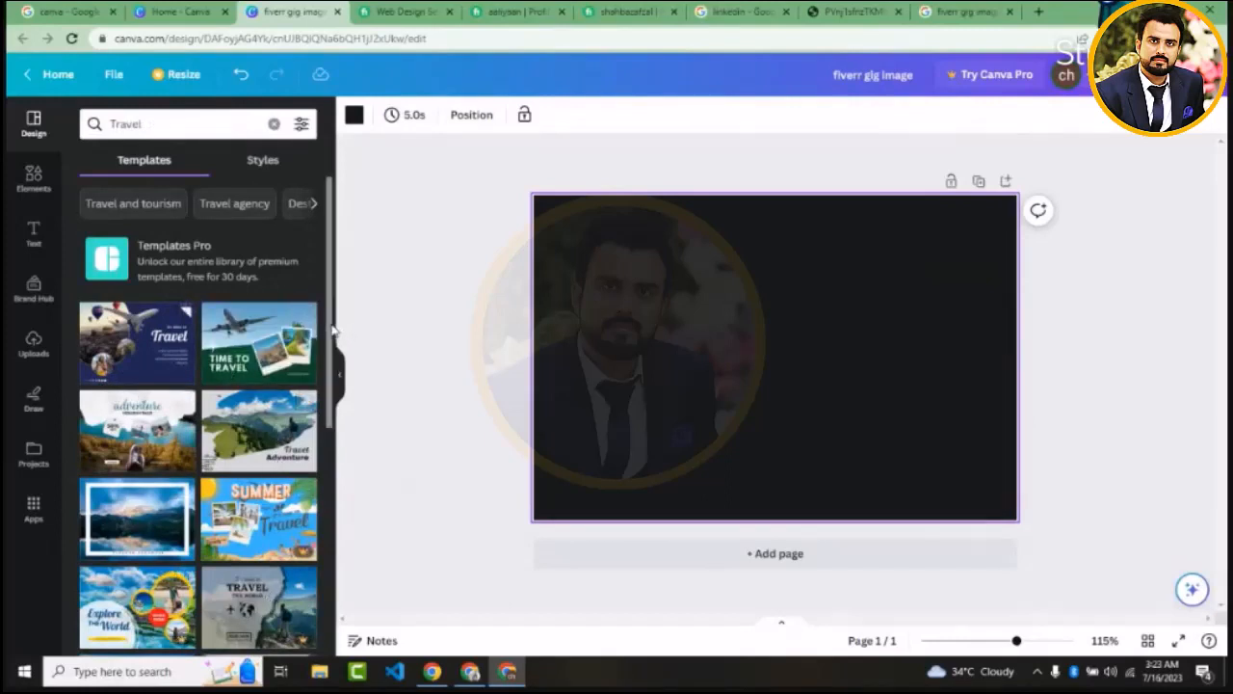
{"action": "scroll", "coordinate": [333, 330], "scroll_direction": "down", "scroll_amount": 1}
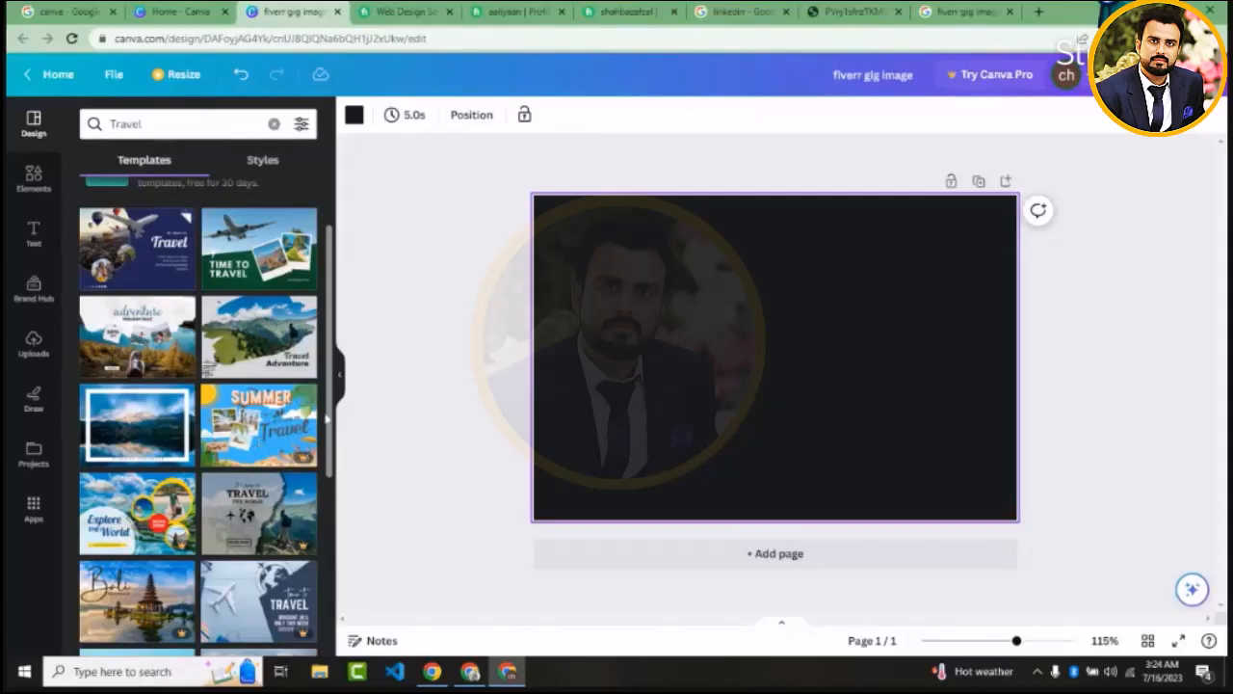
{"action": "left_click_drag", "start_coordinate": [329, 430], "coordinate": [329, 533]}
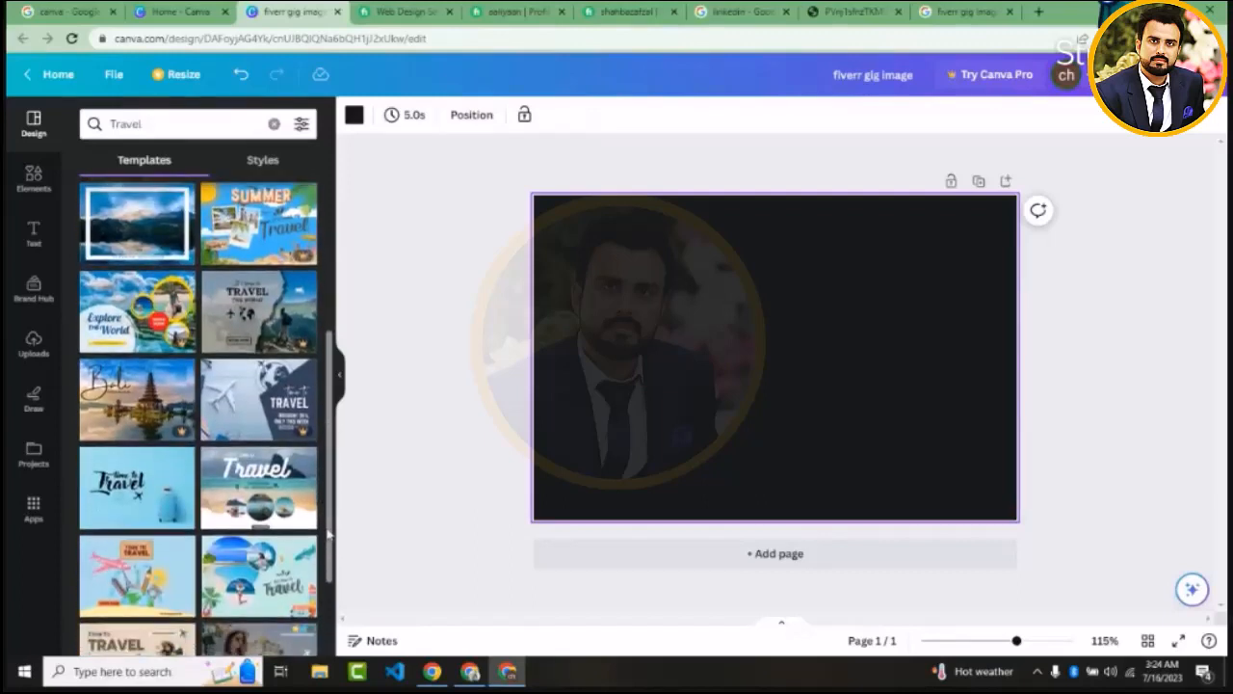
{"action": "left_click_drag", "start_coordinate": [327, 534], "coordinate": [325, 419]}
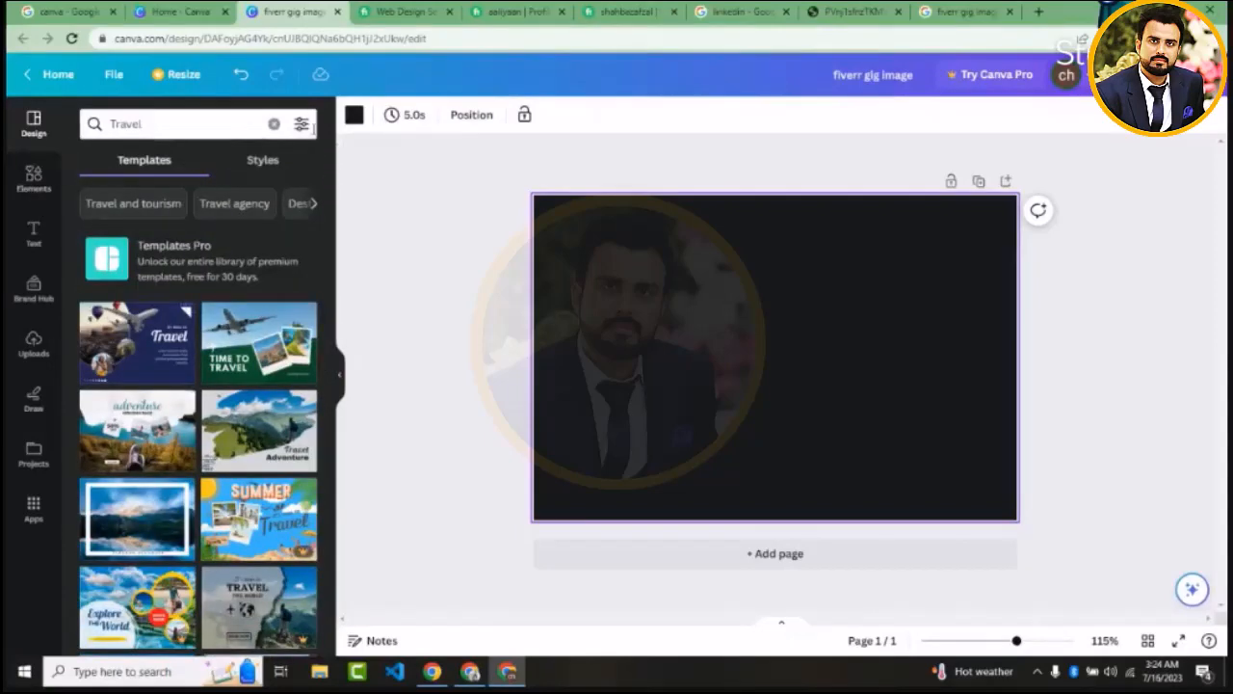
Examine the colour and language filters for templates, and view the available styles with the Travel search cleared
{"action": "left_click", "coordinate": [301, 123]}
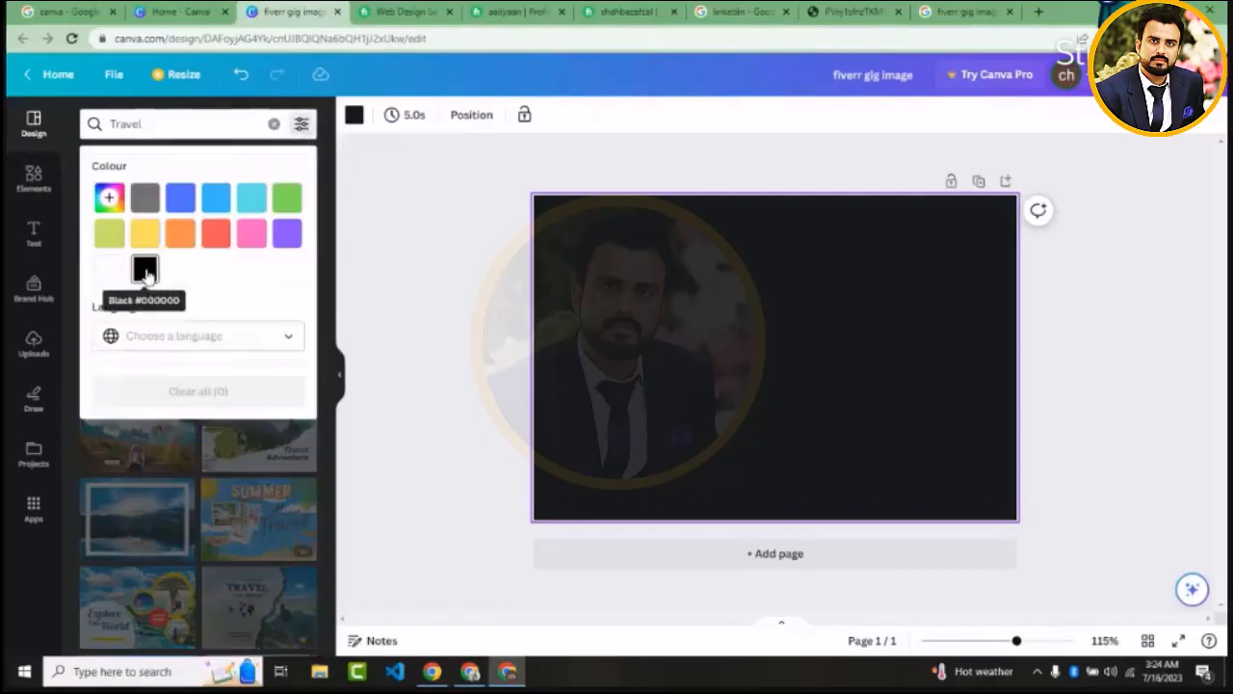
{"action": "left_click", "coordinate": [193, 336]}
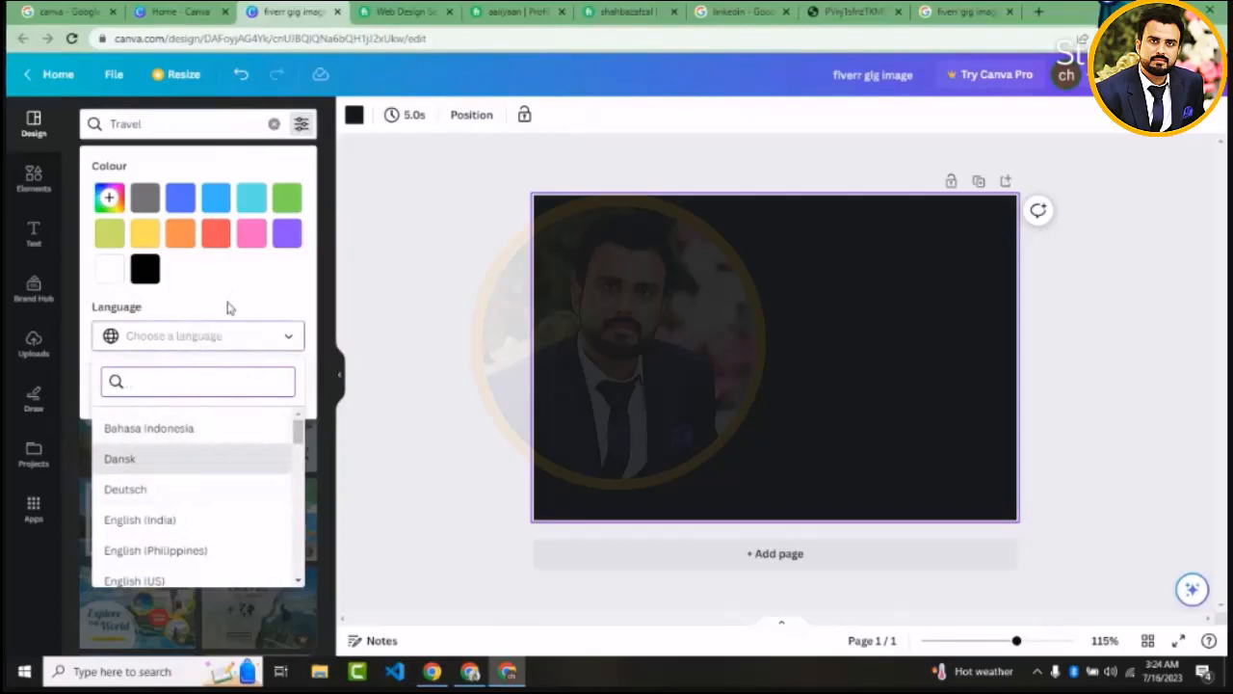
{"action": "left_click", "coordinate": [227, 307]}
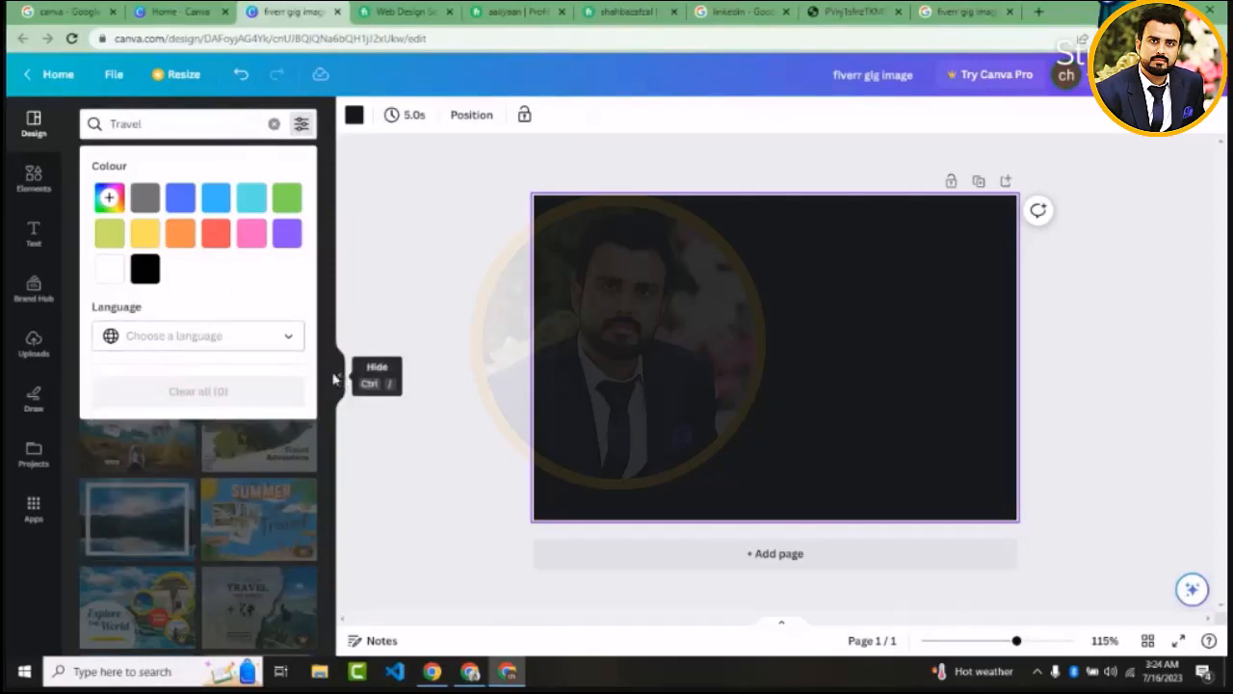
{"action": "scroll", "coordinate": [331, 379], "scroll_direction": "down", "scroll_amount": 5}
{"action": "scroll", "coordinate": [330, 297], "scroll_direction": "up", "scroll_amount": 5}
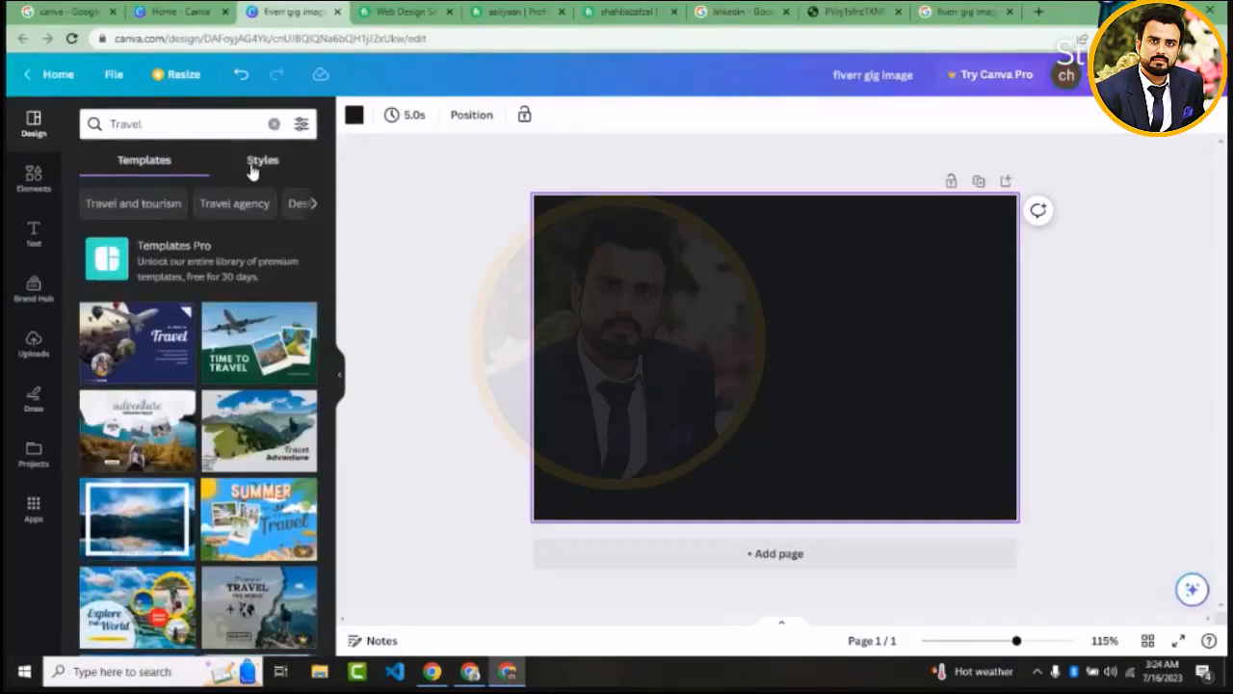
{"action": "left_click", "coordinate": [254, 165]}
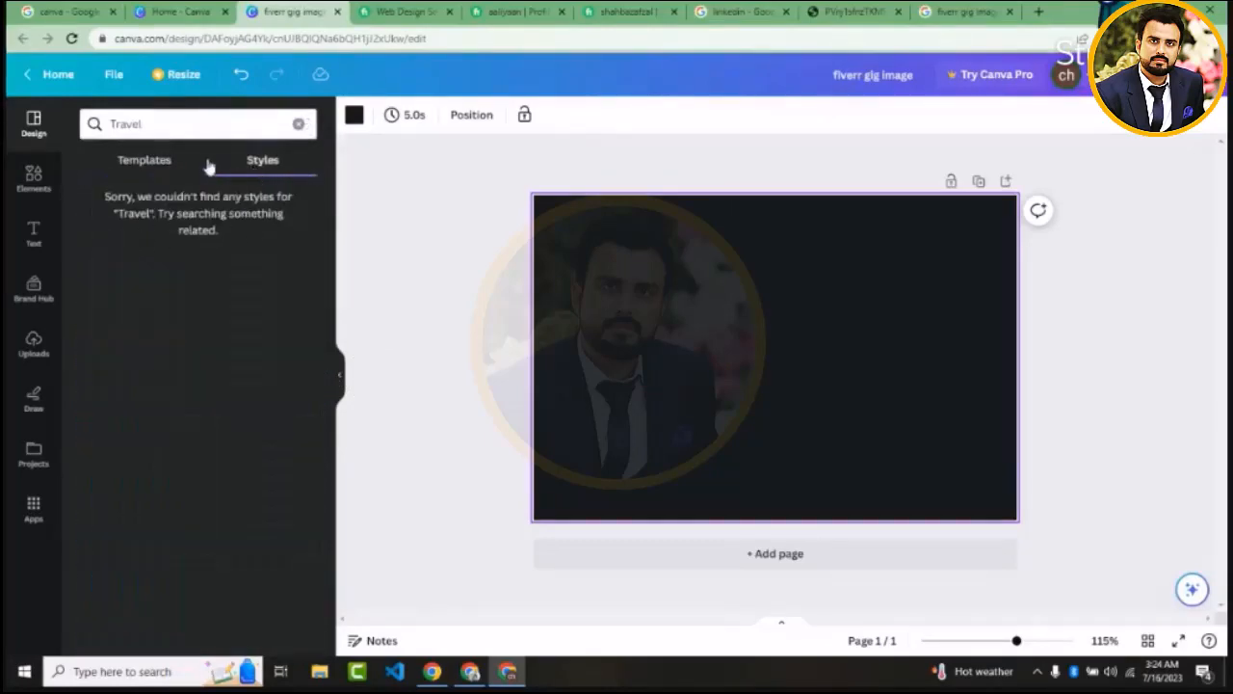
{"action": "left_click", "coordinate": [298, 126]}
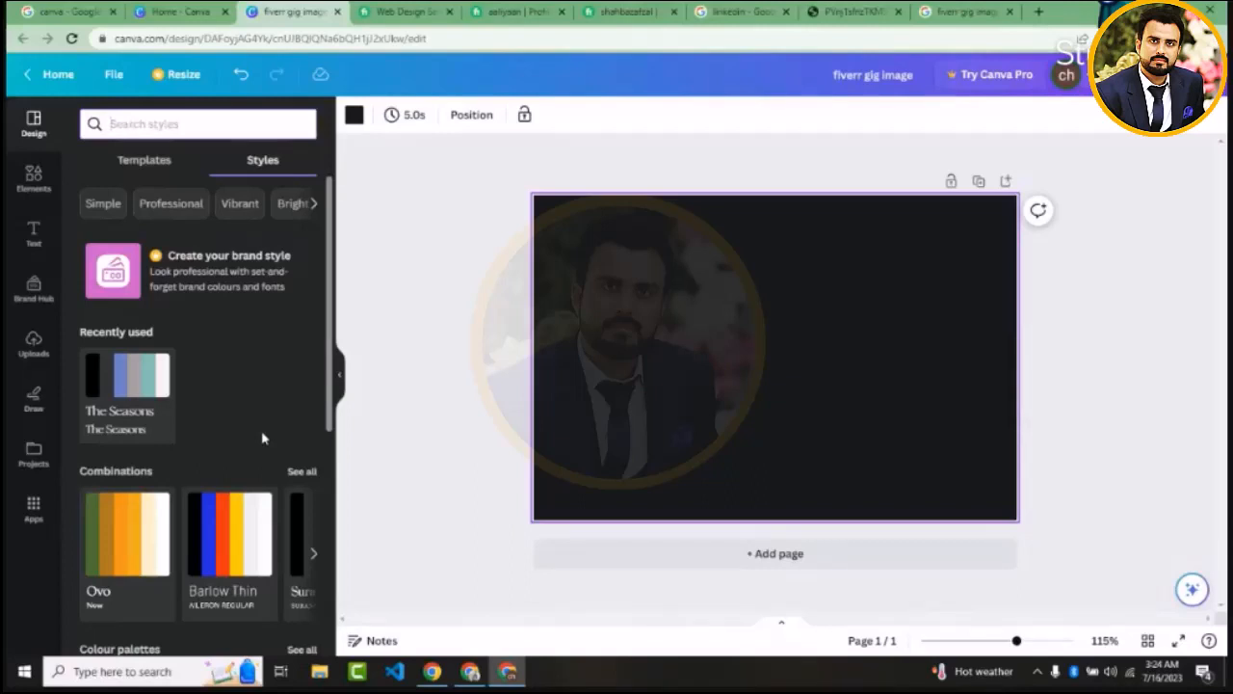
Look over the element categories and the full list of recently used elements
{"action": "left_click", "coordinate": [34, 183]}
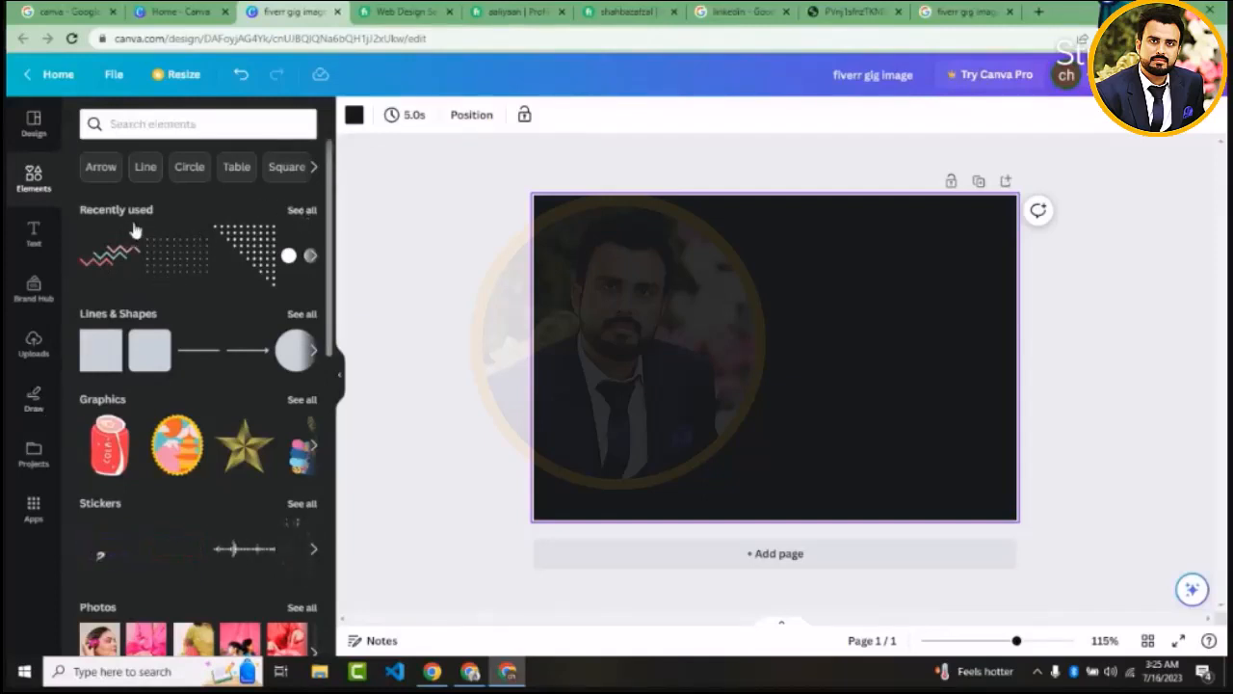
{"action": "left_click", "coordinate": [303, 211]}
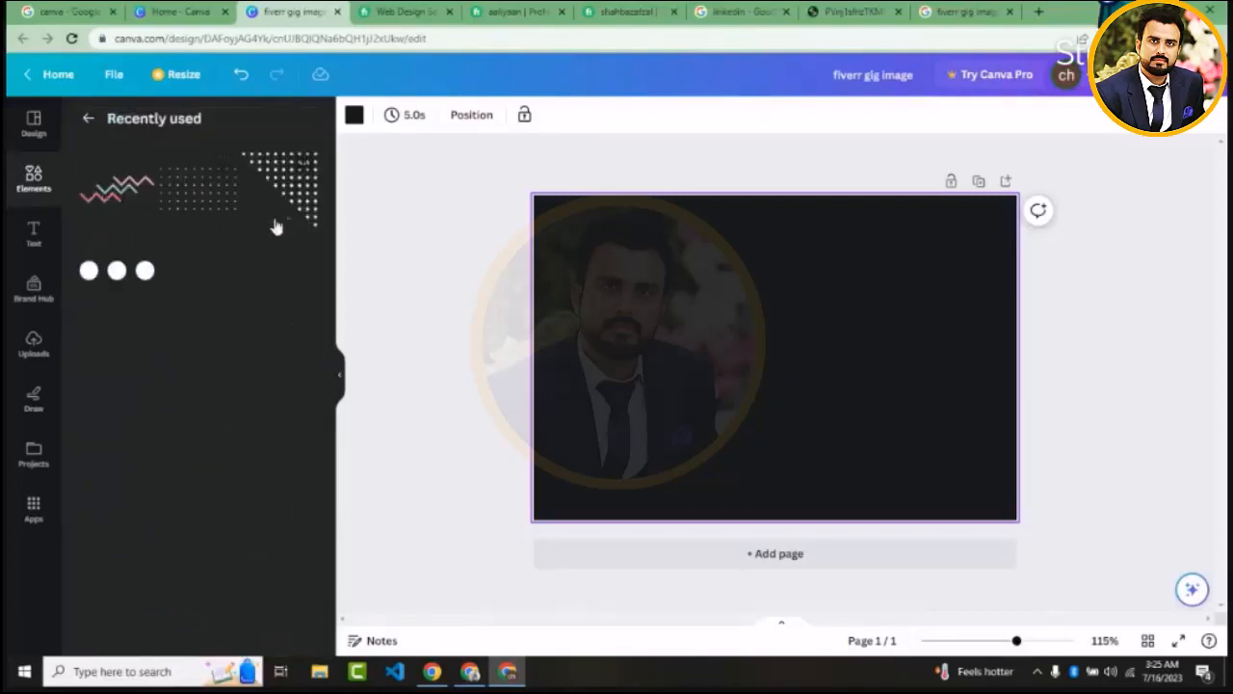
{"action": "left_click", "coordinate": [87, 120]}
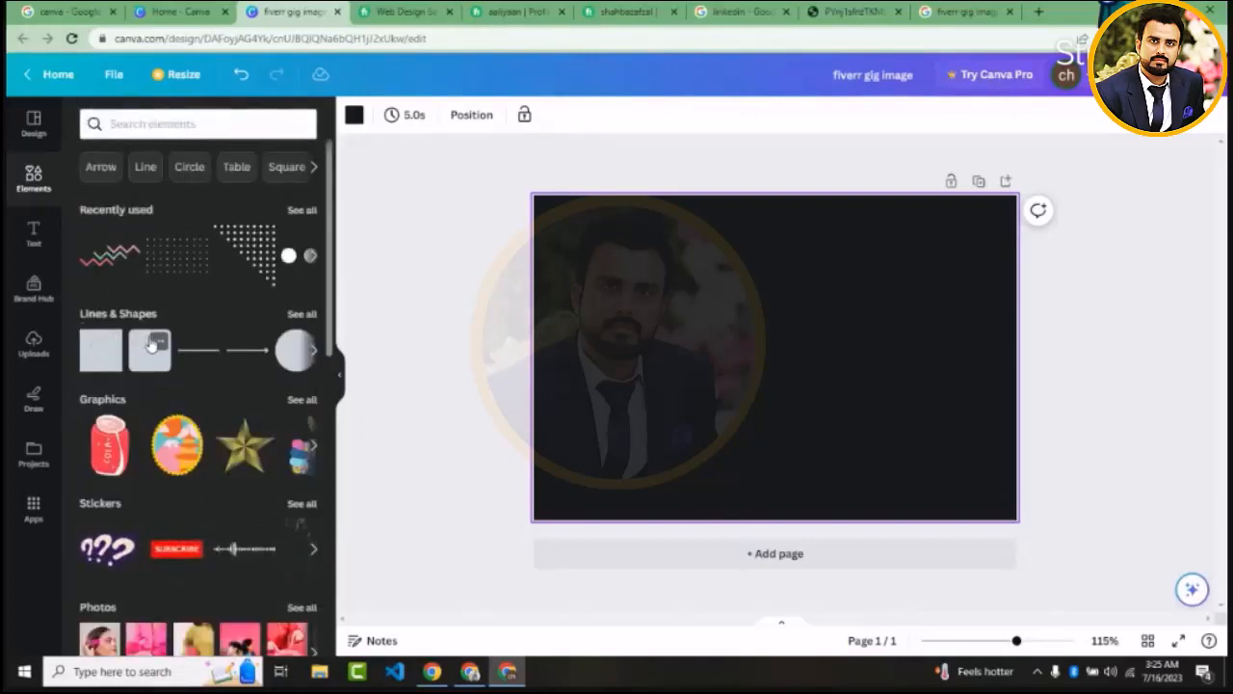
Add a circle from the lines and shapes collection and place it above and left of the page centre
{"action": "left_click", "coordinate": [309, 319]}
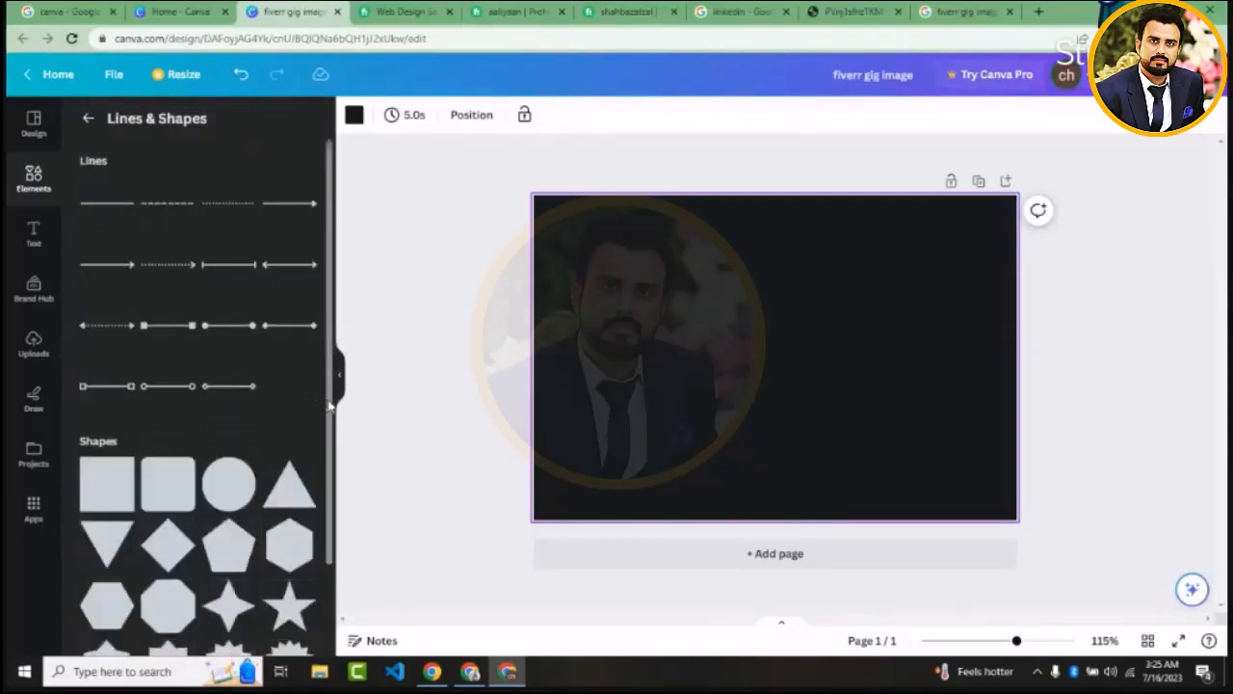
{"action": "scroll", "coordinate": [214, 365], "scroll_direction": "down", "scroll_amount": 3}
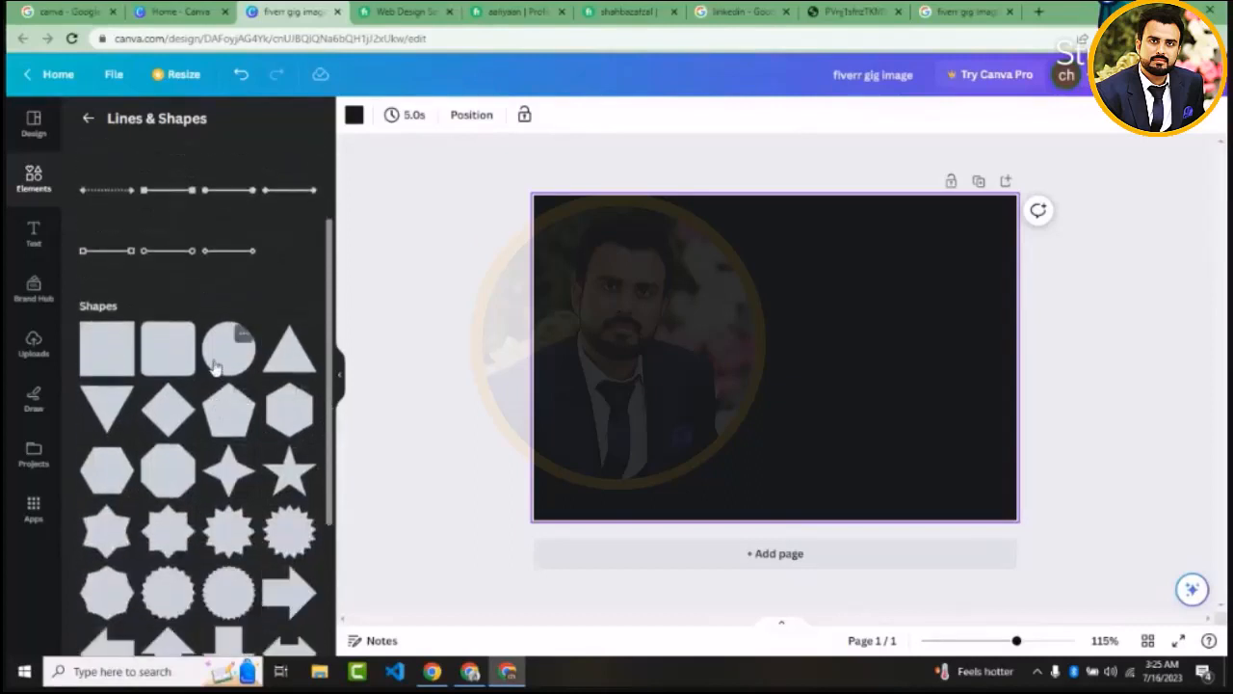
{"action": "left_click", "coordinate": [214, 362]}
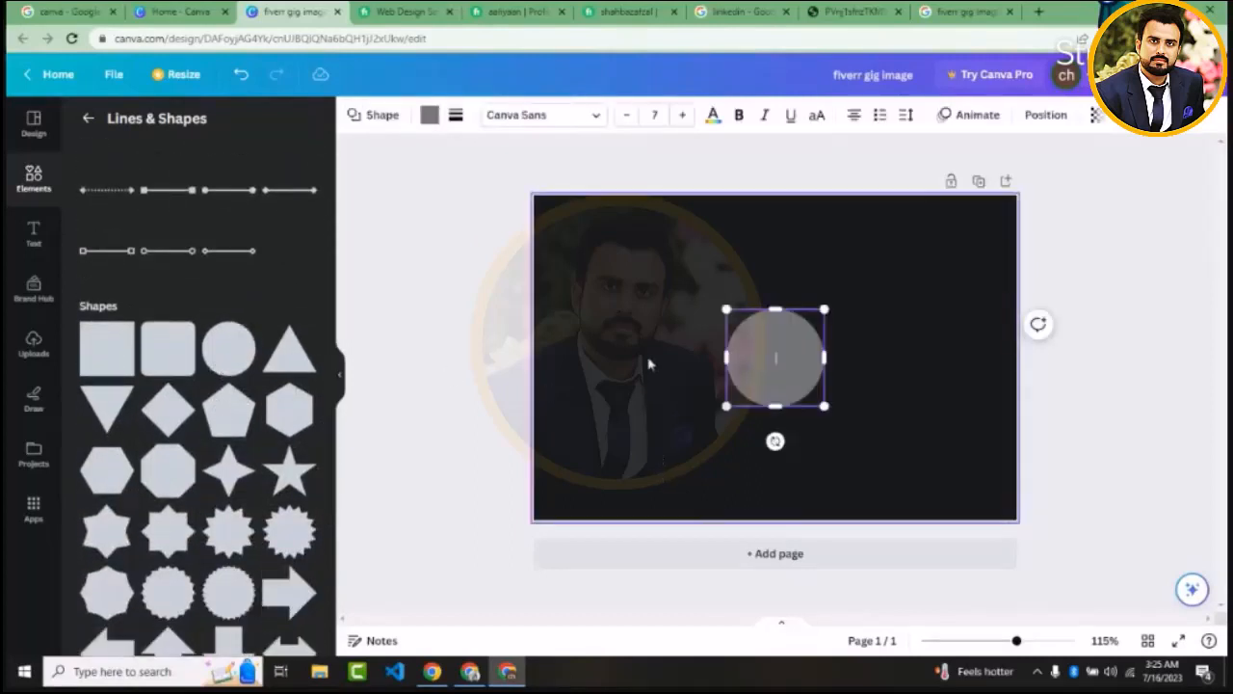
{"action": "left_click", "coordinate": [650, 362]}
{"action": "left_click_drag", "start_coordinate": [806, 337], "coordinate": [706, 300]}
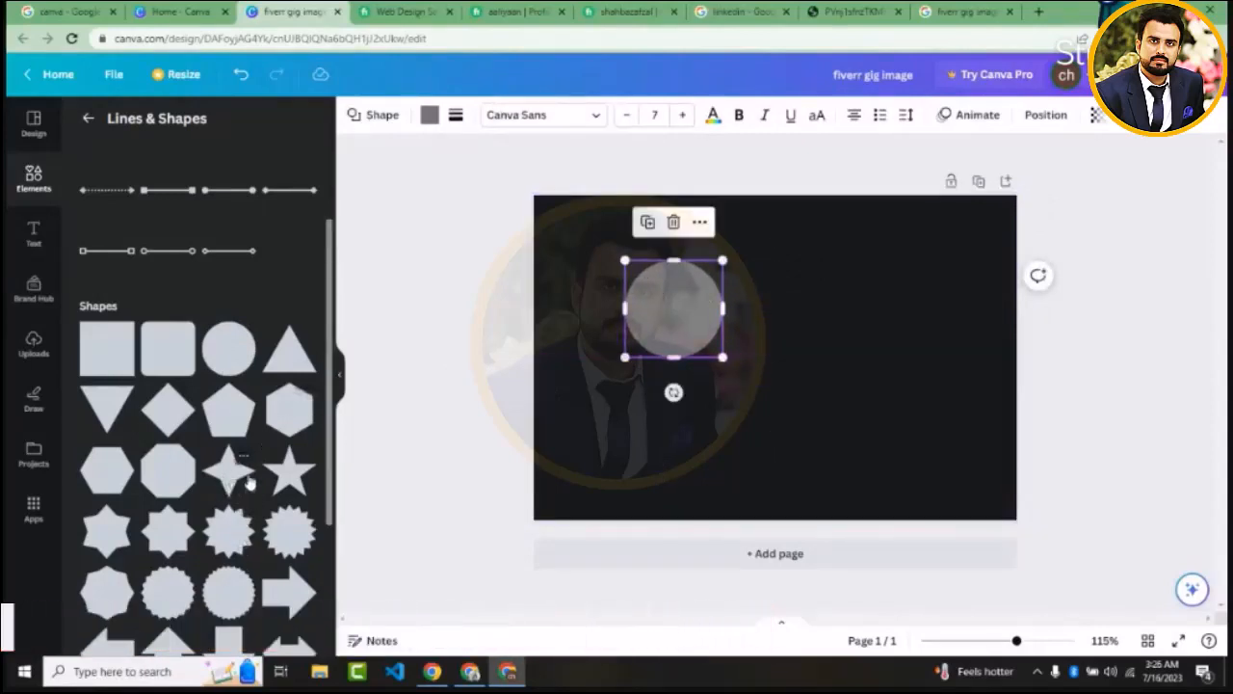
Add a star at the page centre and a square, placing the square below the circle
{"action": "left_click", "coordinate": [287, 472]}
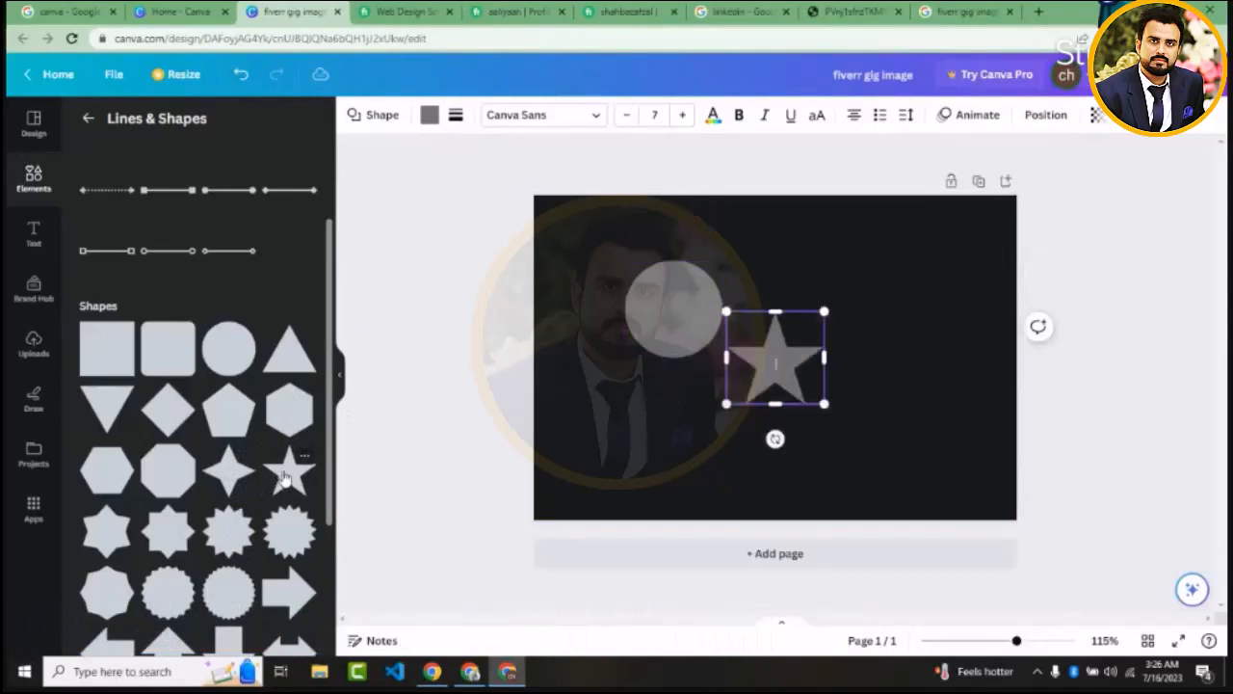
{"action": "left_click", "coordinate": [92, 357]}
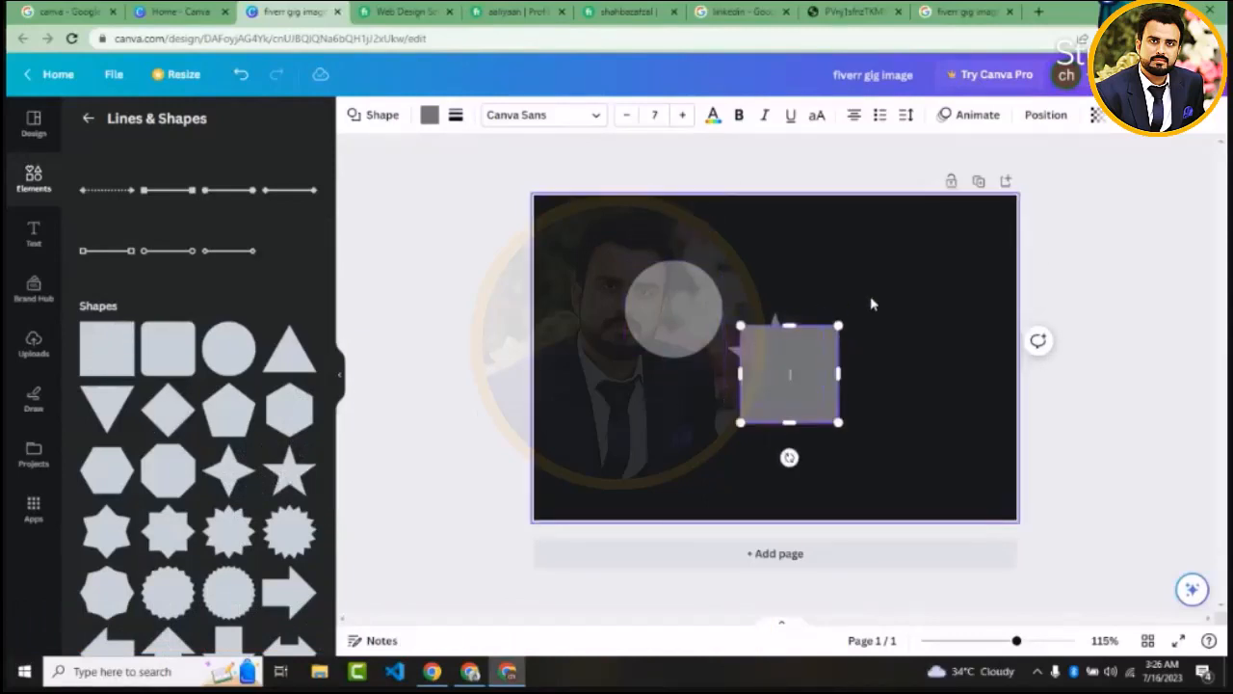
{"action": "left_click", "coordinate": [780, 321]}
{"action": "left_click_drag", "start_coordinate": [768, 368], "coordinate": [632, 429]}
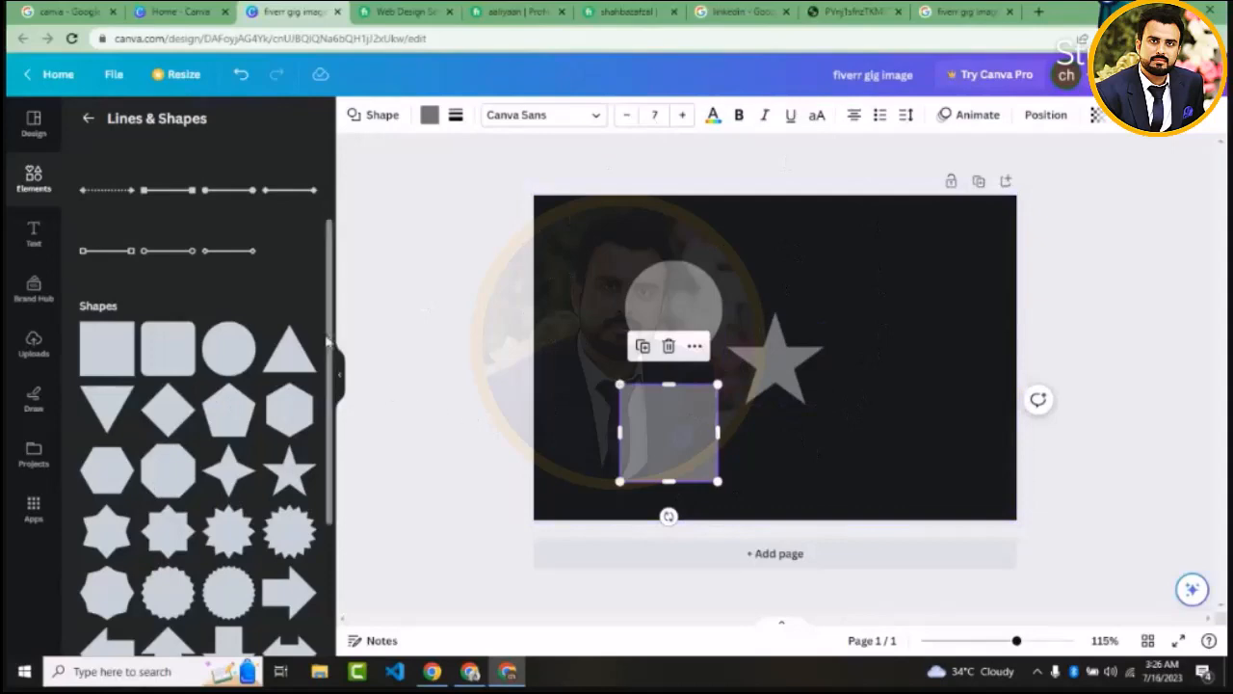
Add a solid line with a single arrowhead and place it above the star, level with the circle's upper edge
{"action": "left_click_drag", "start_coordinate": [328, 344], "coordinate": [323, 572]}
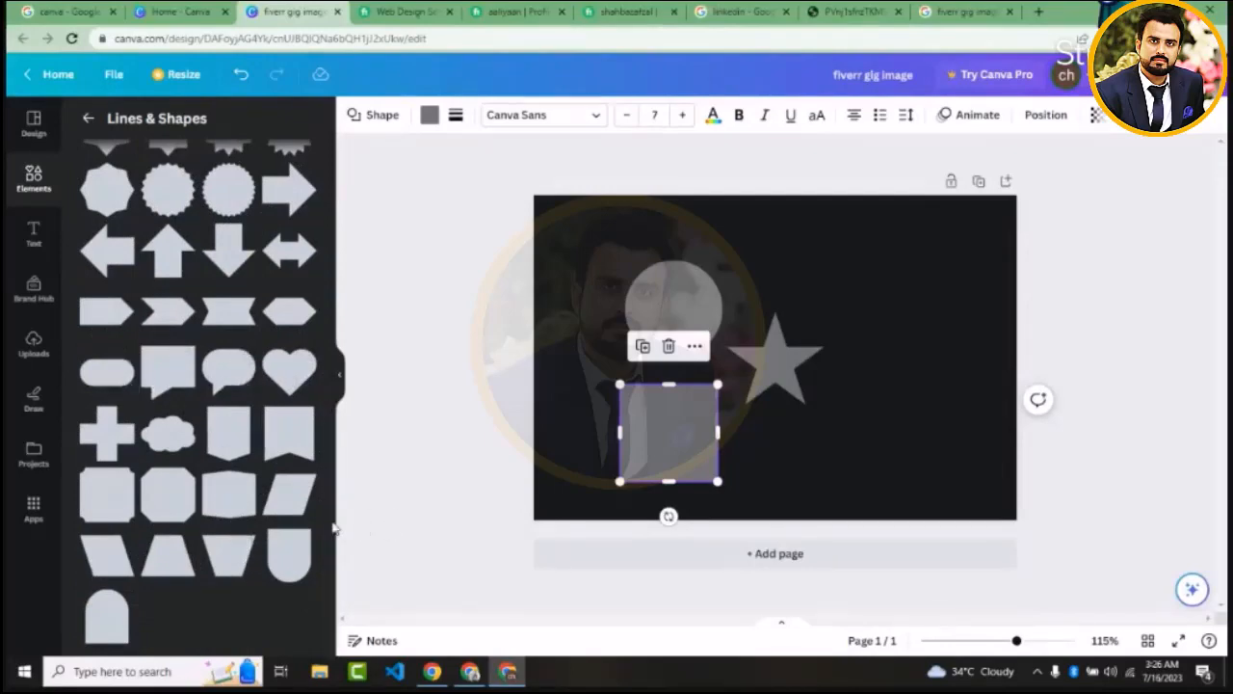
{"action": "left_click_drag", "start_coordinate": [329, 525], "coordinate": [303, 234]}
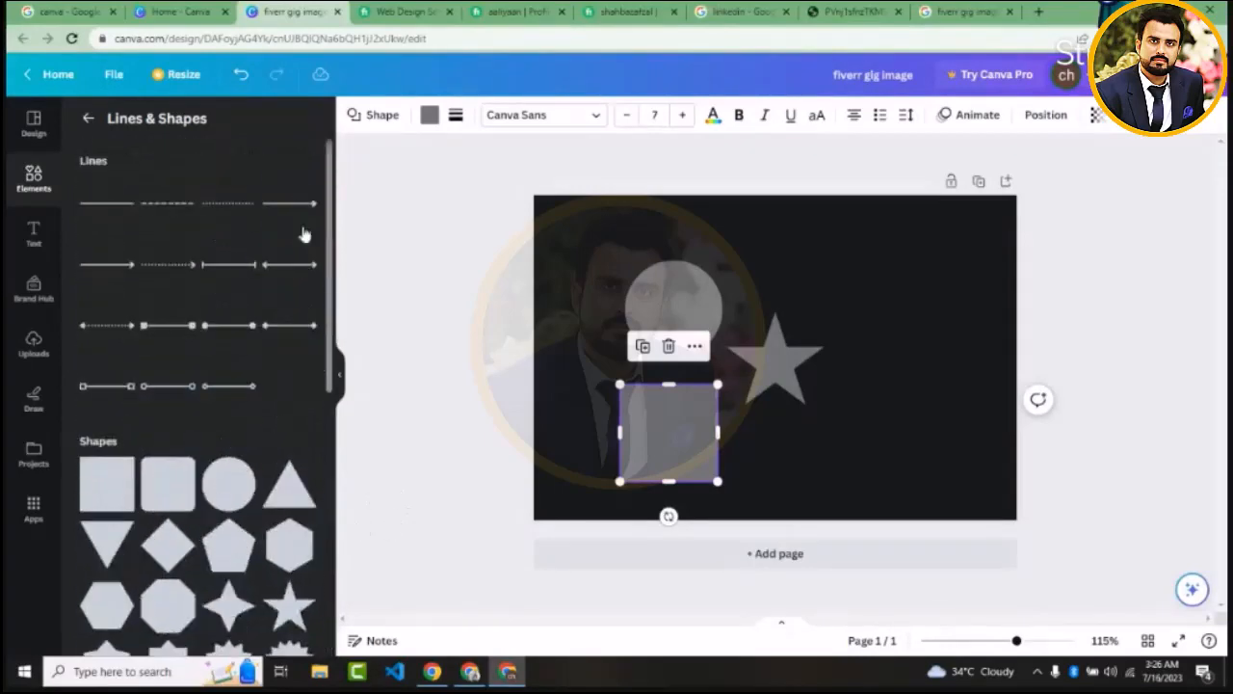
{"action": "left_click", "coordinate": [113, 269]}
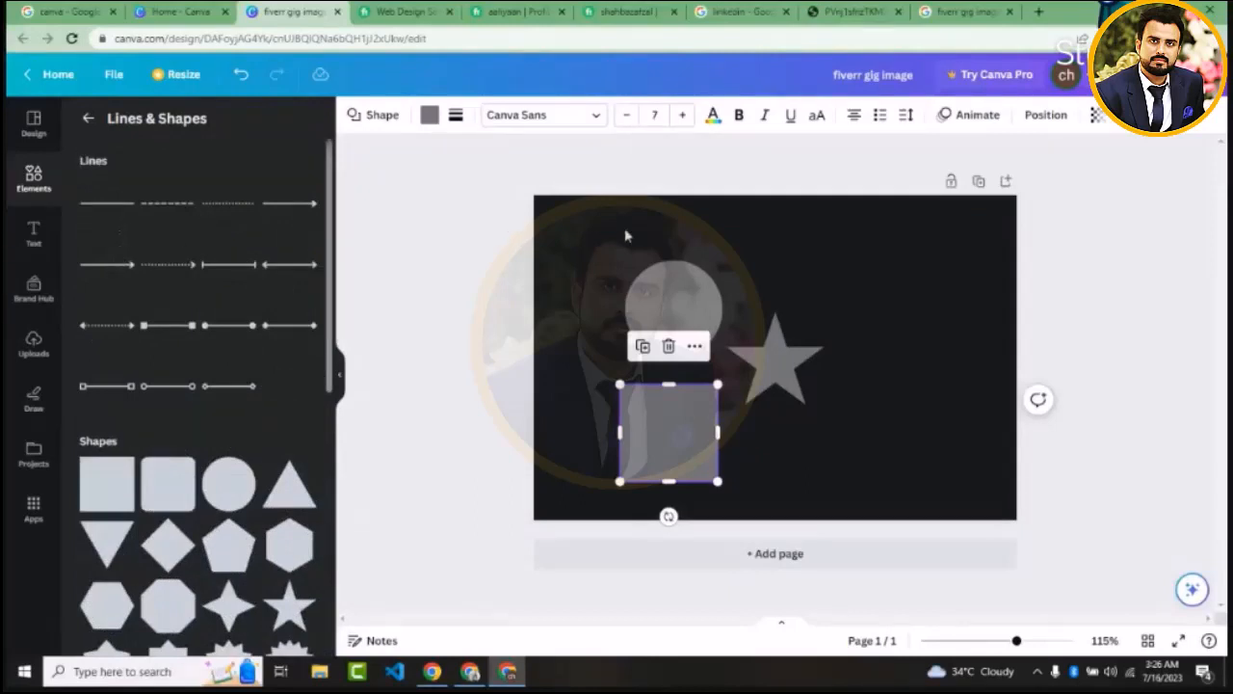
{"action": "left_click", "coordinate": [895, 357]}
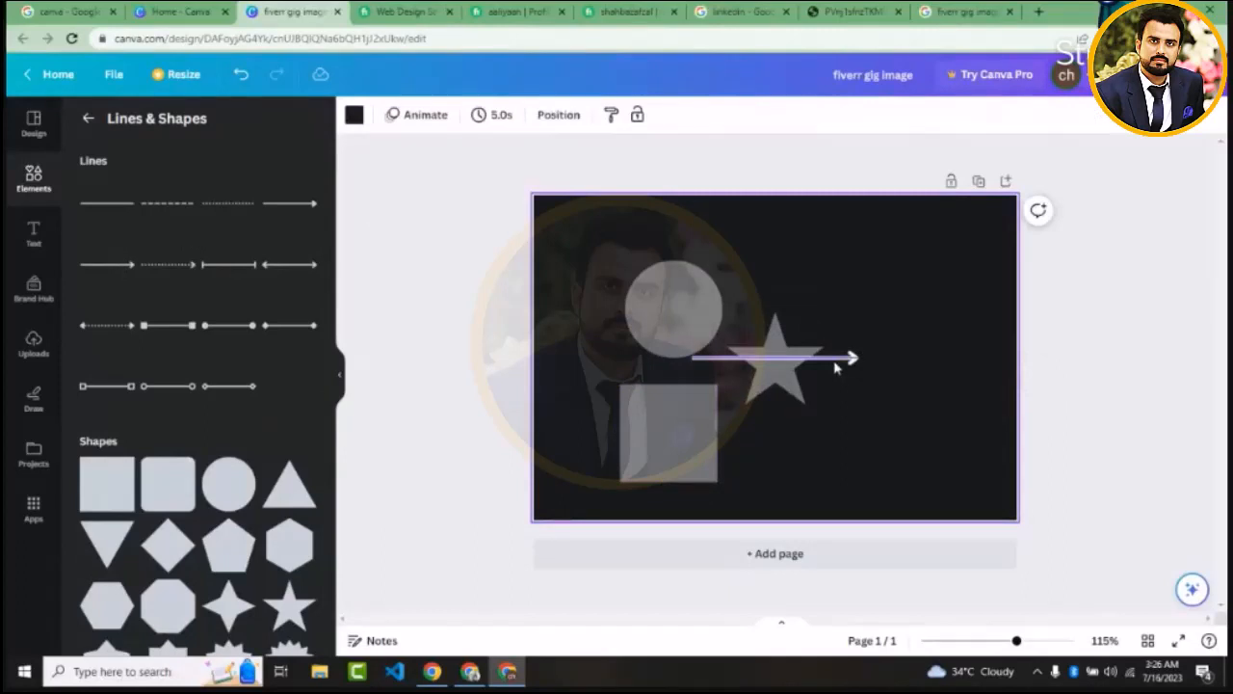
{"action": "left_click_drag", "start_coordinate": [836, 366], "coordinate": [827, 267]}
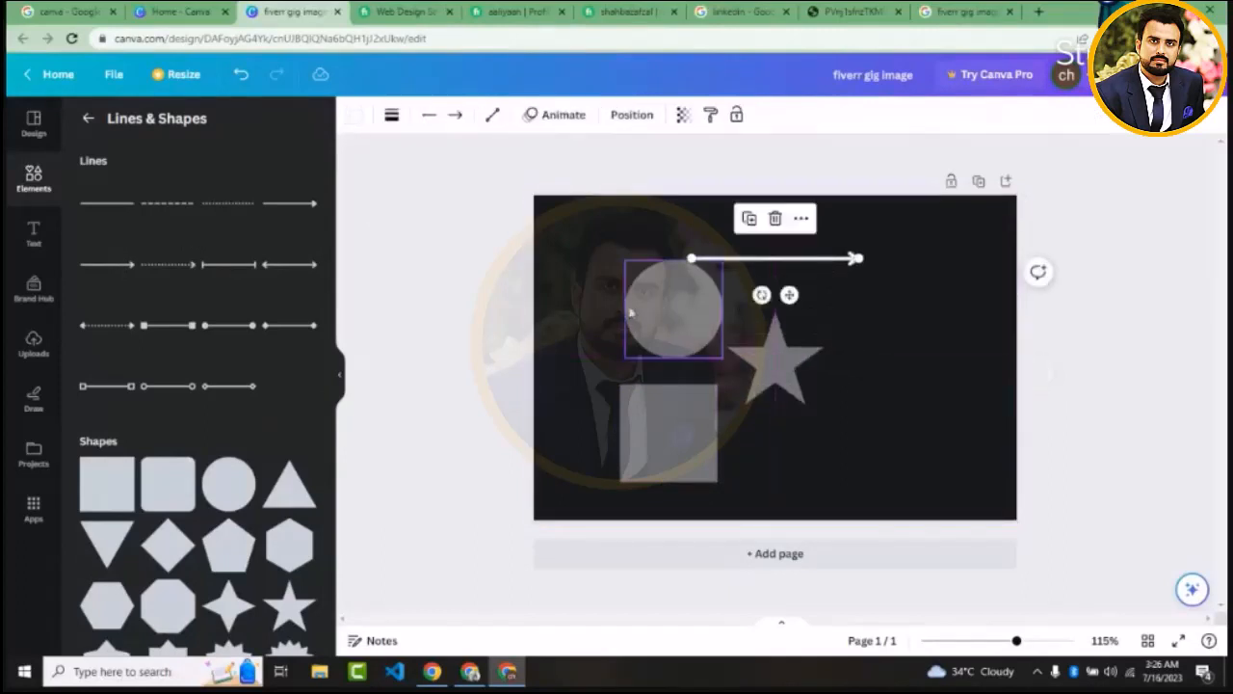
{"action": "left_click", "coordinate": [433, 358]}
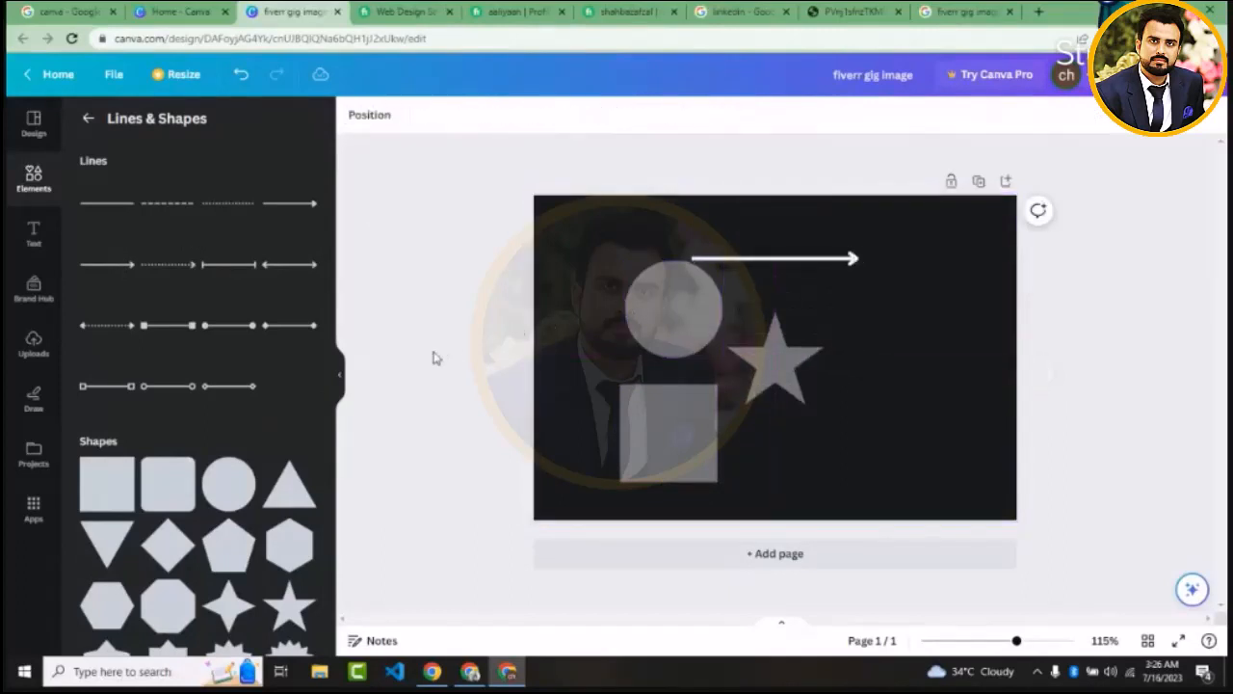
Move the circle left, clear of the arrow line, and fill it with solid yellow
{"action": "left_click", "coordinate": [699, 318]}
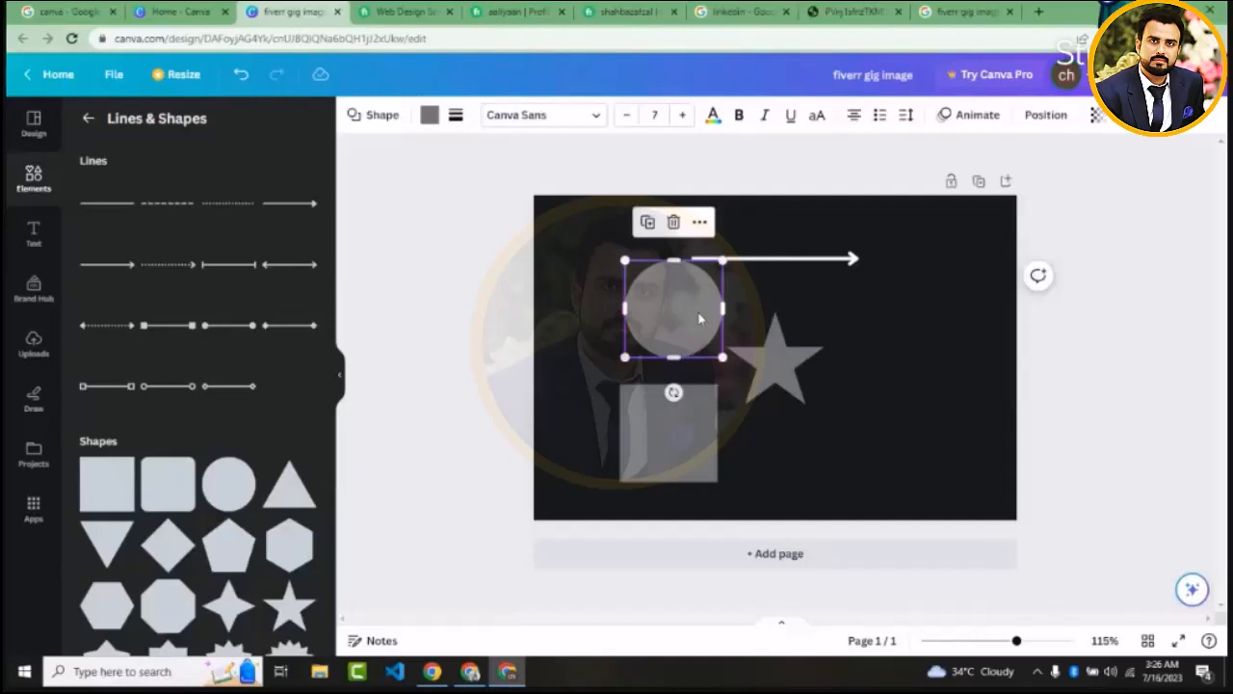
{"action": "left_click_drag", "start_coordinate": [700, 318], "coordinate": [651, 316]}
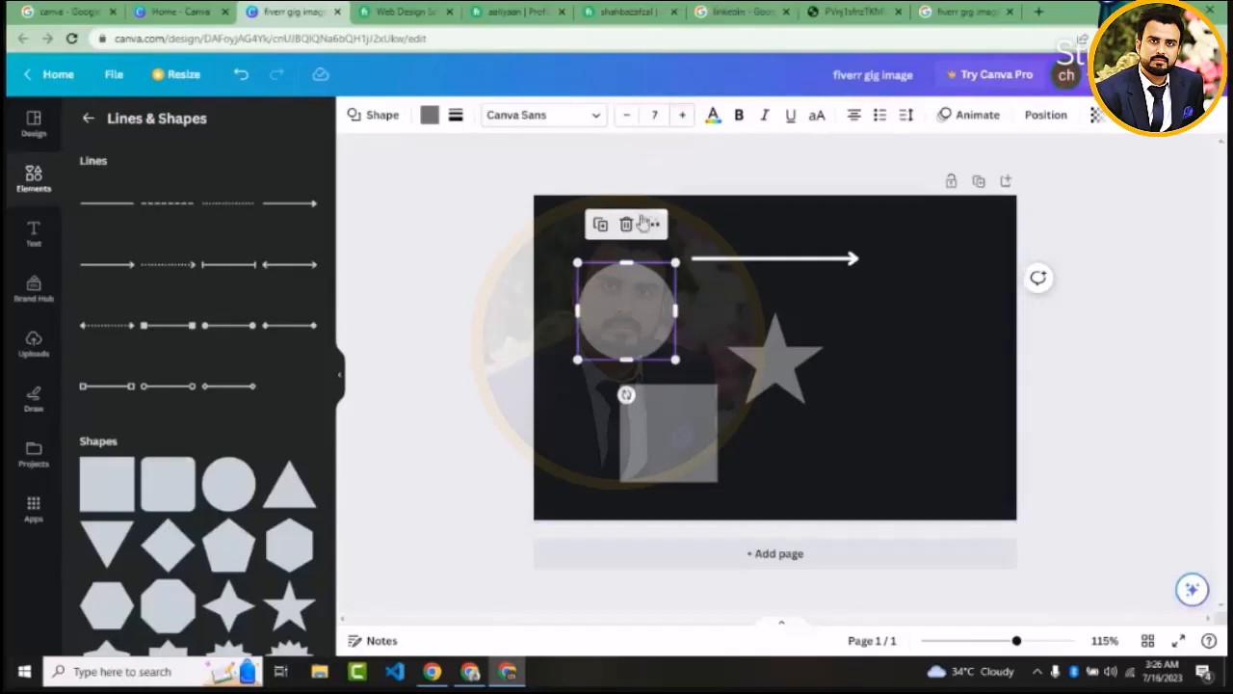
{"action": "left_click", "coordinate": [384, 117]}
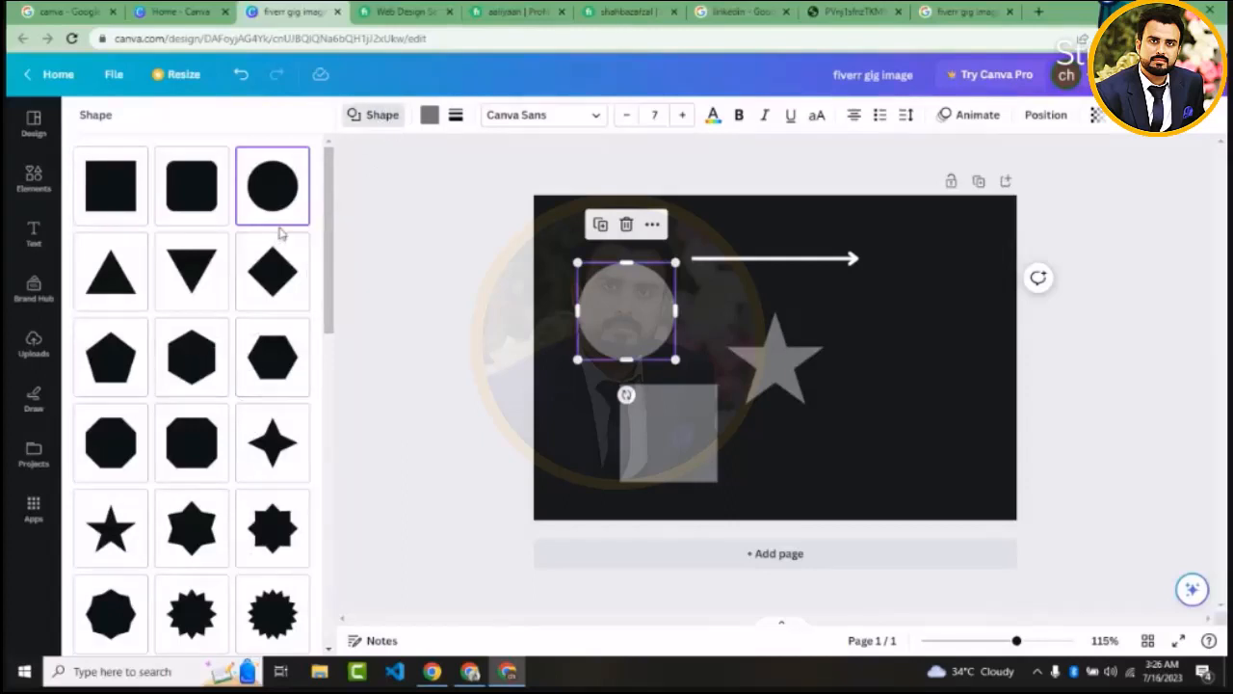
{"action": "left_click", "coordinate": [430, 115]}
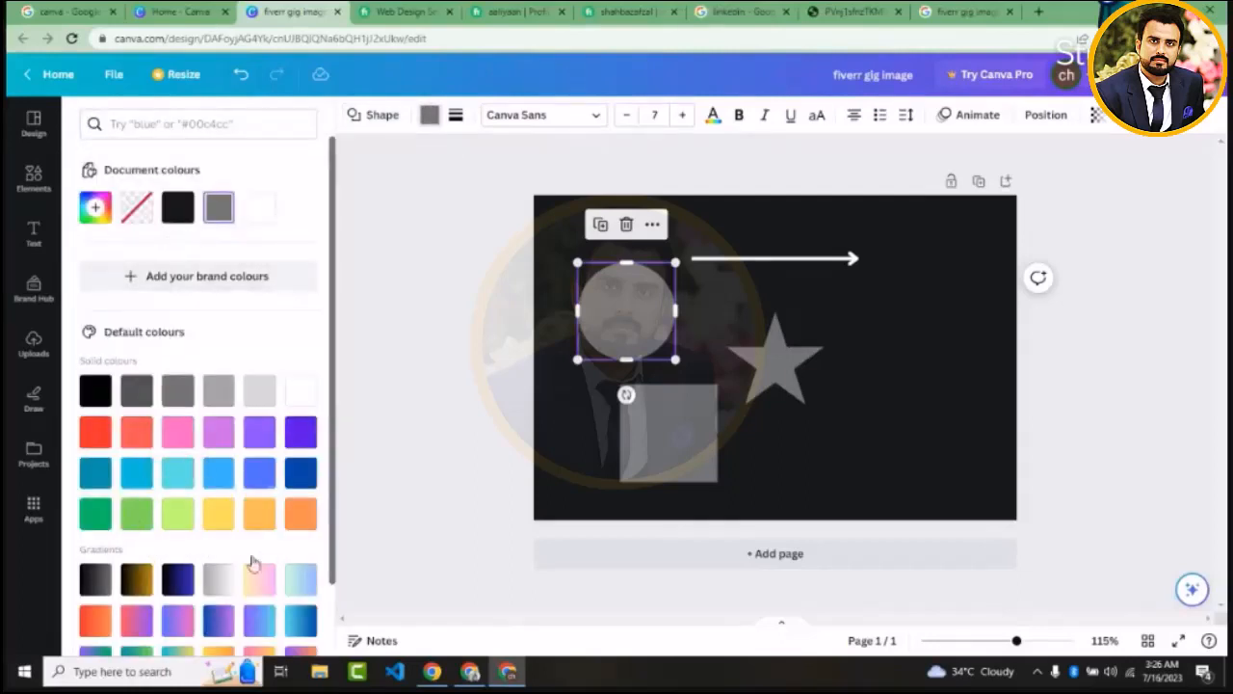
{"action": "left_click", "coordinate": [217, 521]}
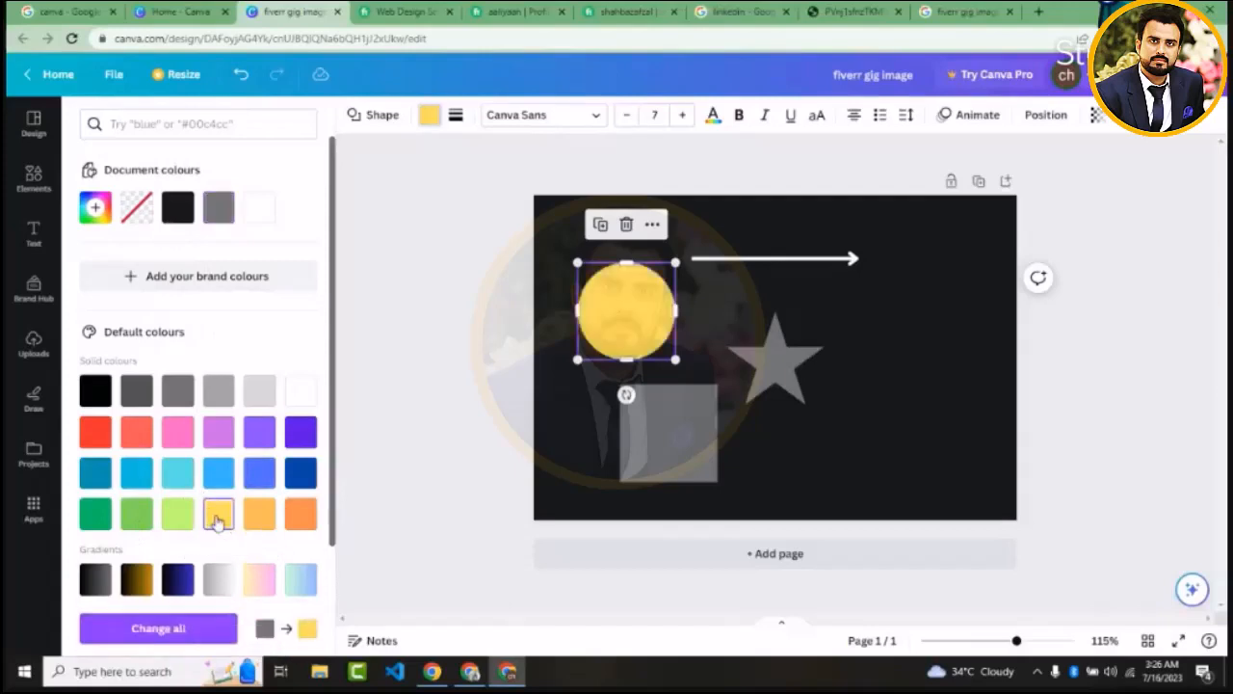
{"action": "key", "text": "Escape"}
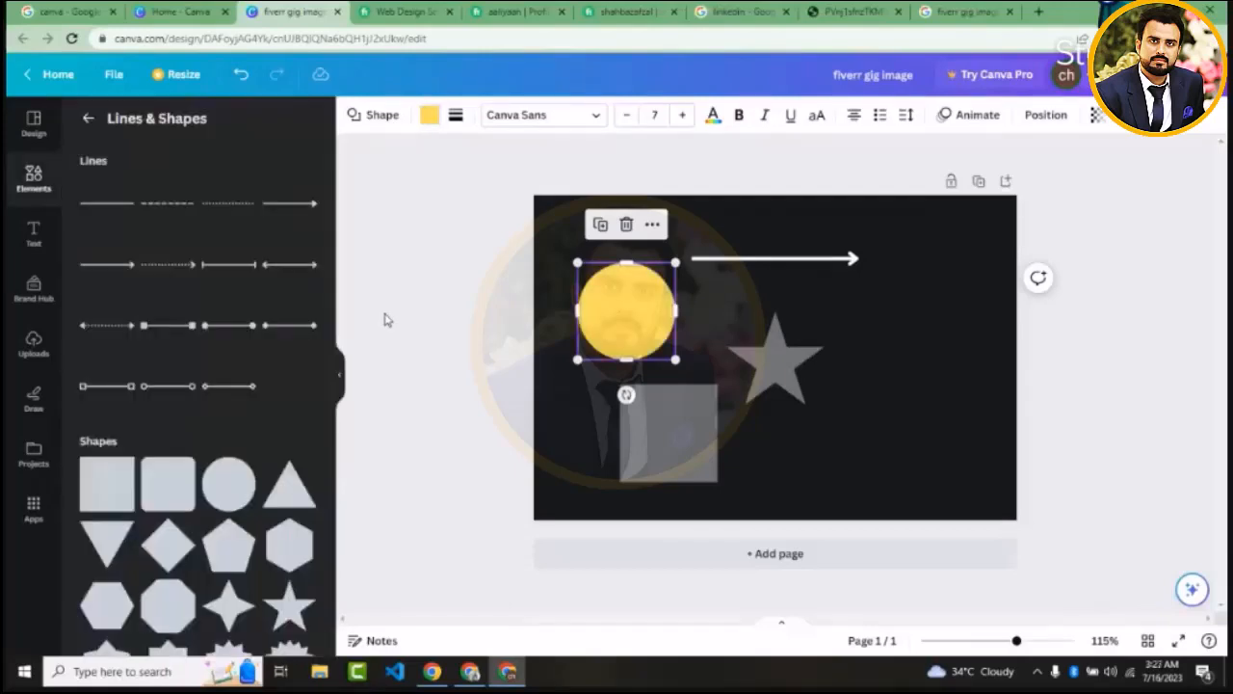
{"action": "left_click", "coordinate": [388, 319]}
Give the yellow circle a solid border with a weight of 4 and colour the border red
{"action": "left_click", "coordinate": [647, 325]}
{"action": "left_click", "coordinate": [429, 117]}
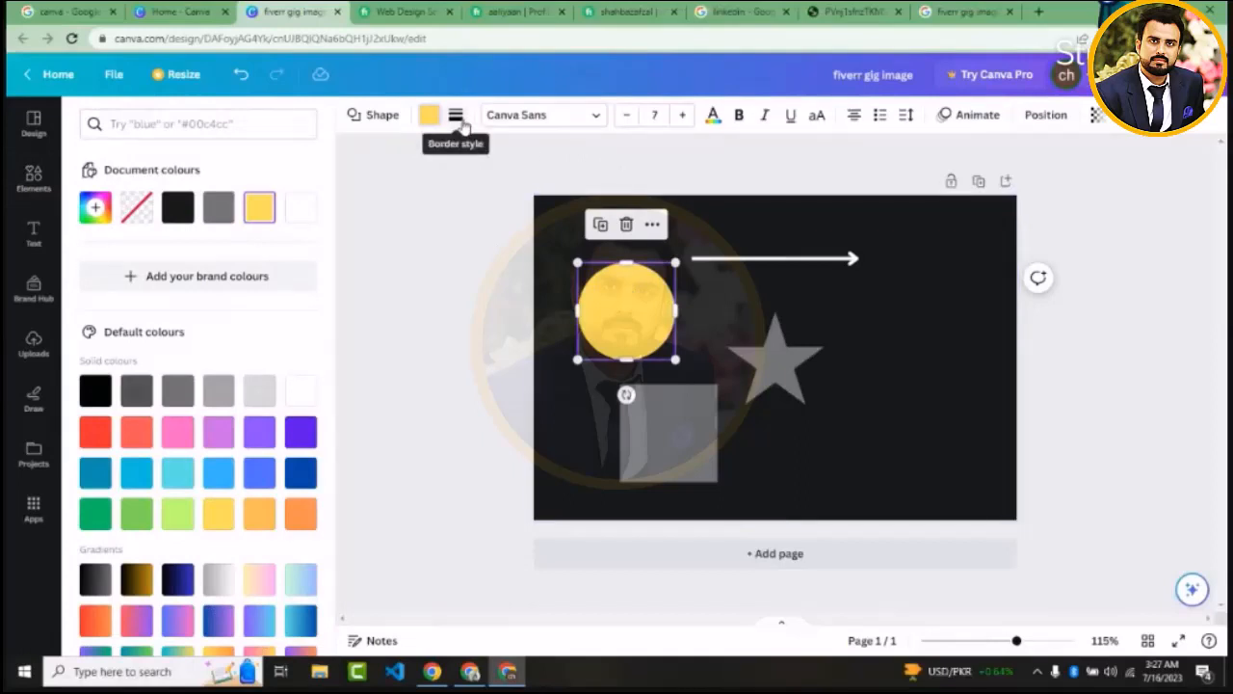
{"action": "left_click", "coordinate": [458, 118]}
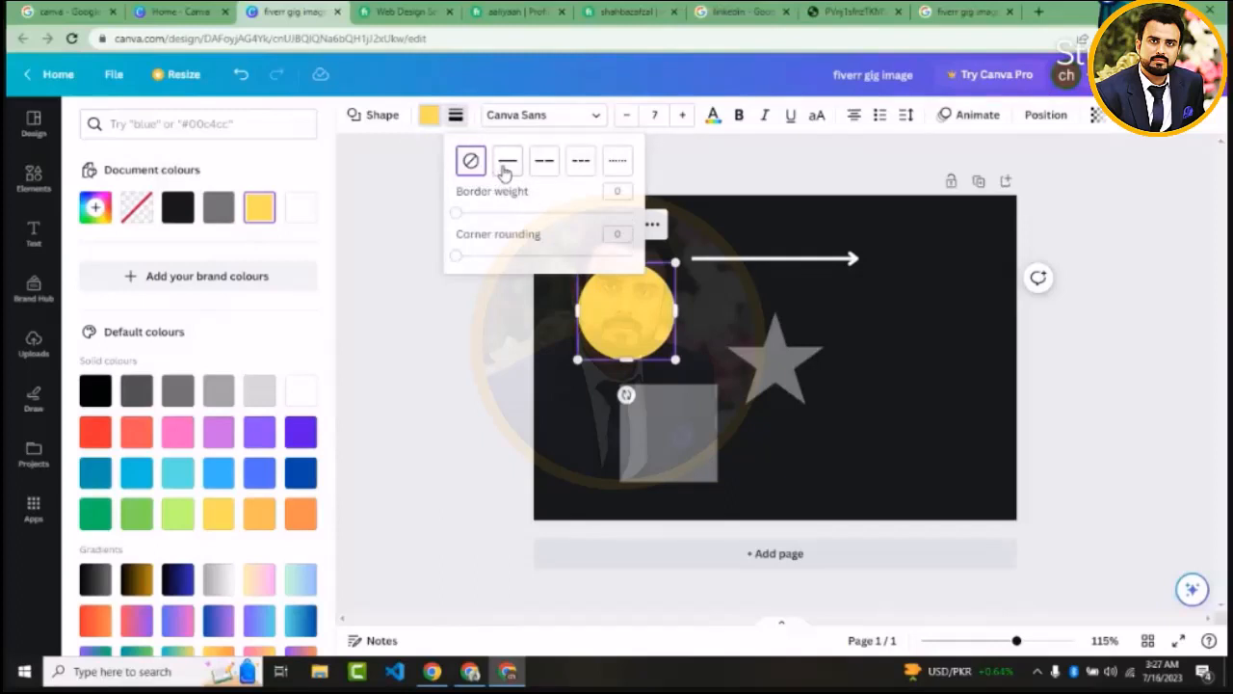
{"action": "left_click", "coordinate": [503, 166]}
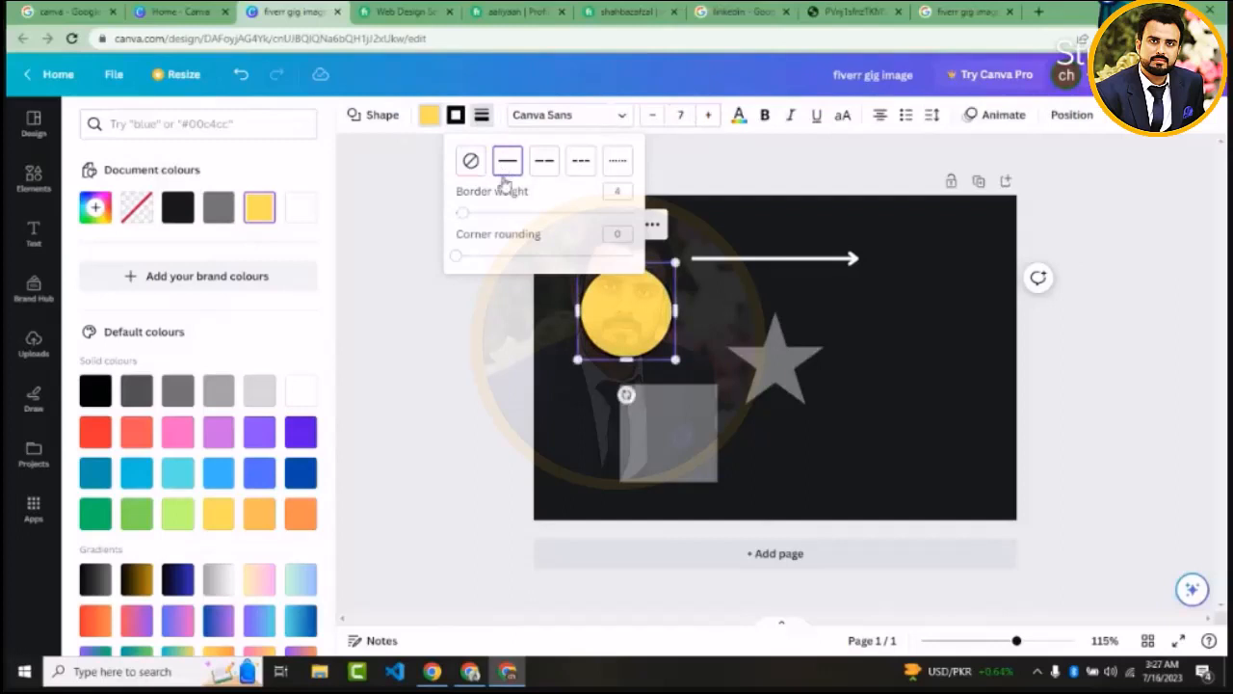
{"action": "left_click", "coordinate": [463, 214]}
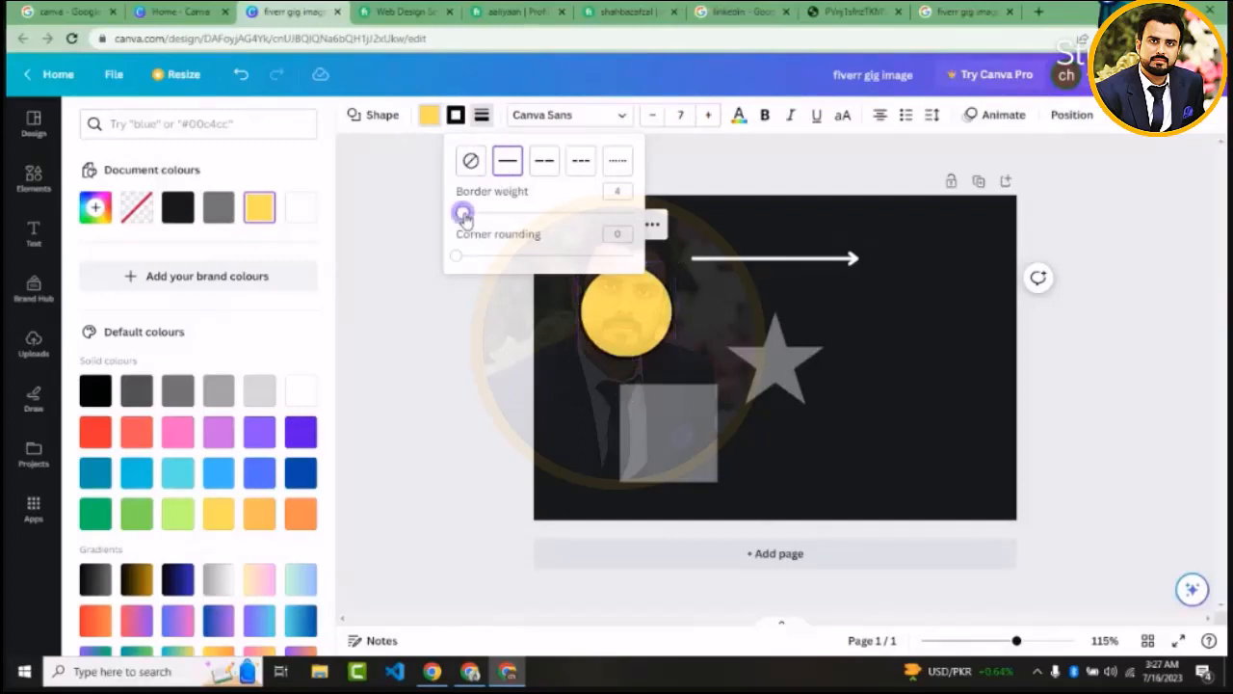
{"action": "left_click", "coordinate": [456, 116]}
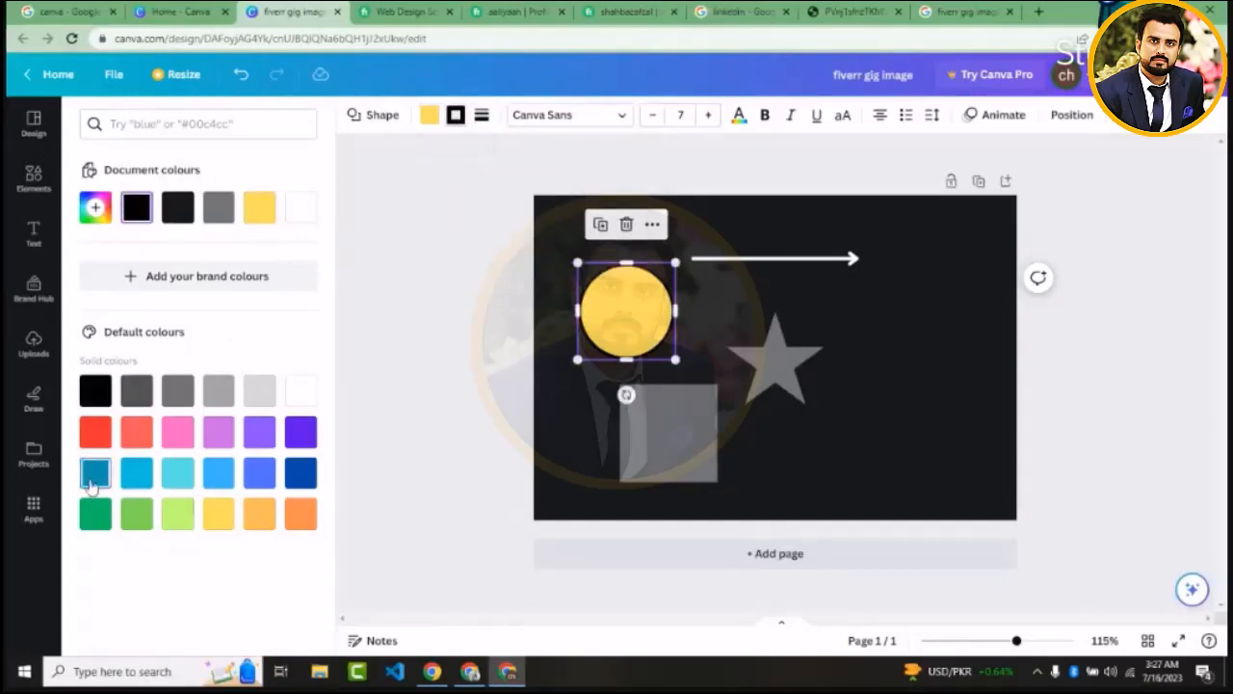
{"action": "left_click", "coordinate": [100, 434]}
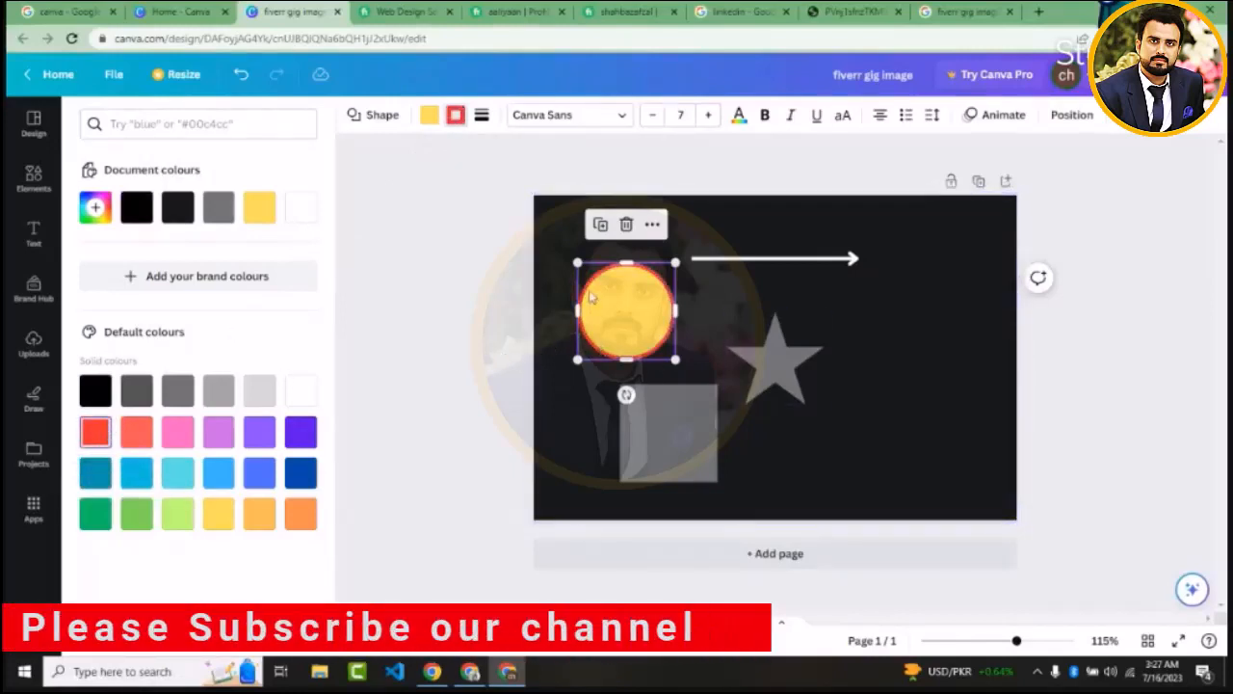
{"action": "left_click", "coordinate": [456, 117]}
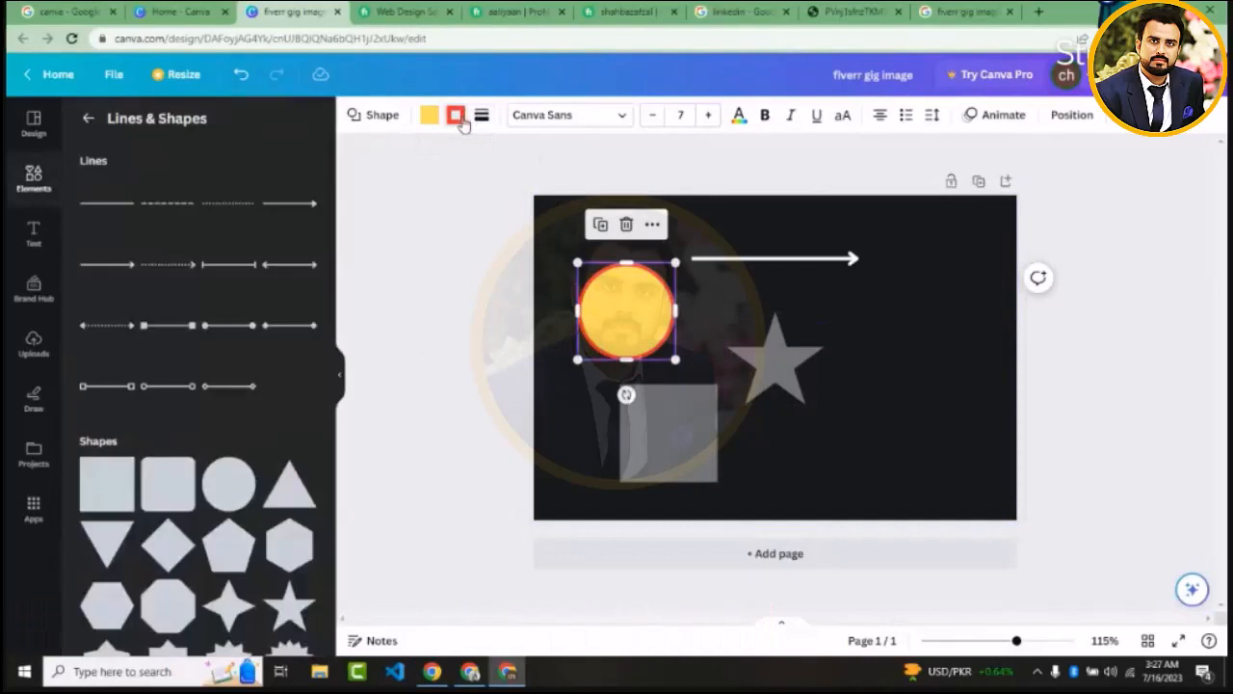
Try a border weight of 22 on the circle, and settle on a long-dash border with a weight of 6
{"action": "left_click", "coordinate": [482, 115]}
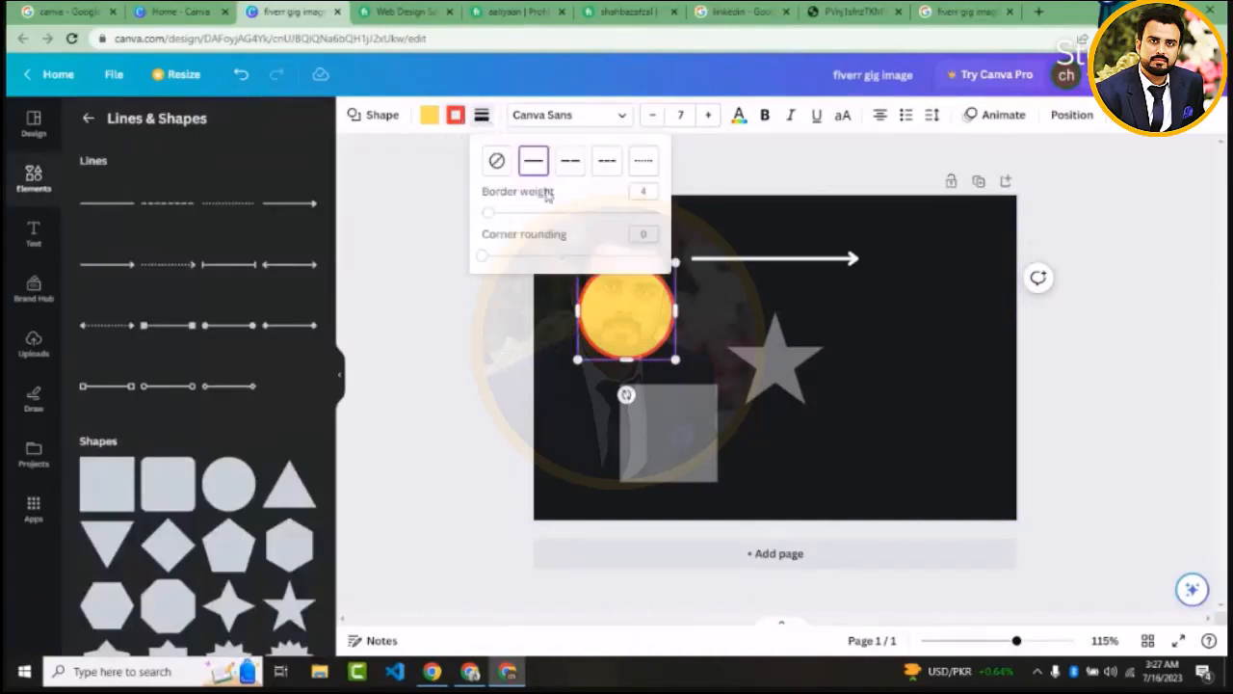
{"action": "left_click_drag", "start_coordinate": [492, 219], "coordinate": [519, 222]}
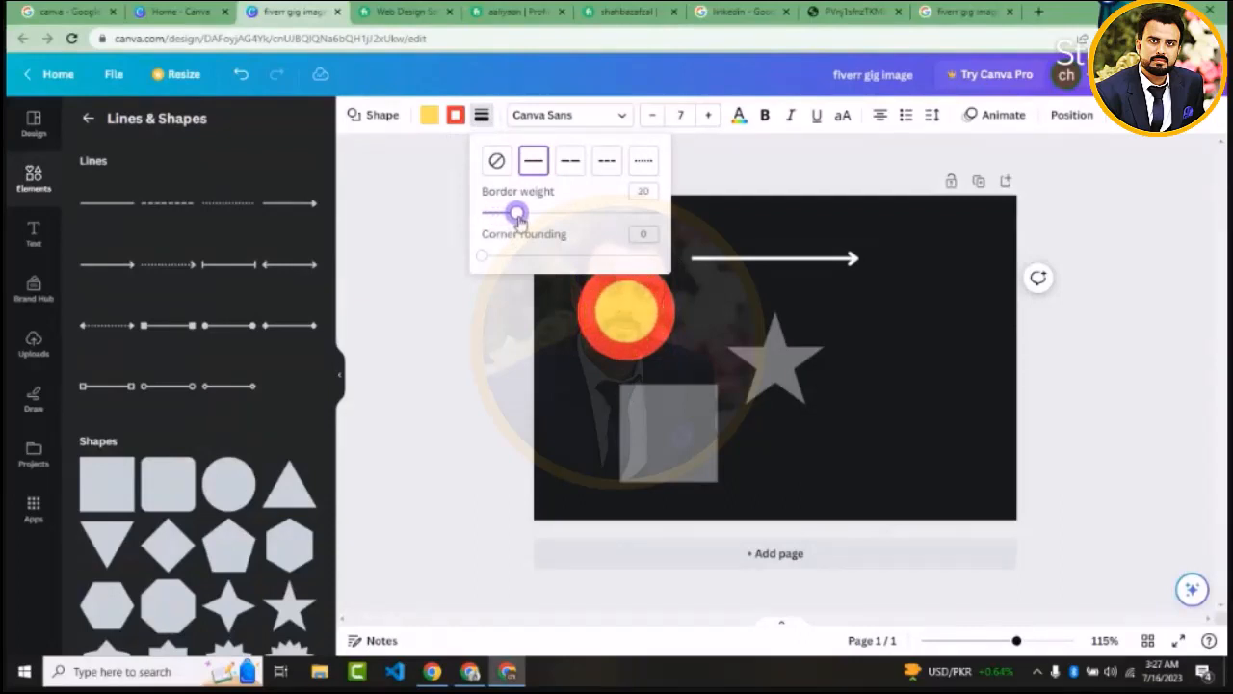
{"action": "left_click_drag", "start_coordinate": [518, 219], "coordinate": [522, 220]}
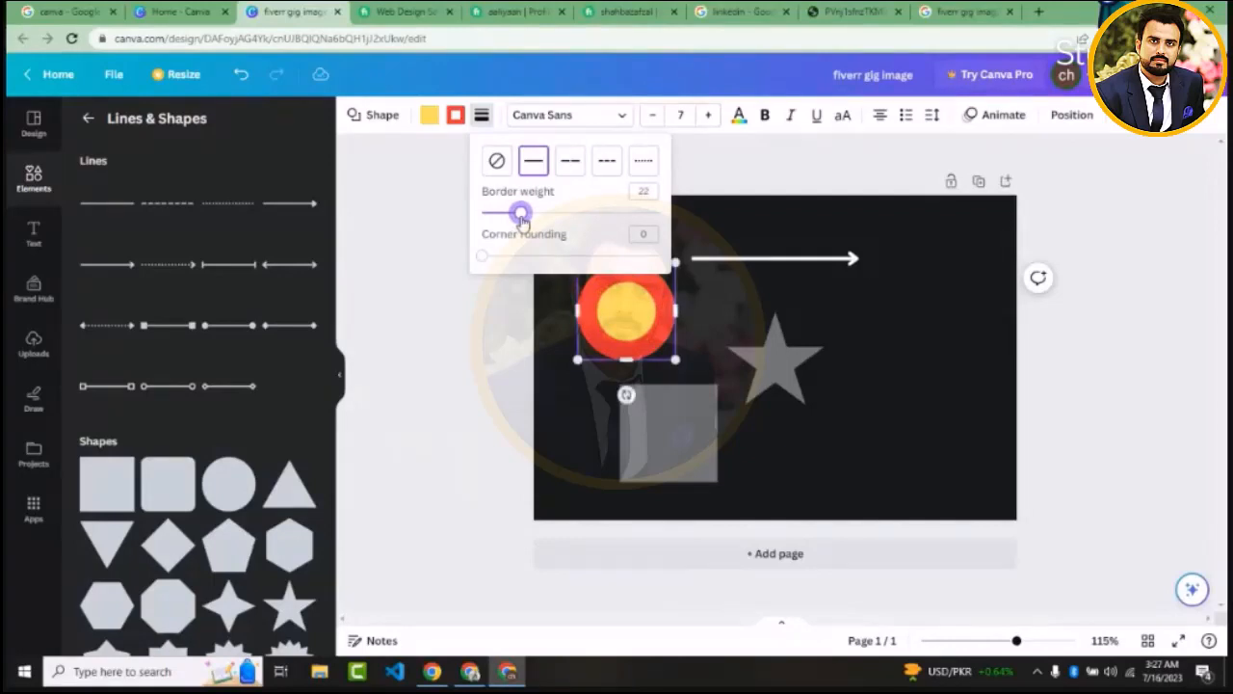
{"action": "left_click", "coordinate": [570, 161]}
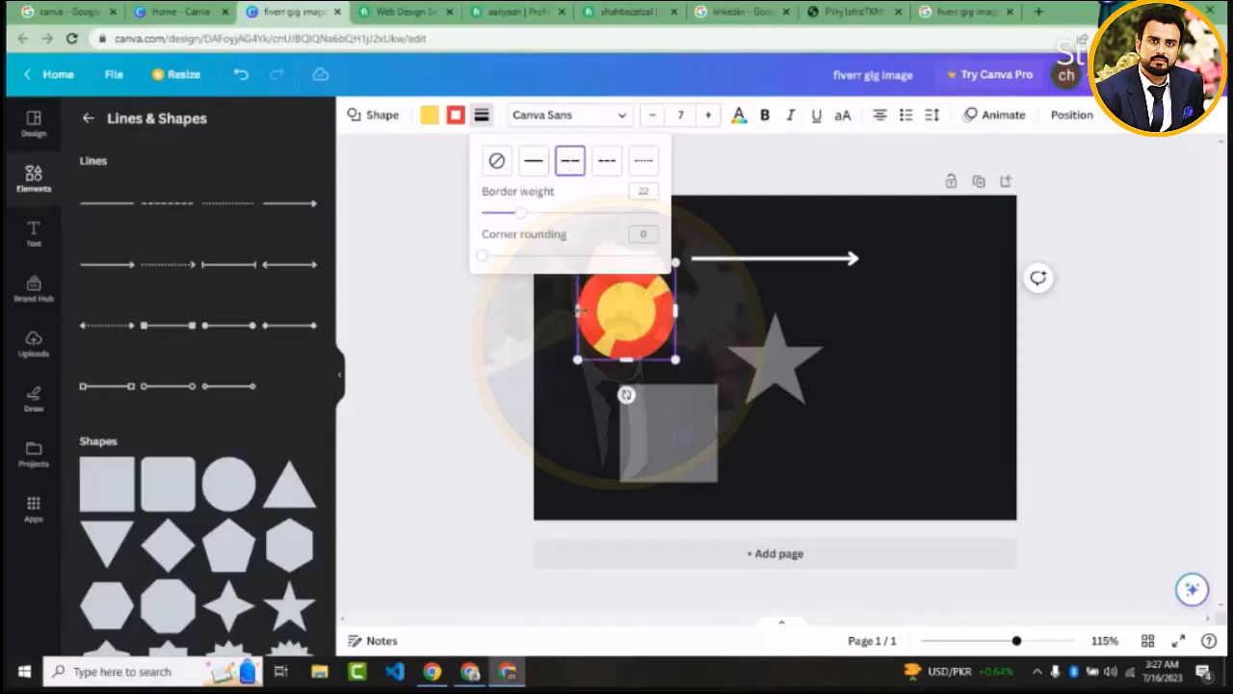
{"action": "left_click_drag", "start_coordinate": [521, 214], "coordinate": [490, 213]}
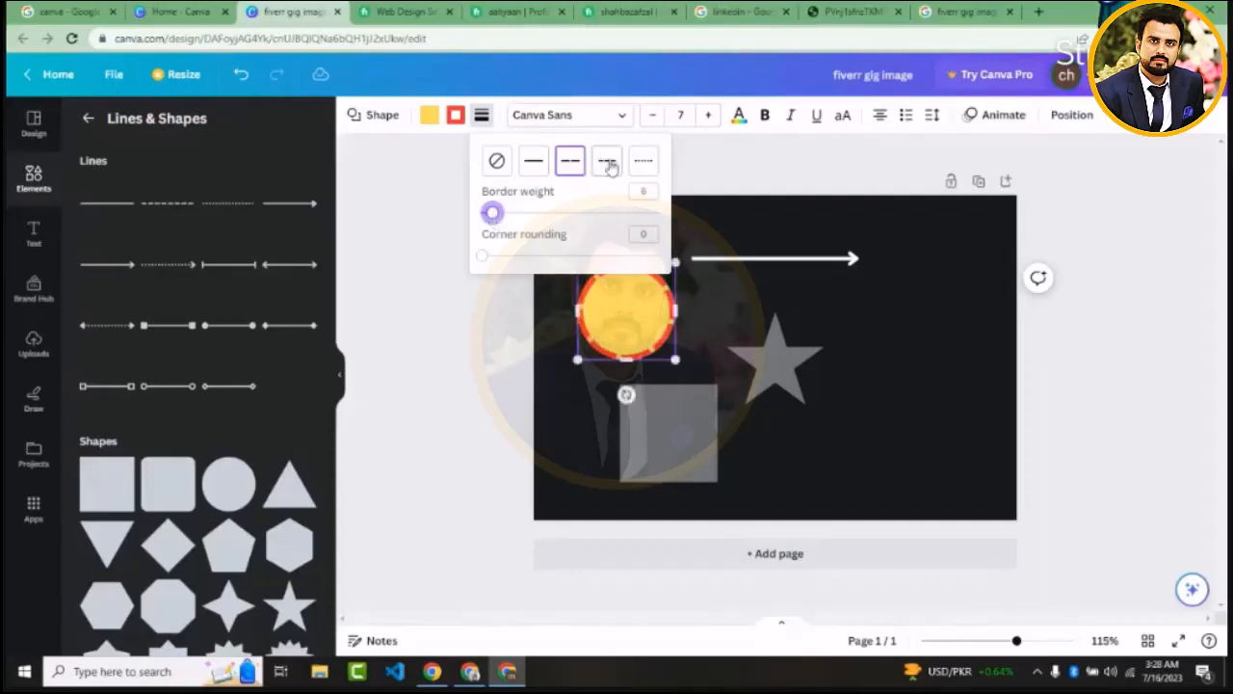
Try the dotted and short-dash border styles on the circle, and restore the long dashes
{"action": "left_click", "coordinate": [642, 163]}
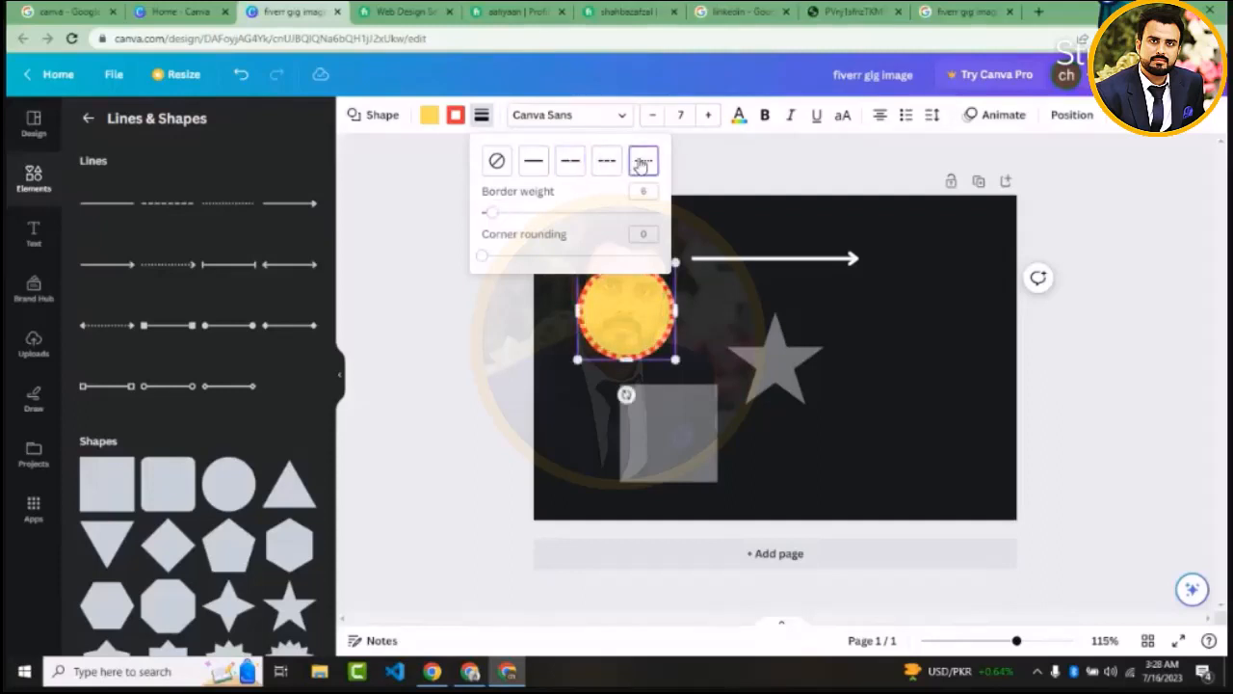
{"action": "left_click", "coordinate": [608, 166]}
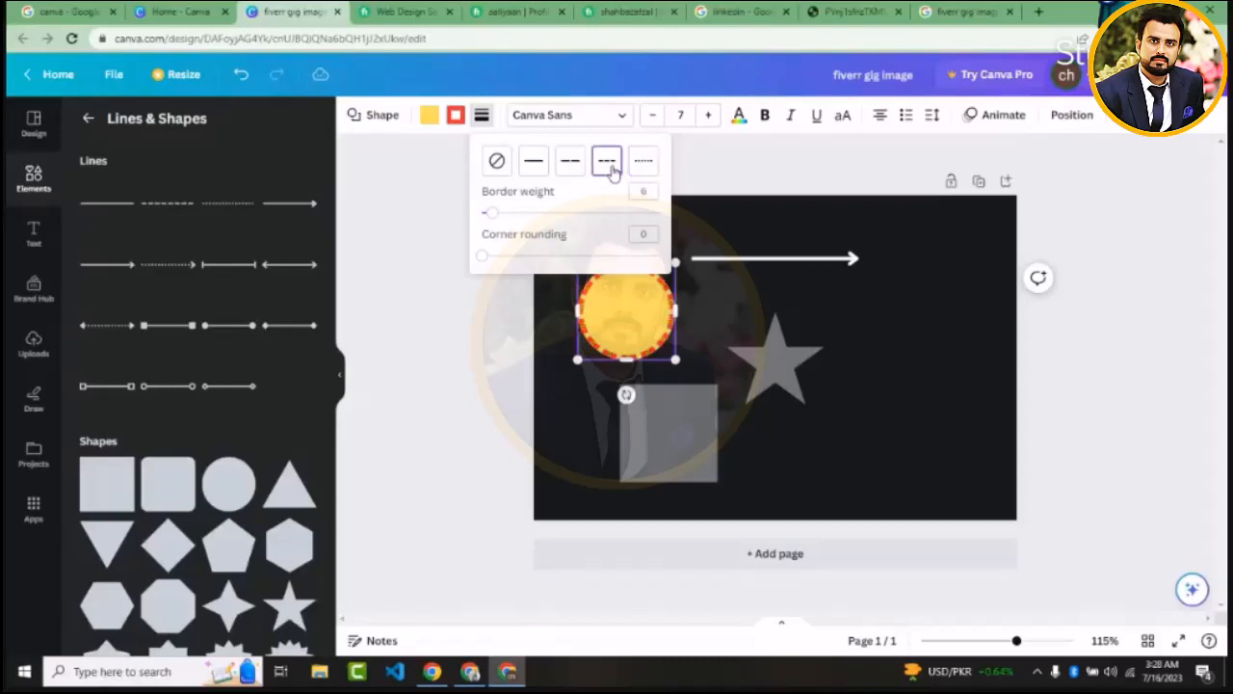
{"action": "left_click", "coordinate": [570, 172]}
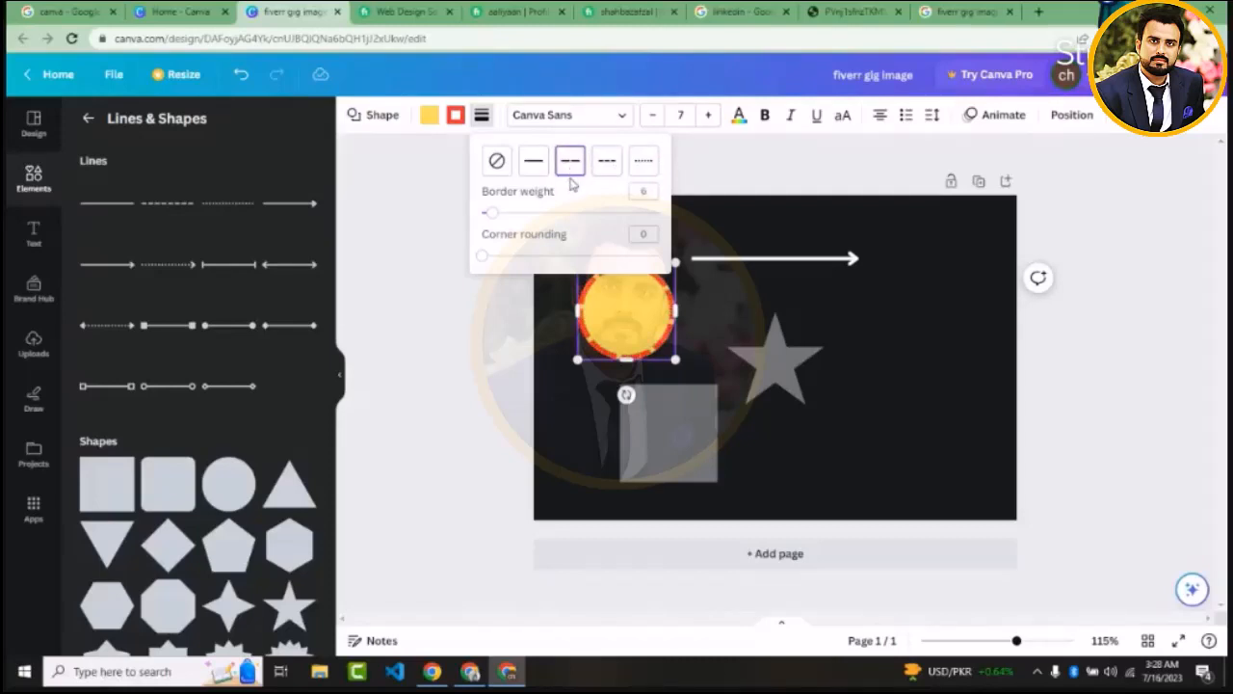
{"action": "left_click", "coordinate": [428, 258]}
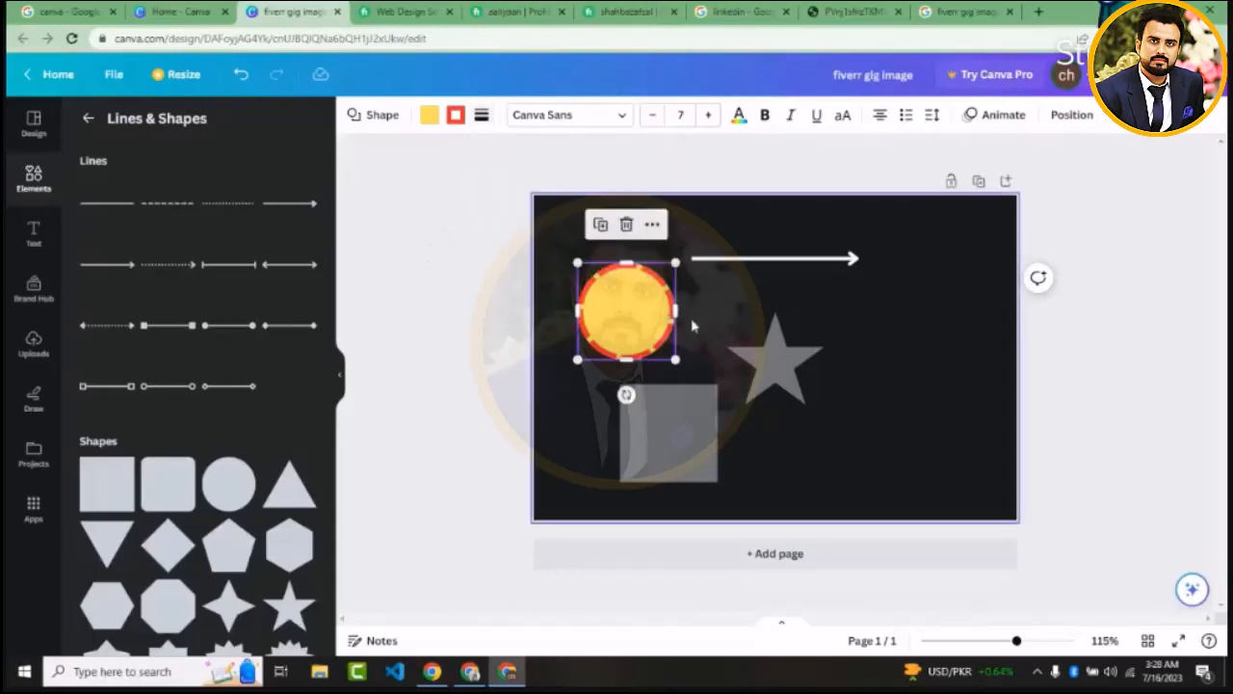
View the circle's arrangement, alignment and size options and the available element animations
{"action": "left_click", "coordinate": [1073, 117]}
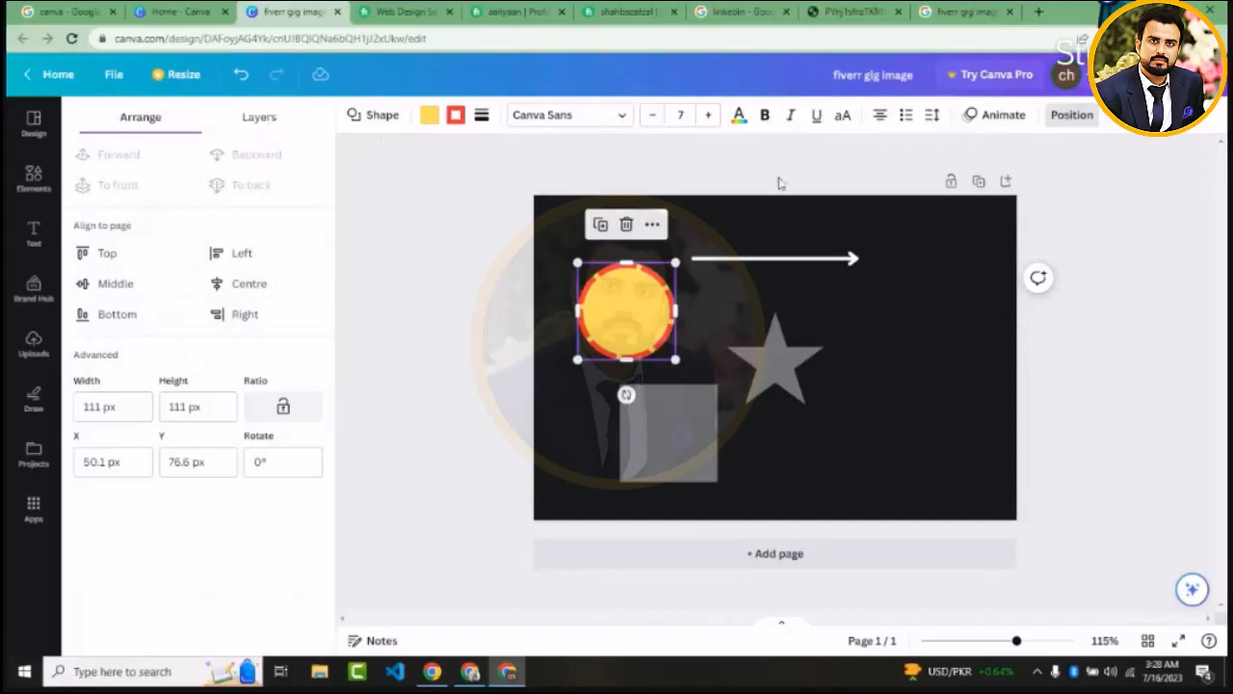
{"action": "left_click", "coordinate": [1002, 116]}
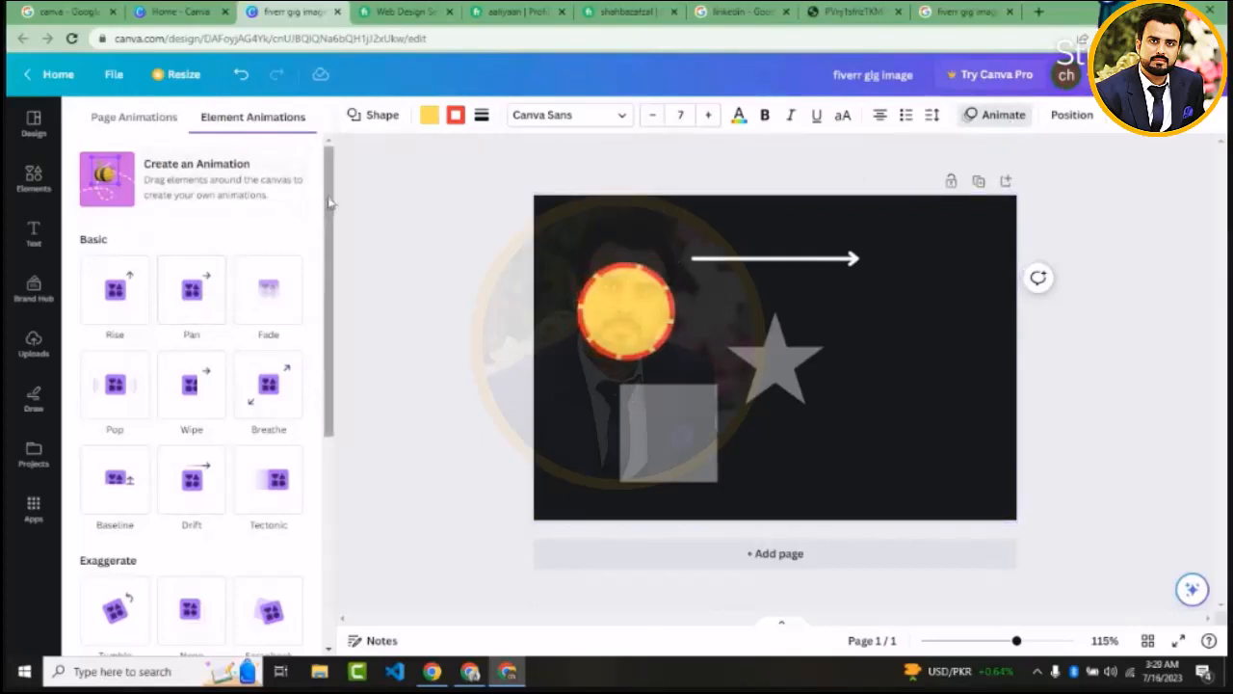
{"action": "key", "text": "Escape"}
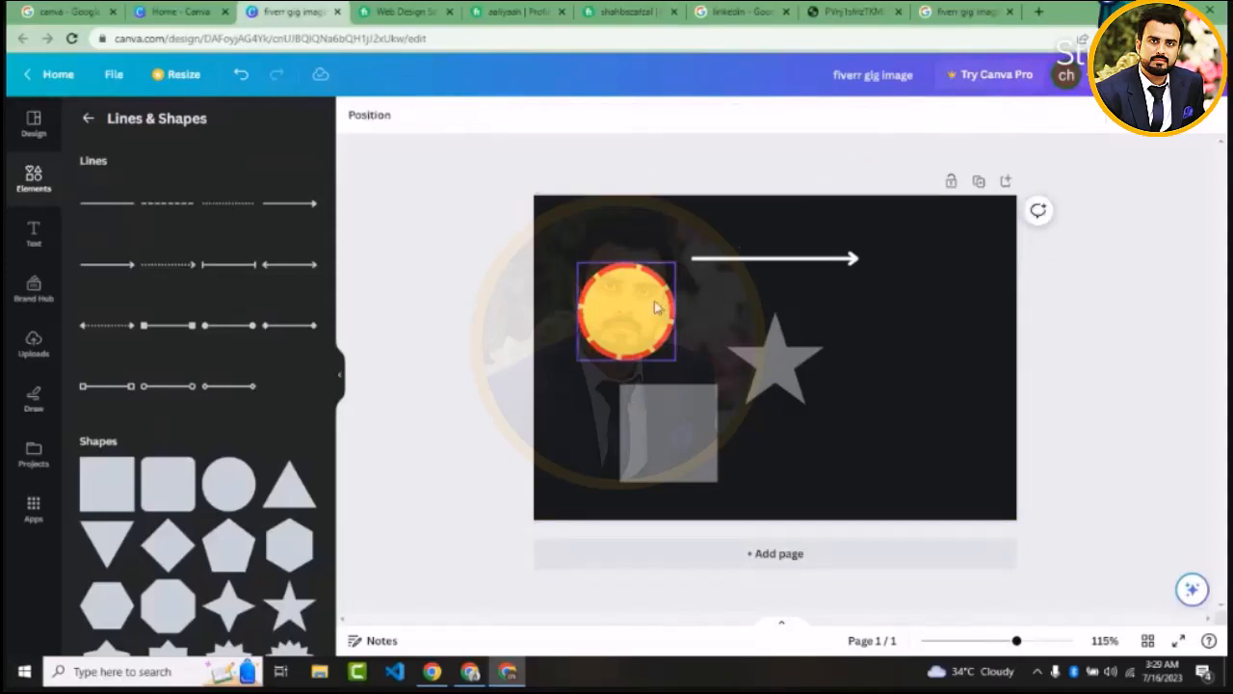
Move the circle slightly up and left, and try transparency values of 51 and 18 on it before restoring 100
{"action": "left_click_drag", "start_coordinate": [654, 301], "coordinate": [641, 294]}
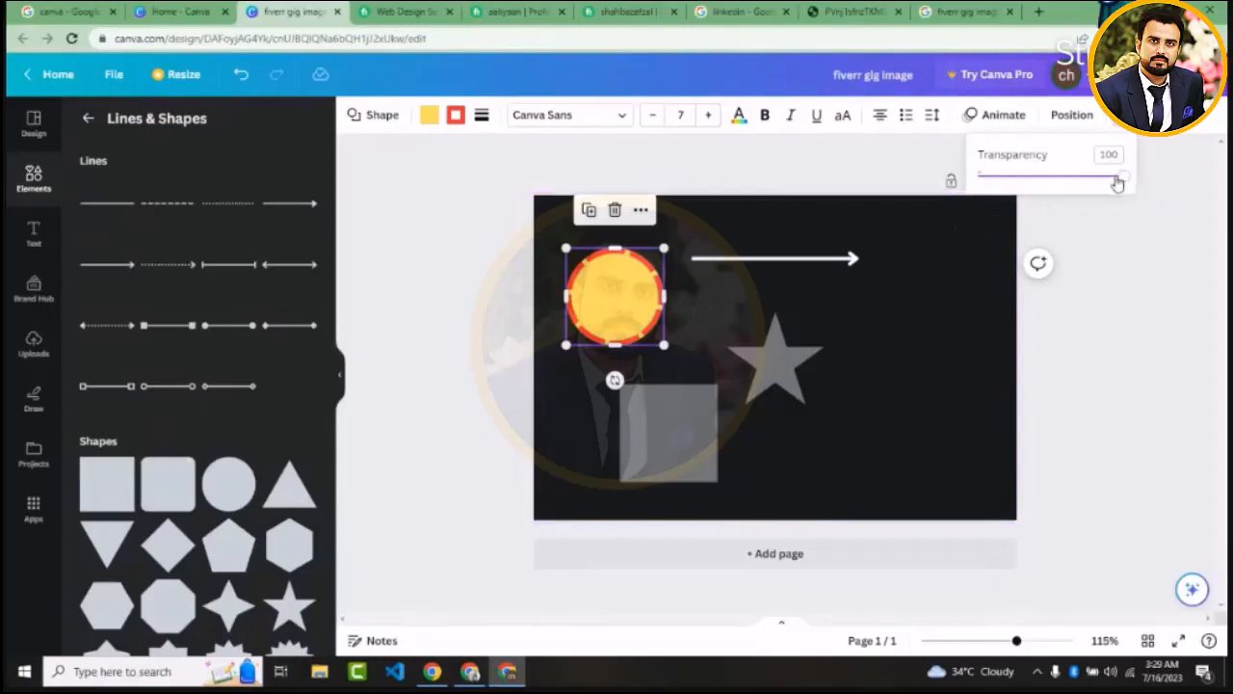
{"action": "left_click_drag", "start_coordinate": [1122, 183], "coordinate": [1054, 193]}
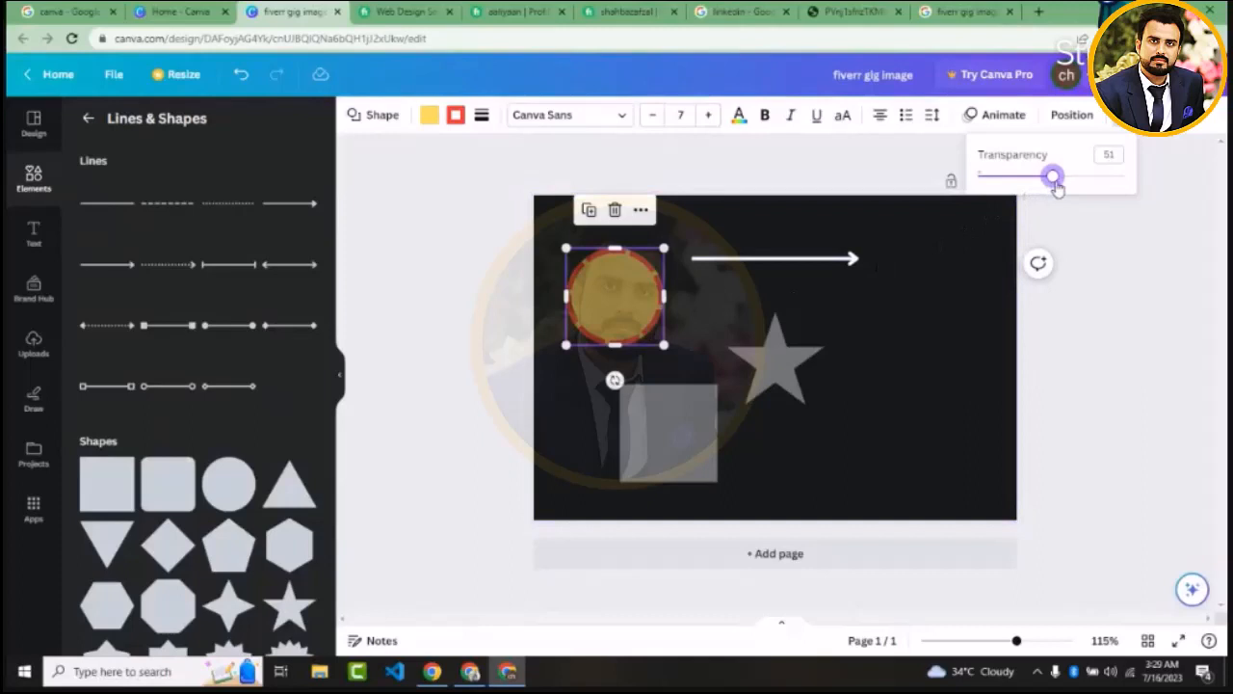
{"action": "left_click_drag", "start_coordinate": [1057, 188], "coordinate": [1006, 193]}
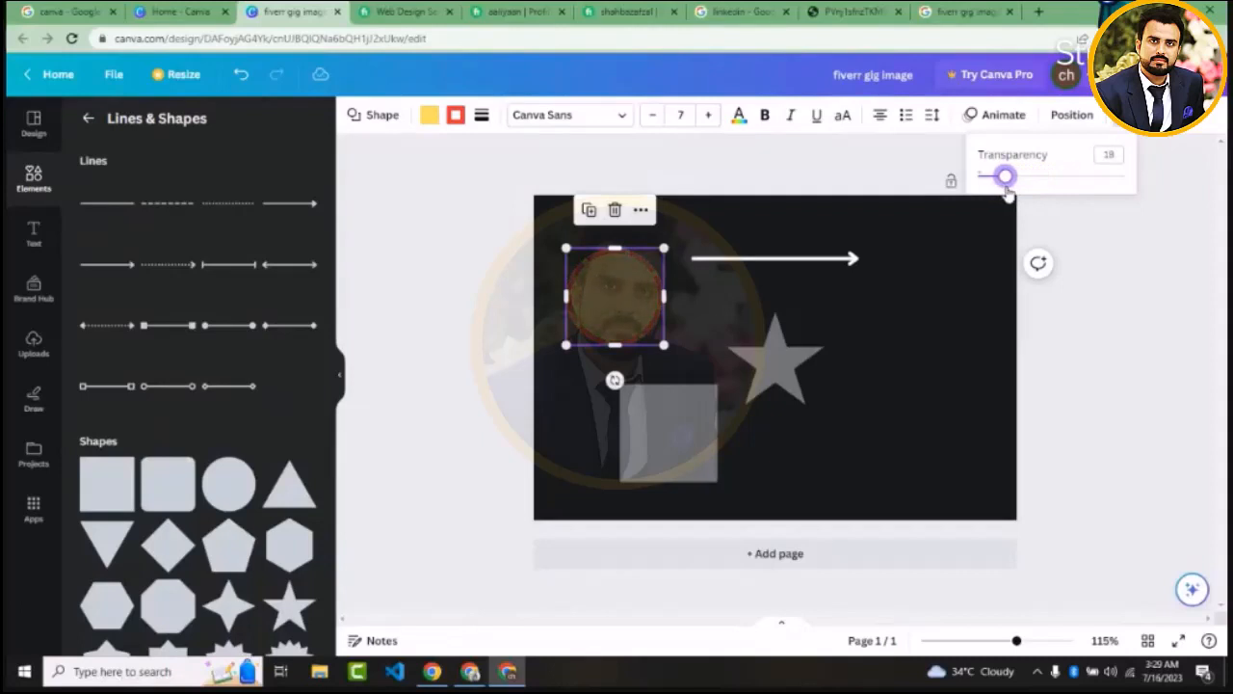
{"action": "left_click_drag", "start_coordinate": [1006, 193], "coordinate": [1142, 198]}
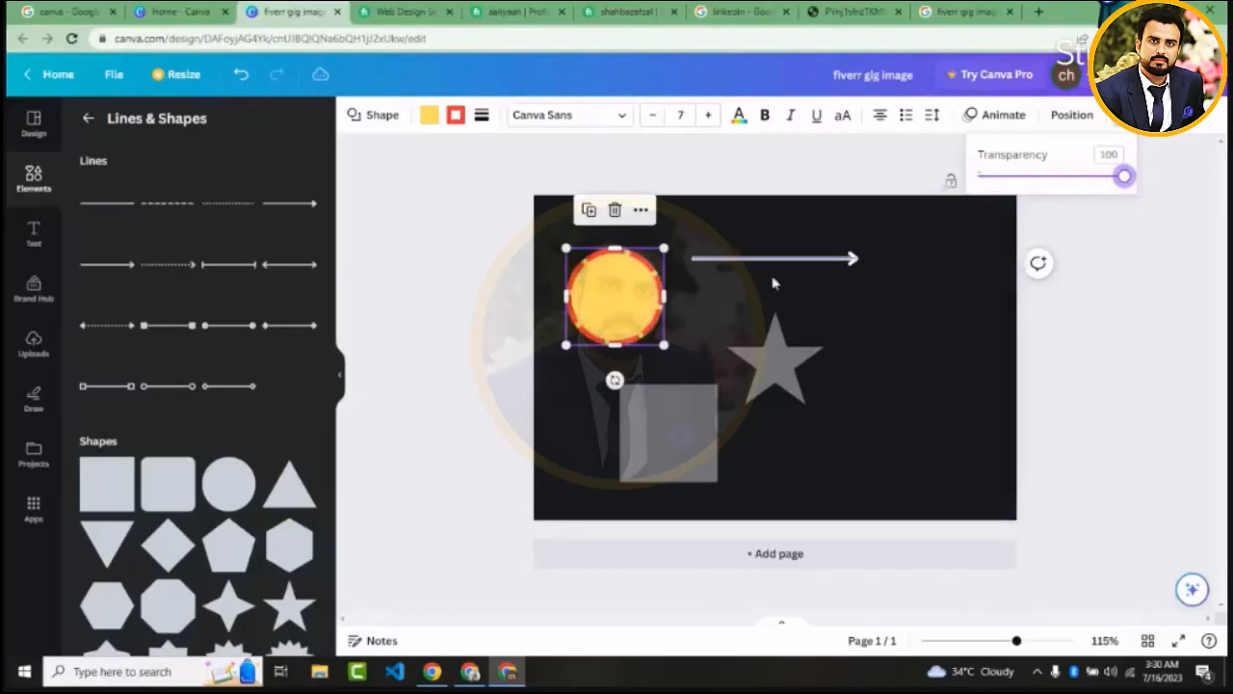
Move the circle near the page's upper-left corner and lock it in place
{"action": "left_click", "coordinate": [515, 319]}
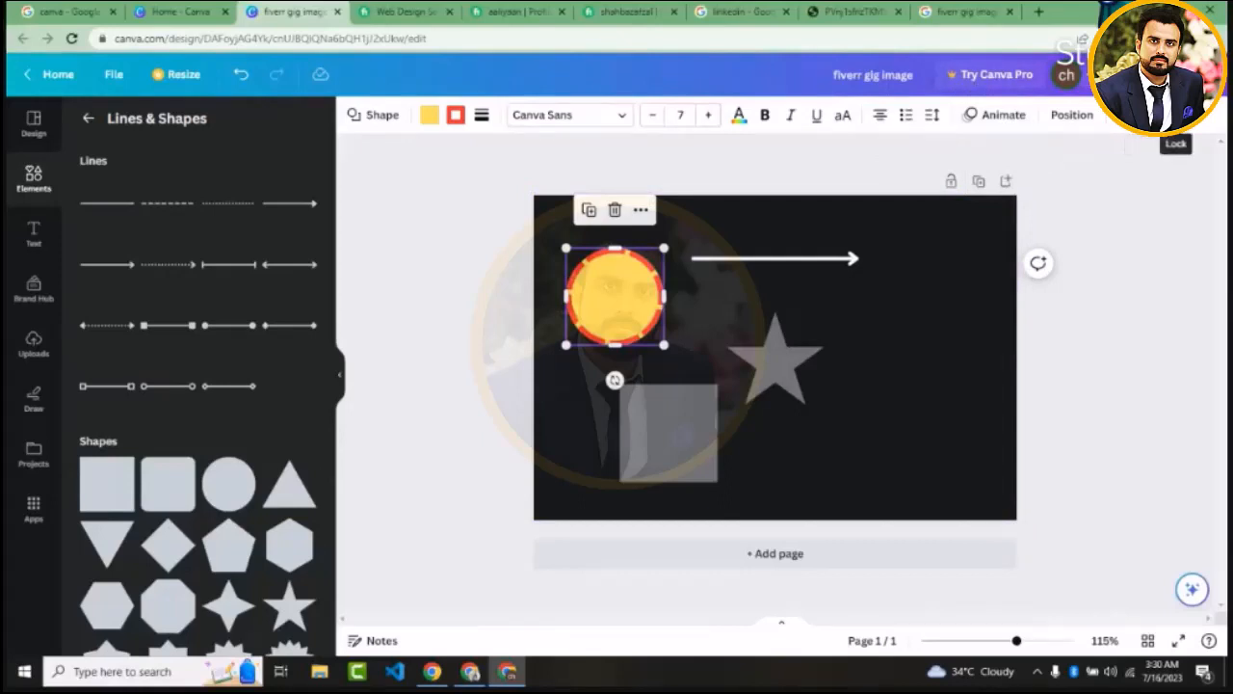
{"action": "left_click", "coordinate": [1098, 311]}
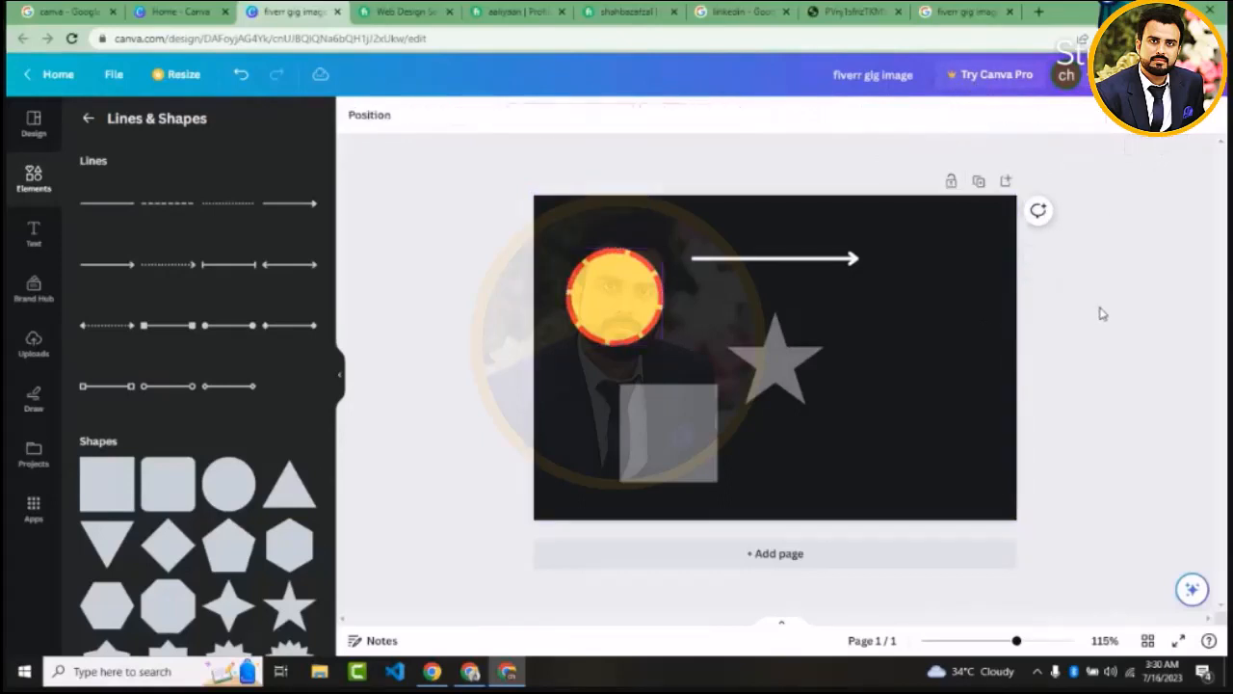
{"action": "left_click", "coordinate": [599, 306]}
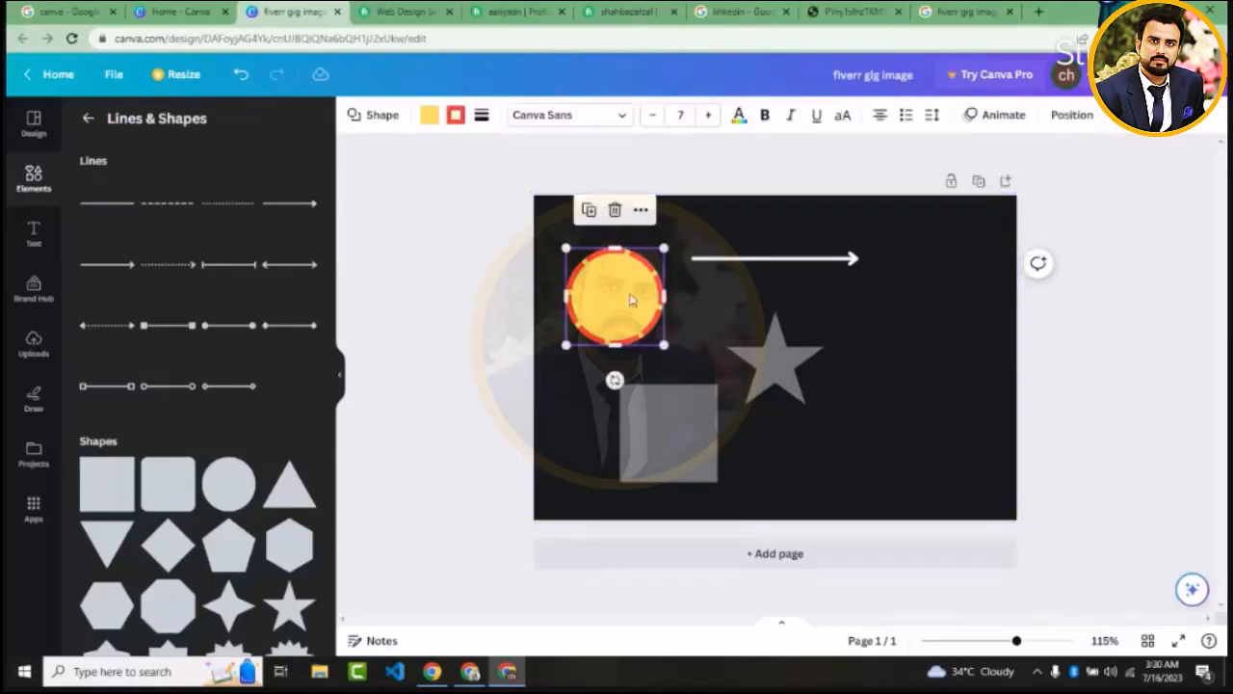
{"action": "left_click_drag", "start_coordinate": [631, 300], "coordinate": [578, 275]}
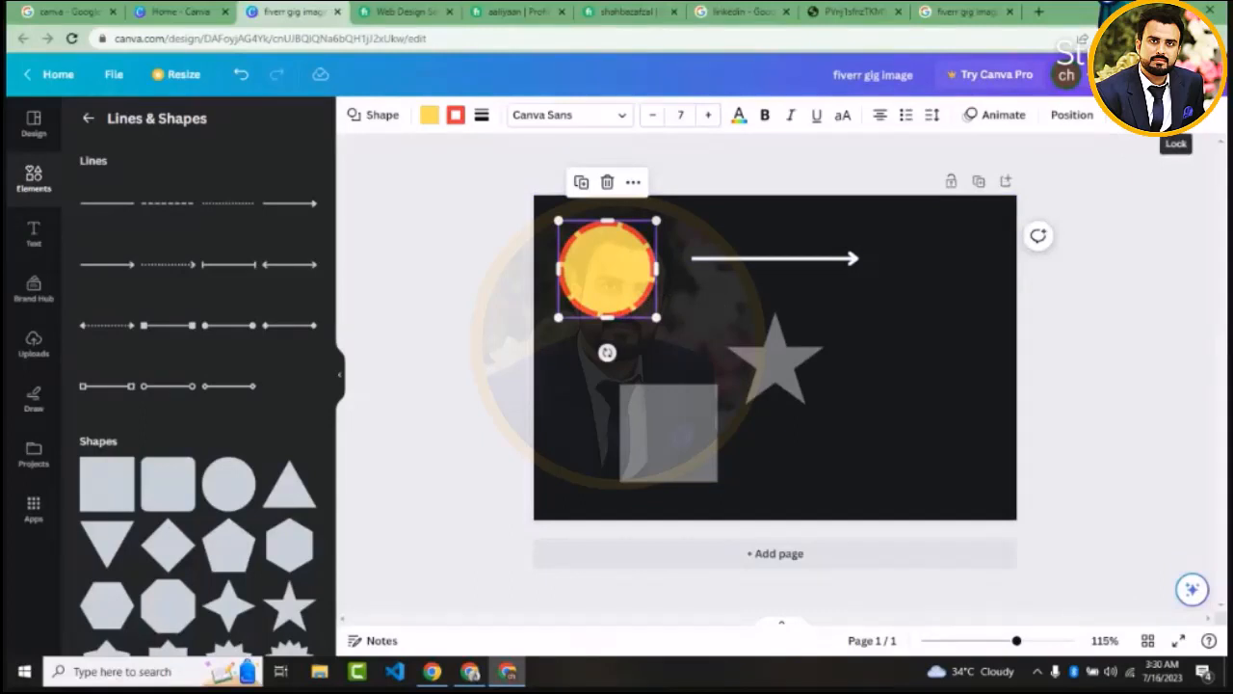
{"action": "left_click", "coordinate": [1176, 115]}
{"action": "left_click", "coordinate": [1135, 262]}
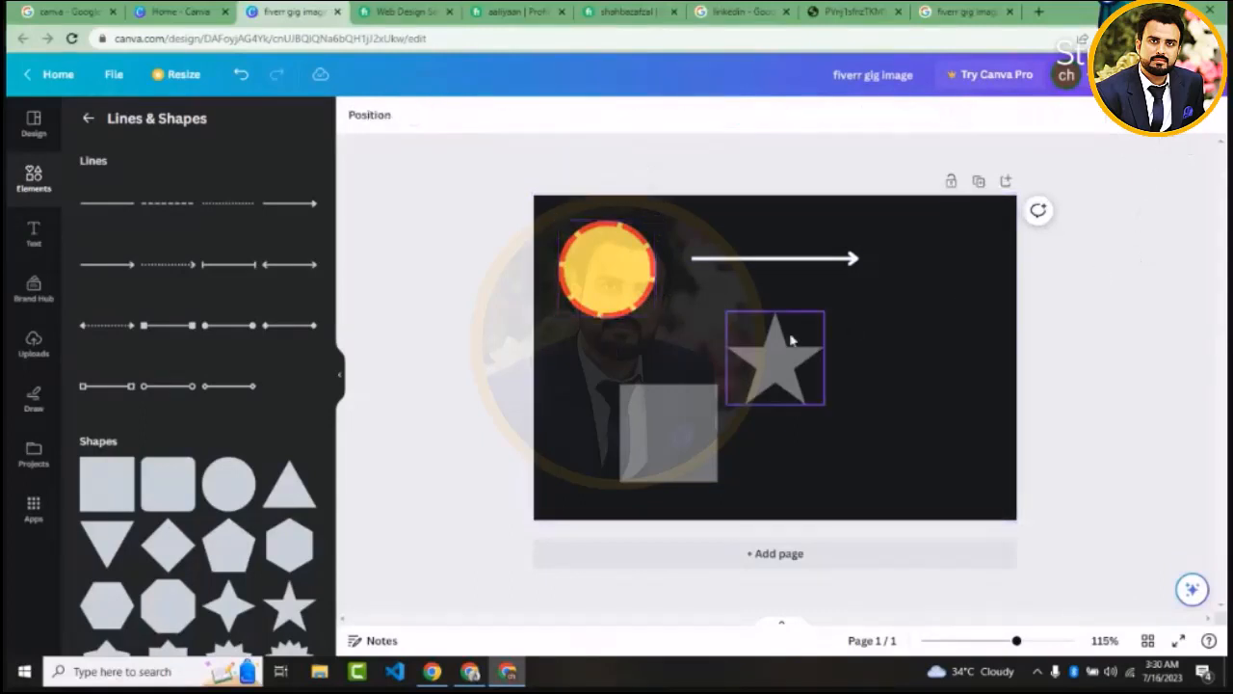
Move the arrow line down across the star, and unlock the circle
{"action": "left_click", "coordinate": [776, 266]}
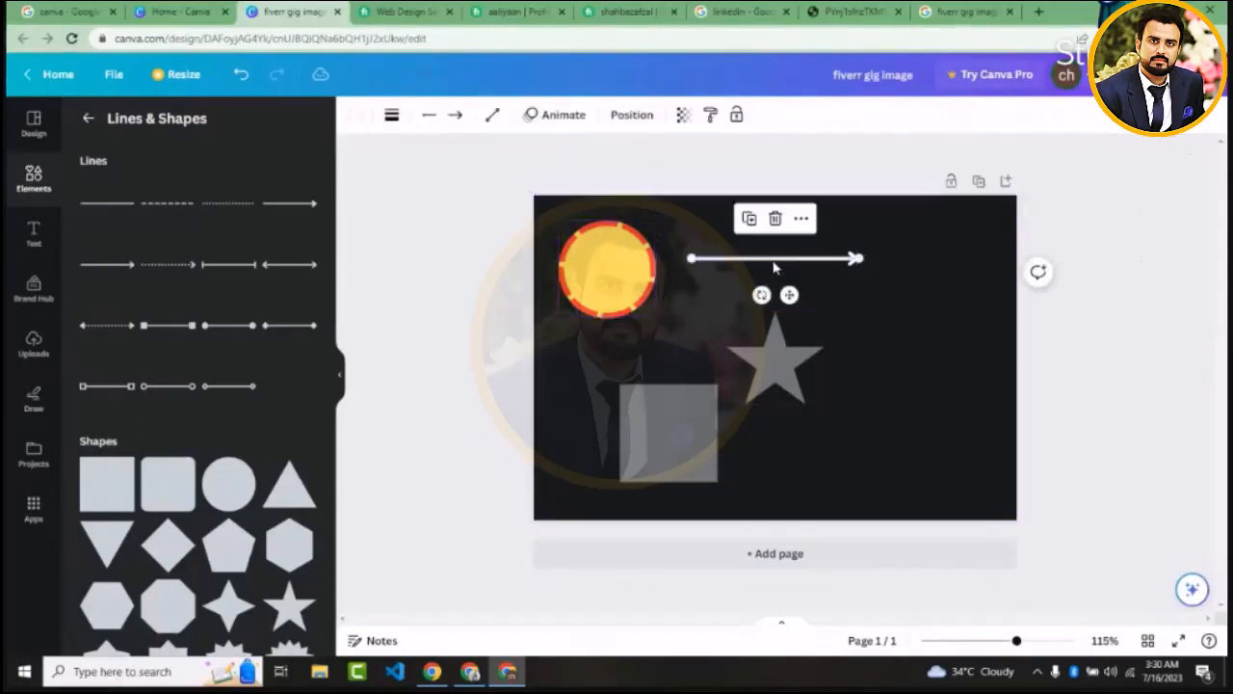
{"action": "left_click_drag", "start_coordinate": [773, 268], "coordinate": [799, 352]}
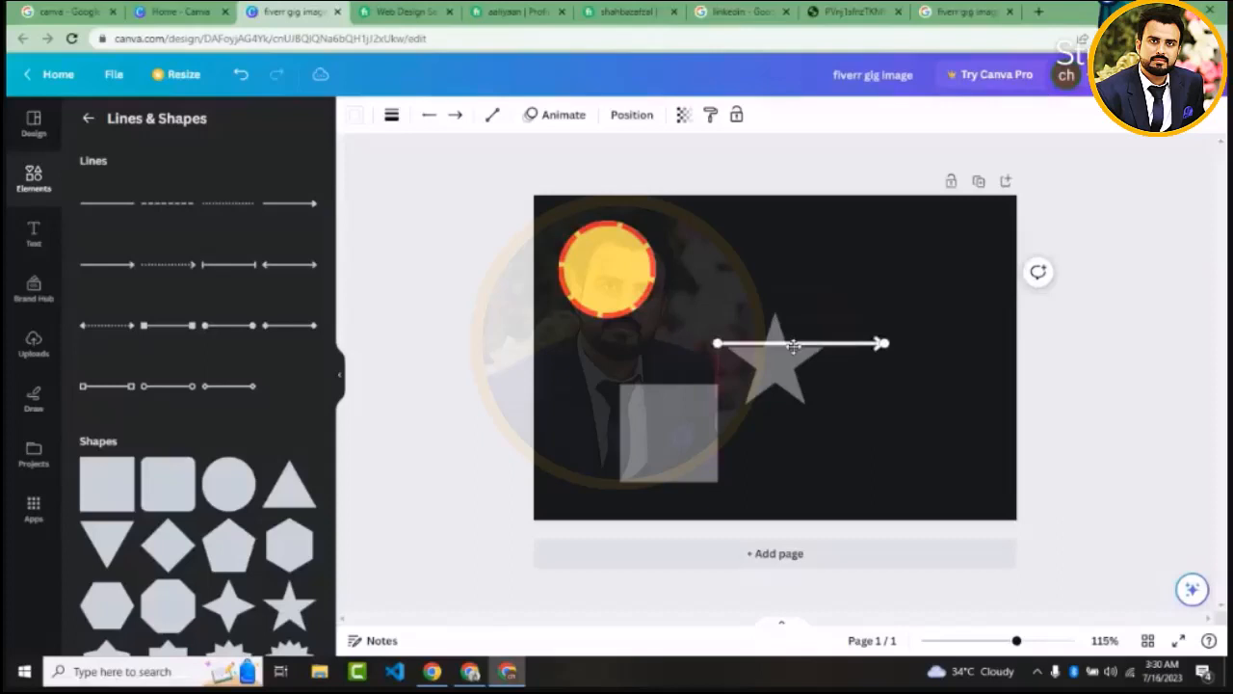
{"action": "left_click", "coordinate": [611, 280]}
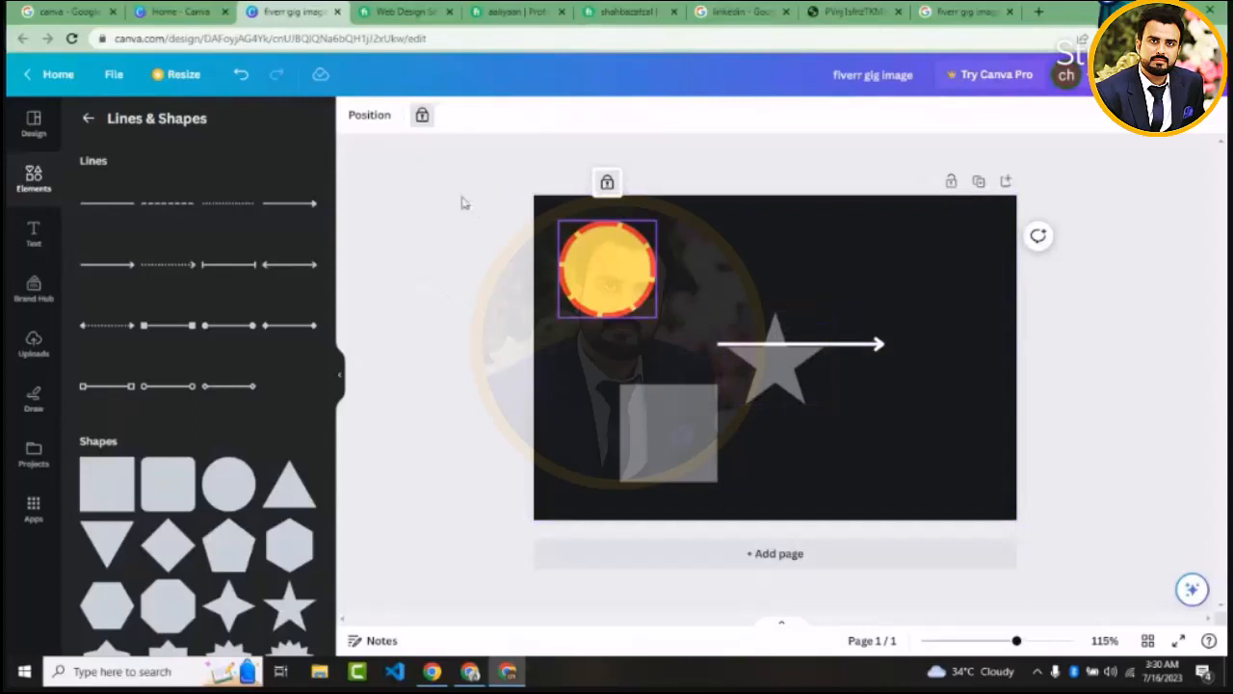
{"action": "left_click", "coordinate": [421, 114]}
{"action": "left_click", "coordinate": [433, 298]}
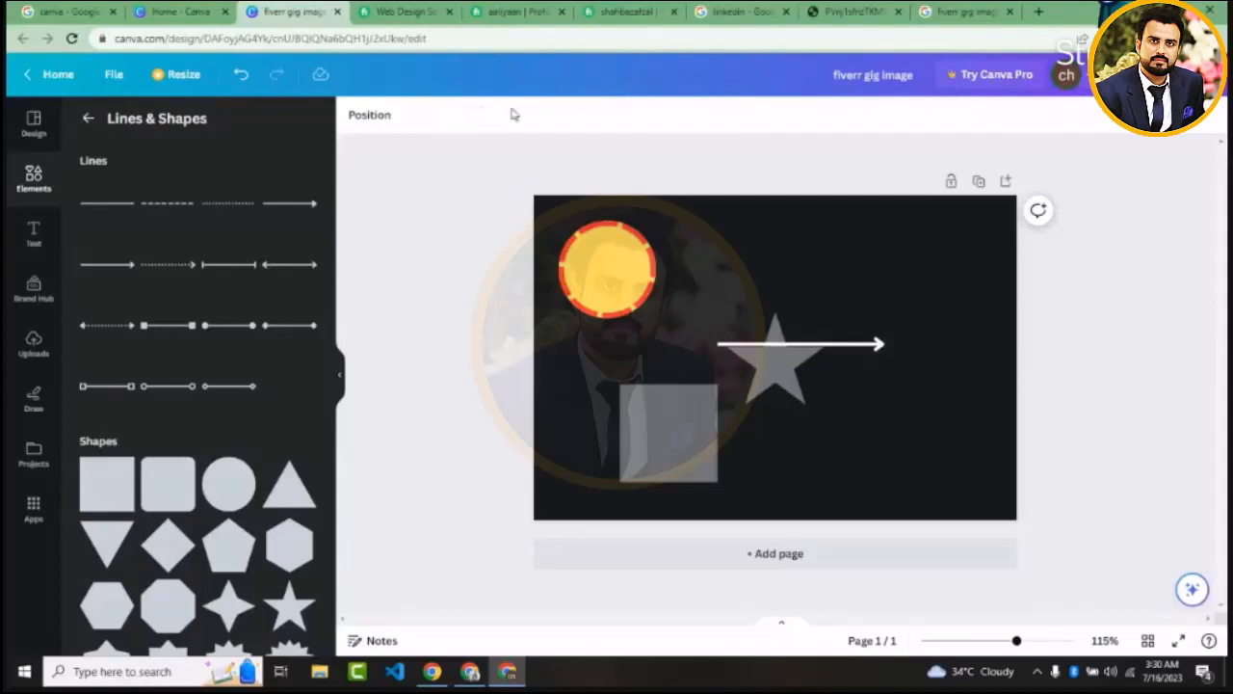
Add the purple and orange megaphone from the Featured graphics to the page
{"action": "left_click", "coordinate": [88, 117]}
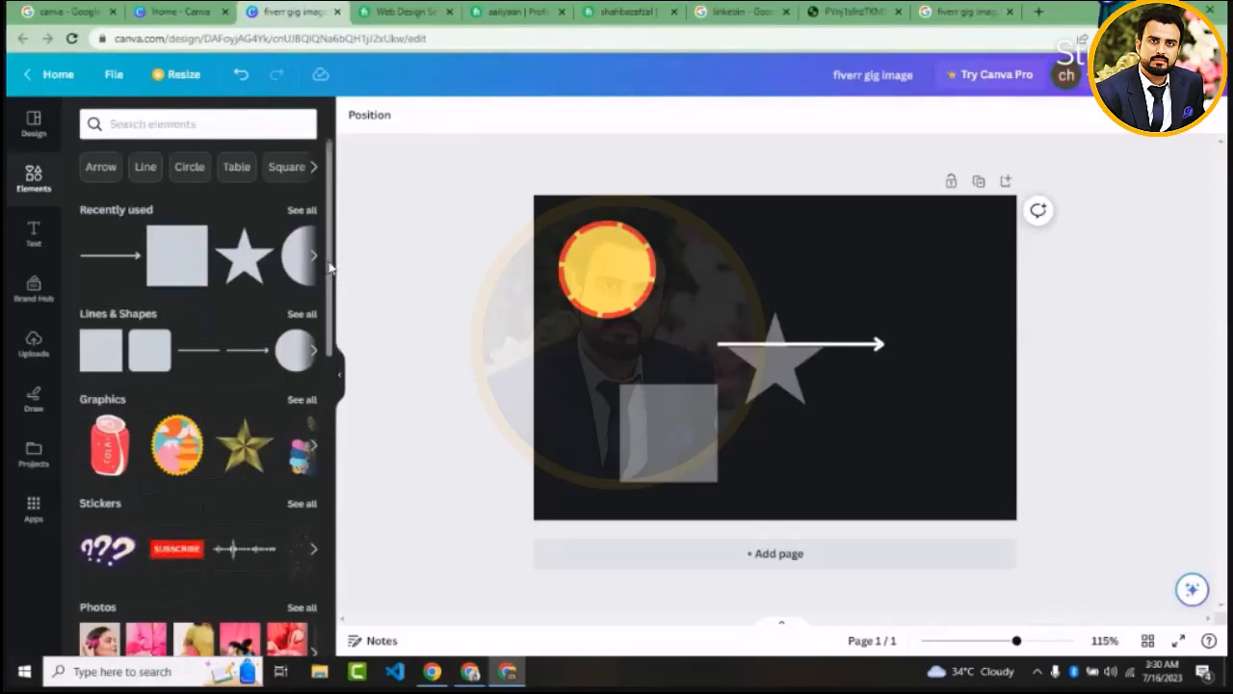
{"action": "scroll", "coordinate": [127, 332], "scroll_direction": "down", "scroll_amount": 2}
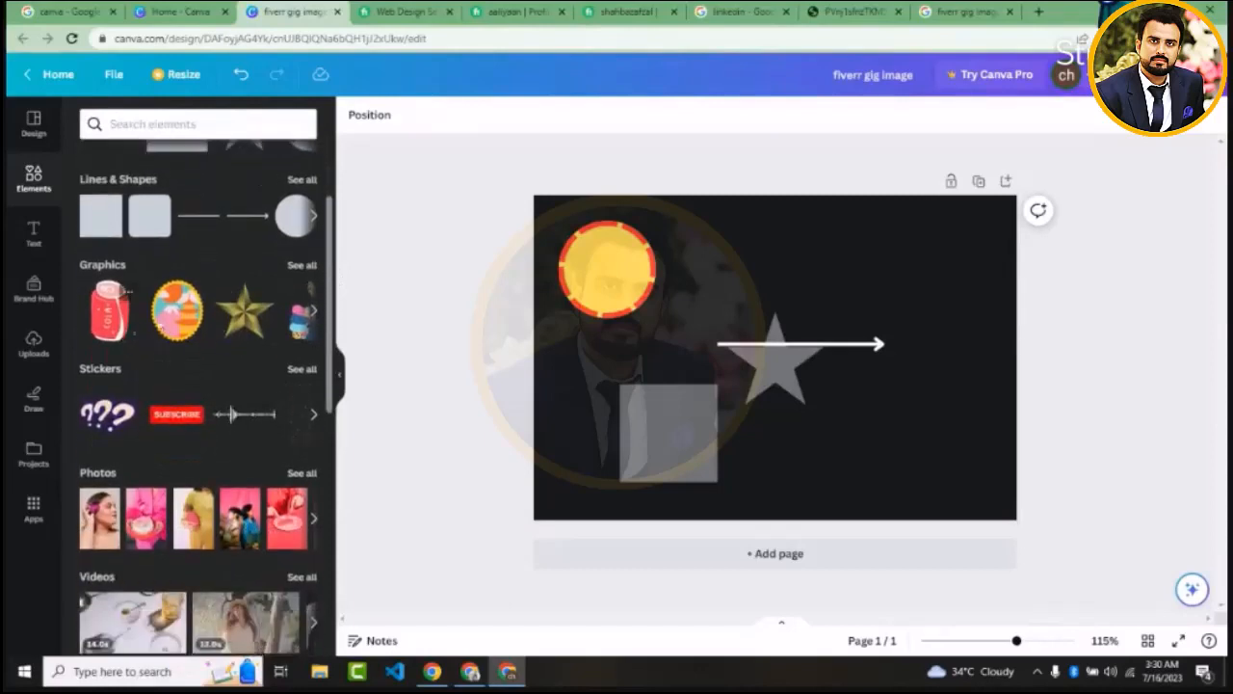
{"action": "left_click", "coordinate": [301, 266]}
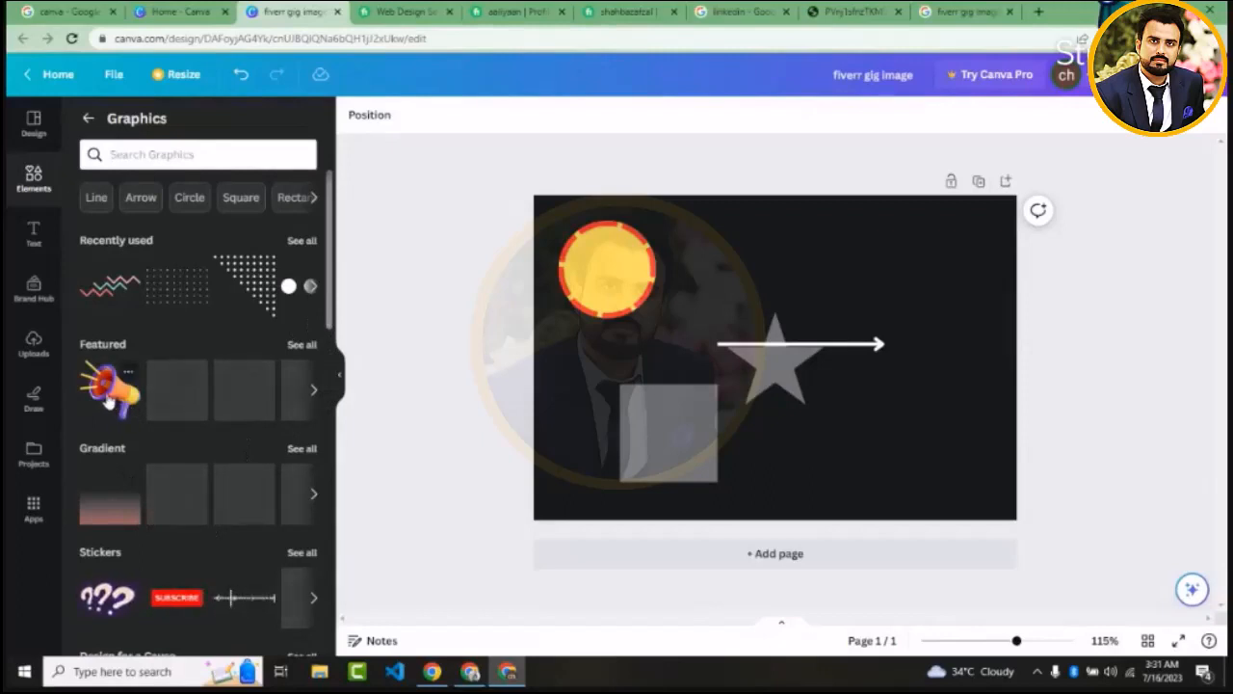
{"action": "left_click", "coordinate": [108, 402]}
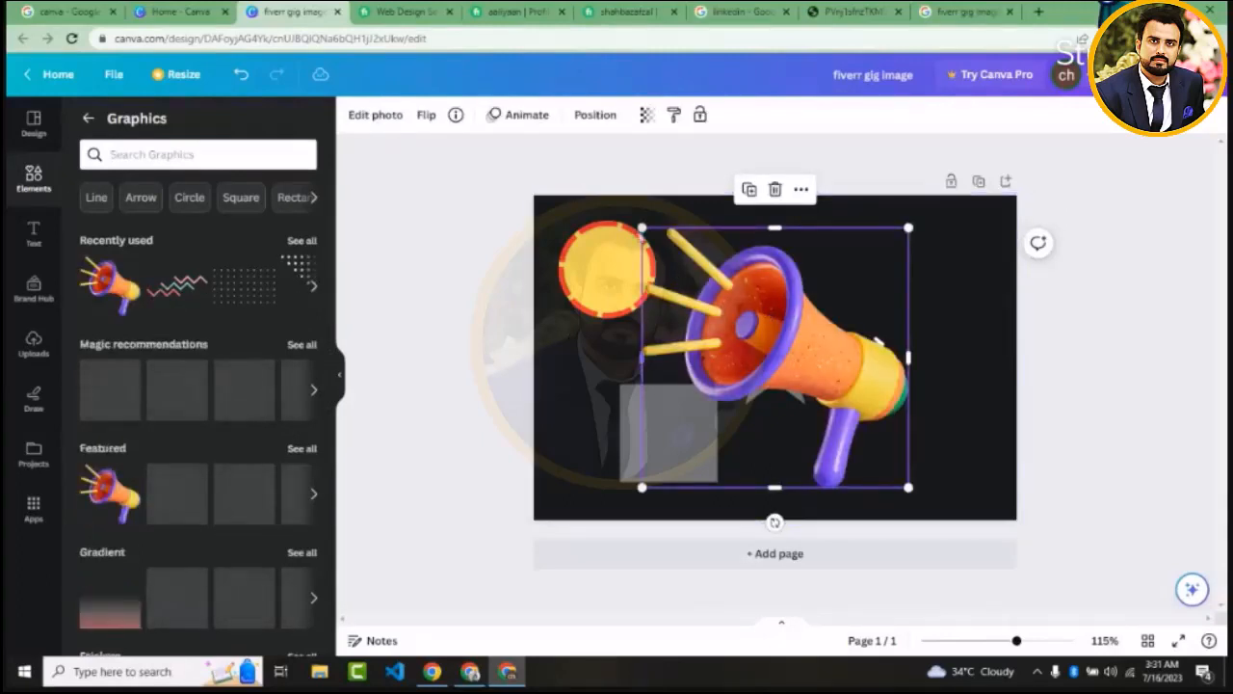
Adjust the megaphone's top and left crop edges, and scale the graphic down toward its lower-right corner
{"action": "mouse_move", "coordinate": [642, 228]}
{"action": "left_mouse_down"}
{"action": "mouse_move", "coordinate": [731, 306]}
{"action": "mouse_move", "coordinate": [655, 241]}
{"action": "left_mouse_up"}
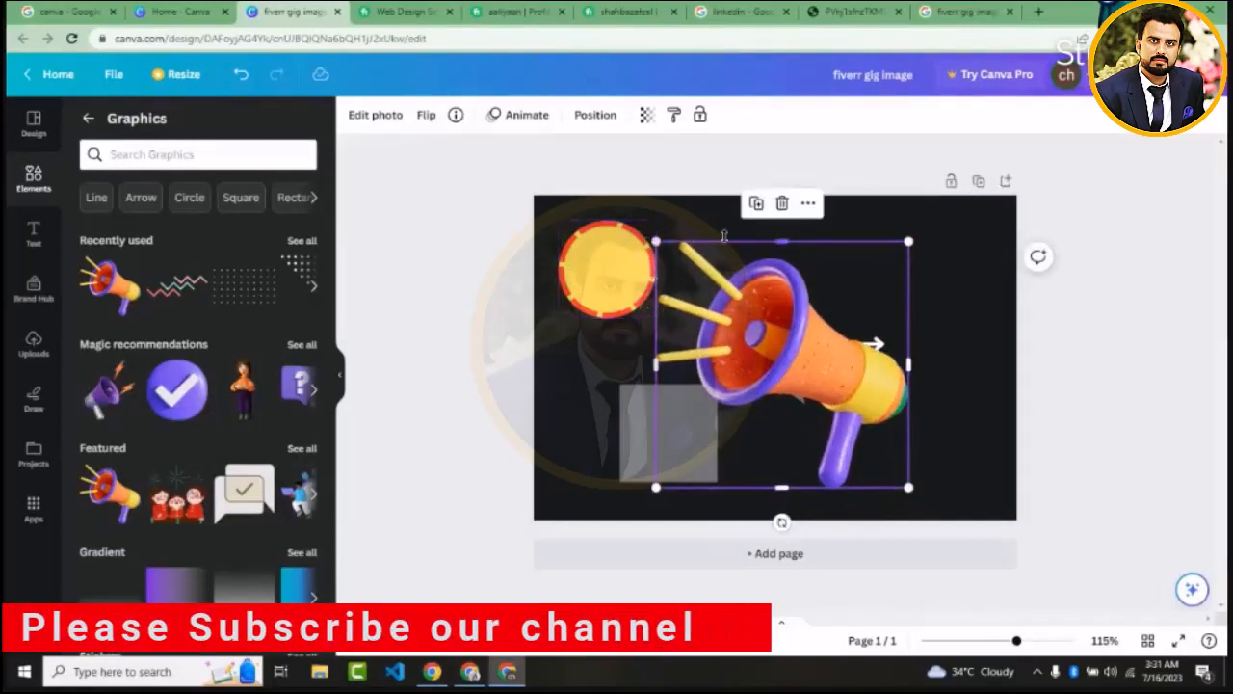
{"action": "mouse_move", "coordinate": [781, 244]}
{"action": "left_mouse_down"}
{"action": "mouse_move", "coordinate": [782, 302]}
{"action": "mouse_move", "coordinate": [787, 233]}
{"action": "left_mouse_up"}
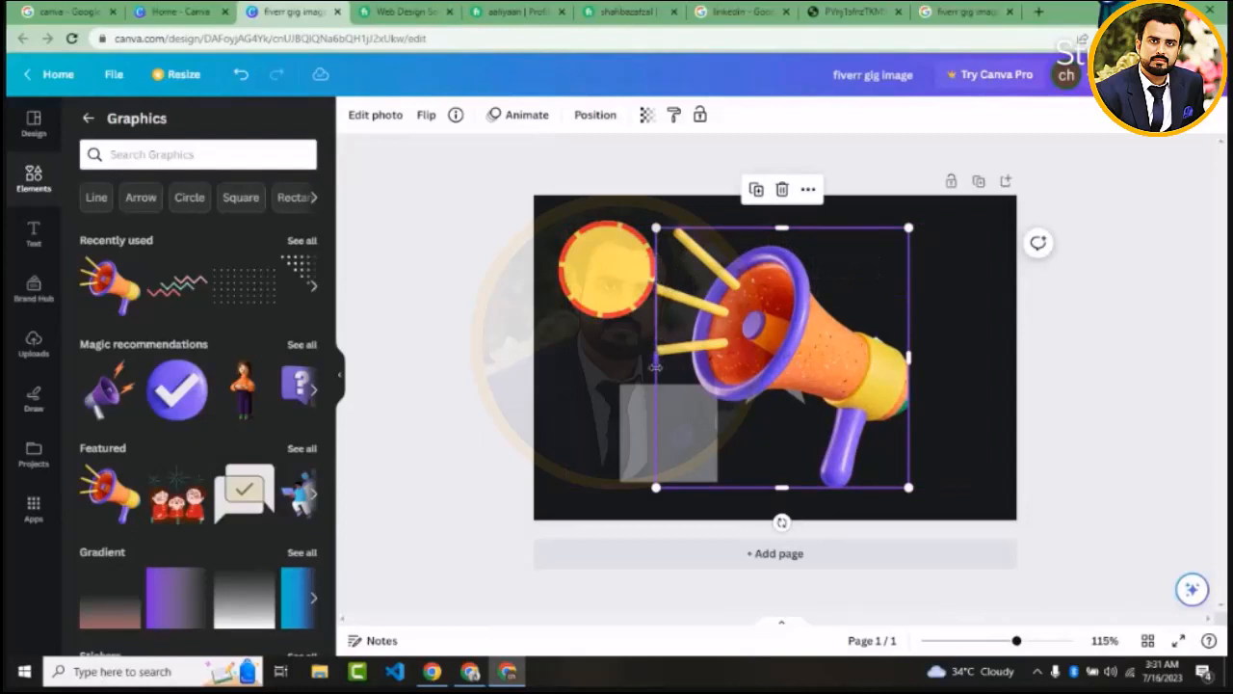
{"action": "left_click_drag", "start_coordinate": [655, 367], "coordinate": [644, 396]}
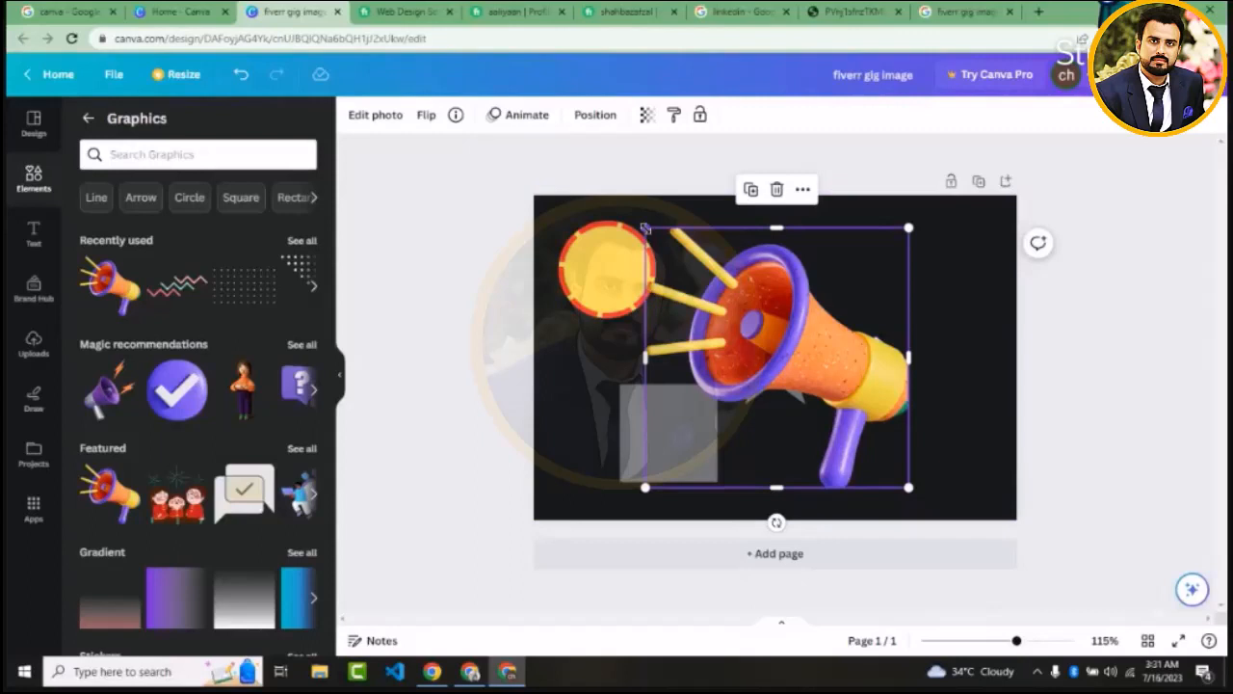
{"action": "left_click_drag", "start_coordinate": [645, 229], "coordinate": [747, 357]}
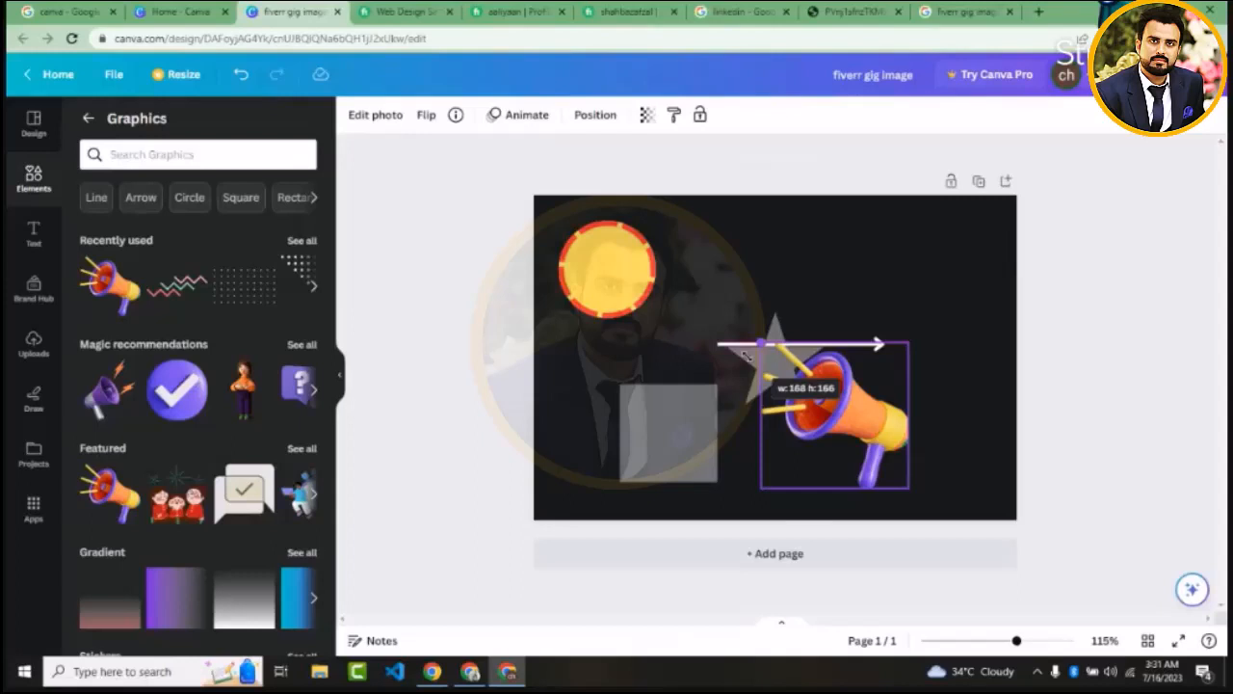
{"action": "left_click_drag", "start_coordinate": [745, 353], "coordinate": [717, 298]}
Add the red SUBSCRIBE sticker and scale it down over the megaphone
{"action": "scroll", "coordinate": [165, 347], "scroll_direction": "down", "scroll_amount": 4}
{"action": "left_click", "coordinate": [171, 354]}
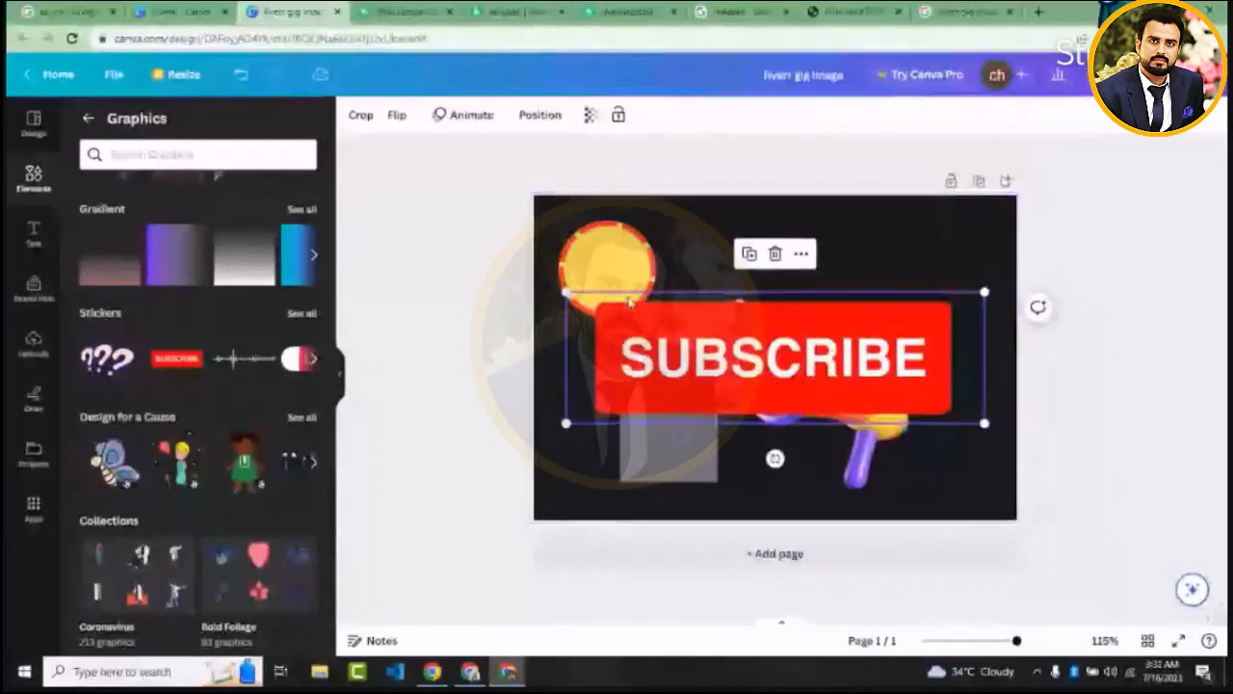
{"action": "left_click_drag", "start_coordinate": [565, 292], "coordinate": [692, 332]}
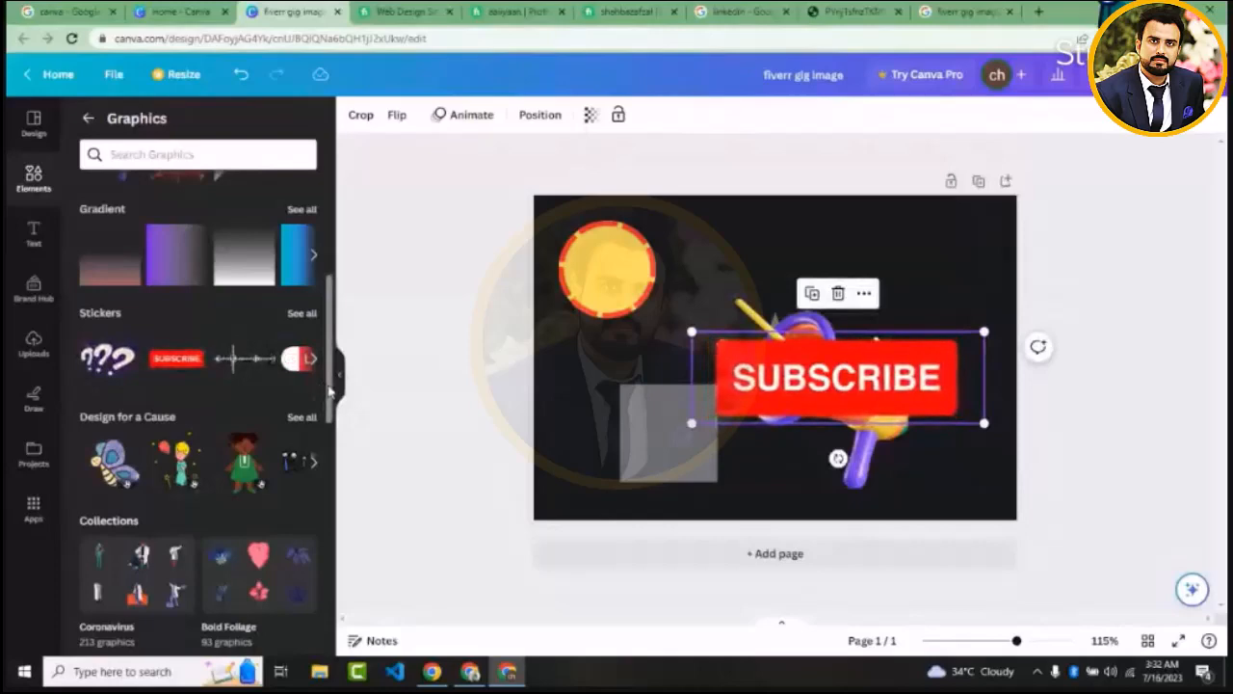
Browse the graphics collections to see which illustration sets are available
{"action": "scroll", "coordinate": [328, 431], "scroll_direction": "down", "scroll_amount": 1}
{"action": "left_click_drag", "start_coordinate": [328, 431], "coordinate": [310, 633]}
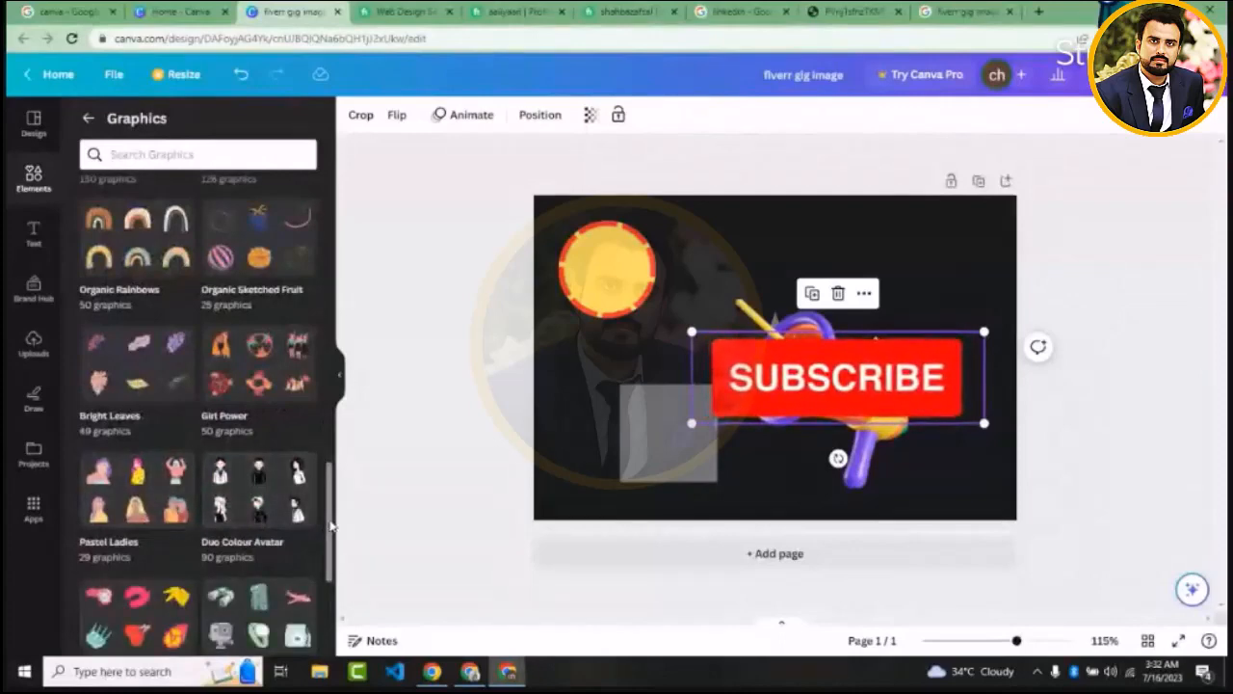
{"action": "mouse_move", "coordinate": [331, 525]}
{"action": "left_mouse_down"}
{"action": "mouse_move", "coordinate": [331, 589]}
{"action": "mouse_move", "coordinate": [323, 529]}
{"action": "left_mouse_up"}
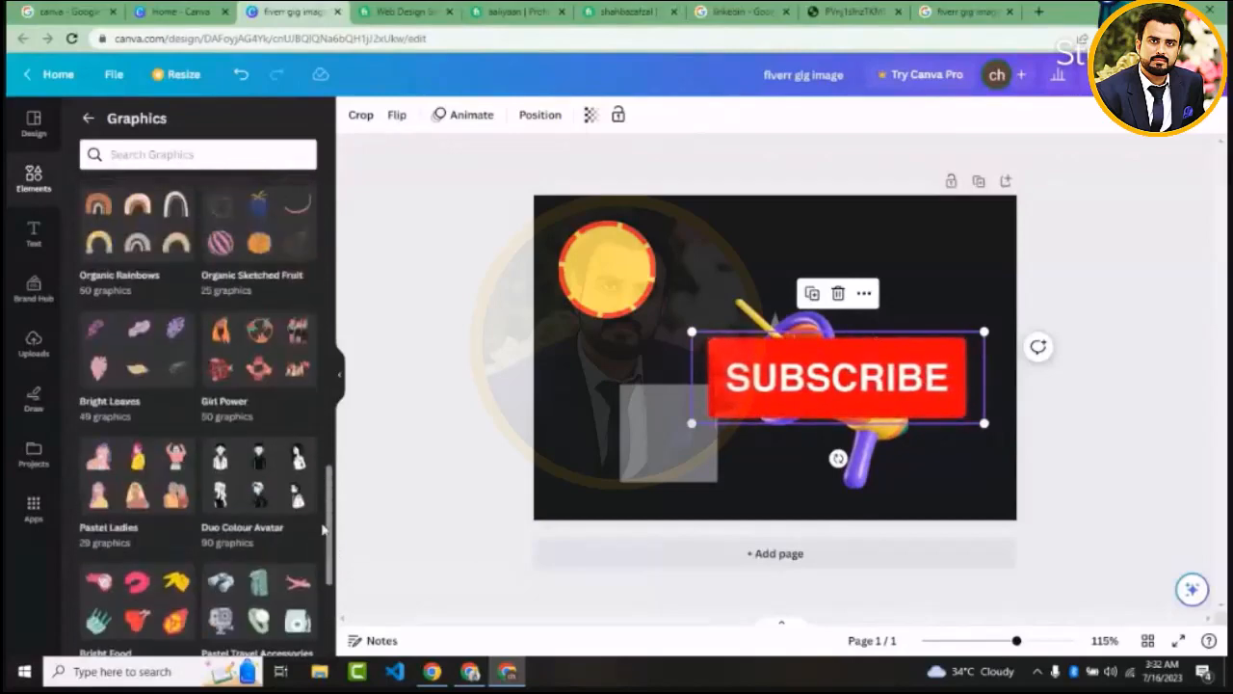
{"action": "scroll", "coordinate": [270, 337], "scroll_direction": "up", "scroll_amount": 15}
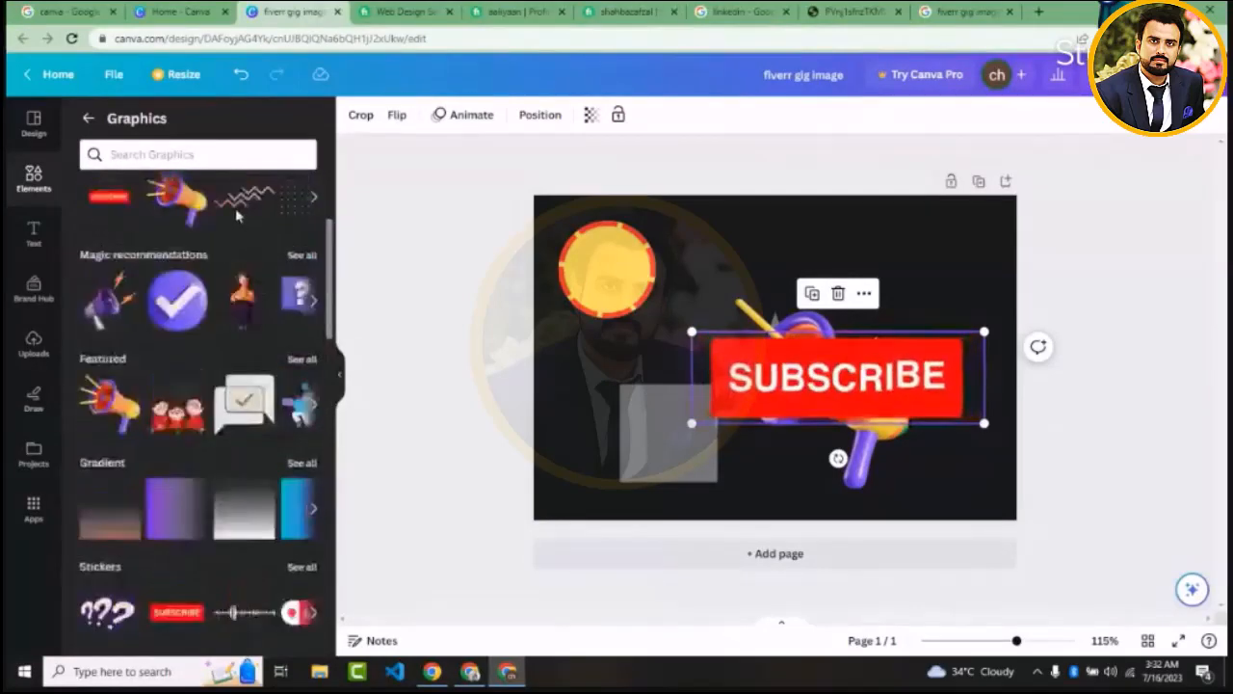
{"action": "scroll", "coordinate": [236, 216], "scroll_direction": "up", "scroll_amount": 2}
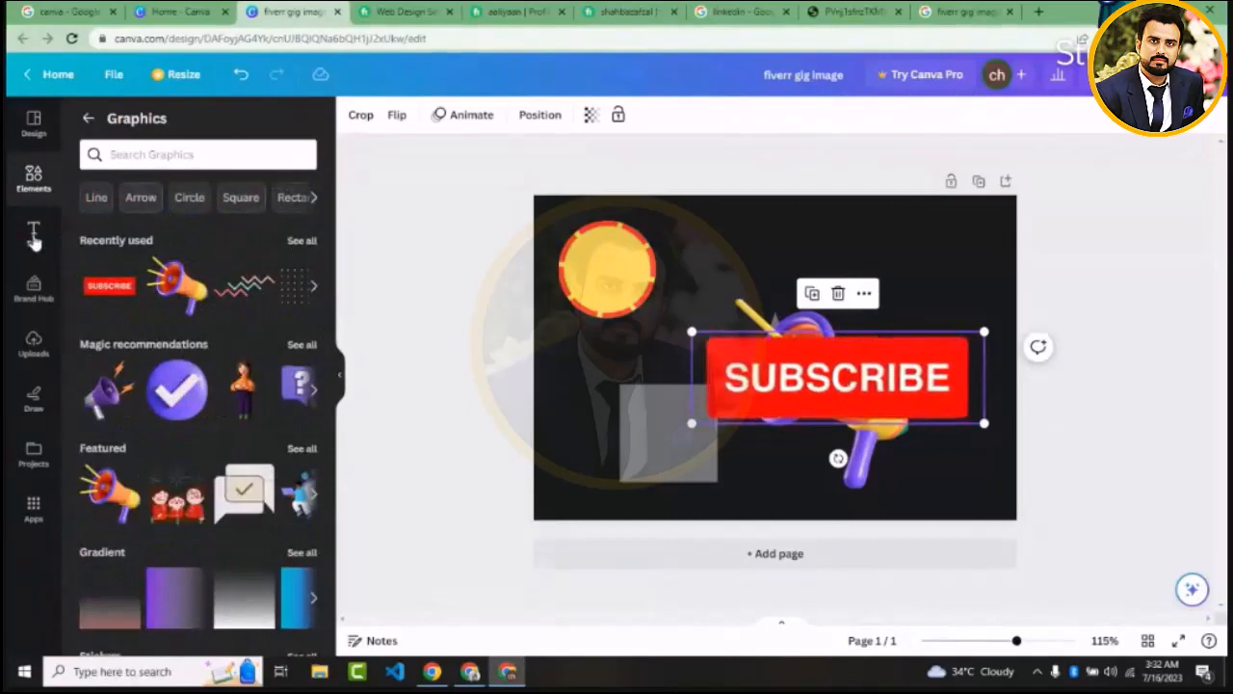
Open the text options, and delete all the shapes and graphics from the page
{"action": "left_click", "coordinate": [34, 236]}
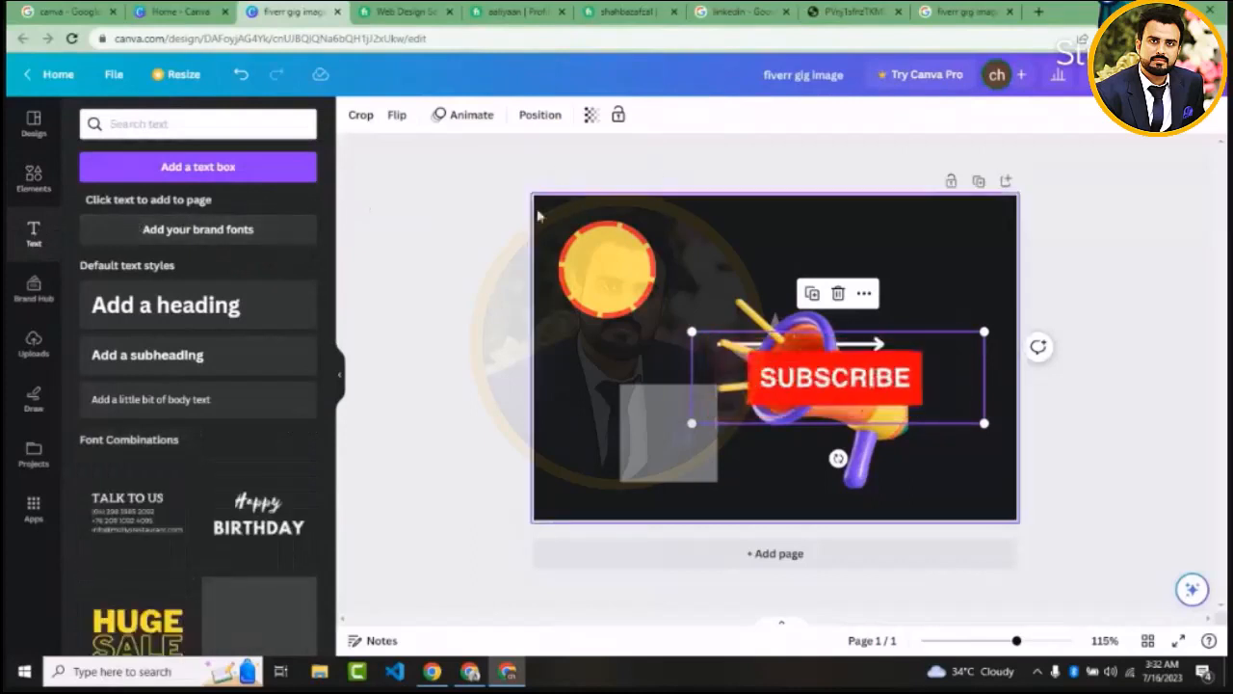
{"action": "left_click_drag", "start_coordinate": [472, 275], "coordinate": [895, 481]}
{"action": "key", "text": "Delete"}
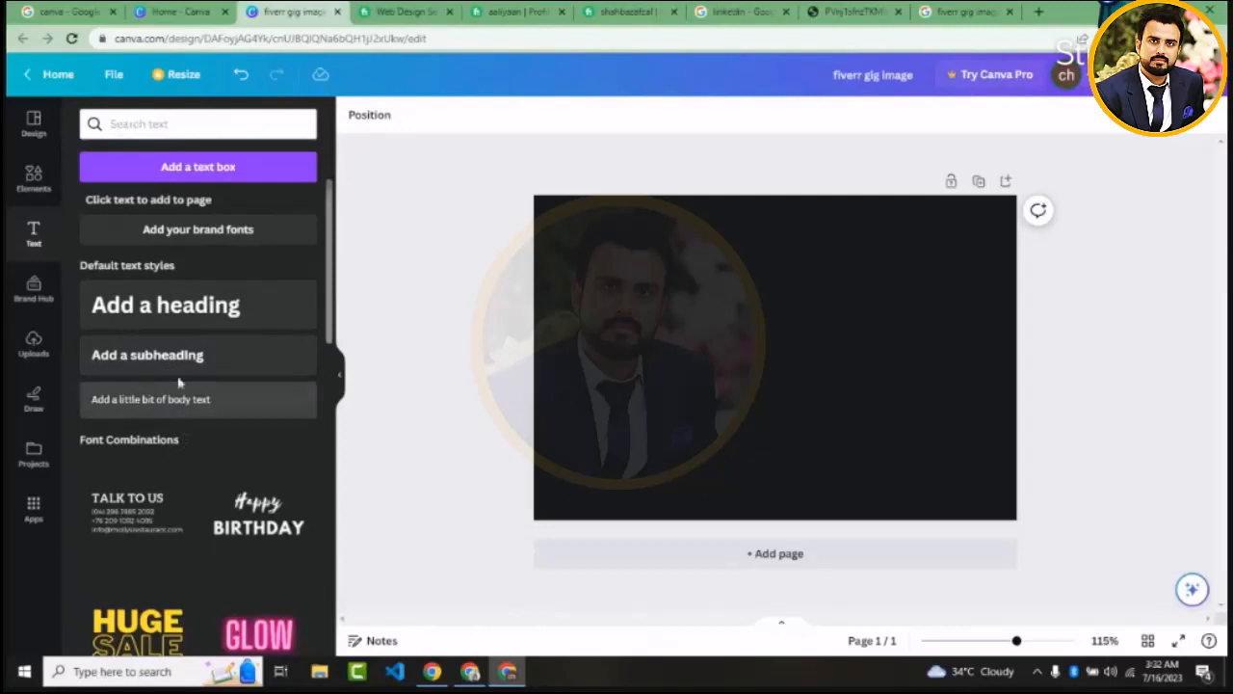
Switch to Fiverr and examine the gig images on the seller profile and in the website design category
{"action": "left_click", "coordinate": [626, 11]}
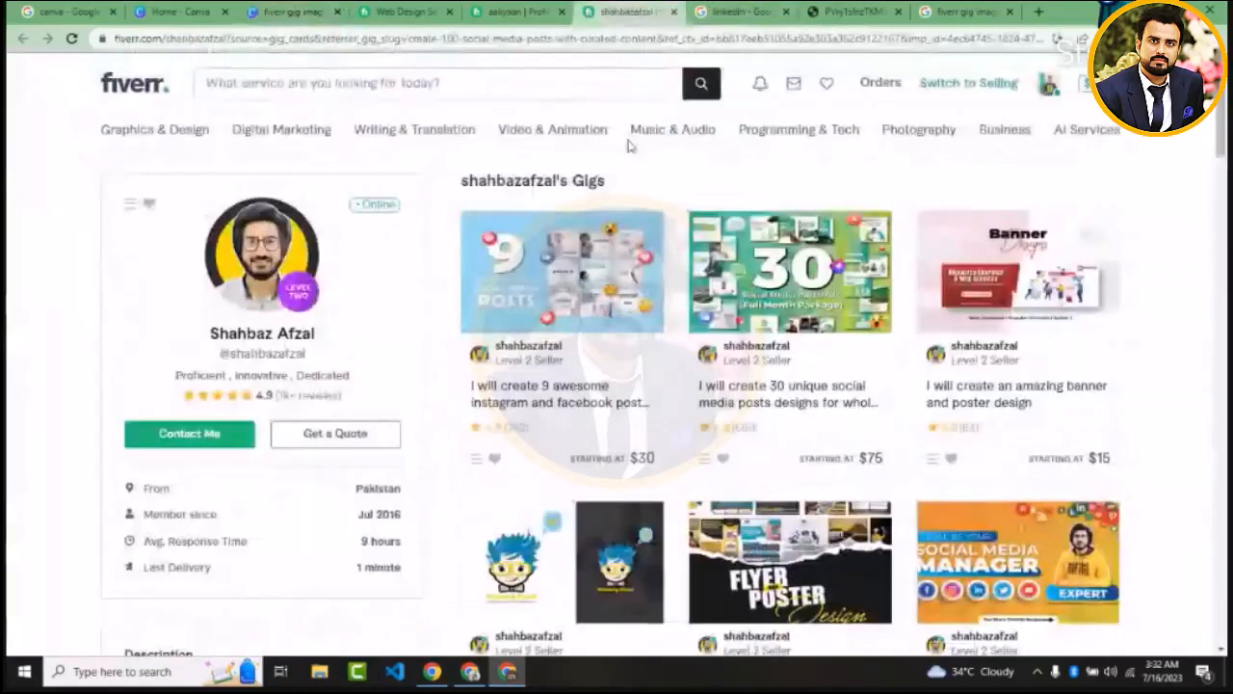
{"action": "left_click", "coordinate": [397, 12]}
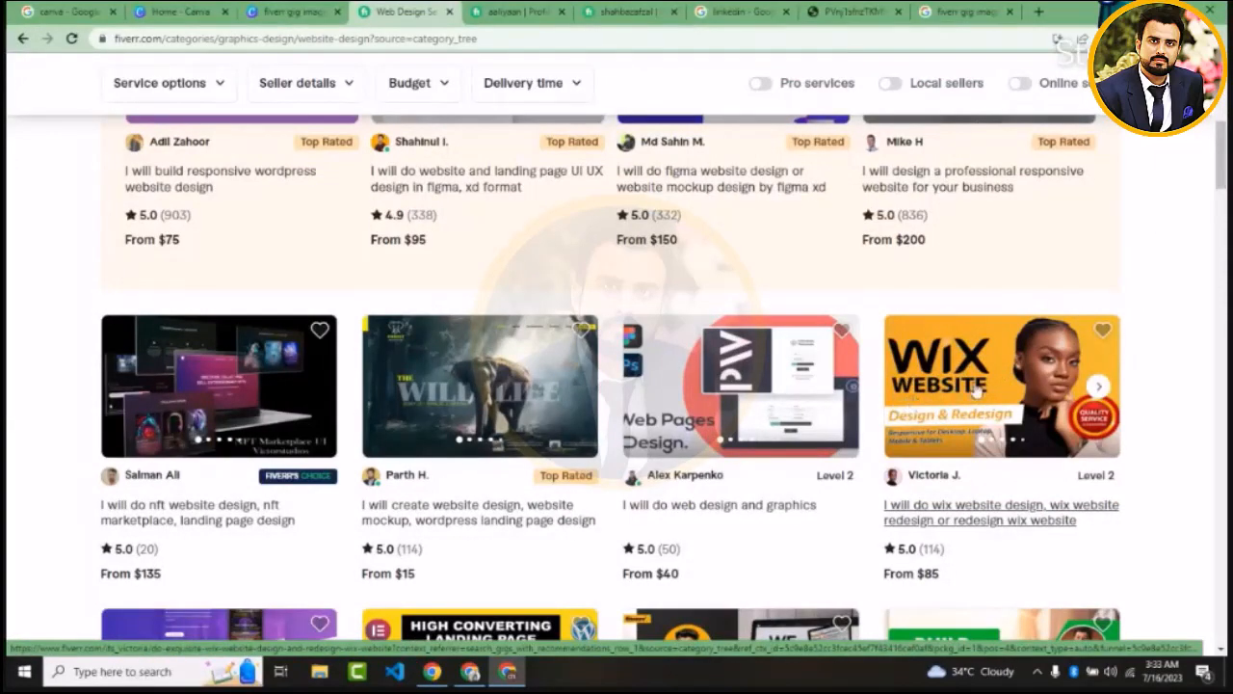
{"action": "scroll", "coordinate": [1016, 179], "scroll_direction": "down", "scroll_amount": 4}
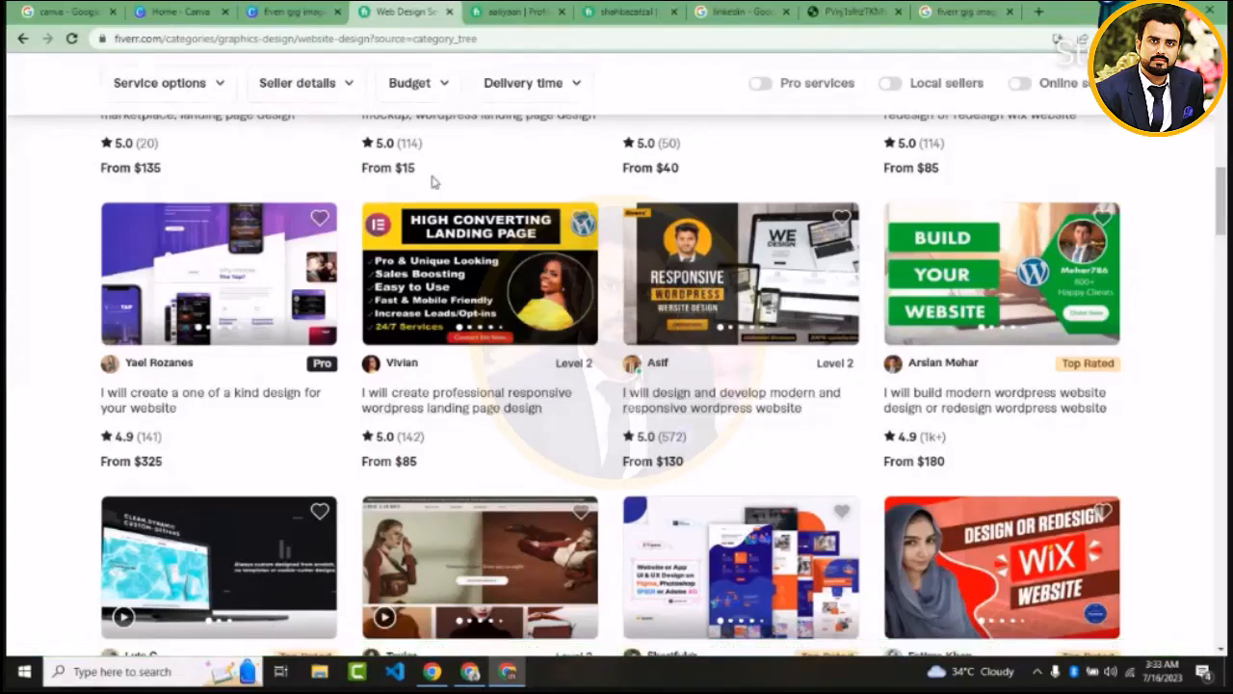
Return to the Canva design, add a default heading, move it up and left on the page, and select its text
{"action": "left_click", "coordinate": [289, 12]}
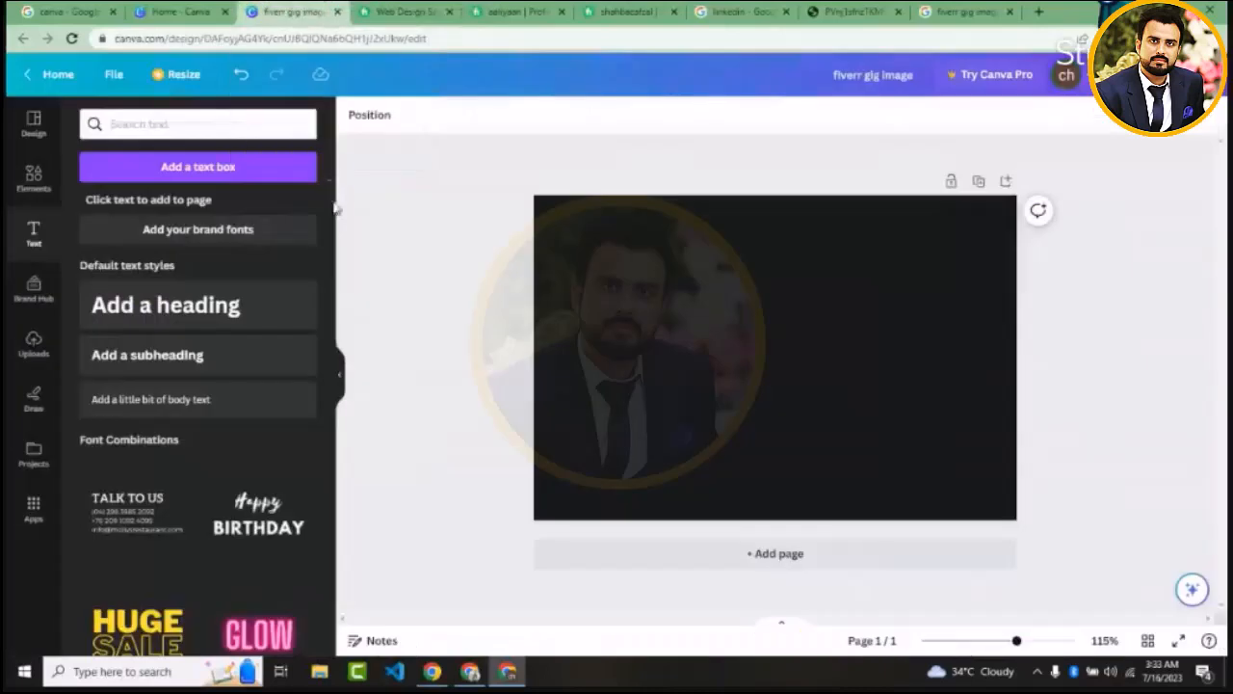
{"action": "left_click", "coordinate": [213, 304]}
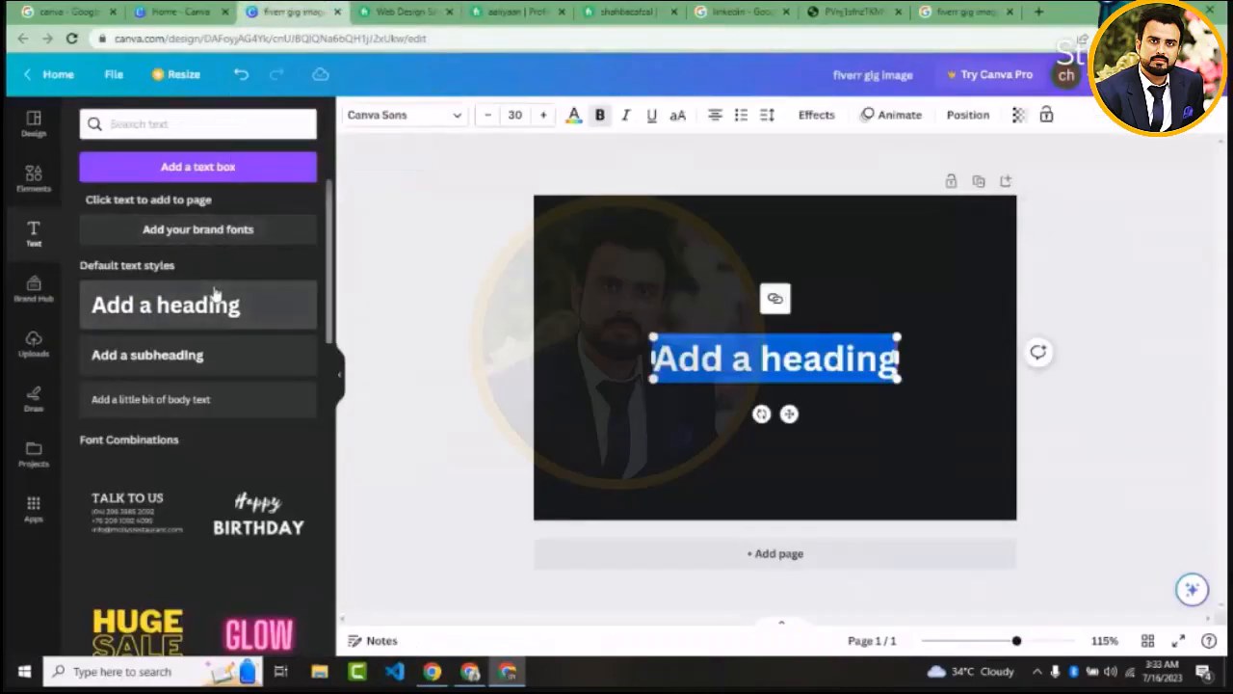
{"action": "left_click", "coordinate": [424, 332]}
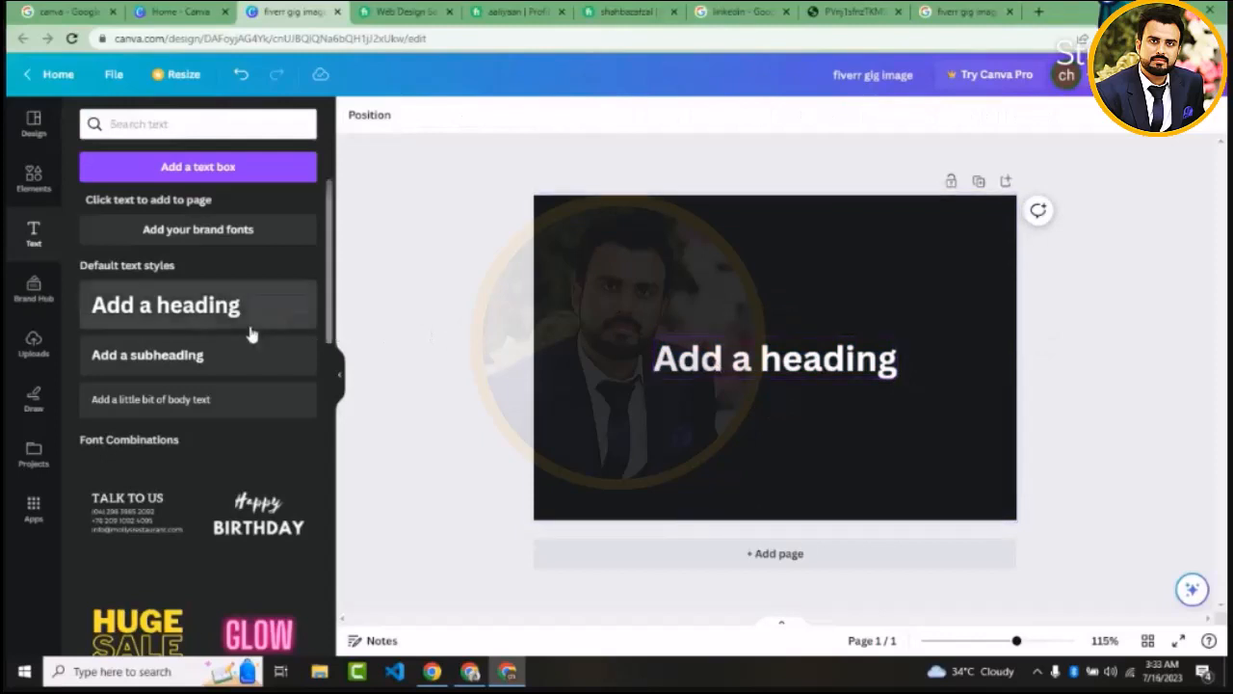
{"action": "left_click", "coordinate": [736, 353]}
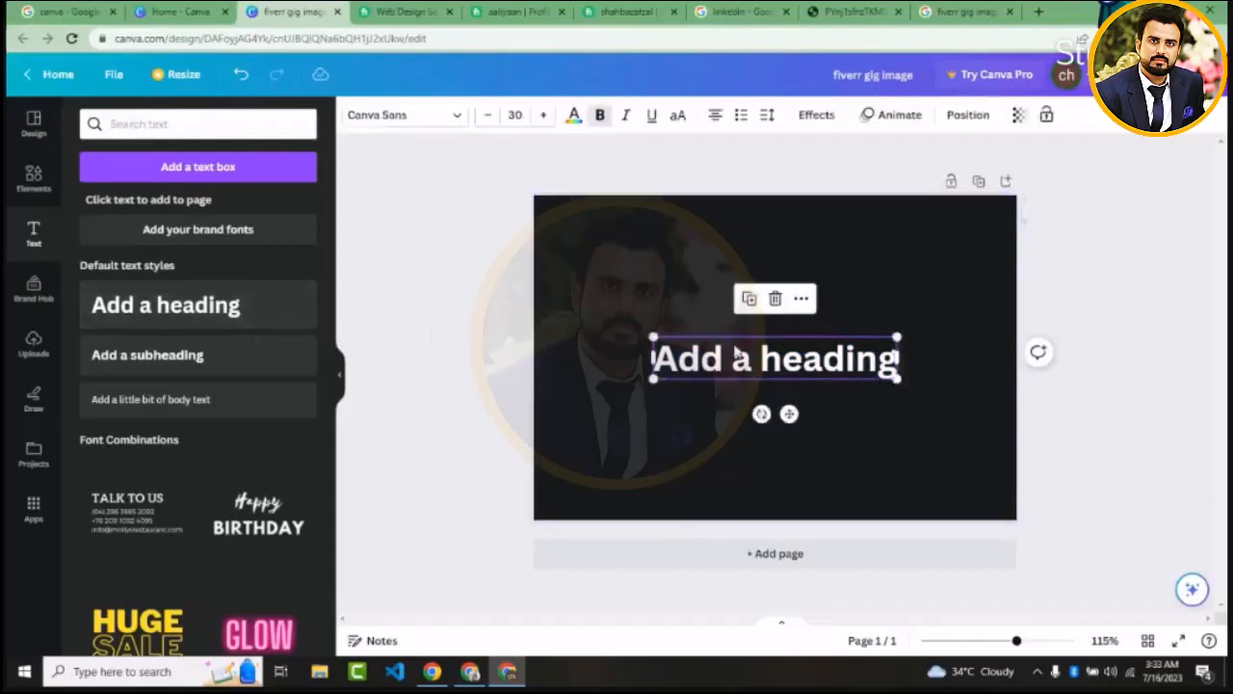
{"action": "left_click_drag", "start_coordinate": [736, 354], "coordinate": [660, 294]}
{"action": "double_click", "coordinate": [660, 291]}
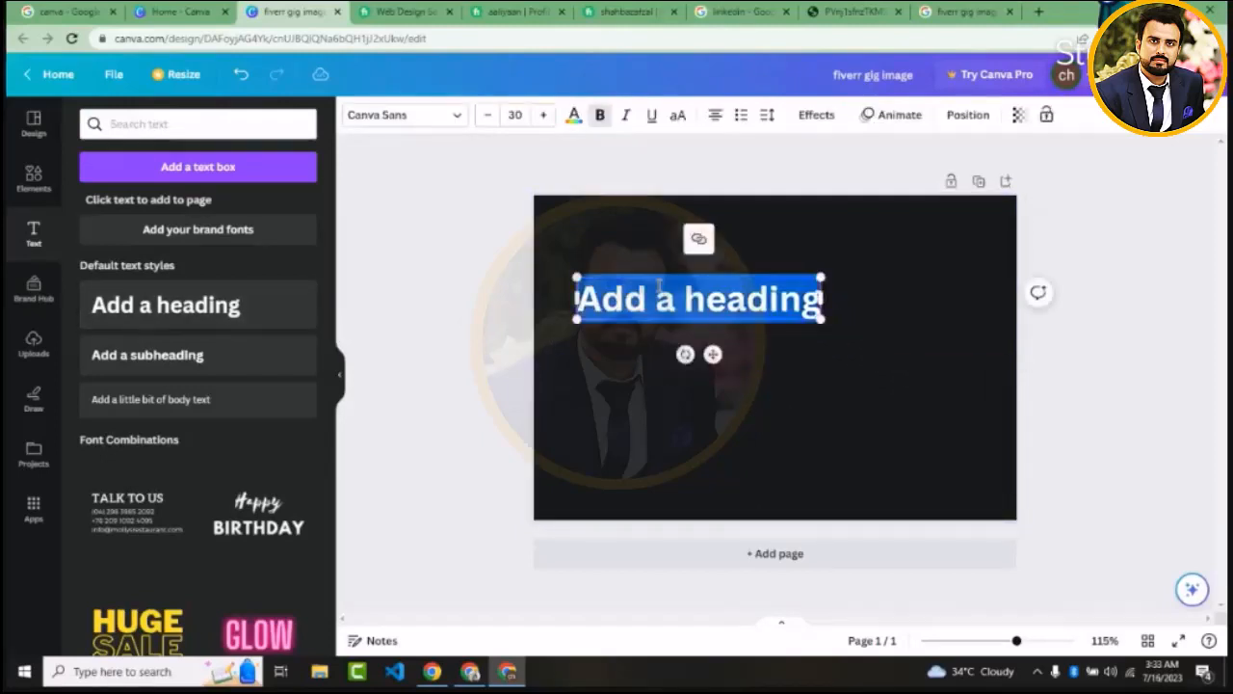
Copy the wording "build modern wordpress website design or redesign wordpress website" from a Fiverr gig title and paste it over the Canva heading
{"action": "left_click", "coordinate": [479, 10]}
{"action": "left_click", "coordinate": [397, 9]}
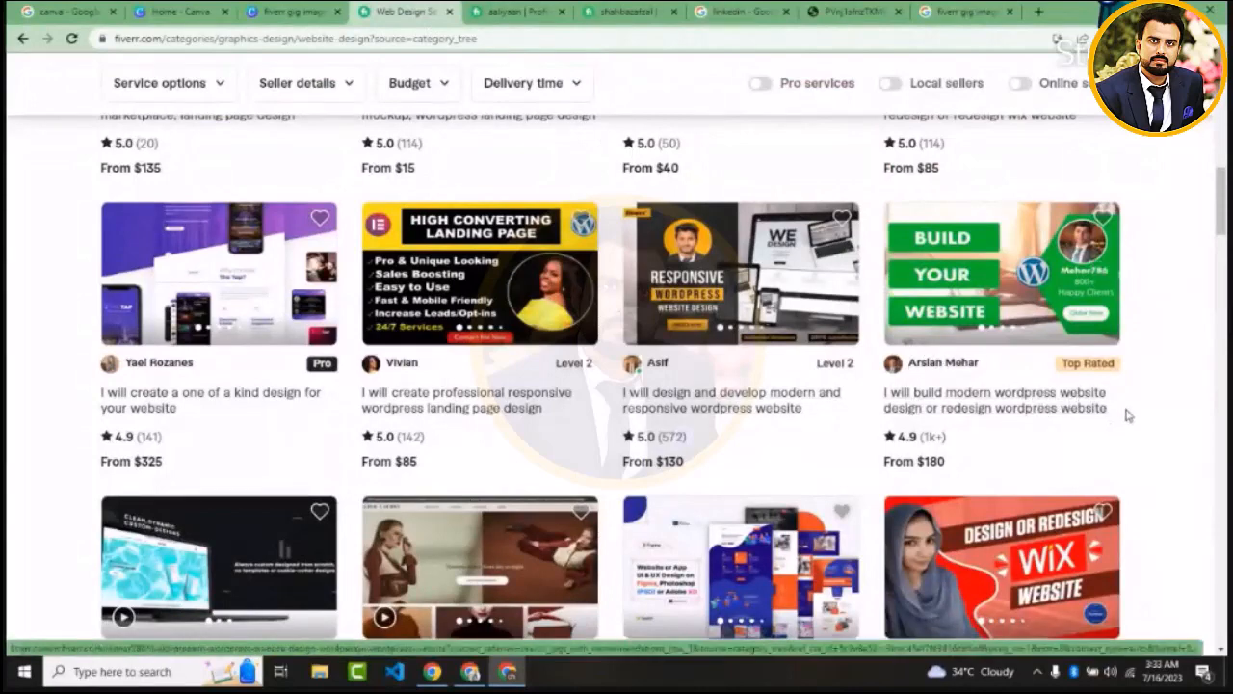
{"action": "left_click_drag", "start_coordinate": [1117, 409], "coordinate": [922, 395]}
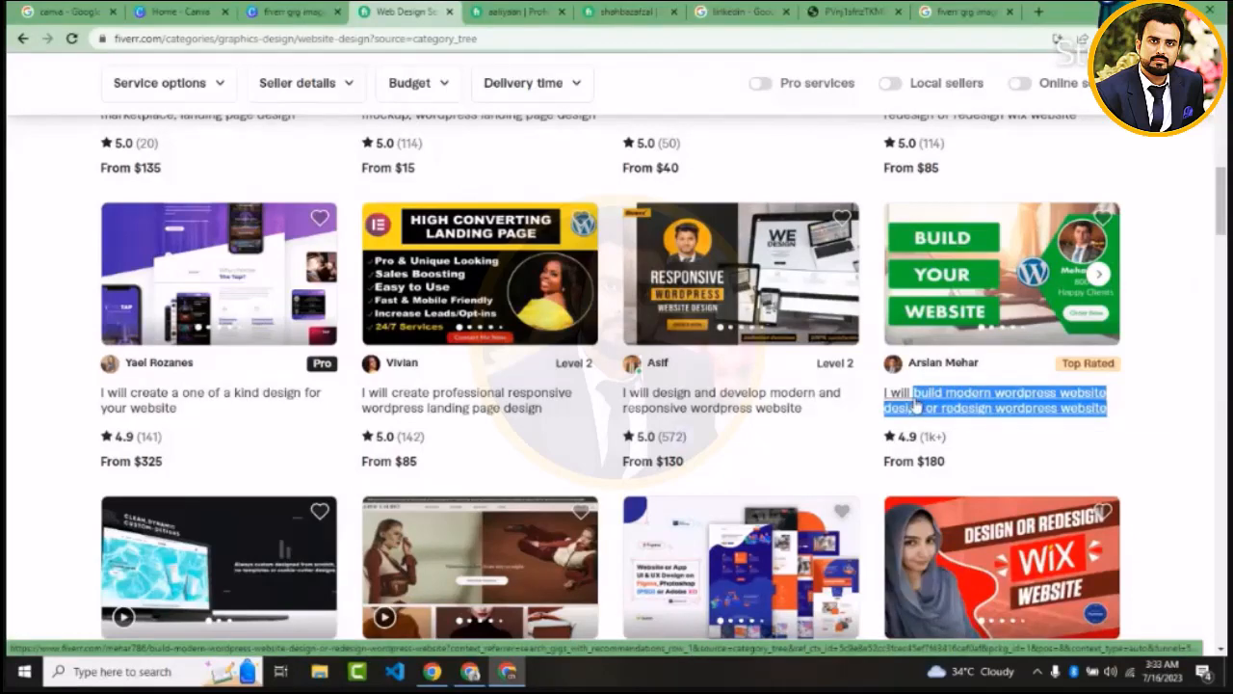
{"action": "left_click", "coordinate": [317, 8]}
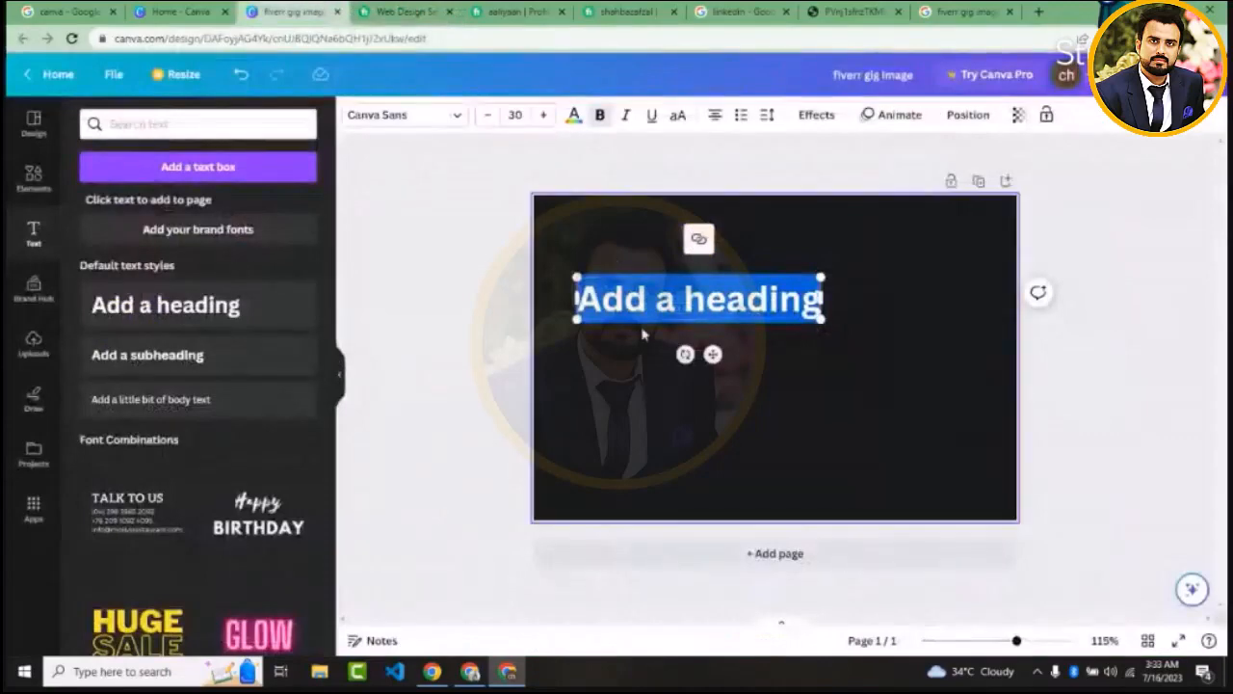
{"action": "type", "text": "build modern wordpress website design or redesign wordpress website"}
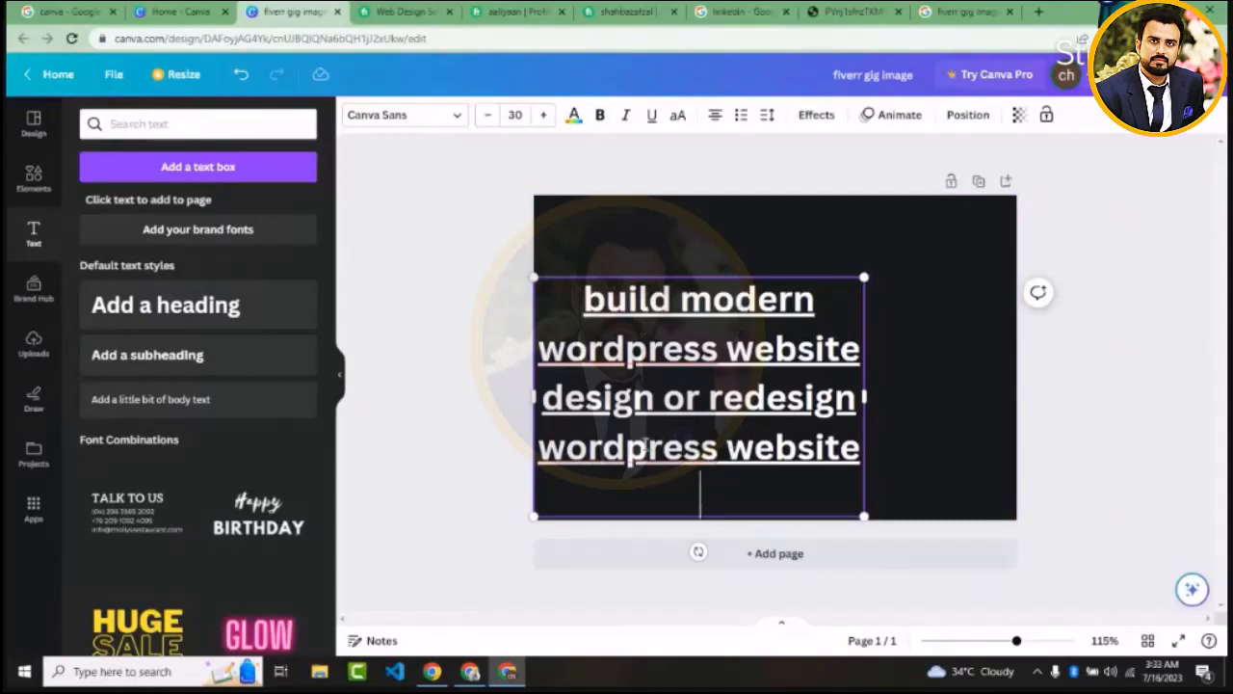
Shorten the pasted heading to "build modern wordpress website design" and widen its text box slightly
{"action": "key", "text": "BackSpace"}
{"action": "key", "text": "BackSpace"}
{"action": "key", "text": "BackSpace"}
{"action": "key", "text": "BackSpace"}
{"action": "key", "text": "BackSpace"}
{"action": "key", "text": "BackSpace"}
{"action": "key", "text": "BackSpace"}
{"action": "key", "text": "BackSpace"}
{"action": "key", "text": "BackSpace"}
{"action": "key", "text": "BackSpace"}
{"action": "key", "text": "BackSpace"}
{"action": "key", "text": "BackSpace"}
{"action": "key", "text": "BackSpace"}
{"action": "key", "text": "BackSpace"}
{"action": "key", "text": "BackSpace"}
{"action": "key", "text": "BackSpace"}
{"action": "key", "text": "BackSpace"}
{"action": "key", "text": "BackSpace"}
{"action": "key", "text": "BackSpace"}
{"action": "key", "text": "BackSpace"}
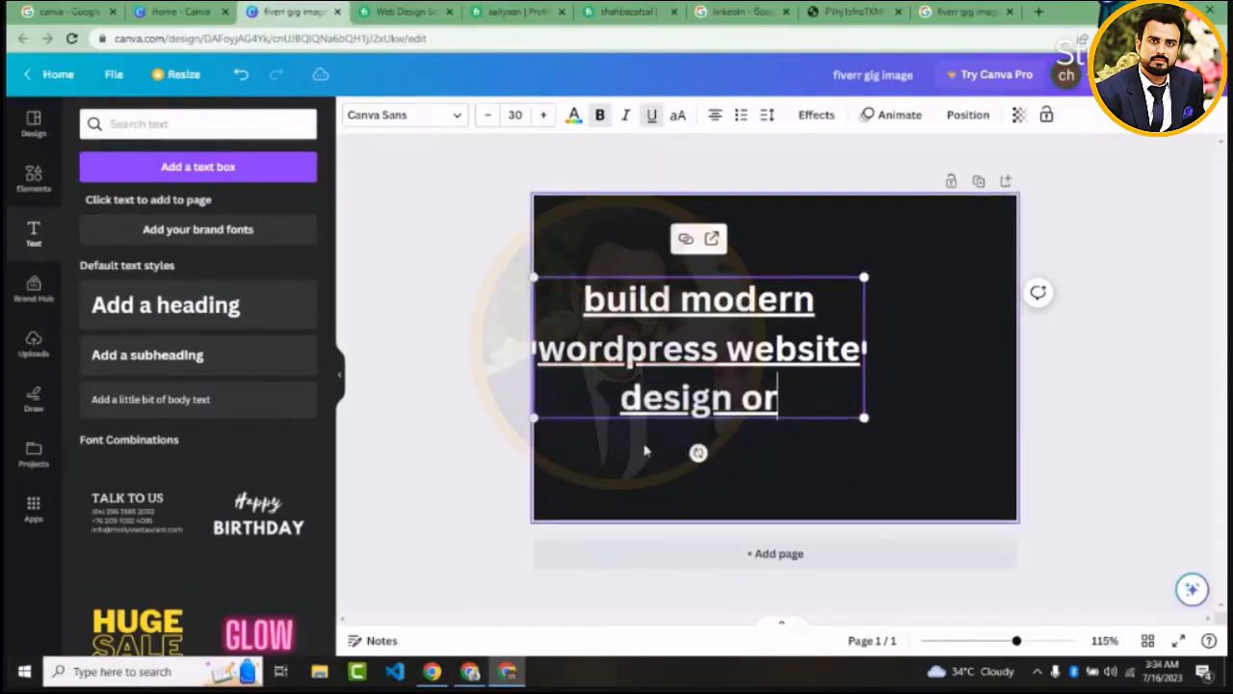
{"action": "key", "text": "BackSpace"}
{"action": "key", "text": "BackSpace"}
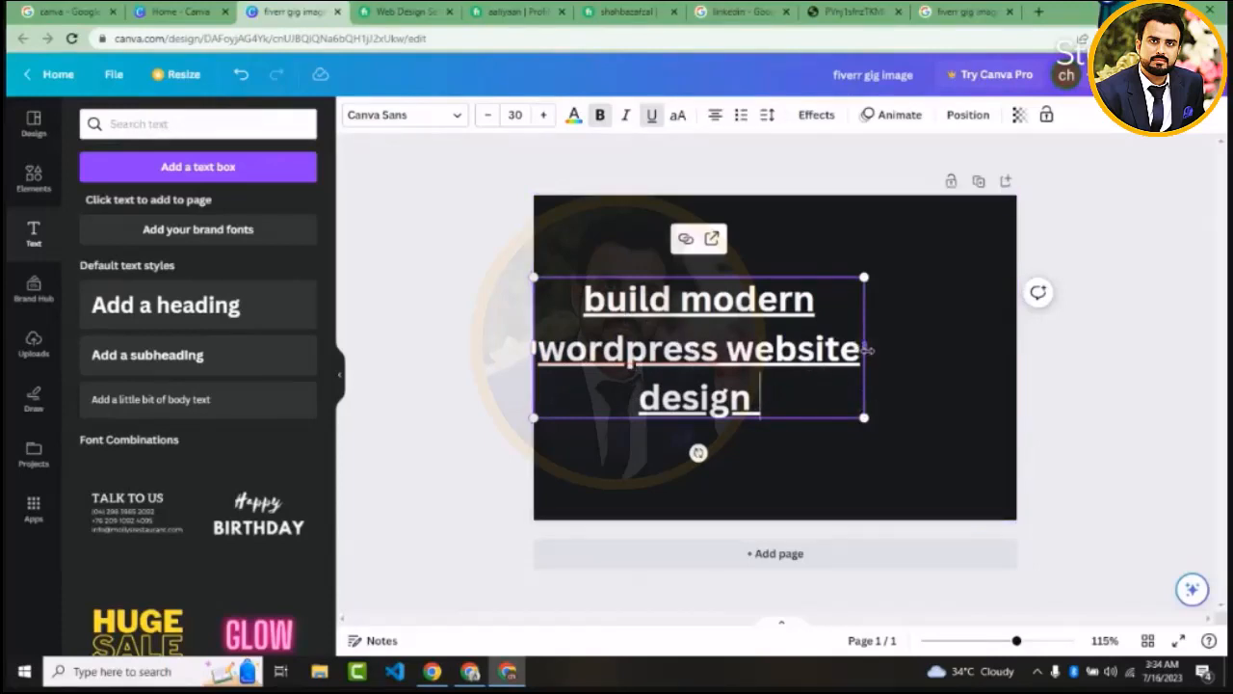
{"action": "left_click_drag", "start_coordinate": [867, 350], "coordinate": [879, 385]}
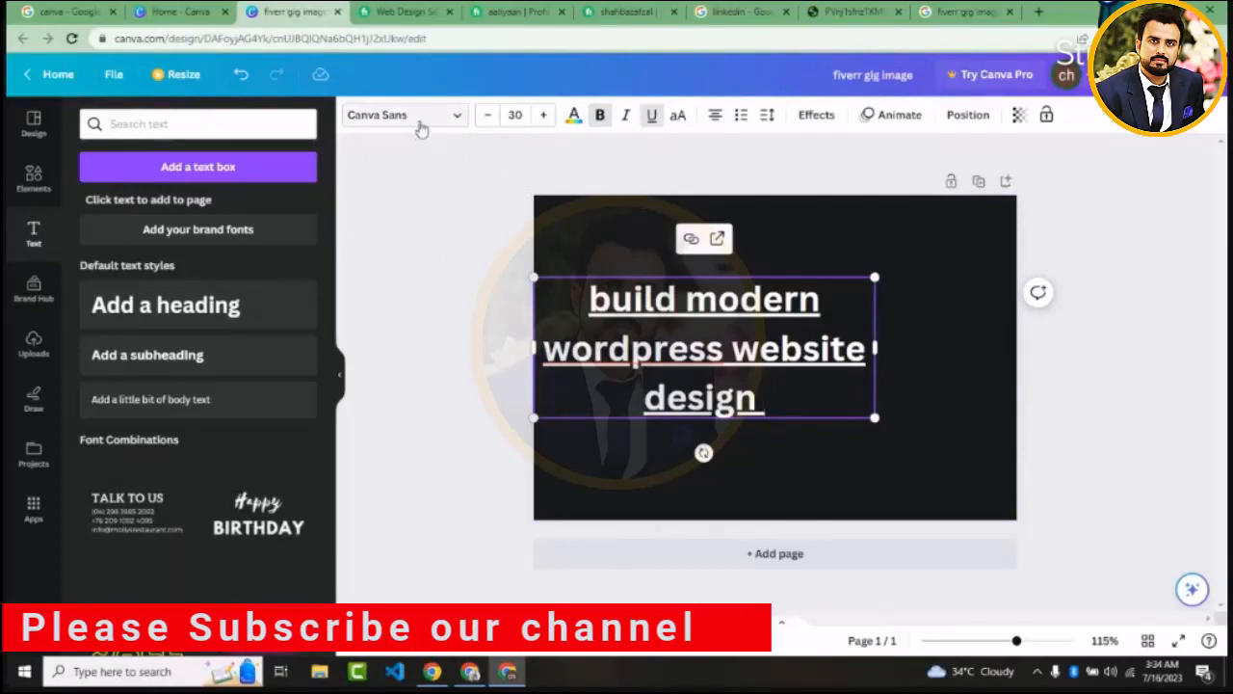
Browse the available fonts and set the heading's font to Arial
{"action": "left_click", "coordinate": [422, 116]}
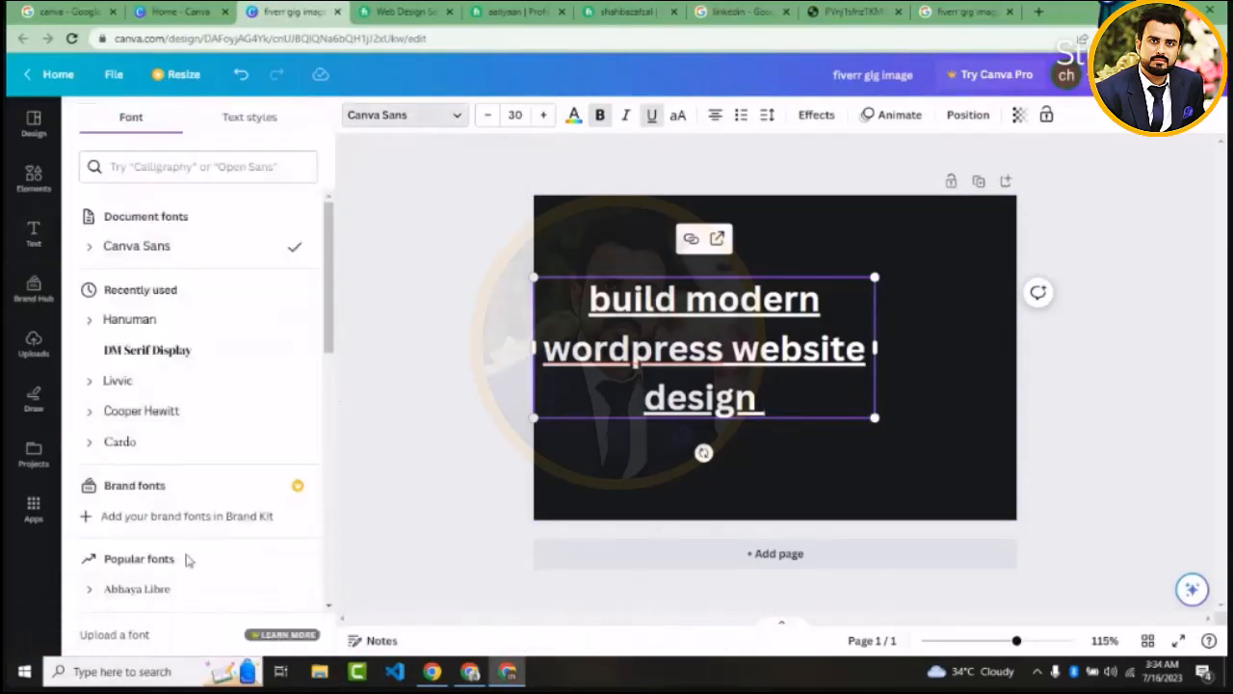
{"action": "left_click_drag", "start_coordinate": [330, 264], "coordinate": [321, 397]}
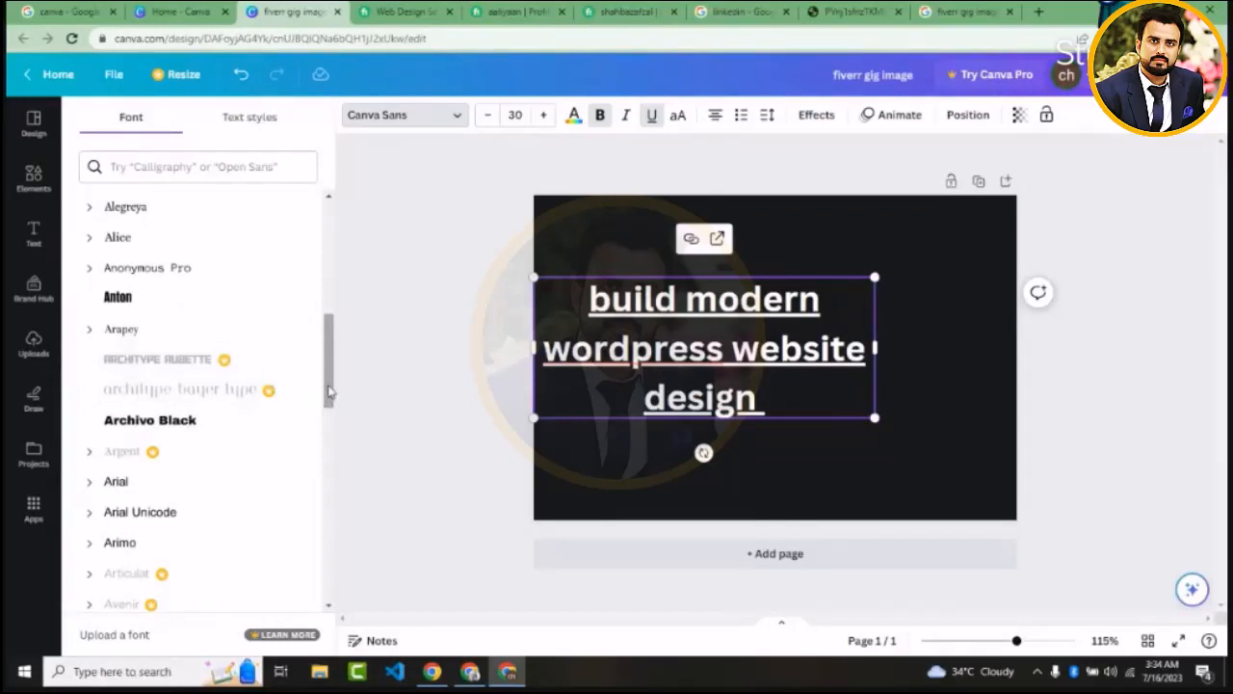
{"action": "left_click_drag", "start_coordinate": [328, 390], "coordinate": [328, 407]}
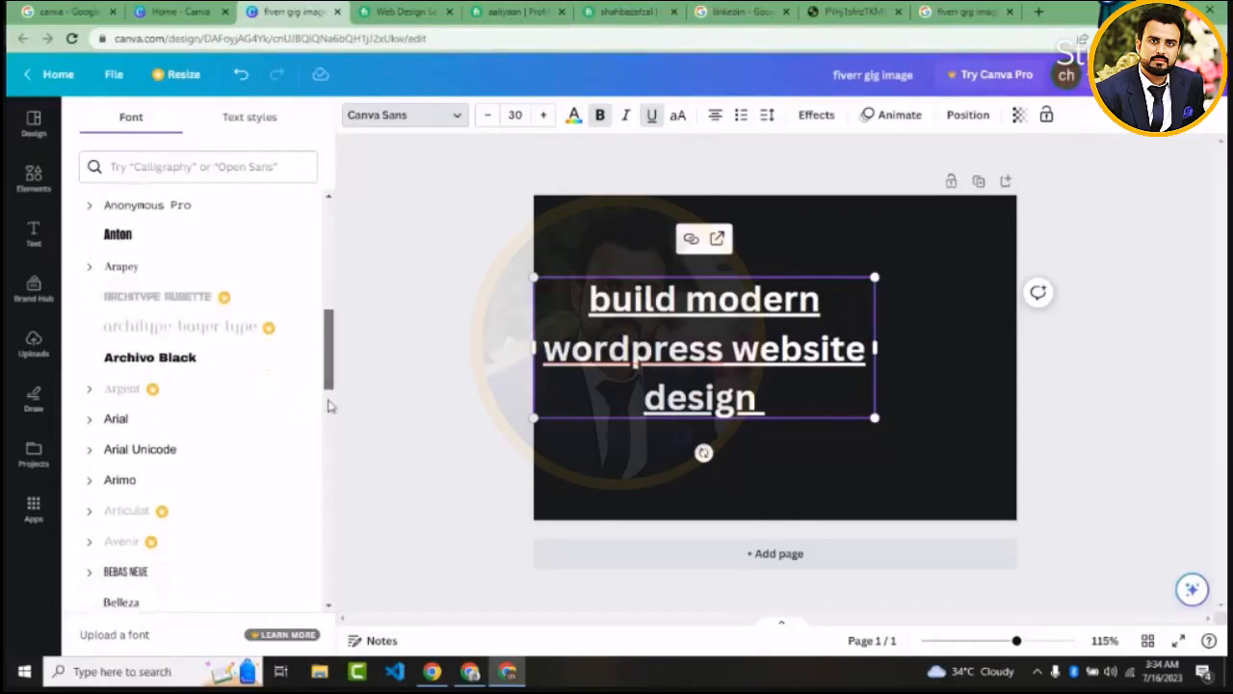
{"action": "scroll", "coordinate": [328, 406], "scroll_direction": "down", "scroll_amount": 1}
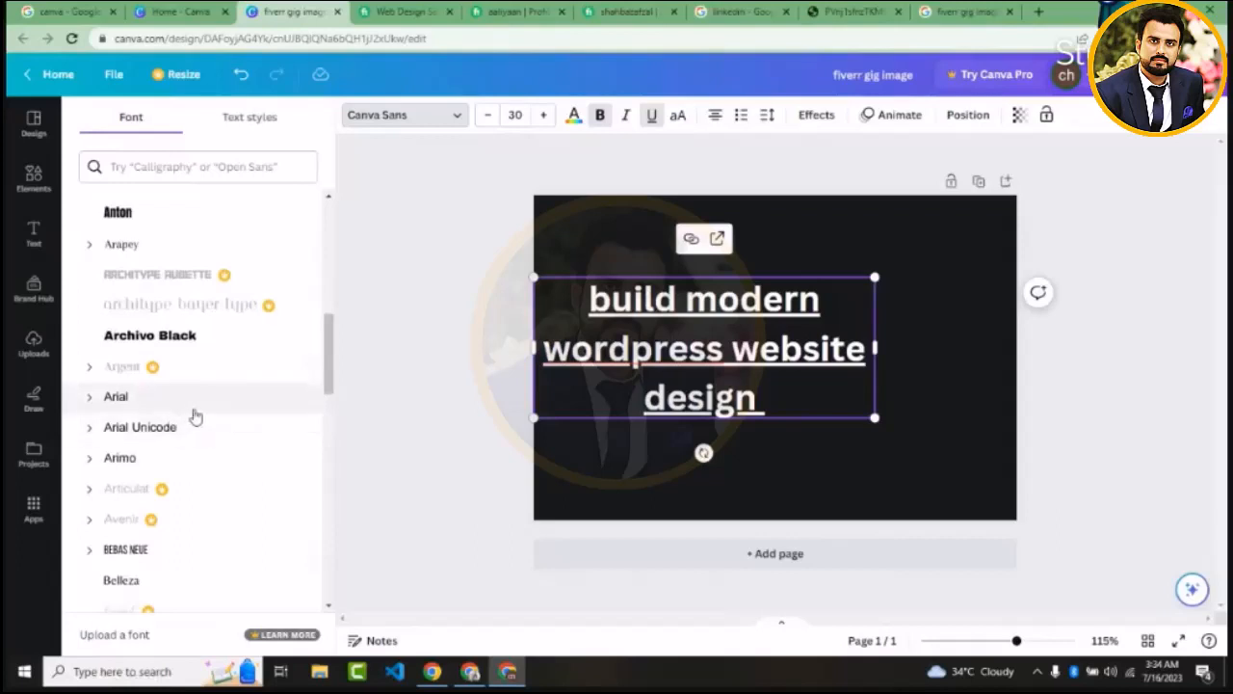
{"action": "left_click", "coordinate": [128, 405]}
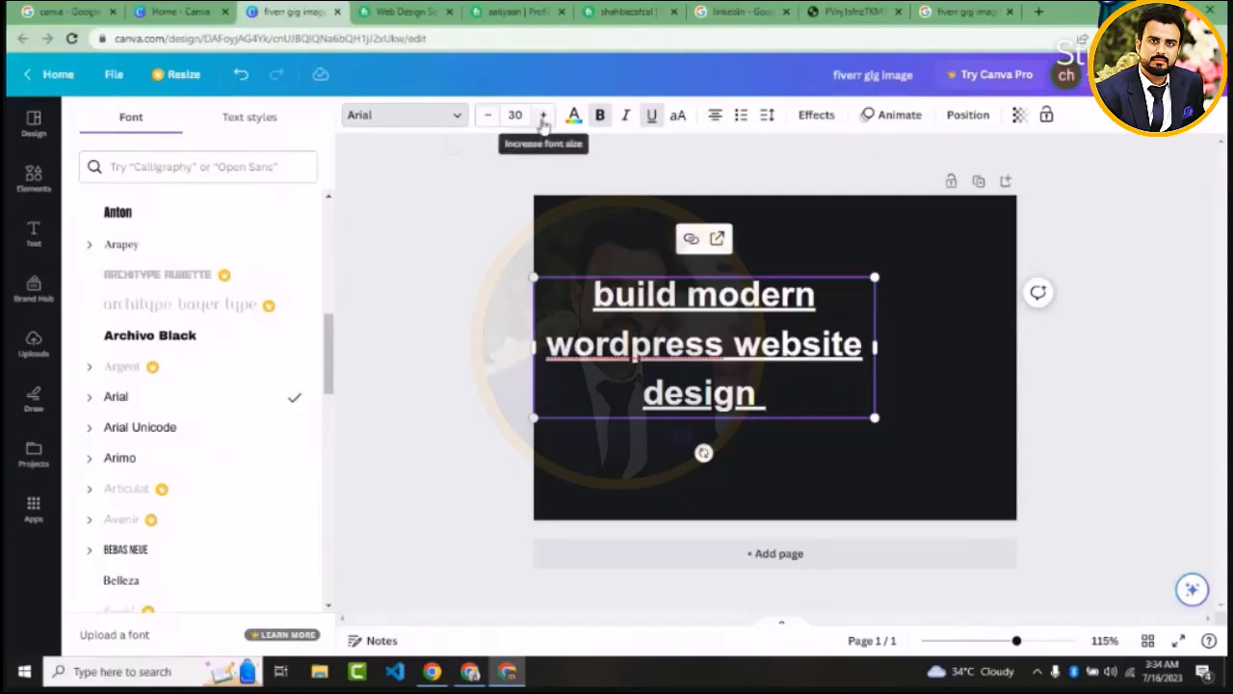
Try the heading text at about size 40, and reduce its font size to 18
{"action": "left_click", "coordinate": [543, 117]}
{"action": "left_click", "coordinate": [542, 117]}
{"action": "left_click", "coordinate": [543, 117]}
{"action": "left_click", "coordinate": [542, 117]}
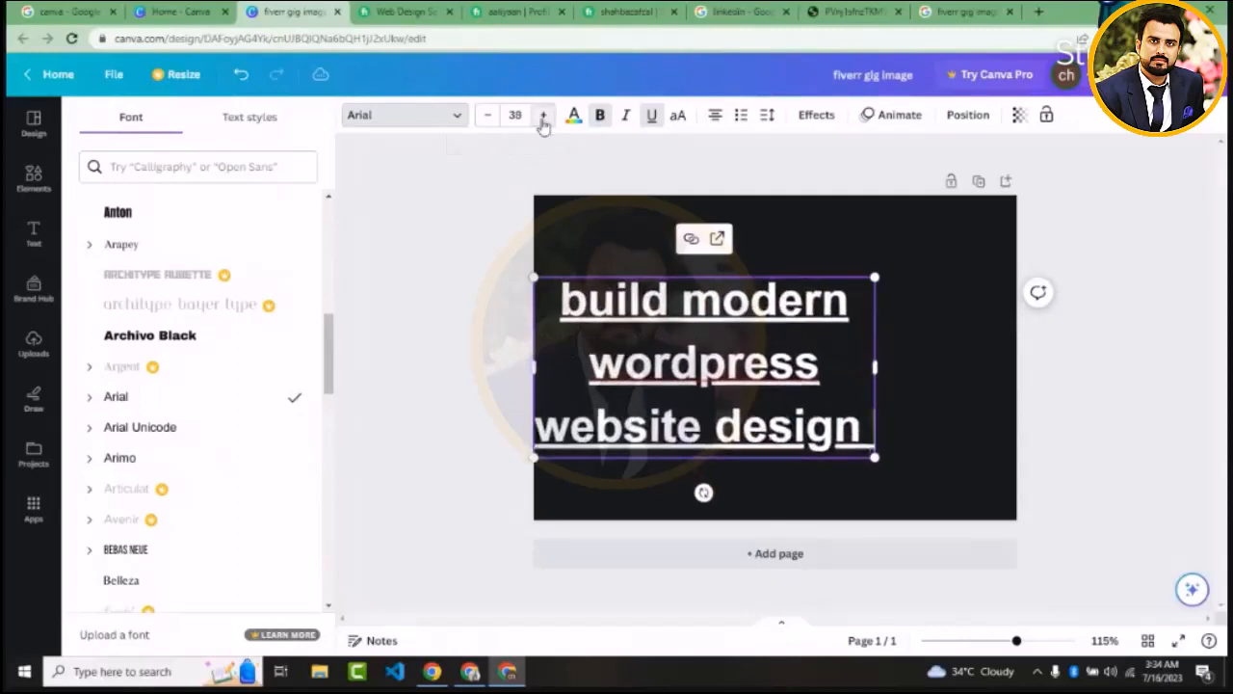
{"action": "left_click", "coordinate": [542, 118]}
{"action": "left_click", "coordinate": [489, 116]}
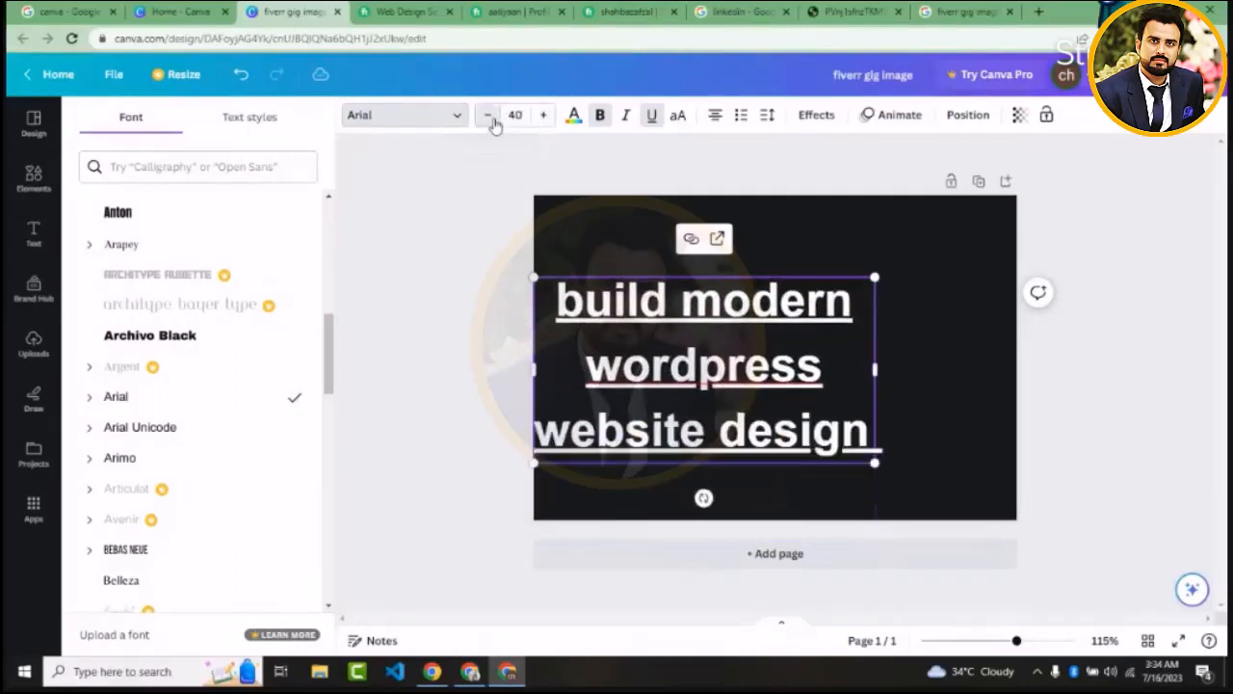
{"action": "left_click", "coordinate": [489, 116]}
{"action": "left_click", "coordinate": [490, 116]}
{"action": "left_click", "coordinate": [490, 116]}
{"action": "left_click", "coordinate": [489, 116]}
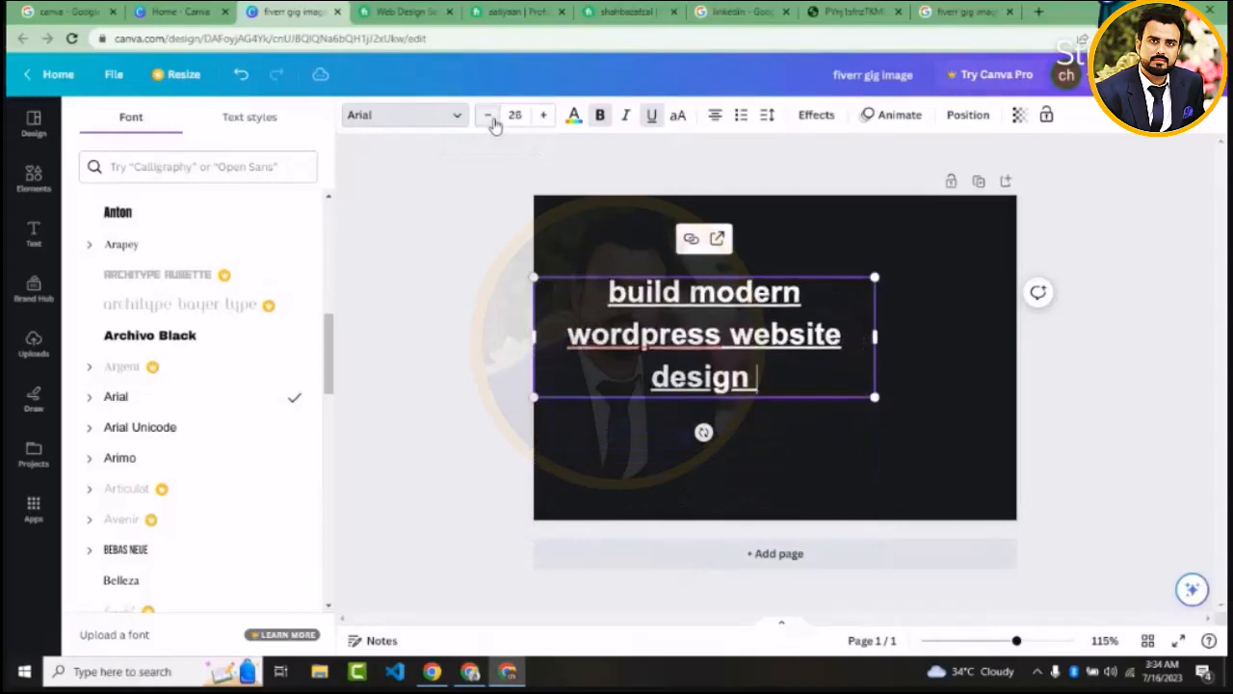
{"action": "left_click", "coordinate": [490, 116]}
{"action": "left_click", "coordinate": [489, 115]}
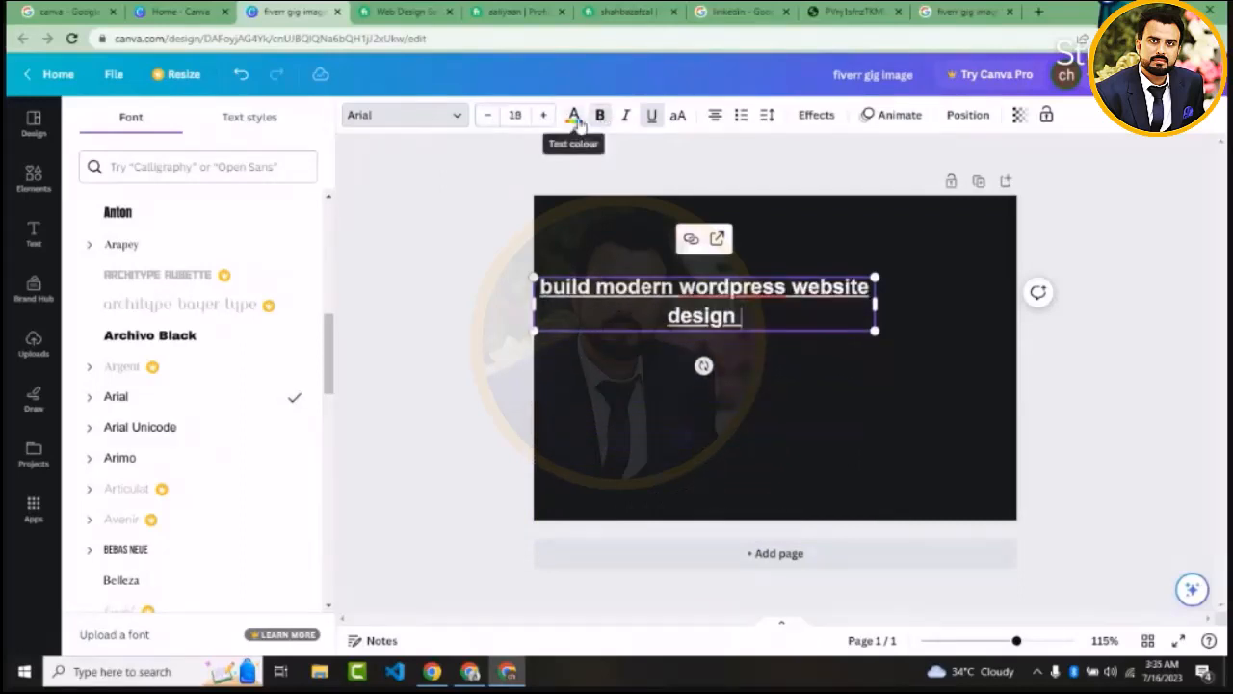
Try light gray as the text colour, then colour the entire heading red and deselect it
{"action": "left_click", "coordinate": [574, 118]}
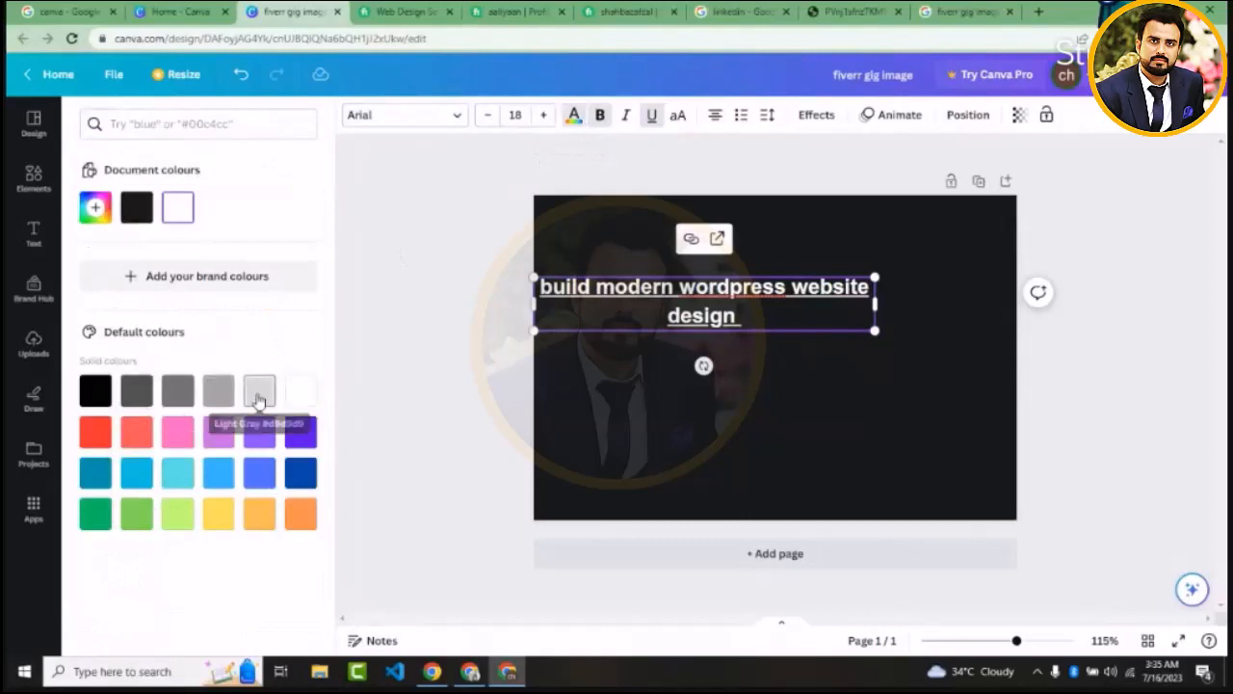
{"action": "left_click", "coordinate": [259, 395]}
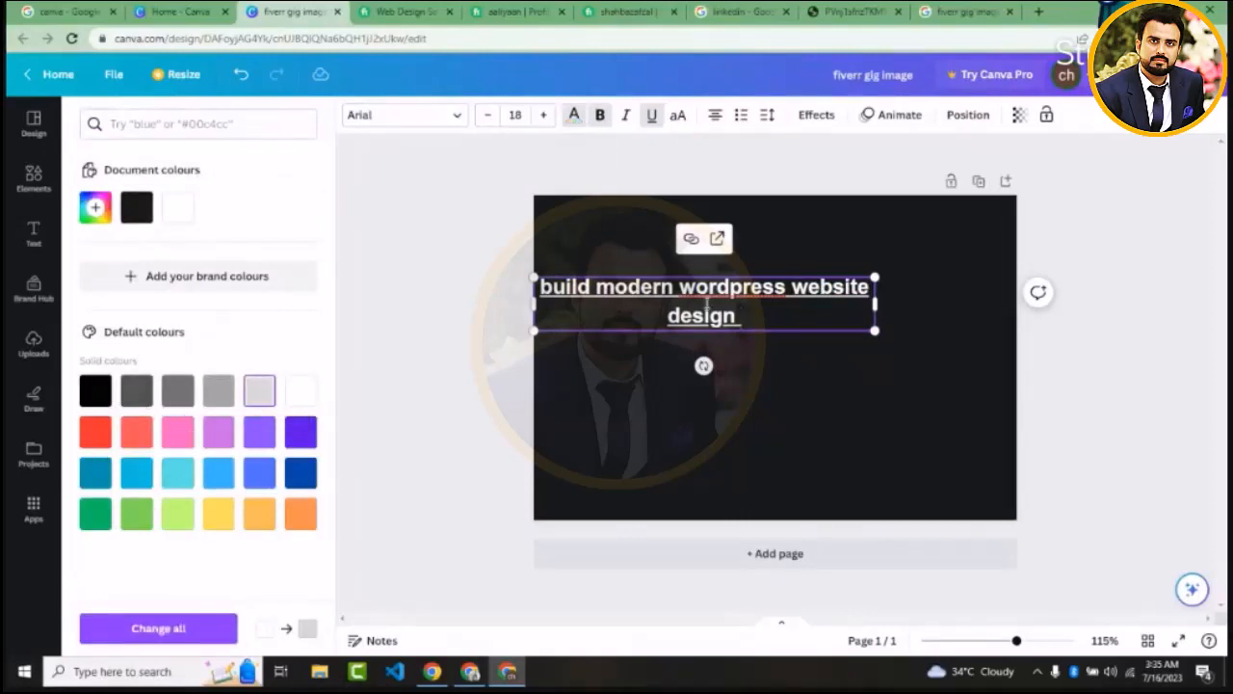
{"action": "key", "text": "ctrl+a"}
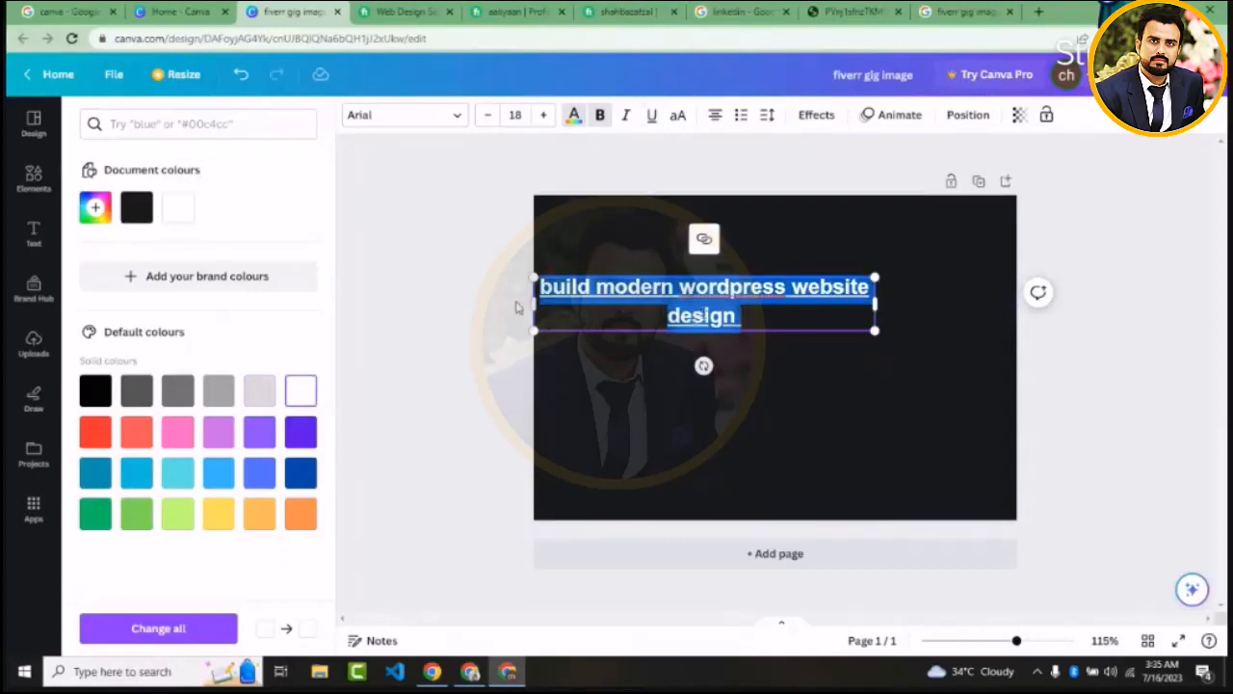
{"action": "left_click", "coordinate": [97, 435]}
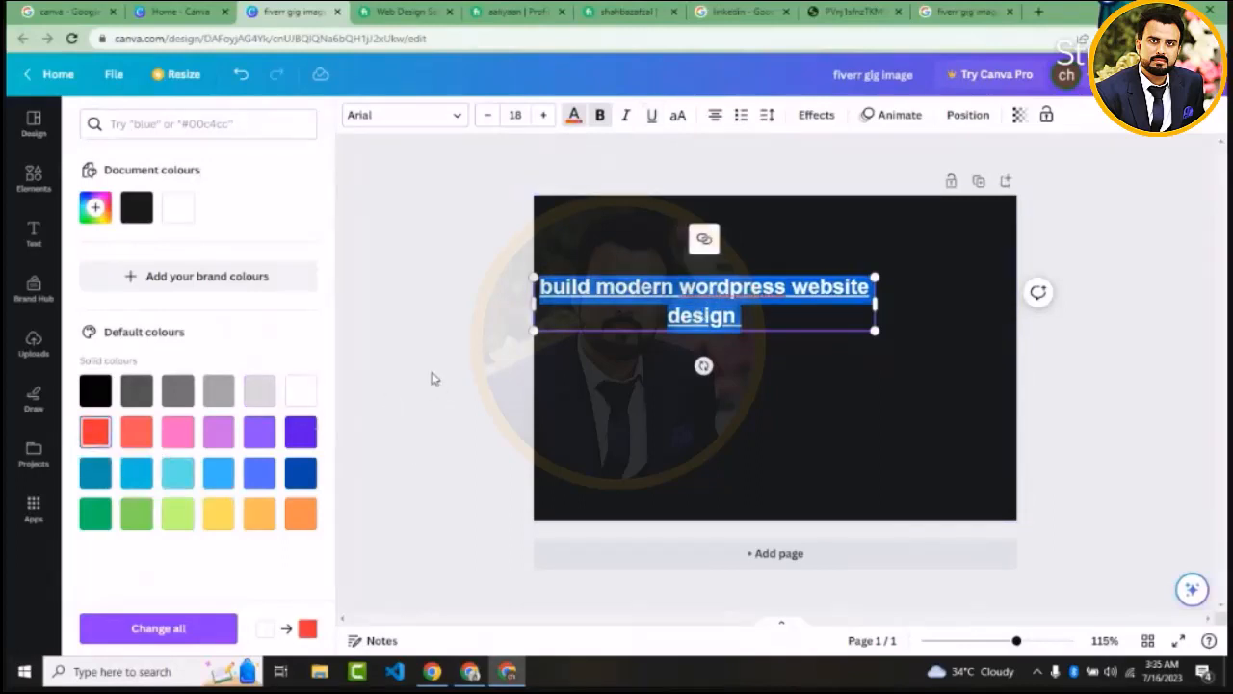
{"action": "left_click", "coordinate": [670, 292]}
{"action": "left_click", "coordinate": [479, 314]}
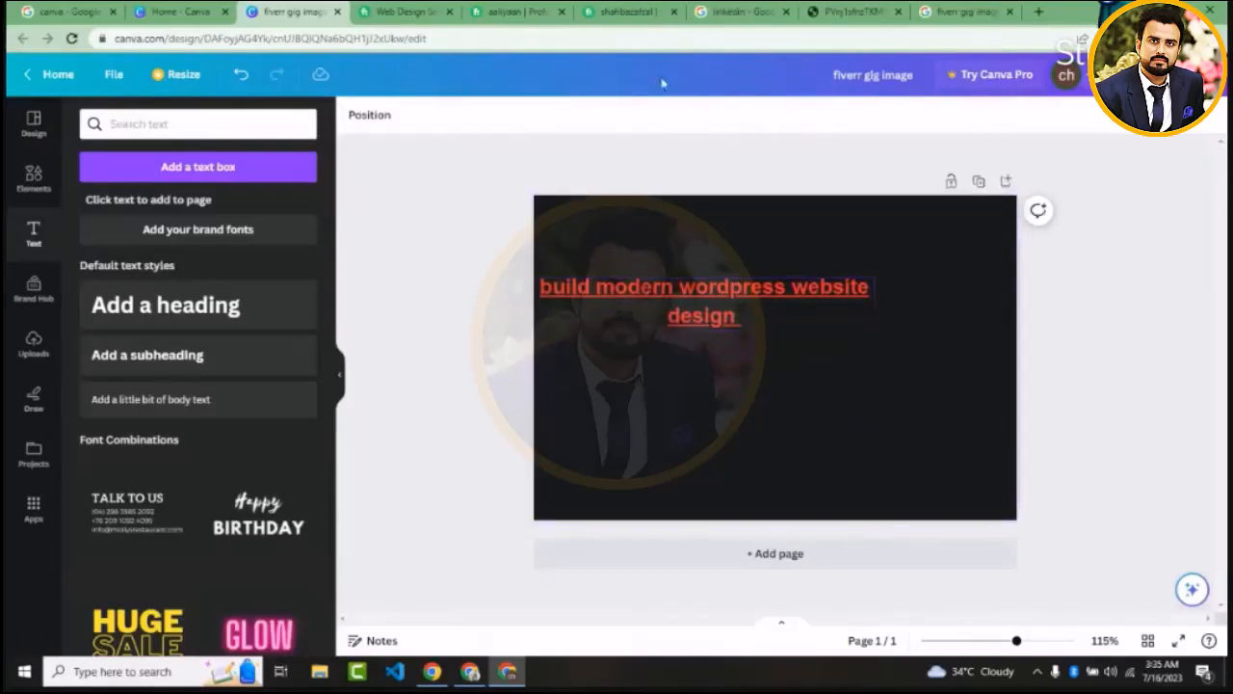
Make the red heading italic and remove its underline
{"action": "left_click", "coordinate": [686, 292]}
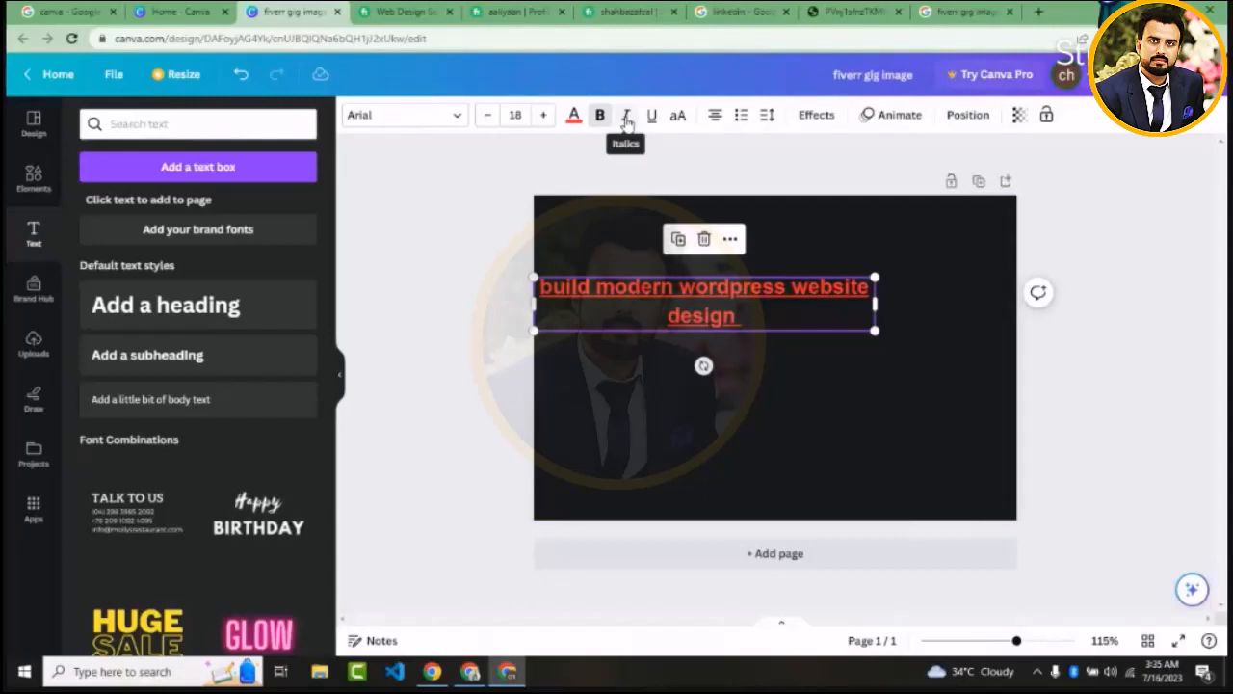
{"action": "left_click", "coordinate": [626, 116]}
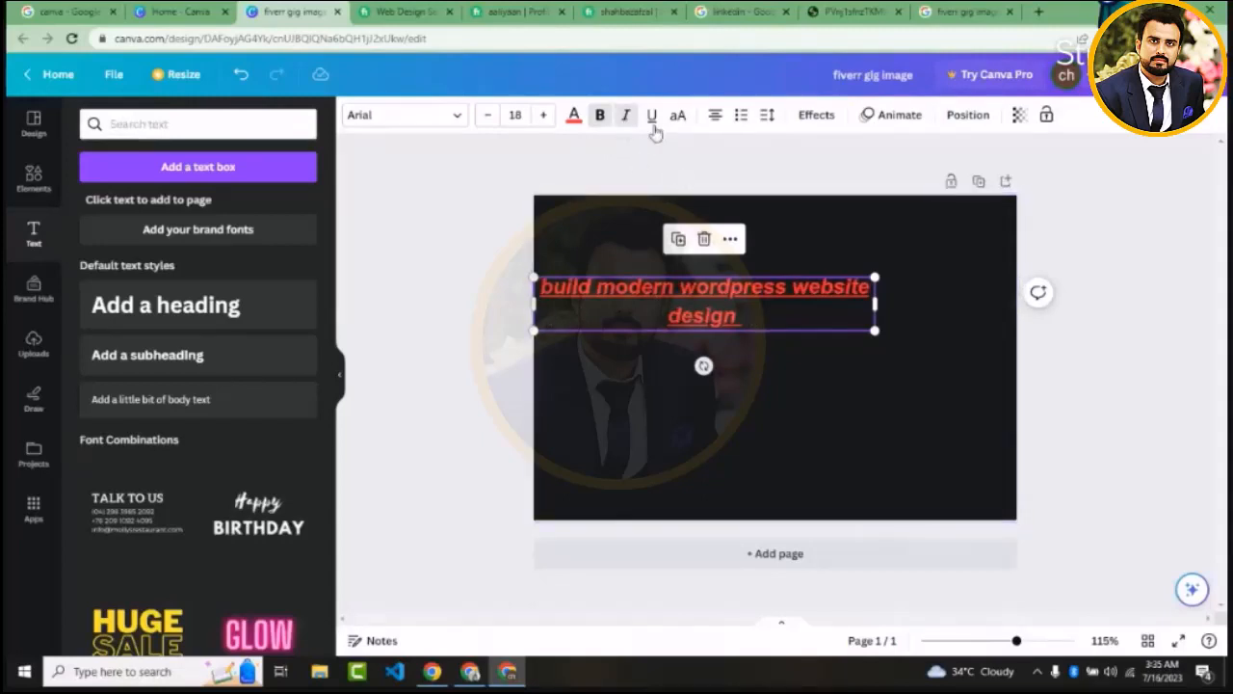
{"action": "left_click", "coordinate": [652, 122]}
{"action": "left_click", "coordinate": [652, 122]}
{"action": "left_click", "coordinate": [653, 122]}
{"action": "left_click", "coordinate": [653, 122]}
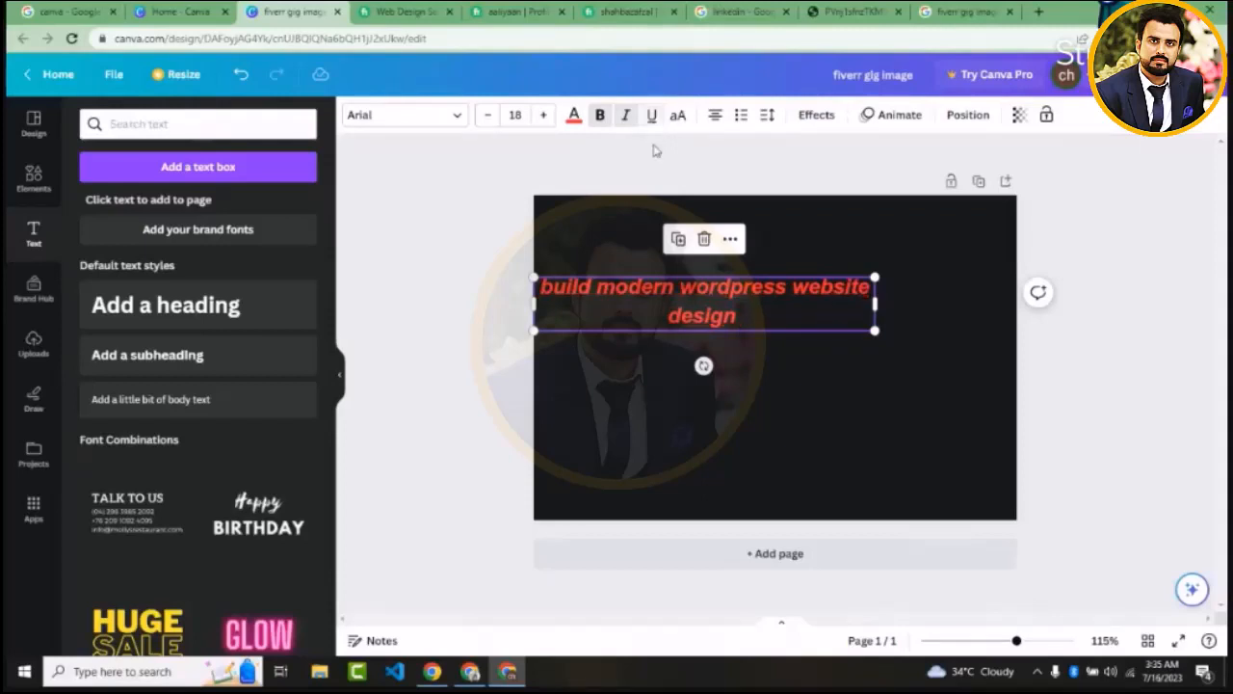
{"action": "left_click", "coordinate": [607, 199]}
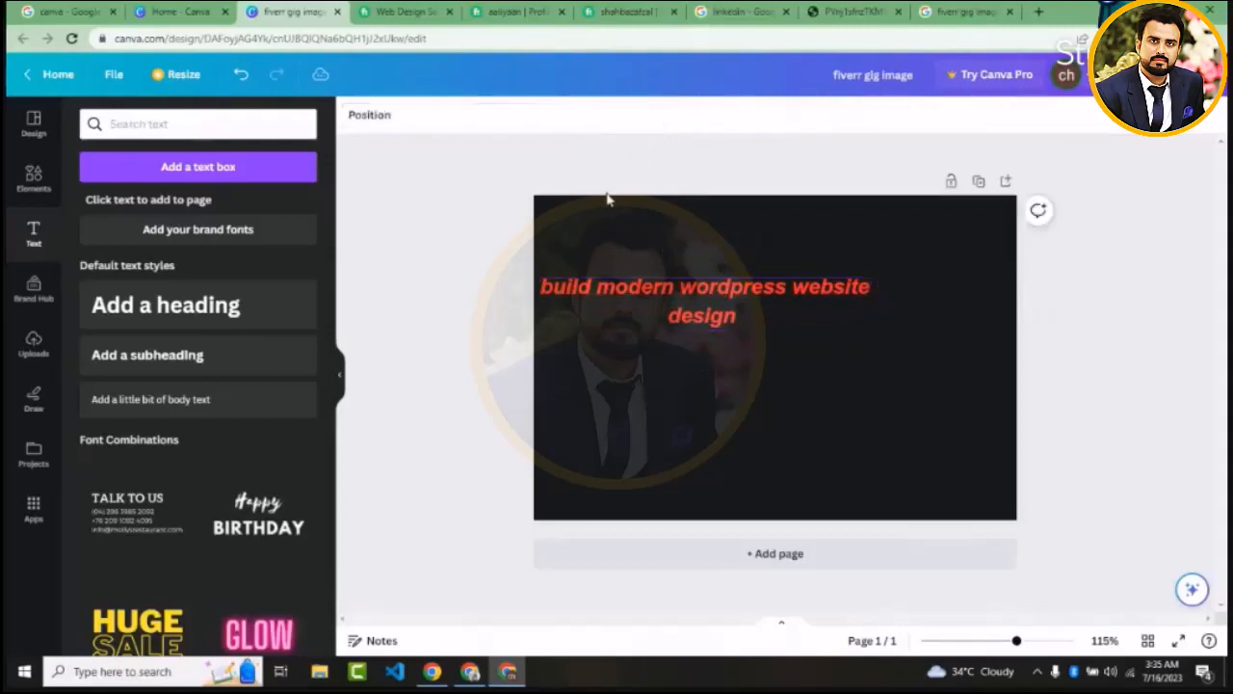
Move the heading slightly right and down on the page, and set its text in uppercase
{"action": "left_click", "coordinate": [669, 287]}
{"action": "left_click_drag", "start_coordinate": [669, 287], "coordinate": [722, 296]}
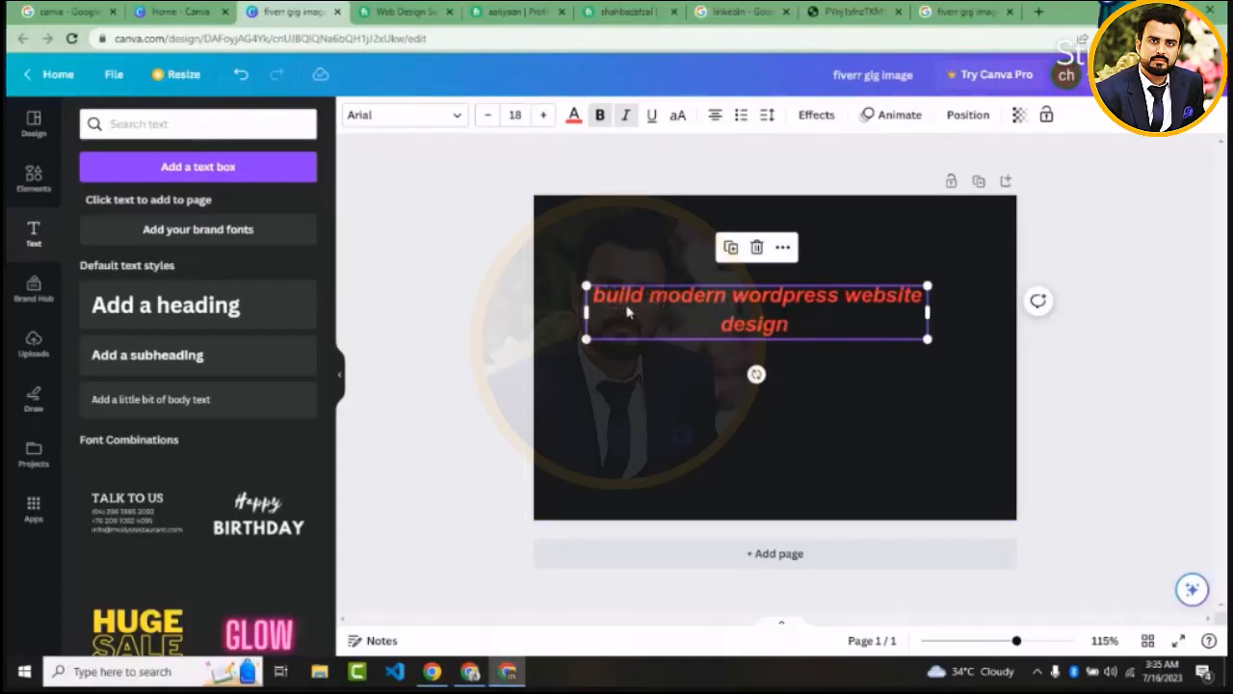
{"action": "left_click", "coordinate": [679, 118]}
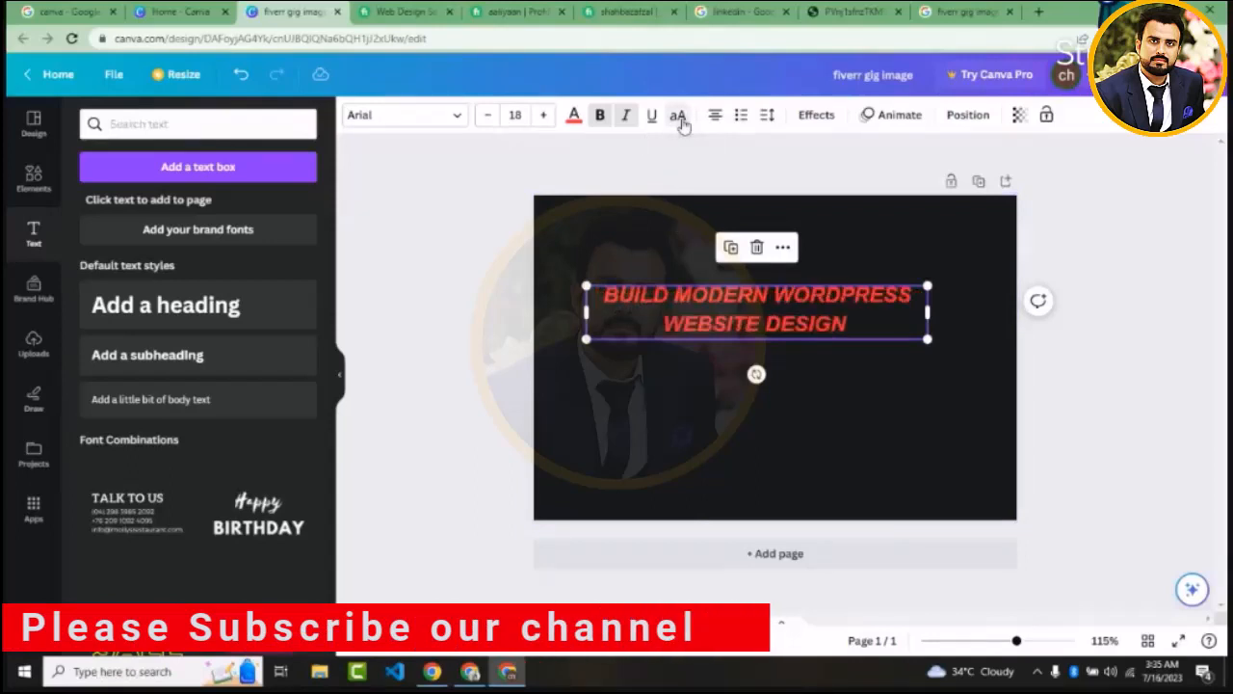
{"action": "left_click", "coordinate": [679, 117]}
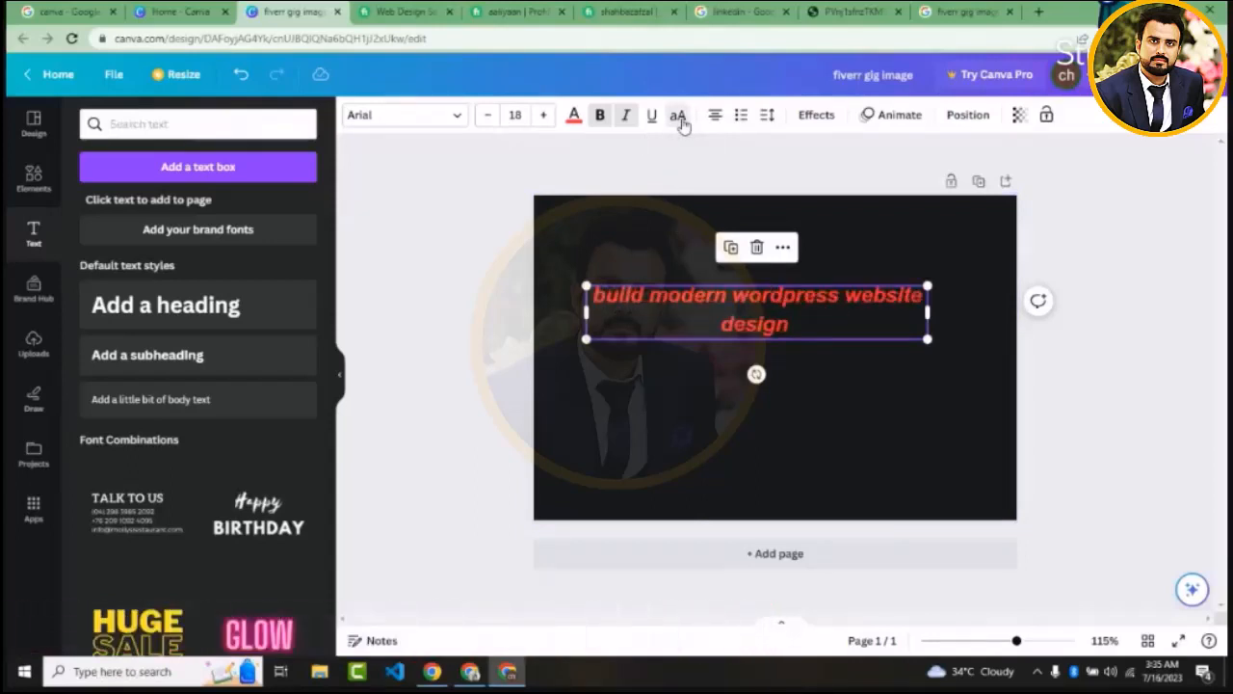
{"action": "left_click", "coordinate": [679, 117]}
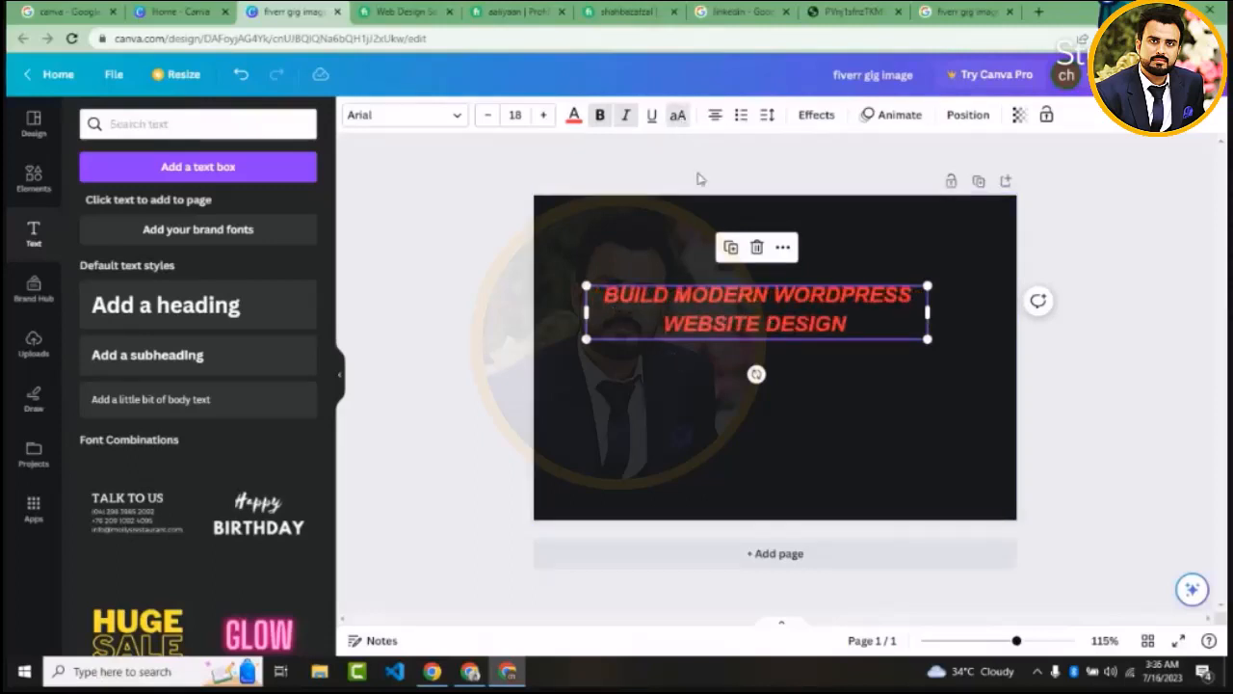
{"action": "left_click", "coordinate": [678, 116]}
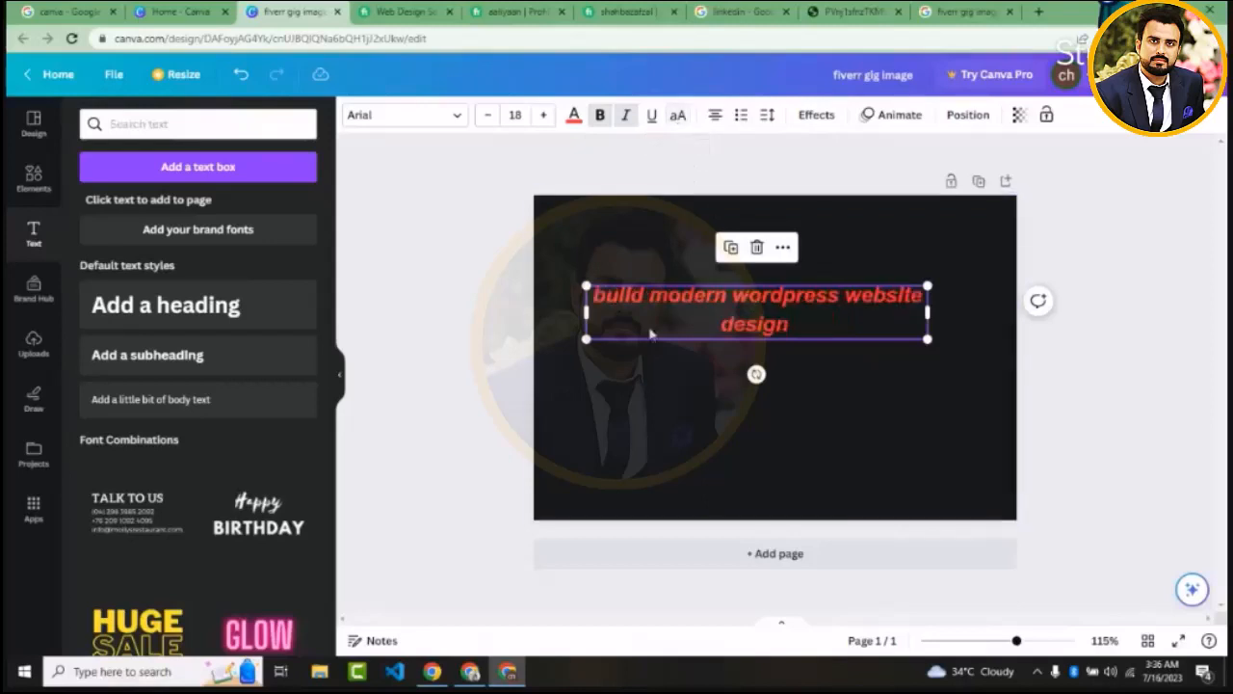
{"action": "left_click", "coordinate": [678, 116]}
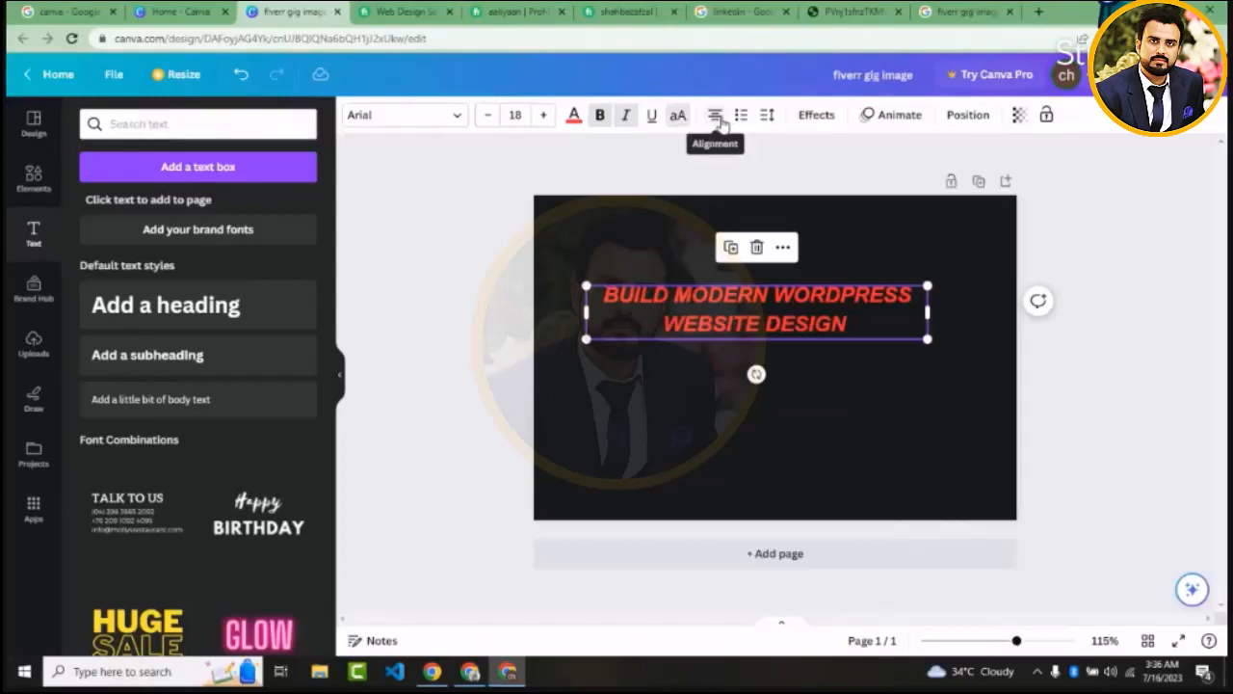
Try left, justified and right alignment on the heading text, and return it to centred
{"action": "left_click", "coordinate": [716, 117]}
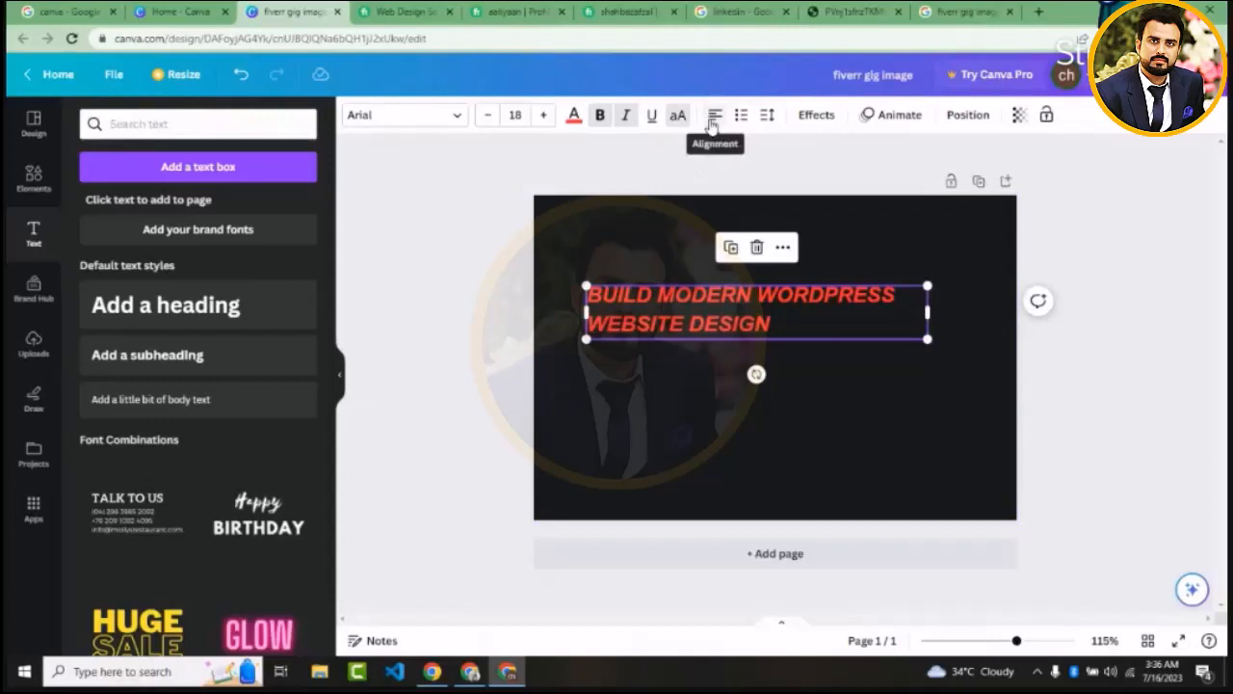
{"action": "left_click", "coordinate": [711, 117]}
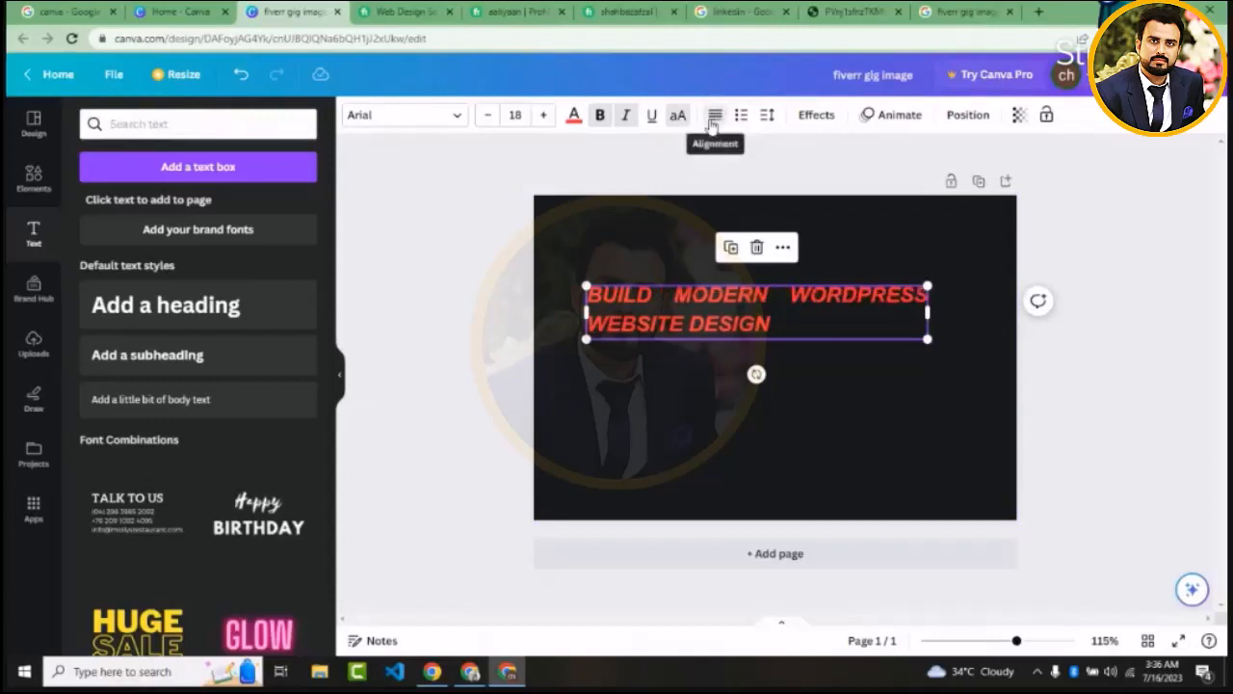
{"action": "left_click", "coordinate": [712, 117]}
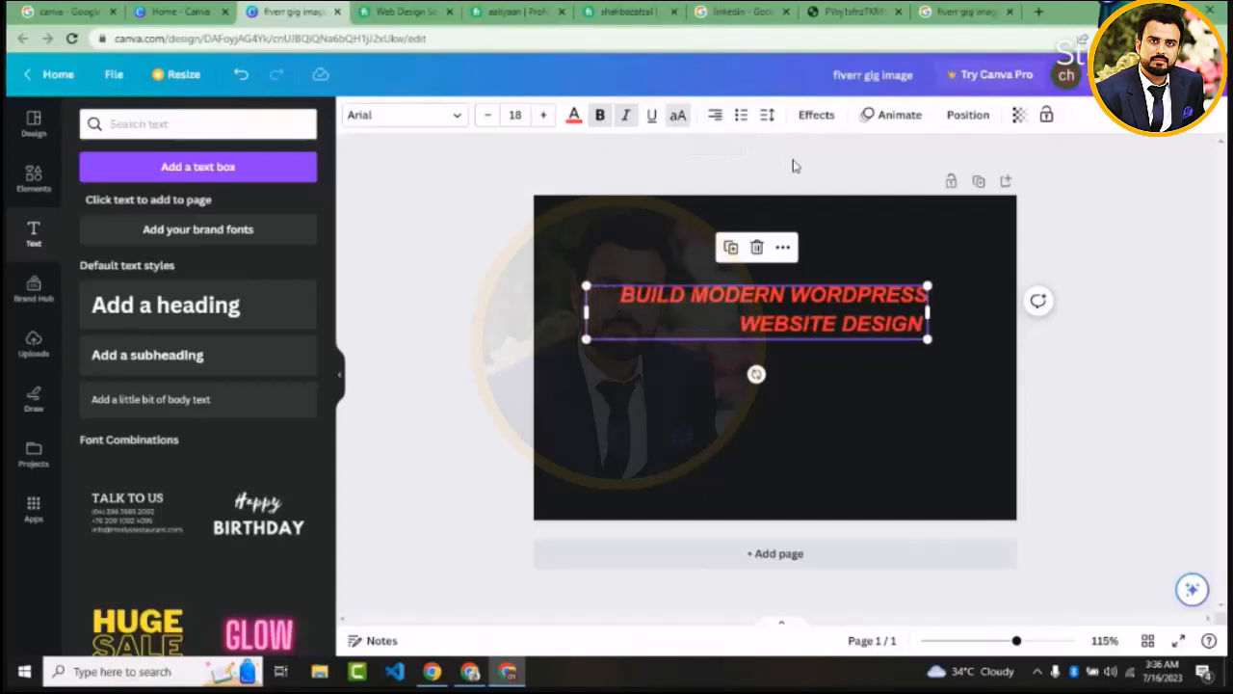
{"action": "left_click", "coordinate": [716, 120]}
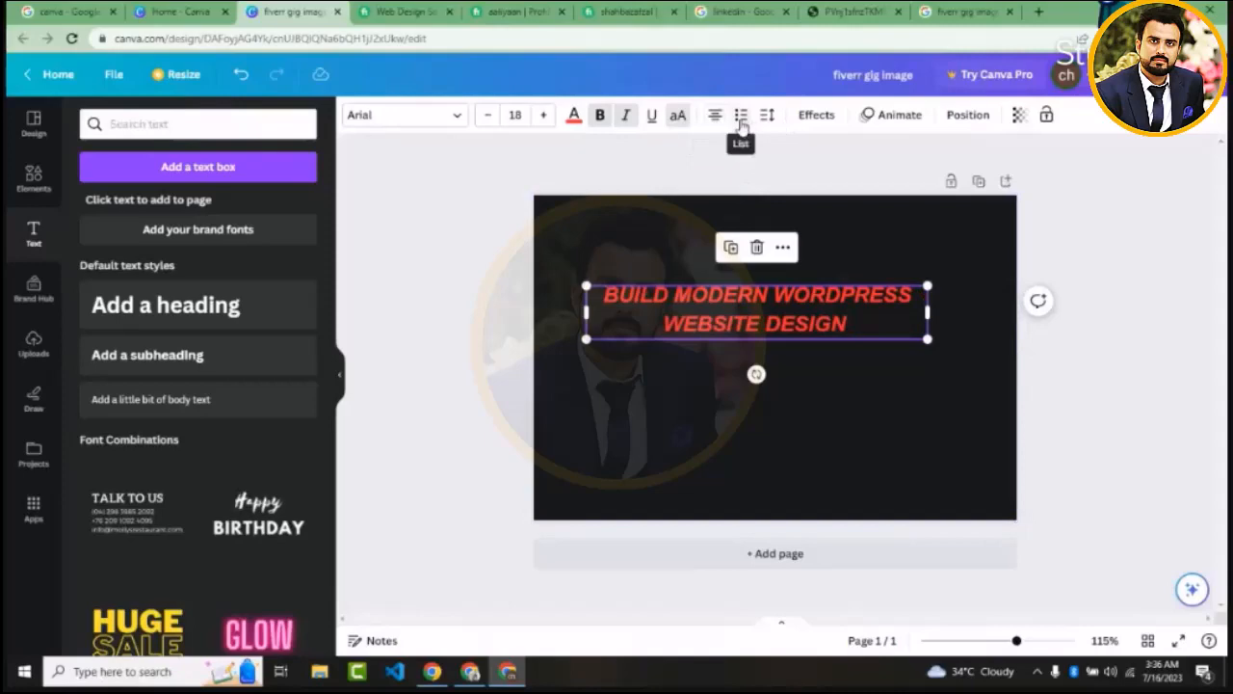
Switch to the Fiverr web design listing and open the "I will create professional responsive wordpress landing page design" gig in a new browser tab
{"action": "left_click", "coordinate": [490, 262]}
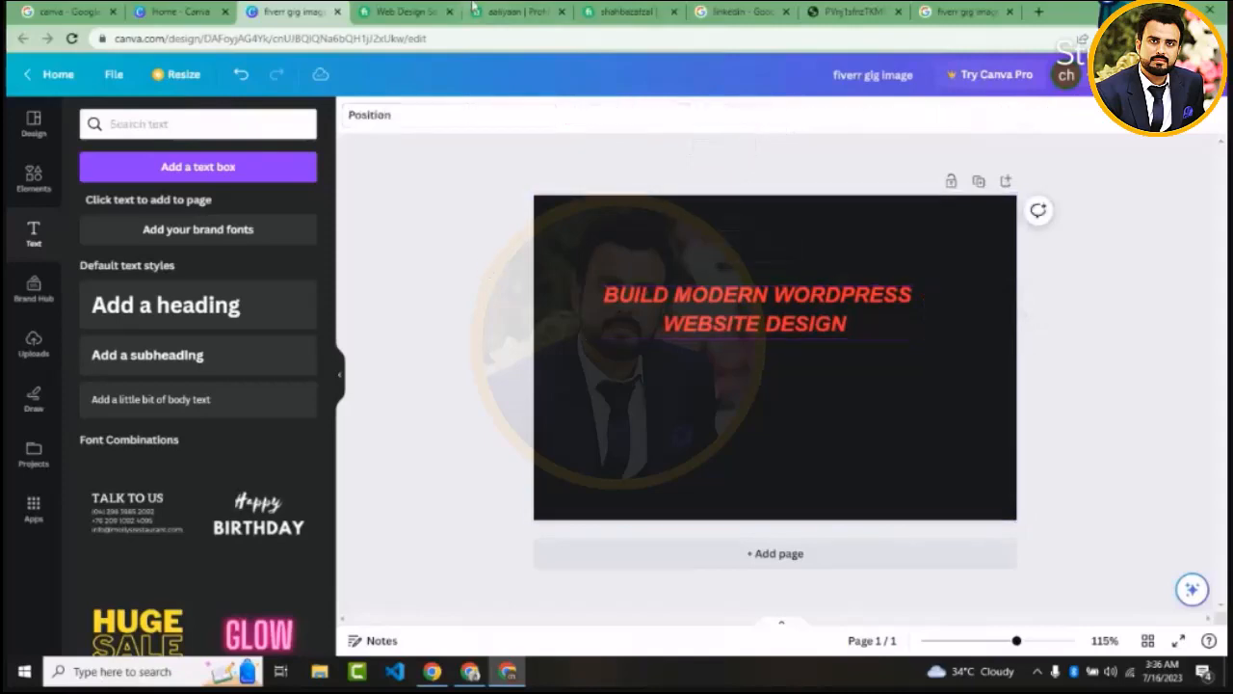
{"action": "left_click", "coordinate": [404, 11]}
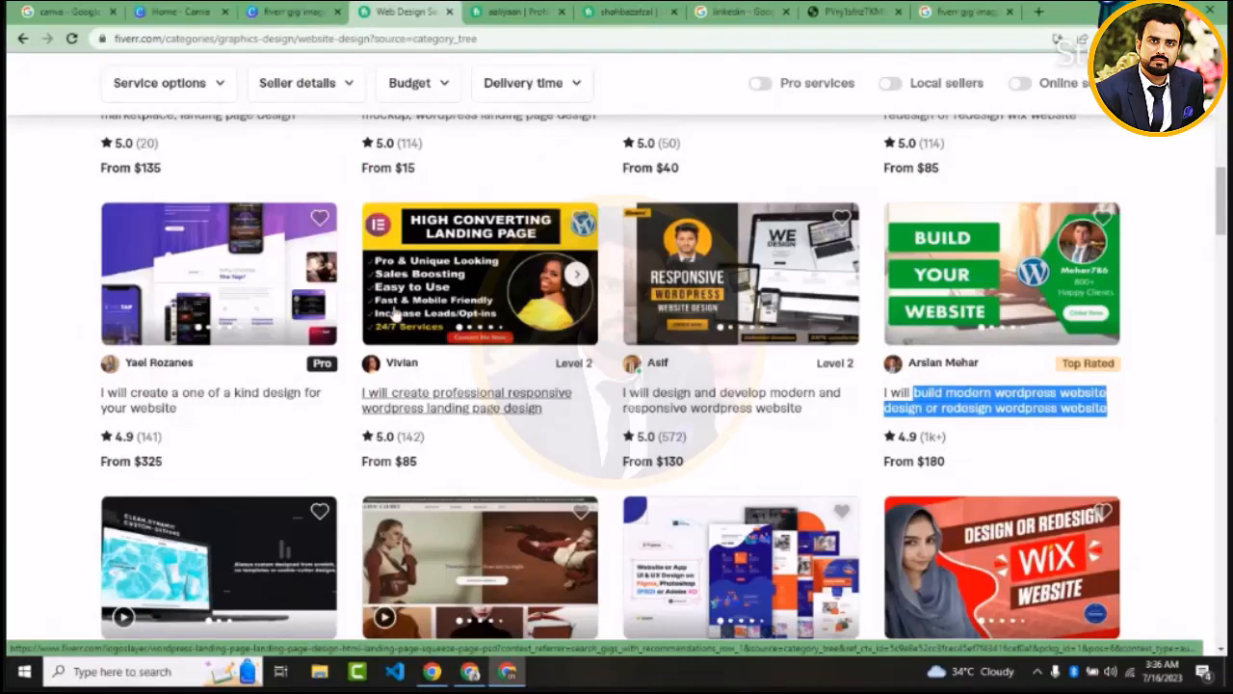
{"action": "right_click", "coordinate": [463, 408]}
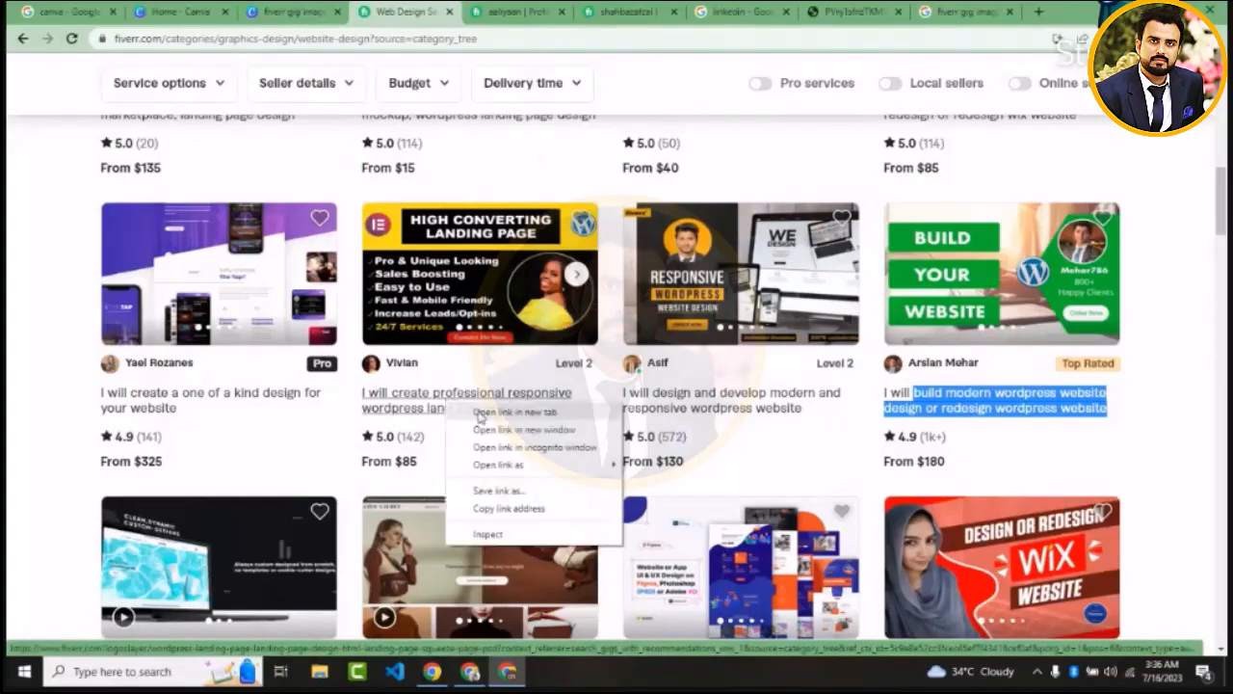
{"action": "left_click", "coordinate": [479, 412]}
{"action": "left_click", "coordinate": [462, 11]}
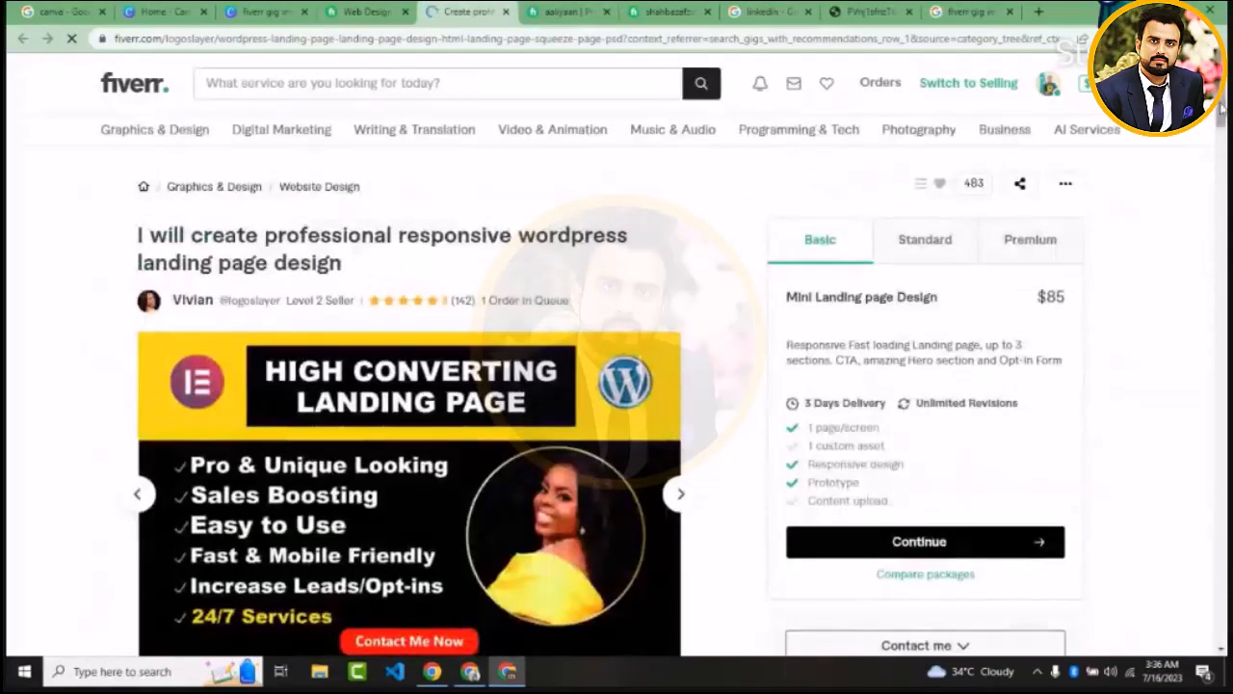
Copy the gig description's feature lines from "100% Satisfaction Guaranteed." through "Clean HTML and CSS code"
{"action": "left_click_drag", "start_coordinate": [1219, 111], "coordinate": [1220, 181]}
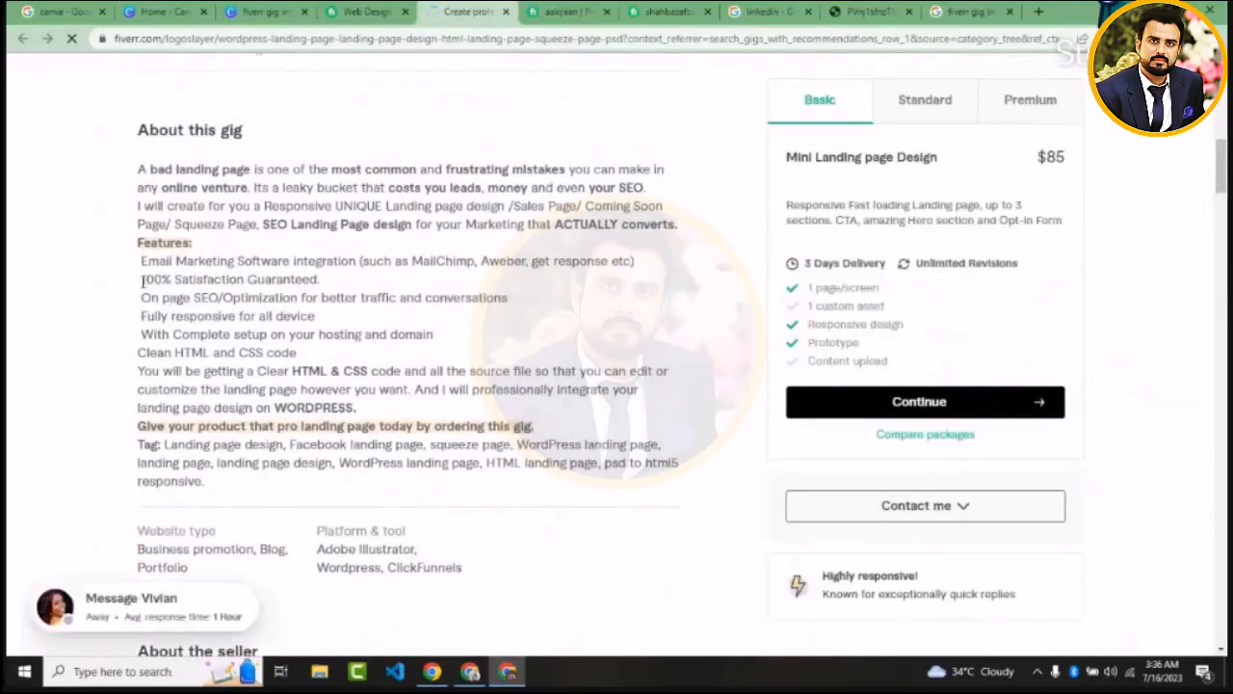
{"action": "left_click_drag", "start_coordinate": [142, 279], "coordinate": [268, 352]}
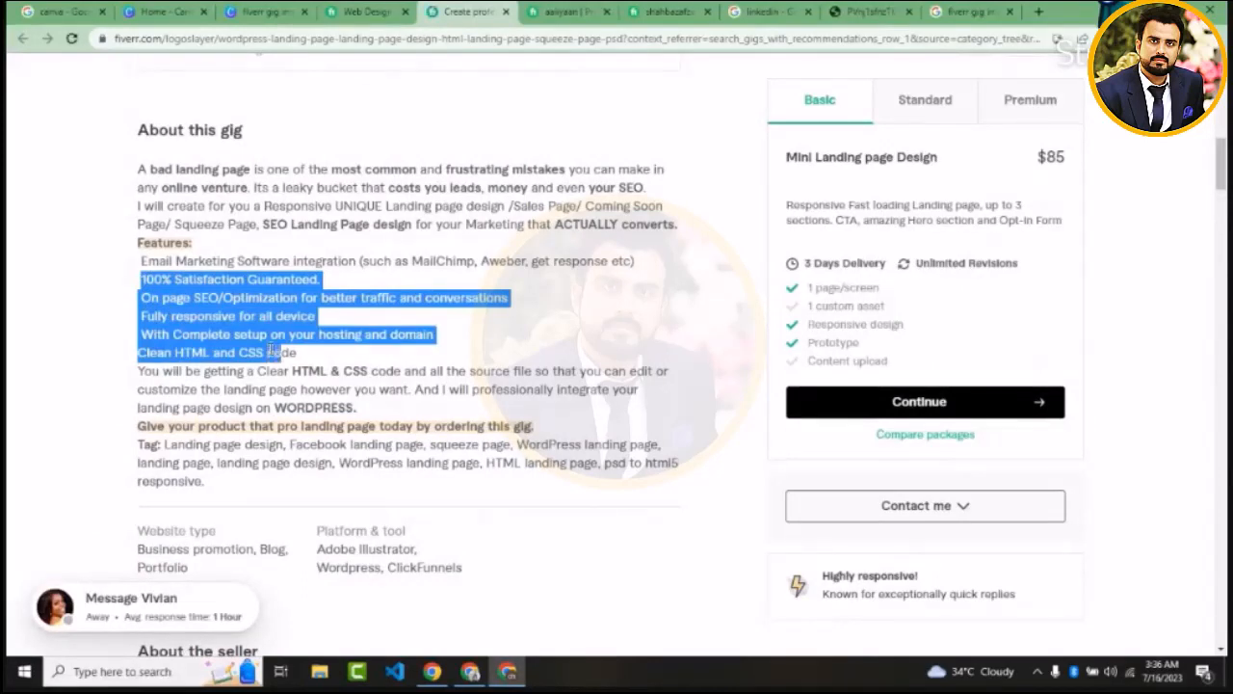
{"action": "left_click_drag", "start_coordinate": [271, 352], "coordinate": [271, 352]}
{"action": "key", "text": "ctrl+c"}
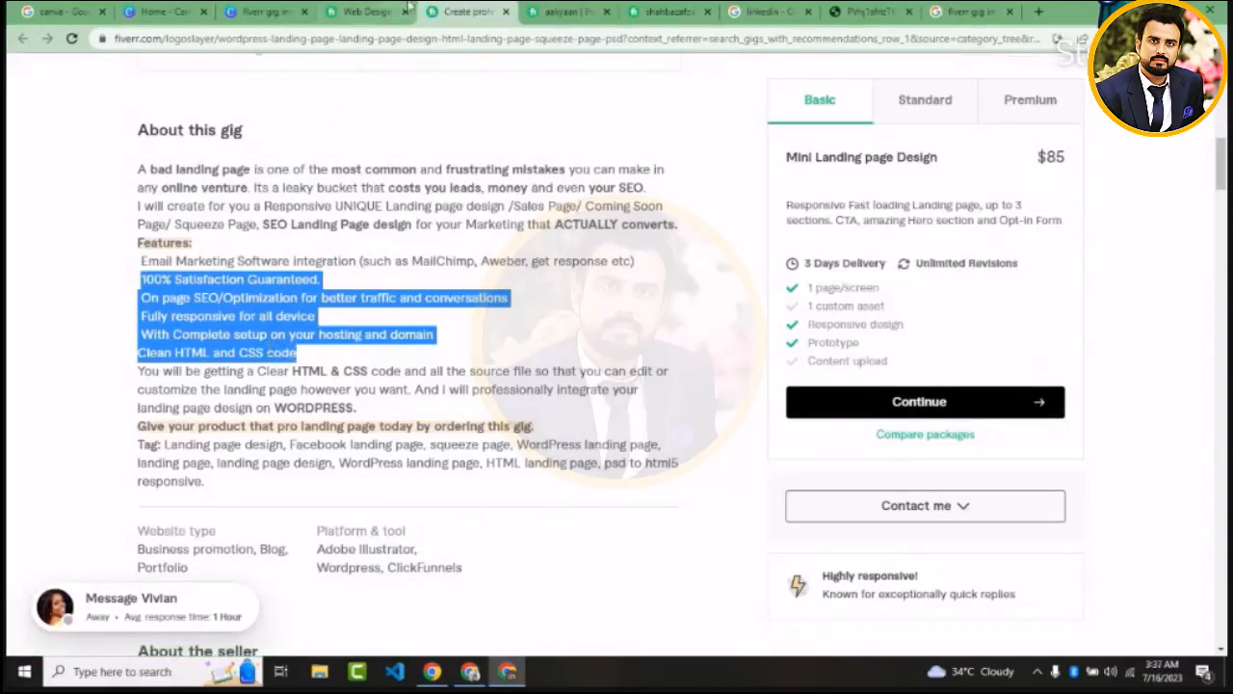
Return to the Canva gig image design and move the red heading up near the page's top edge
{"action": "left_click", "coordinate": [262, 12]}
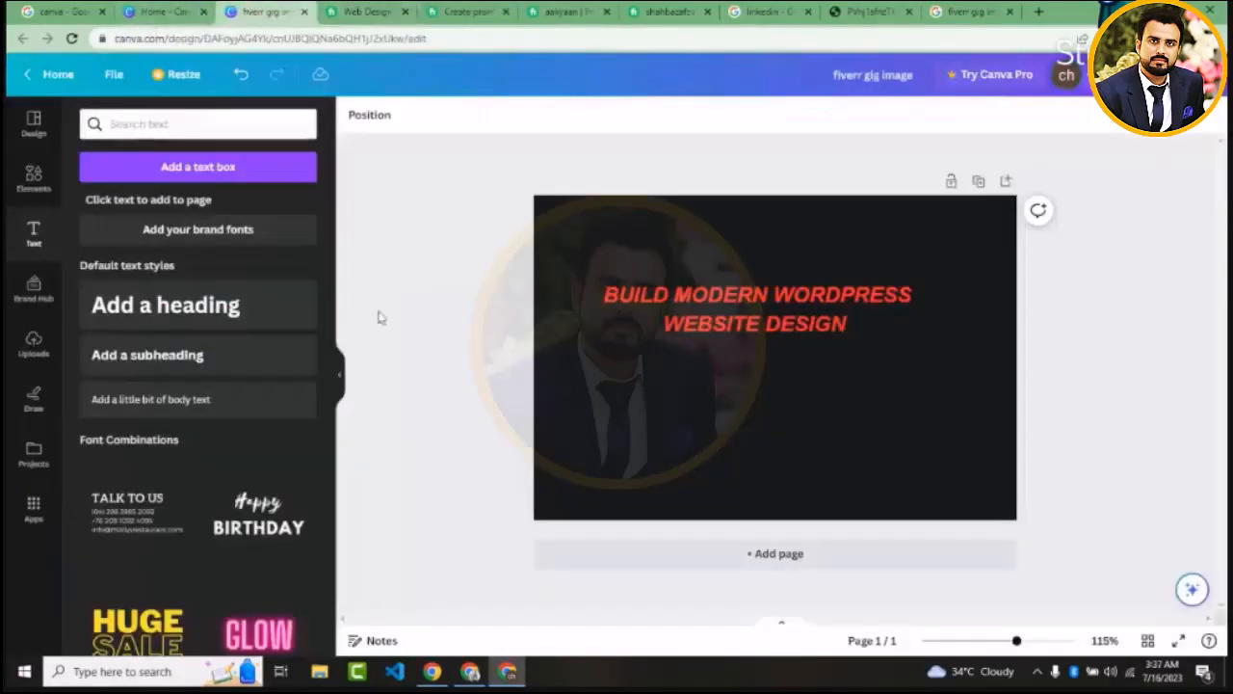
{"action": "left_click_drag", "start_coordinate": [786, 293], "coordinate": [766, 231]}
{"action": "left_click", "coordinate": [462, 289]}
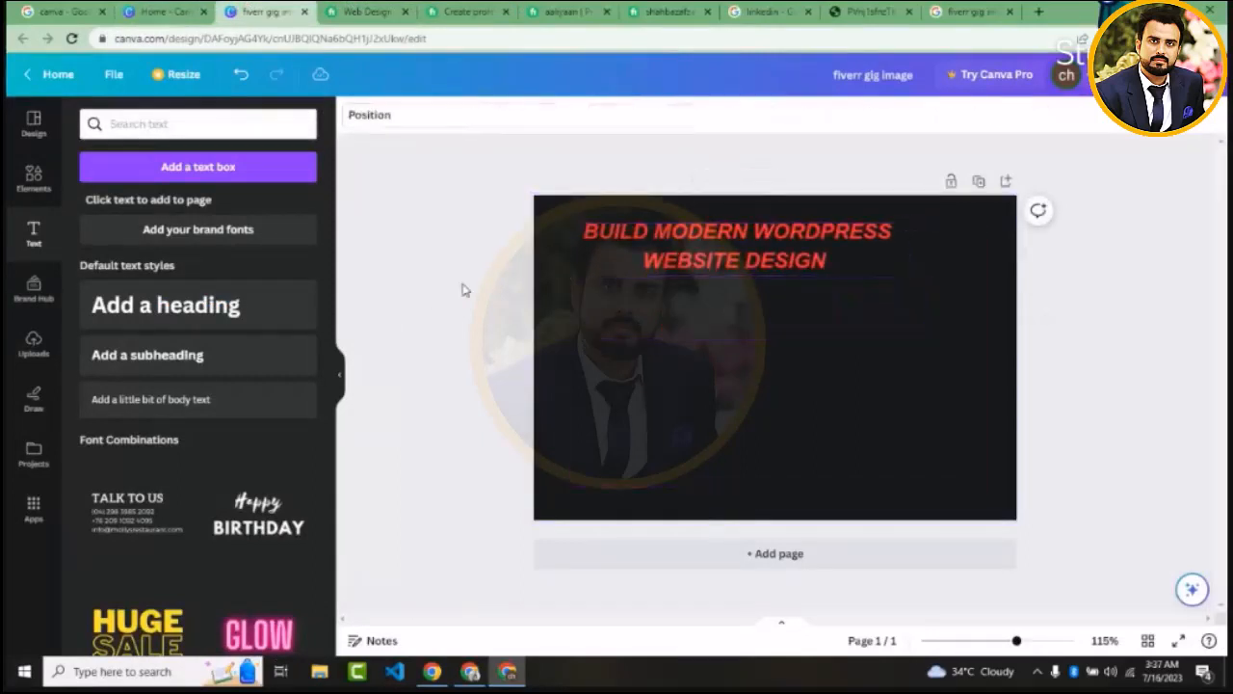
Add a subheading to the page and replace its placeholder text with the copied feature lines
{"action": "left_click", "coordinate": [185, 357]}
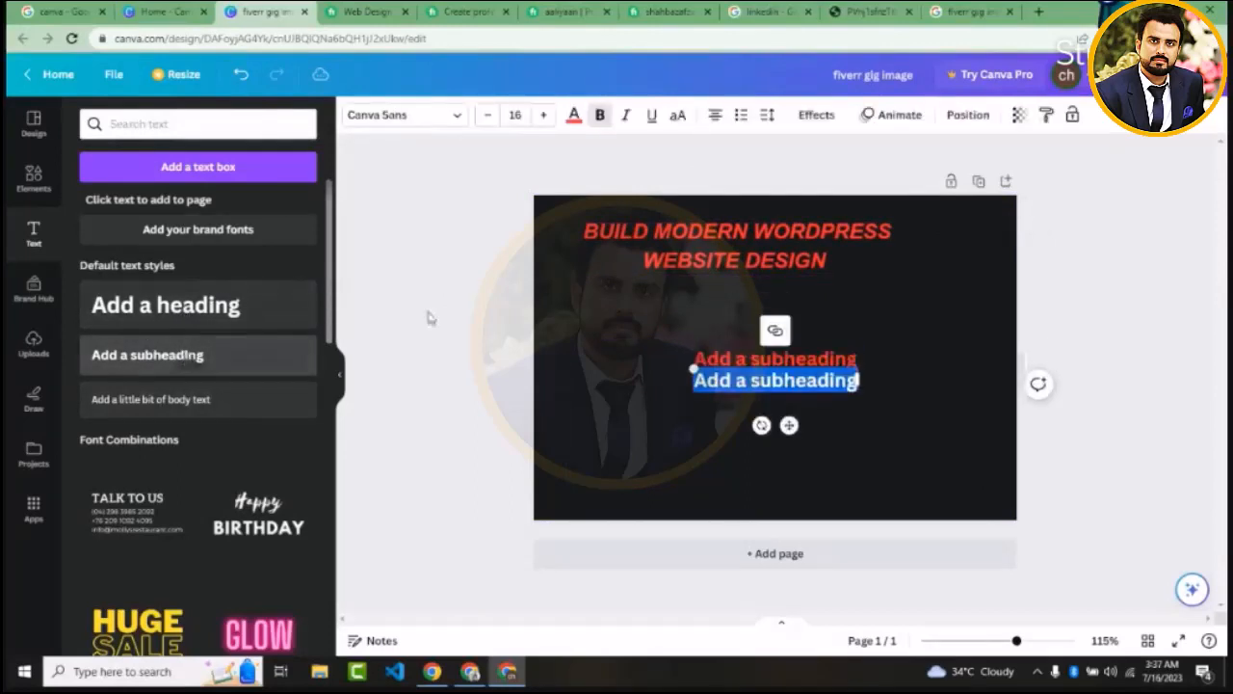
{"action": "key", "text": "BackSpace"}
{"action": "left_click", "coordinate": [898, 439]}
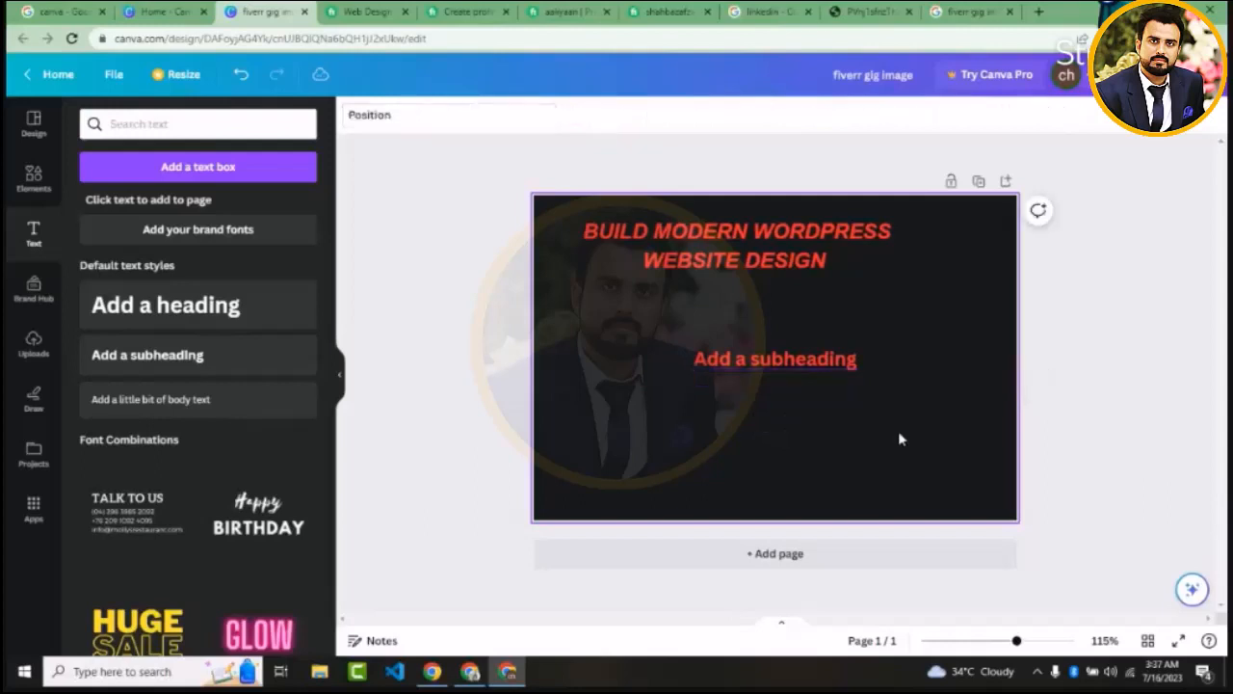
{"action": "double_click", "coordinate": [810, 360]}
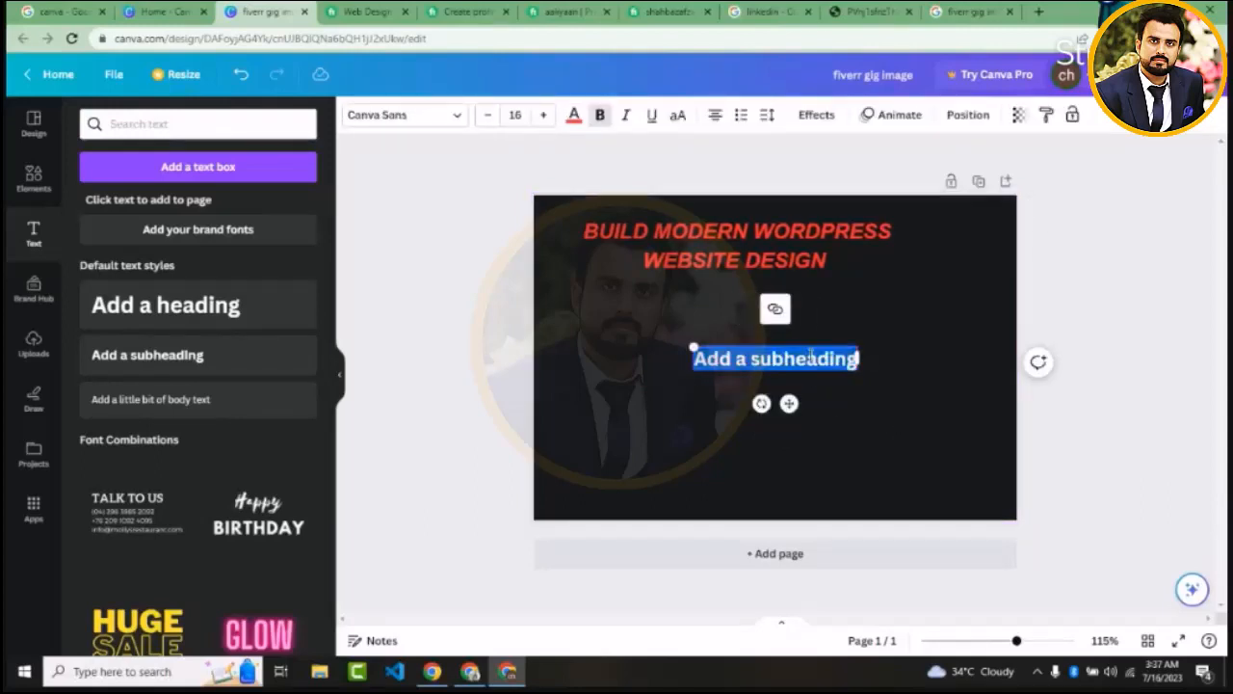
{"action": "key", "text": "ctrl+v"}
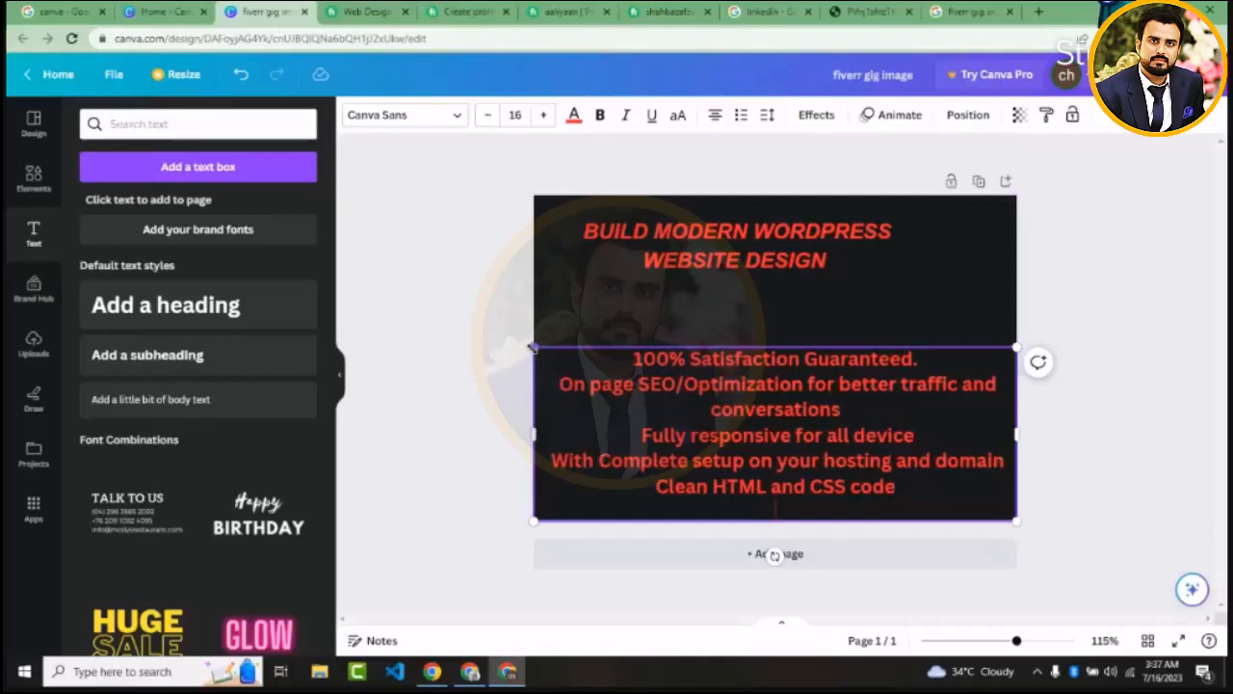
Scale the feature text down to font size 11 and place it just below the heading
{"action": "left_click_drag", "start_coordinate": [531, 346], "coordinate": [681, 399]}
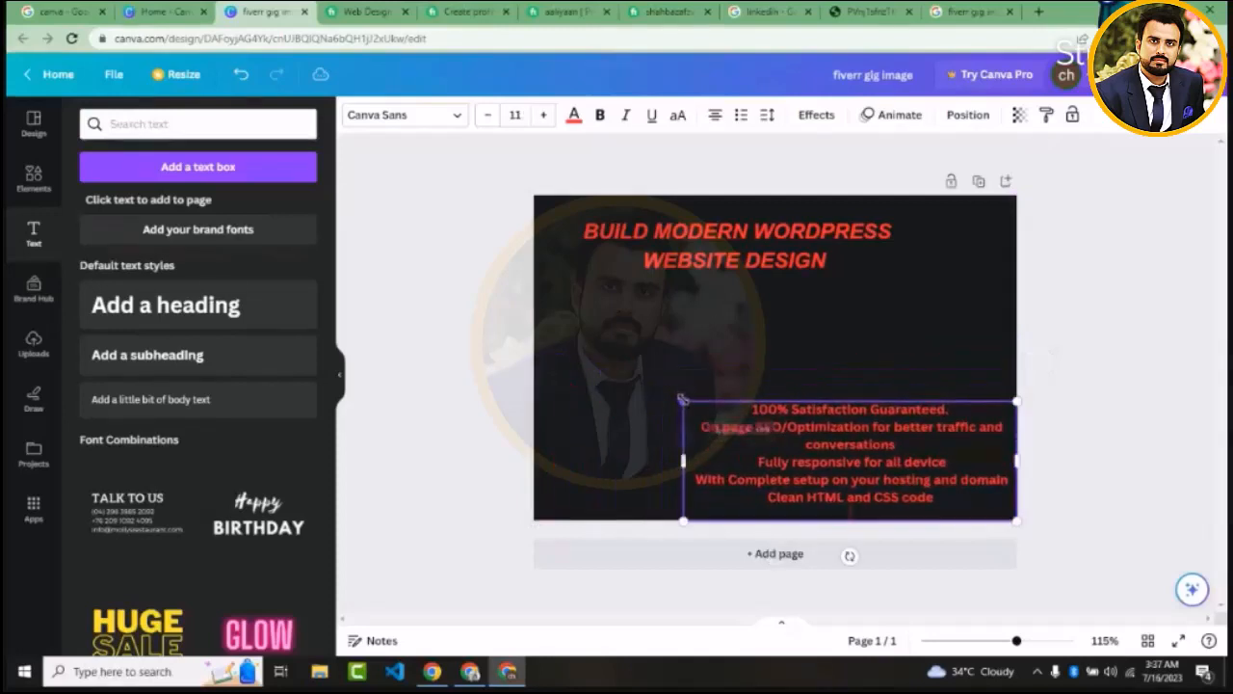
{"action": "left_click", "coordinate": [780, 381]}
{"action": "left_click_drag", "start_coordinate": [812, 446], "coordinate": [694, 342]}
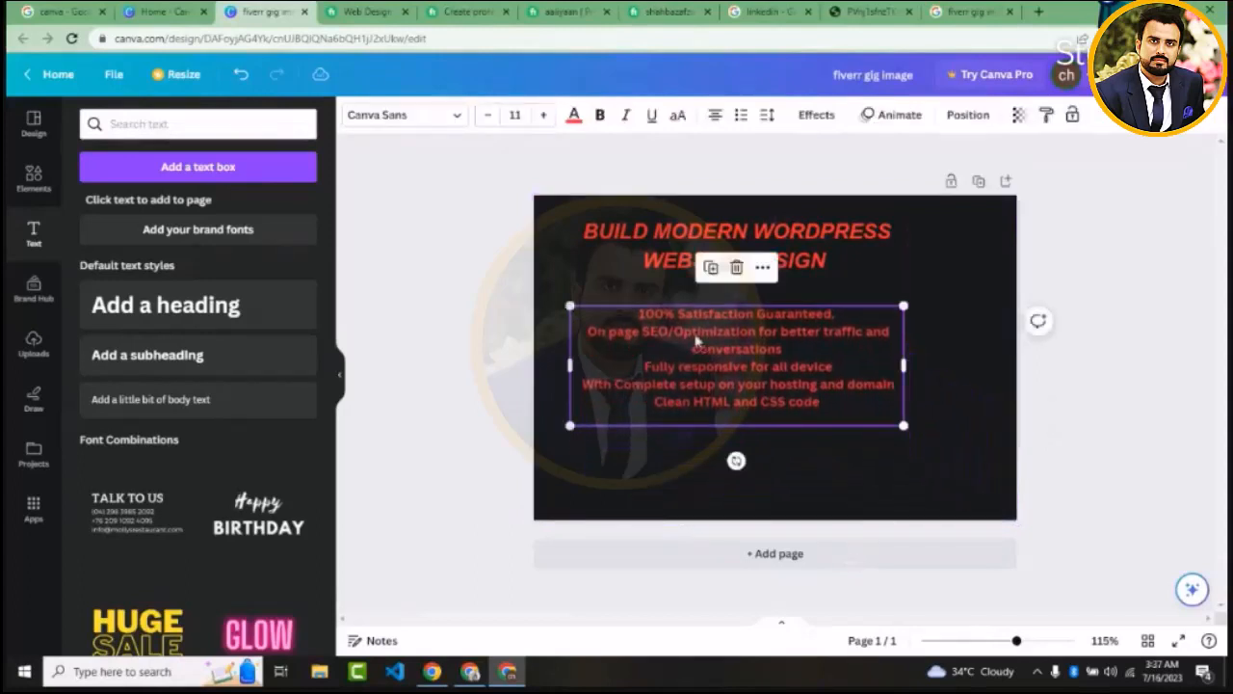
Left-align the feature text, turn it into a bulleted list and remove the empty last bullet
{"action": "left_click", "coordinate": [716, 115]}
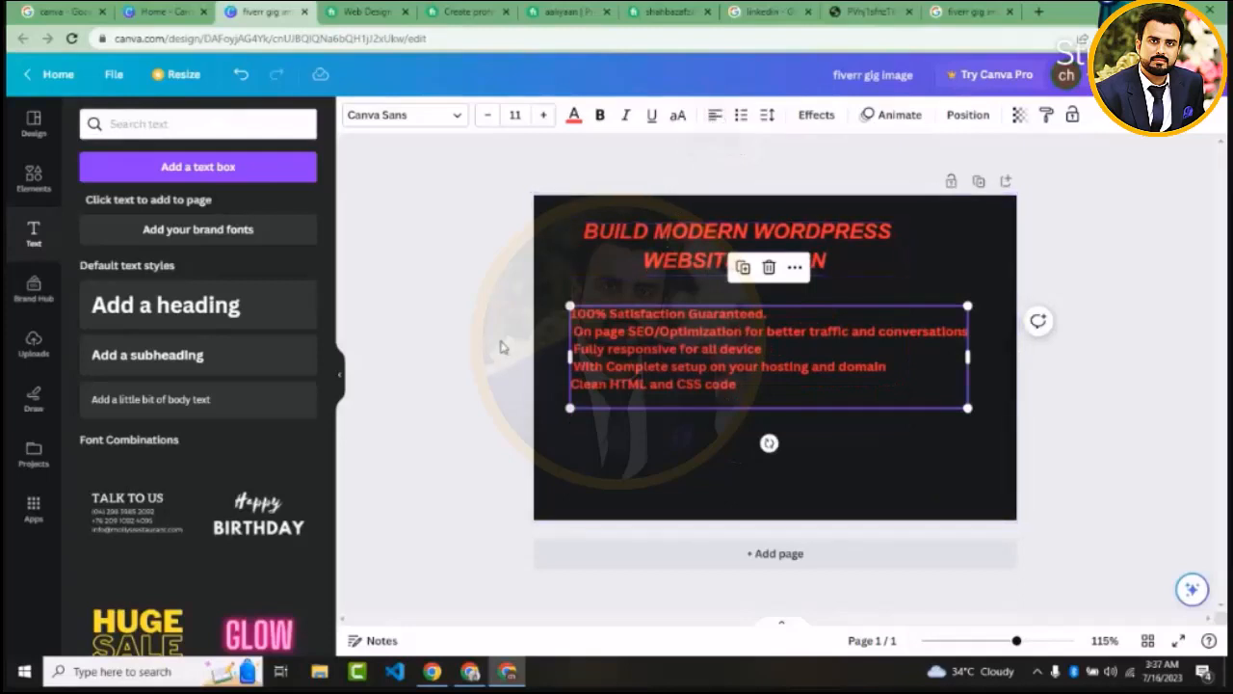
{"action": "left_click", "coordinate": [739, 120]}
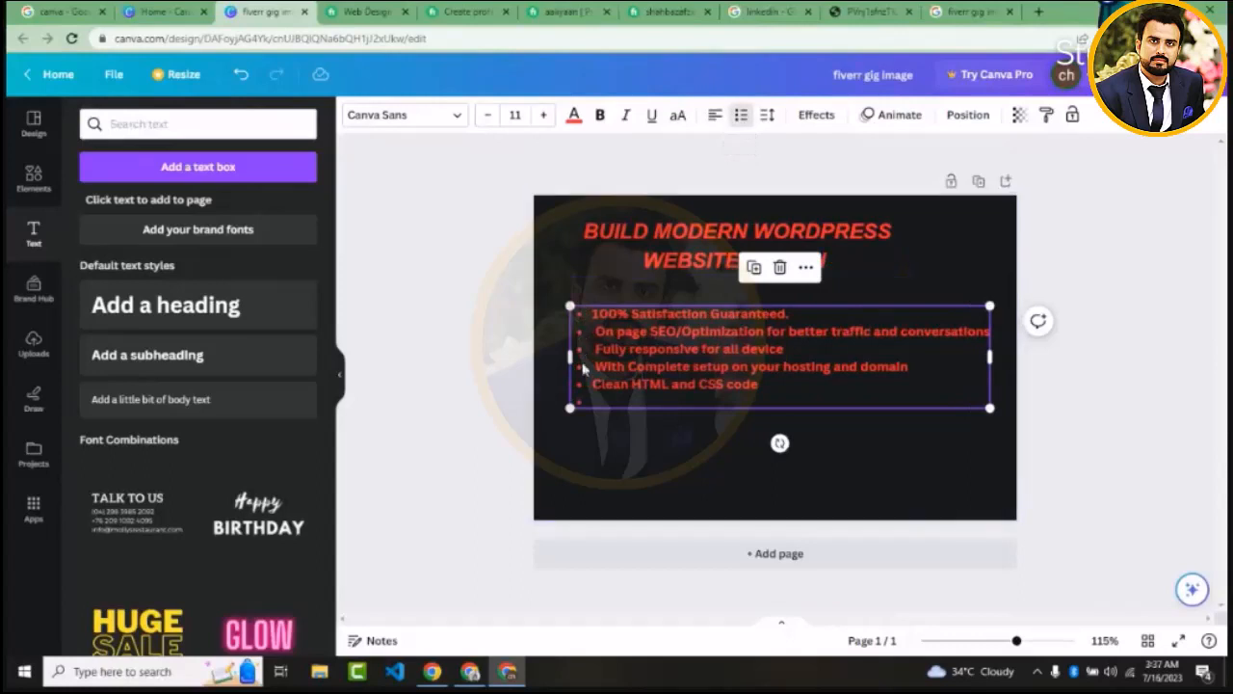
{"action": "left_click", "coordinate": [584, 401]}
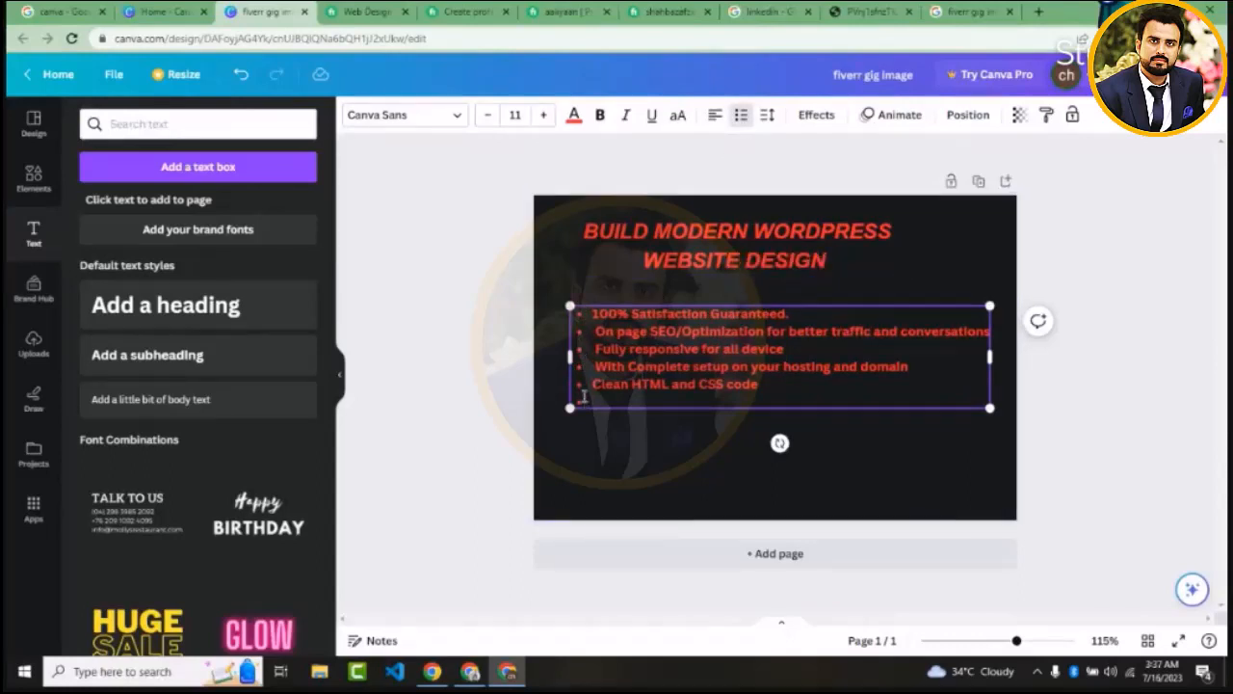
{"action": "key", "text": "BackSpace"}
{"action": "key", "text": "BackSpace"}
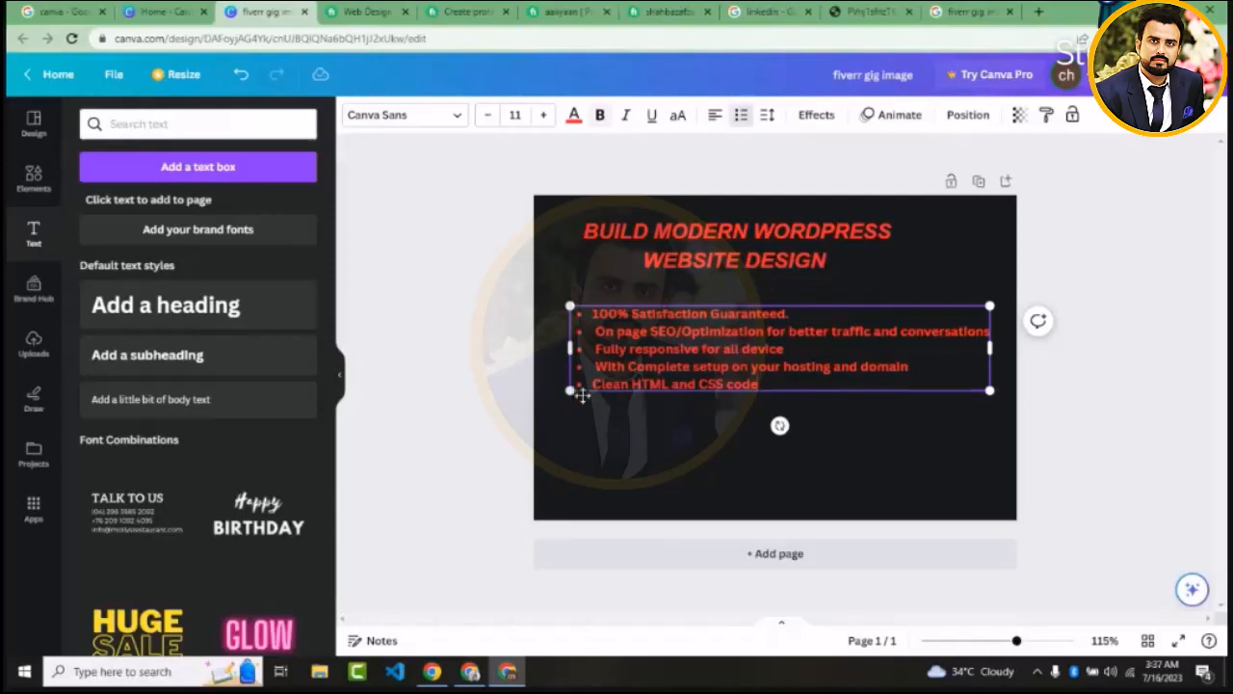
{"action": "left_click", "coordinate": [501, 390]}
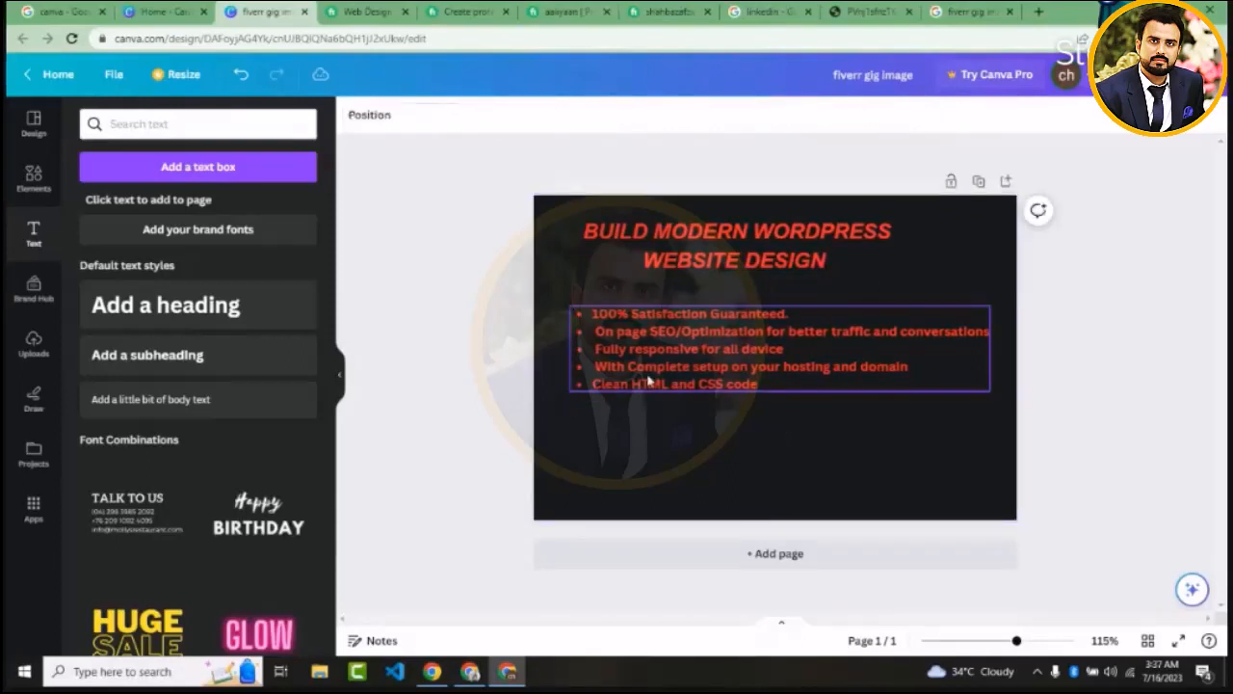
Nudge the bulleted feature list slightly up and left, and colour its text white
{"action": "left_click_drag", "start_coordinate": [649, 376], "coordinate": [640, 369]}
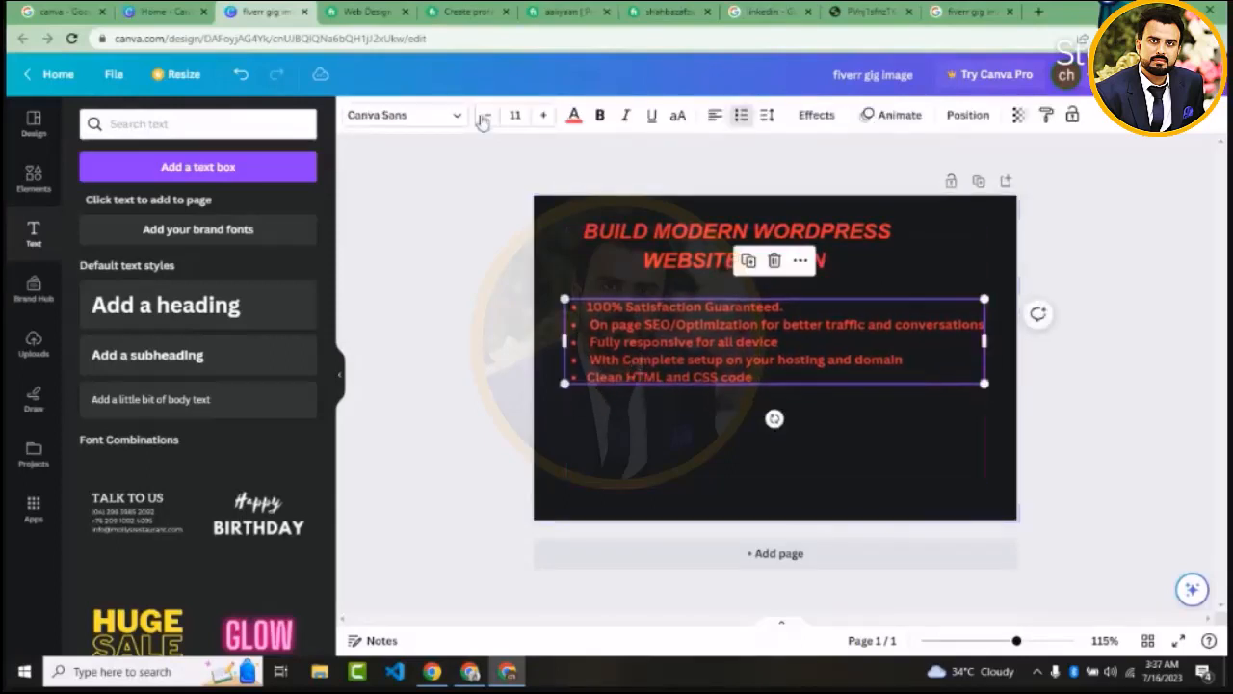
{"action": "left_click", "coordinate": [574, 117]}
{"action": "left_click", "coordinate": [574, 118]}
{"action": "left_click", "coordinate": [574, 118]}
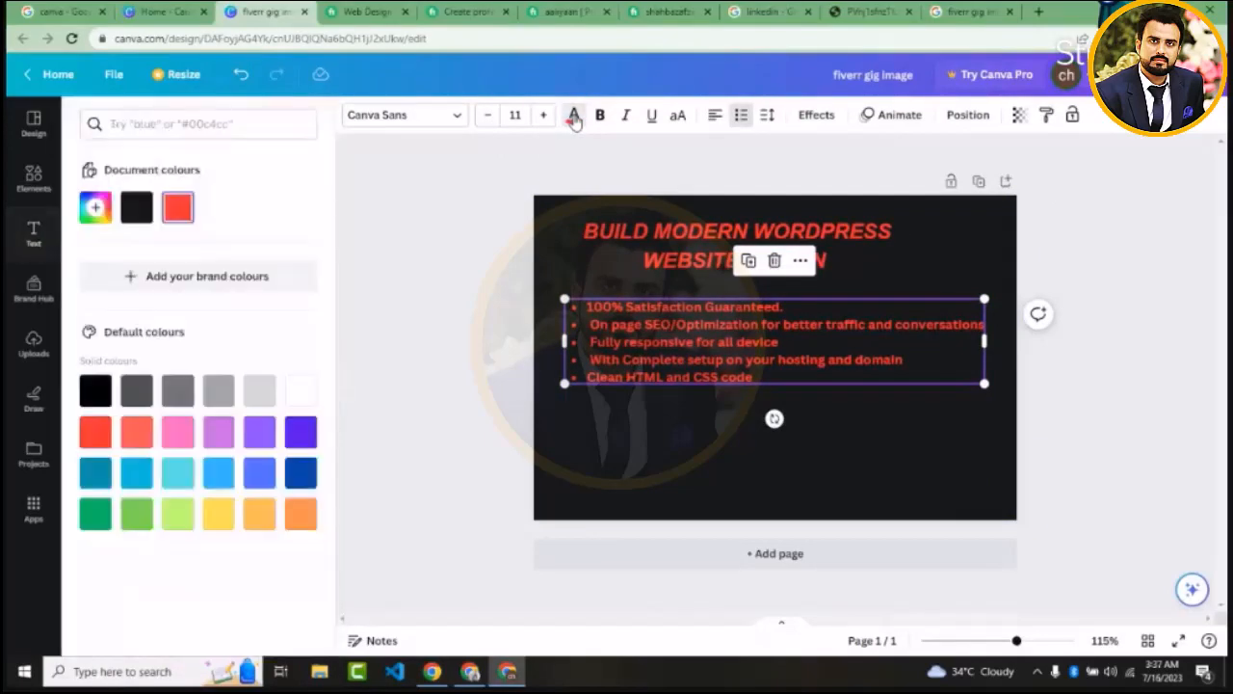
{"action": "left_click", "coordinate": [574, 118]}
{"action": "left_click", "coordinate": [574, 117]}
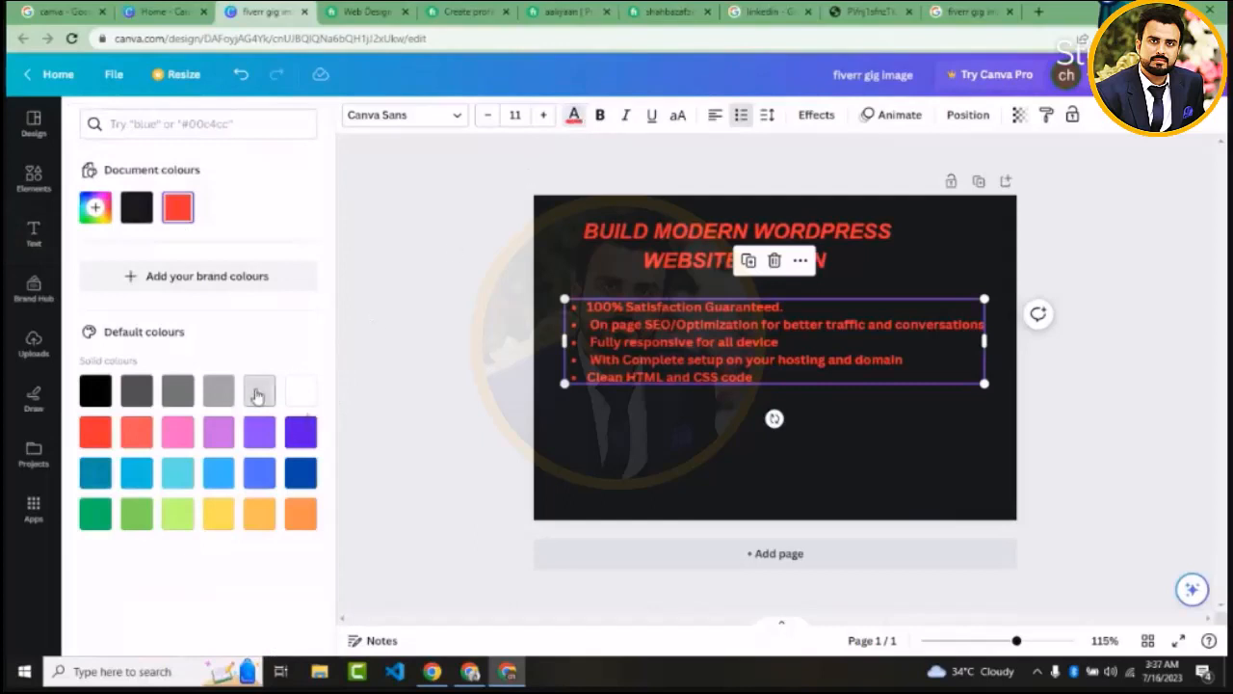
{"action": "left_click", "coordinate": [299, 392]}
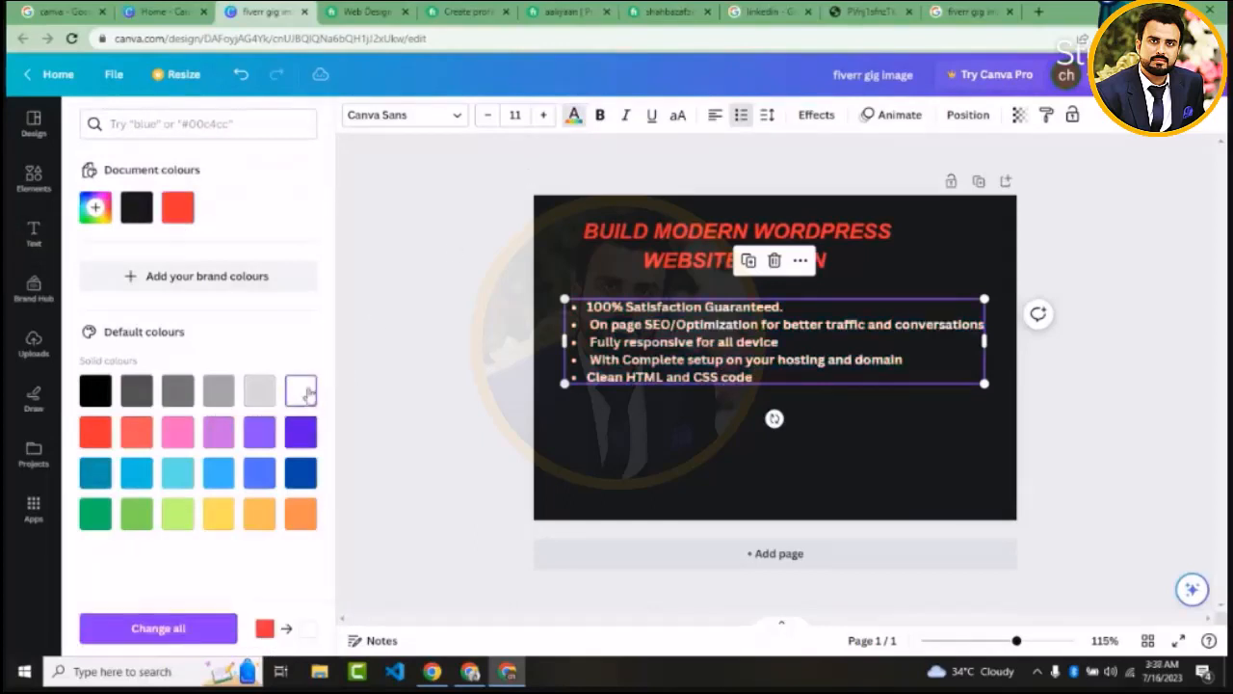
{"action": "left_click", "coordinate": [451, 359]}
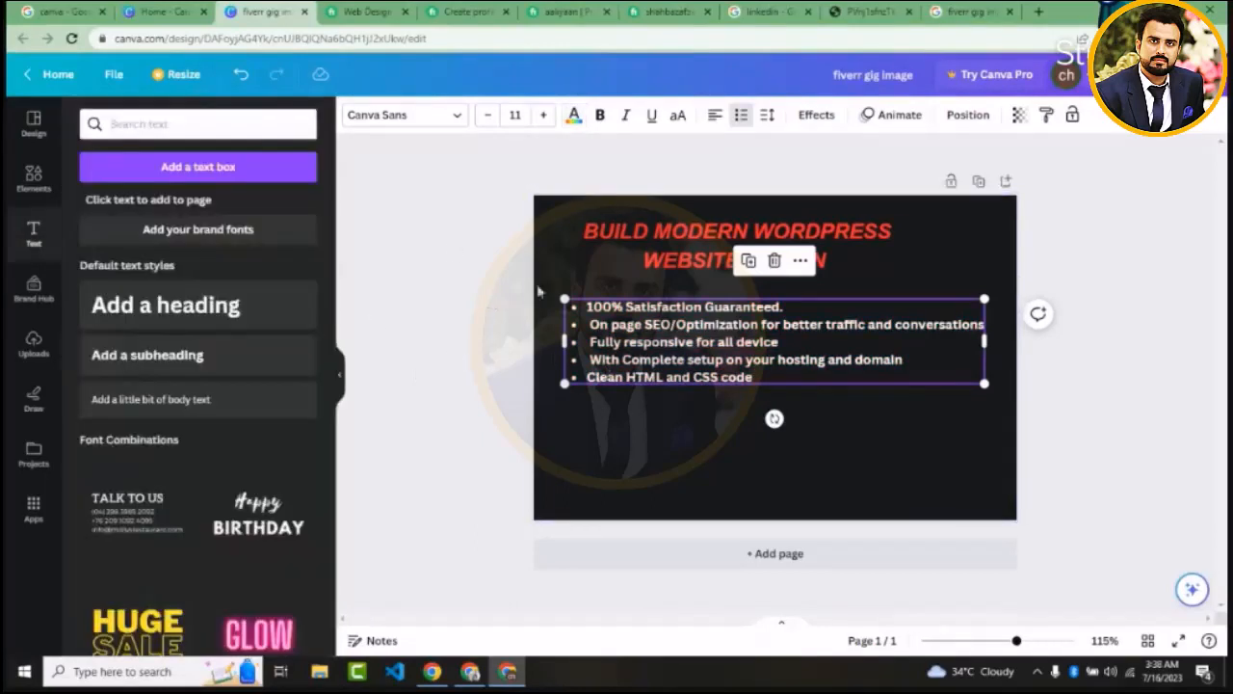
Set the letter spacing of the red heading to 124
{"action": "left_click", "coordinate": [768, 114]}
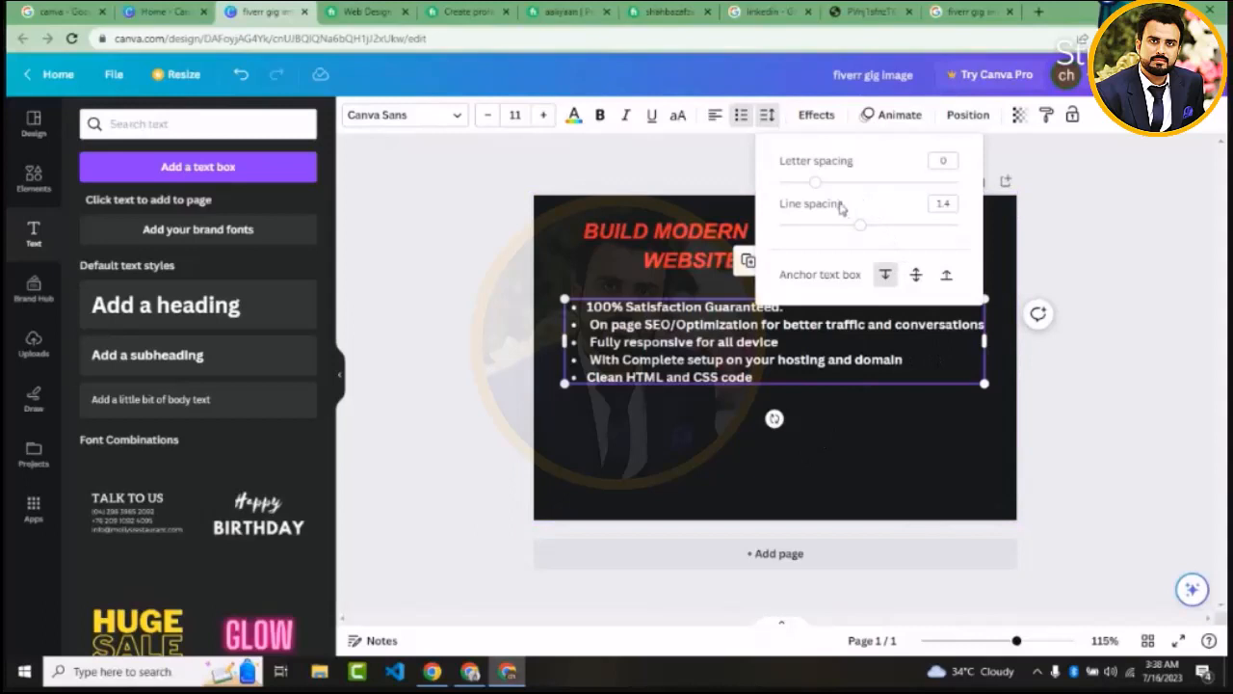
{"action": "left_click", "coordinate": [693, 262]}
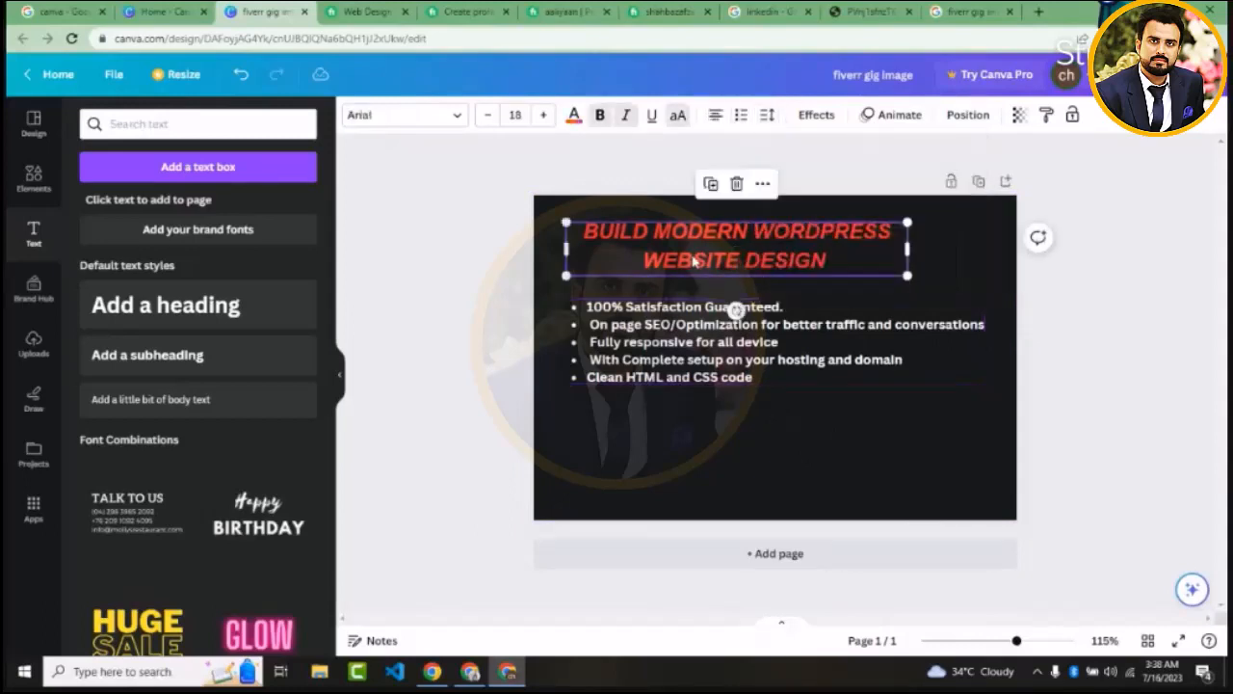
{"action": "left_click", "coordinate": [767, 117]}
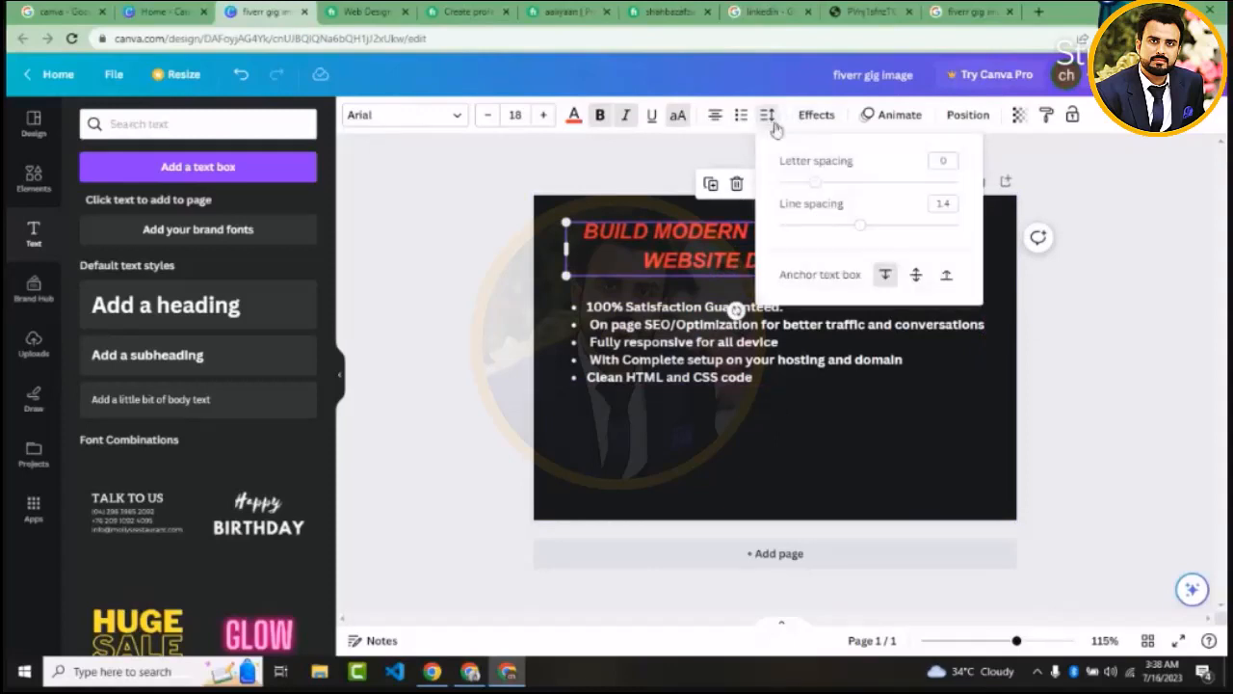
{"action": "left_click_drag", "start_coordinate": [821, 185], "coordinate": [839, 208]}
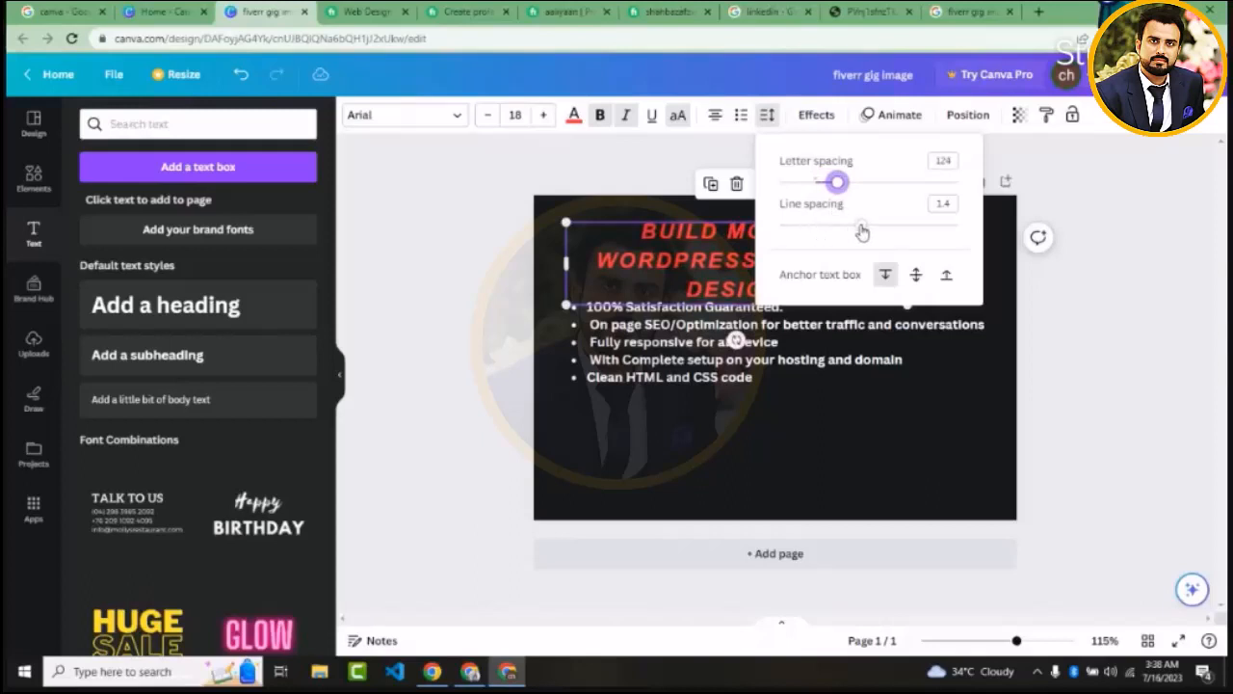
Open the letter and line spacing settings for the bulleted feature list
{"action": "left_click", "coordinate": [681, 376]}
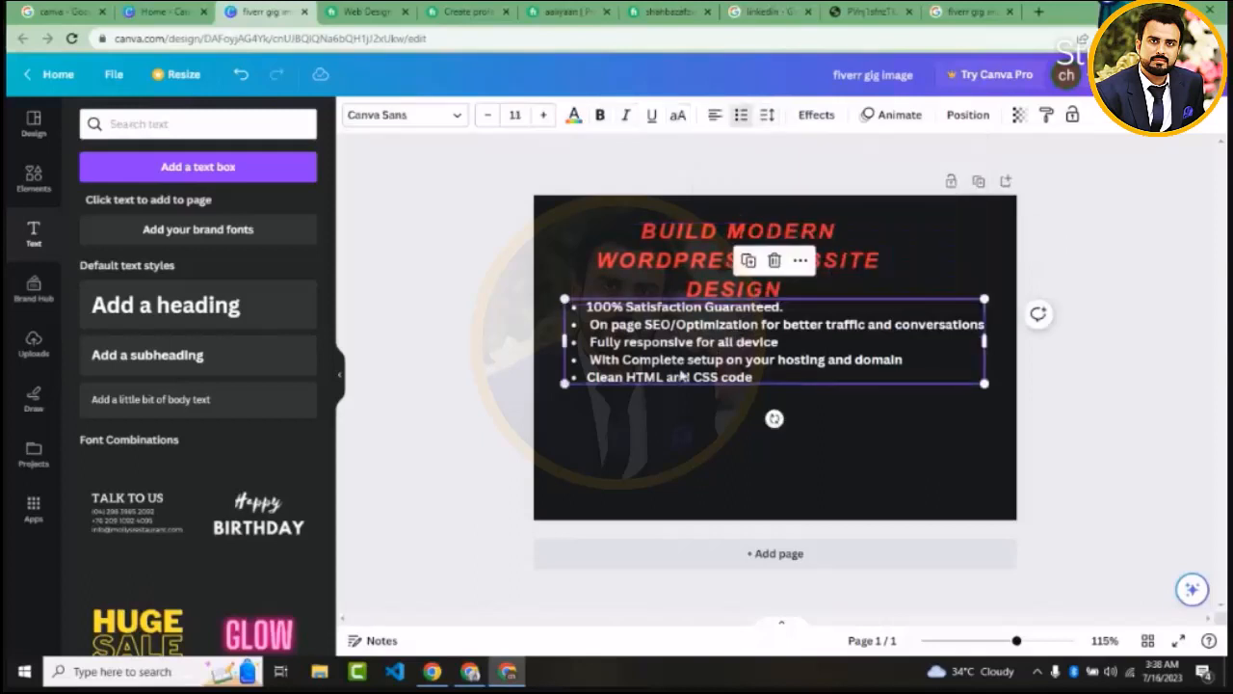
{"action": "left_click", "coordinate": [767, 116]}
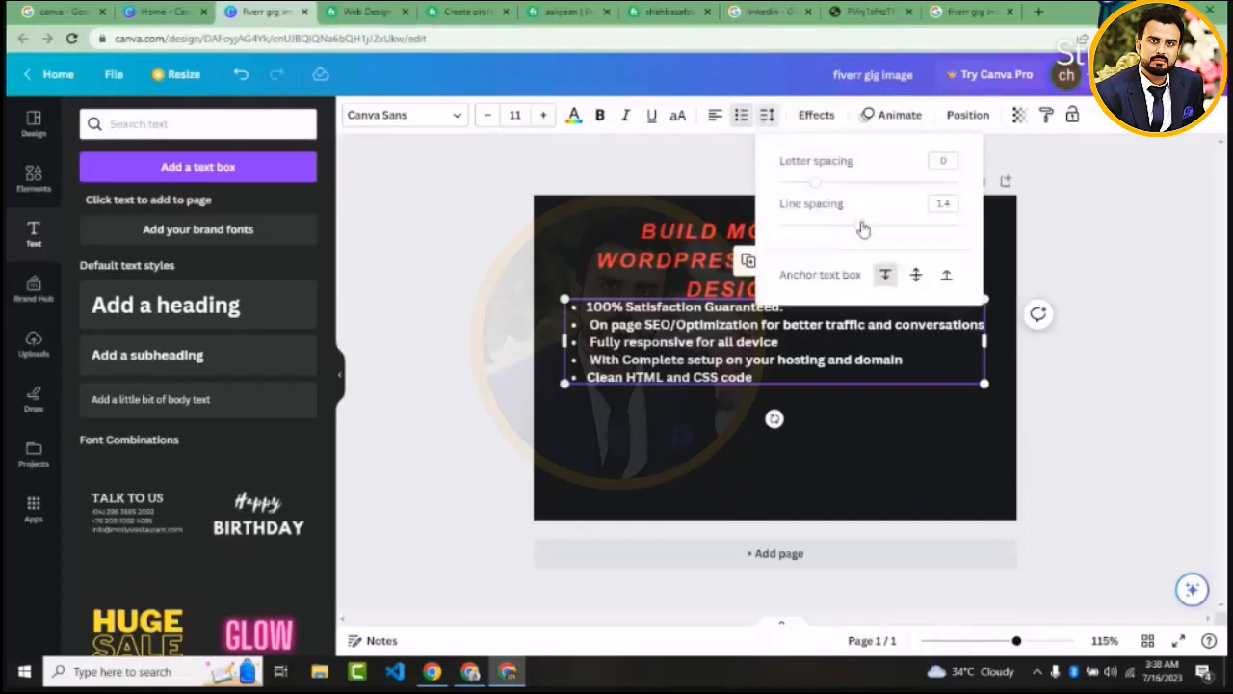
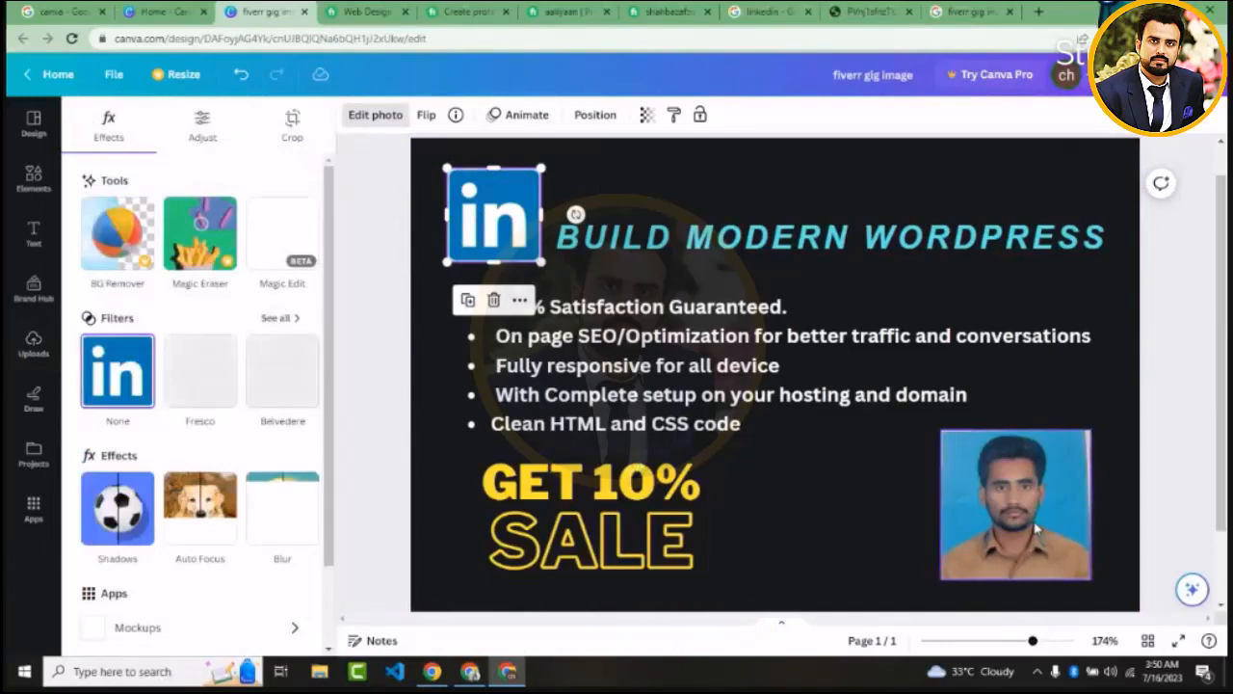
Enlarge the portrait photo from its upper-left corner to roughly twice its size and delete the bulleted feature list
{"action": "left_click", "coordinate": [1036, 528]}
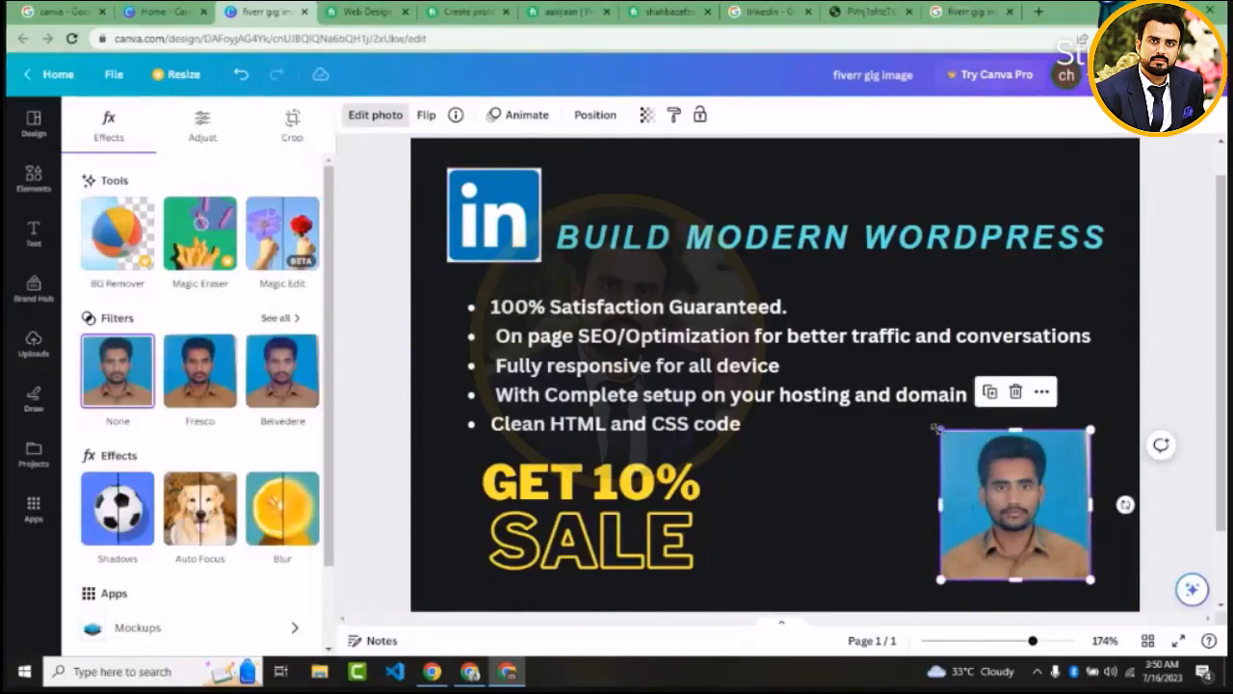
{"action": "left_click_drag", "start_coordinate": [937, 428], "coordinate": [661, 335]}
{"action": "left_click", "coordinate": [660, 339]}
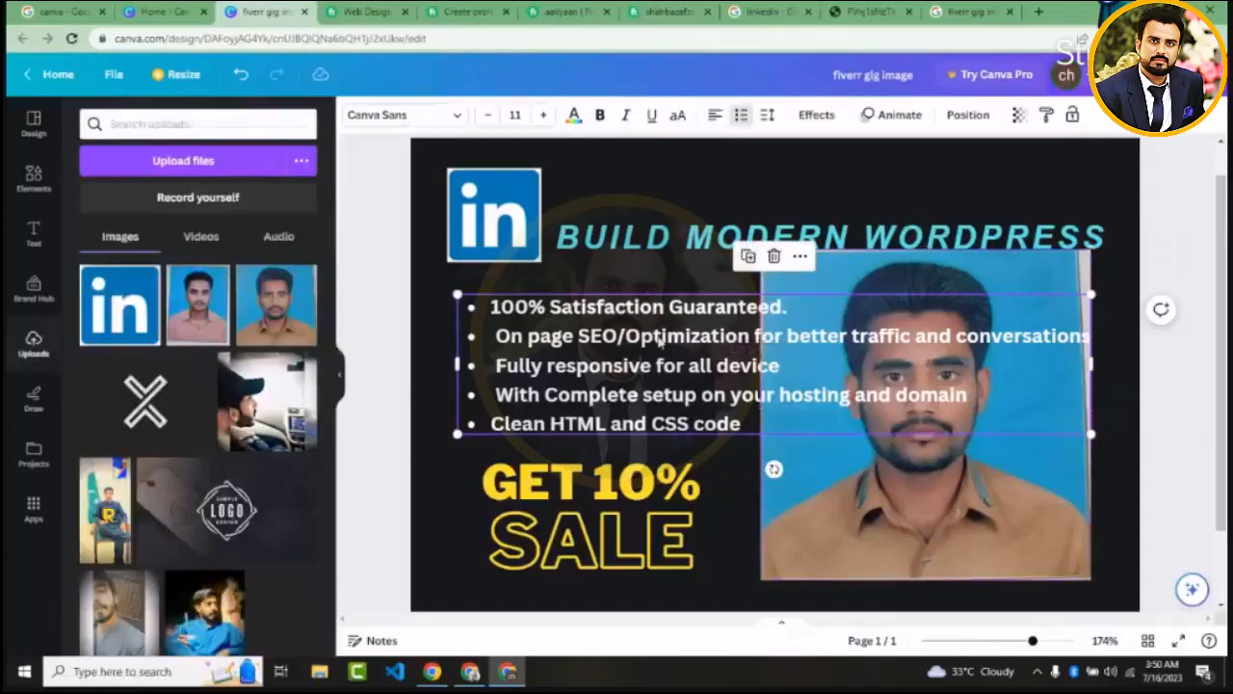
{"action": "key", "text": "Delete"}
Shift the enlarged portrait photo slightly up and left and apply the Capri filter from the Warm group
{"action": "left_click", "coordinate": [800, 341]}
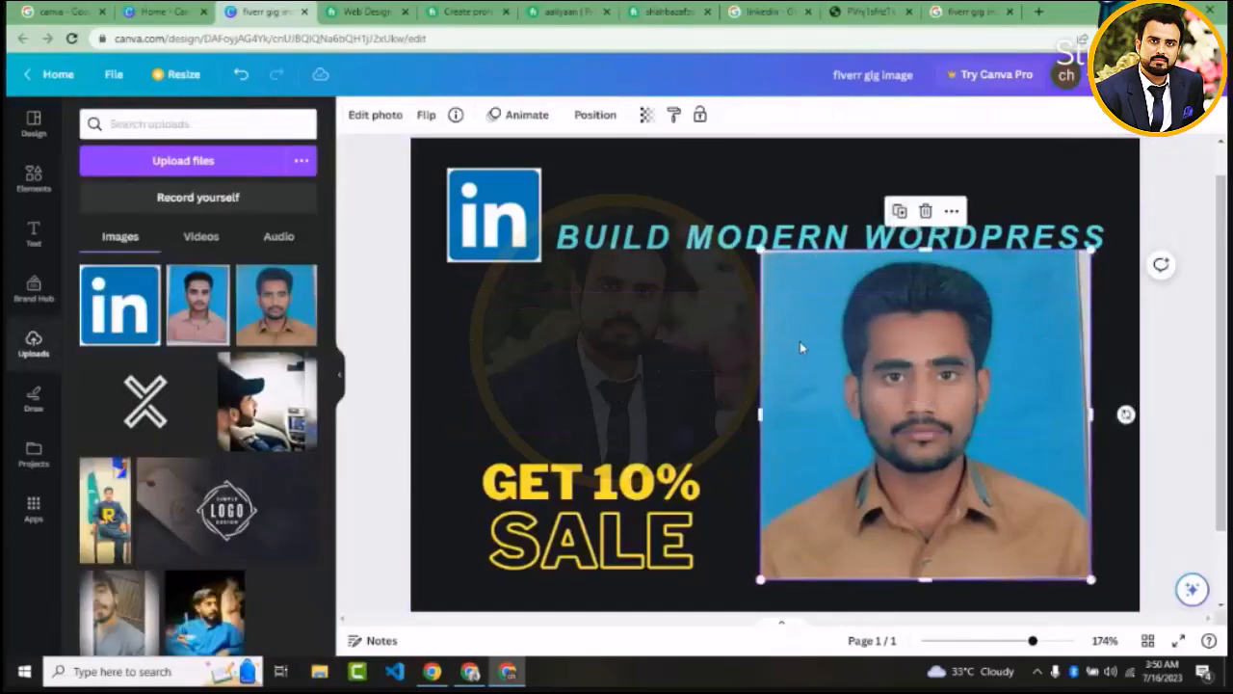
{"action": "left_click_drag", "start_coordinate": [800, 341], "coordinate": [785, 313]}
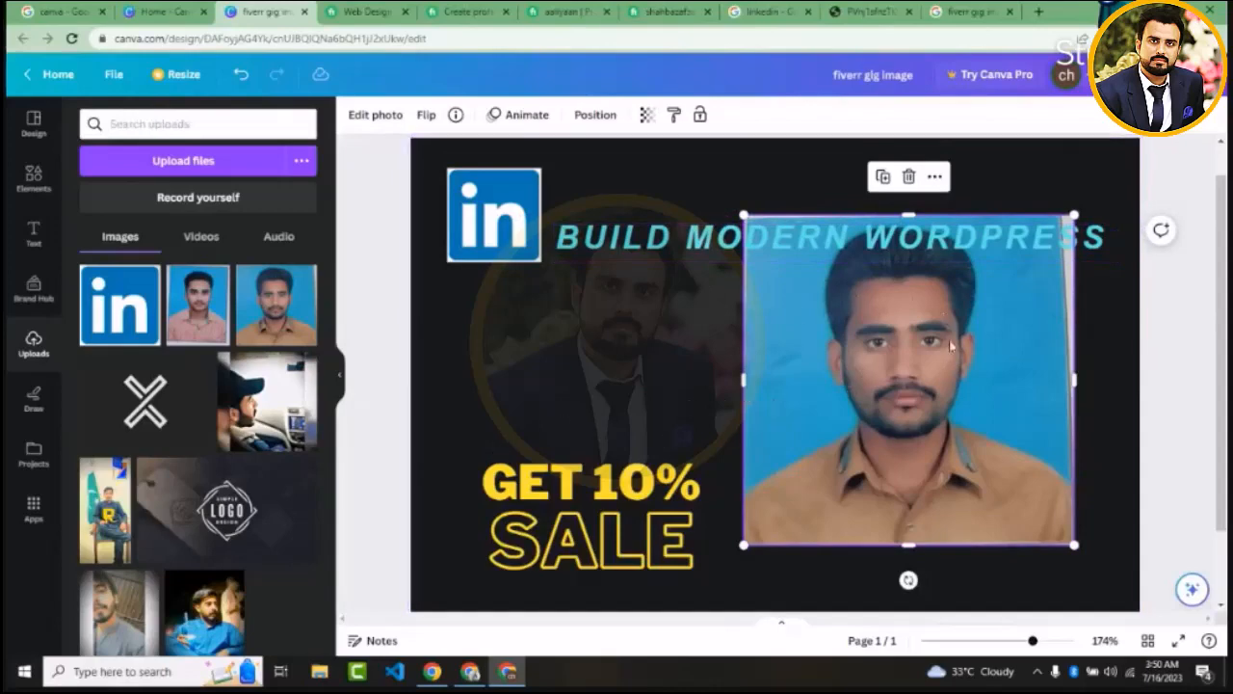
{"action": "left_click", "coordinate": [367, 121]}
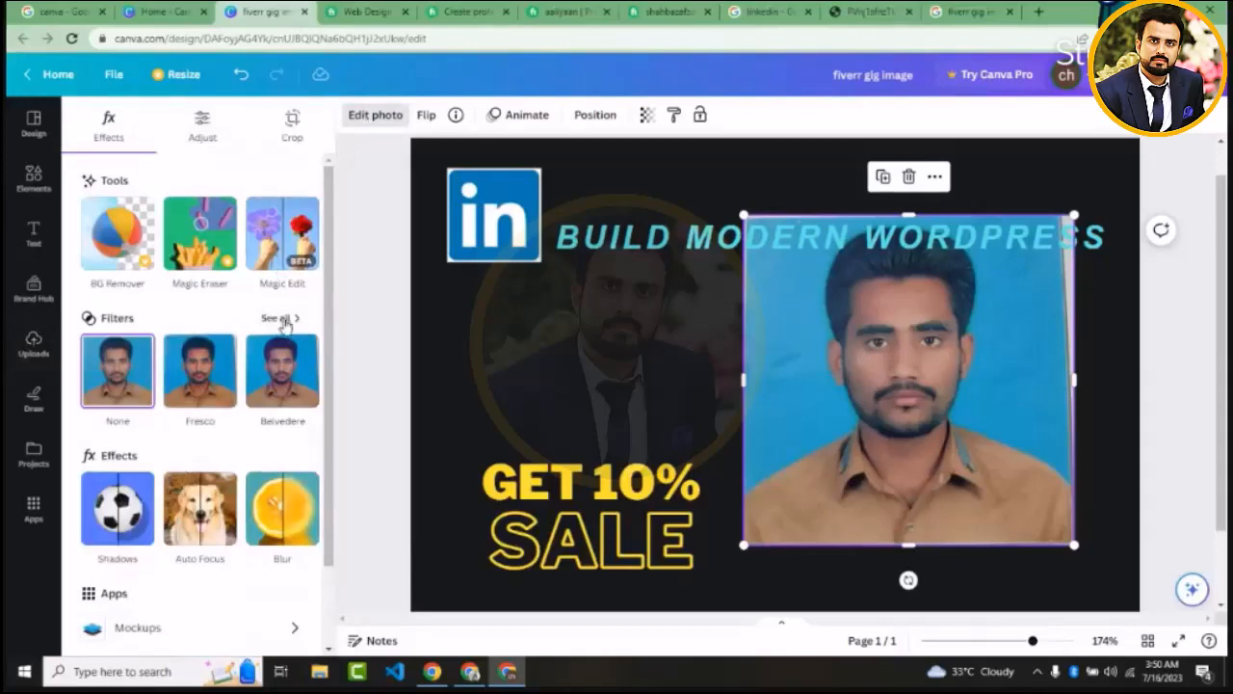
{"action": "left_click", "coordinate": [278, 319]}
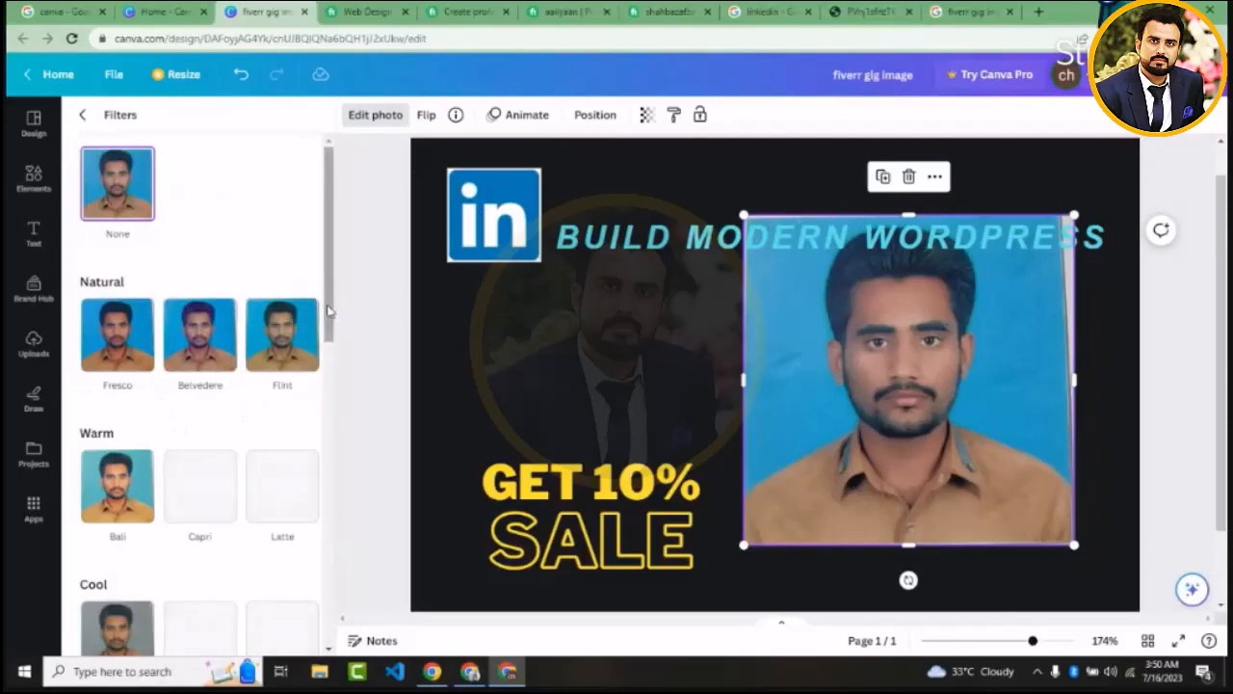
{"action": "left_click_drag", "start_coordinate": [328, 313], "coordinate": [326, 342]}
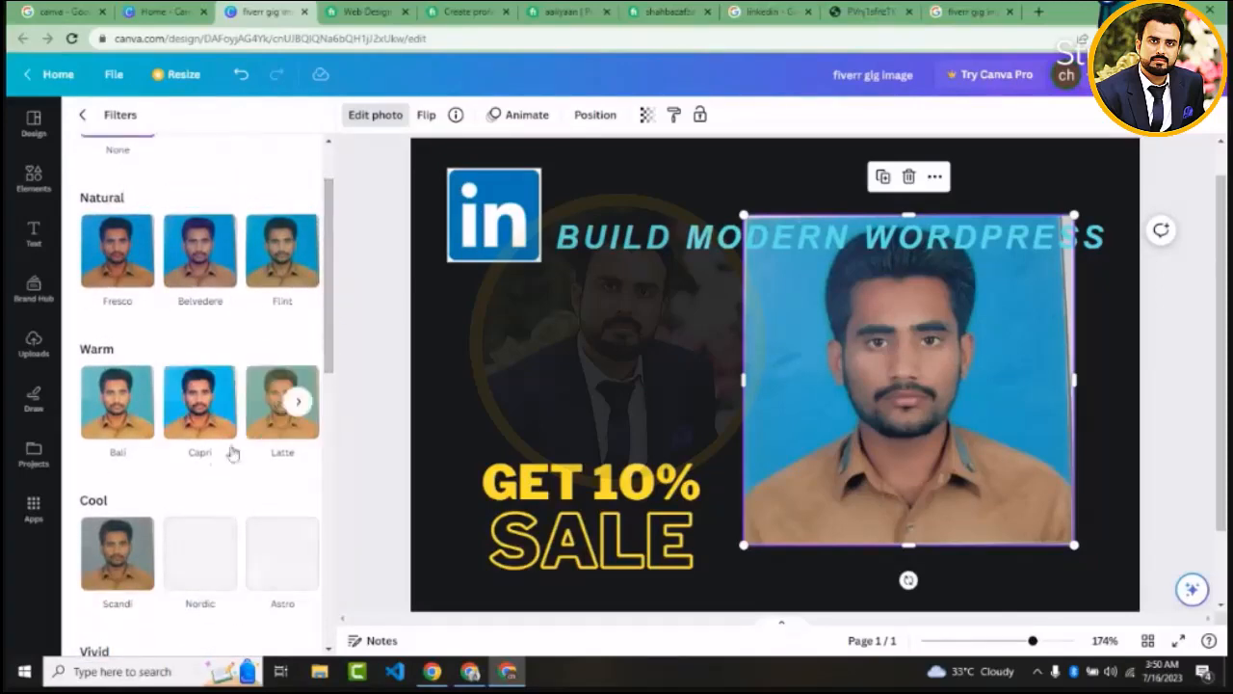
{"action": "left_click", "coordinate": [197, 429]}
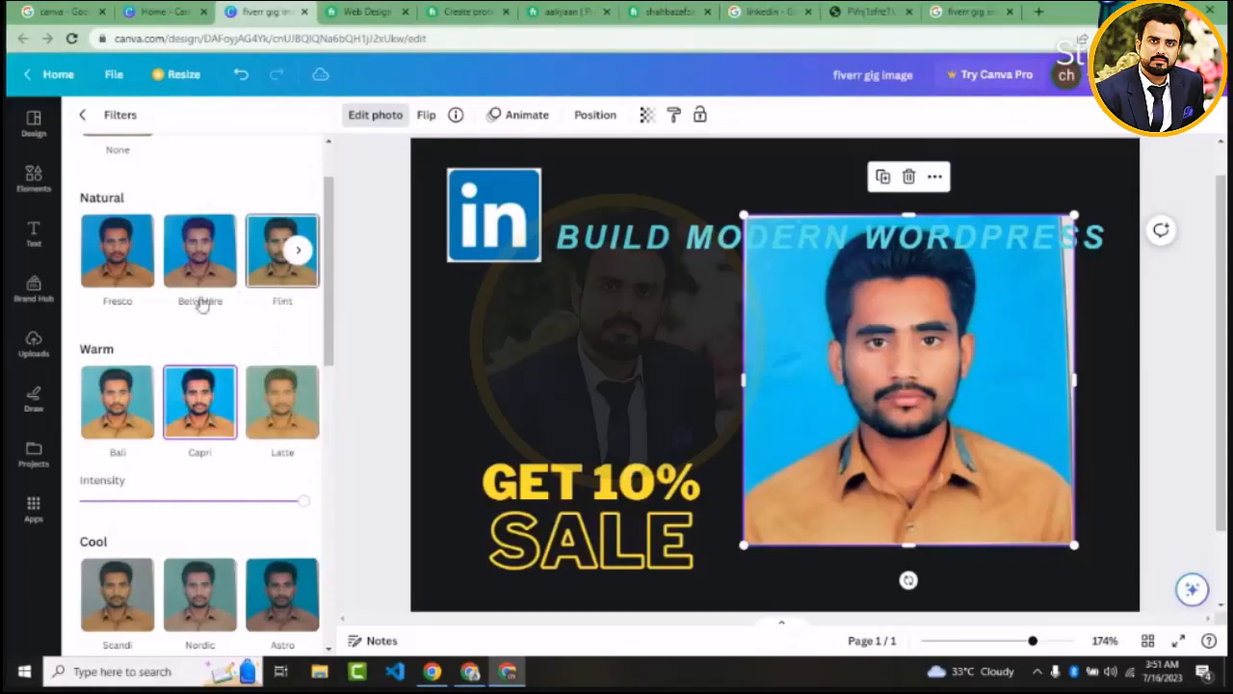
{"action": "left_click", "coordinate": [300, 251]}
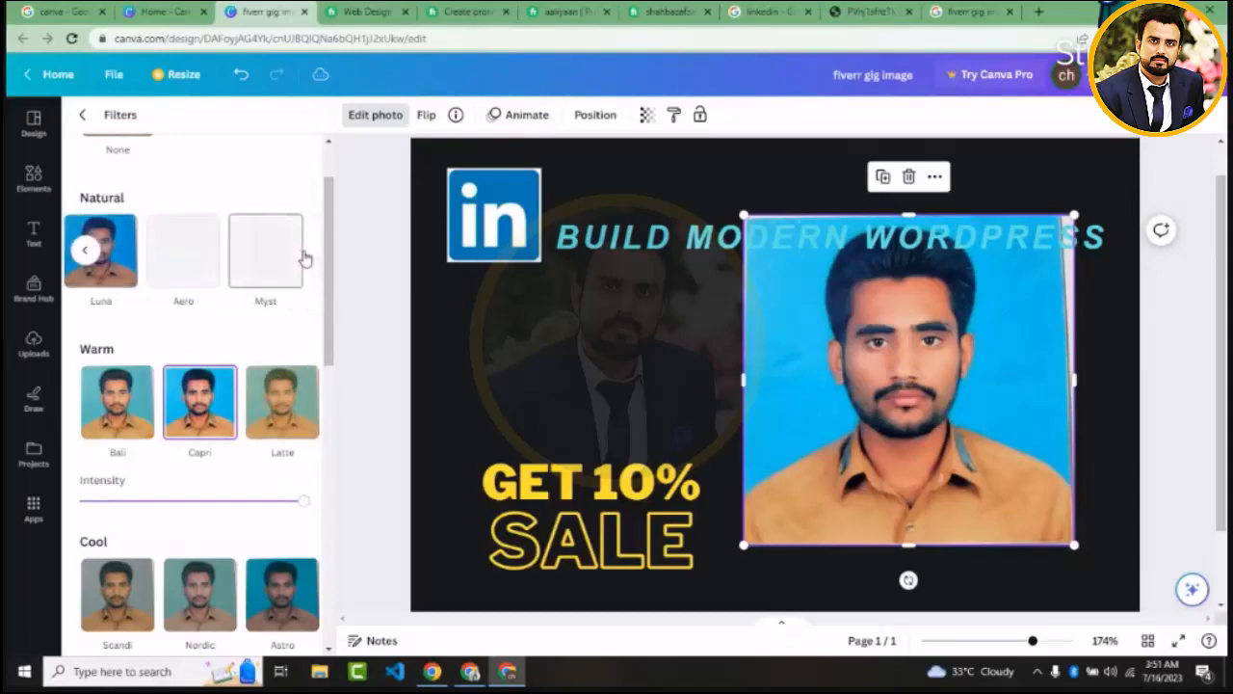
{"action": "left_click_drag", "start_coordinate": [335, 263], "coordinate": [338, 206]}
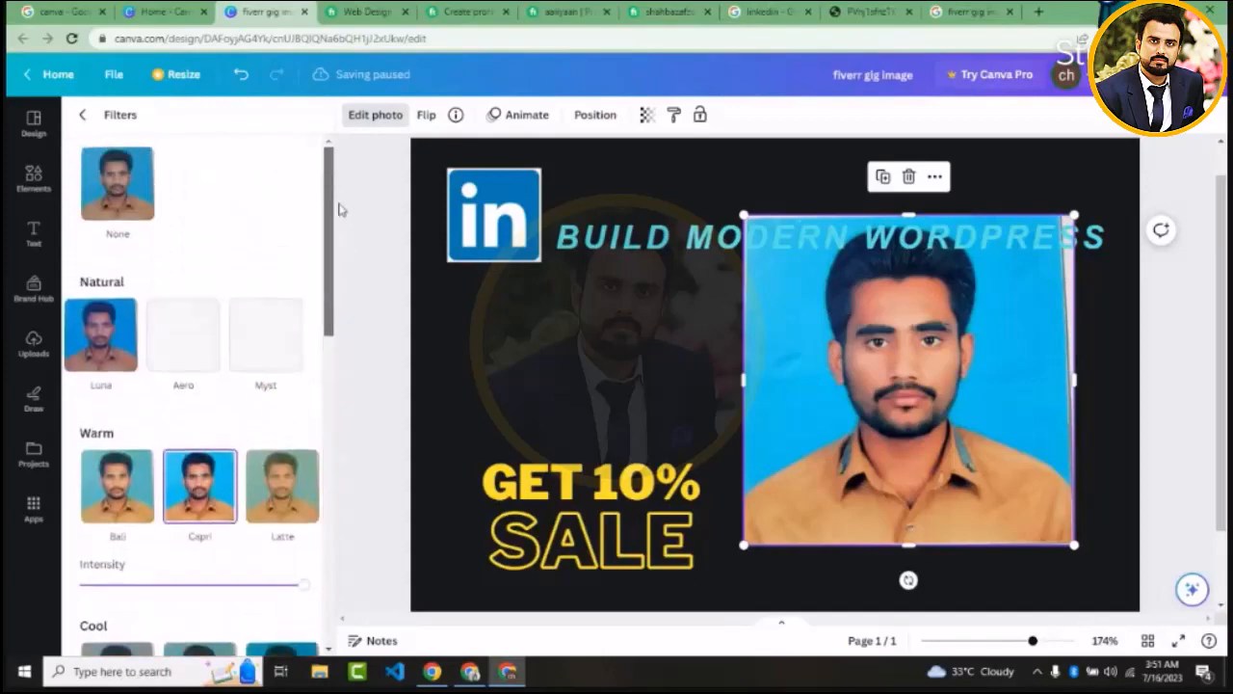
{"action": "left_click", "coordinate": [82, 116]}
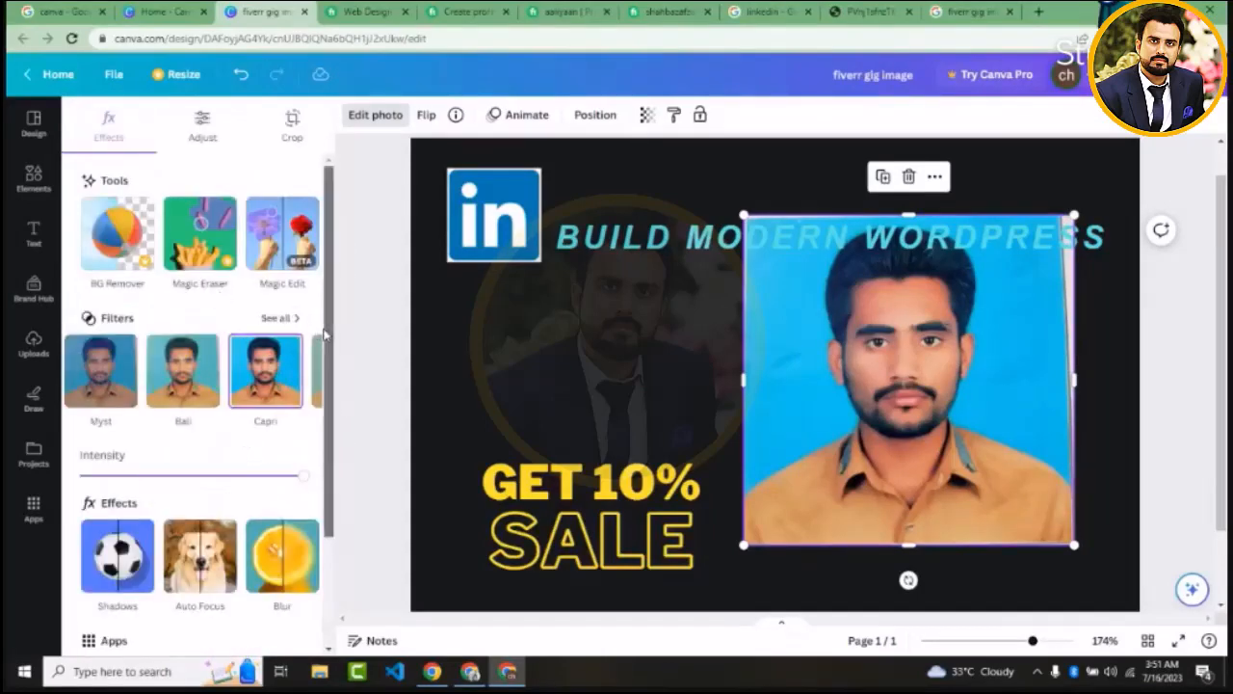
{"action": "left_click_drag", "start_coordinate": [328, 334], "coordinate": [344, 487]}
{"action": "scroll", "coordinate": [337, 363], "scroll_direction": "up", "scroll_amount": 2}
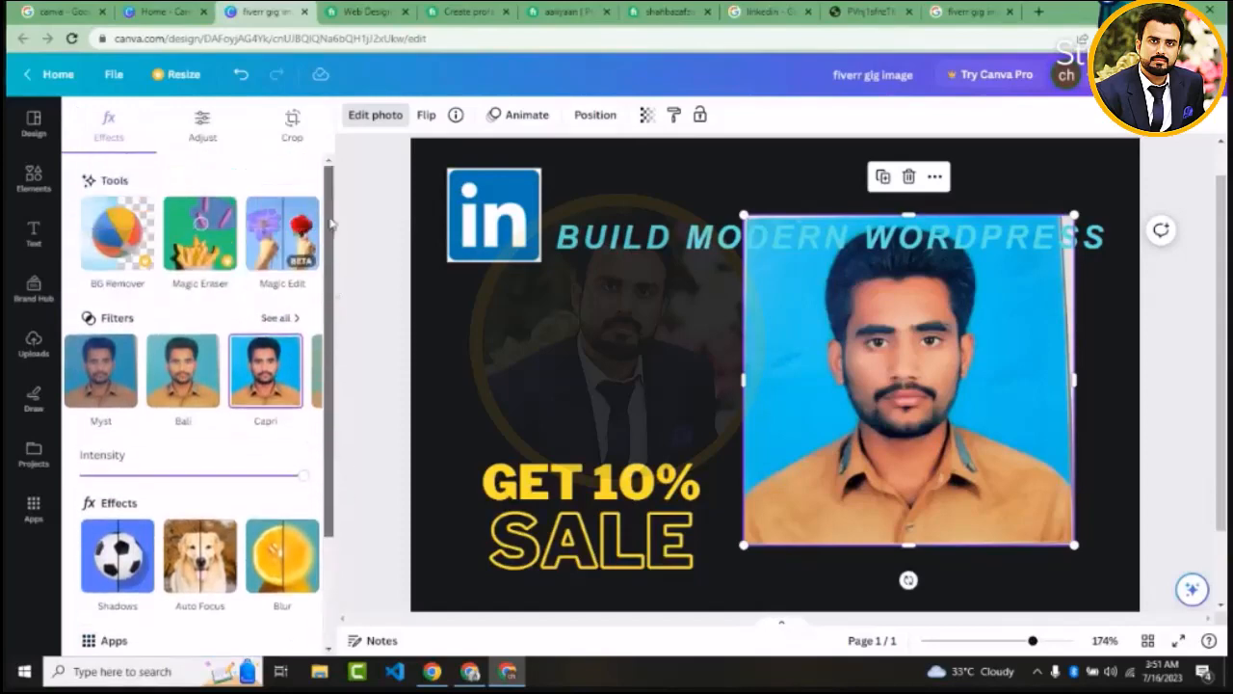
Set the portrait photo's white balance temperature to 4 for the whole image
{"action": "left_click", "coordinate": [213, 128]}
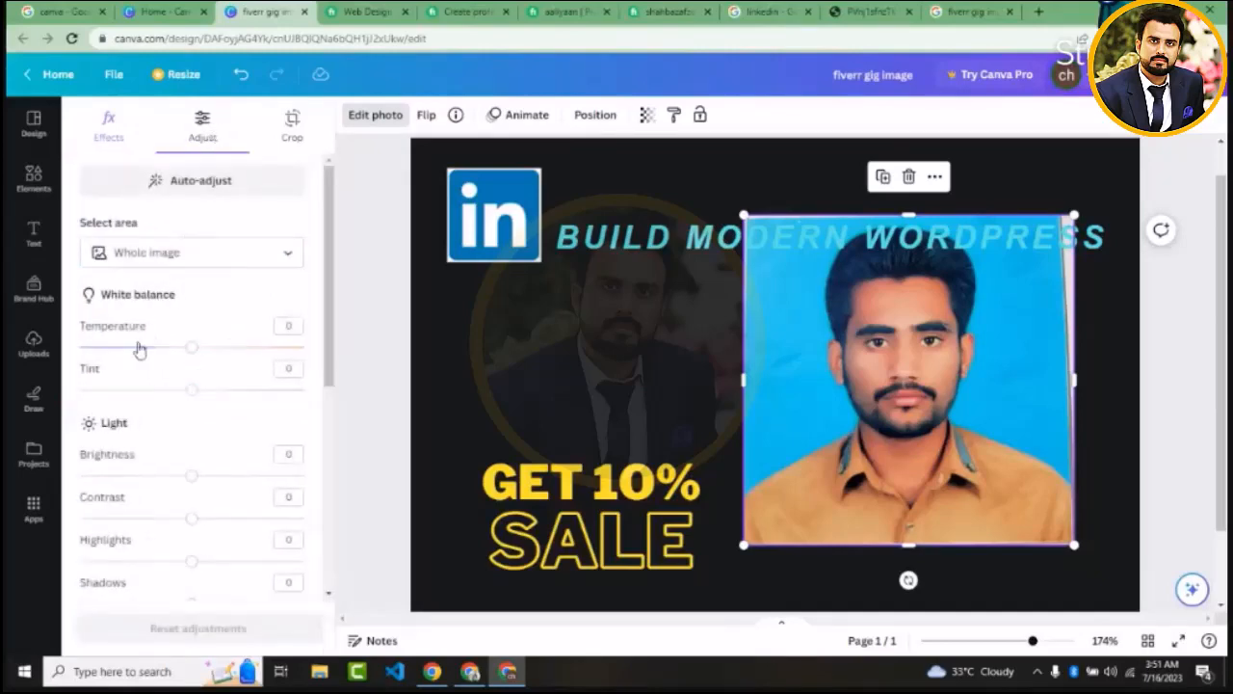
{"action": "left_click", "coordinate": [159, 256]}
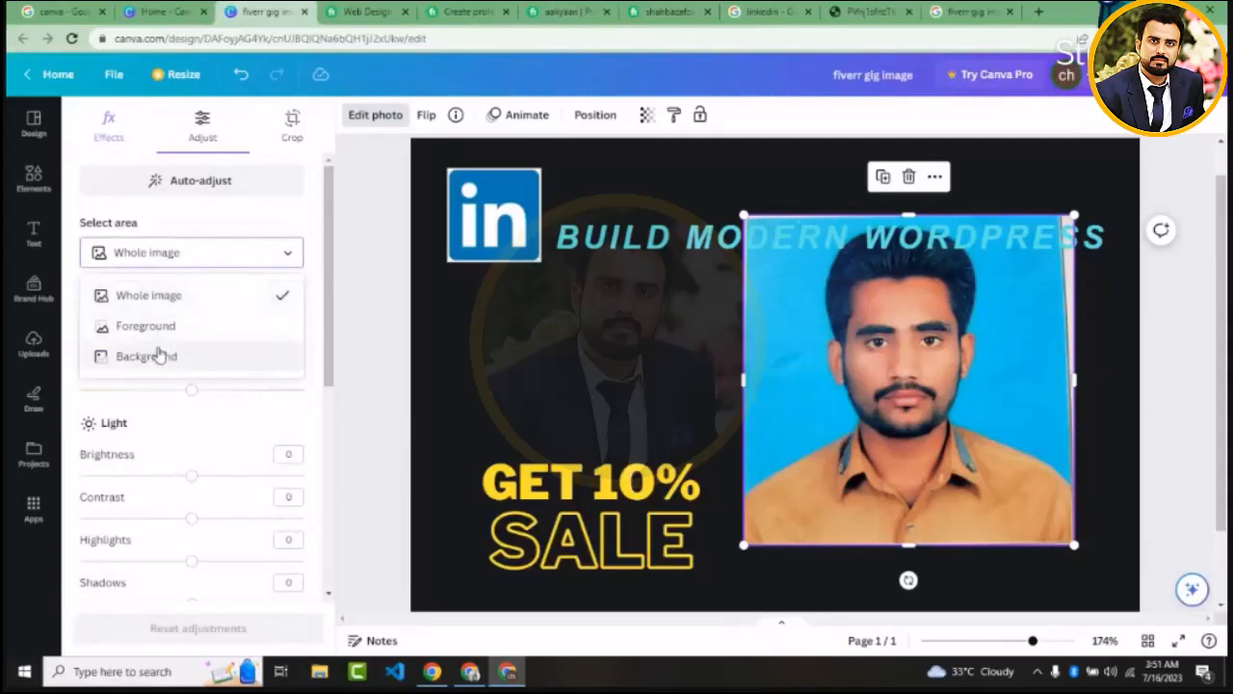
{"action": "left_click", "coordinate": [217, 225]}
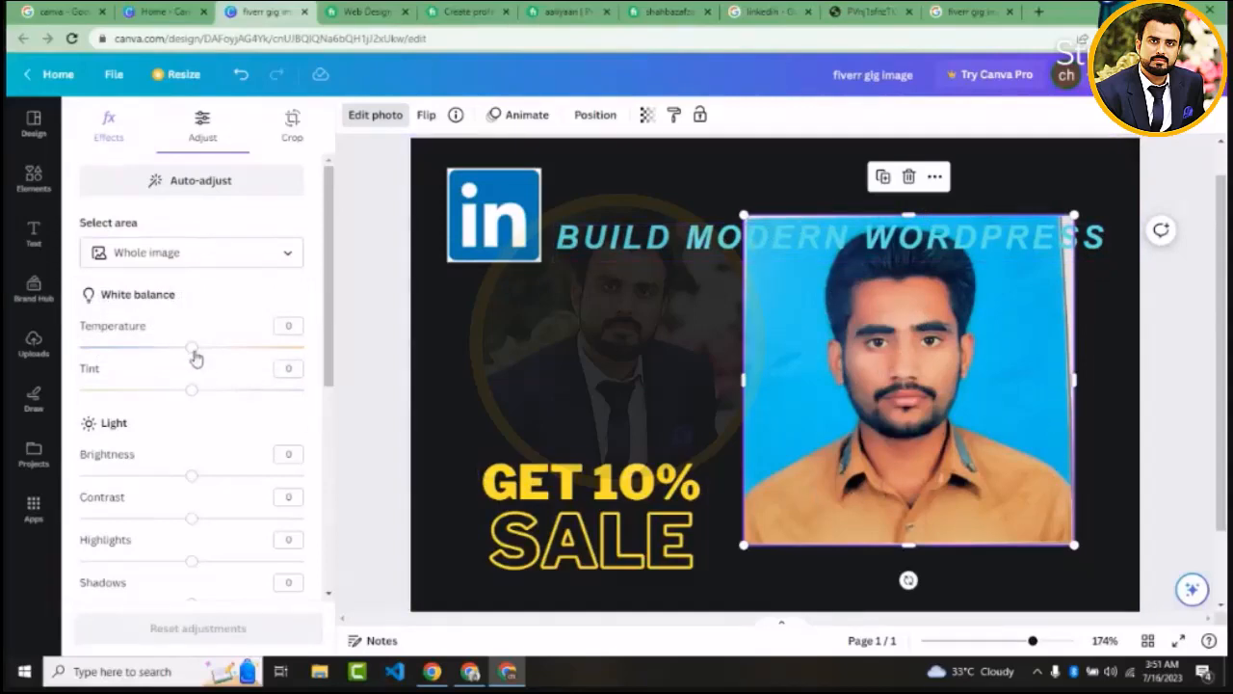
{"action": "mouse_move", "coordinate": [196, 356]}
{"action": "left_mouse_down"}
{"action": "mouse_move", "coordinate": [253, 358]}
{"action": "mouse_move", "coordinate": [199, 361]}
{"action": "left_mouse_up"}
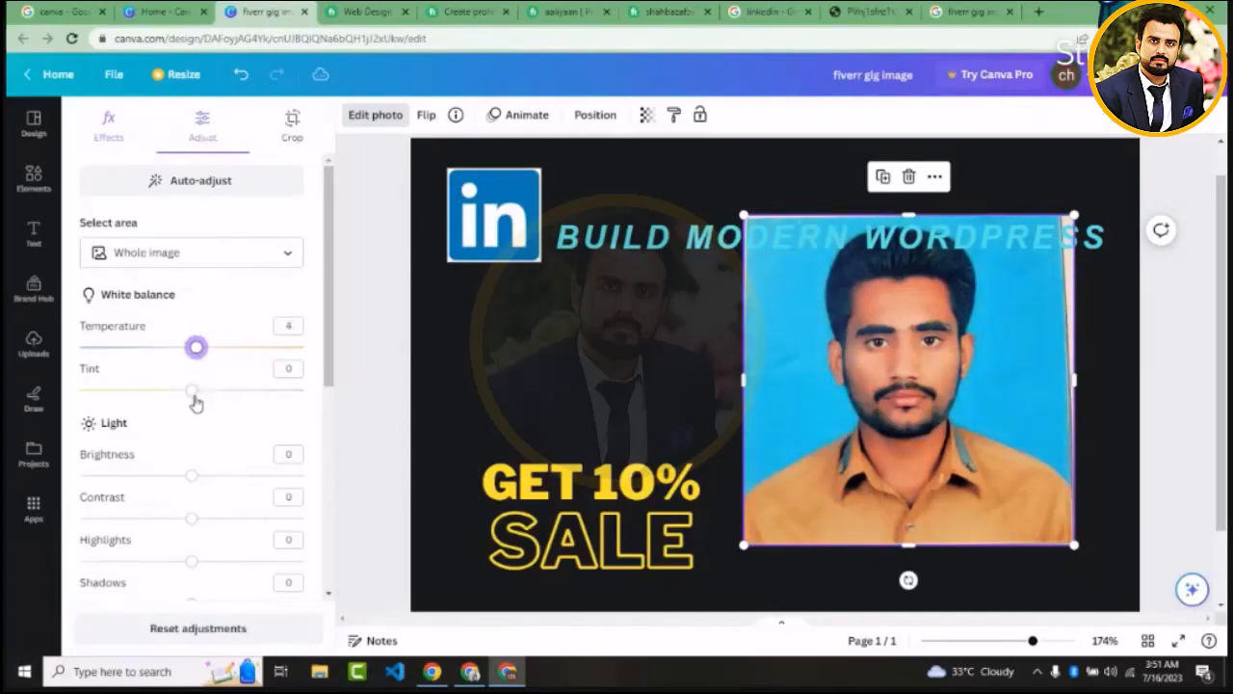
Set the portrait photo's brightness to -4 and its contrast to 24
{"action": "left_click_drag", "start_coordinate": [329, 356], "coordinate": [328, 442]}
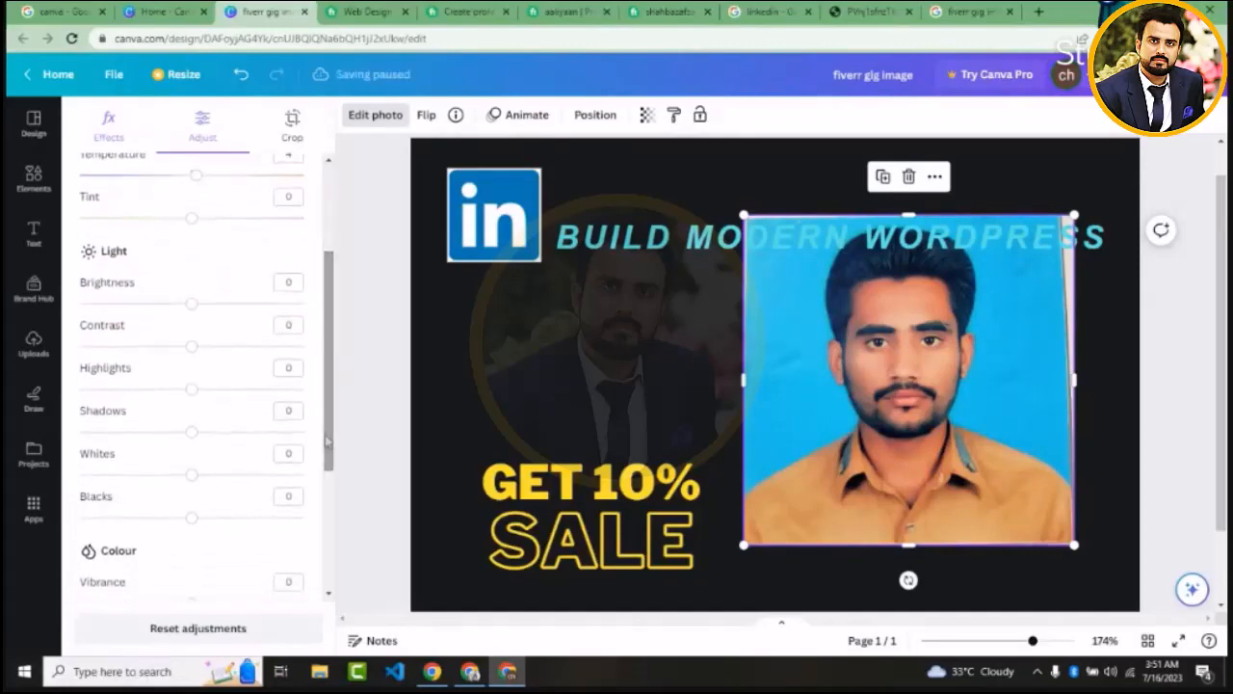
{"action": "mouse_move", "coordinate": [196, 306]}
{"action": "left_mouse_down"}
{"action": "mouse_move", "coordinate": [264, 304]}
{"action": "mouse_move", "coordinate": [157, 294]}
{"action": "mouse_move", "coordinate": [103, 305]}
{"action": "mouse_move", "coordinate": [187, 304]}
{"action": "left_mouse_up"}
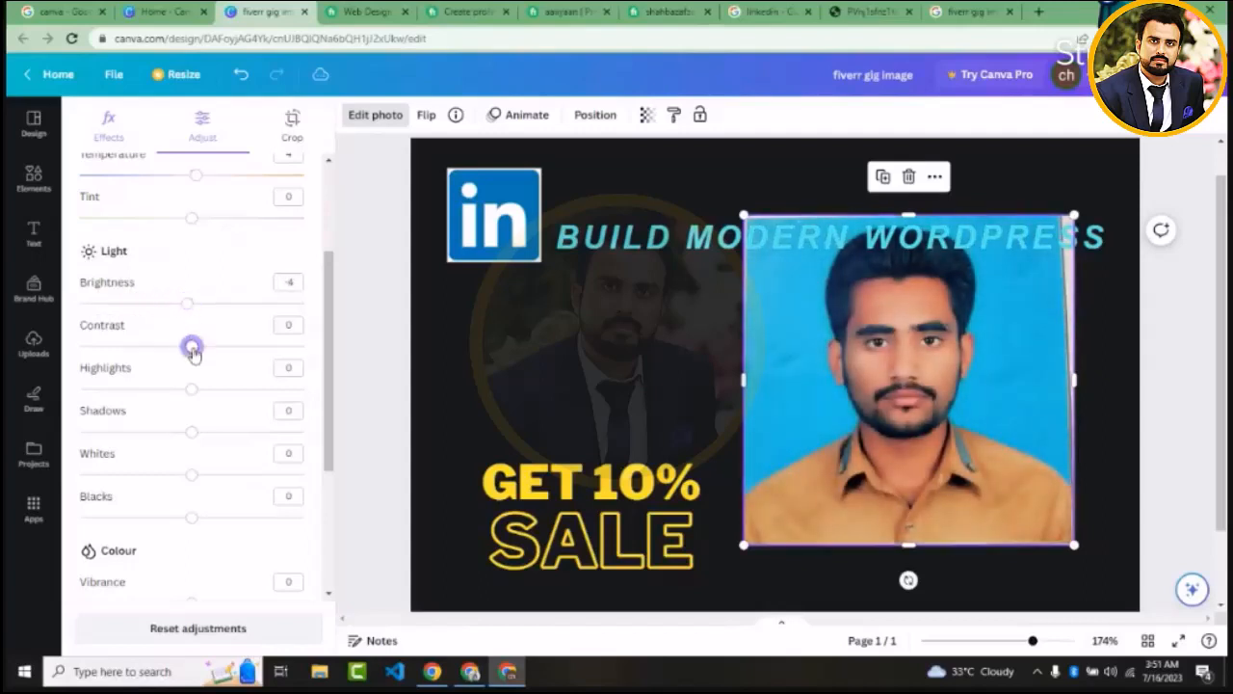
{"action": "left_click_drag", "start_coordinate": [190, 347], "coordinate": [221, 369]}
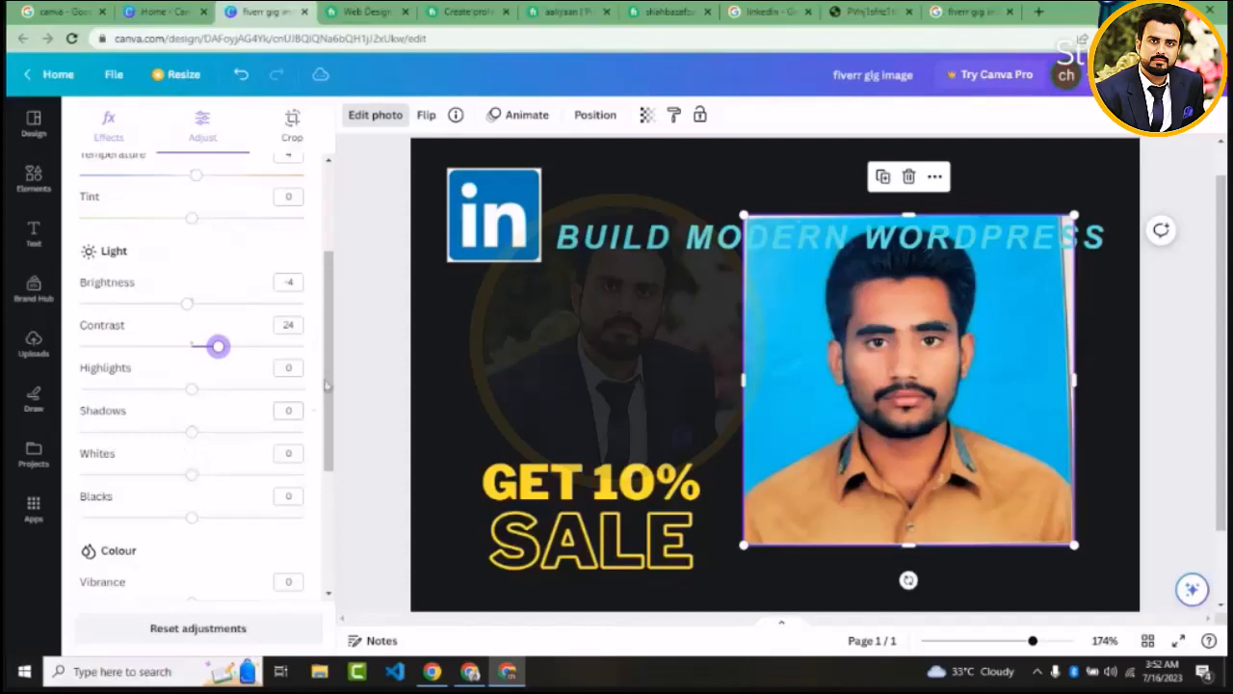
Lower the portrait photo's clarity slightly, and reset all of its image adjustments
{"action": "left_click_drag", "start_coordinate": [334, 374], "coordinate": [329, 463]}
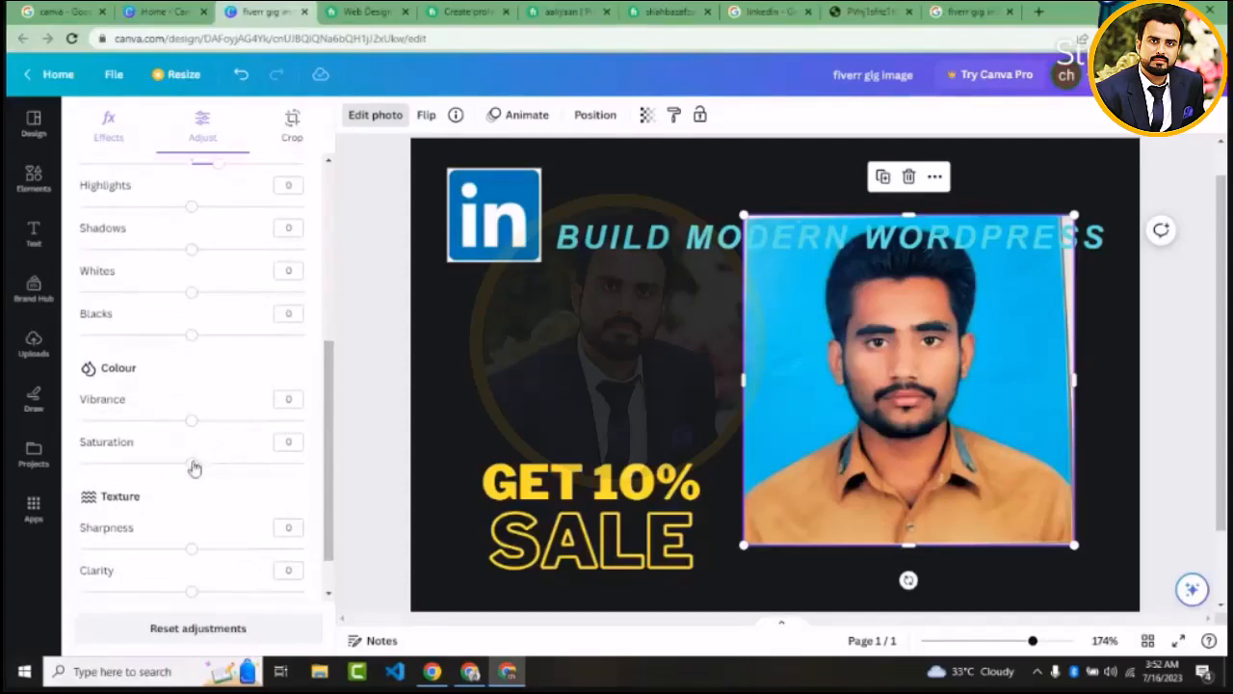
{"action": "left_click_drag", "start_coordinate": [331, 488], "coordinate": [331, 515]}
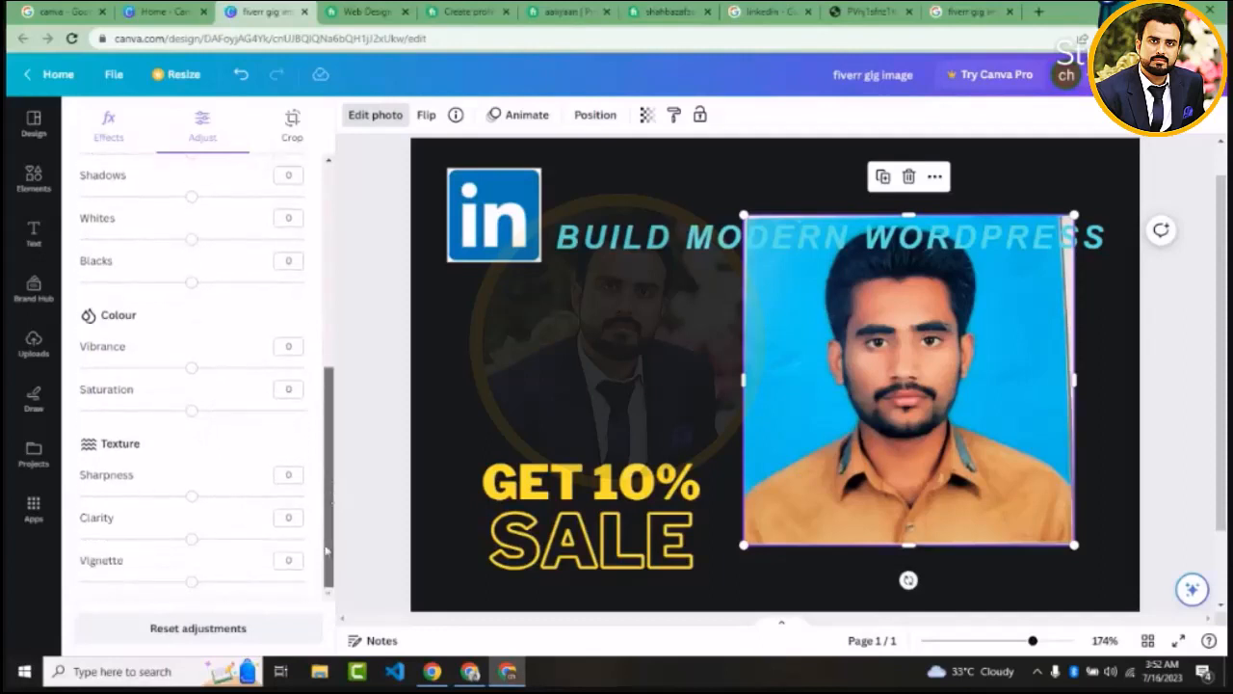
{"action": "mouse_move", "coordinate": [192, 545]}
{"action": "left_mouse_down"}
{"action": "mouse_move", "coordinate": [267, 538]}
{"action": "mouse_move", "coordinate": [298, 550]}
{"action": "mouse_move", "coordinate": [148, 542]}
{"action": "mouse_move", "coordinate": [102, 559]}
{"action": "mouse_move", "coordinate": [188, 551]}
{"action": "left_mouse_up"}
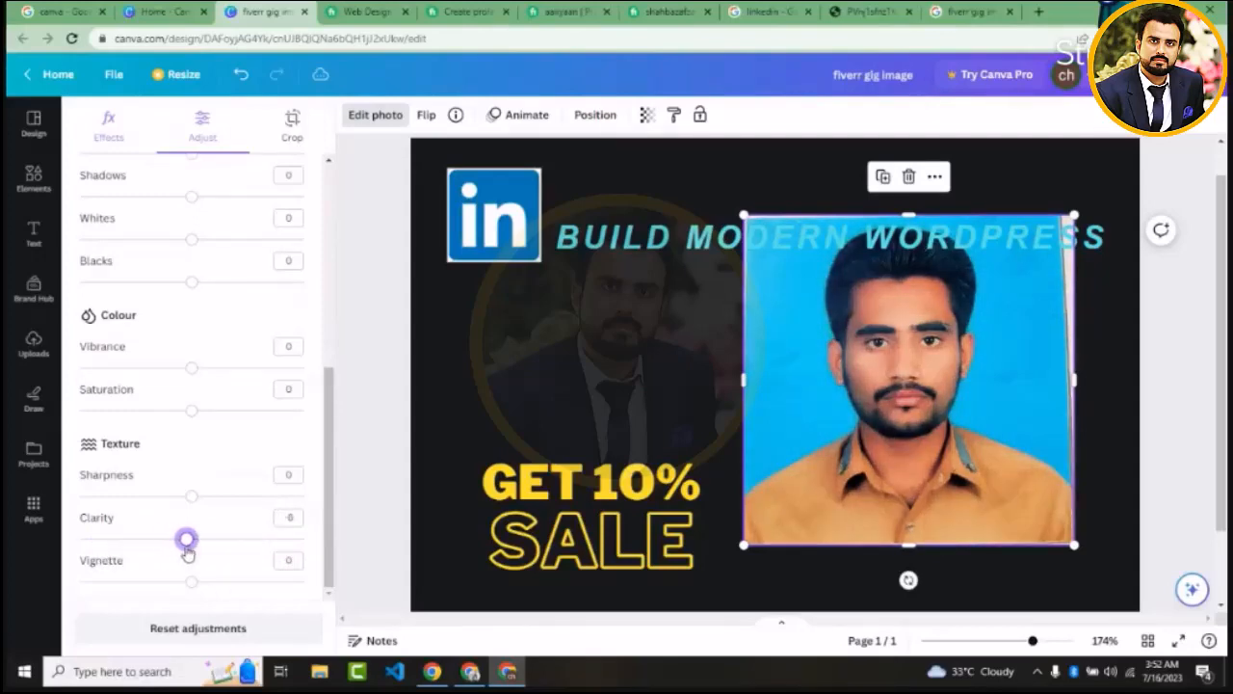
{"action": "left_click", "coordinate": [281, 521]}
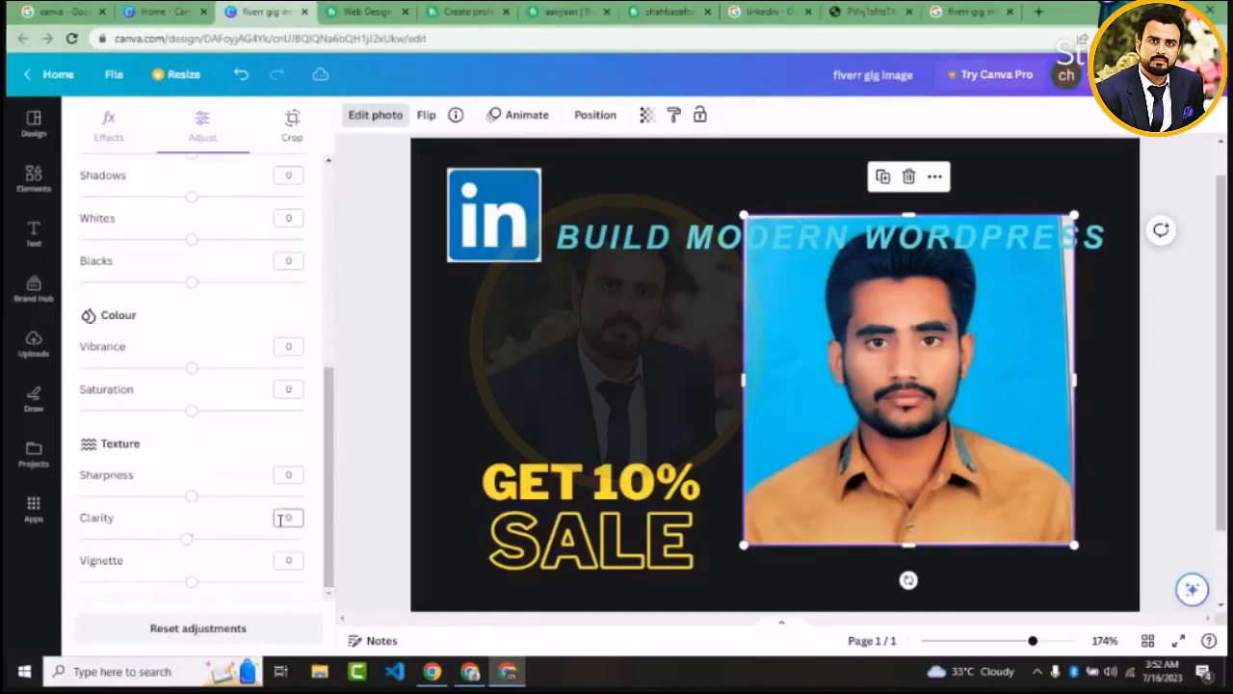
{"action": "left_click_drag", "start_coordinate": [332, 485], "coordinate": [328, 547]}
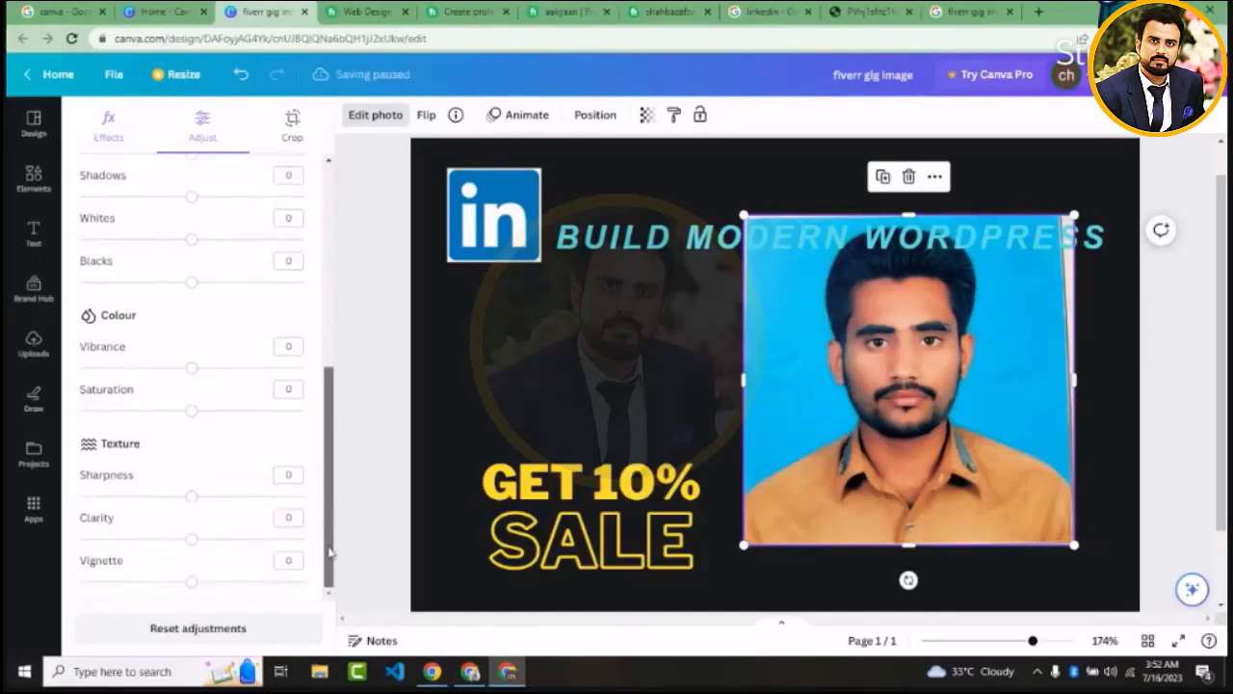
{"action": "left_click", "coordinate": [187, 636]}
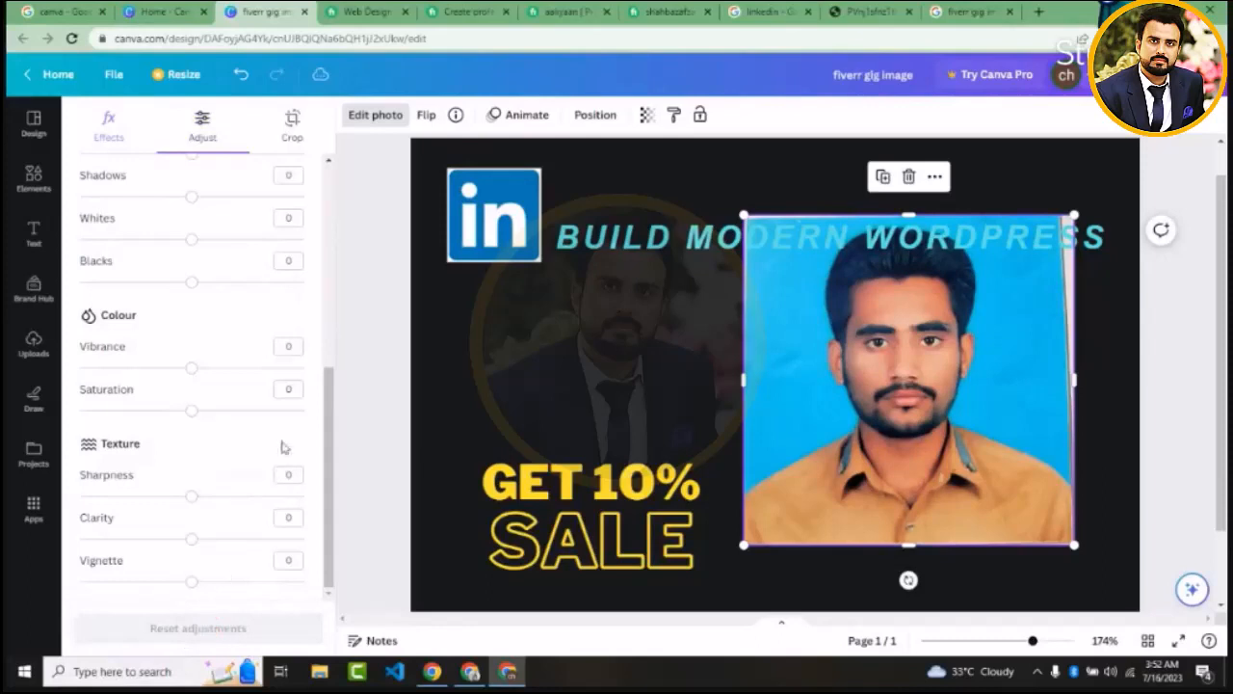
Crop a thin strip off every edge of the portrait photo in freeform and move it down and right, below the heading
{"action": "left_click_drag", "start_coordinate": [330, 371], "coordinate": [330, 170]}
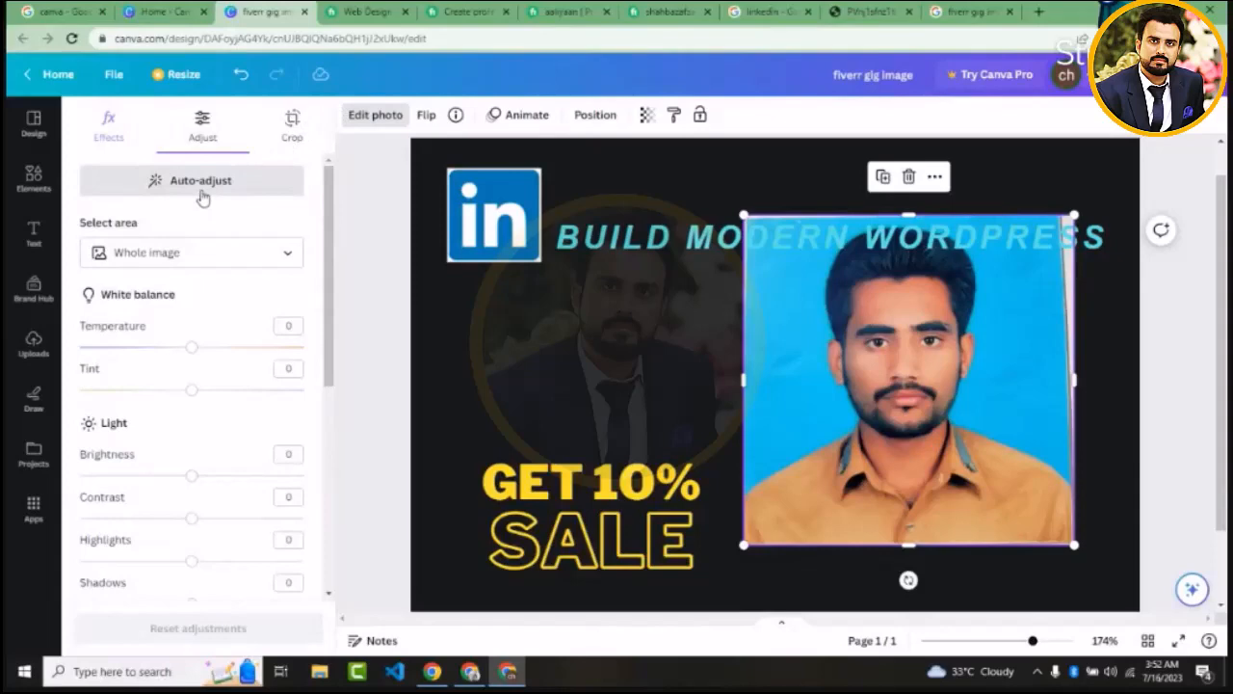
{"action": "left_click", "coordinate": [293, 123]}
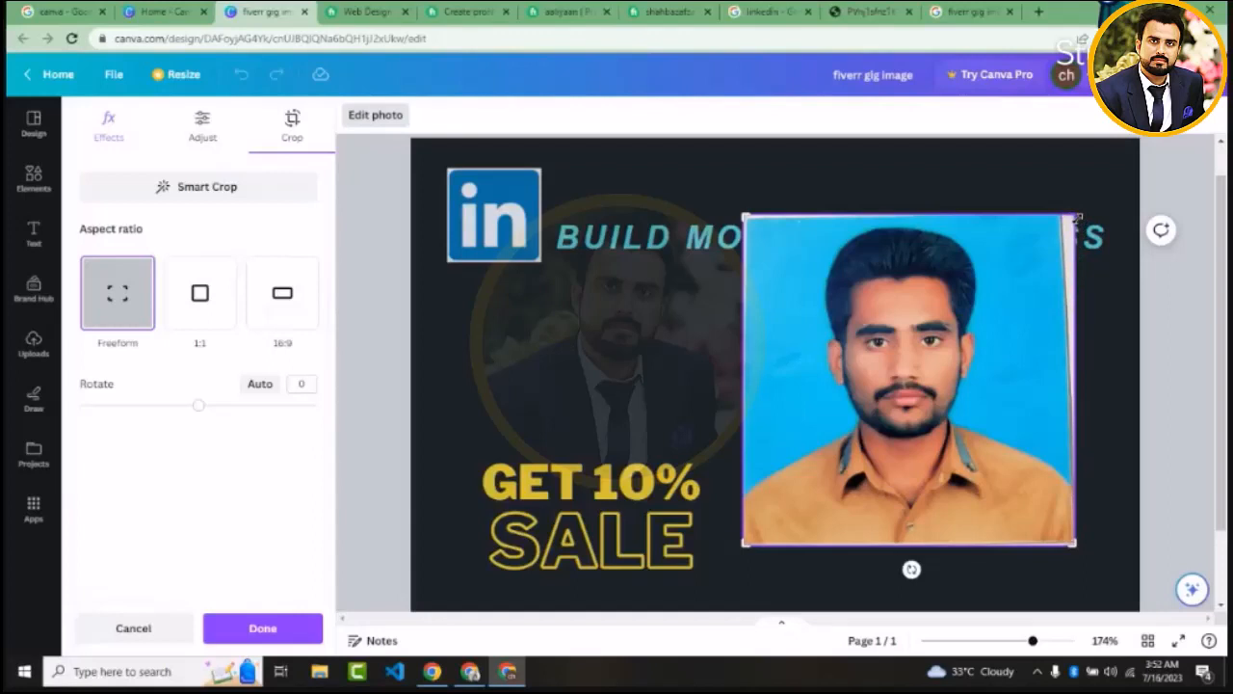
{"action": "left_click_drag", "start_coordinate": [1078, 218], "coordinate": [1042, 224]}
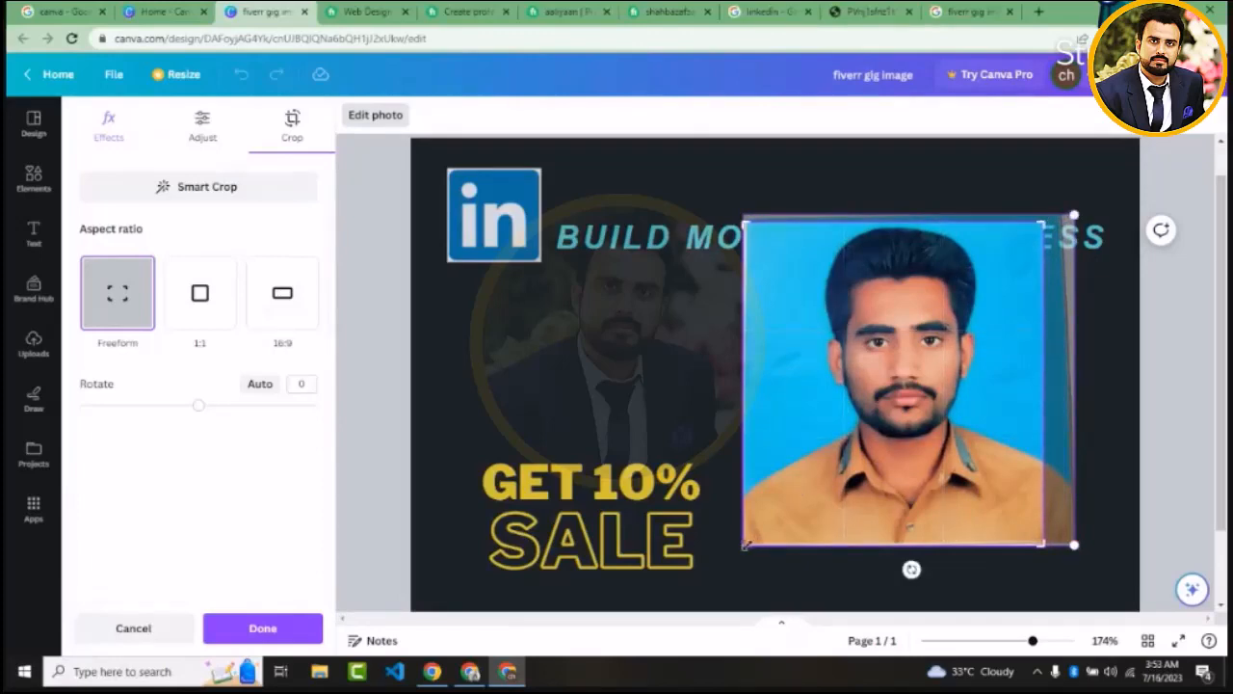
{"action": "left_click_drag", "start_coordinate": [747, 544], "coordinate": [760, 537]}
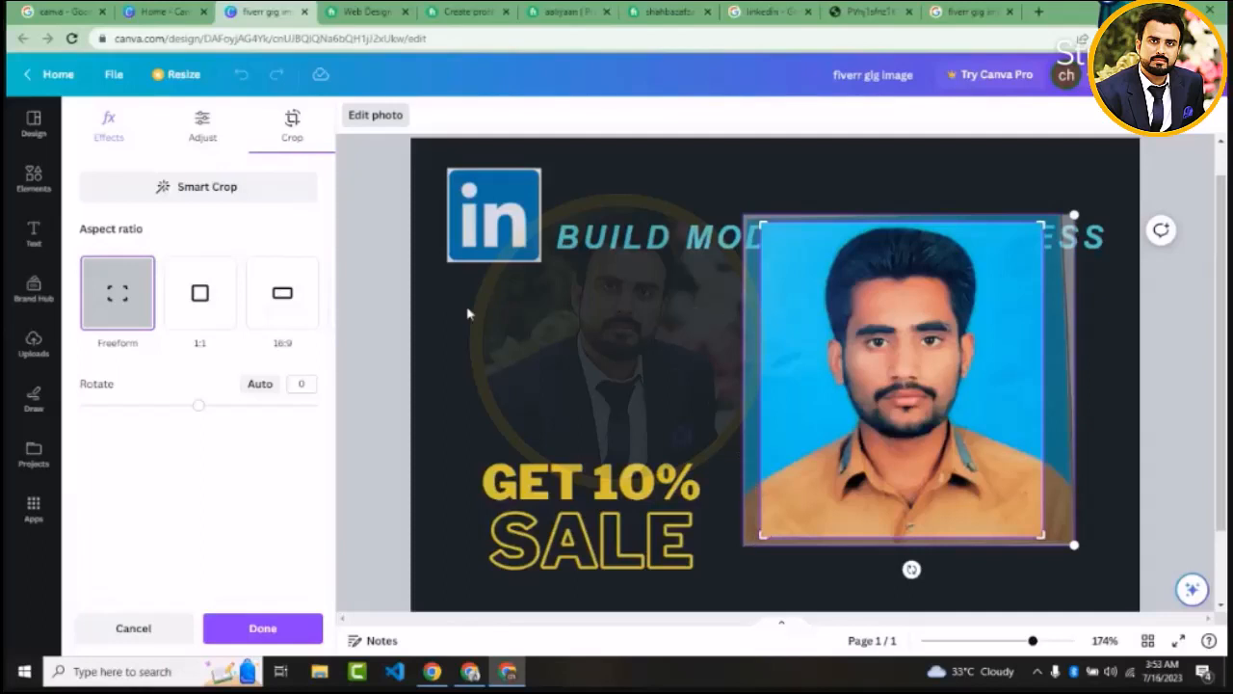
{"action": "left_click", "coordinate": [260, 629]}
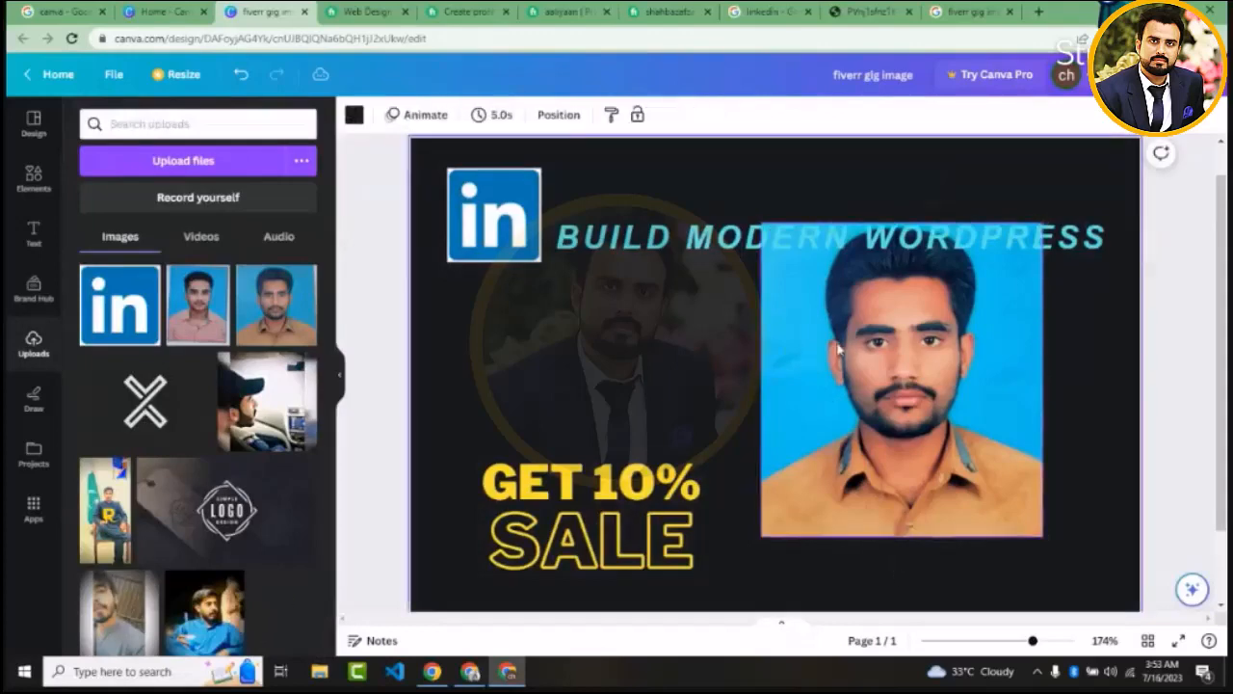
{"action": "left_click_drag", "start_coordinate": [825, 395], "coordinate": [851, 396]}
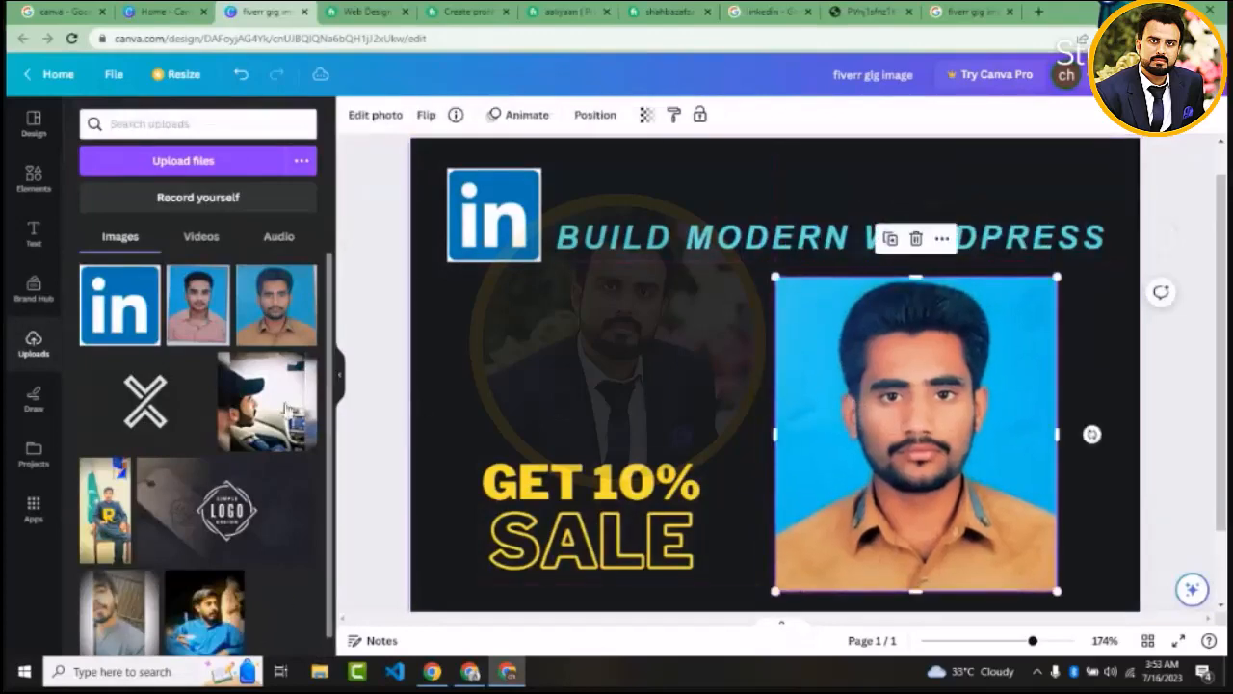
Try rotating the portrait photo within its crop frame to -5.2 degrees, and discard the crop changes
{"action": "left_click", "coordinate": [381, 118]}
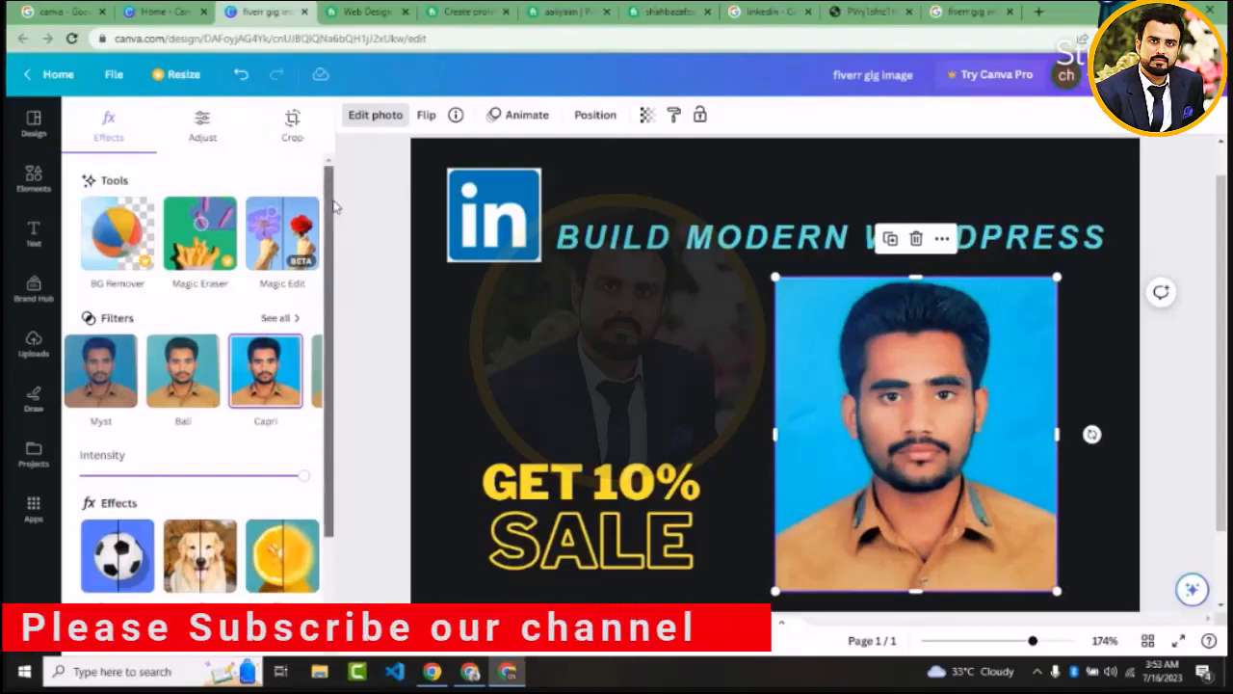
{"action": "left_click_drag", "start_coordinate": [331, 206], "coordinate": [343, 133]}
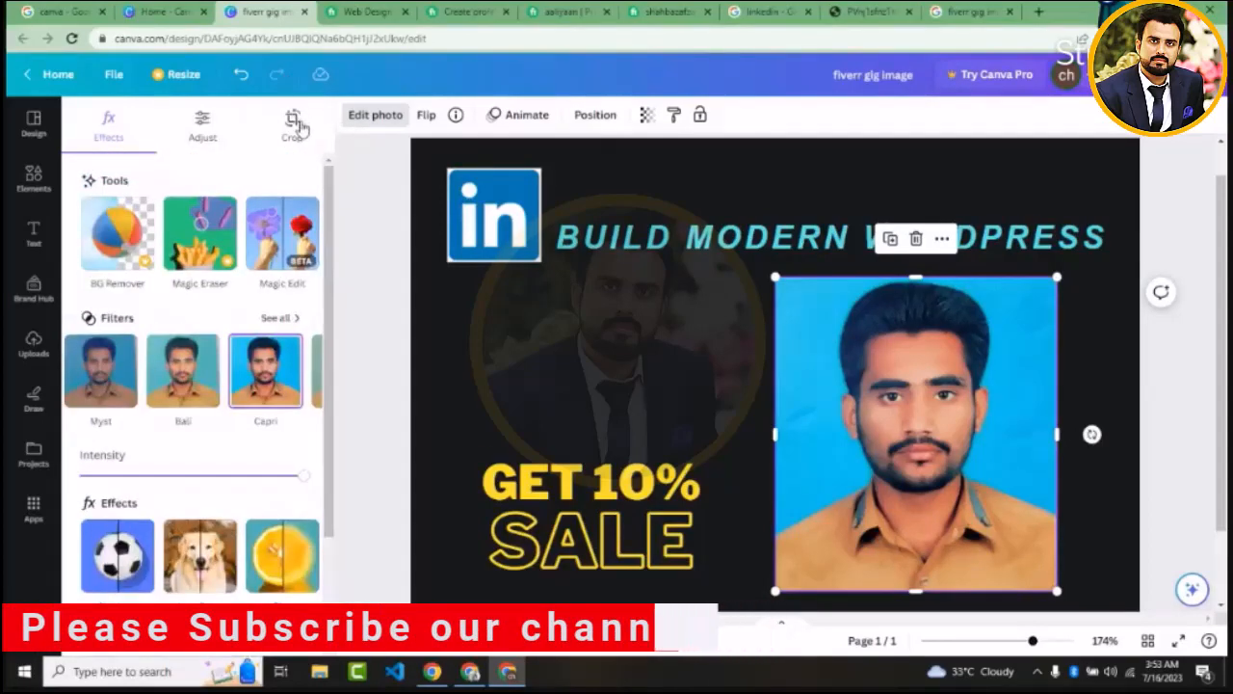
{"action": "left_click", "coordinate": [294, 124]}
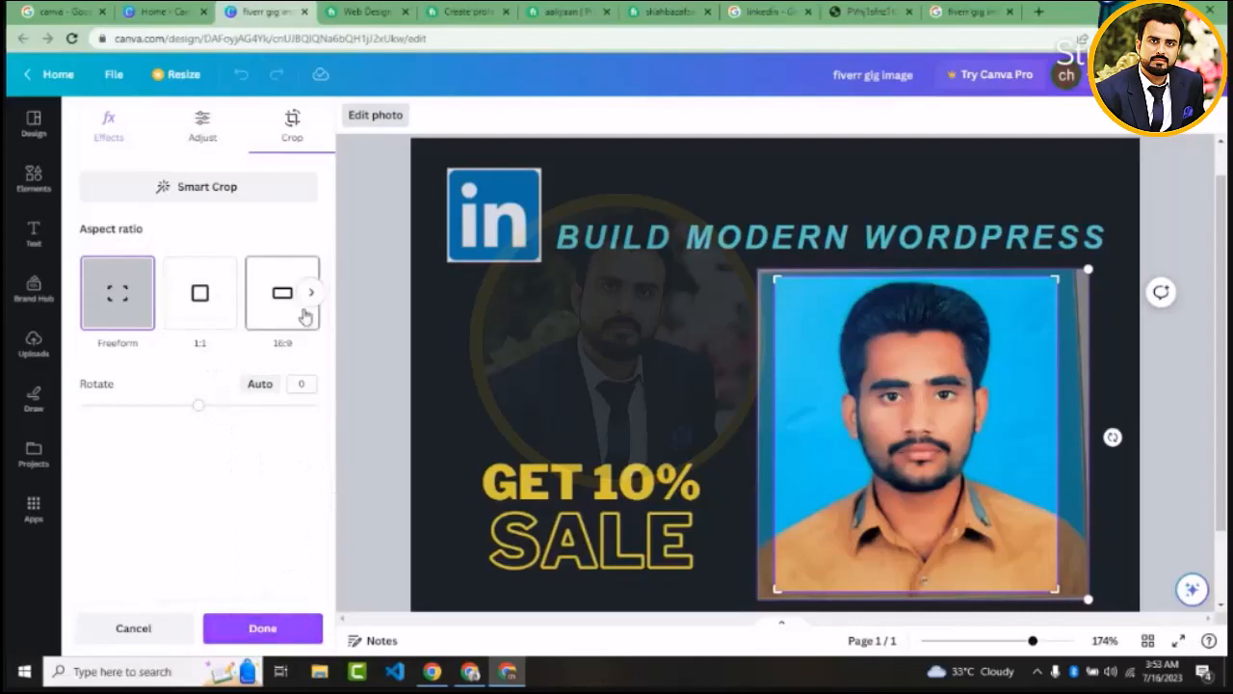
{"action": "left_click", "coordinate": [310, 294]}
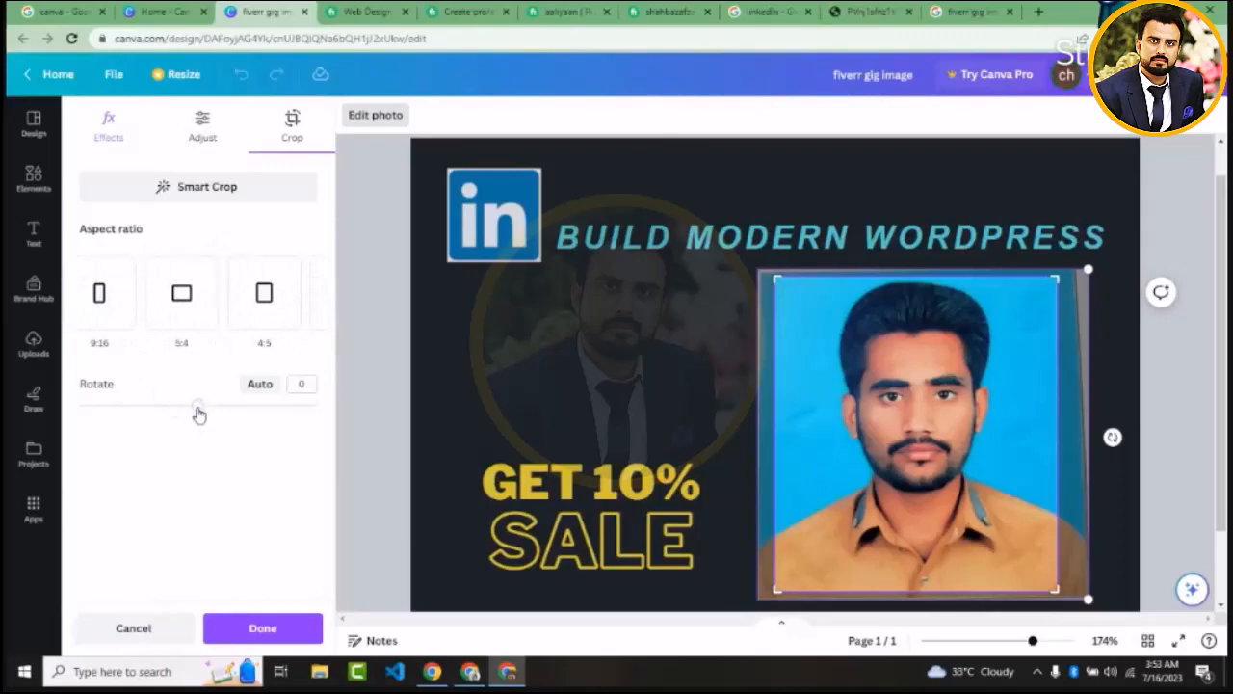
{"action": "left_click_drag", "start_coordinate": [197, 405], "coordinate": [213, 409]}
{"action": "mouse_move", "coordinate": [217, 416]}
{"action": "left_mouse_down"}
{"action": "mouse_move", "coordinate": [258, 438]}
{"action": "mouse_move", "coordinate": [105, 432]}
{"action": "mouse_move", "coordinate": [197, 420]}
{"action": "left_mouse_up"}
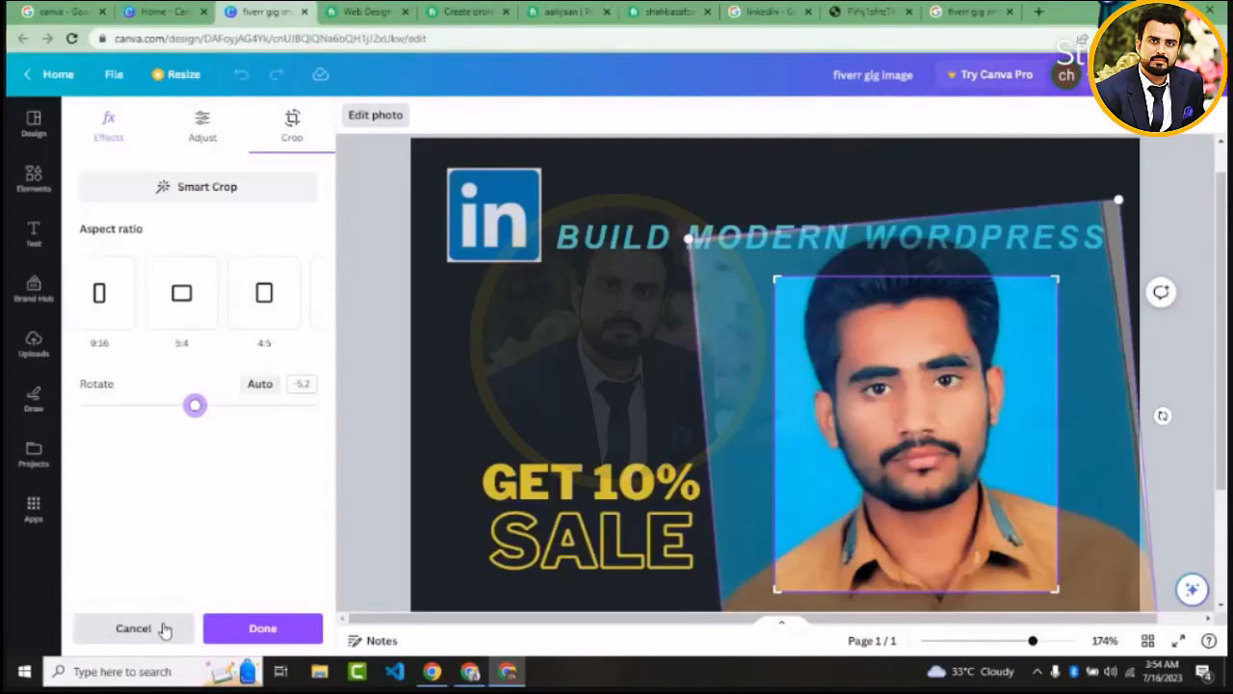
{"action": "left_click", "coordinate": [134, 629]}
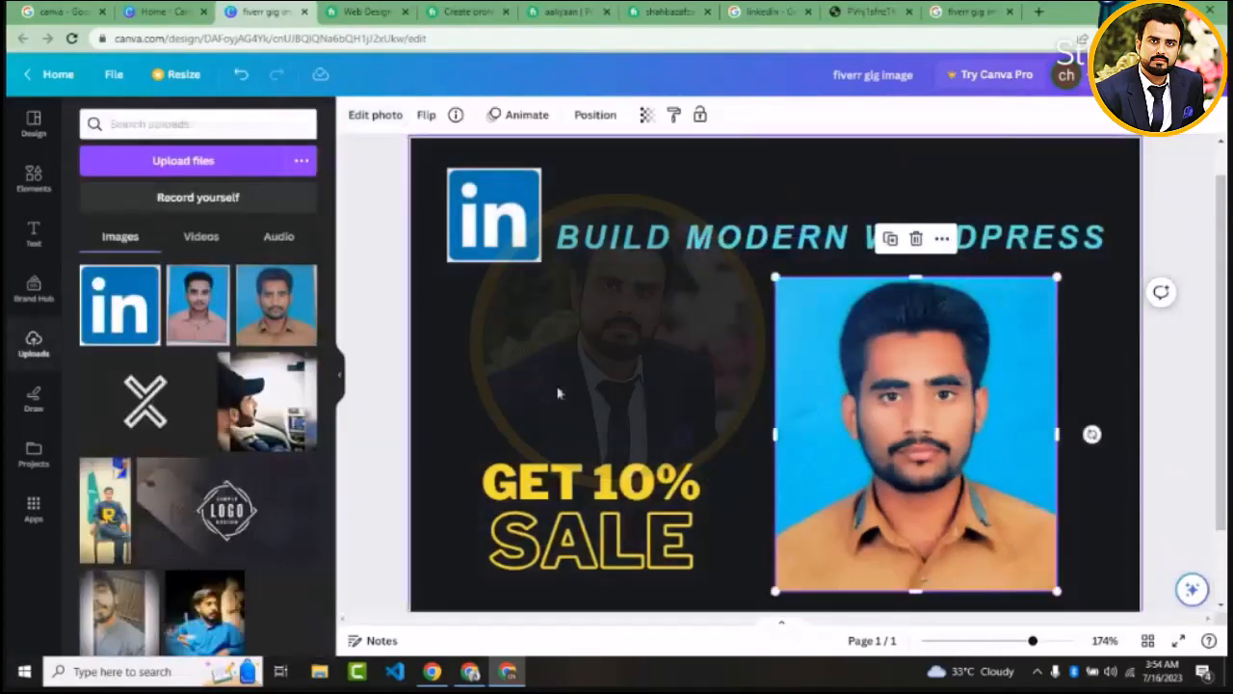
{"action": "left_click", "coordinate": [587, 354]}
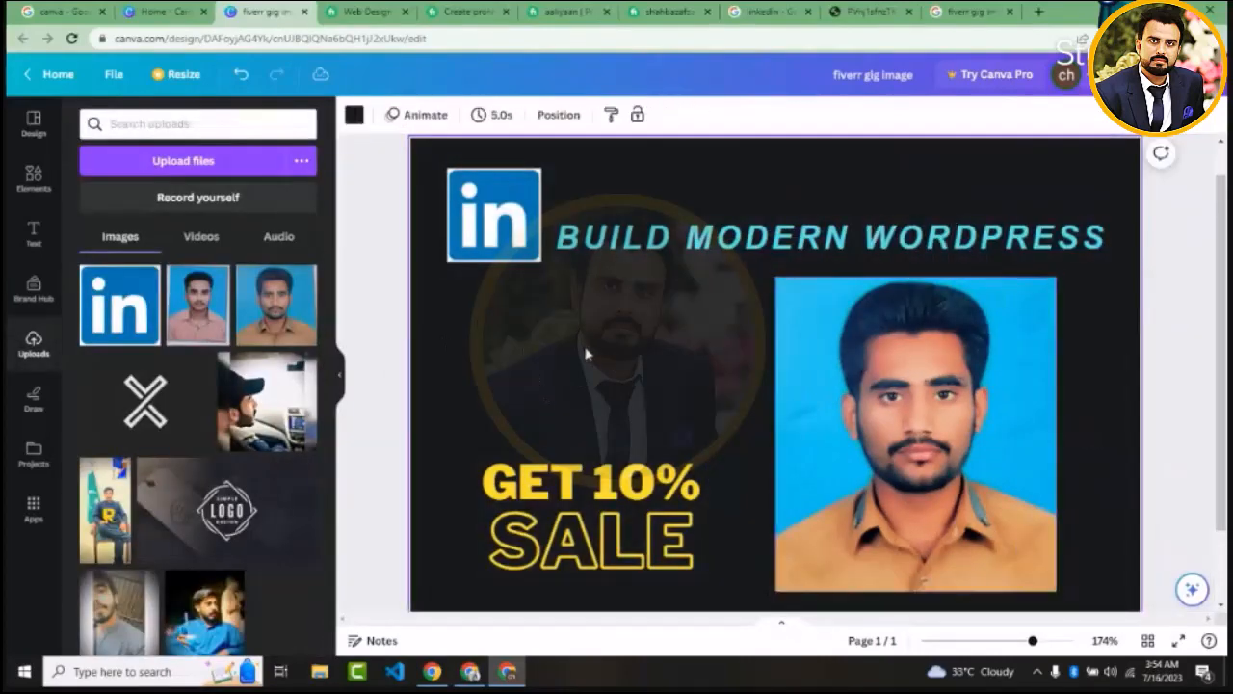
Flip the portrait photo horizontally, and try a vertical flip before turning it upright again
{"action": "left_click", "coordinate": [841, 362]}
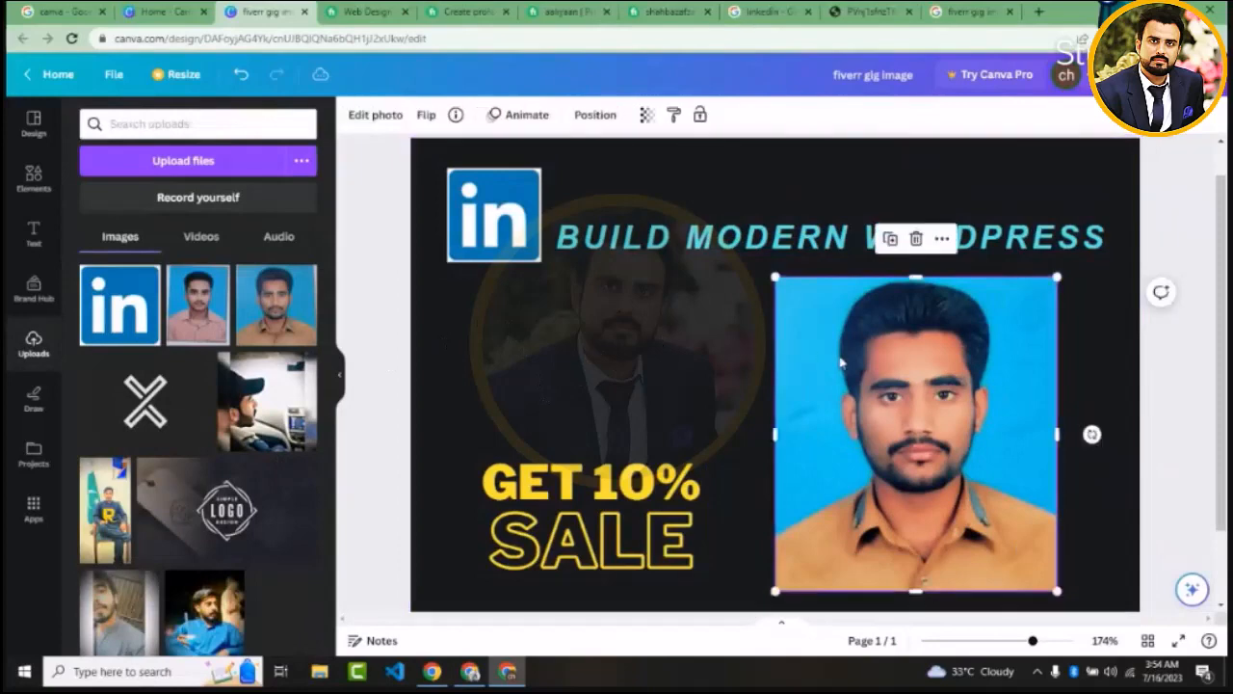
{"action": "left_click", "coordinate": [427, 116]}
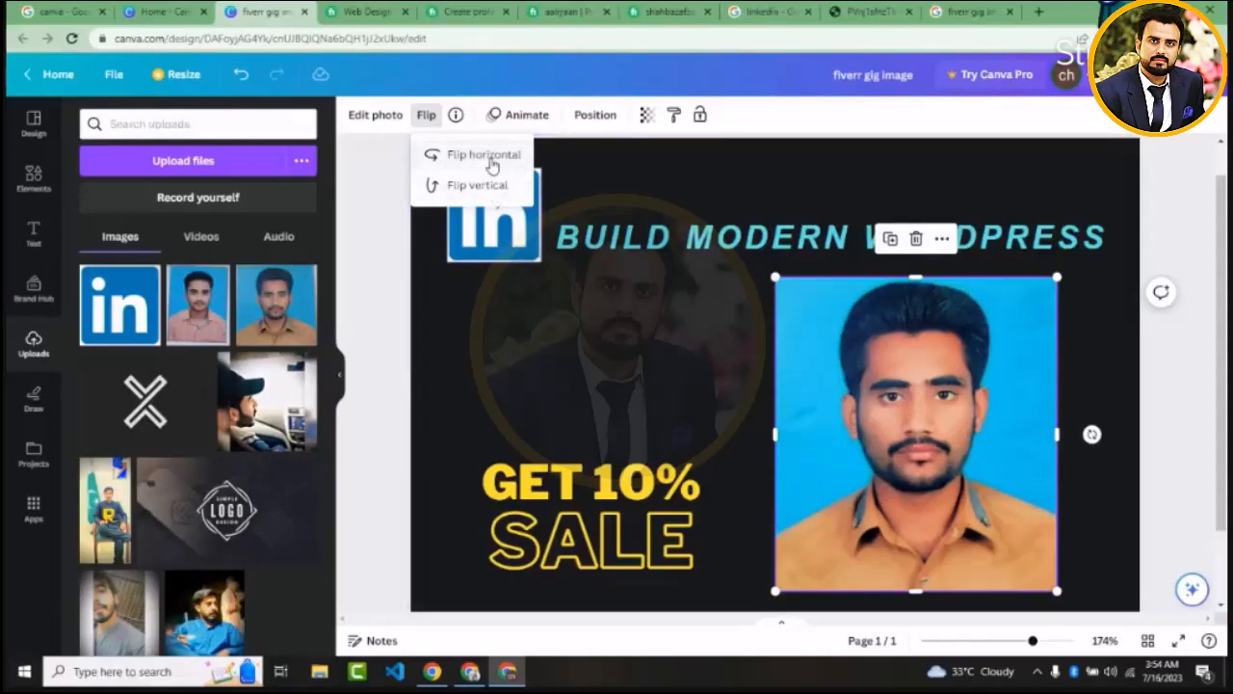
{"action": "left_click", "coordinate": [490, 159]}
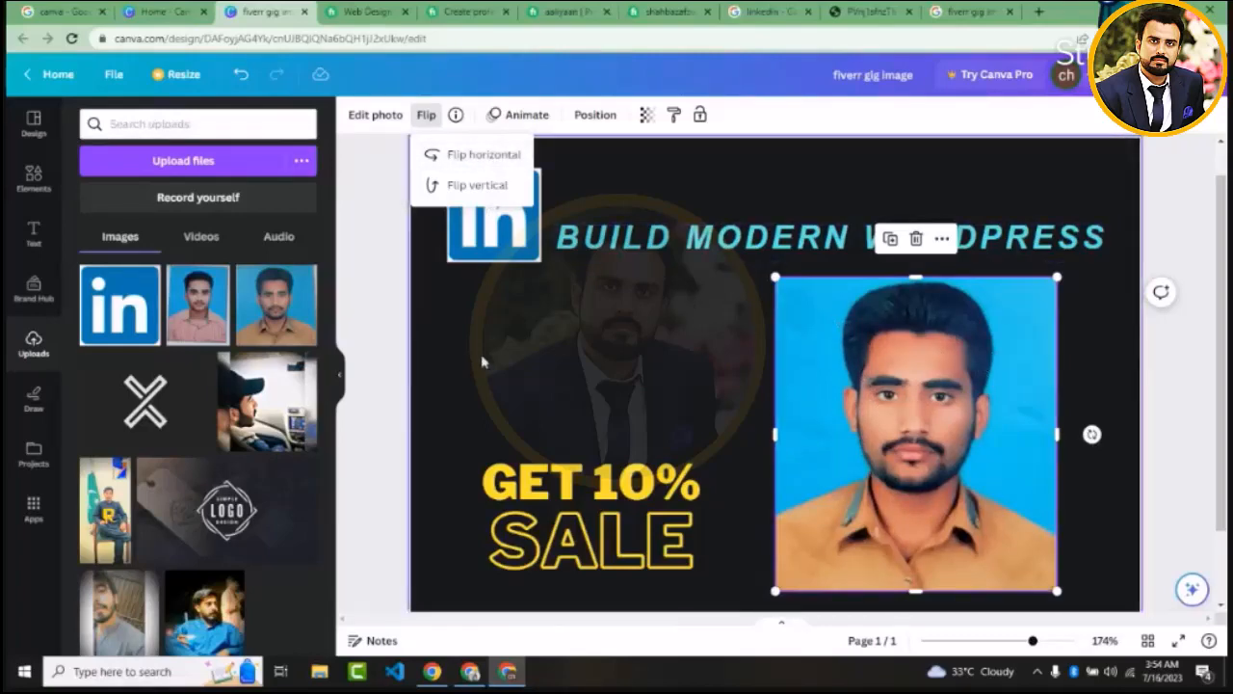
{"action": "left_click", "coordinate": [473, 189]}
{"action": "left_click", "coordinate": [473, 188]}
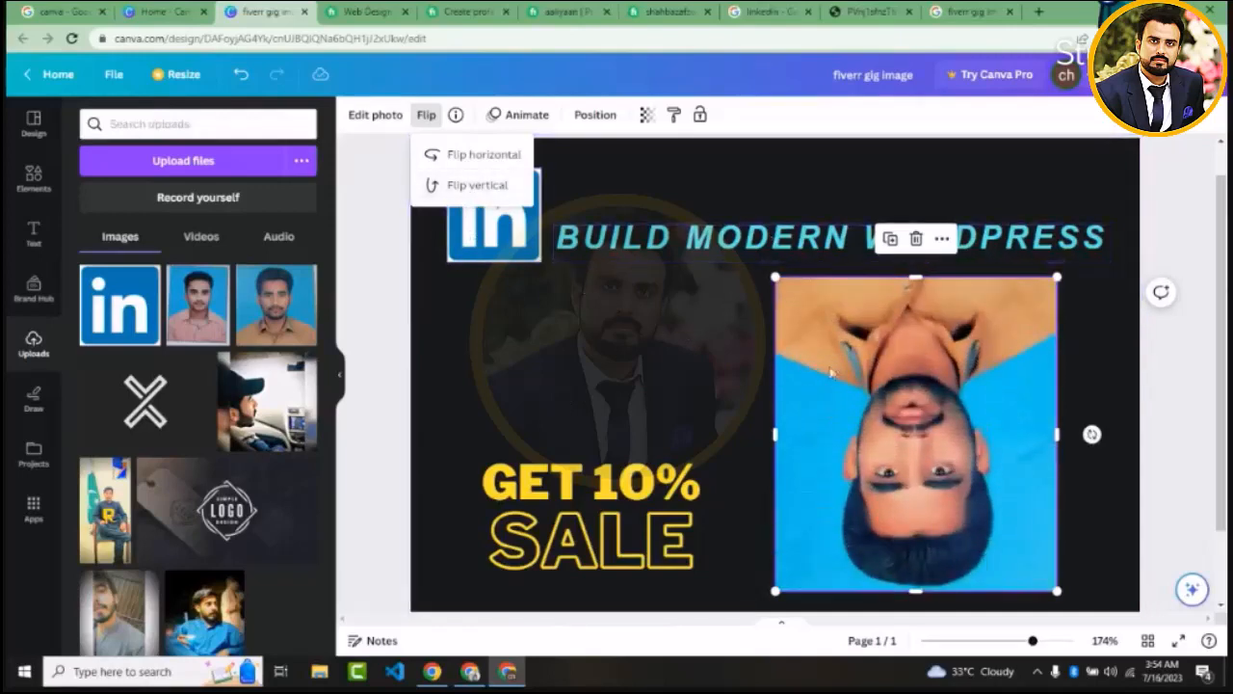
{"action": "left_click", "coordinate": [467, 186]}
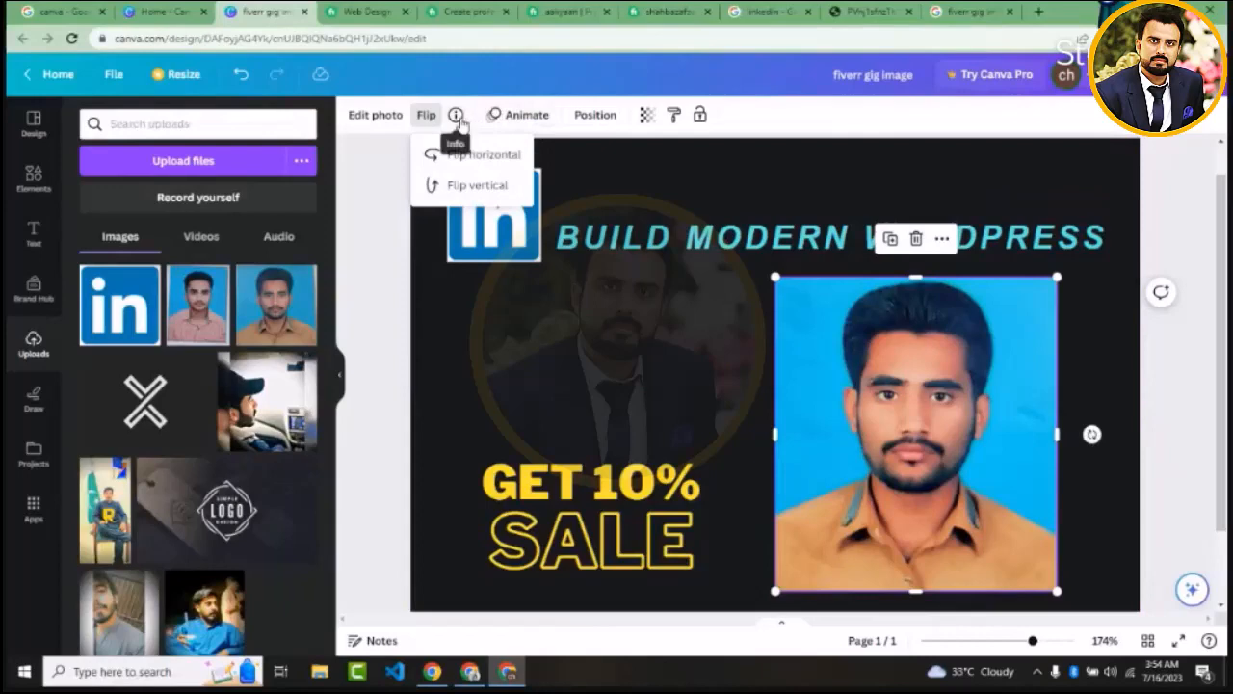
Look over the portrait photo's animation and arrangement options, and show the design's layer list
{"action": "left_click", "coordinate": [532, 118]}
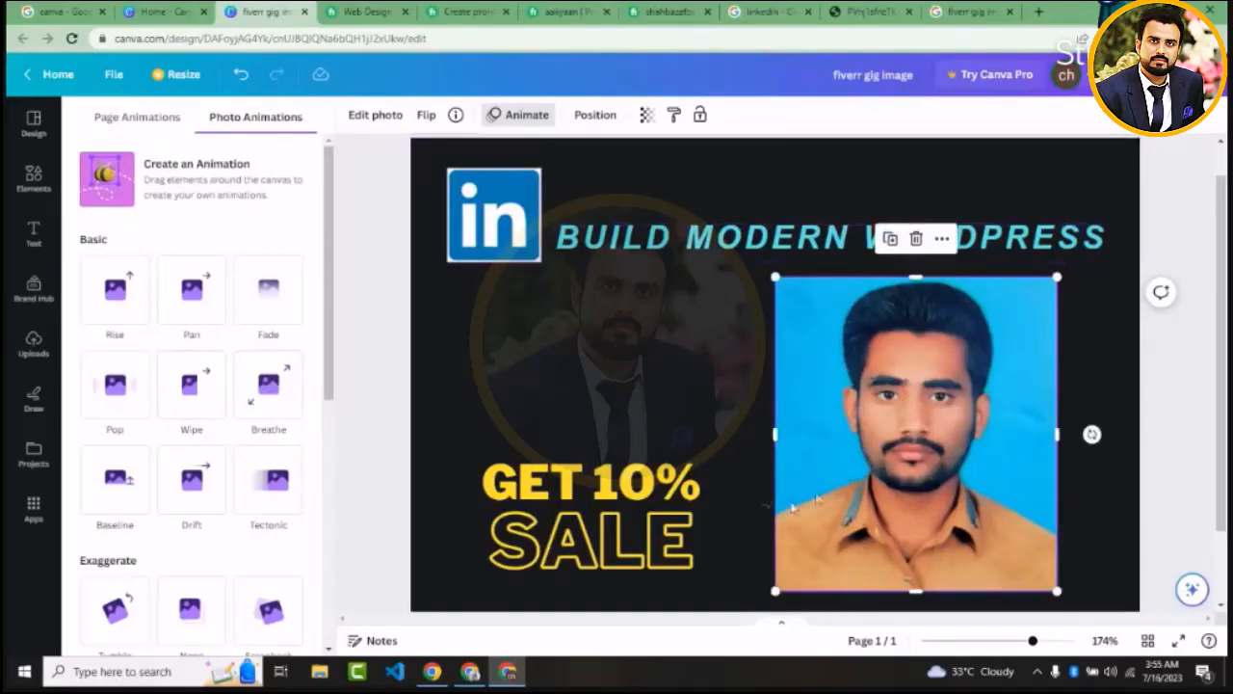
{"action": "left_click", "coordinate": [592, 118]}
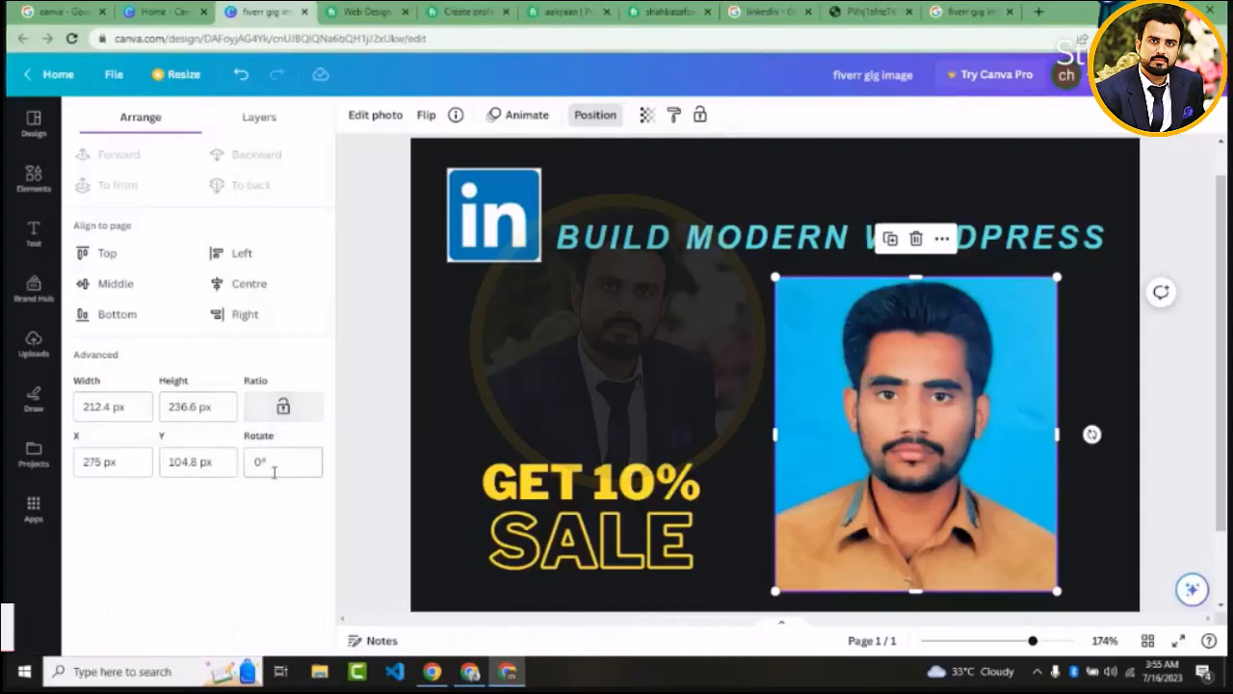
{"action": "left_click", "coordinate": [258, 118]}
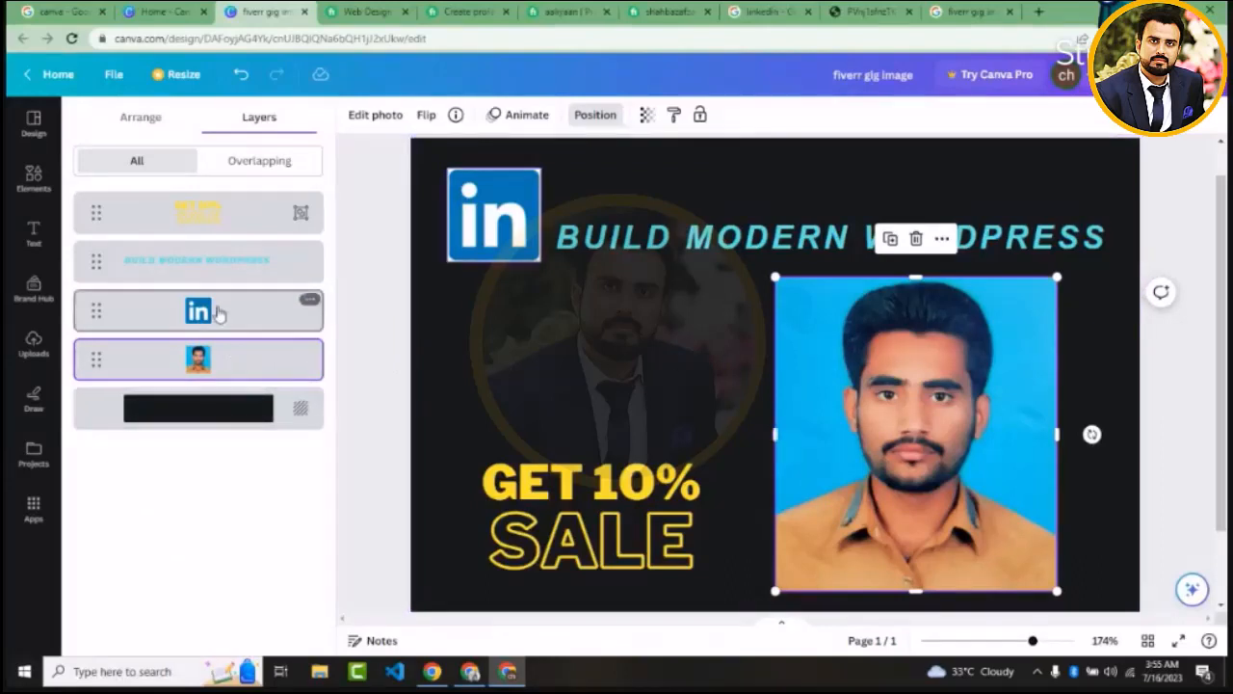
Select the sale text, LinkedIn logo, heading and portrait photo in turn to identify each one's layer
{"action": "left_click", "coordinate": [577, 518]}
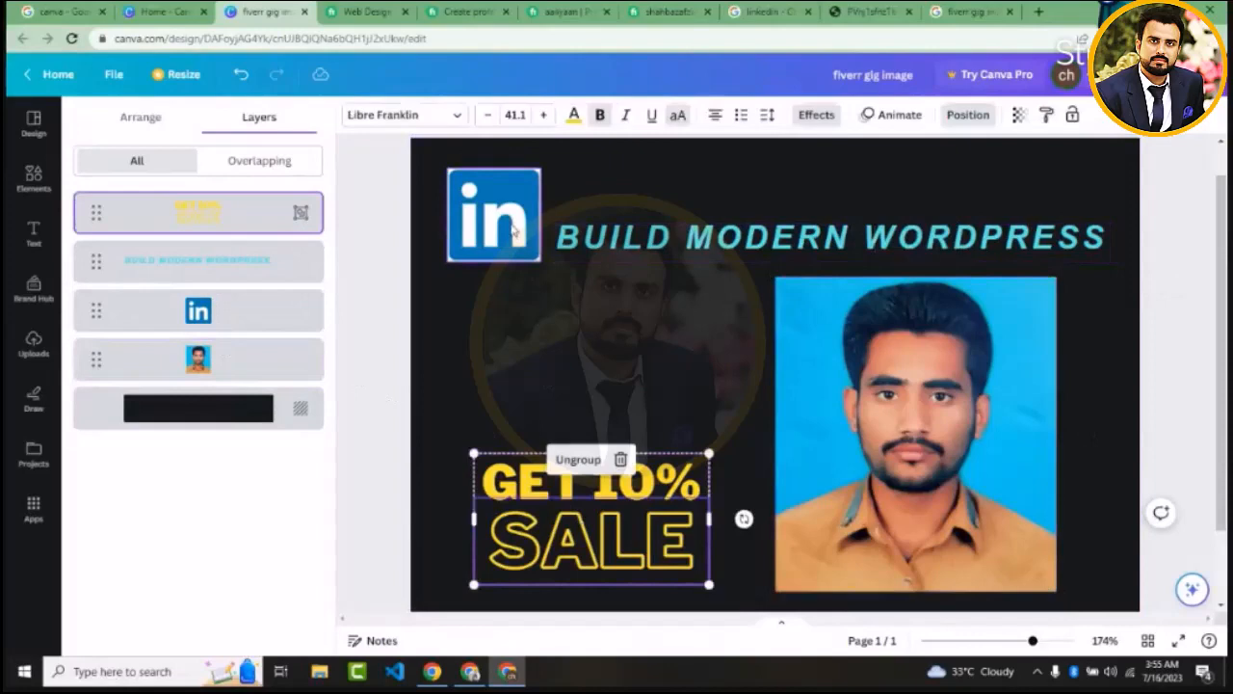
{"action": "left_click", "coordinate": [513, 229]}
{"action": "left_click", "coordinate": [646, 245]}
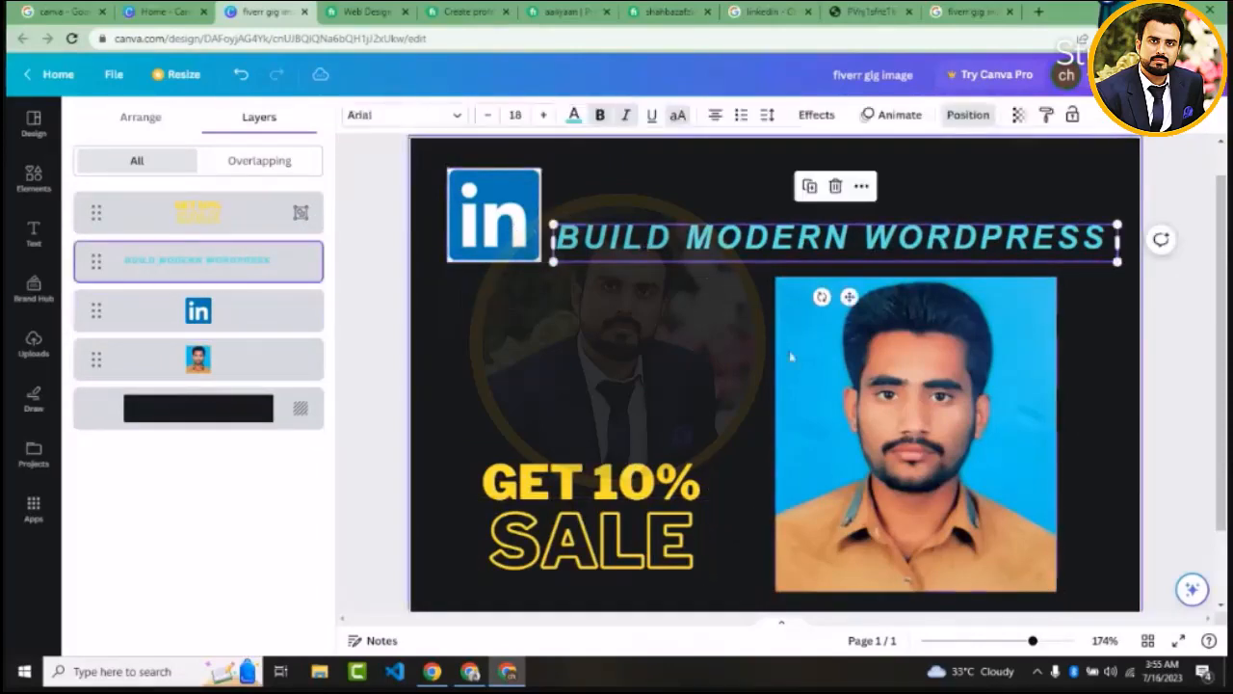
{"action": "left_click", "coordinate": [807, 364]}
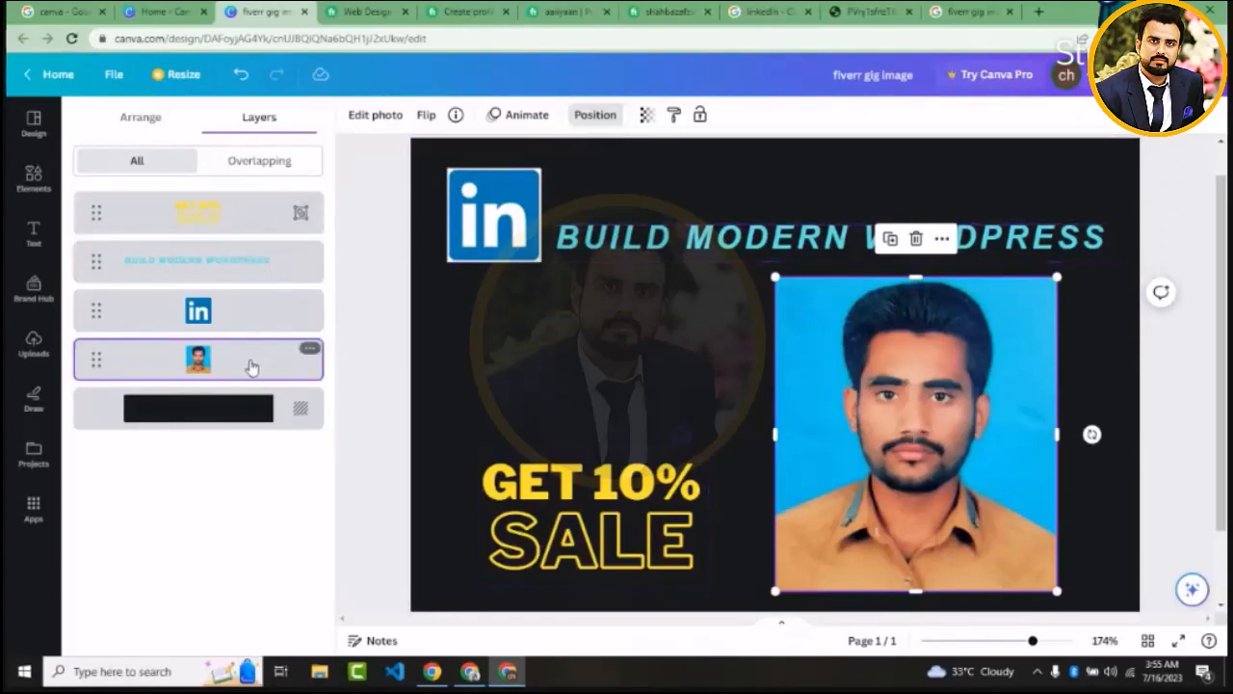
Move the portrait photo left beneath the heading, and move the GET 10% SALE text so it overlaps the photo's lower left part
{"action": "left_click_drag", "start_coordinate": [797, 359], "coordinate": [677, 285]}
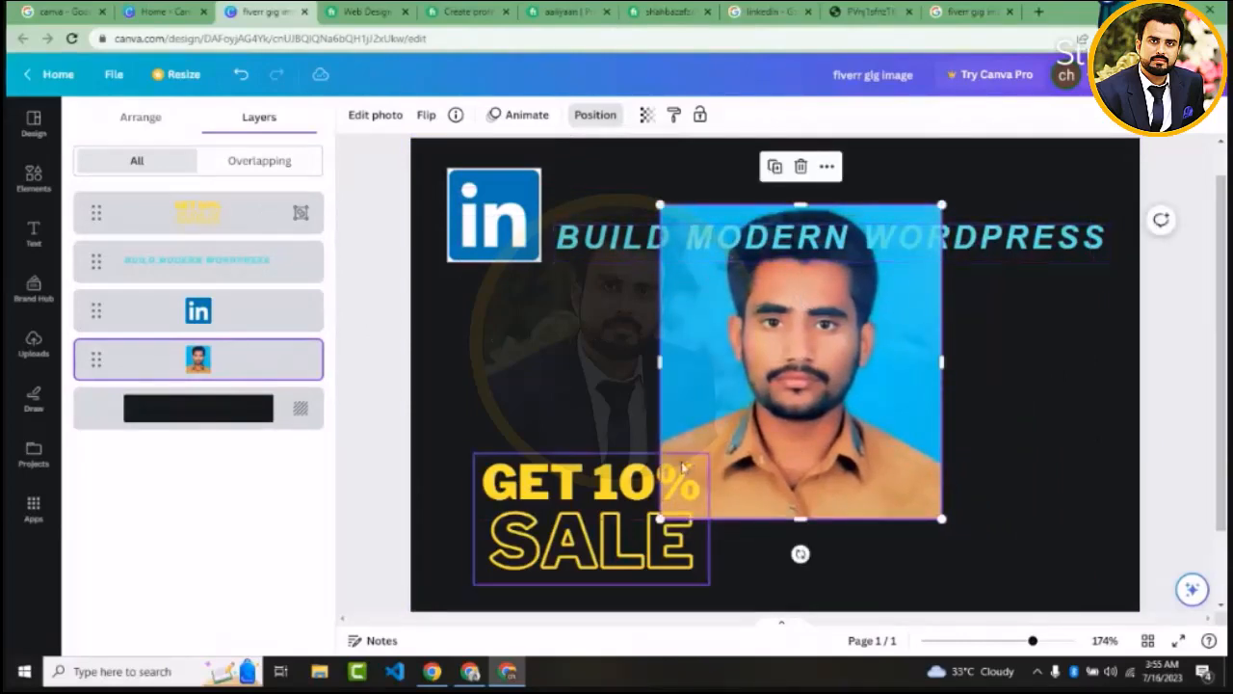
{"action": "left_click_drag", "start_coordinate": [611, 482], "coordinate": [688, 404]}
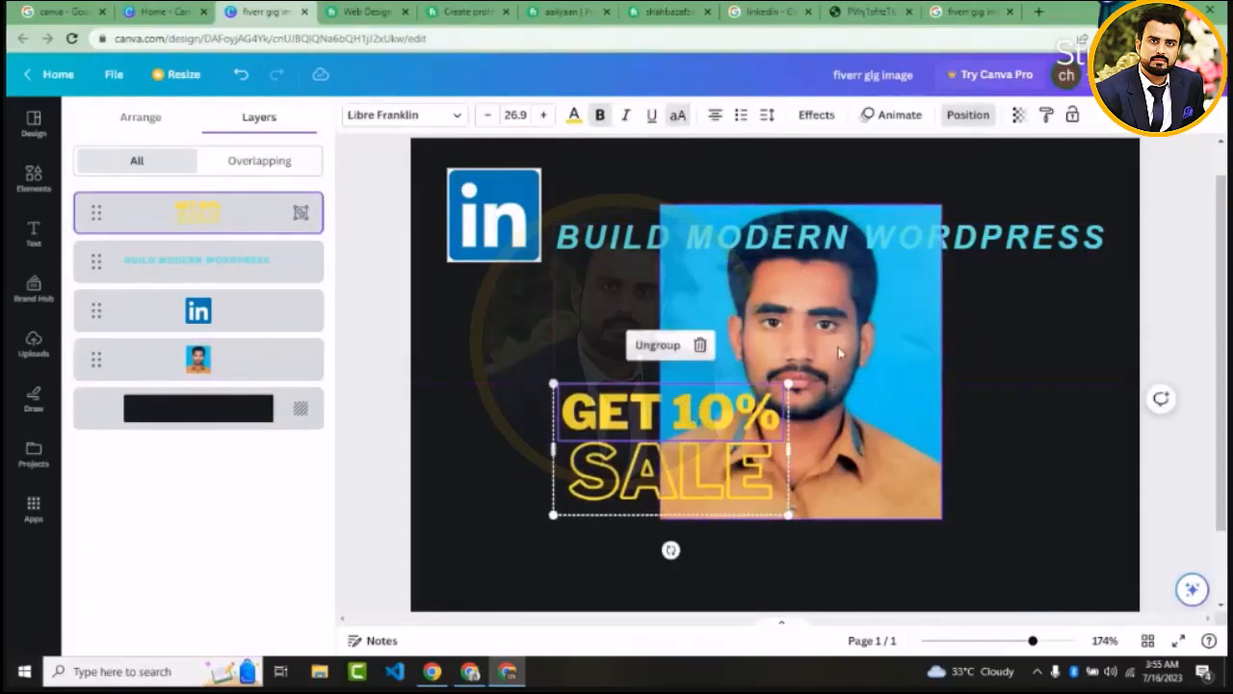
{"action": "left_click_drag", "start_coordinate": [842, 352], "coordinate": [819, 383]}
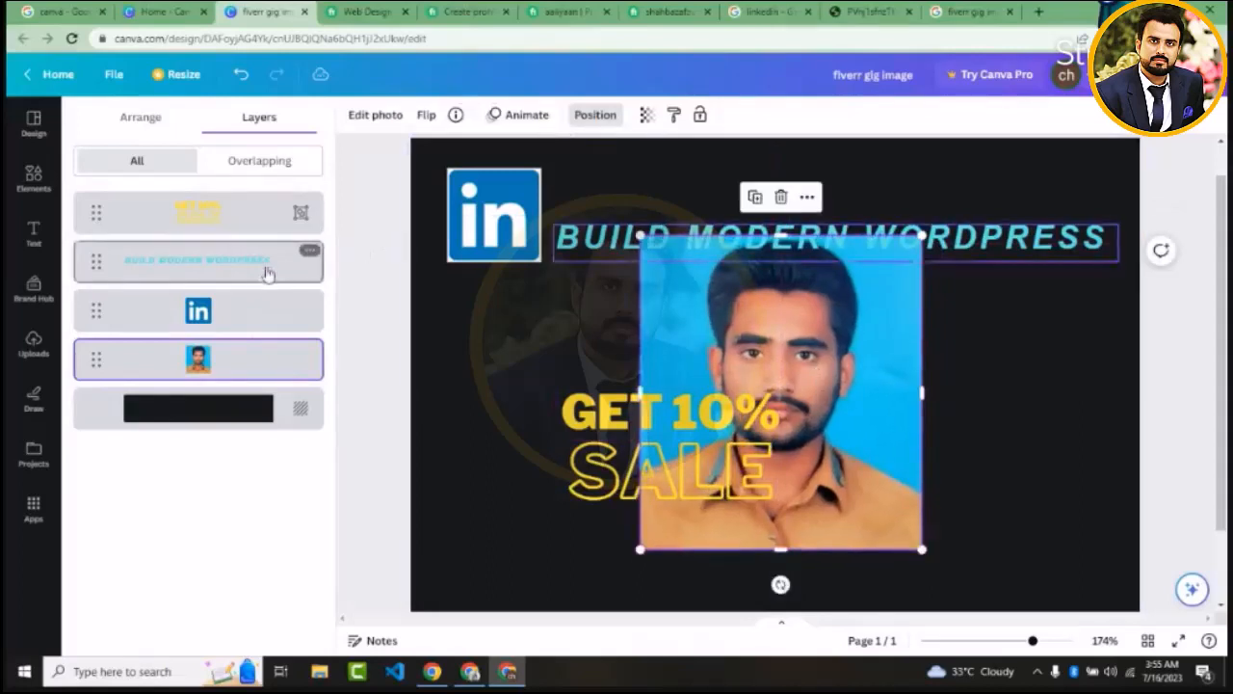
Move the portrait photo to the top of the layer order and reposition it over the middle of the heading and the sale text
{"action": "left_click_drag", "start_coordinate": [237, 372], "coordinate": [231, 212]}
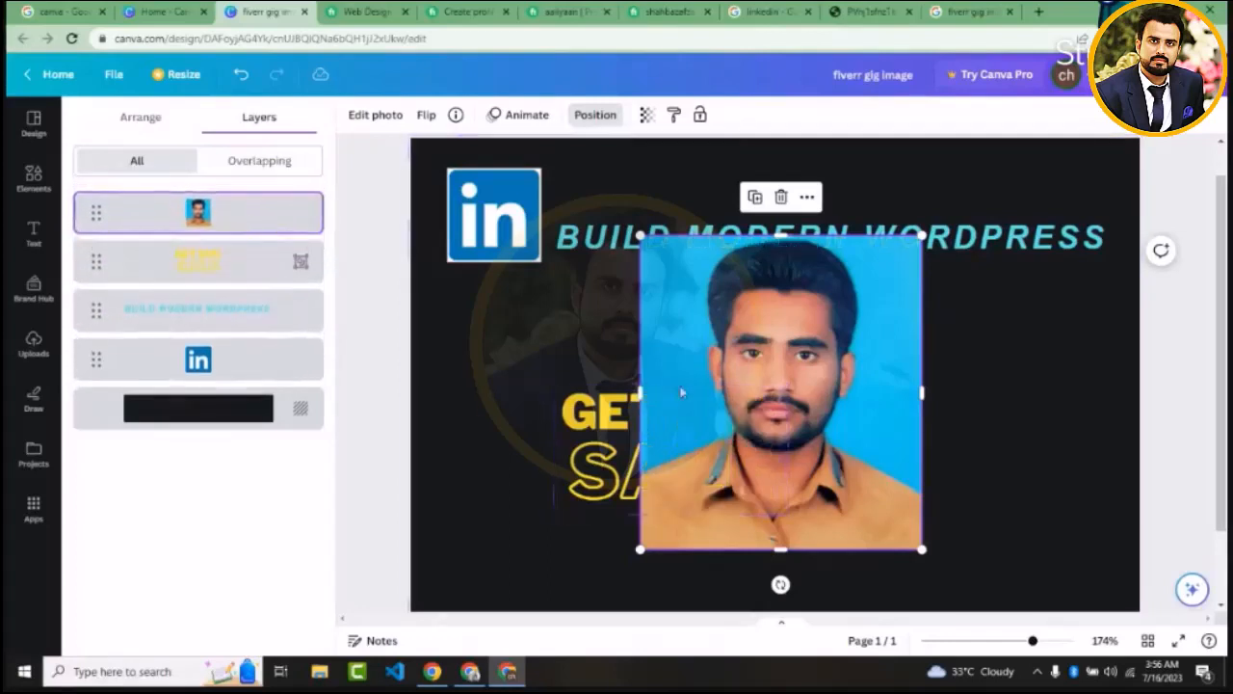
{"action": "left_click_drag", "start_coordinate": [708, 390], "coordinate": [587, 334]}
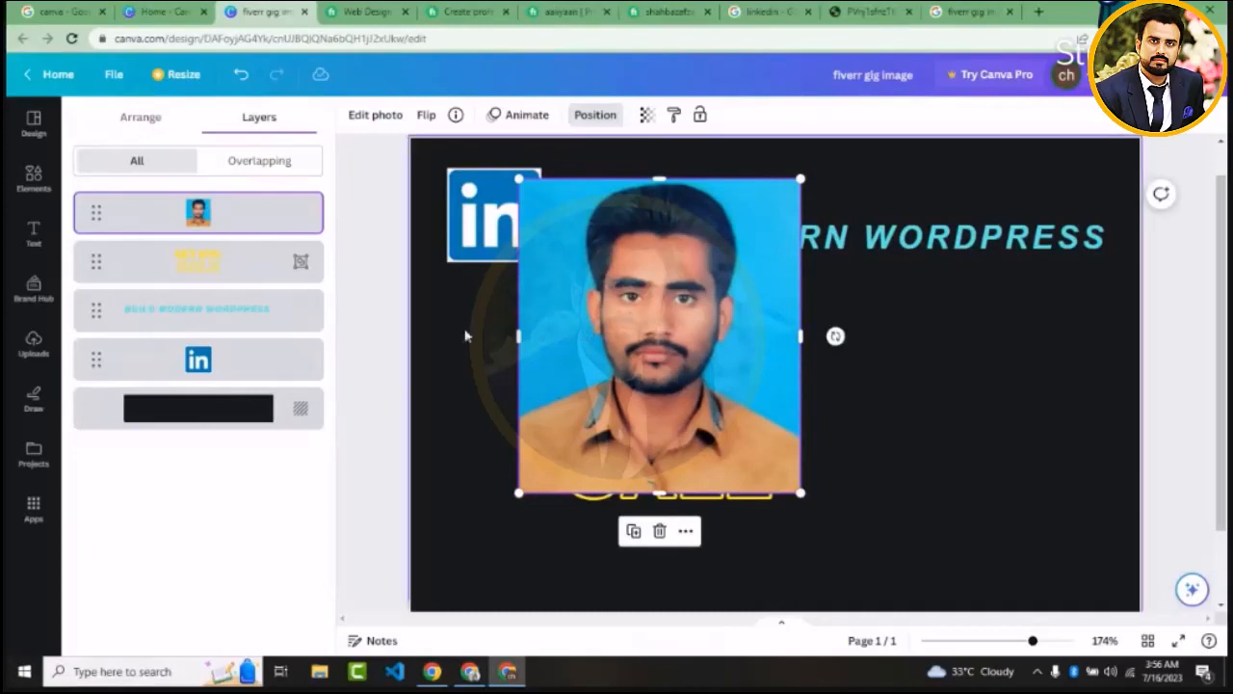
{"action": "left_click", "coordinate": [209, 266]}
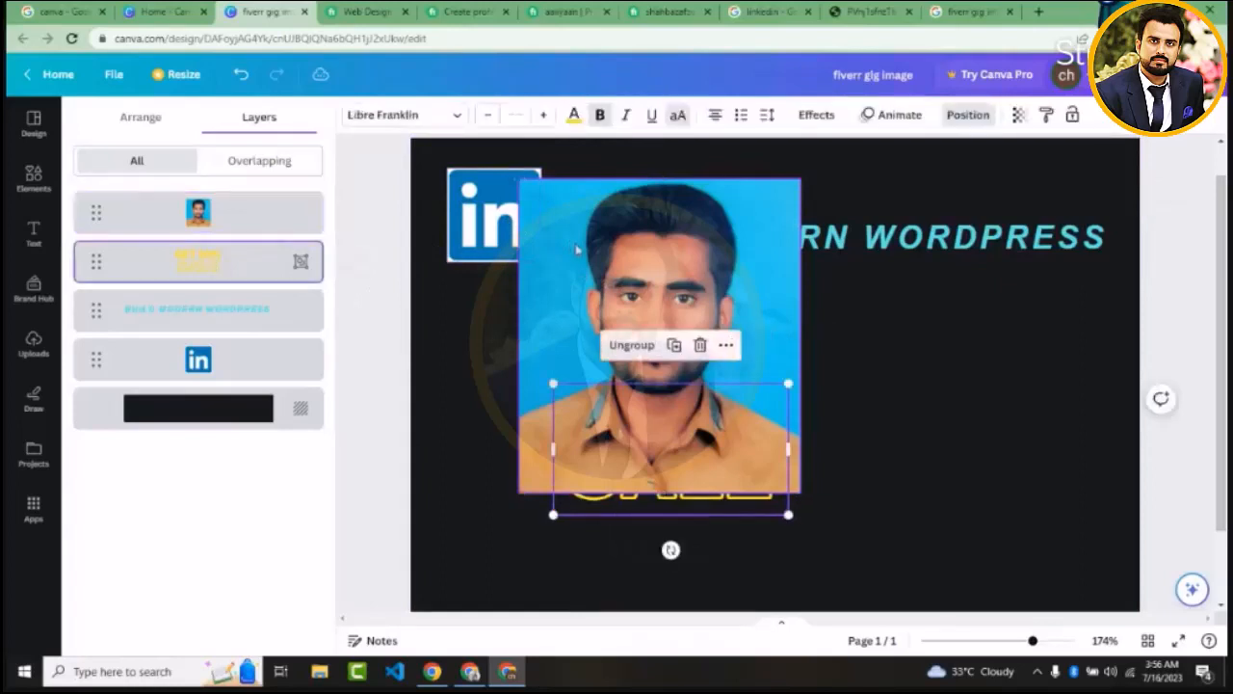
{"action": "left_click_drag", "start_coordinate": [577, 248], "coordinate": [730, 296]}
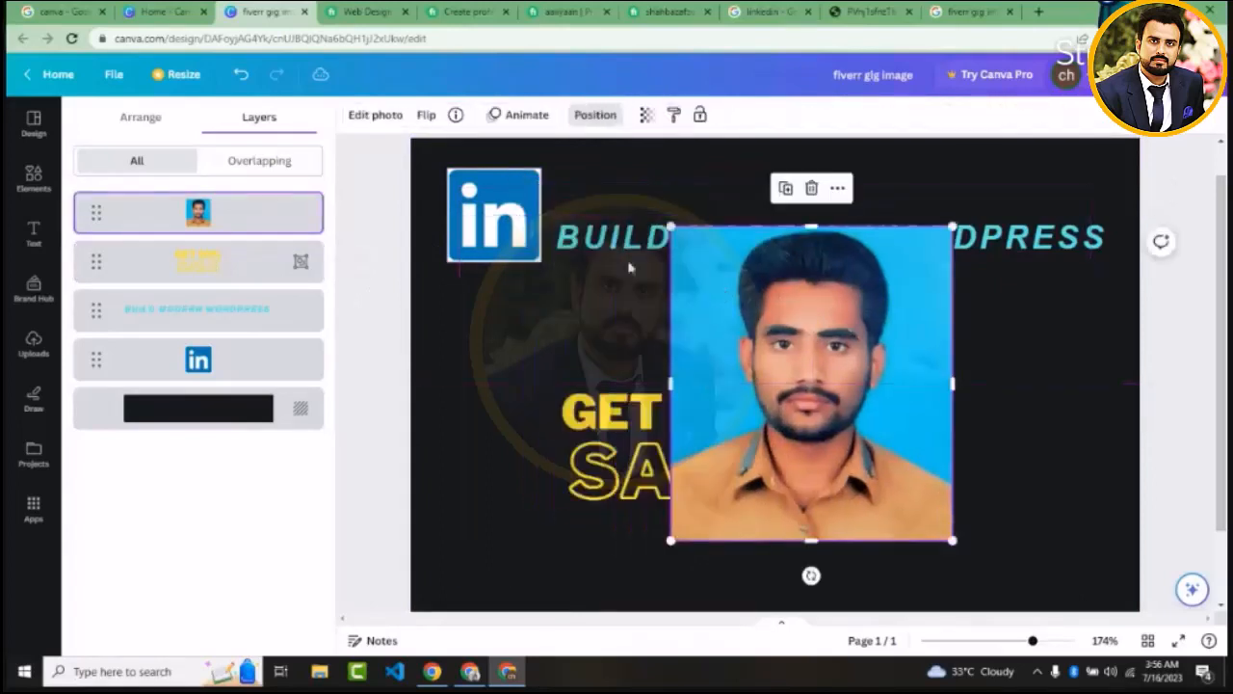
Move the LinkedIn logo down onto the start of the GET 10% SALE text and bring it forward above that text
{"action": "left_click", "coordinate": [500, 211]}
{"action": "left_click_drag", "start_coordinate": [508, 207], "coordinate": [579, 387]}
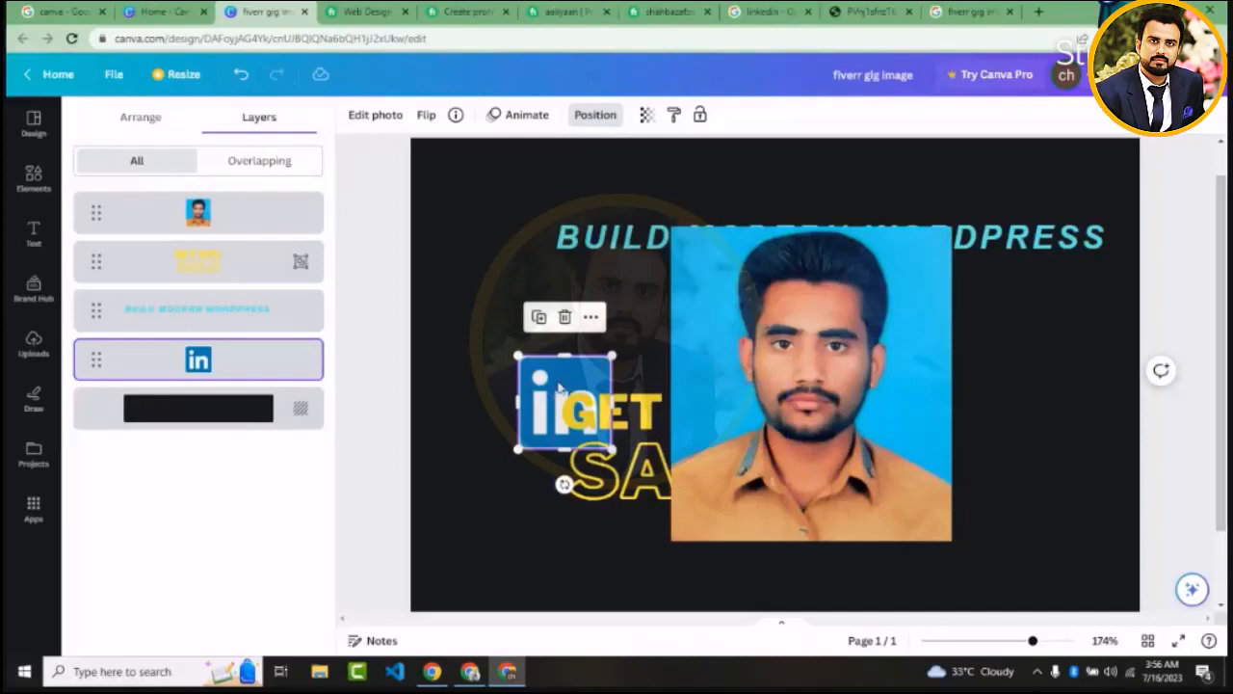
{"action": "right_click", "coordinate": [558, 387]}
{"action": "mouse_move", "coordinate": [560, 390]}
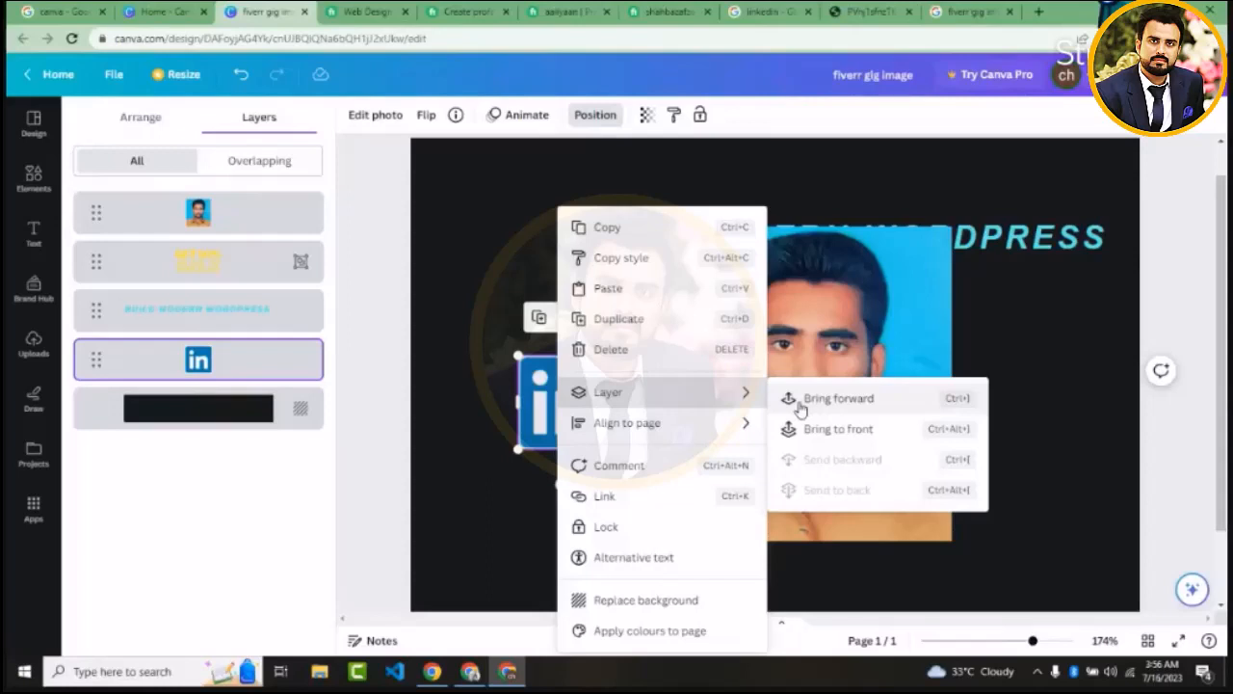
{"action": "left_click", "coordinate": [836, 398]}
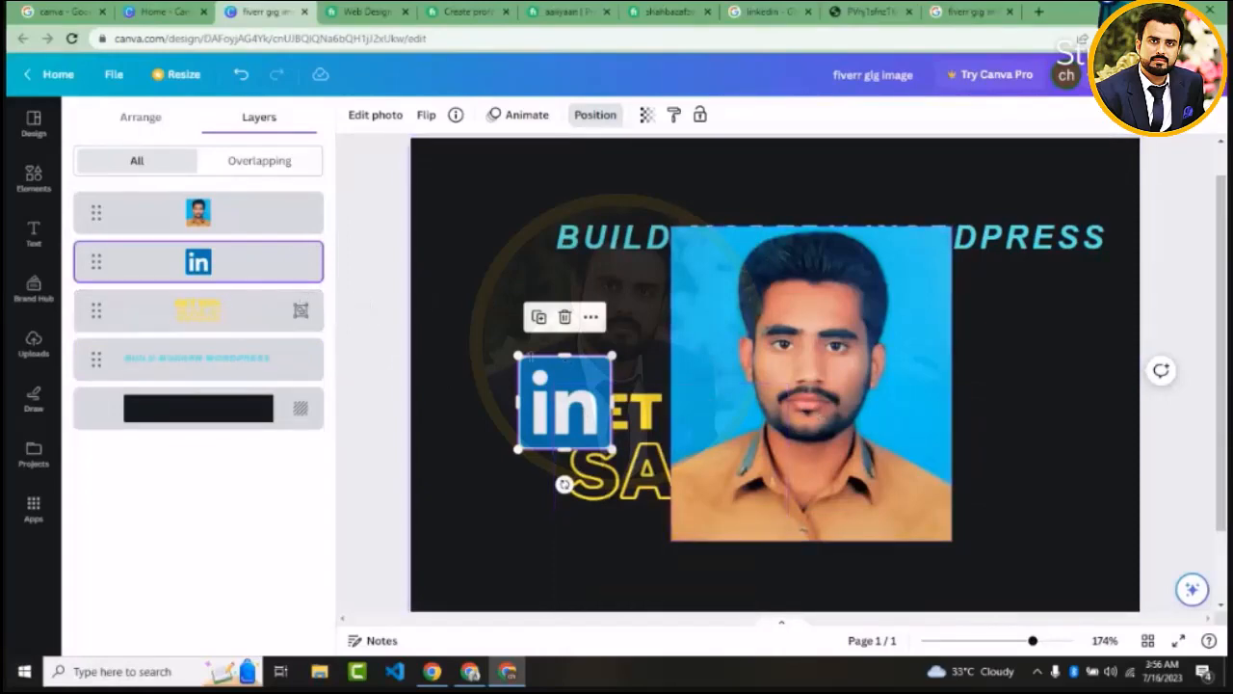
Move the LinkedIn logo right so it overlaps the portrait photo's left edge, and bring it to the front of all layers
{"action": "left_click_drag", "start_coordinate": [551, 387], "coordinate": [593, 349]}
{"action": "right_click", "coordinate": [597, 352]}
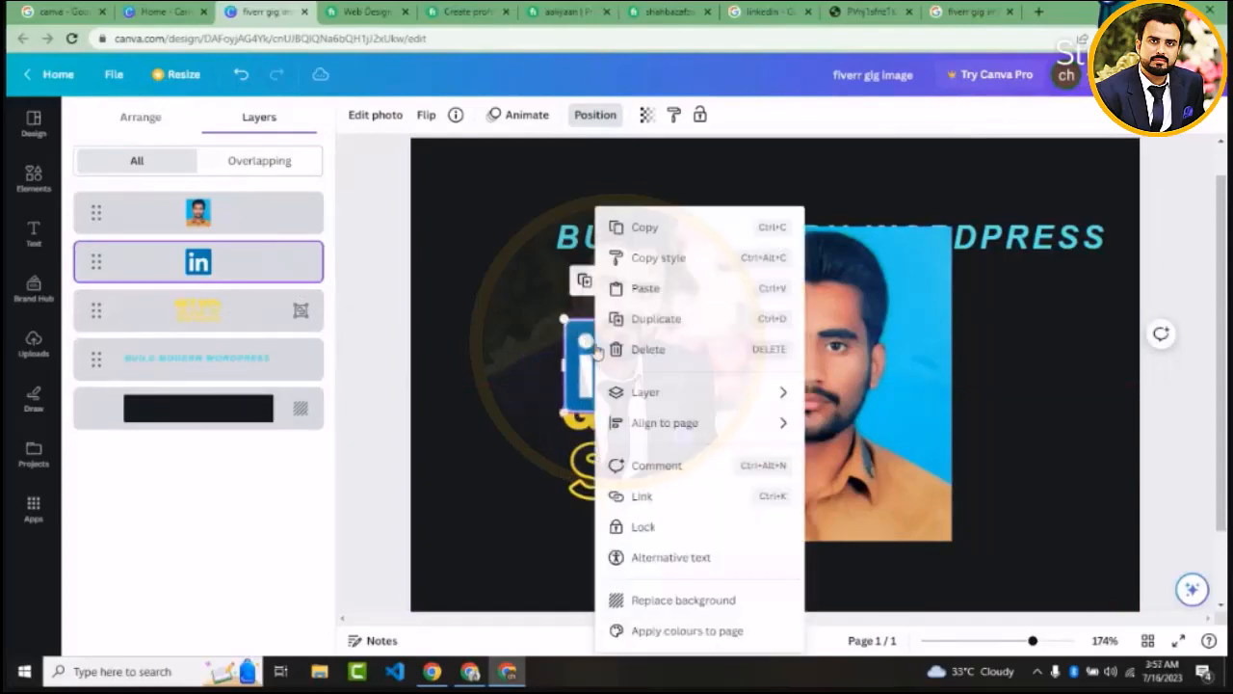
{"action": "mouse_move", "coordinate": [773, 391]}
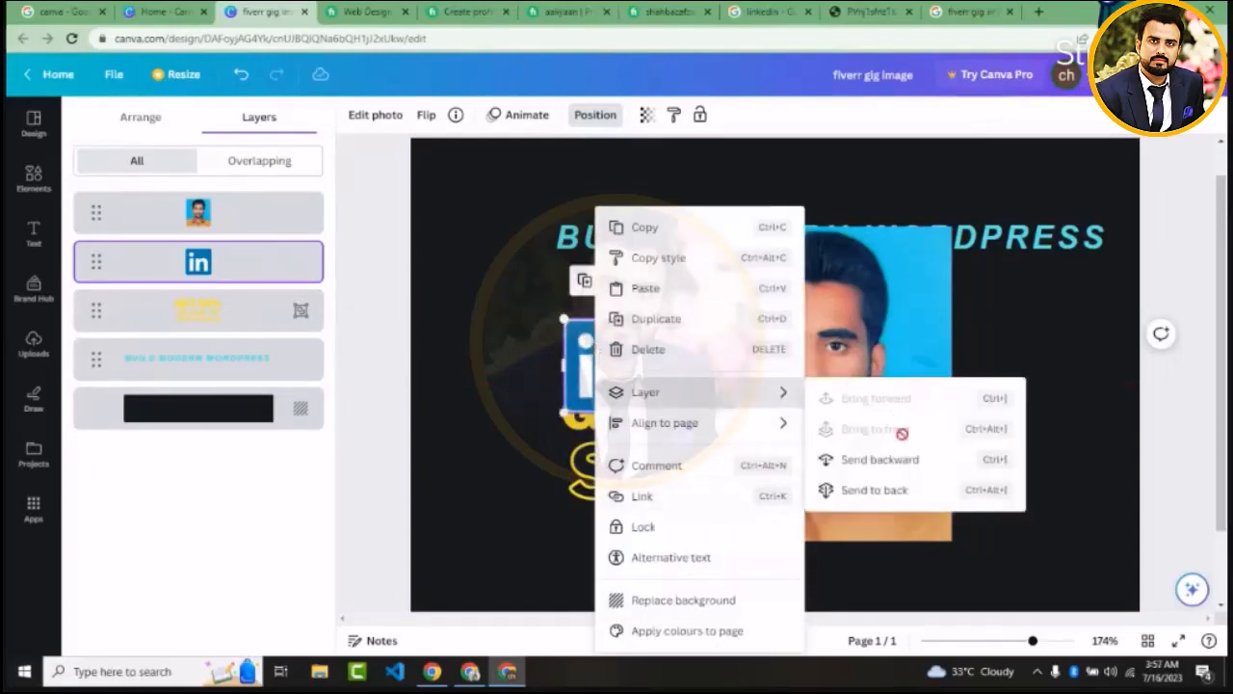
{"action": "left_click", "coordinate": [494, 366]}
{"action": "left_click", "coordinate": [494, 366]}
{"action": "left_click_drag", "start_coordinate": [597, 377], "coordinate": [643, 399]}
{"action": "right_click", "coordinate": [636, 385]}
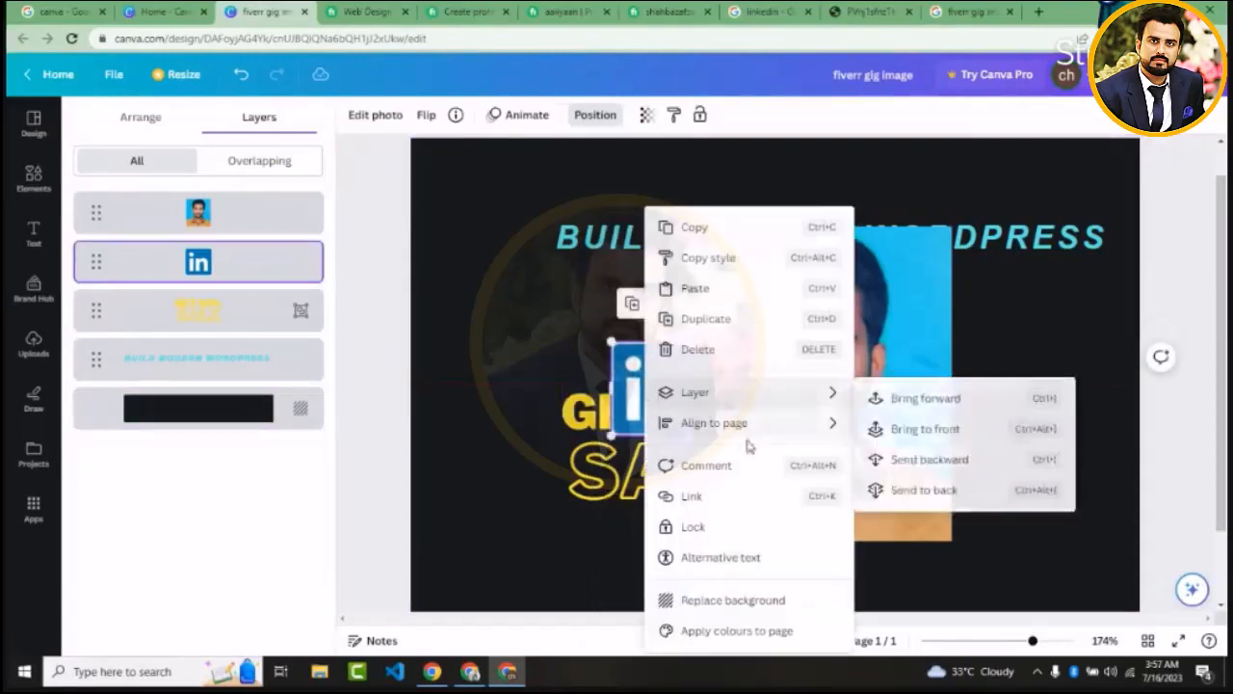
{"action": "mouse_move", "coordinate": [800, 406]}
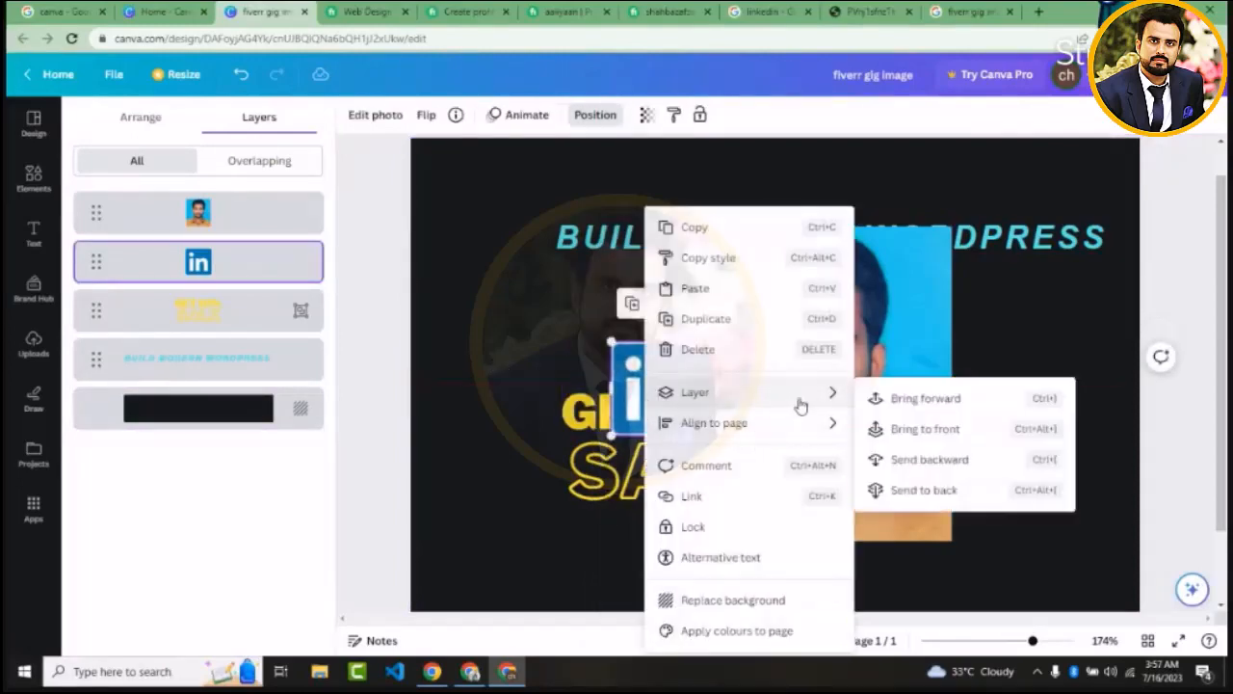
{"action": "left_click", "coordinate": [910, 428]}
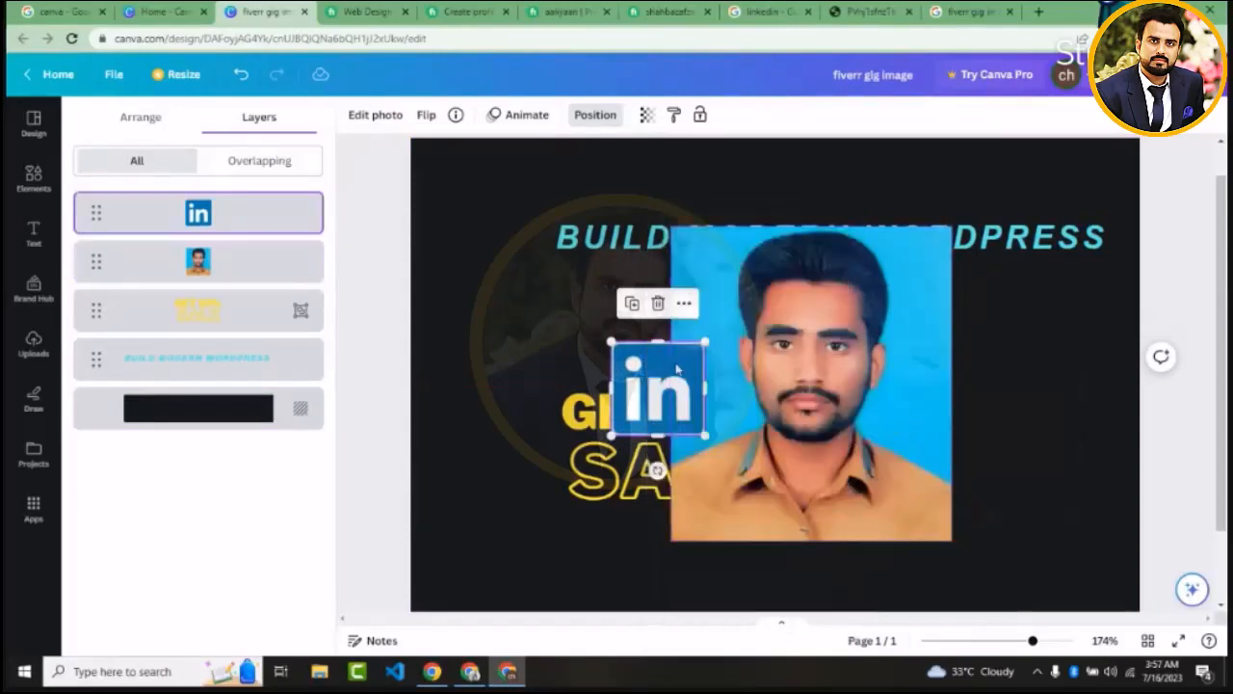
Shrink the LinkedIn logo to about half its size and place it in the portrait photo's upper left corner
{"action": "left_click_drag", "start_coordinate": [677, 368], "coordinate": [715, 288]}
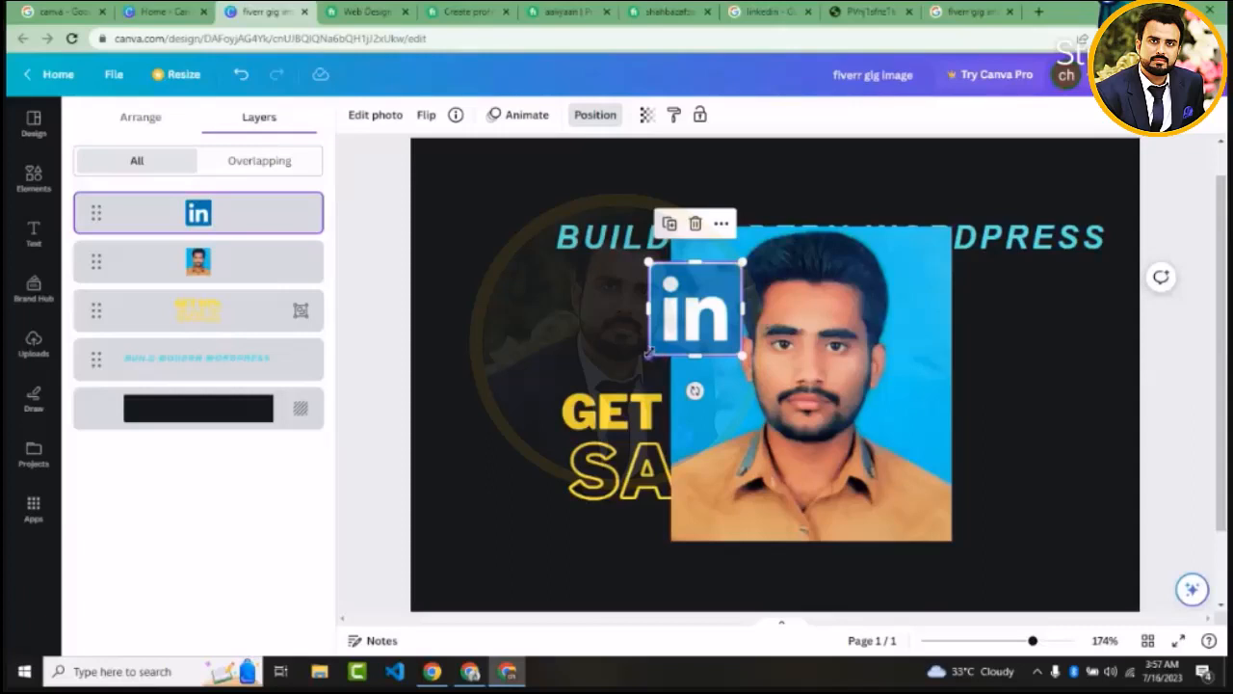
{"action": "left_click_drag", "start_coordinate": [648, 354], "coordinate": [689, 262]}
{"action": "left_click", "coordinate": [642, 331]}
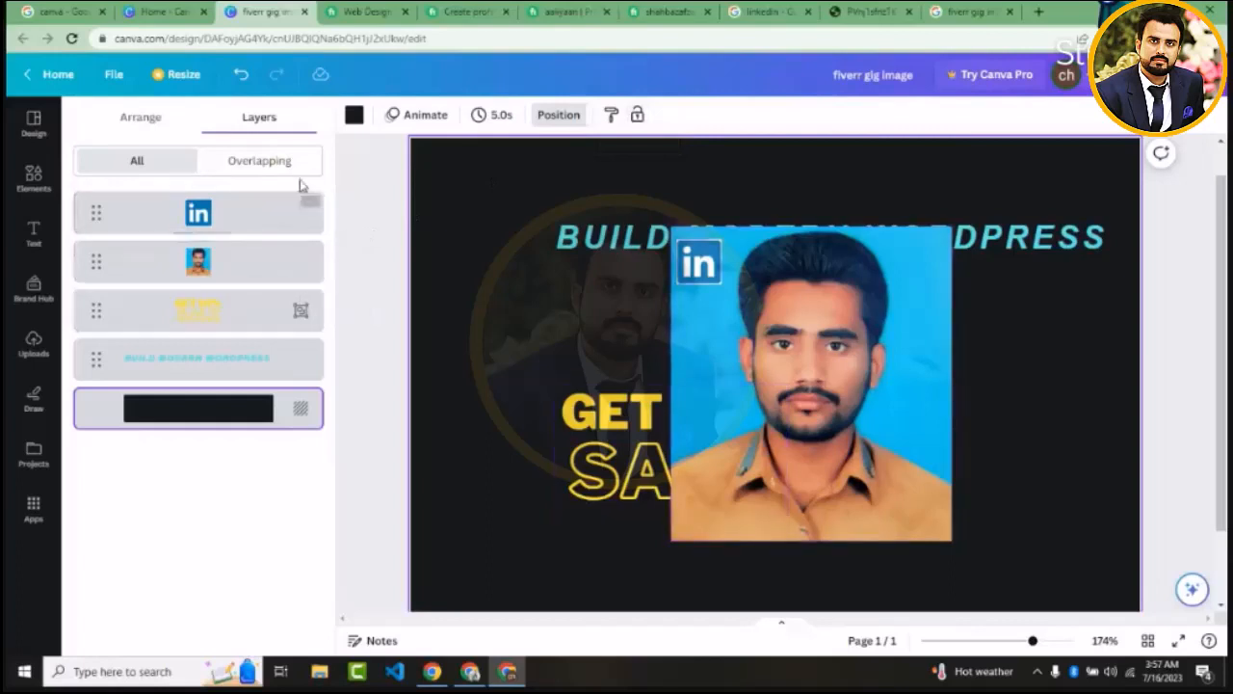
Look over the arrange options and the uploaded images
{"action": "left_click", "coordinate": [144, 133]}
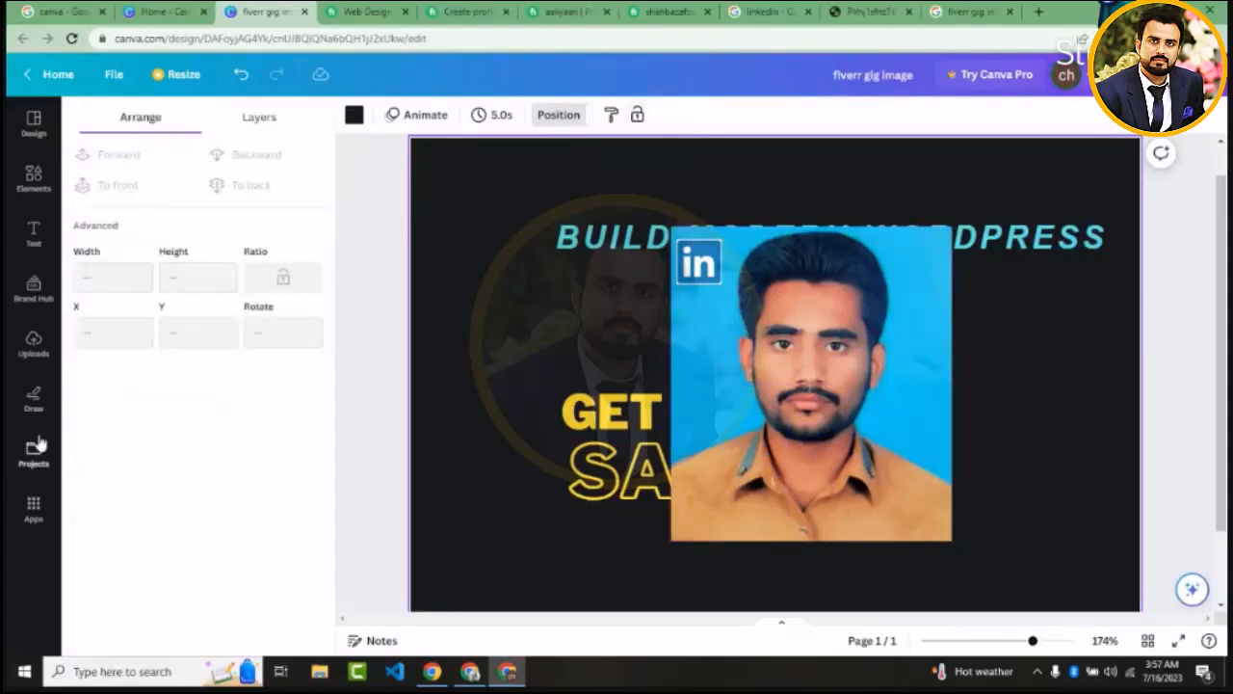
{"action": "left_click", "coordinate": [33, 343]}
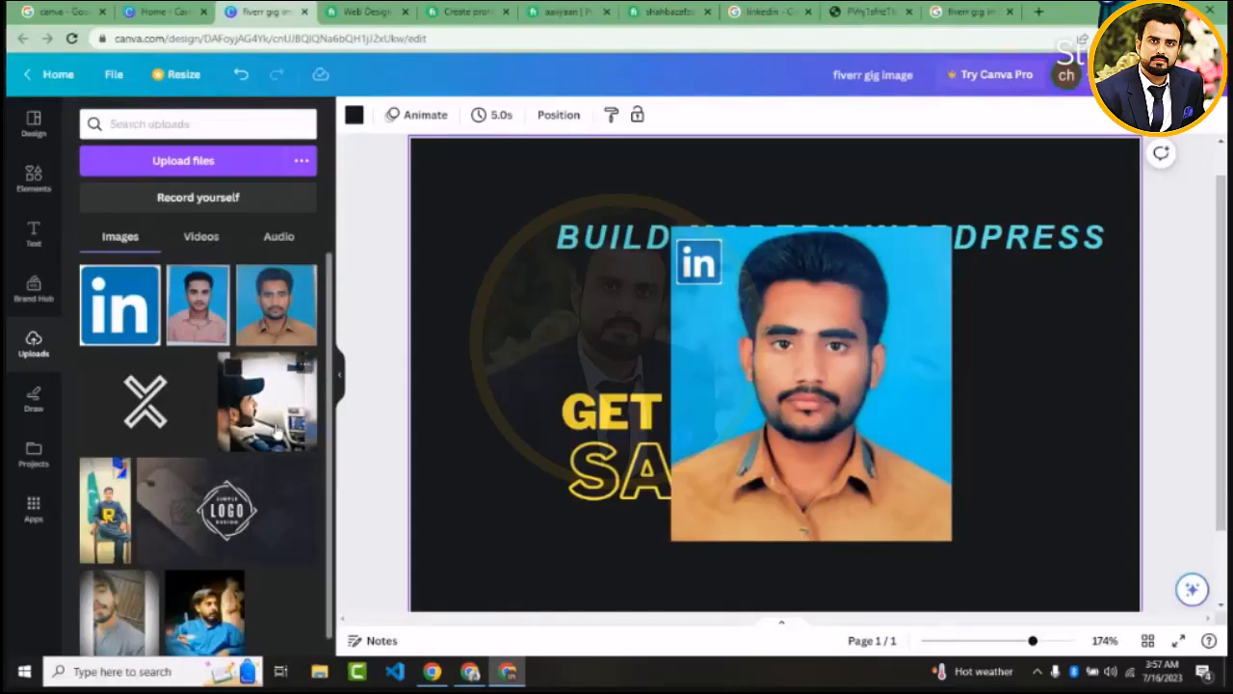
Open the drawing tools and set the red marker's stroke weight to 10
{"action": "left_click", "coordinate": [33, 400]}
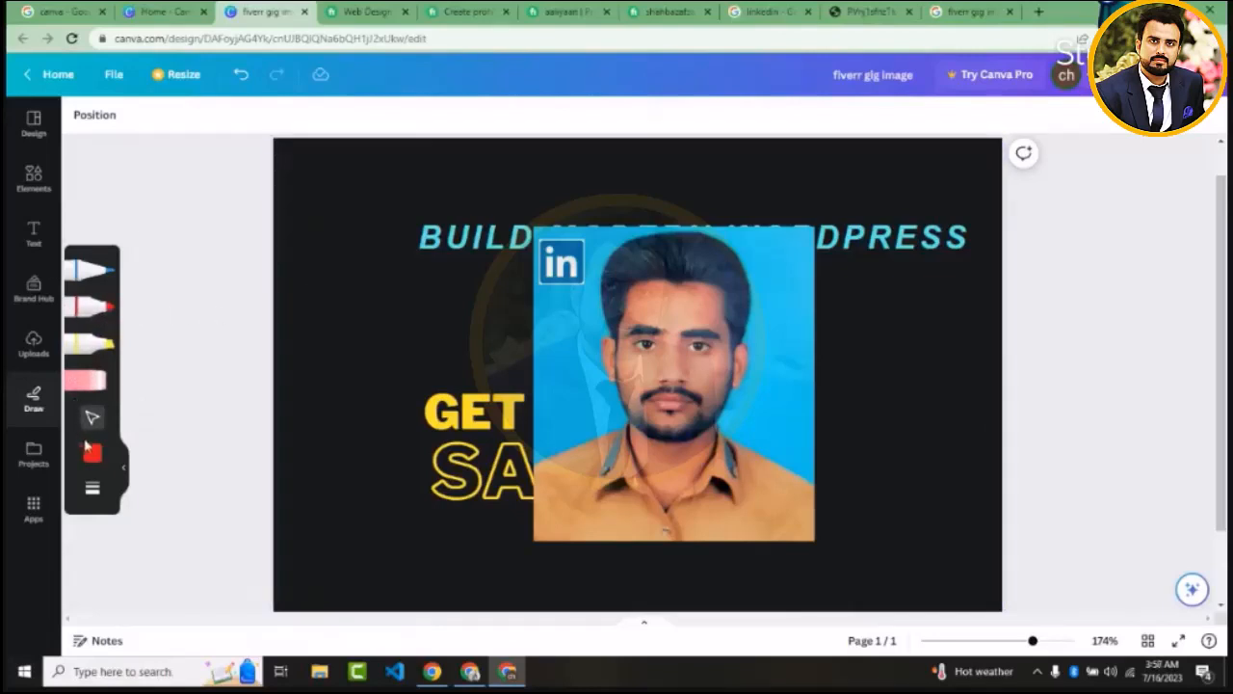
{"action": "left_click", "coordinate": [92, 493]}
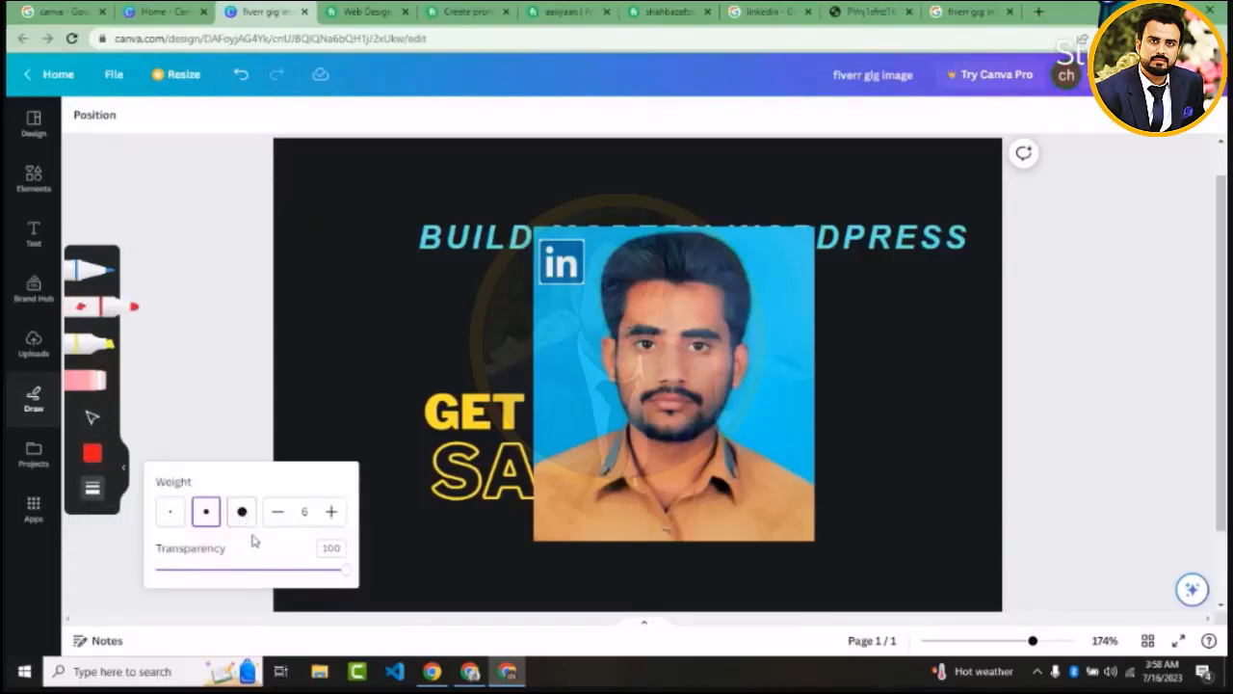
{"action": "left_click", "coordinate": [332, 524]}
{"action": "left_click", "coordinate": [333, 525]}
{"action": "left_click", "coordinate": [331, 512]}
{"action": "left_click", "coordinate": [332, 511]}
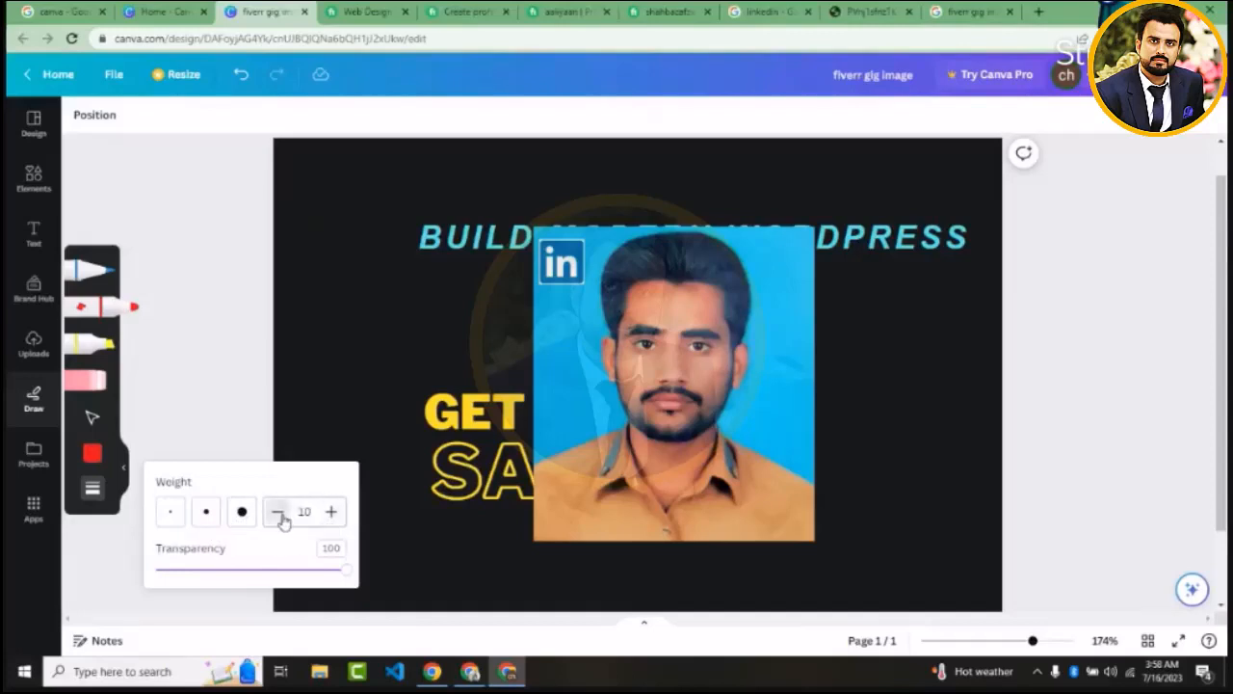
Scribble freehand with the blue pen on the dark background beside the portrait, adding a small arrow below the scribble
{"action": "left_click", "coordinate": [92, 270]}
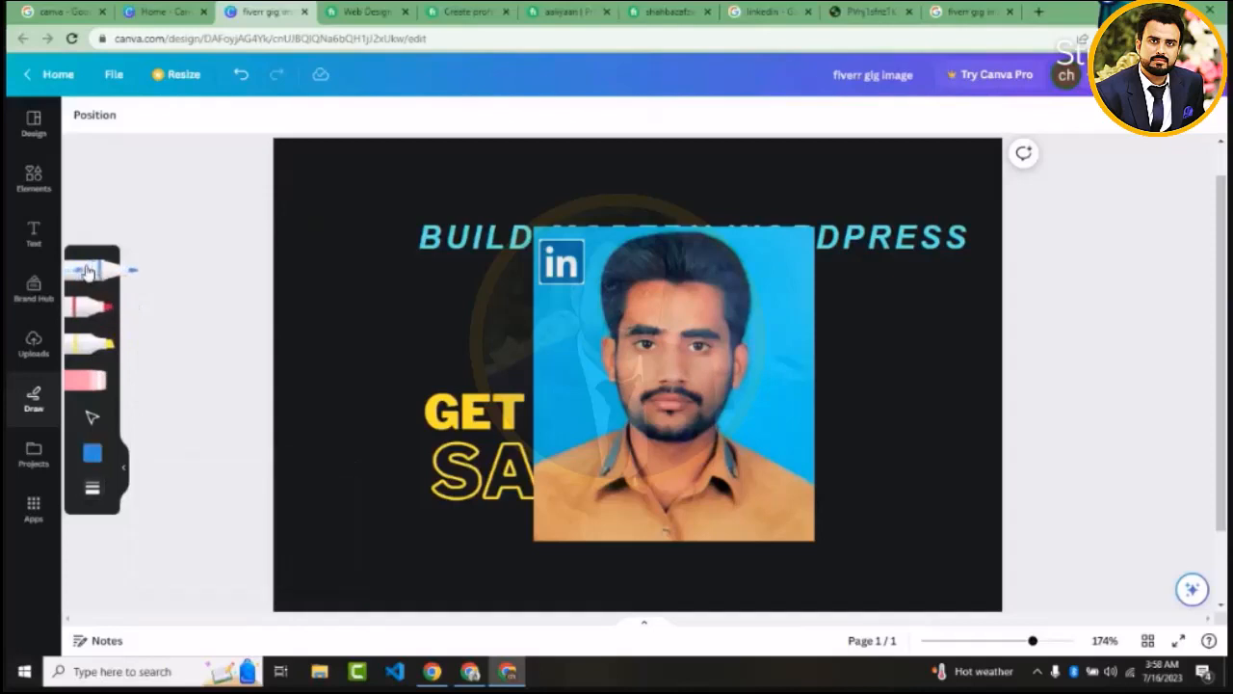
{"action": "mouse_move", "coordinate": [385, 275]}
{"action": "left_mouse_down"}
{"action": "mouse_move", "coordinate": [375, 360]}
{"action": "mouse_move", "coordinate": [396, 257]}
{"action": "mouse_move", "coordinate": [344, 334]}
{"action": "mouse_move", "coordinate": [383, 336]}
{"action": "mouse_move", "coordinate": [401, 315]}
{"action": "mouse_move", "coordinate": [361, 387]}
{"action": "left_mouse_up"}
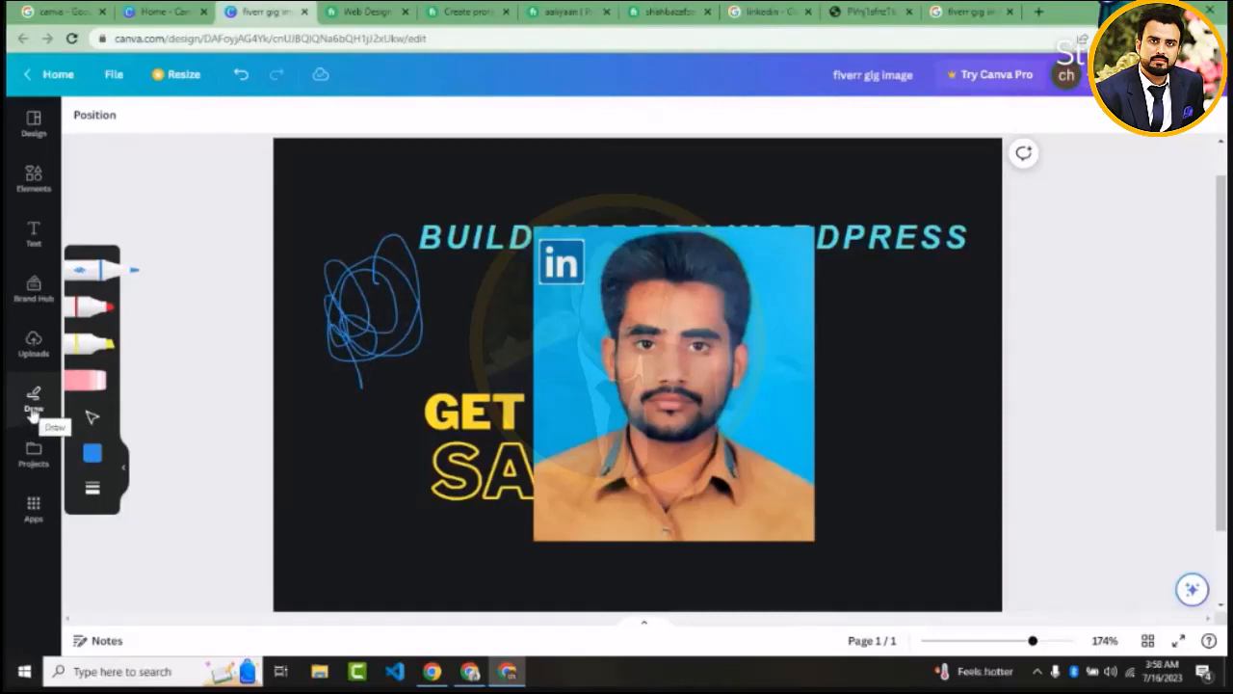
{"action": "left_click_drag", "start_coordinate": [325, 414], "coordinate": [335, 414]}
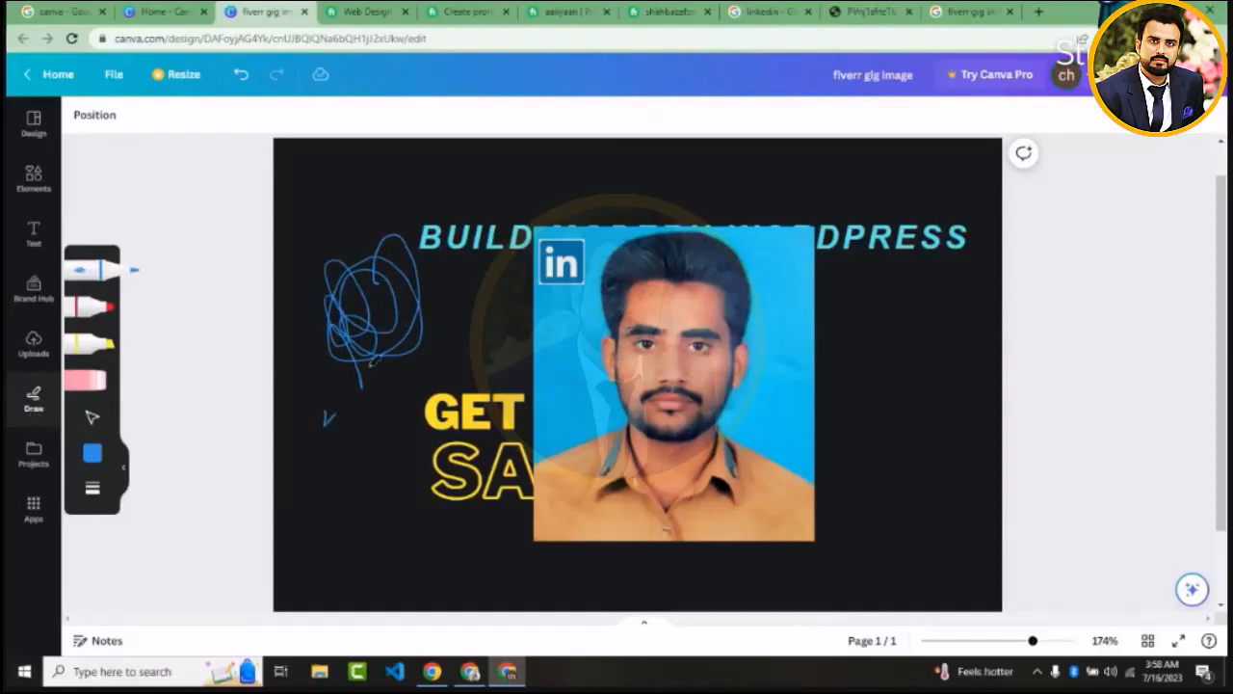
{"action": "left_click_drag", "start_coordinate": [370, 366], "coordinate": [366, 402]}
{"action": "mouse_move", "coordinate": [503, 307]}
{"action": "left_mouse_down"}
{"action": "mouse_move", "coordinate": [510, 250]}
{"action": "mouse_move", "coordinate": [609, 289]}
{"action": "mouse_move", "coordinate": [494, 335]}
{"action": "mouse_move", "coordinate": [466, 218]}
{"action": "left_mouse_up"}
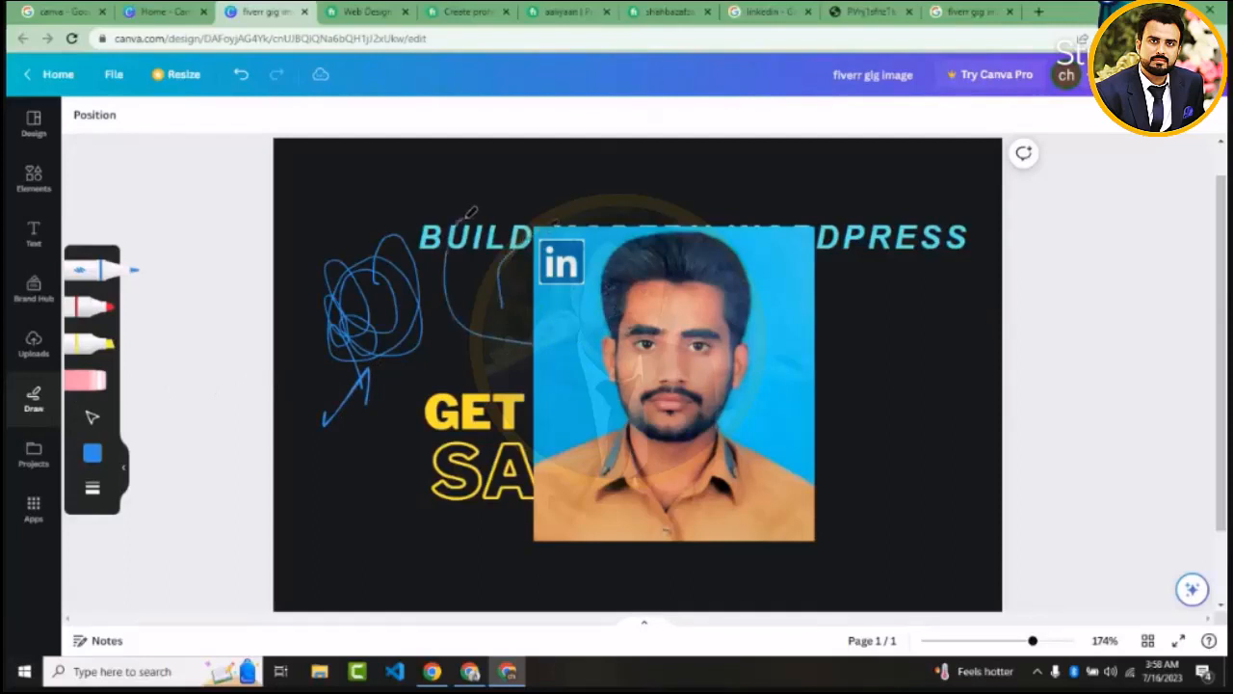
Change the pen colour to the document's yellow and scribble above the blue drawing
{"action": "left_click", "coordinate": [92, 453]}
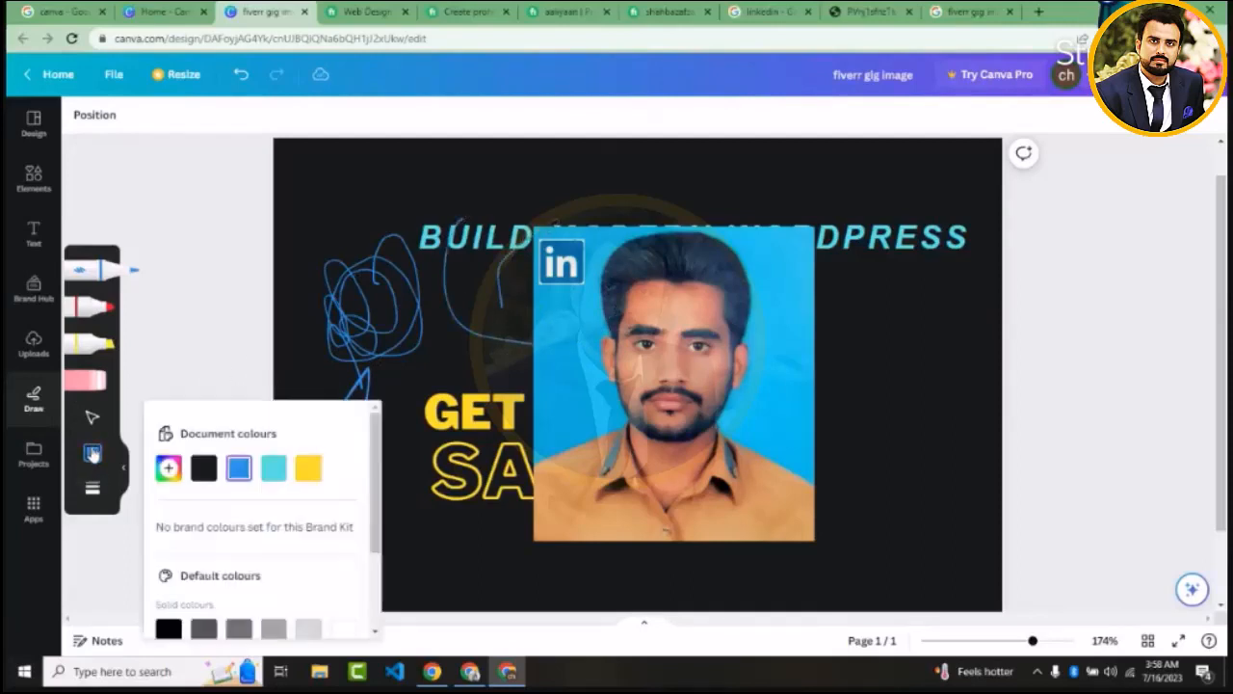
{"action": "left_click", "coordinate": [310, 468]}
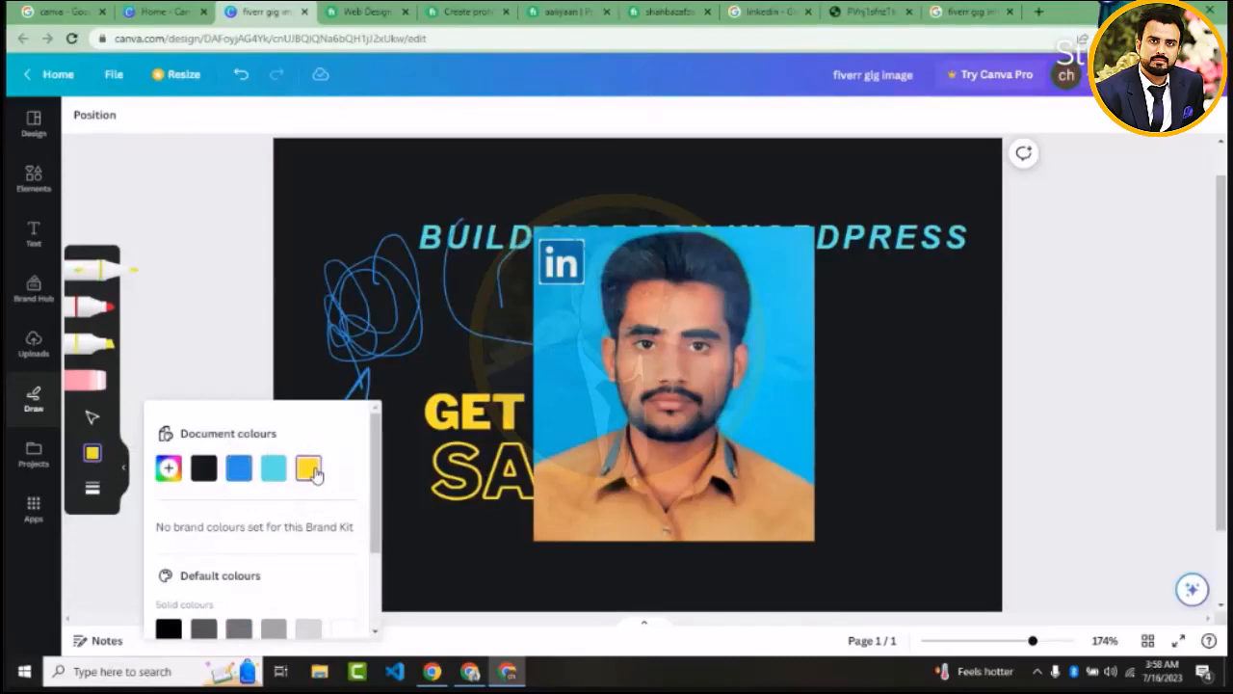
{"action": "left_click", "coordinate": [349, 176]}
{"action": "mouse_move", "coordinate": [371, 164]}
{"action": "left_mouse_down"}
{"action": "mouse_move", "coordinate": [332, 231]}
{"action": "mouse_move", "coordinate": [368, 261]}
{"action": "mouse_move", "coordinate": [327, 265]}
{"action": "mouse_move", "coordinate": [347, 318]}
{"action": "mouse_move", "coordinate": [371, 207]}
{"action": "mouse_move", "coordinate": [370, 229]}
{"action": "left_mouse_up"}
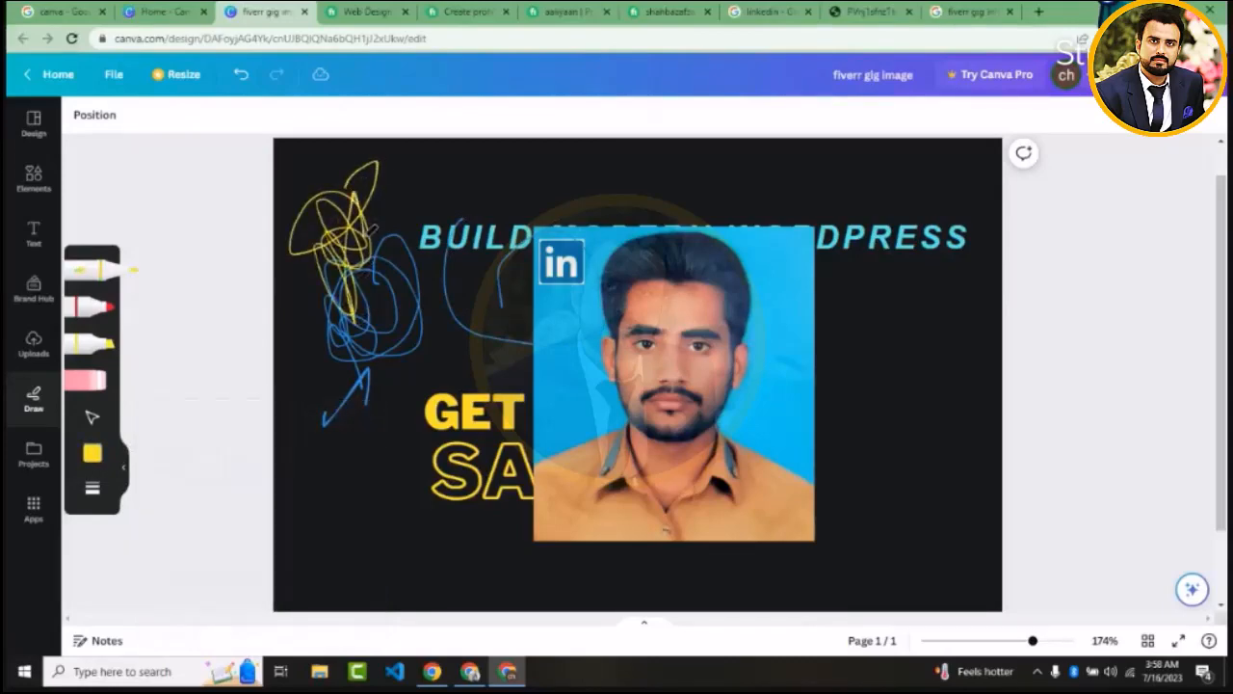
Increase the pen's stroke weight and draw a thick yellow open curve above the start of the heading
{"action": "left_click", "coordinate": [93, 491]}
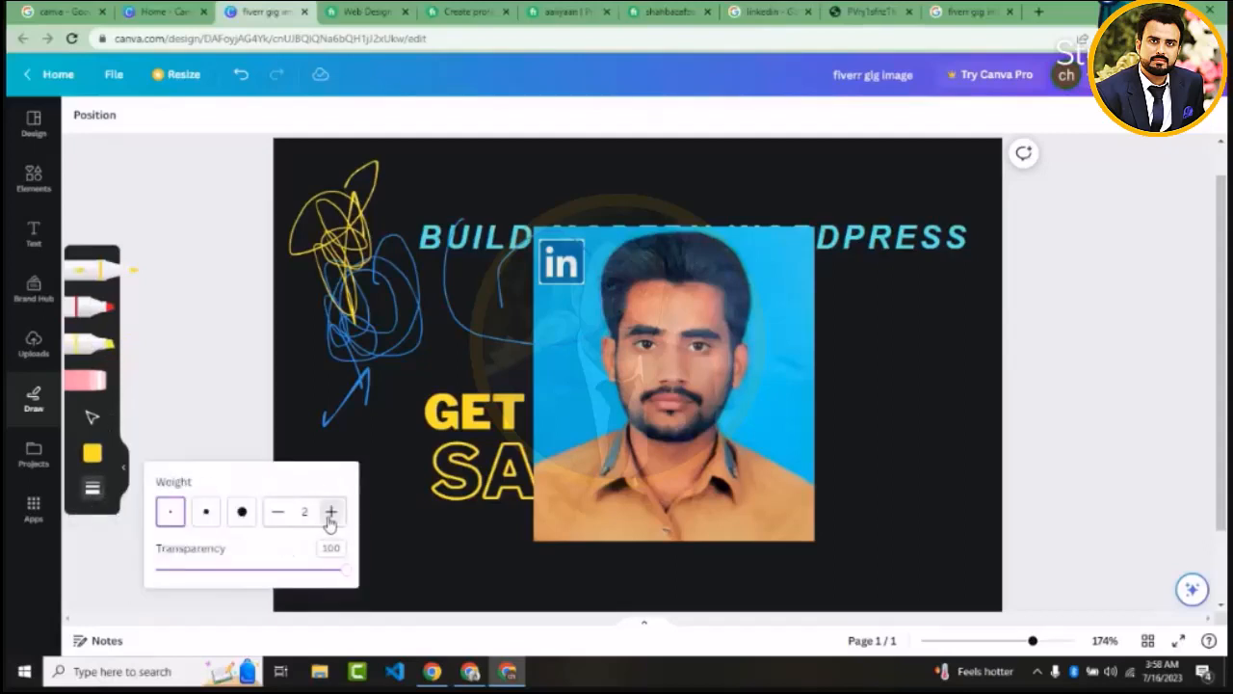
{"action": "left_click", "coordinate": [330, 512]}
{"action": "left_click", "coordinate": [330, 511]}
{"action": "mouse_move", "coordinate": [465, 208]}
{"action": "left_mouse_down"}
{"action": "mouse_move", "coordinate": [386, 197]}
{"action": "mouse_move", "coordinate": [431, 166]}
{"action": "mouse_move", "coordinate": [460, 170]}
{"action": "left_mouse_up"}
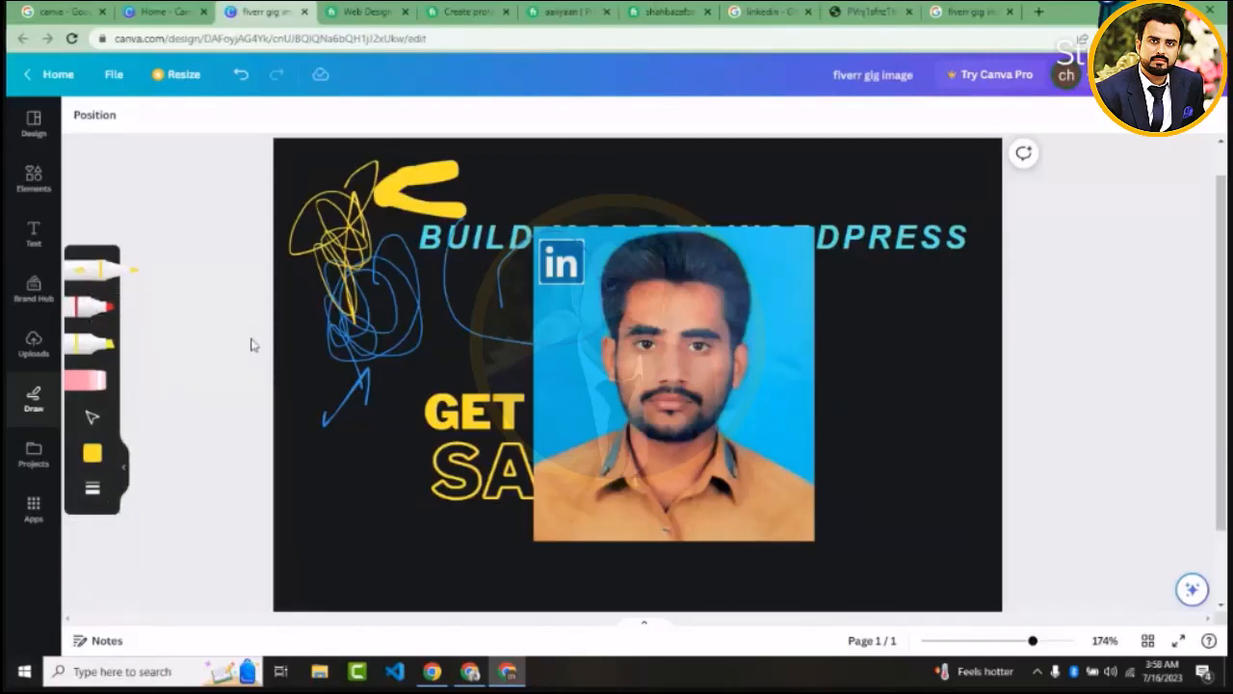
Undo all the pen strokes and the LinkedIn logo's last move
{"action": "left_click", "coordinate": [241, 75]}
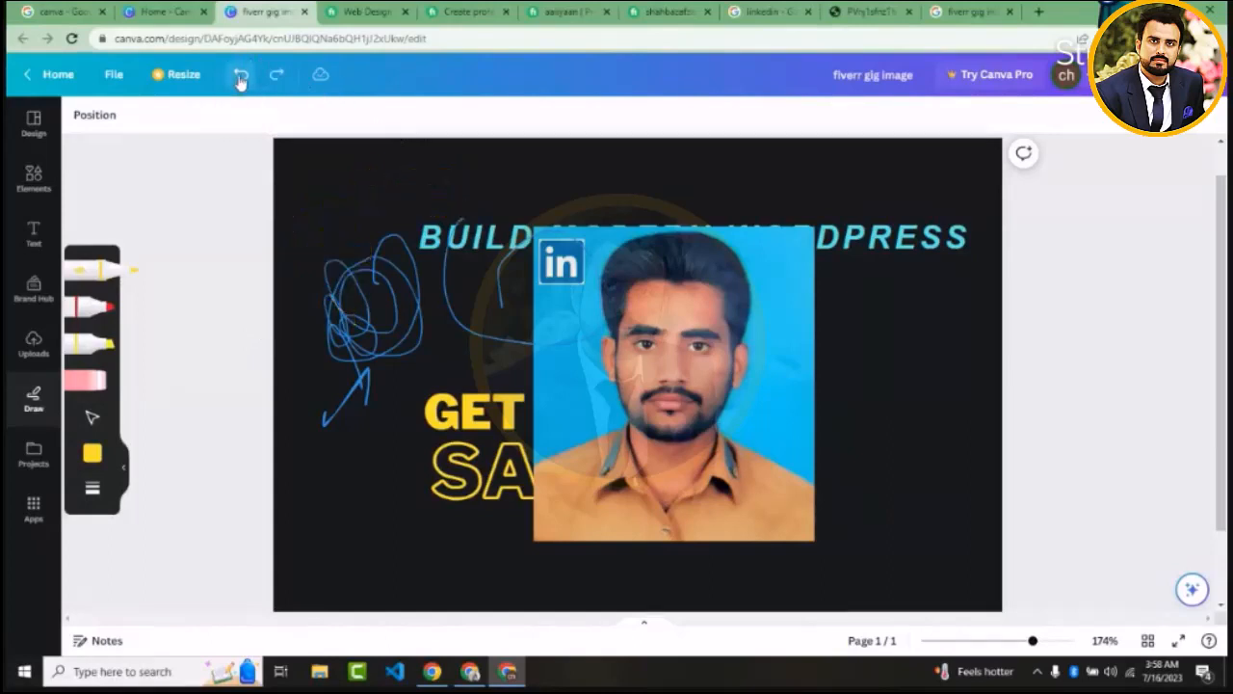
{"action": "left_click", "coordinate": [241, 77]}
{"action": "left_click", "coordinate": [240, 77]}
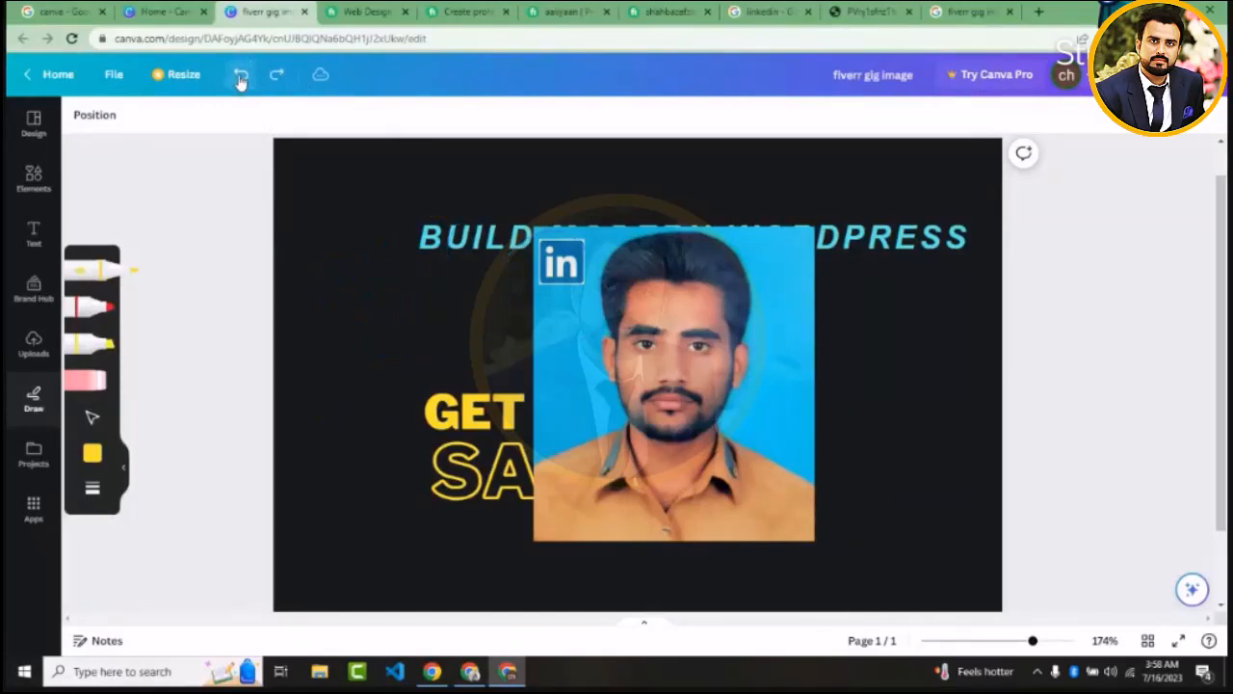
{"action": "left_click", "coordinate": [241, 78]}
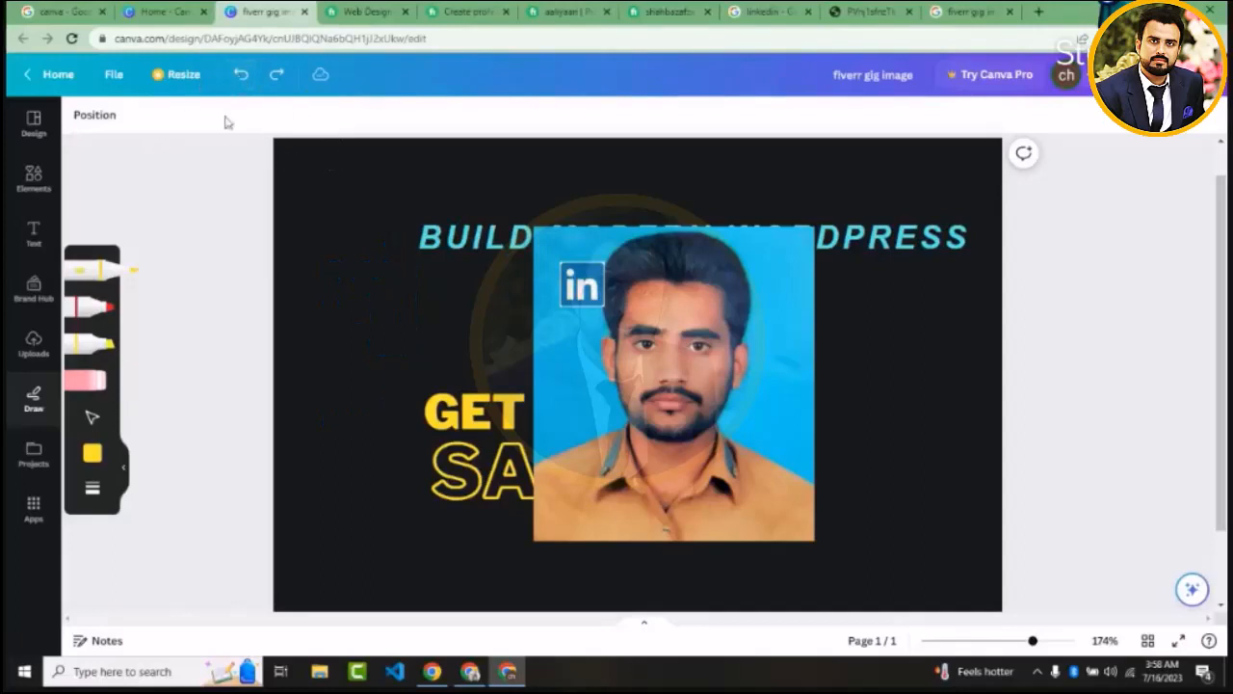
Browse the saved designs, folders and images, the All projects list, and the catalogue of Canva apps
{"action": "left_click", "coordinate": [34, 456]}
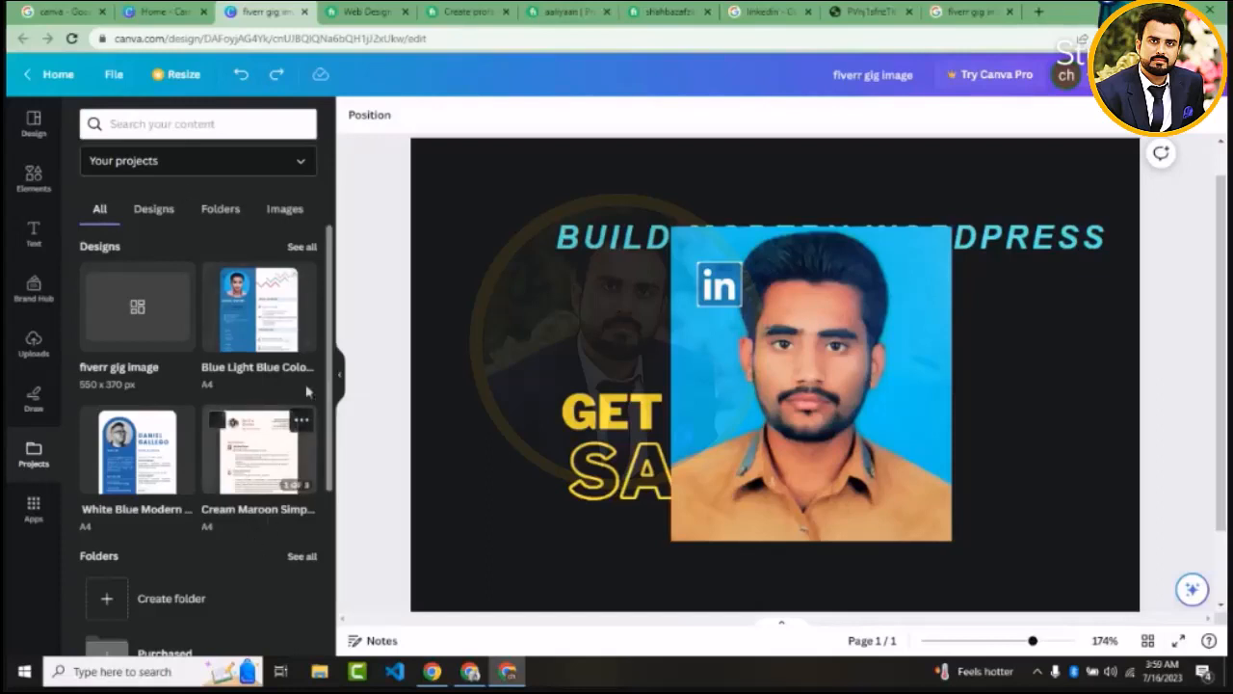
{"action": "left_click_drag", "start_coordinate": [330, 356], "coordinate": [326, 424]}
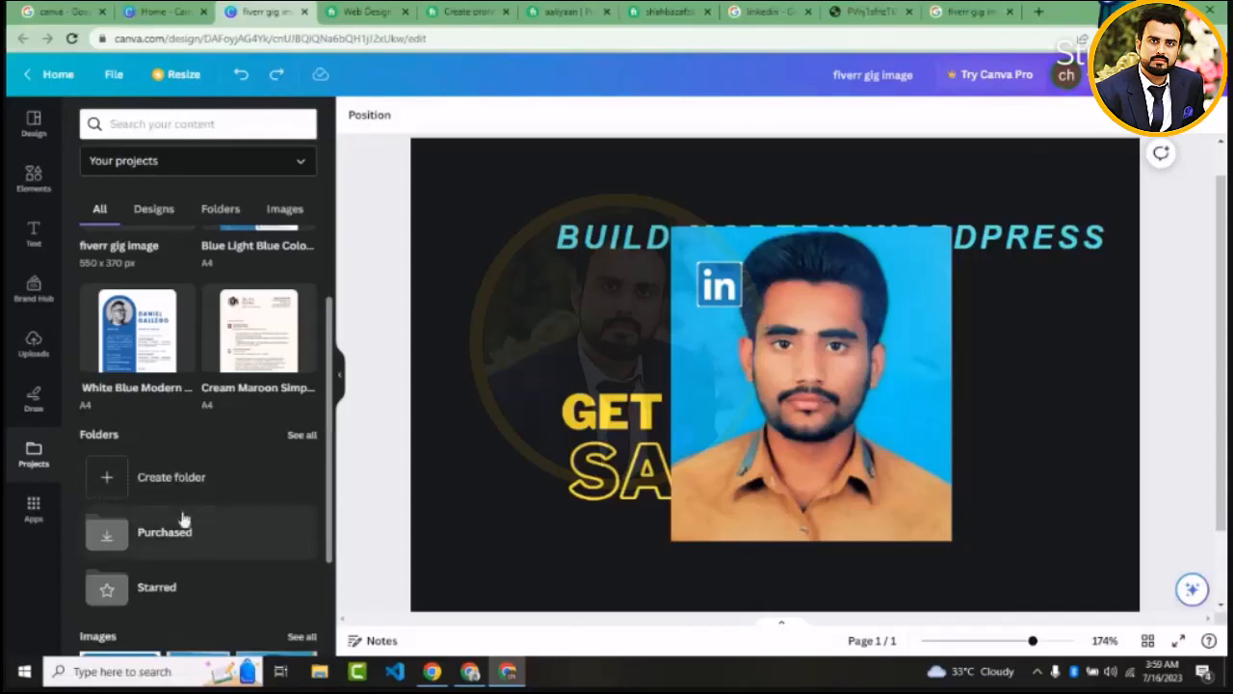
{"action": "left_click", "coordinate": [293, 218]}
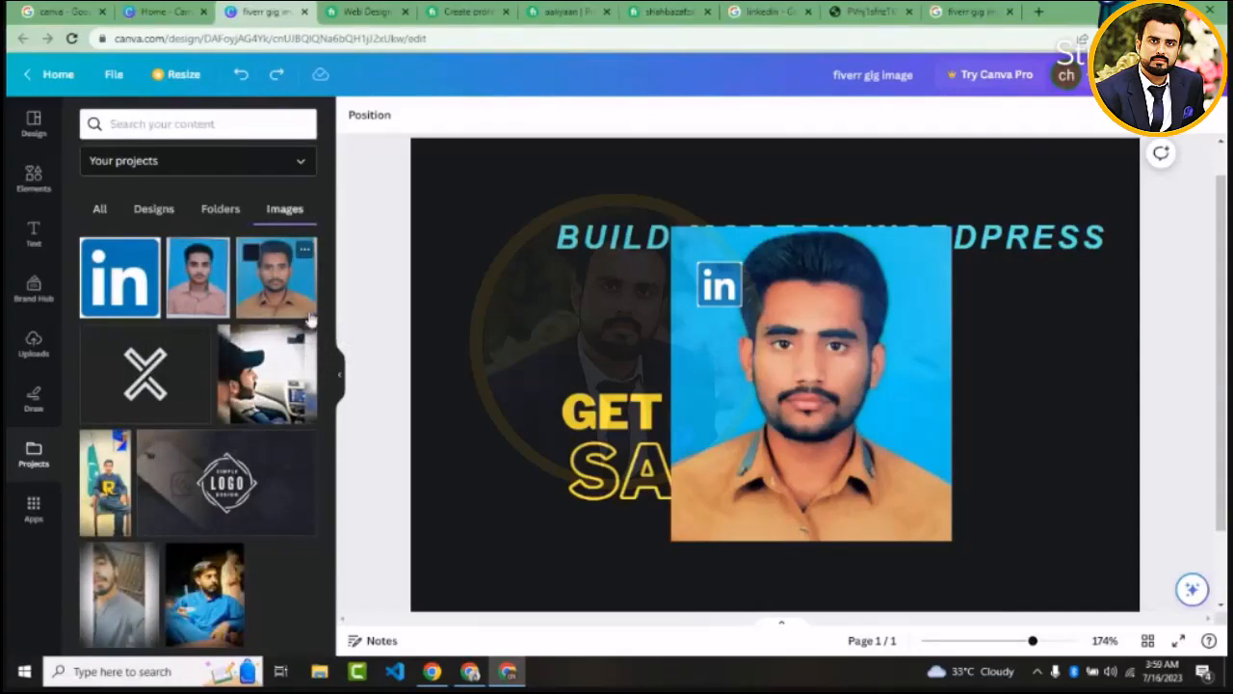
{"action": "left_click", "coordinate": [159, 166]}
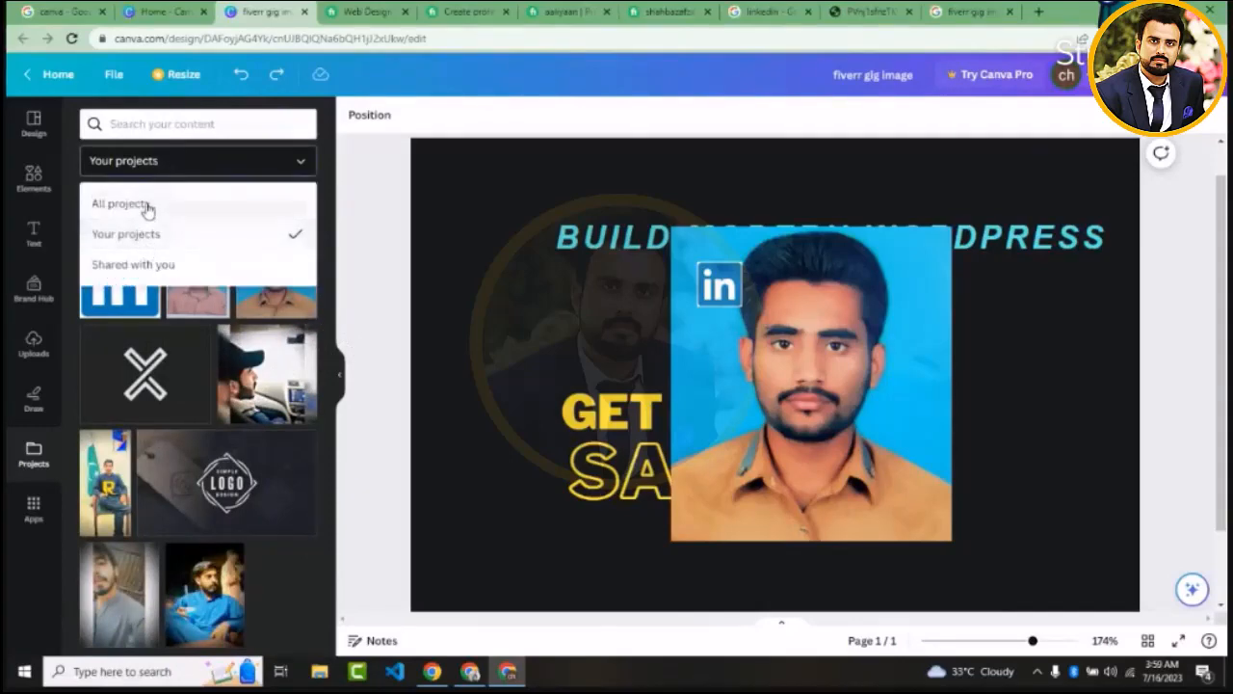
{"action": "left_click", "coordinate": [146, 205]}
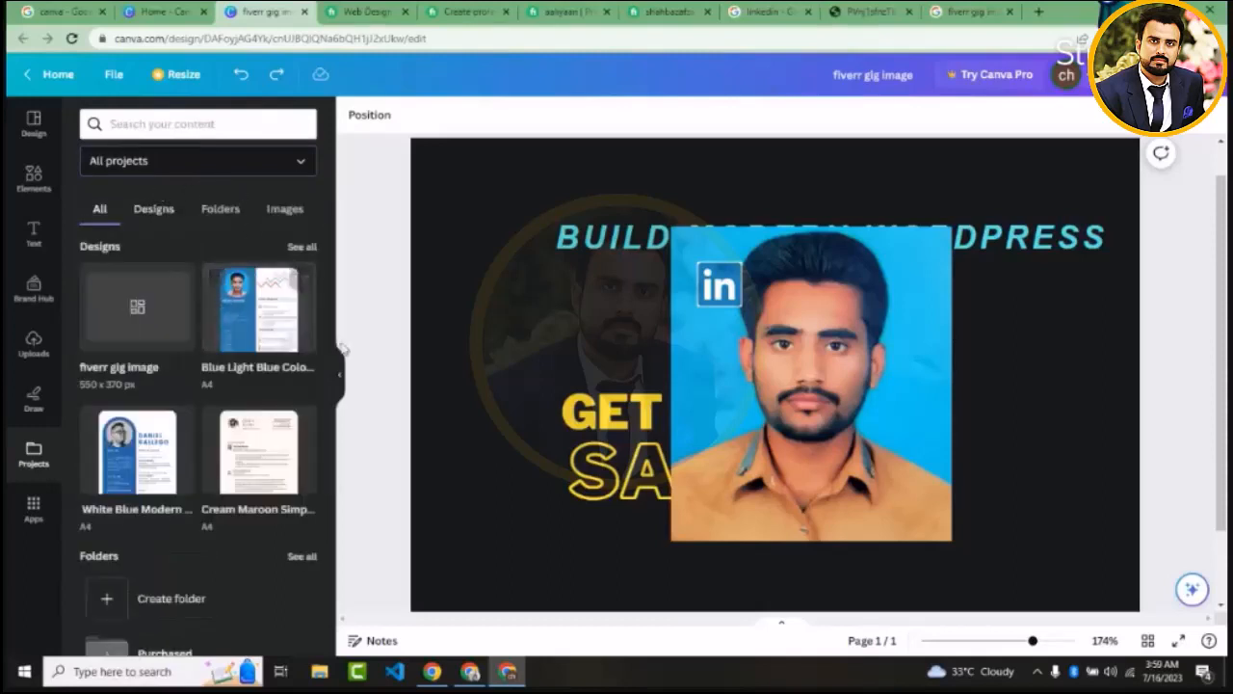
{"action": "left_click", "coordinate": [33, 508]}
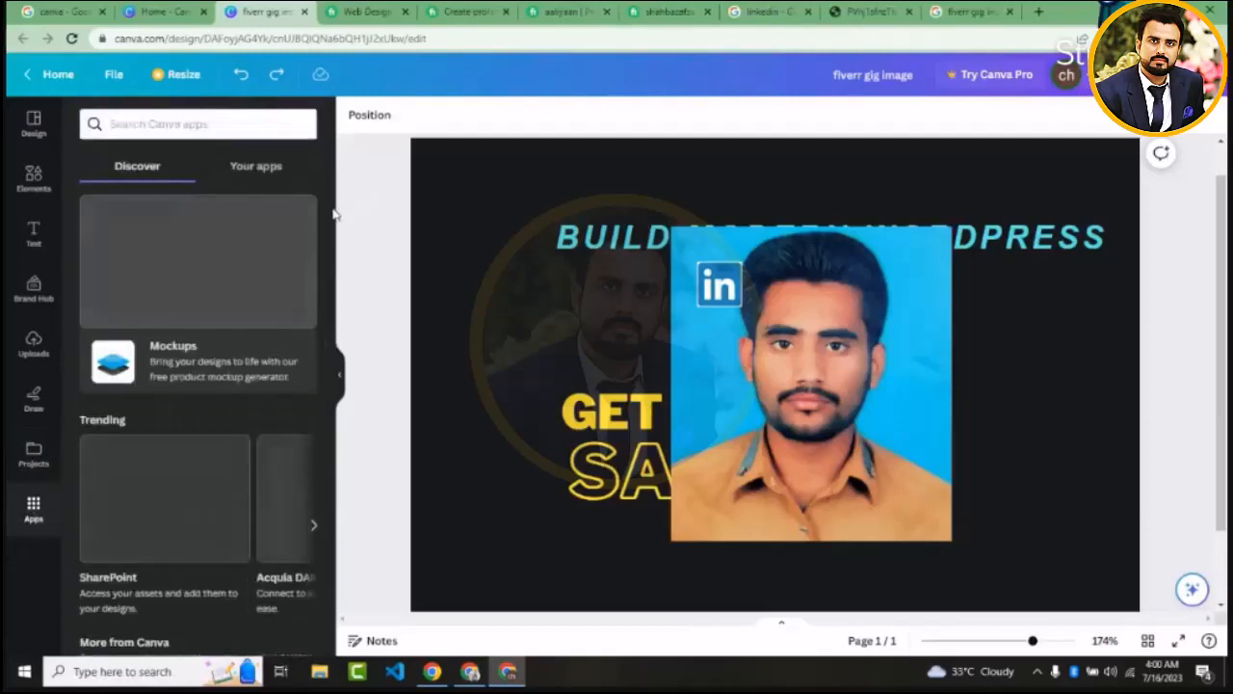
{"action": "mouse_move", "coordinate": [333, 217]}
{"action": "left_mouse_down"}
{"action": "mouse_move", "coordinate": [325, 559]}
{"action": "mouse_move", "coordinate": [323, 196]}
{"action": "left_mouse_up"}
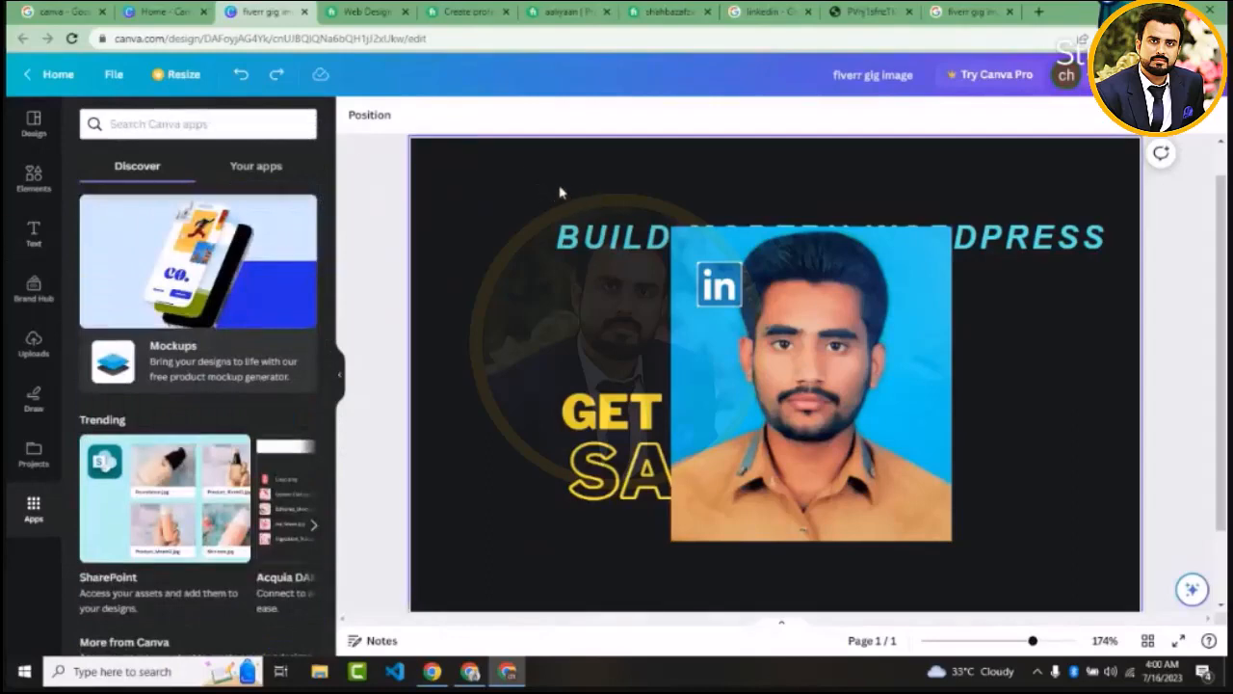
Delete the heading, sale text, portrait photo and LinkedIn logo together, leaving only the dark background
{"action": "left_click_drag", "start_coordinate": [559, 190], "coordinate": [773, 503]}
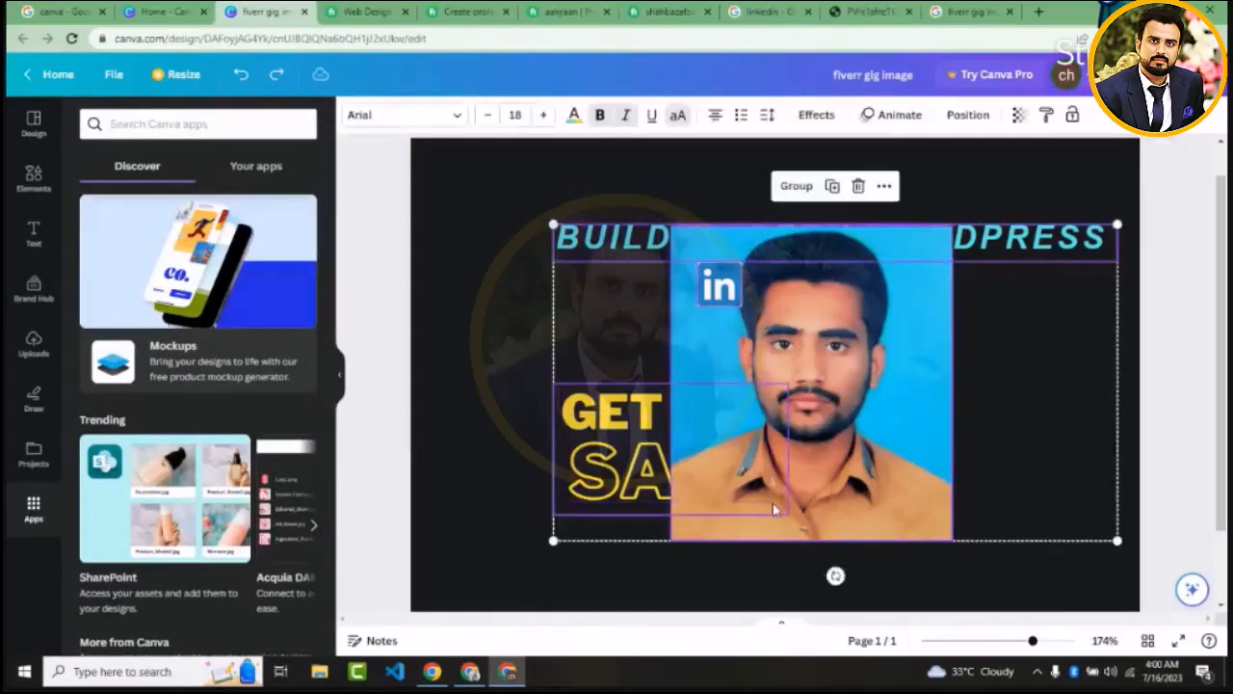
{"action": "key", "text": "Delete"}
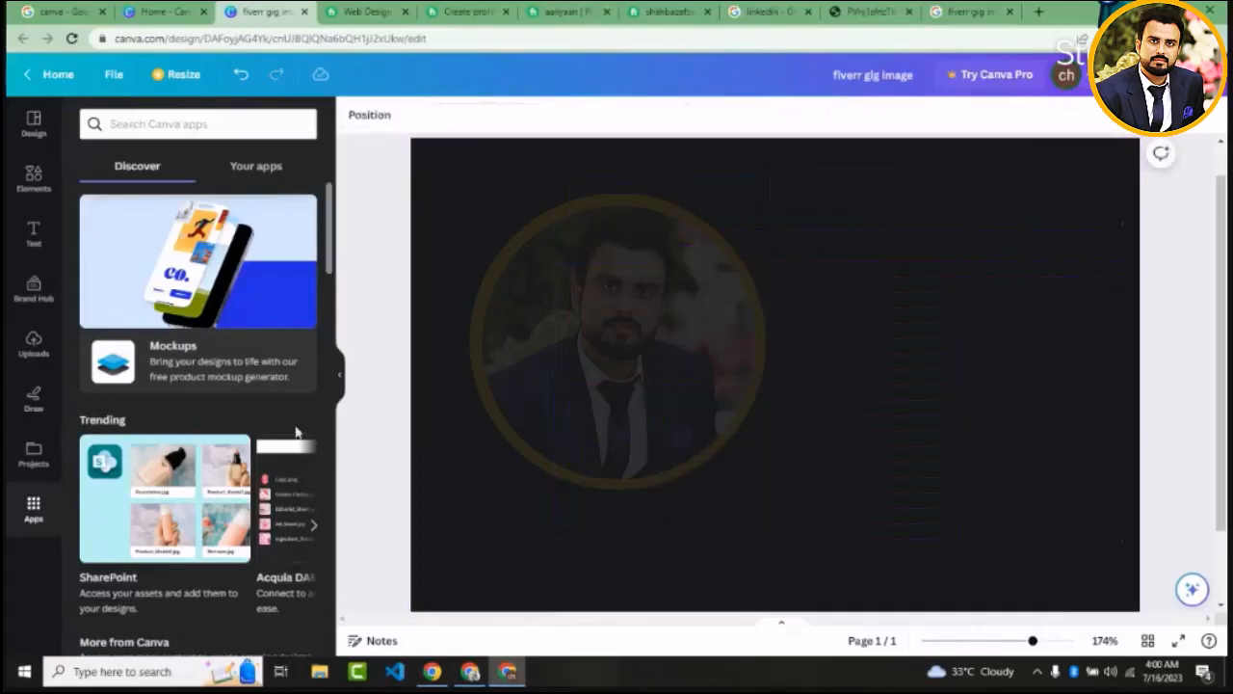
Browse the design styles, including combinations, colour palettes and font sets, and the available templates
{"action": "left_click", "coordinate": [34, 123]}
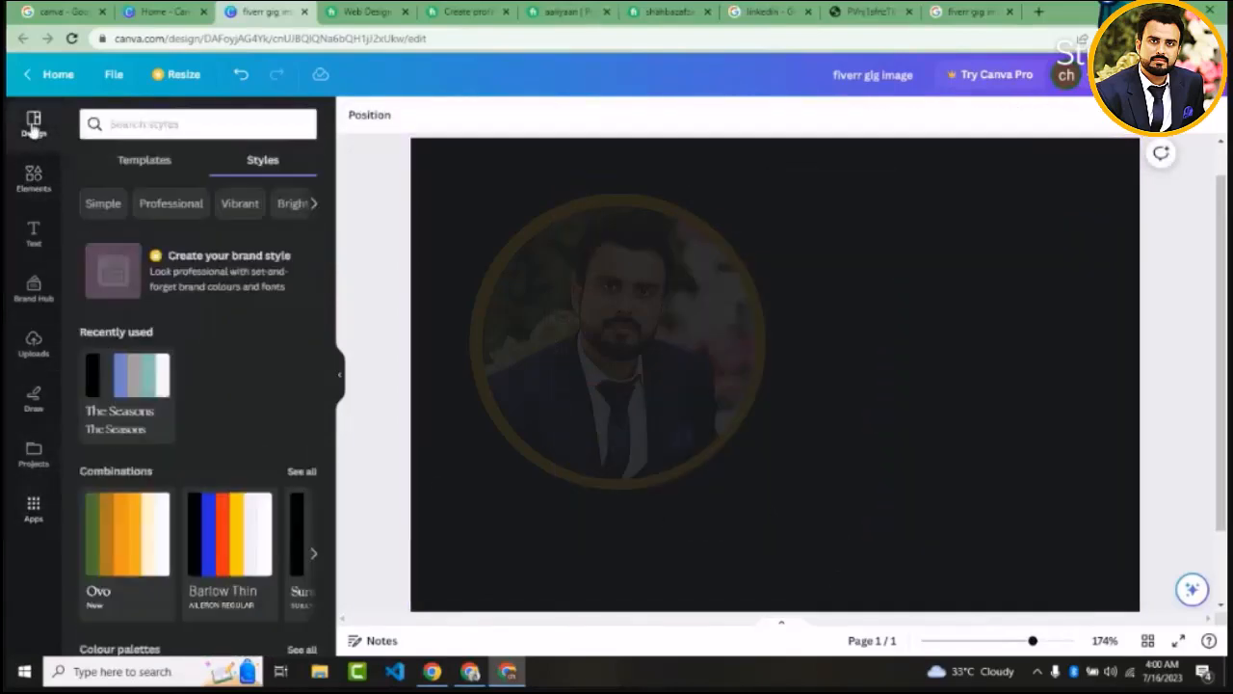
{"action": "scroll", "coordinate": [311, 432], "scroll_direction": "down", "scroll_amount": 4}
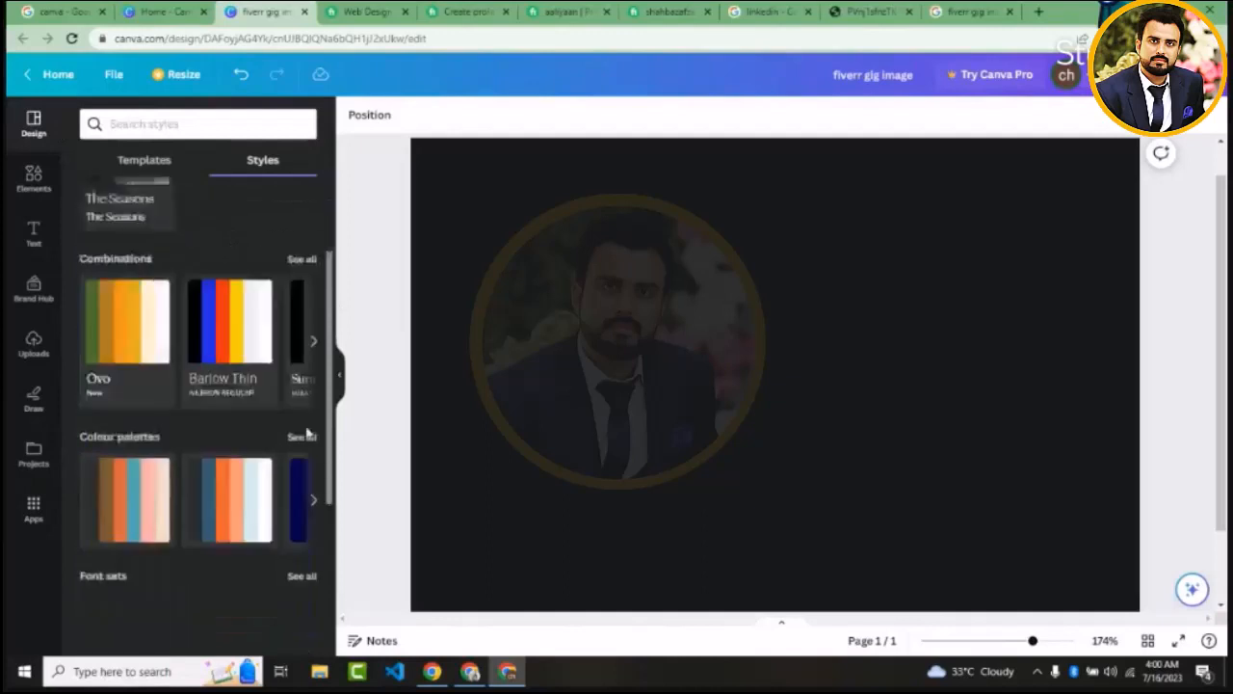
{"action": "scroll", "coordinate": [306, 409], "scroll_direction": "up", "scroll_amount": 2}
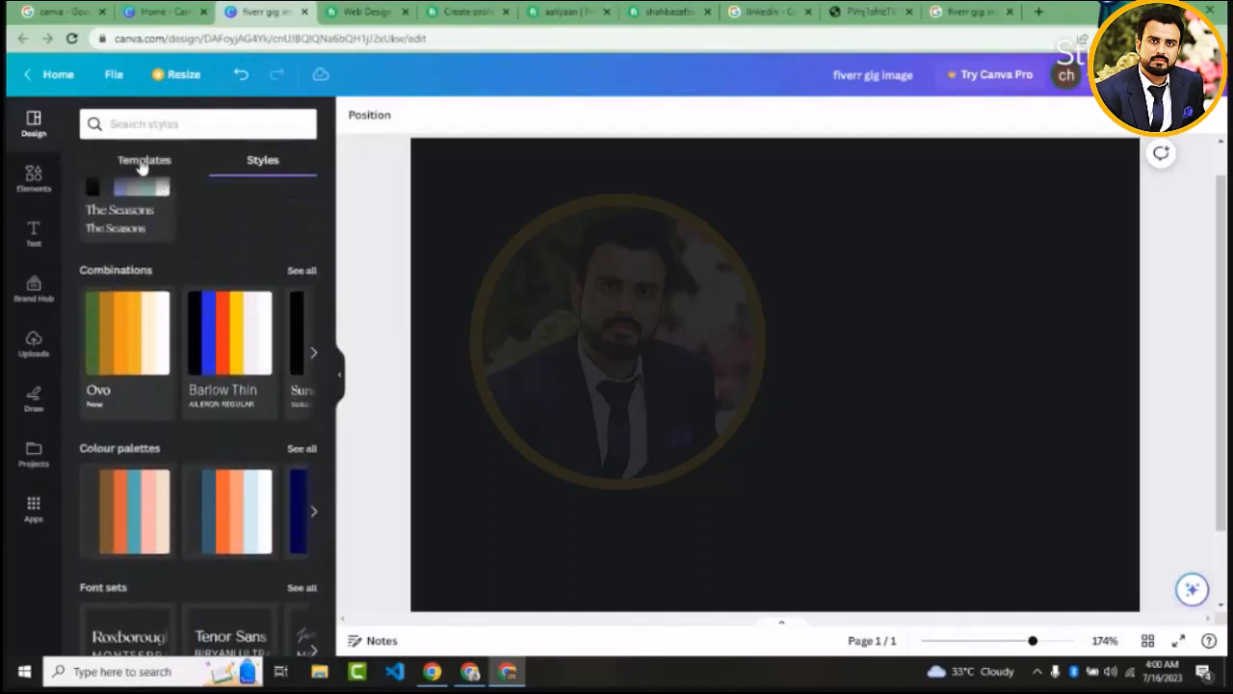
{"action": "left_click", "coordinate": [141, 161]}
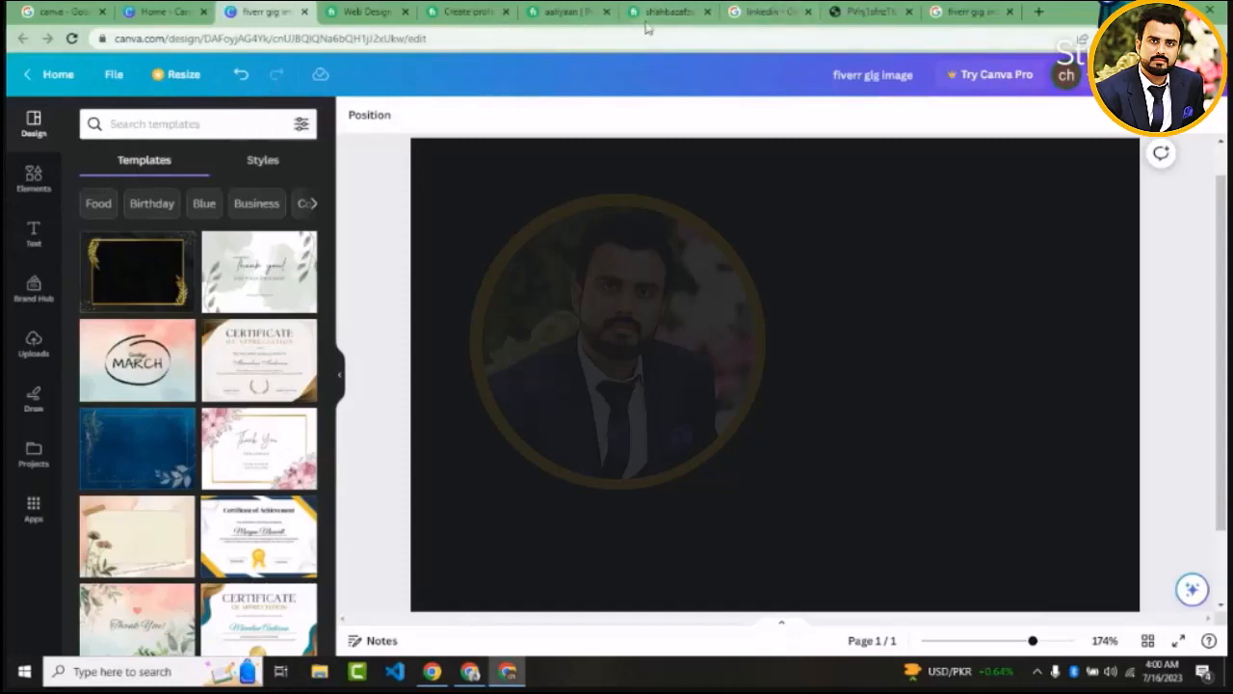
Check the recommended Fiverr gig image size in the Google search results and return to the Canva design
{"action": "mouse_move", "coordinate": [646, 27]}
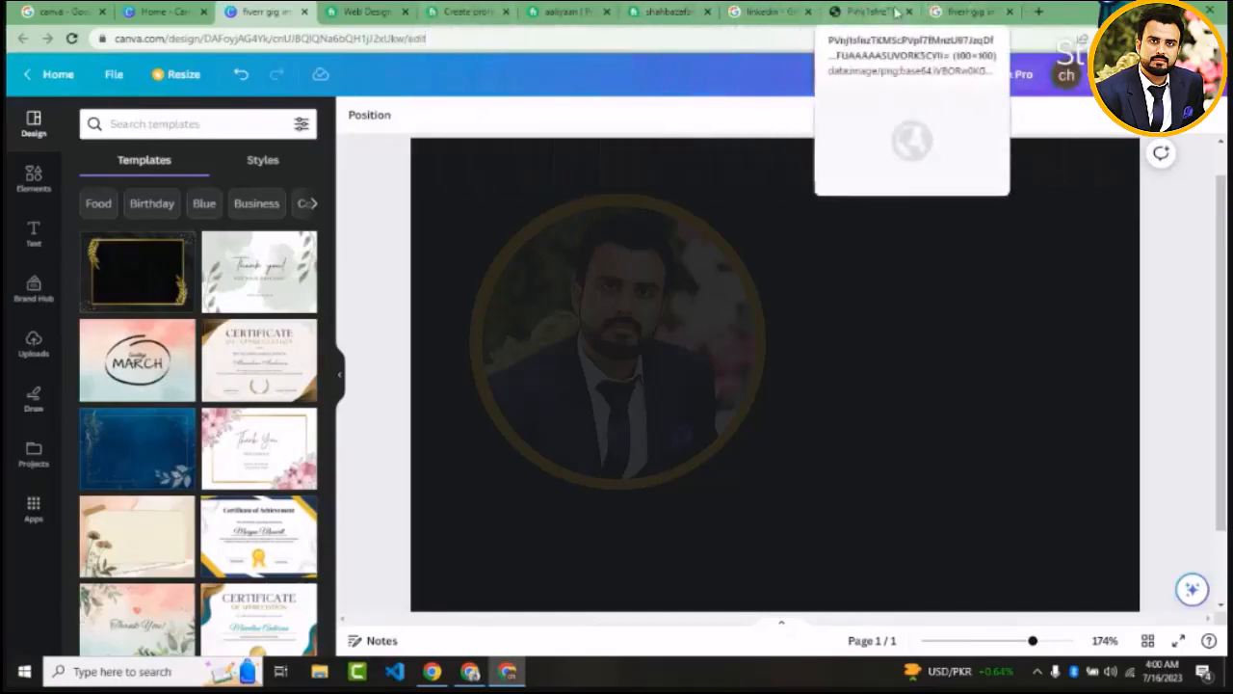
{"action": "left_click", "coordinate": [967, 12]}
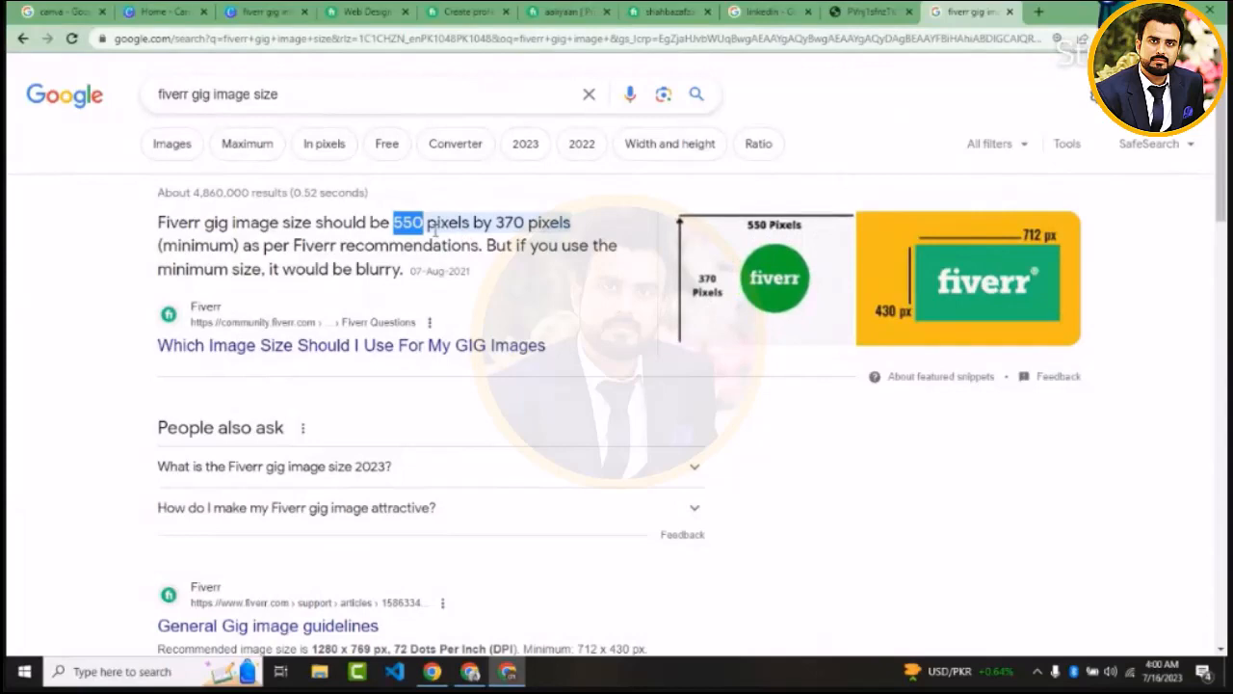
{"action": "left_click", "coordinate": [262, 10]}
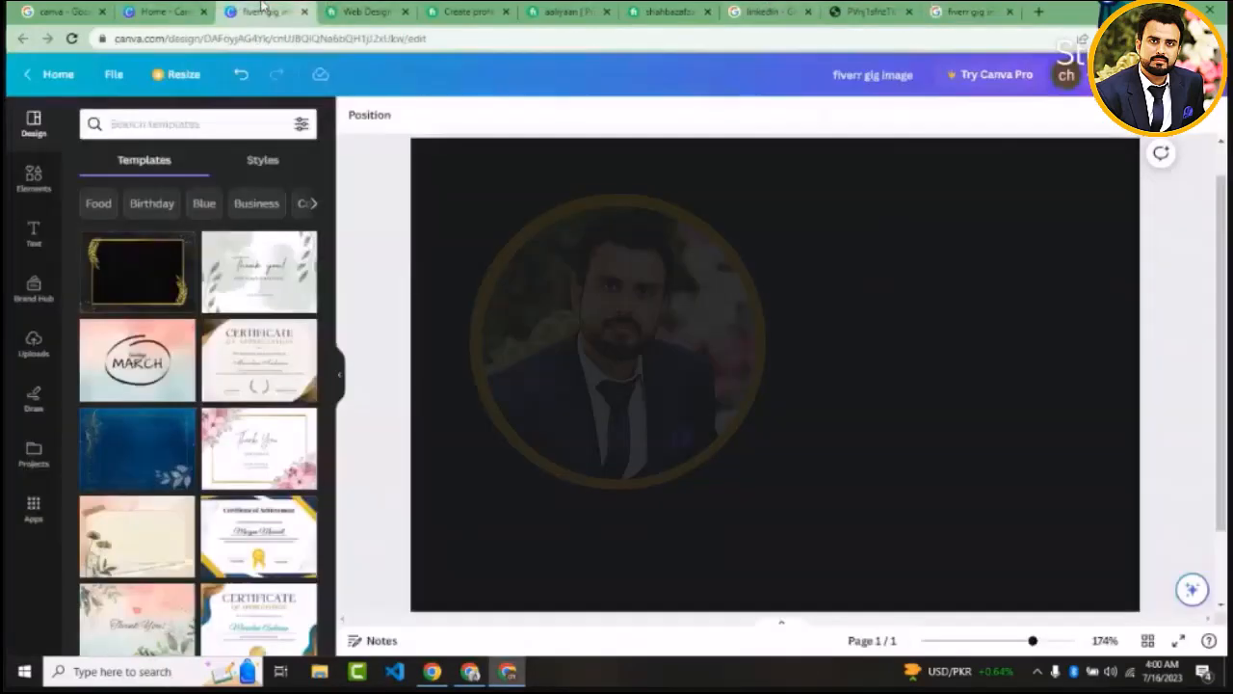
Create a new blank custom-size design of 550 × 370 px from the Canva home page and dismiss the sharing panel
{"action": "left_click", "coordinate": [166, 10]}
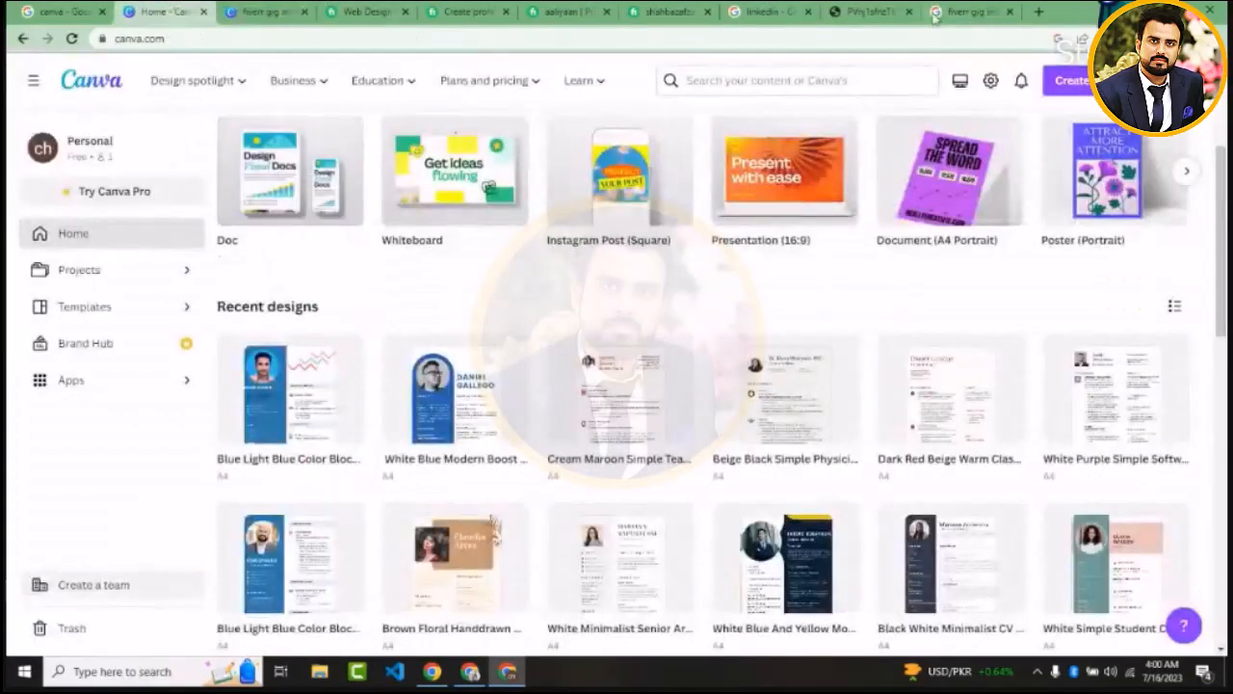
{"action": "left_click", "coordinate": [1067, 80]}
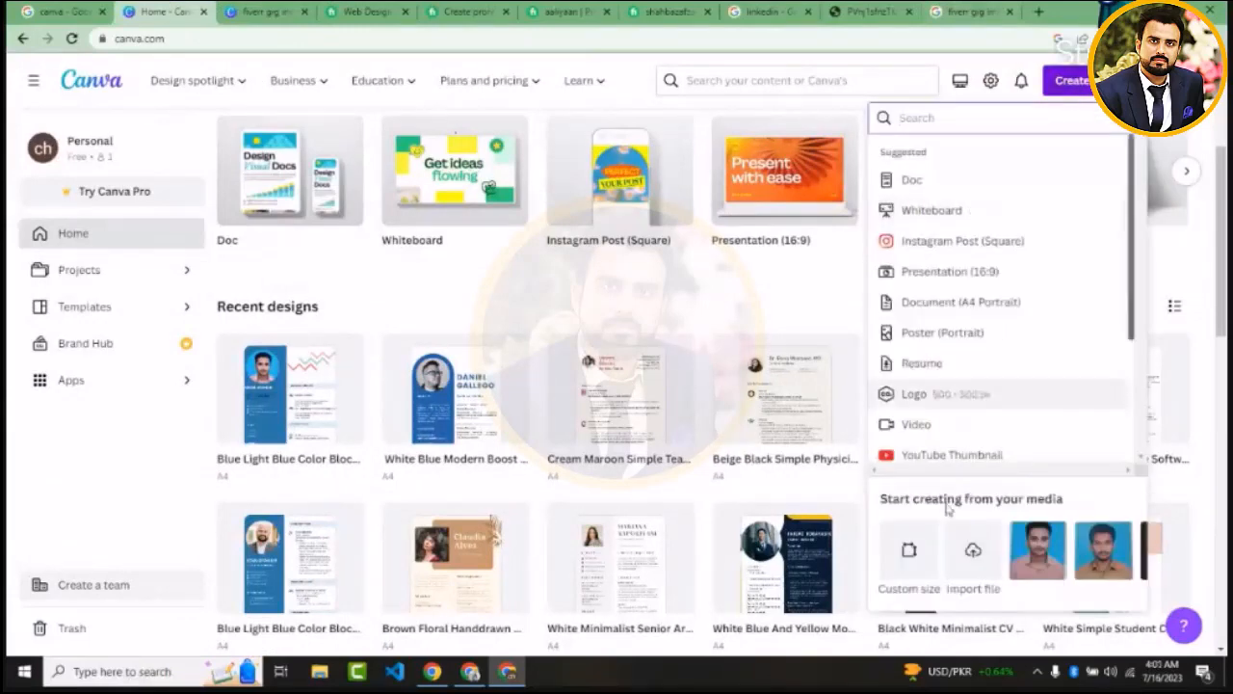
{"action": "left_click", "coordinate": [910, 577]}
{"action": "type", "text": "550"}
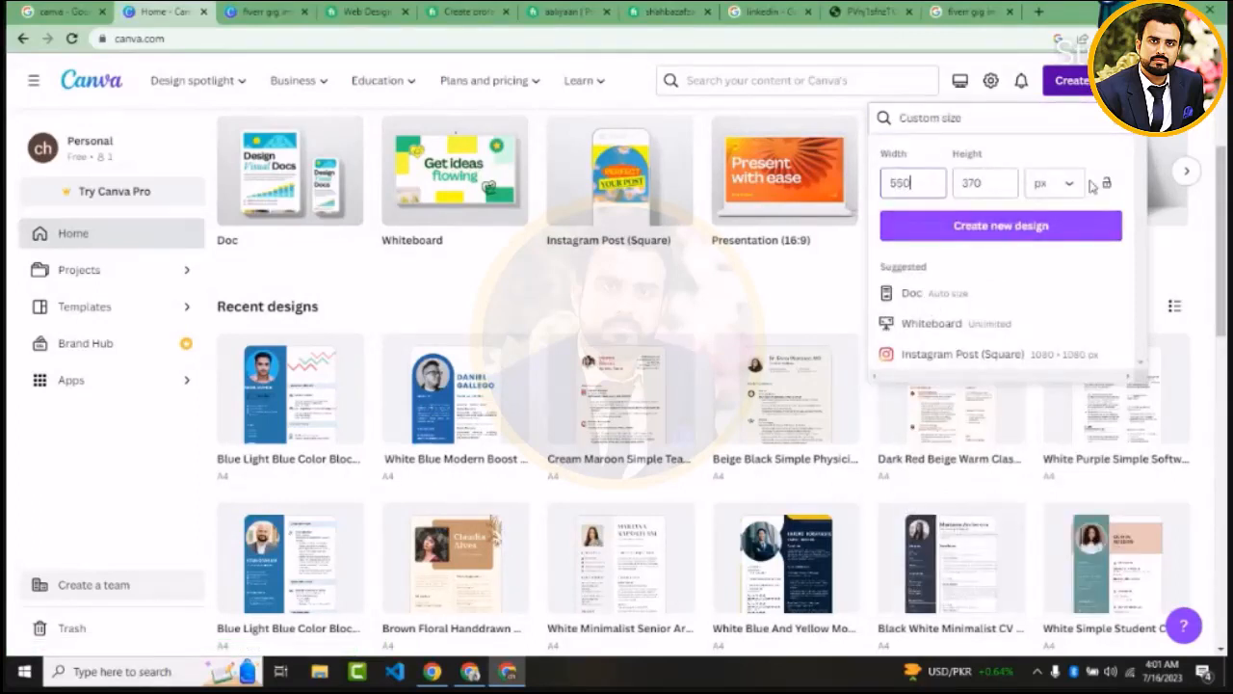
{"action": "left_click", "coordinate": [1041, 228]}
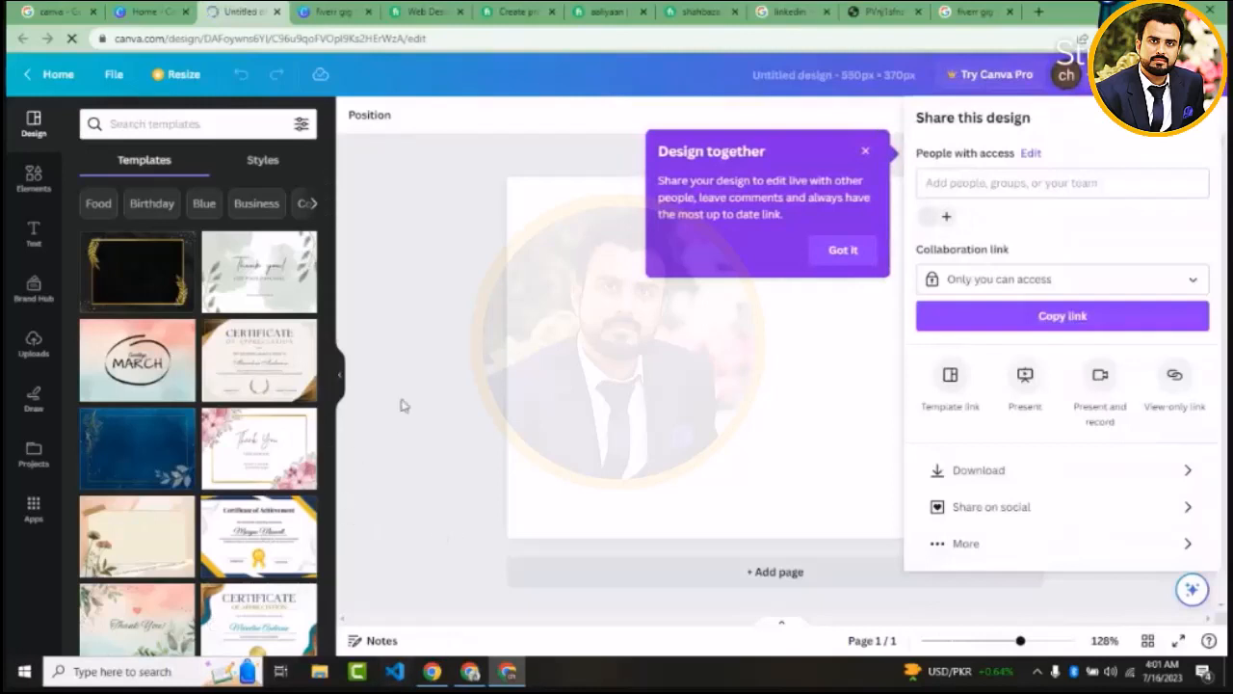
{"action": "left_click", "coordinate": [680, 224]}
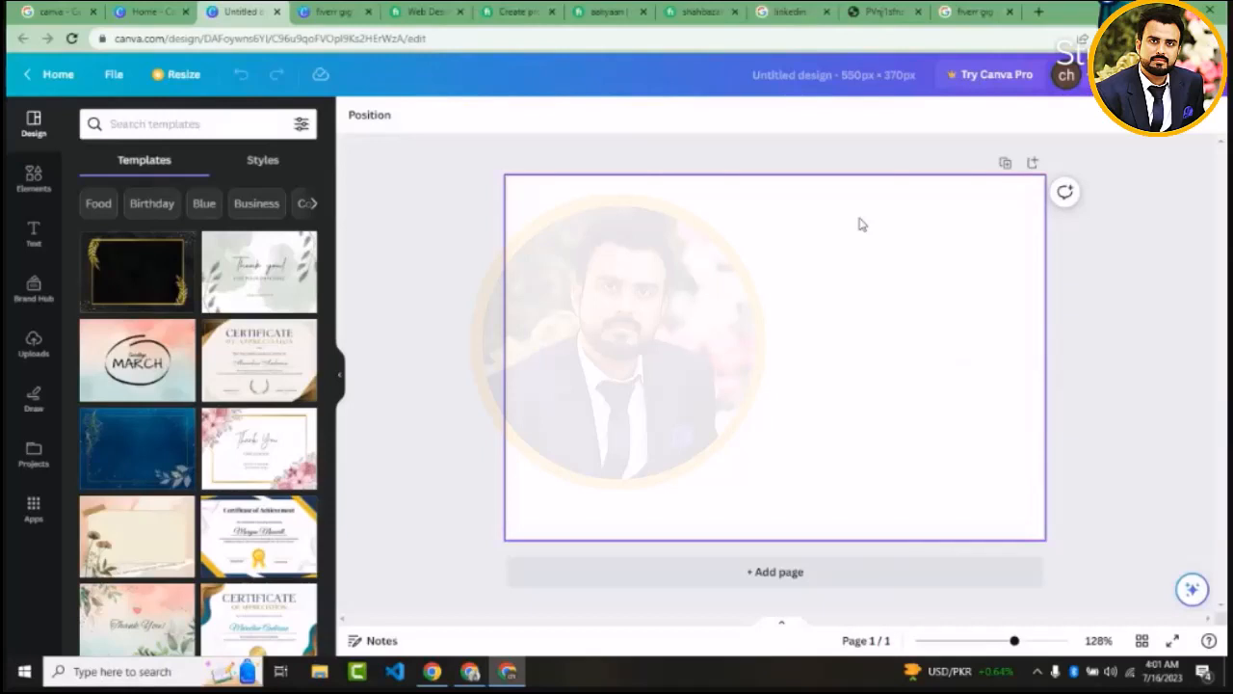
Find the Business templates and apply the orange, white and black modern business agency ID card template to the blank page
{"action": "left_click", "coordinate": [201, 120]}
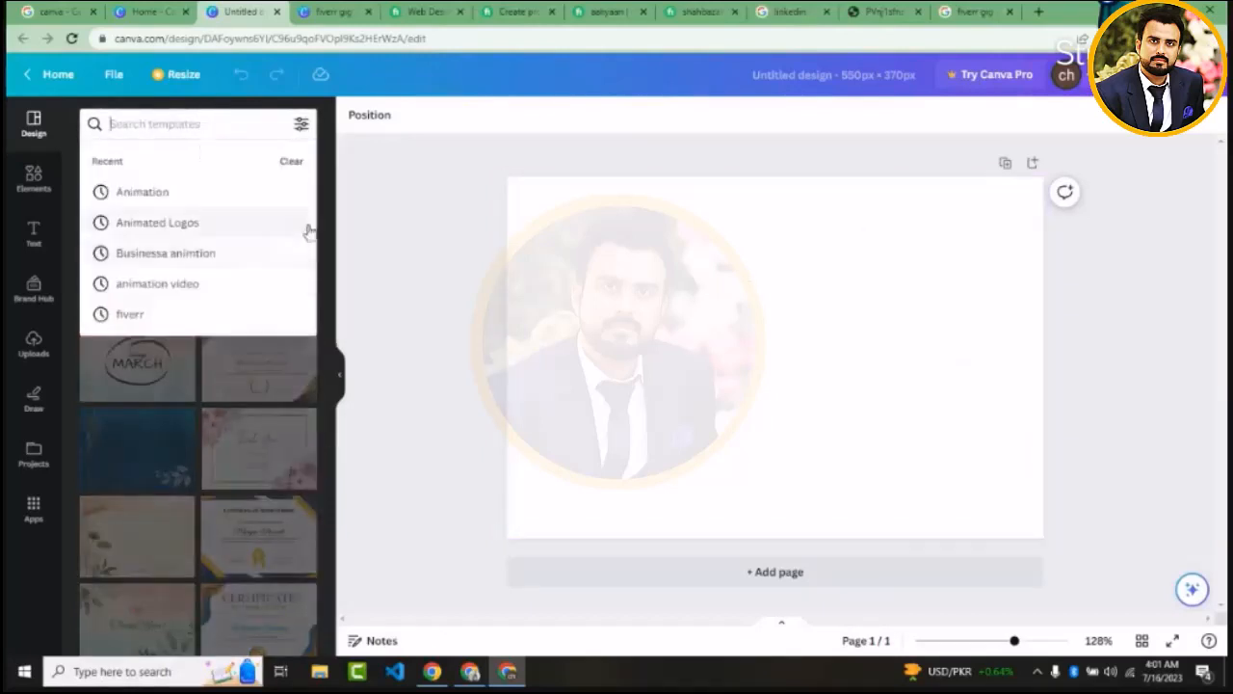
{"action": "left_click", "coordinate": [362, 249]}
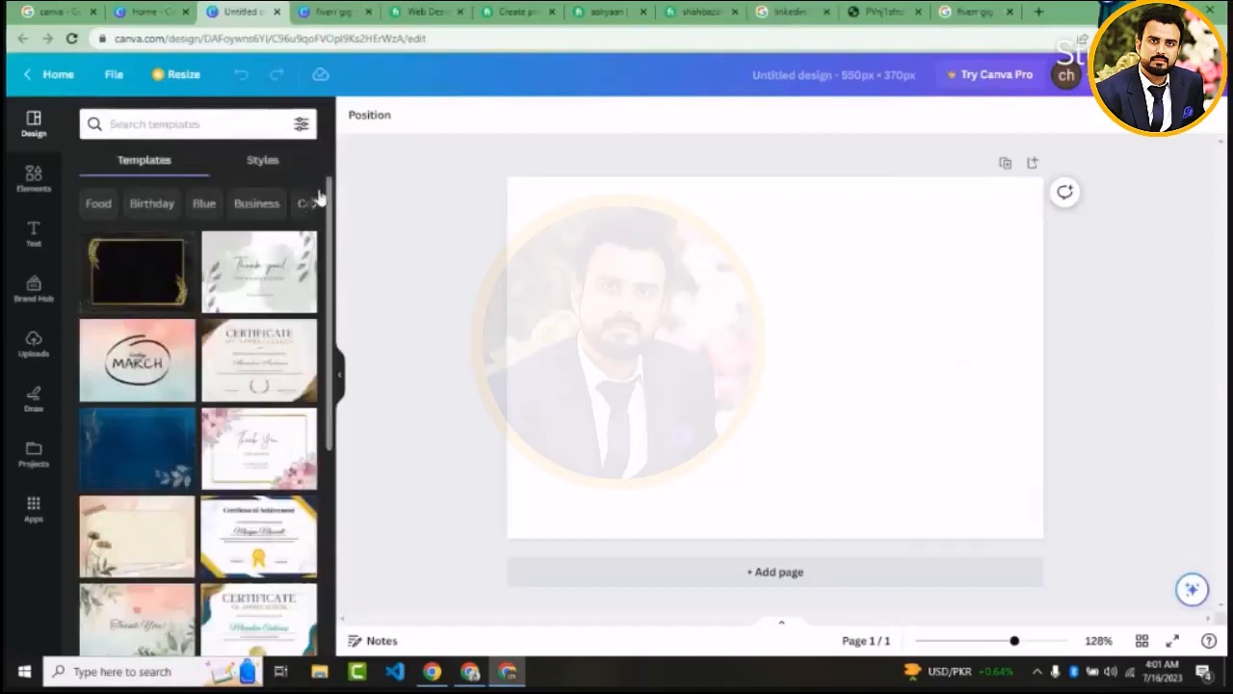
{"action": "left_click", "coordinate": [267, 205]}
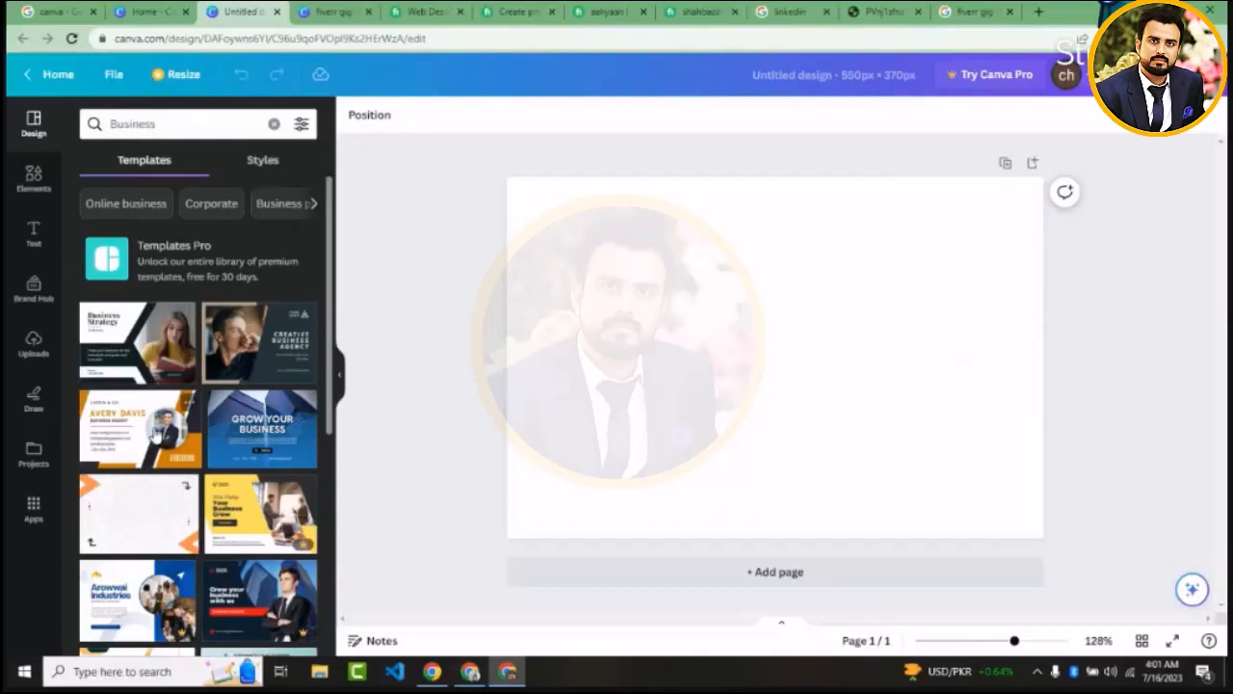
{"action": "left_click", "coordinate": [154, 432]}
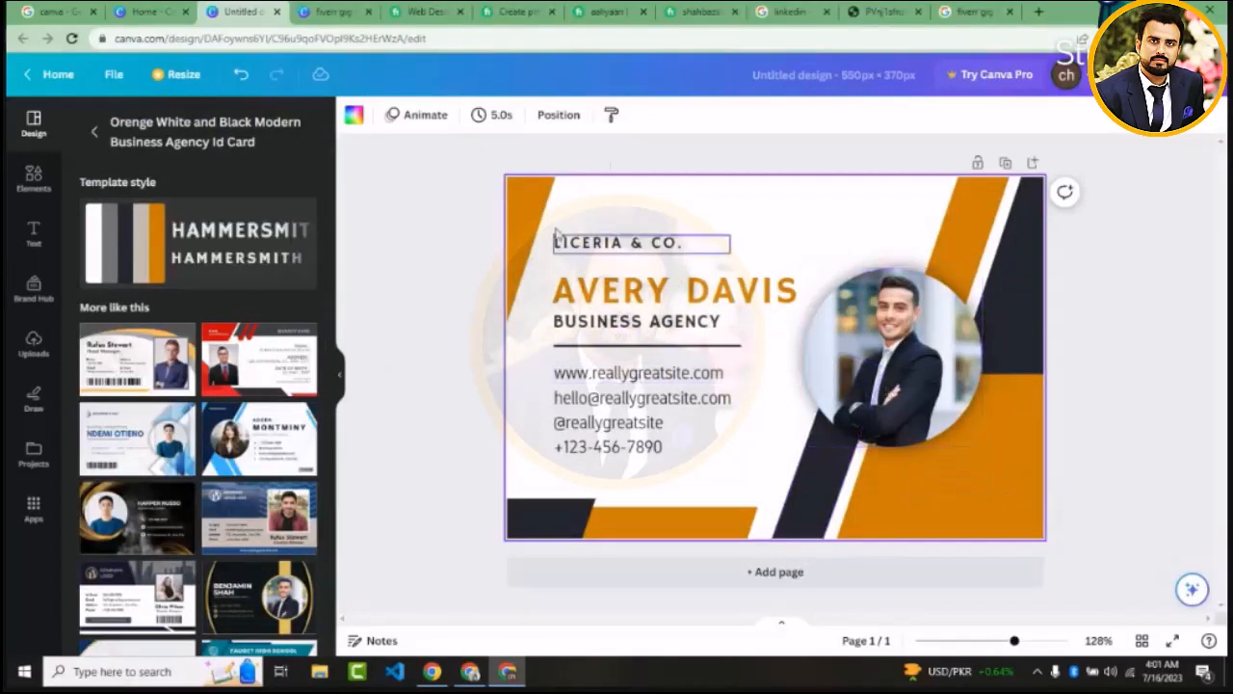
Move the "LICERIA & CO." company text higher on the card and select its wording
{"action": "left_click_drag", "start_coordinate": [622, 258], "coordinate": [624, 222]}
{"action": "double_click", "coordinate": [624, 220]}
{"action": "triple_click", "coordinate": [624, 221]}
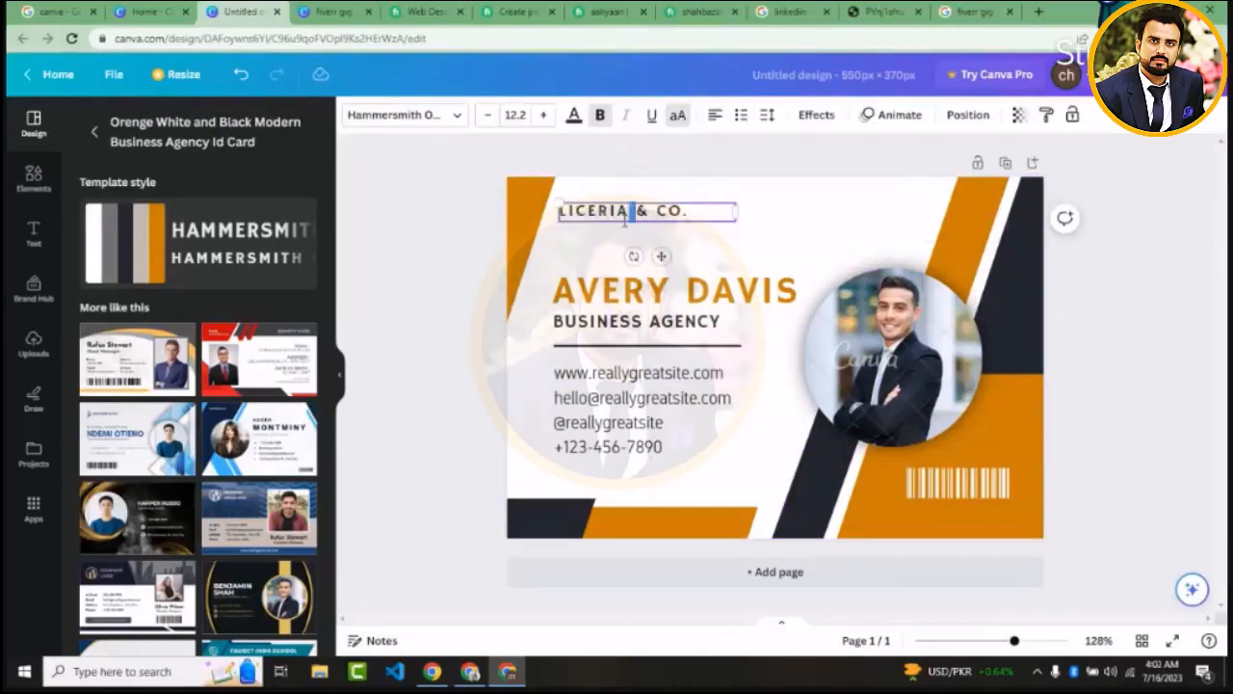
{"action": "left_click", "coordinate": [440, 261]}
{"action": "left_click", "coordinate": [617, 219]}
{"action": "mouse_move", "coordinate": [618, 219]}
{"action": "left_mouse_down"}
{"action": "mouse_move", "coordinate": [658, 219]}
{"action": "mouse_move", "coordinate": [624, 221]}
{"action": "left_mouse_up"}
{"action": "double_click", "coordinate": [624, 220]}
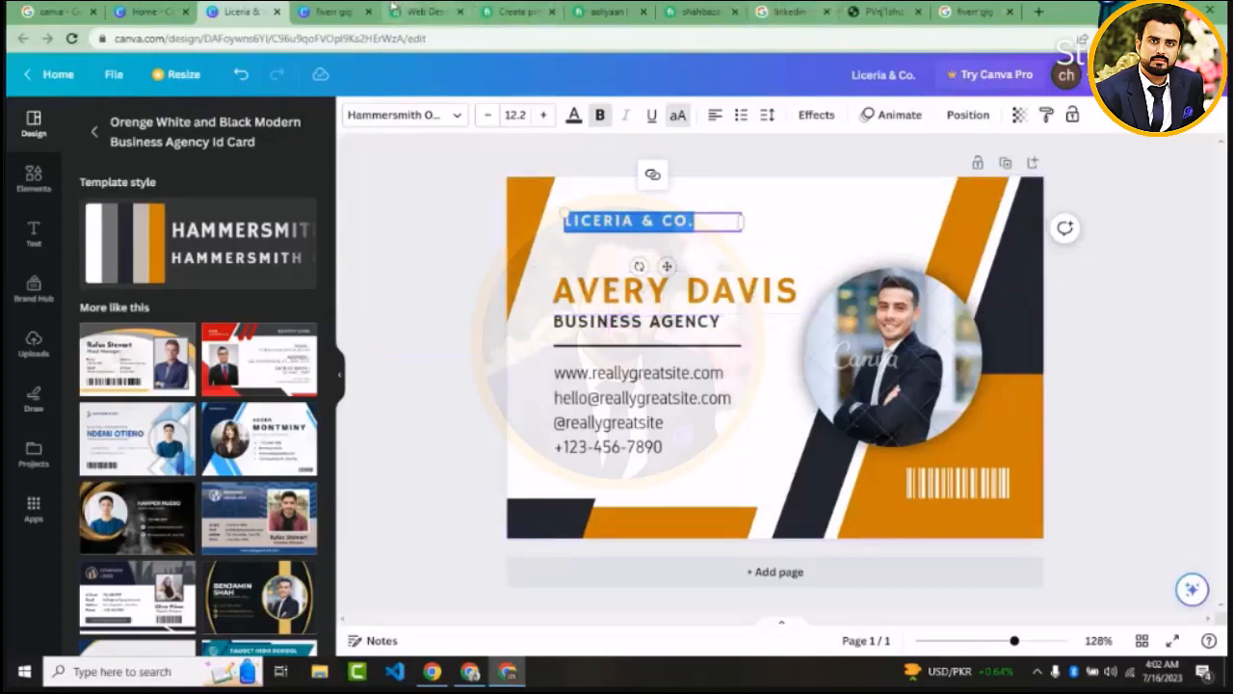
Open Notepad and paste the copied list of gig features, starting with "100% Satisfaction Guaranteed.", into the blank note
{"action": "key", "text": "super"}
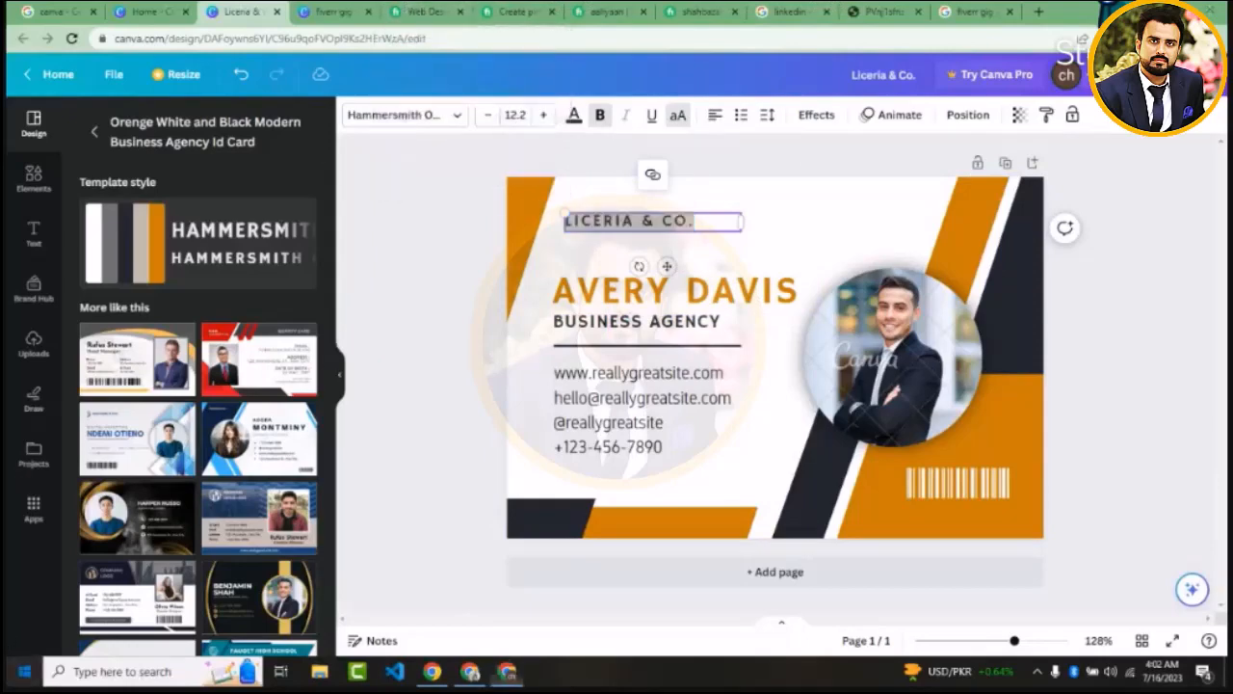
{"action": "type", "text": "note"}
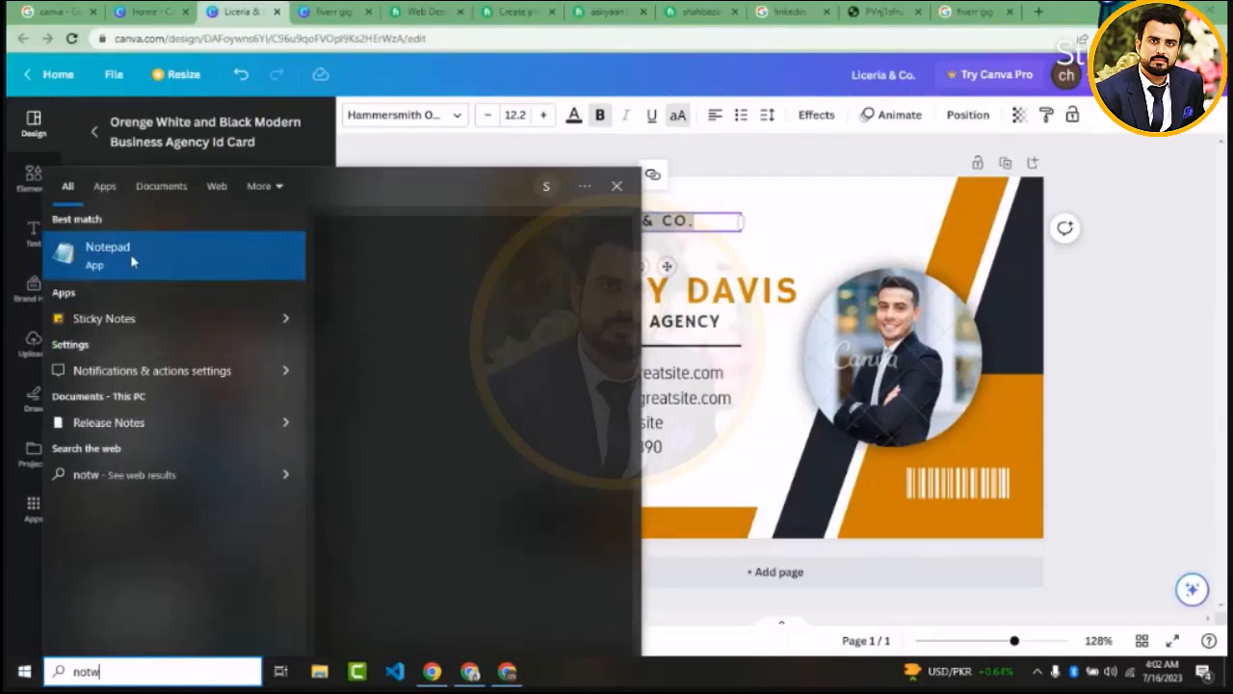
{"action": "left_click", "coordinate": [132, 261]}
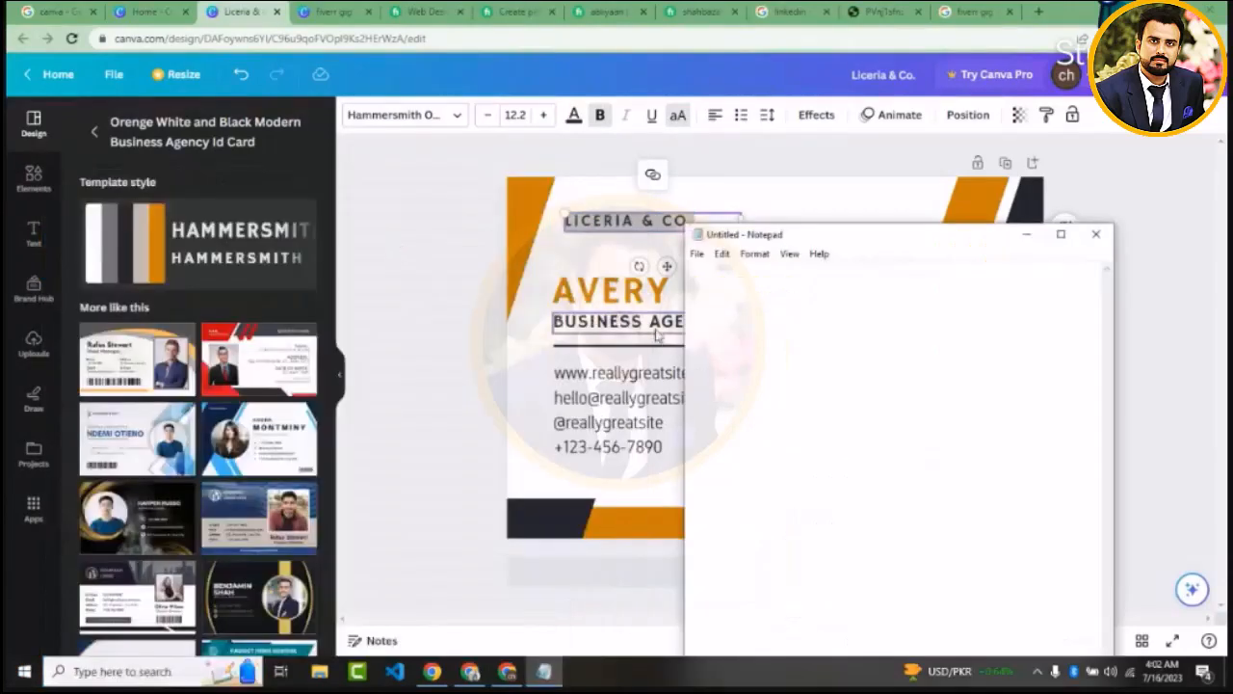
{"action": "type", "text": "100% Satisfaction Guaranteed.   On page SEO/Optimization for better traffic and conversations   Fully responsive for all device   With Complete setup on your hosting and domain  Clean HTML and CSS code"}
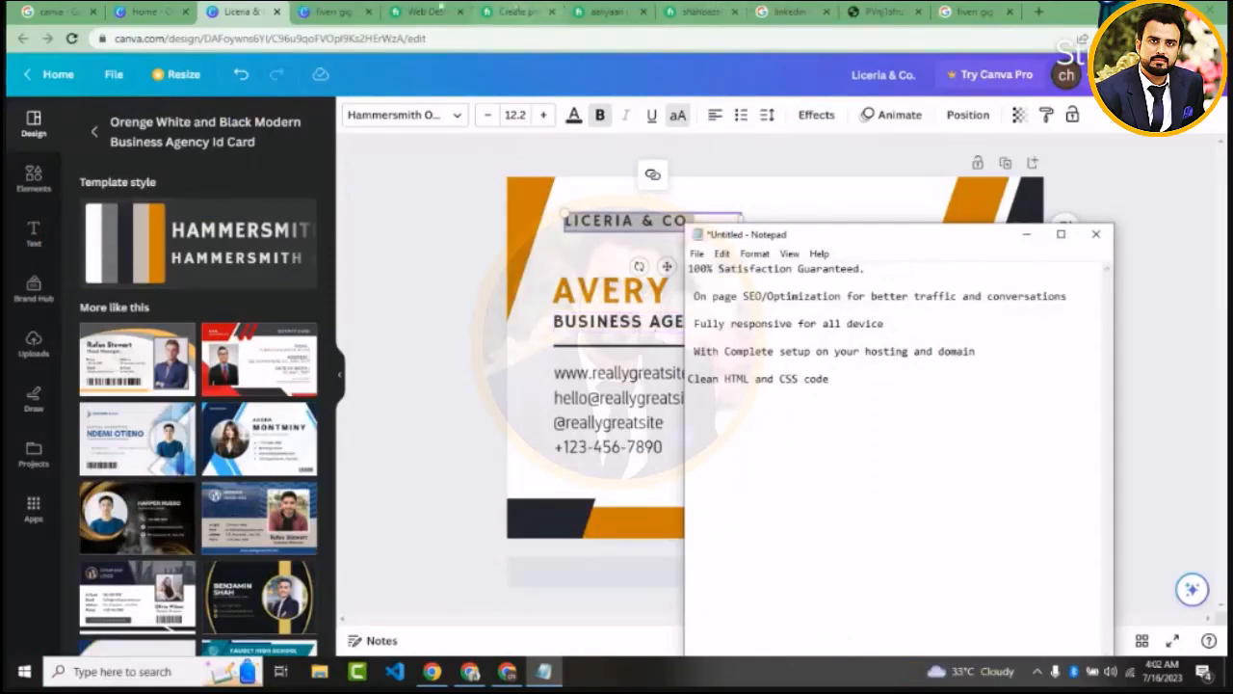
Copy the Fiverr gig title "build modern wordpress website design or redesign wordpress website" and paste it below the feature list in Notepad
{"action": "left_click", "coordinate": [429, 11]}
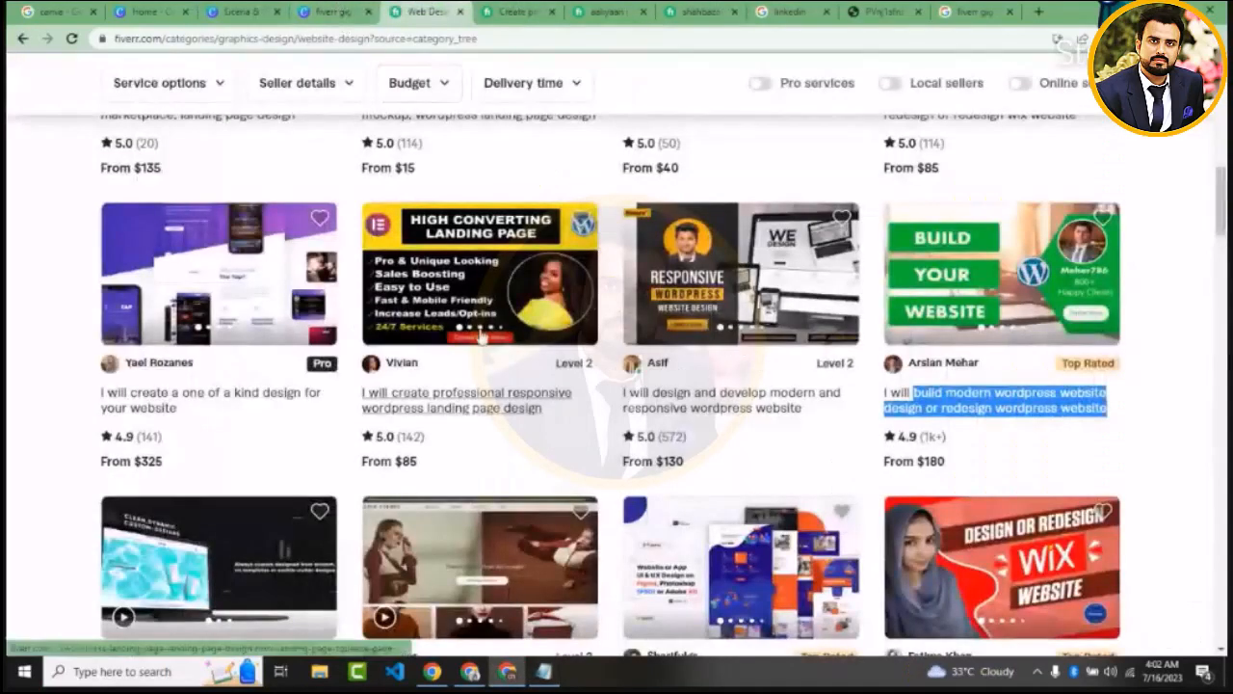
{"action": "right_click", "coordinate": [924, 421]}
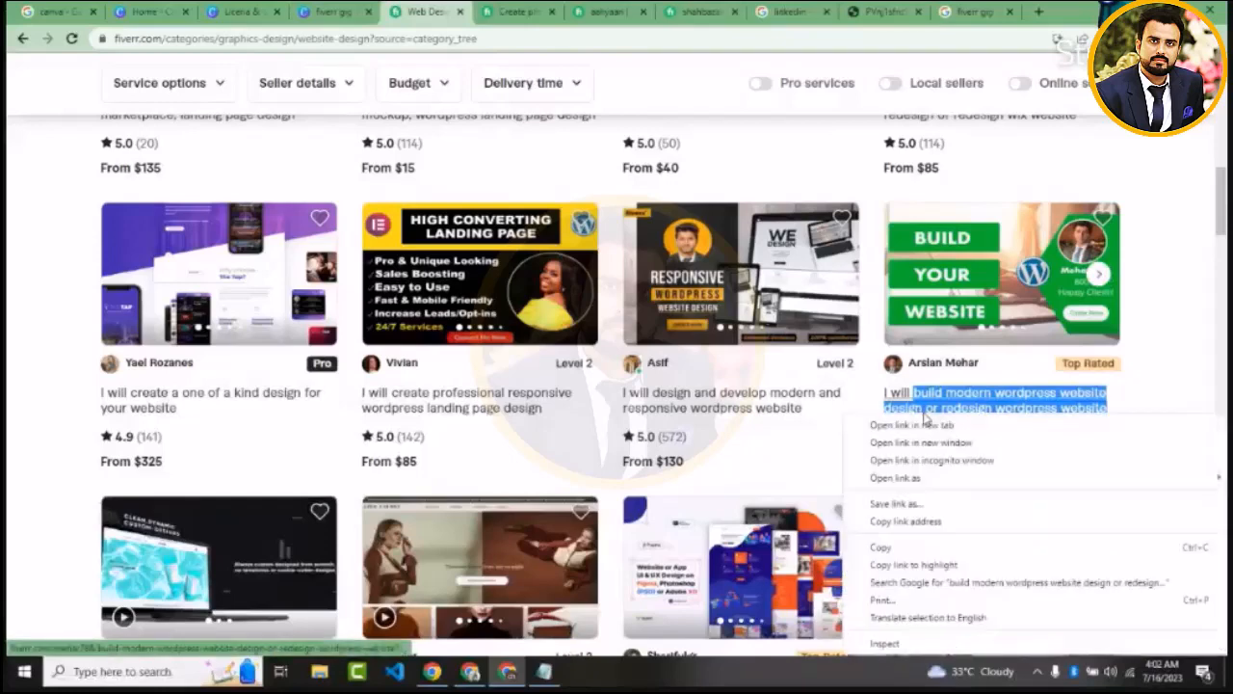
{"action": "left_click", "coordinate": [879, 547]}
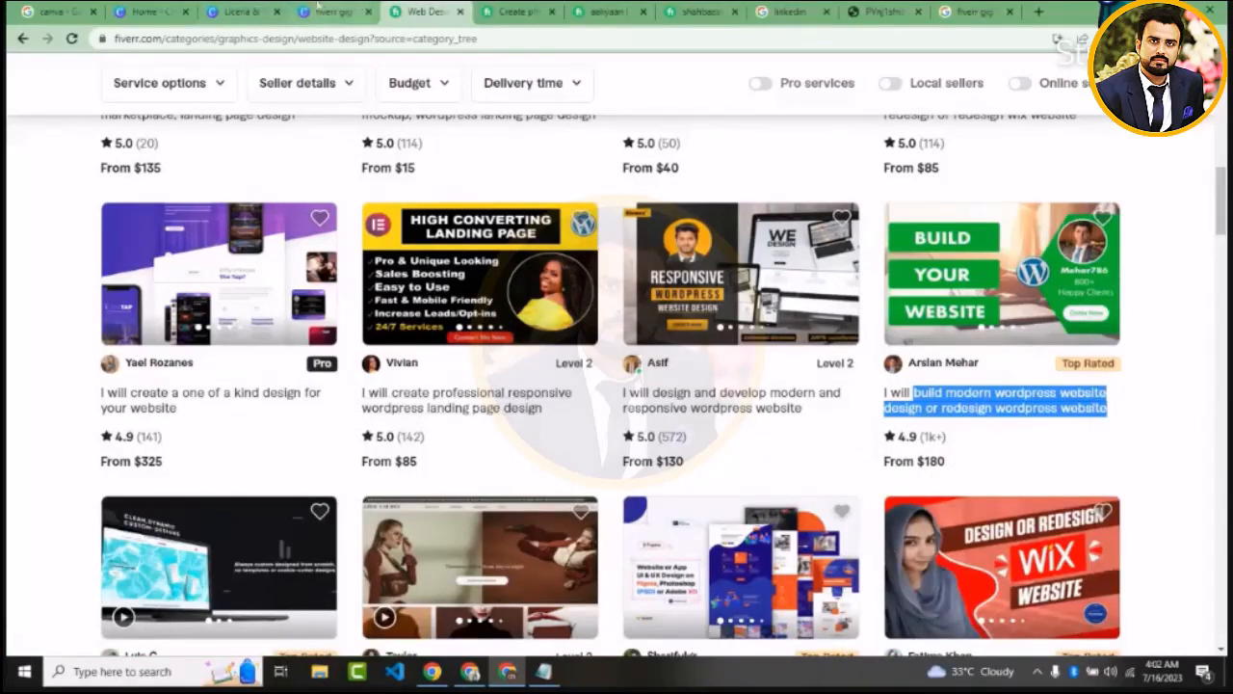
{"action": "left_click", "coordinate": [246, 12]}
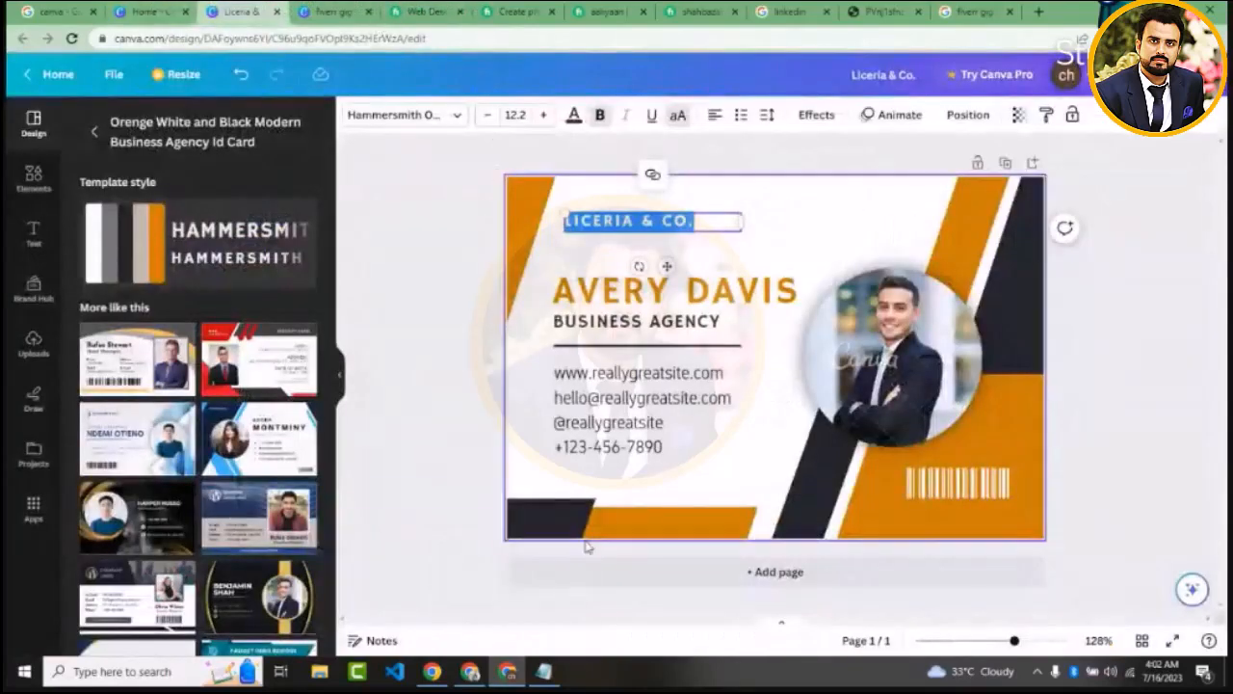
{"action": "left_click", "coordinate": [544, 669]}
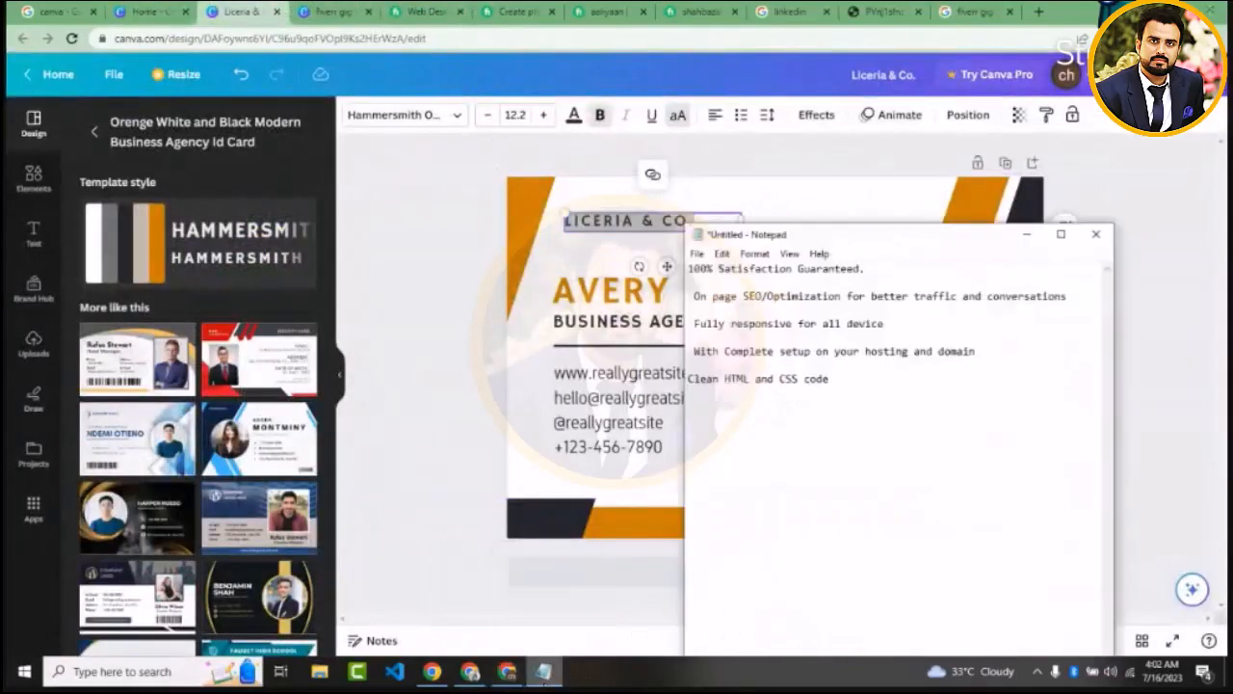
{"action": "key", "text": "ctrl+v"}
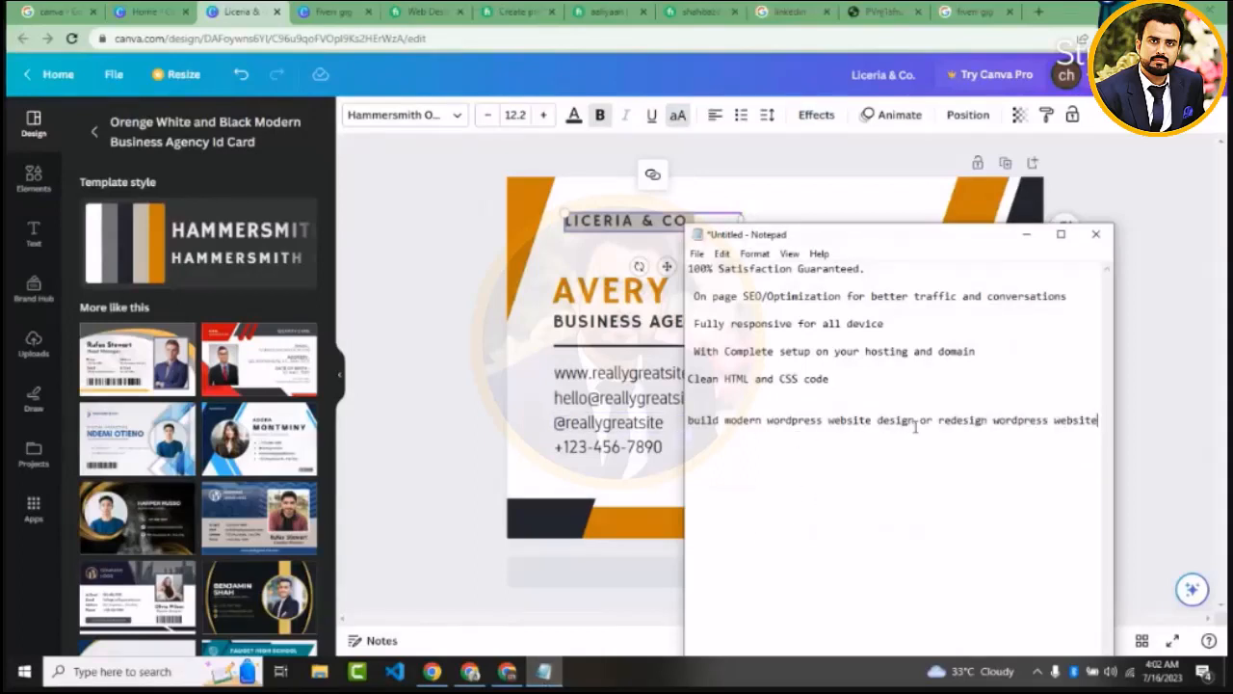
Copy "build modern wordpress website design" from the note and replace the card's large orange name heading in Canva with it
{"action": "left_click_drag", "start_coordinate": [914, 426], "coordinate": [671, 441]}
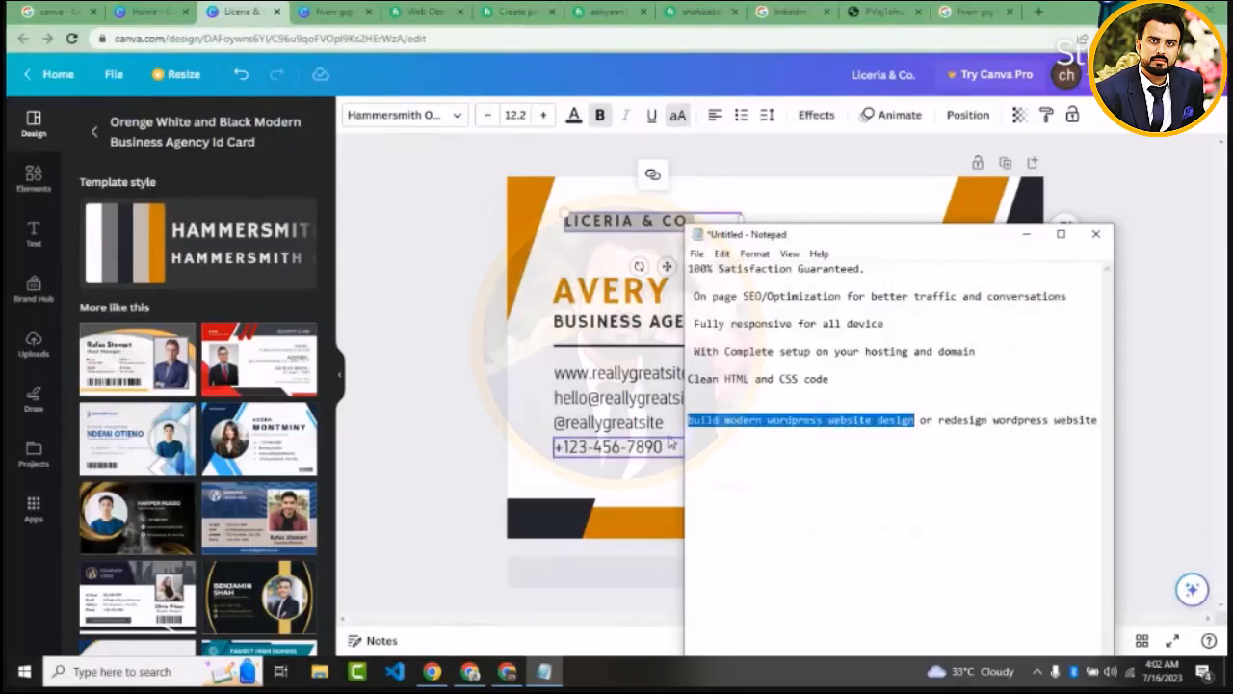
{"action": "left_click", "coordinate": [418, 324]}
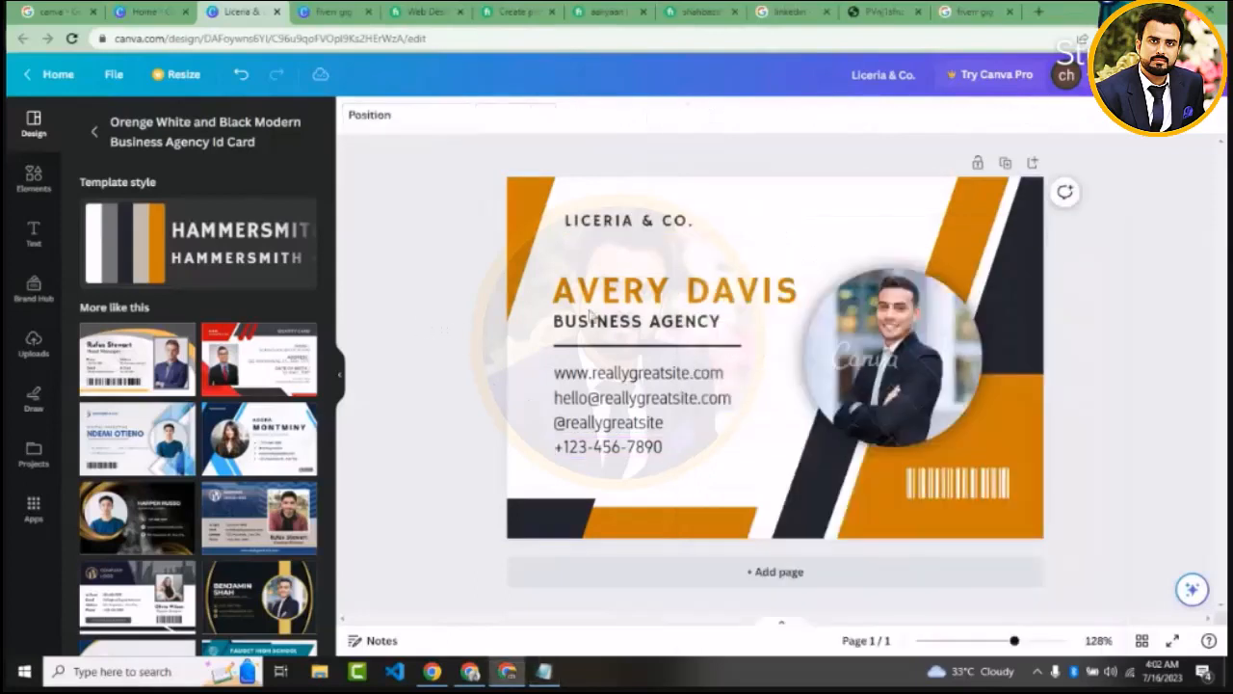
{"action": "left_click", "coordinate": [708, 302]}
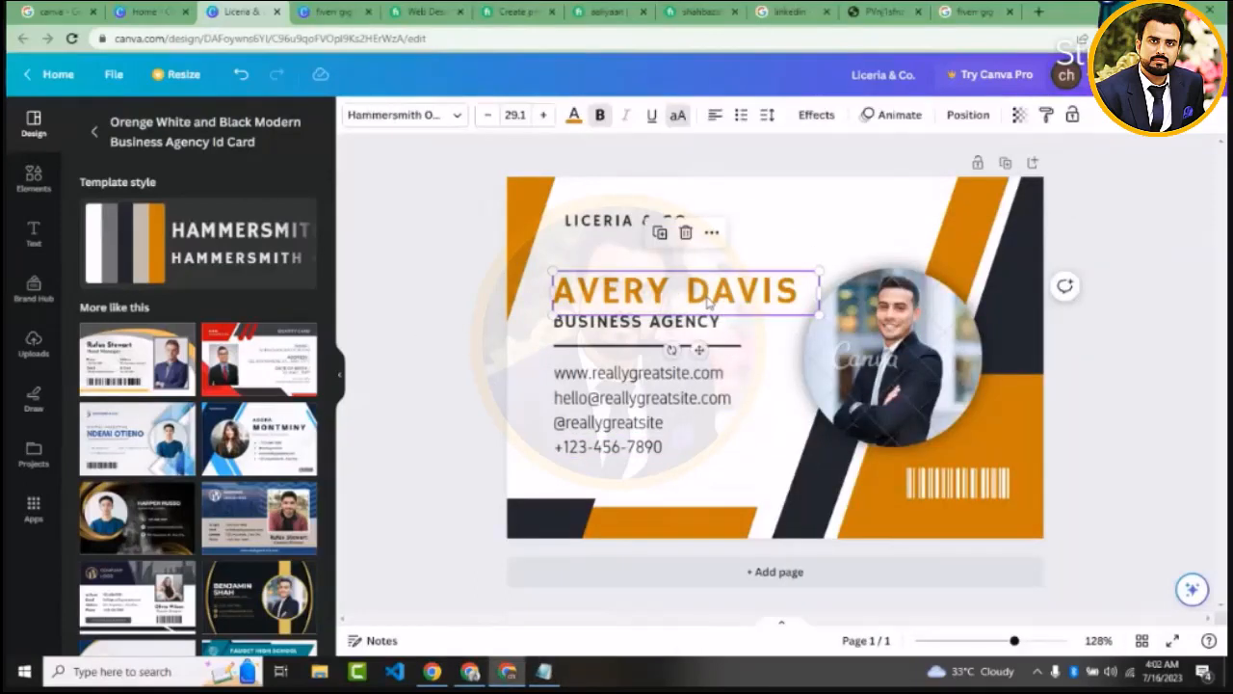
{"action": "double_click", "coordinate": [724, 292]}
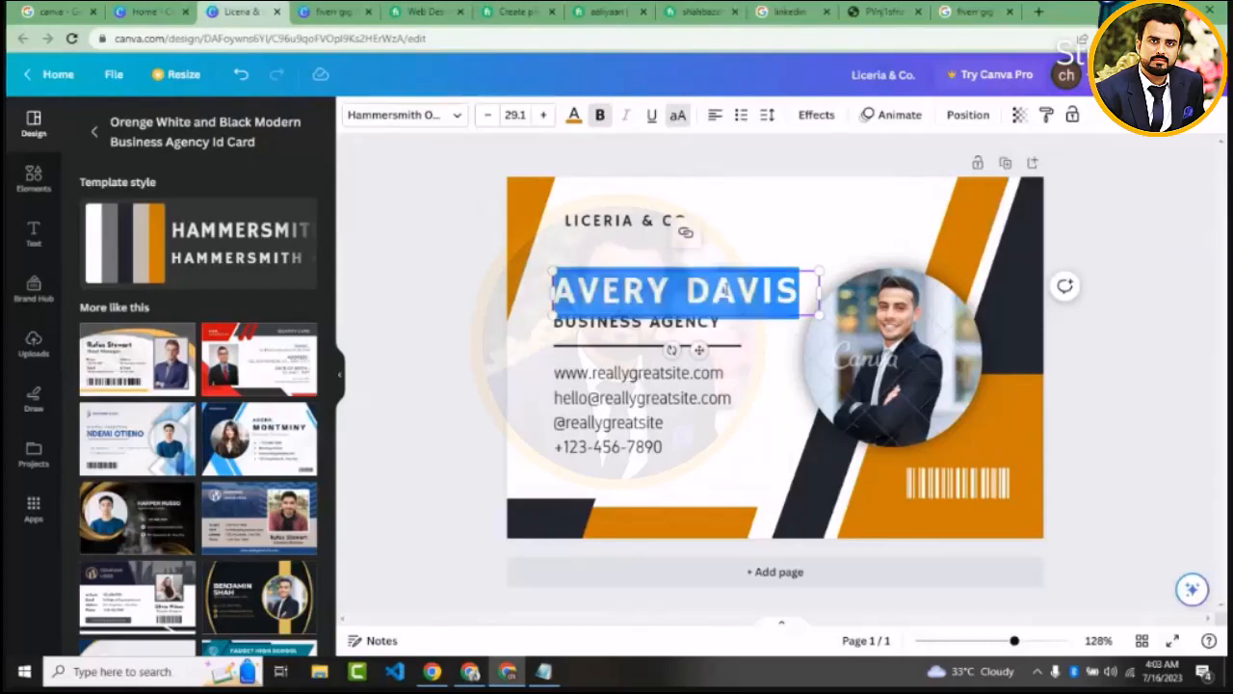
{"action": "key", "text": "ctrl+v"}
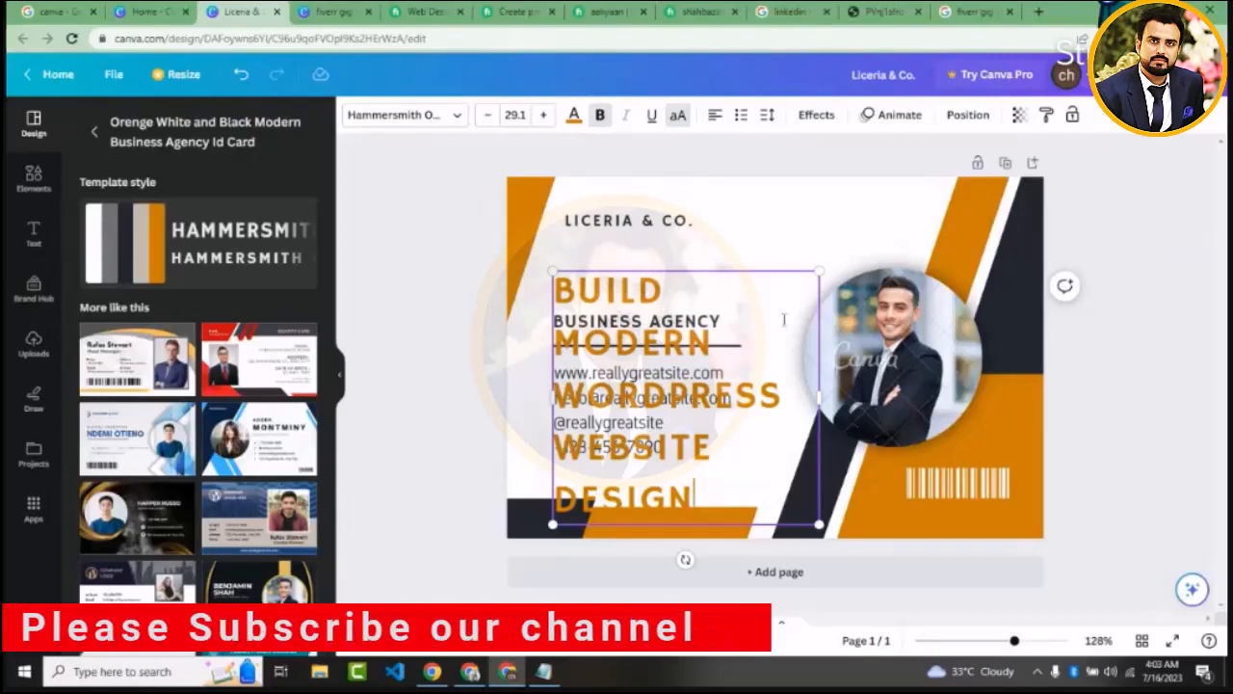
Place the orange heading directly beneath the company text and widen its text box so the wording wraps onto three lines
{"action": "left_click", "coordinate": [525, 280]}
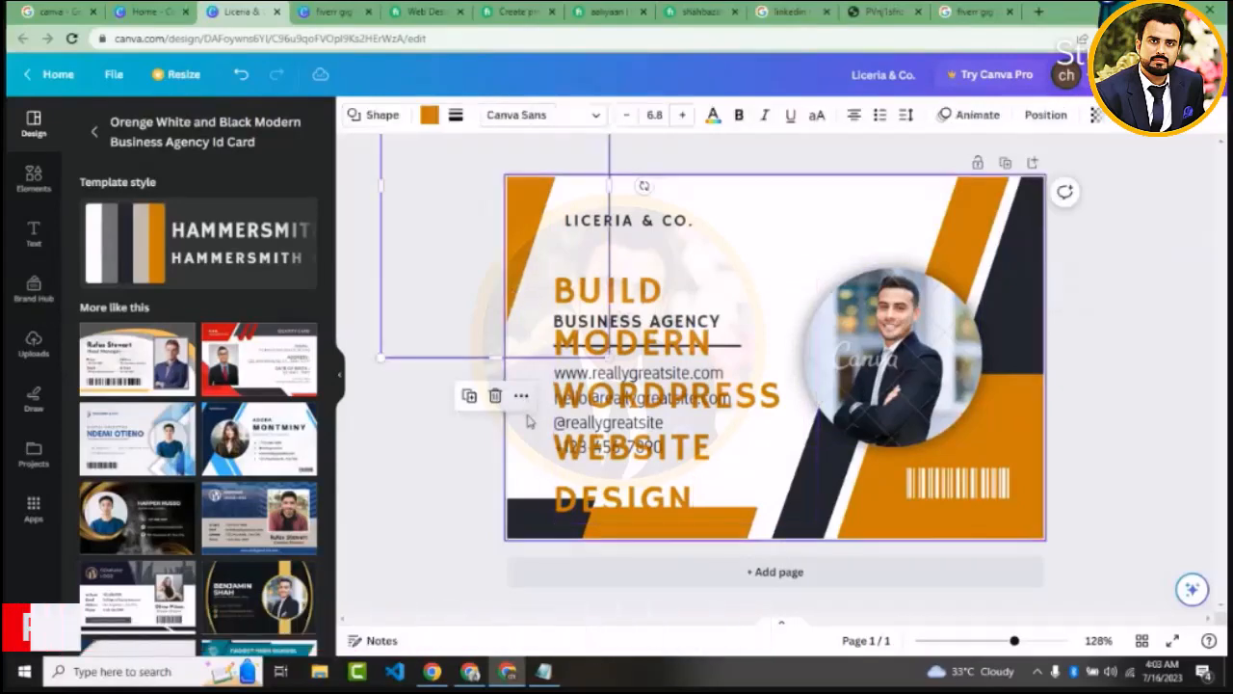
{"action": "left_click", "coordinate": [529, 418]}
{"action": "left_click", "coordinate": [640, 296]}
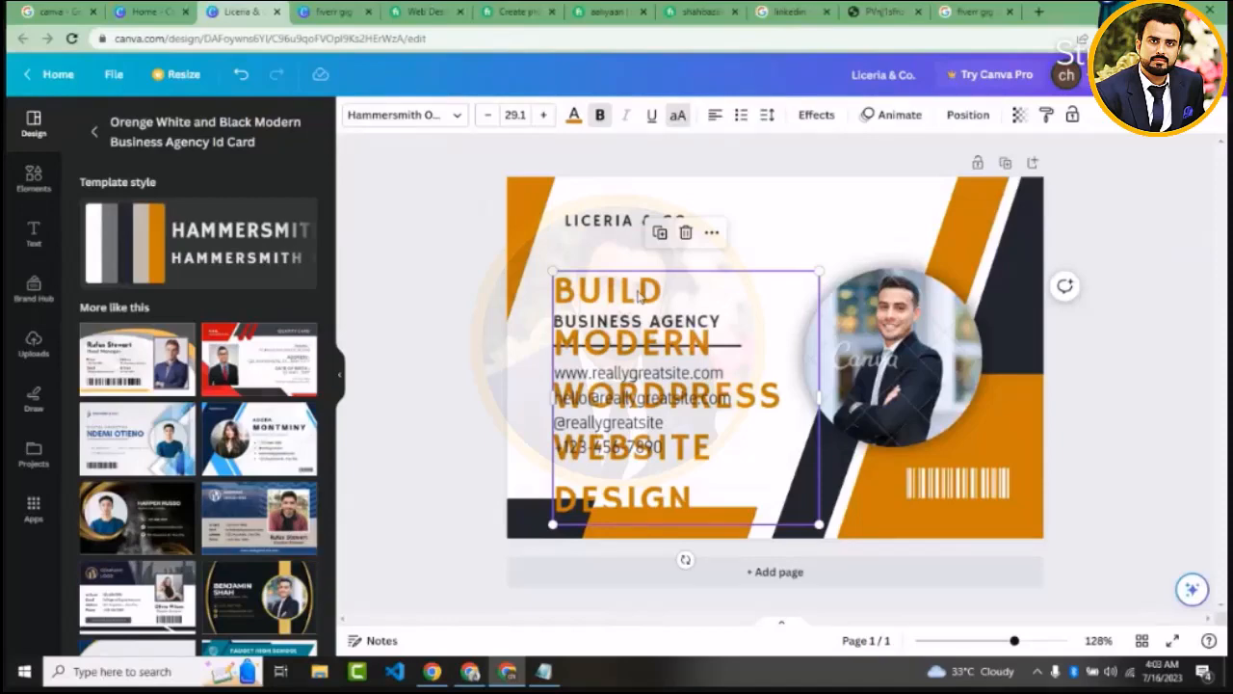
{"action": "left_click_drag", "start_coordinate": [641, 296], "coordinate": [626, 281]}
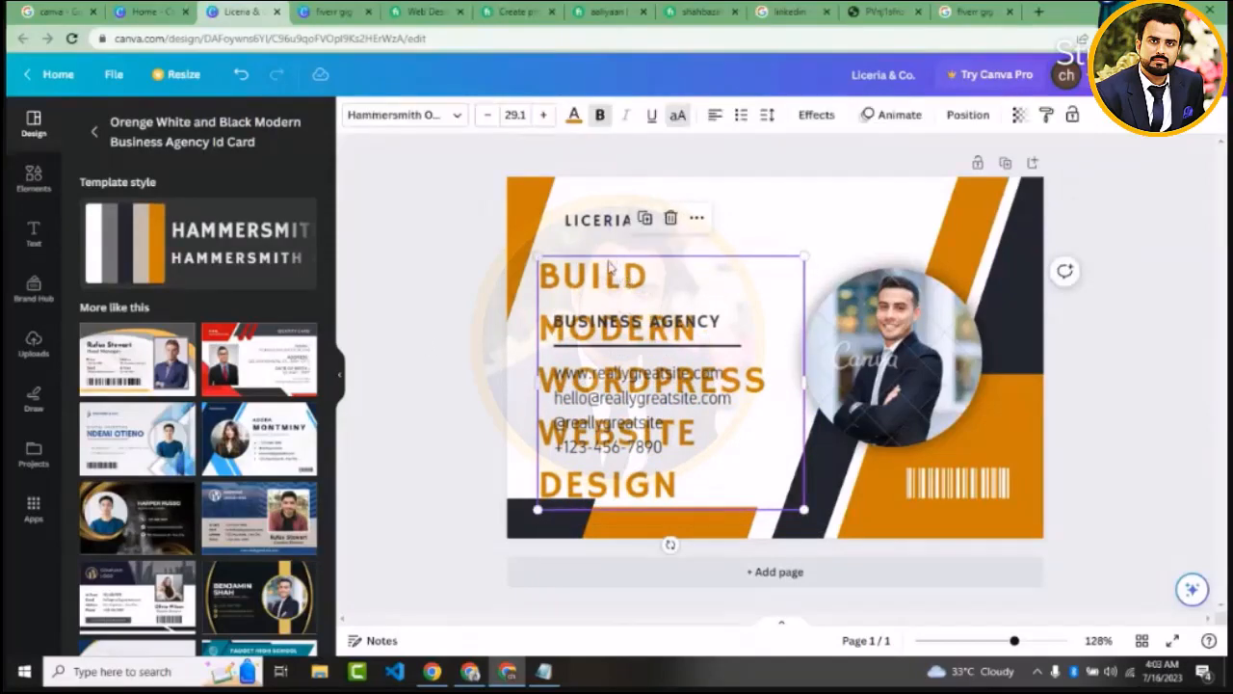
{"action": "left_click_drag", "start_coordinate": [609, 270], "coordinate": [630, 240]}
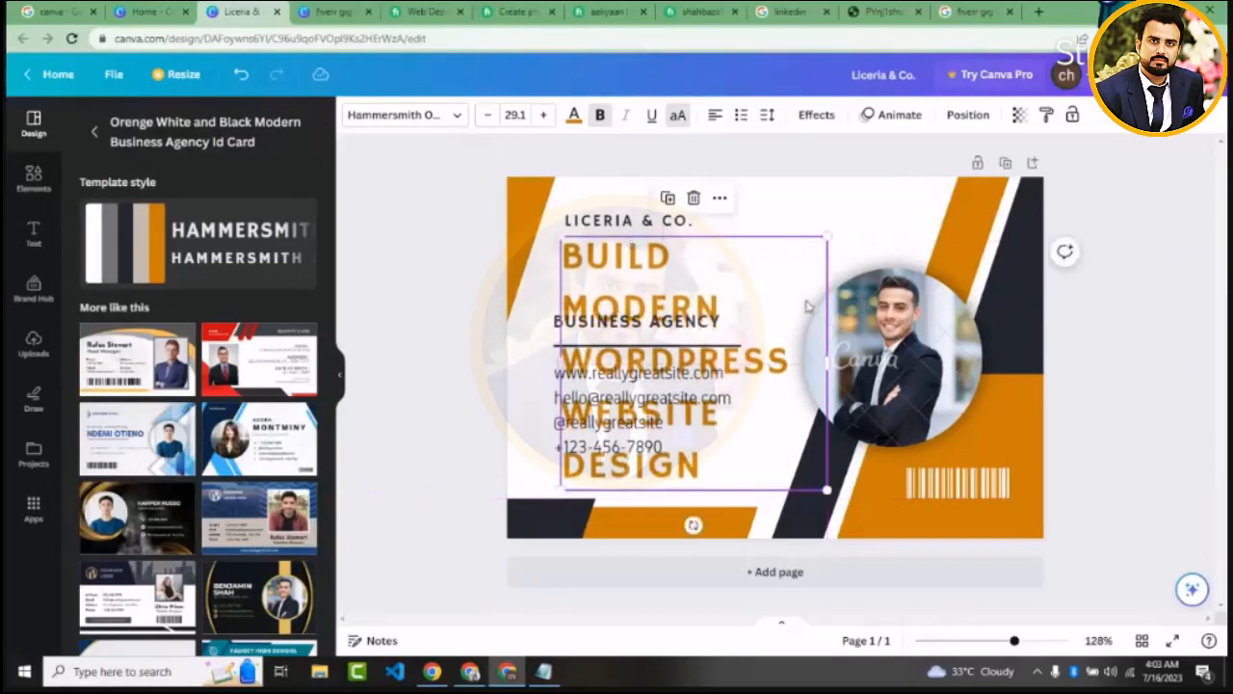
{"action": "left_click_drag", "start_coordinate": [828, 358], "coordinate": [895, 362]}
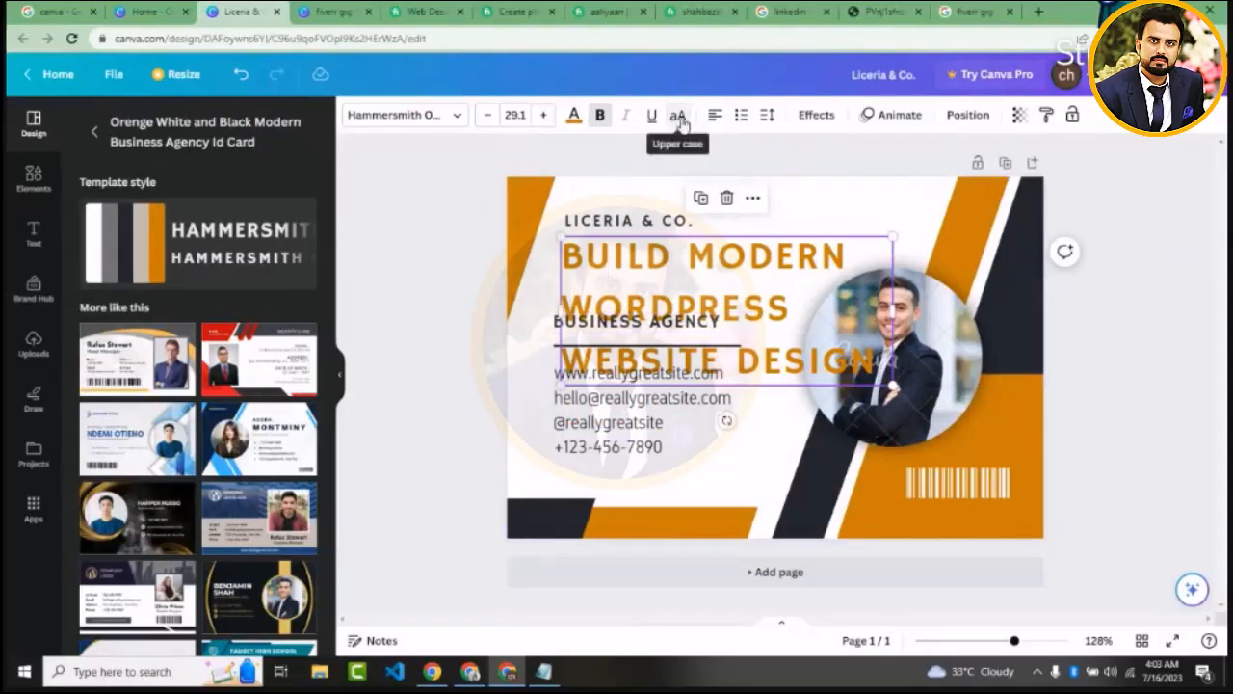
Set the orange heading's font size to 18.1 so the wording fits on two lines above the "BUSINESS AGENCY" text
{"action": "left_click", "coordinate": [572, 119]}
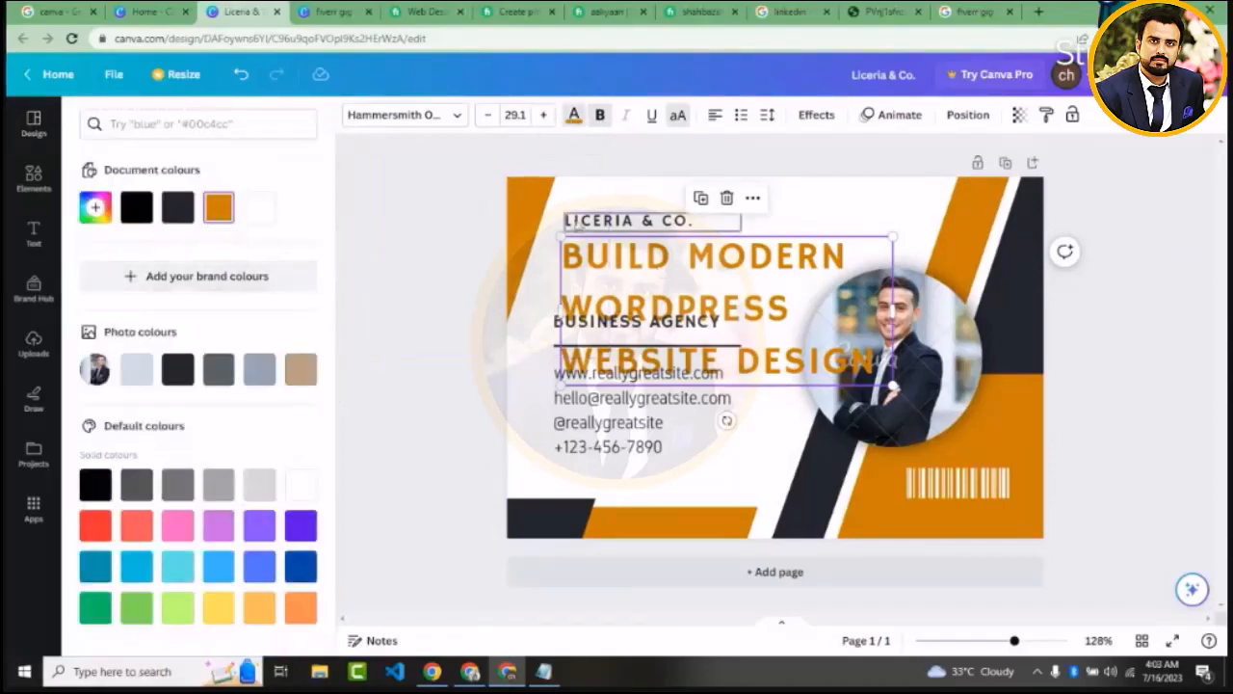
{"action": "left_click", "coordinate": [488, 116]}
{"action": "left_click", "coordinate": [488, 115]}
{"action": "left_click", "coordinate": [488, 116]}
{"action": "left_click", "coordinate": [488, 115]}
{"action": "left_click", "coordinate": [488, 116]}
{"action": "left_click", "coordinate": [489, 116]}
{"action": "left_click", "coordinate": [489, 115]}
{"action": "left_click", "coordinate": [488, 115]}
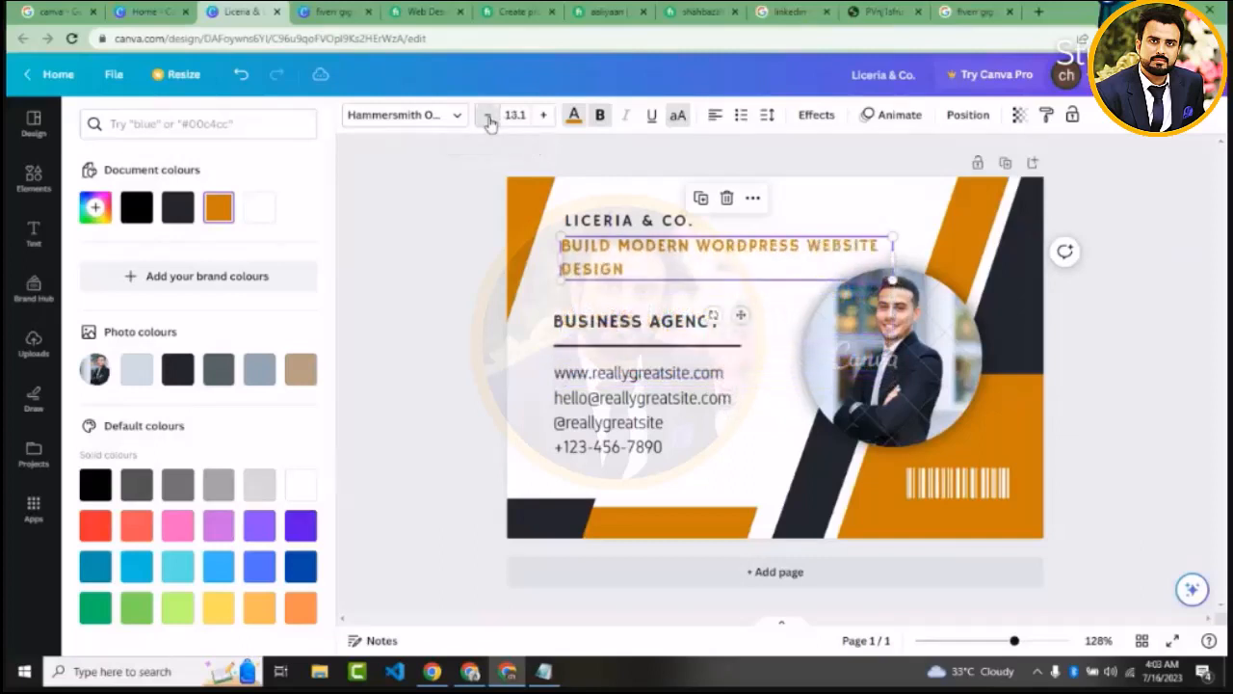
{"action": "left_click", "coordinate": [488, 116]}
{"action": "left_click", "coordinate": [489, 115]}
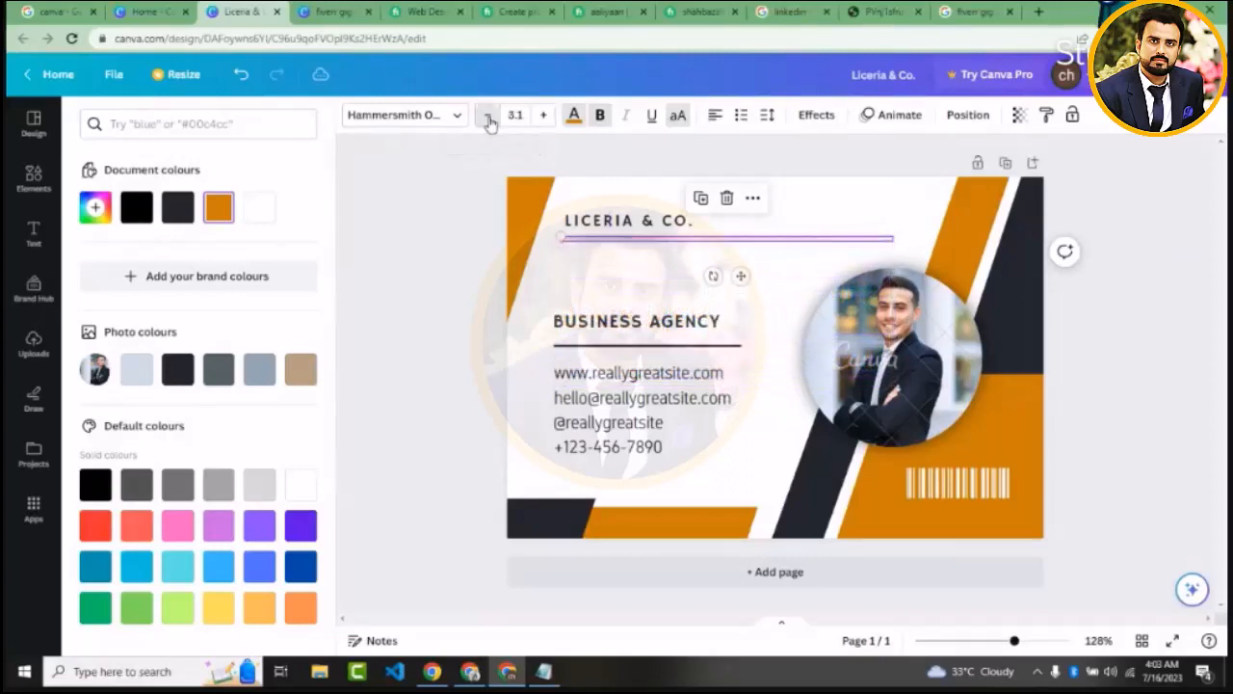
{"action": "left_click", "coordinate": [548, 116]}
{"action": "left_click", "coordinate": [547, 115]}
{"action": "left_click", "coordinate": [547, 115]}
{"action": "left_click", "coordinate": [547, 116]}
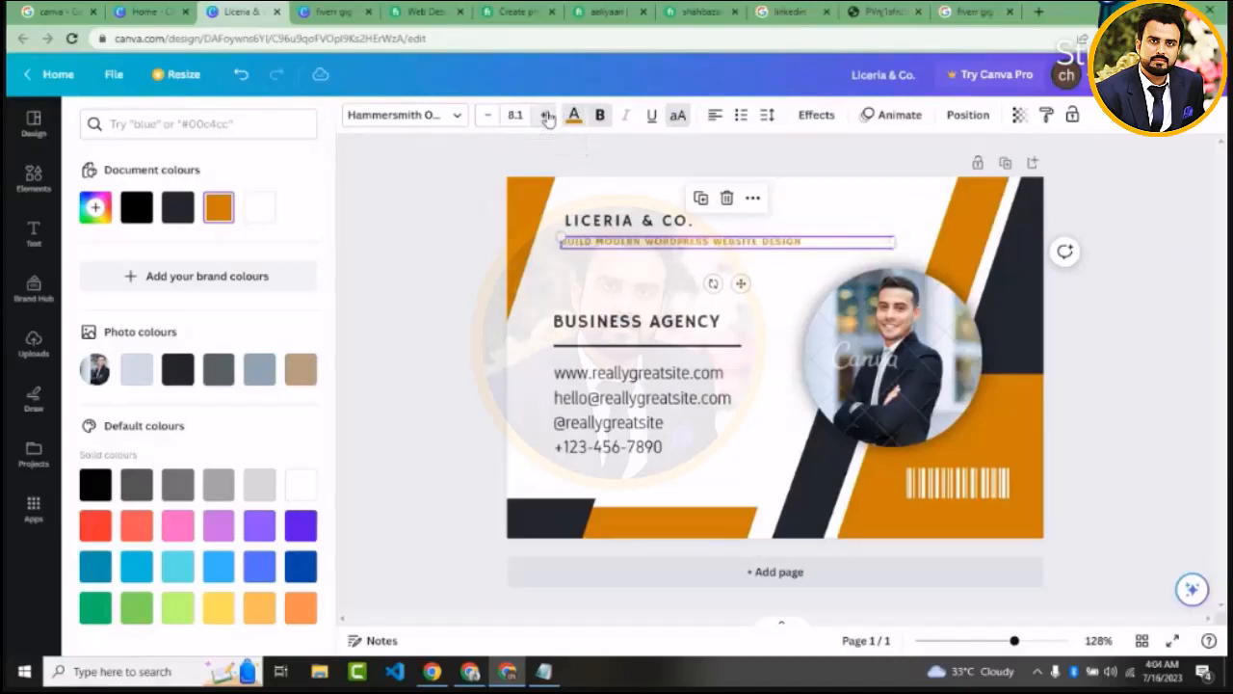
{"action": "left_click", "coordinate": [547, 116]}
{"action": "left_click", "coordinate": [547, 115]}
{"action": "left_click", "coordinate": [547, 116]}
{"action": "left_click", "coordinate": [547, 116]}
{"action": "left_click", "coordinate": [547, 116]}
{"action": "left_click", "coordinate": [547, 116]}
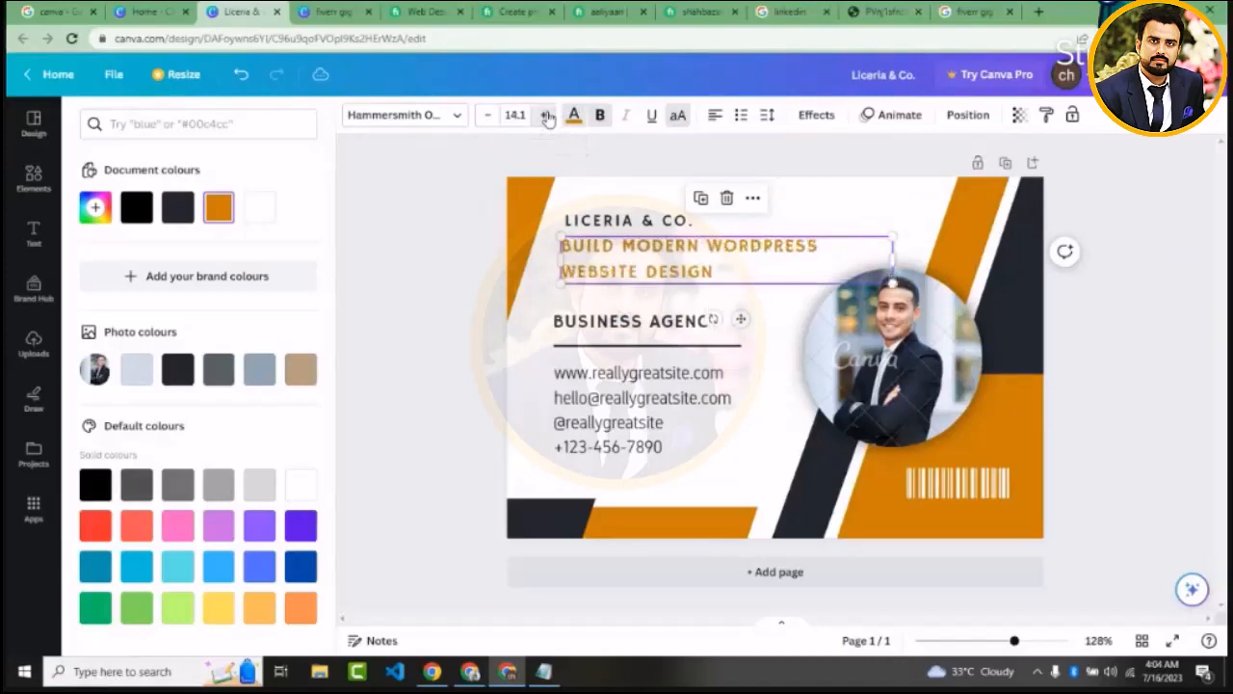
{"action": "left_click", "coordinate": [547, 115]}
{"action": "left_click", "coordinate": [547, 115]}
{"action": "left_click", "coordinate": [547, 115]}
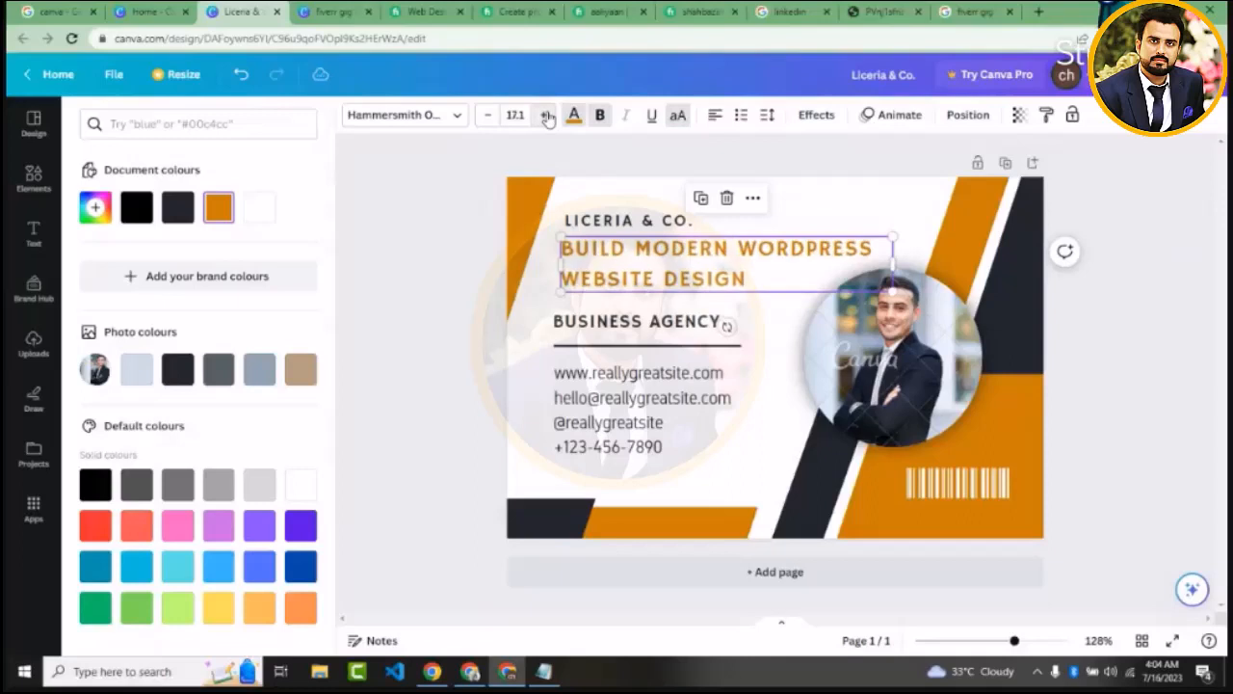
{"action": "left_click", "coordinate": [547, 116]}
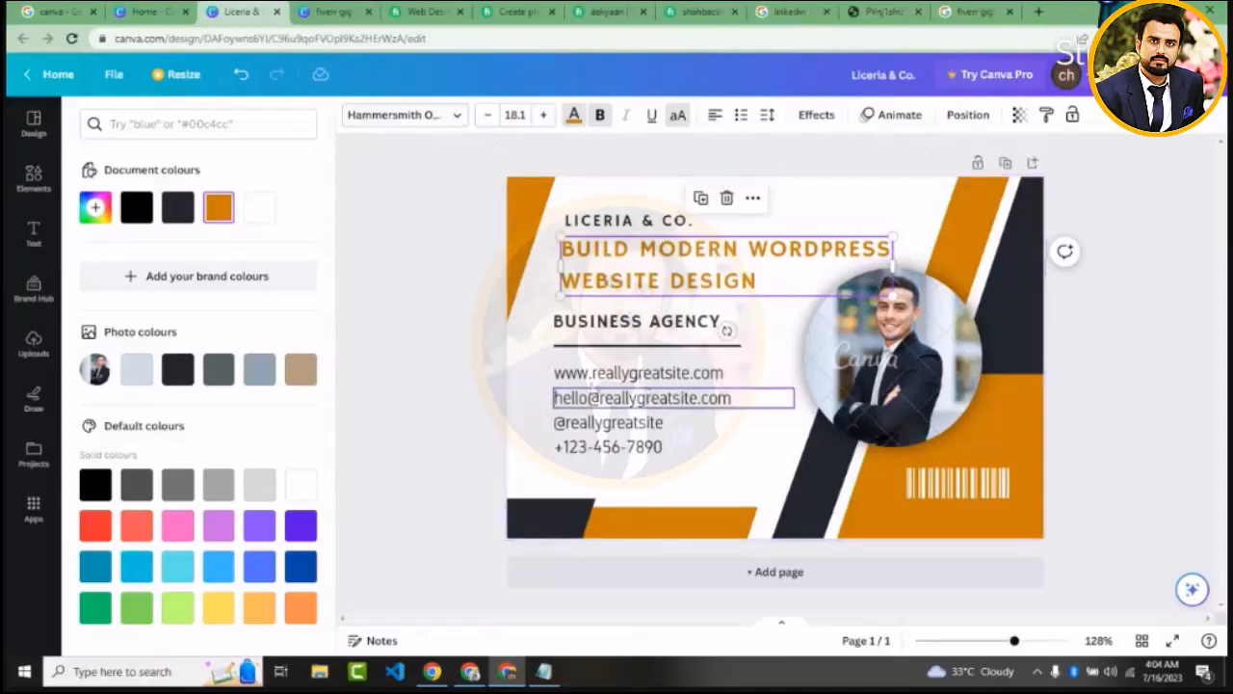
Set the orange heading's letter spacing to 0 and its line spacing to 1.32
{"action": "left_click", "coordinate": [768, 114]}
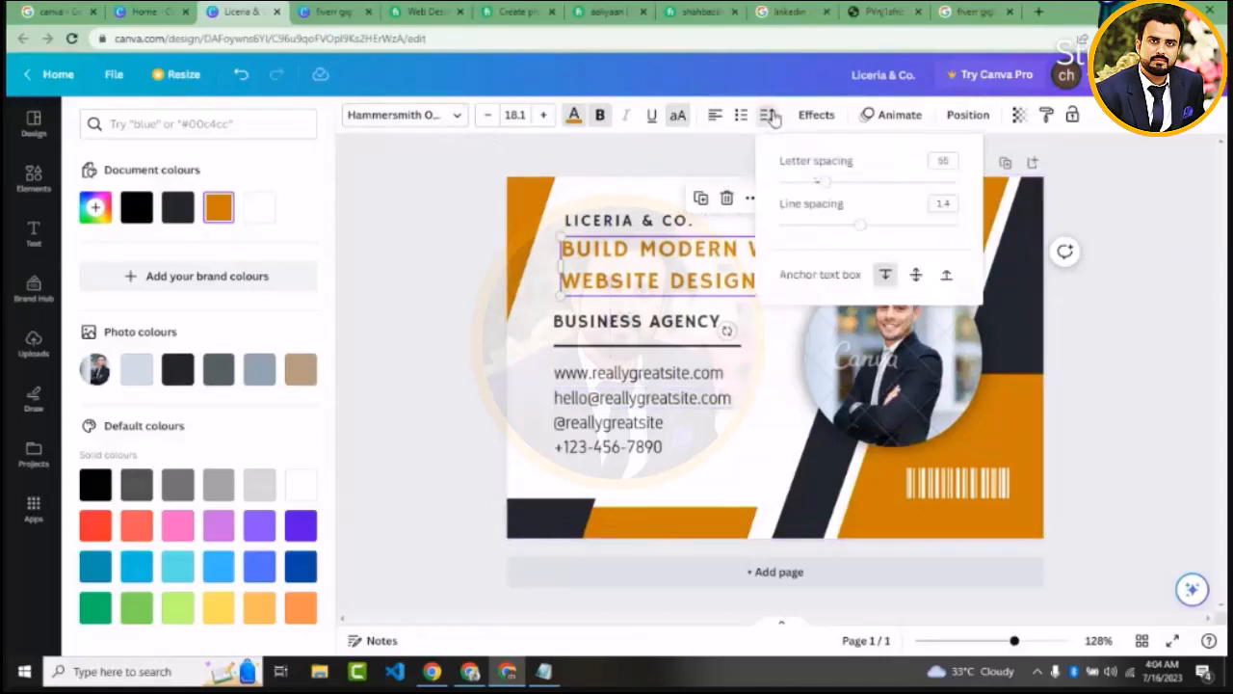
{"action": "left_click", "coordinate": [825, 182]}
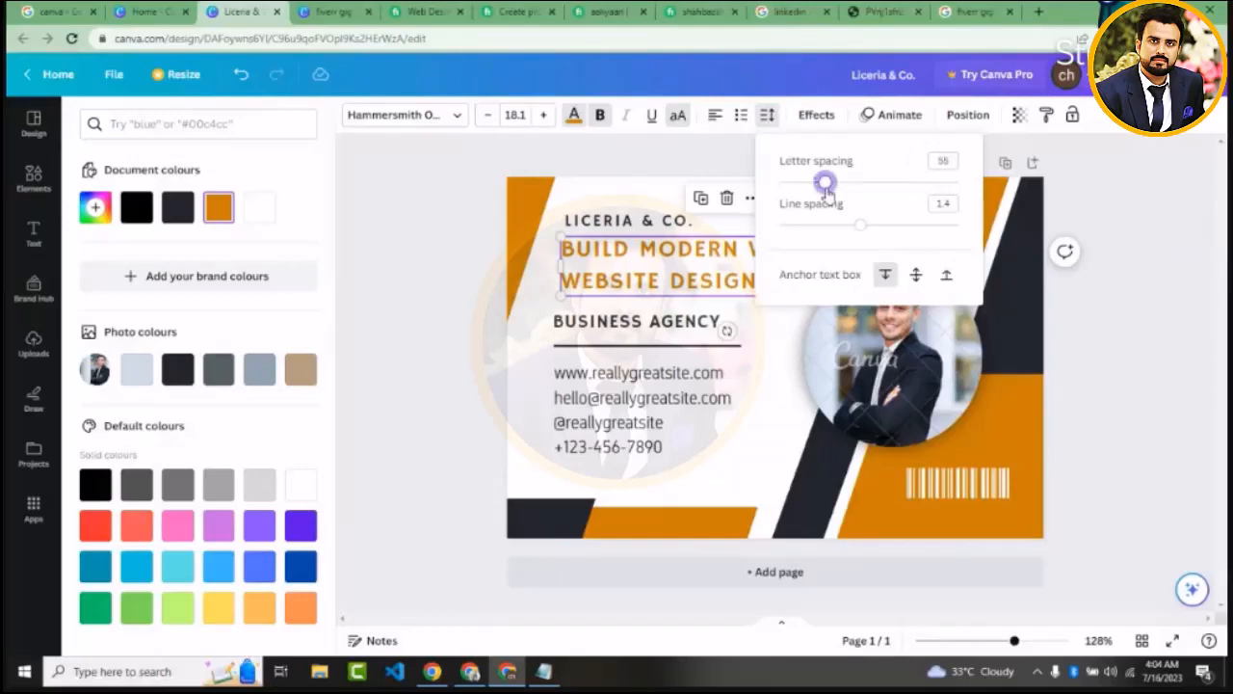
{"action": "left_click_drag", "start_coordinate": [825, 186], "coordinate": [817, 192]}
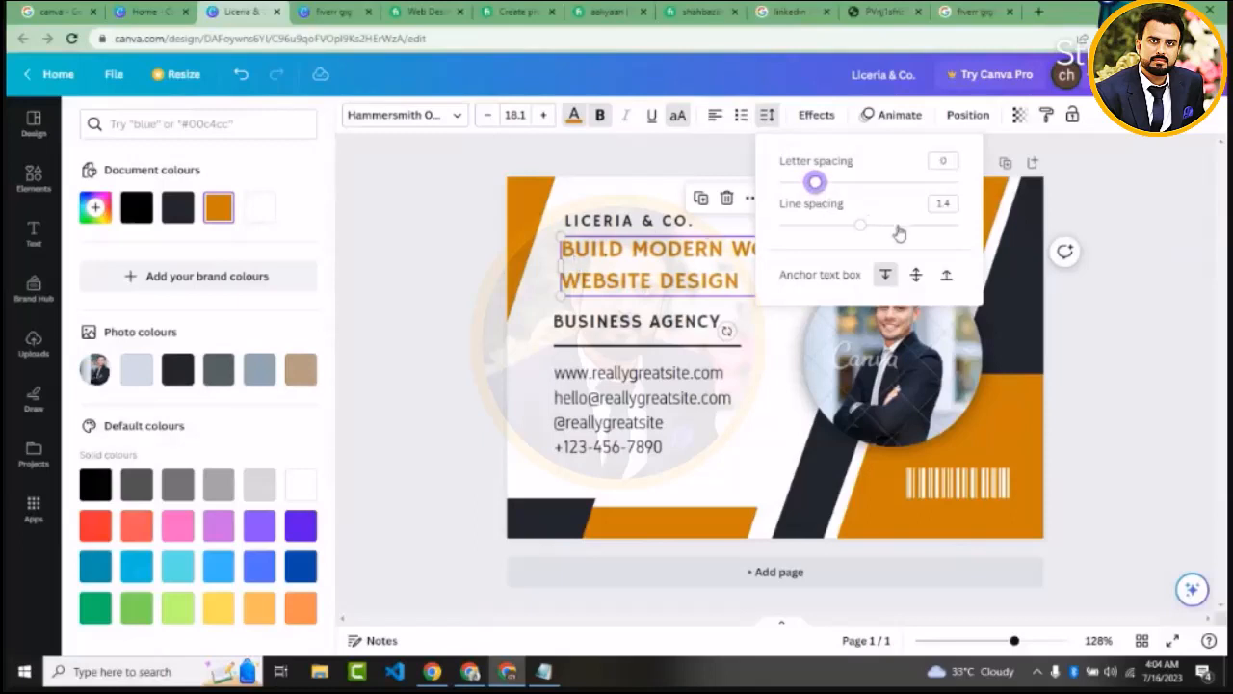
{"action": "mouse_move", "coordinate": [865, 232]}
{"action": "left_mouse_down"}
{"action": "mouse_move", "coordinate": [831, 229]}
{"action": "mouse_move", "coordinate": [854, 228]}
{"action": "left_mouse_up"}
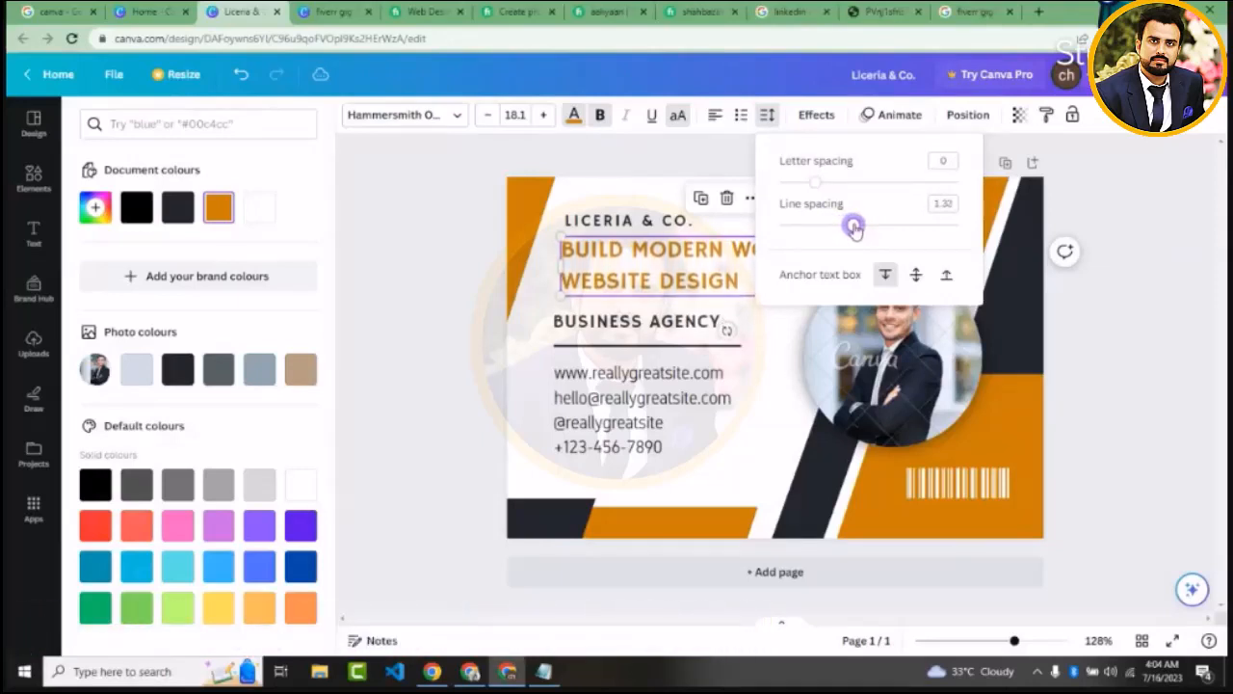
{"action": "left_click", "coordinate": [455, 330]}
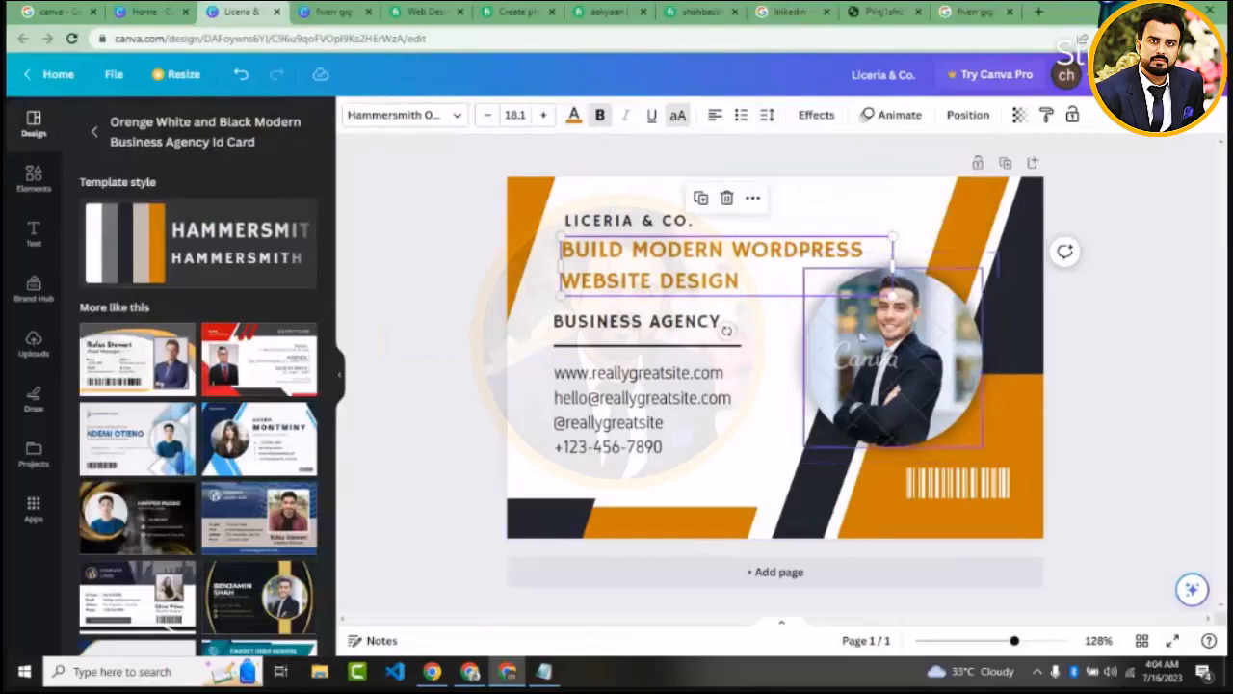
{"action": "left_click", "coordinate": [899, 365]}
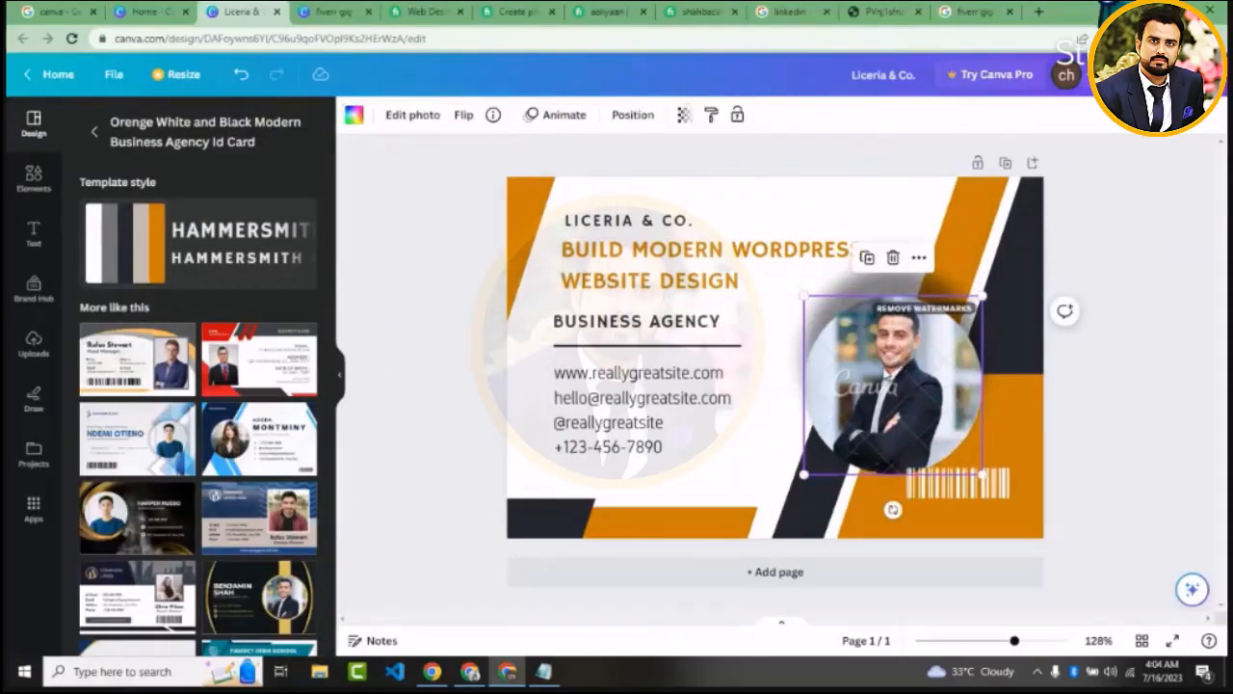
{"action": "left_click_drag", "start_coordinate": [882, 393], "coordinate": [882, 375]}
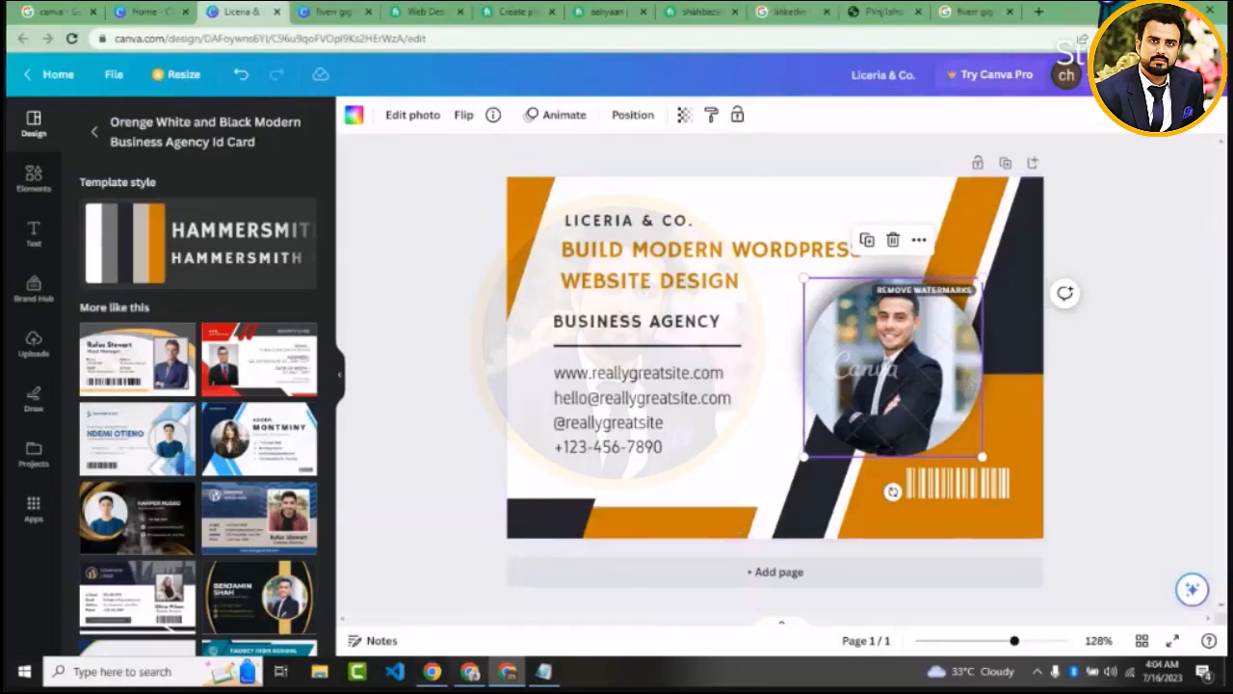
{"action": "left_click", "coordinate": [470, 671]}
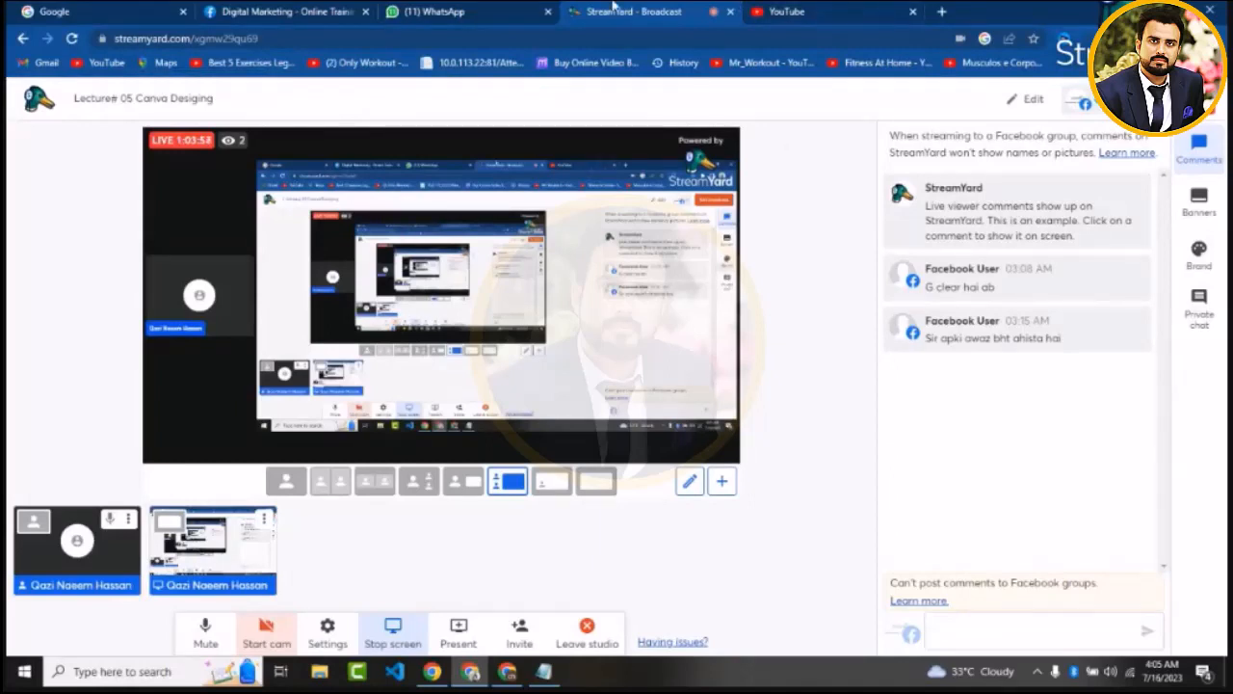
{"action": "left_click", "coordinate": [510, 671]}
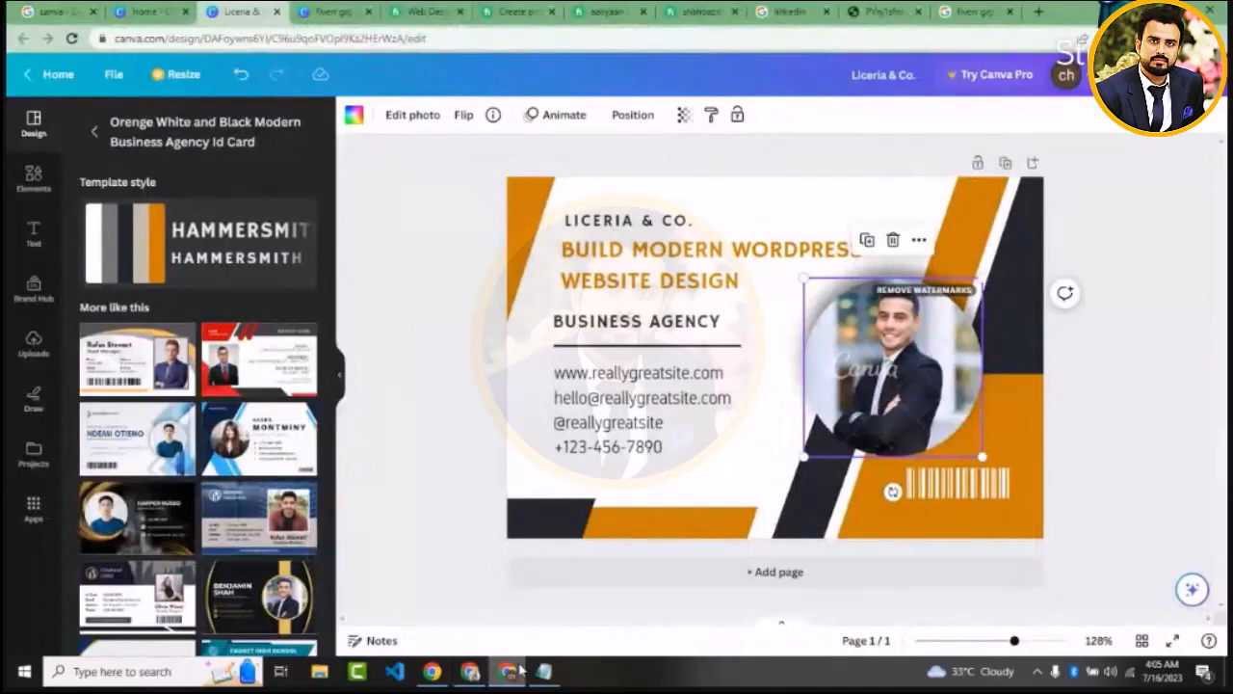
{"action": "left_click", "coordinate": [406, 439]}
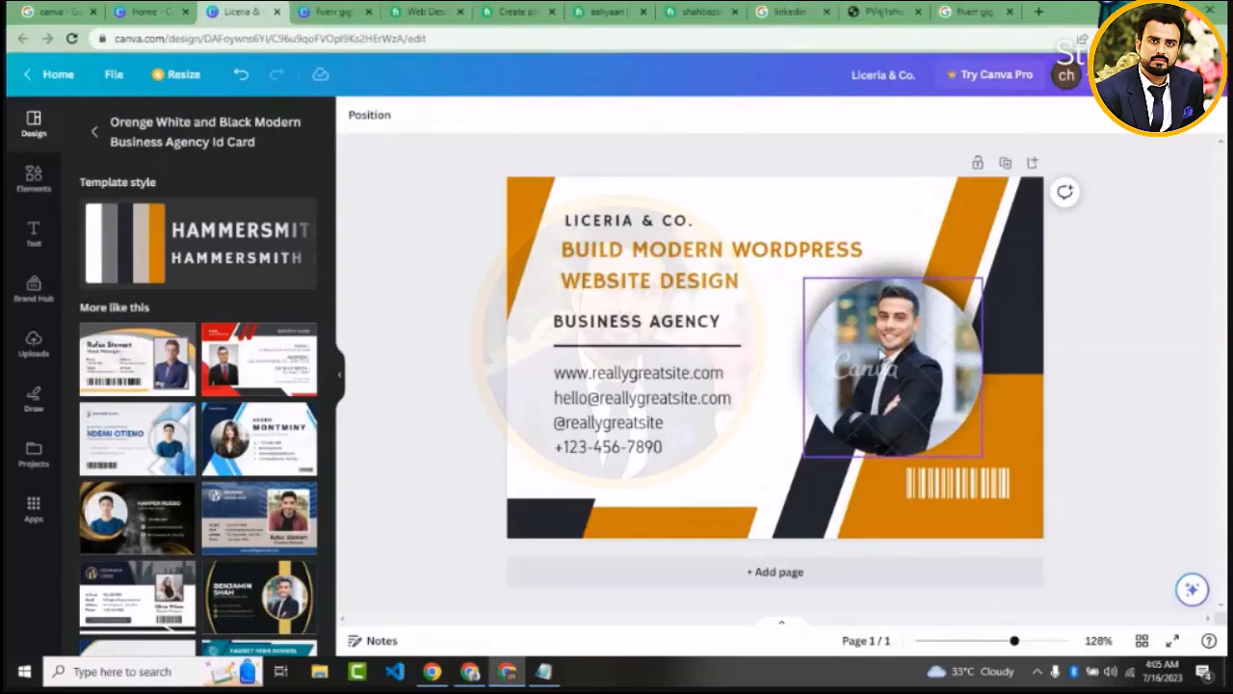
Delete the template's circular portrait of the man in a suit and the dark shadow behind it
{"action": "right_click", "coordinate": [901, 388]}
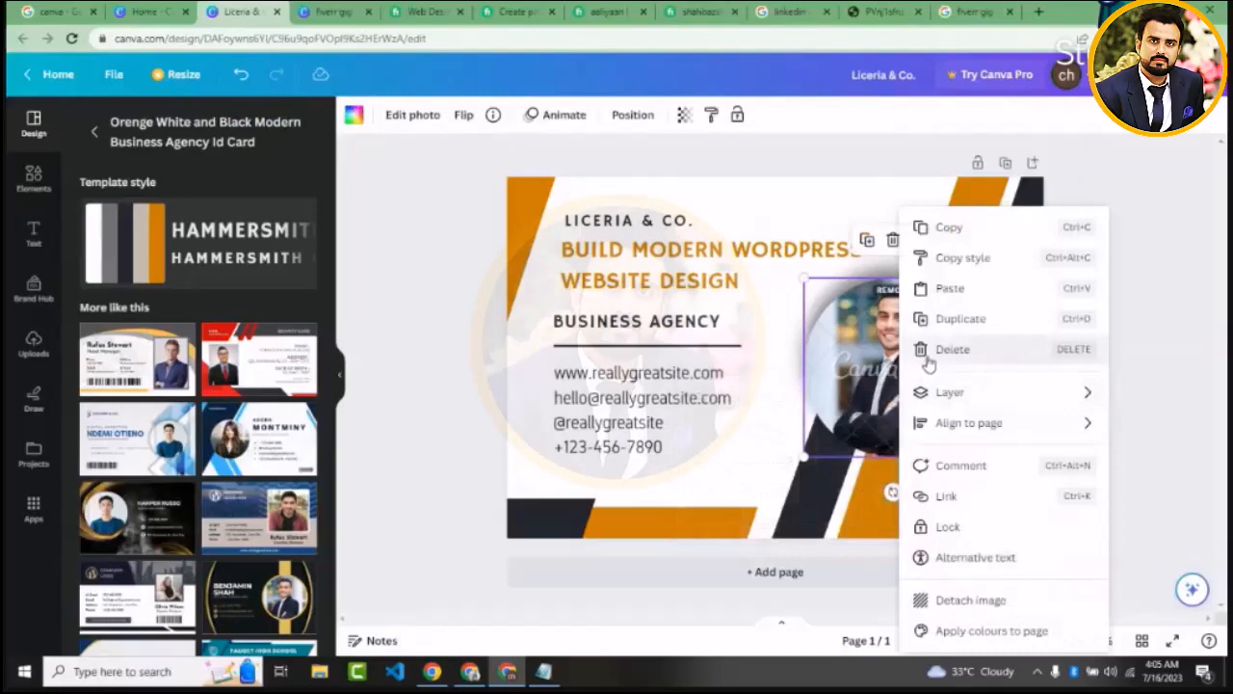
{"action": "left_click", "coordinate": [926, 355]}
{"action": "mouse_move", "coordinate": [884, 359]}
{"action": "left_mouse_down"}
{"action": "mouse_move", "coordinate": [826, 354]}
{"action": "mouse_move", "coordinate": [860, 335]}
{"action": "mouse_move", "coordinate": [862, 347]}
{"action": "mouse_move", "coordinate": [889, 339]}
{"action": "mouse_move", "coordinate": [862, 352]}
{"action": "left_mouse_up"}
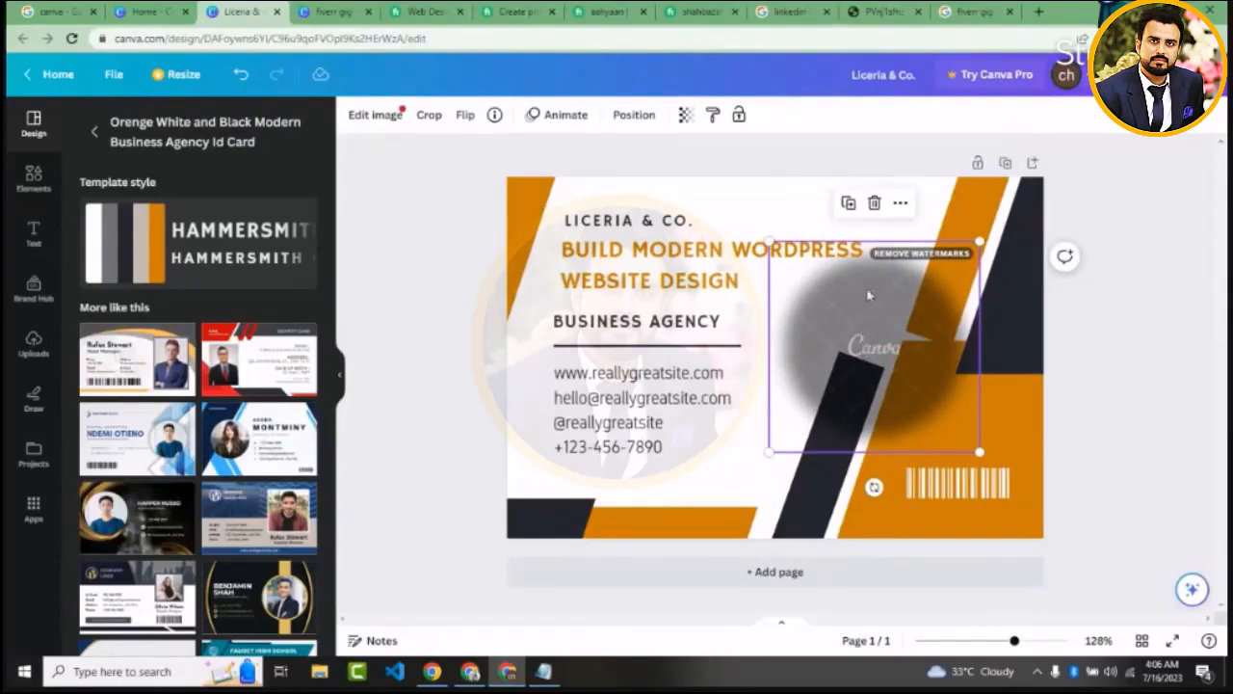
{"action": "left_click", "coordinate": [874, 203]}
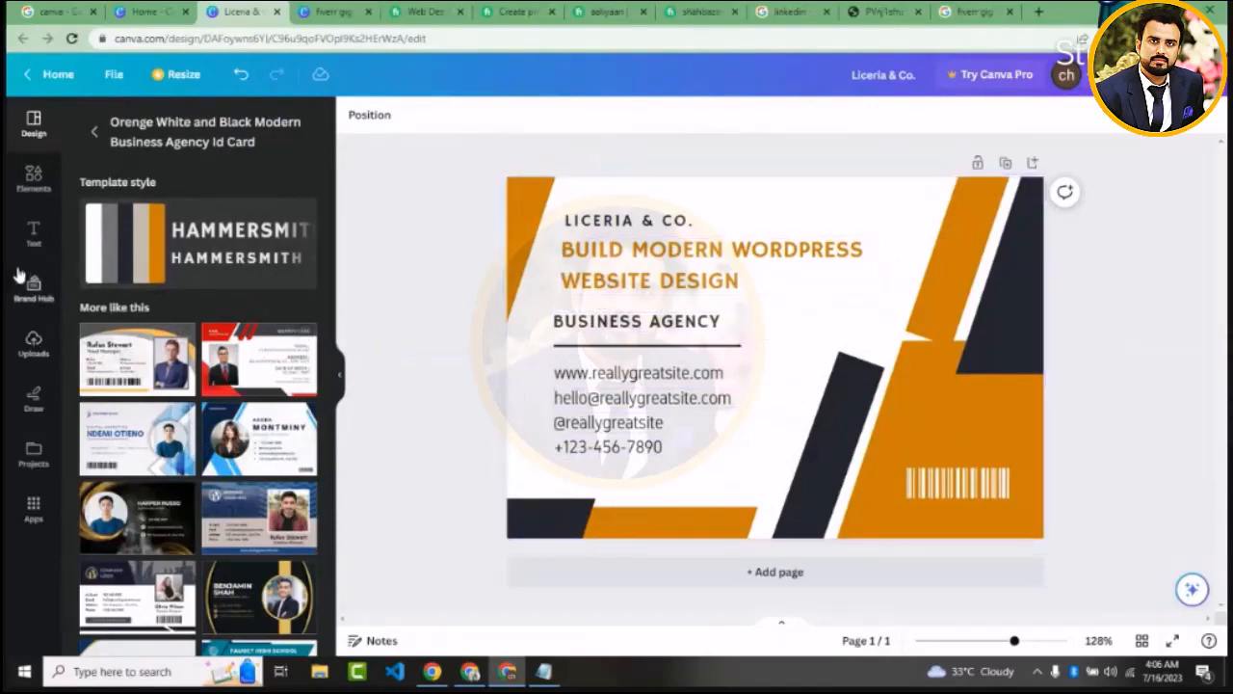
Insert the uploaded photo of the man in the tan shirt, shrink it and place it where the template portrait was
{"action": "left_click", "coordinate": [34, 349]}
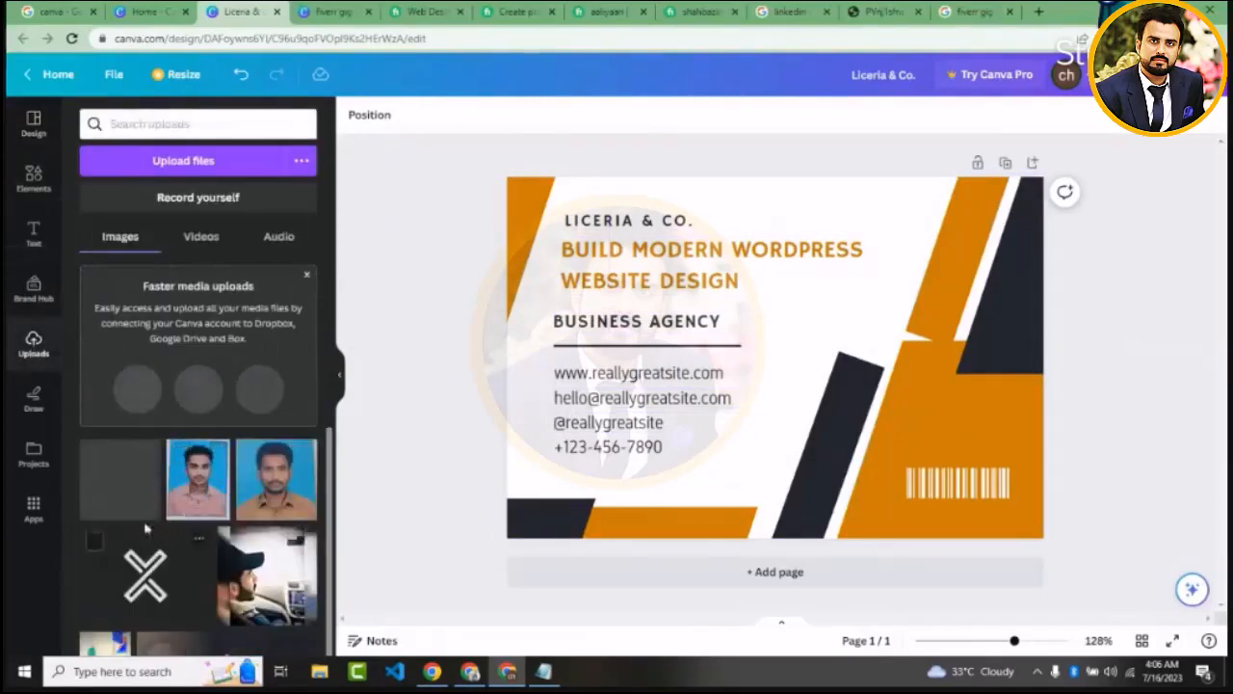
{"action": "left_click", "coordinate": [274, 498]}
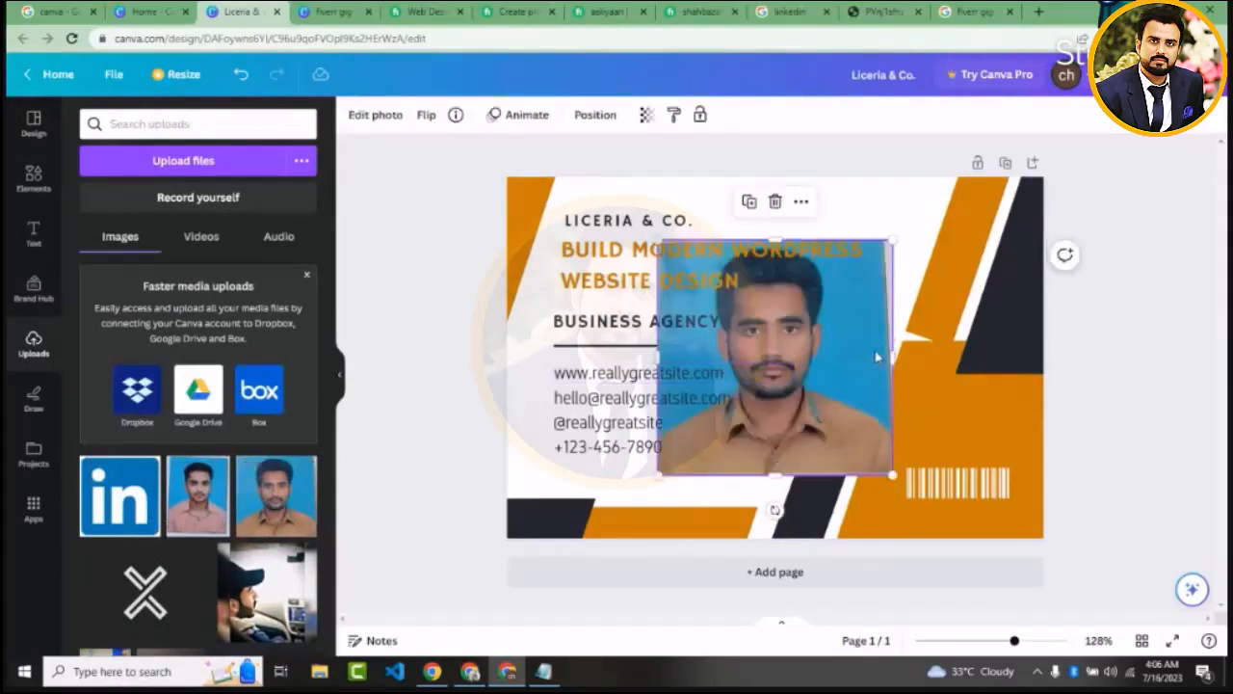
{"action": "left_click_drag", "start_coordinate": [875, 359], "coordinate": [1018, 356]}
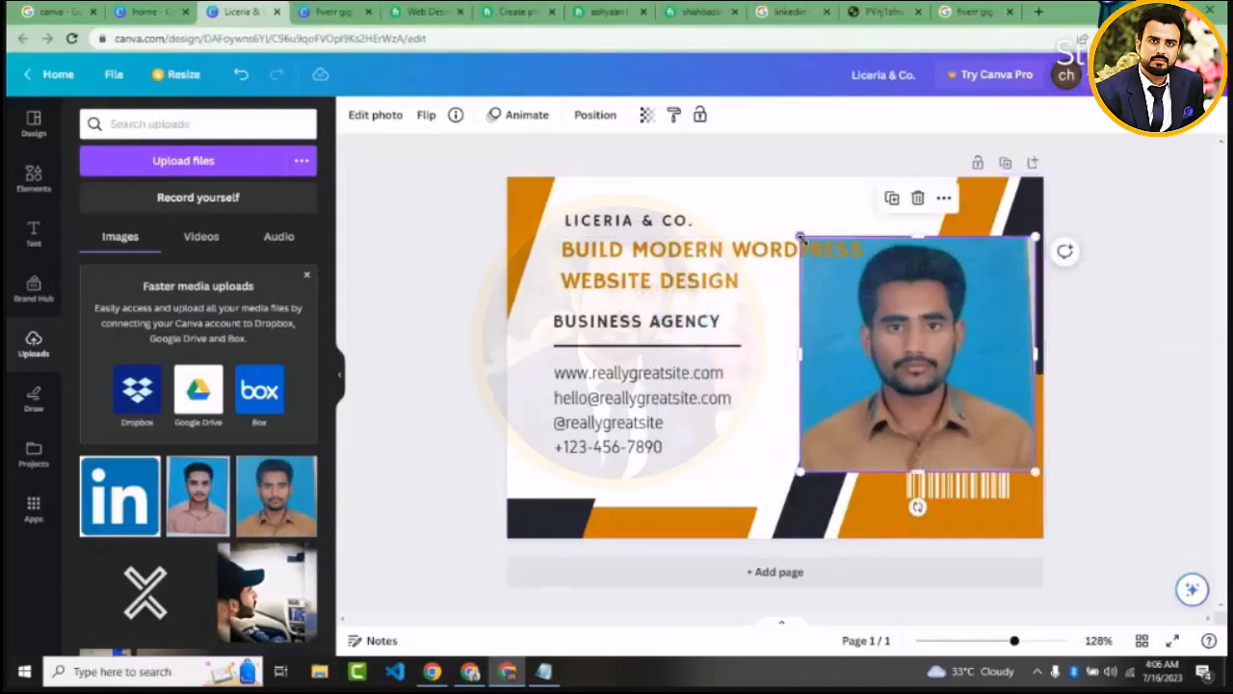
{"action": "left_click_drag", "start_coordinate": [801, 236], "coordinate": [835, 316]}
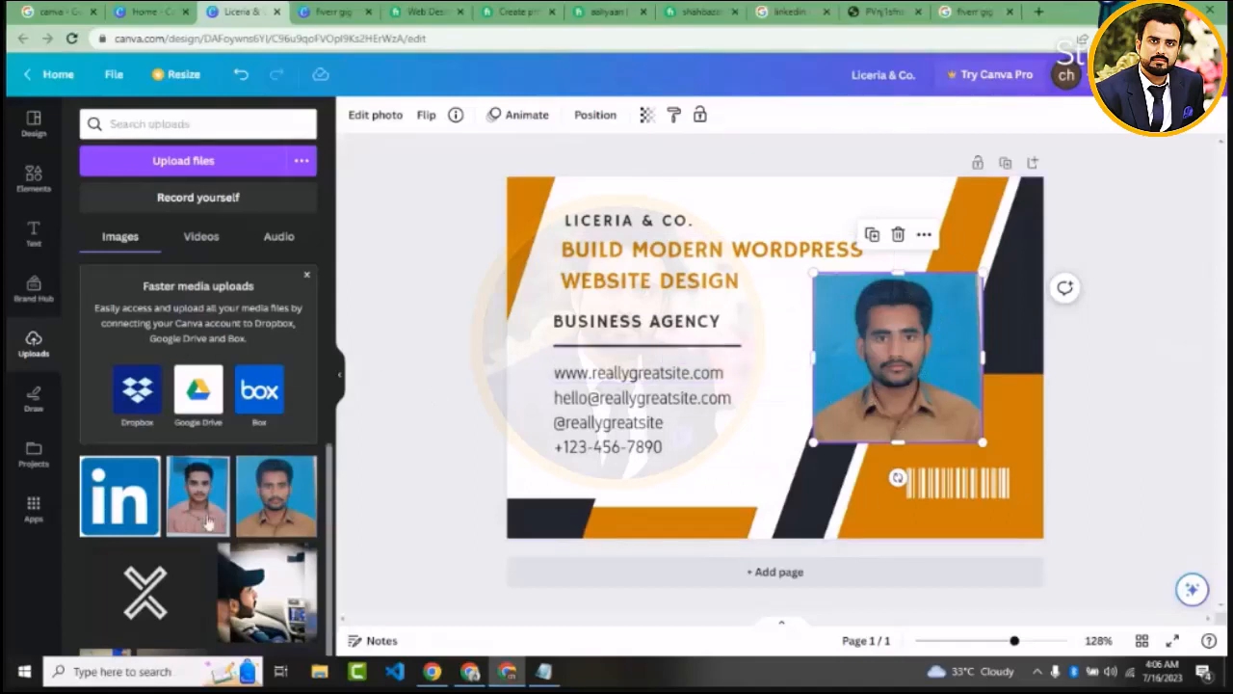
{"action": "left_click", "coordinate": [306, 275]}
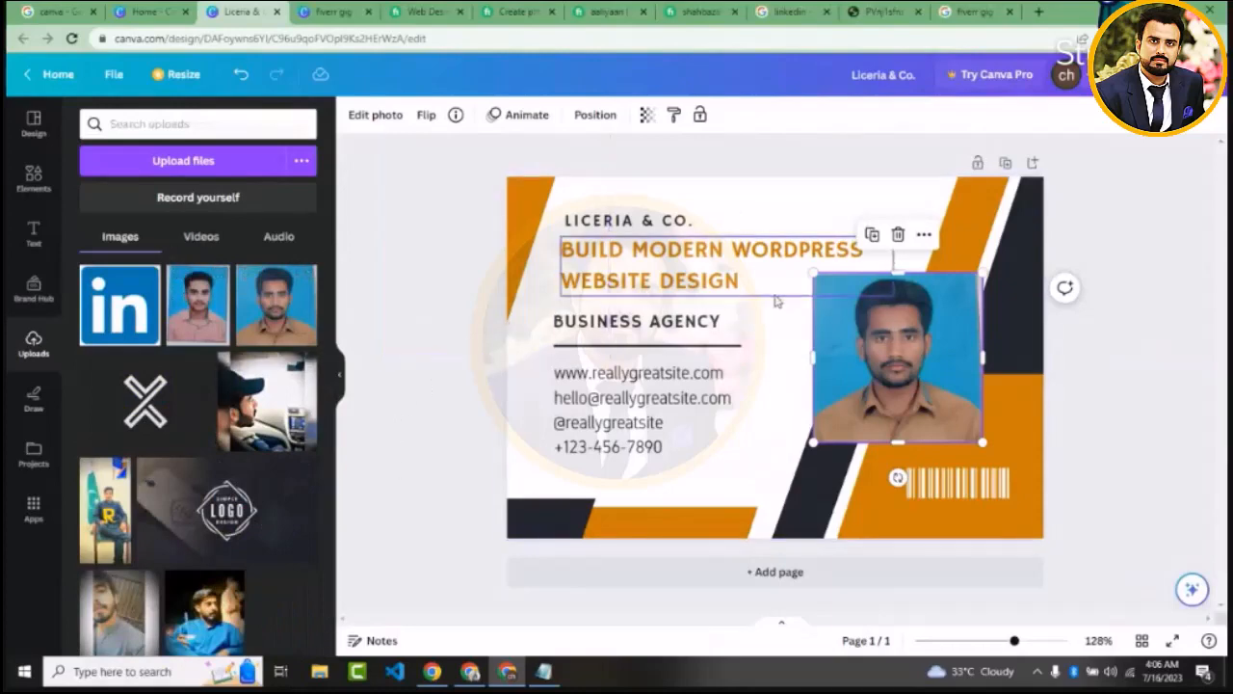
Delete the "LICERIA & CO." text and move the orange heading up into its place
{"action": "left_click_drag", "start_coordinate": [706, 292], "coordinate": [689, 296]}
{"action": "left_click", "coordinate": [639, 222]}
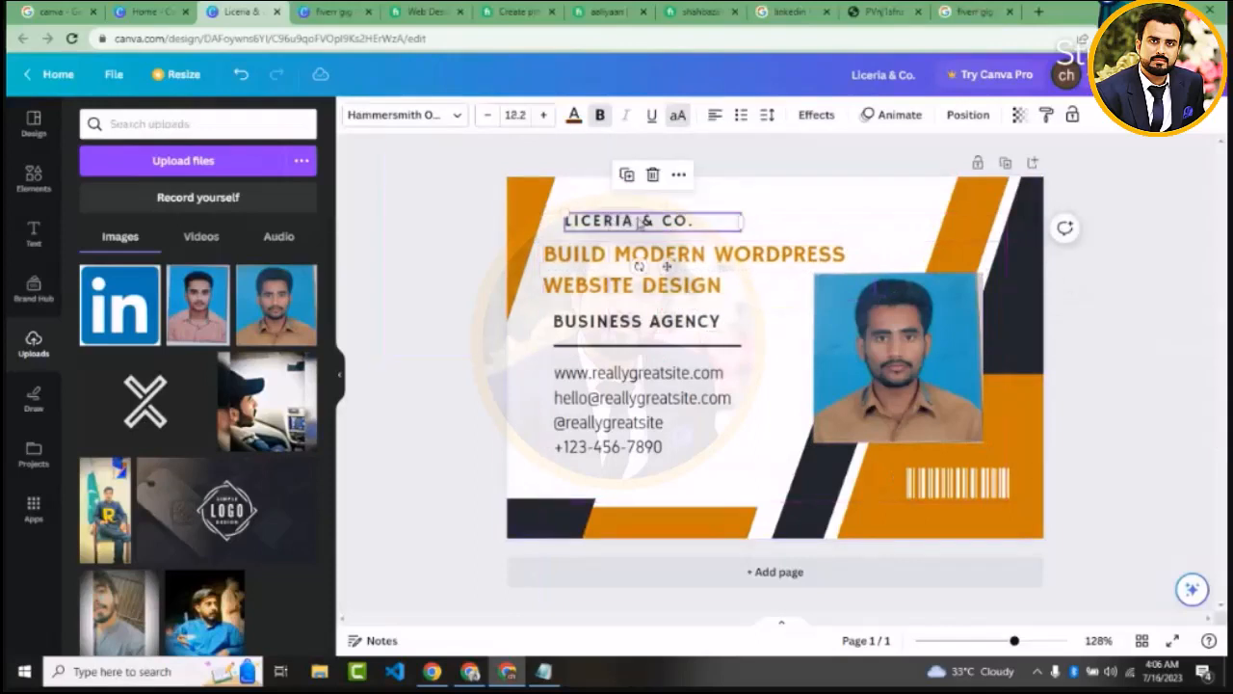
{"action": "key", "text": "Delete"}
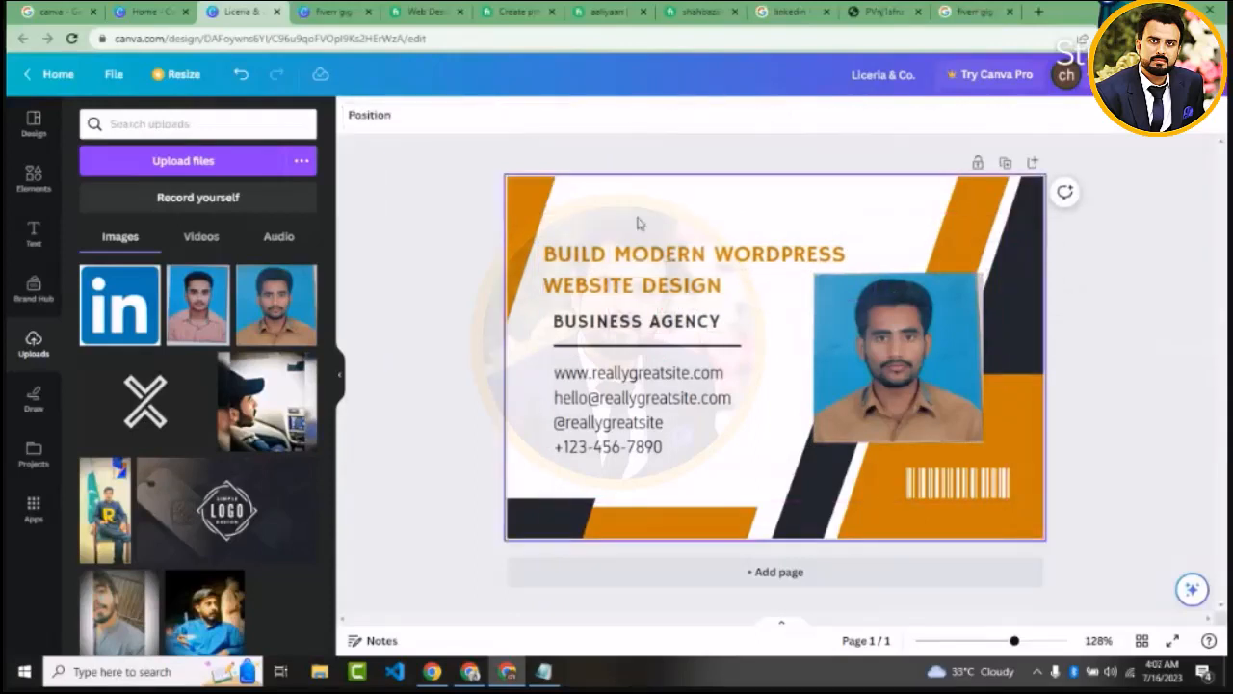
{"action": "left_click_drag", "start_coordinate": [639, 253], "coordinate": [662, 225]}
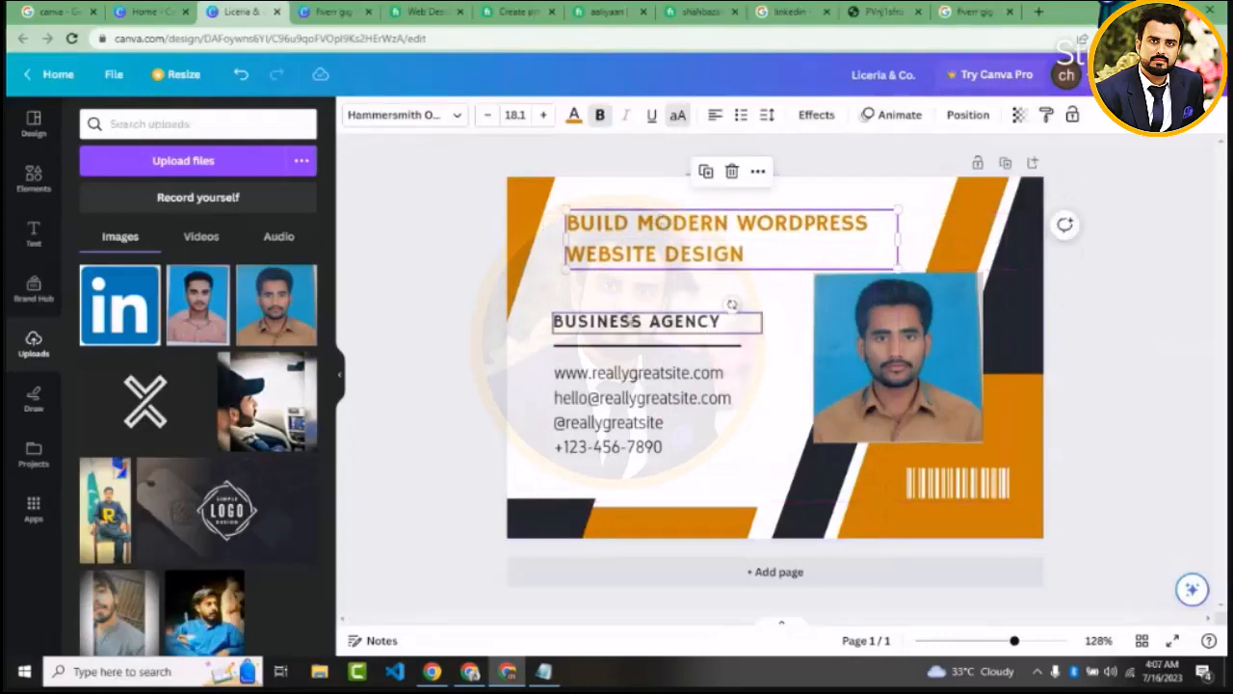
Move the "BUSINESS AGENCY" text down below the divider line, over the contact details
{"action": "left_click_drag", "start_coordinate": [628, 321], "coordinate": [685, 354]}
{"action": "double_click", "coordinate": [685, 354]}
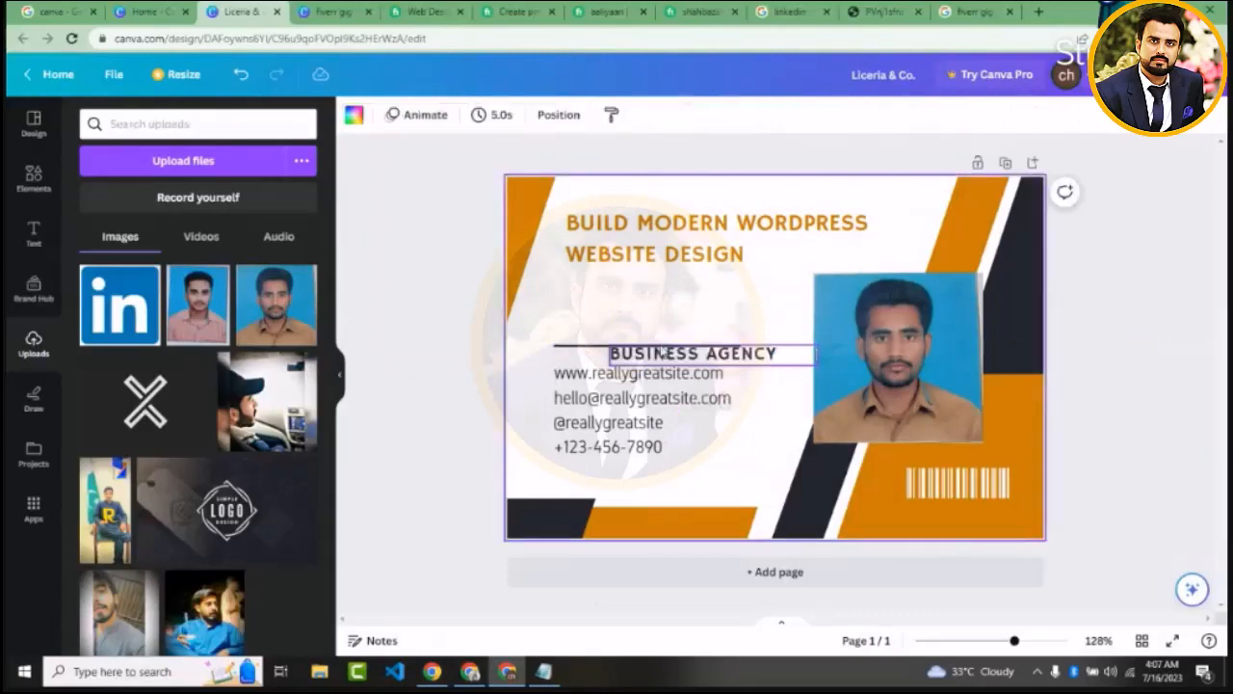
{"action": "left_click_drag", "start_coordinate": [661, 353], "coordinate": [675, 406]}
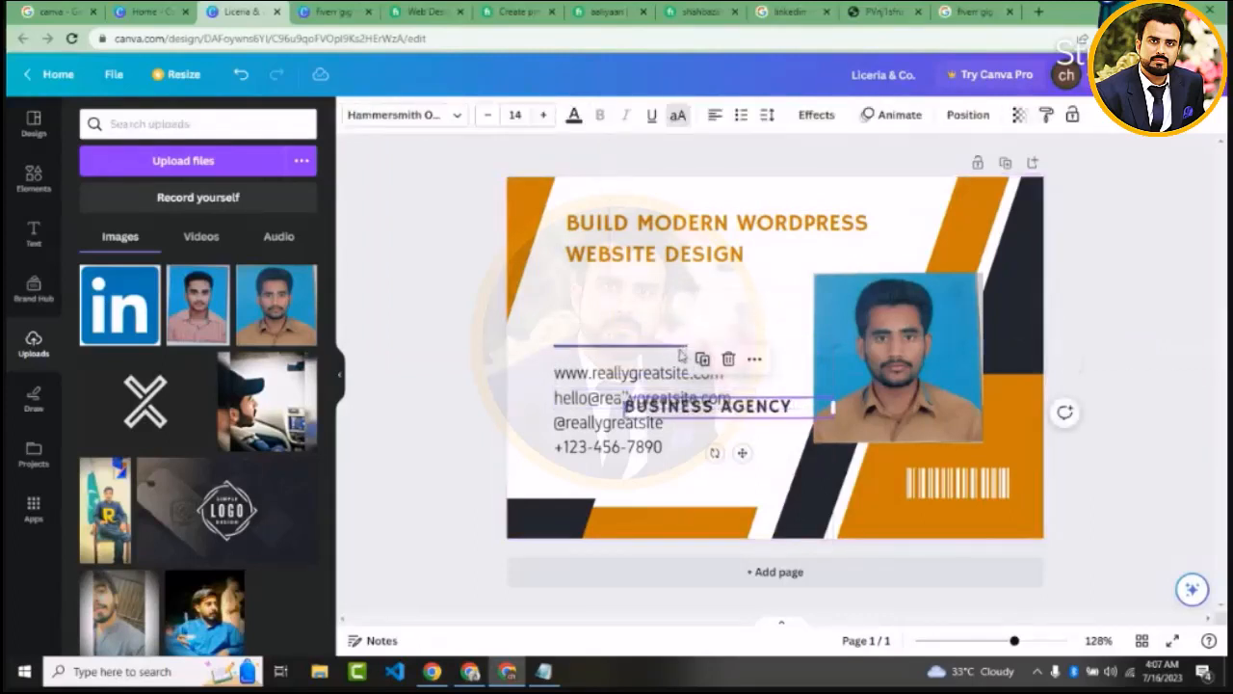
{"action": "left_click_drag", "start_coordinate": [680, 346], "coordinate": [687, 282]}
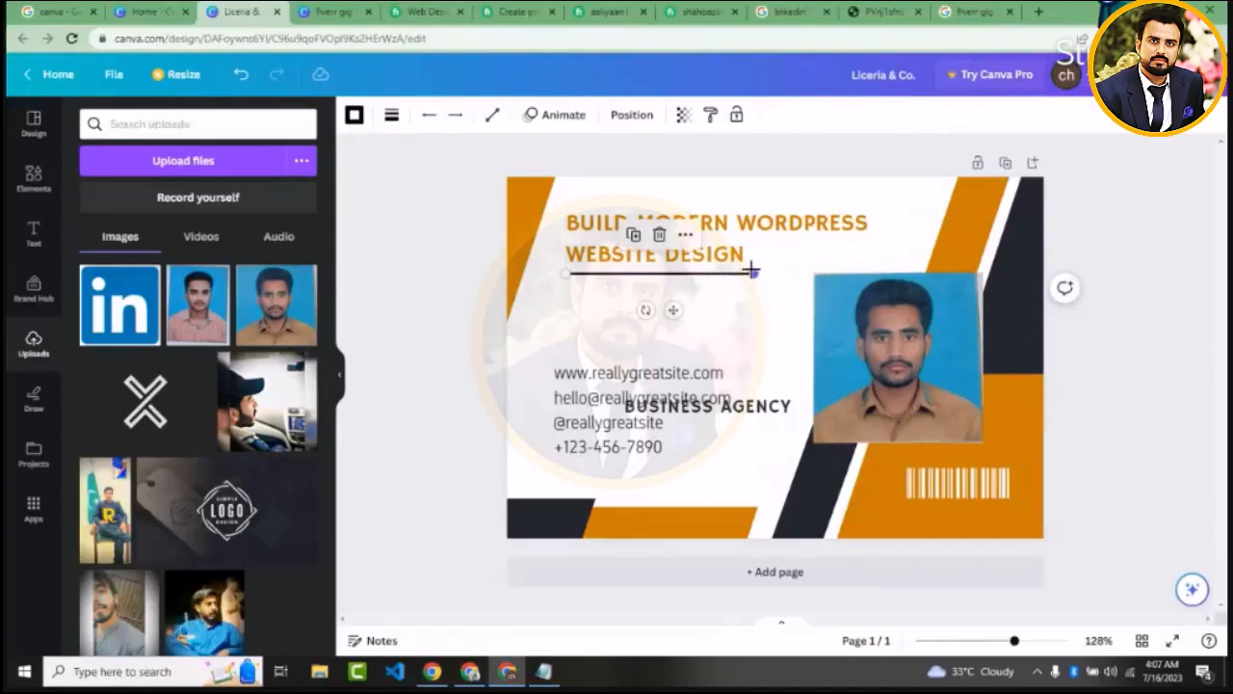
{"action": "left_click_drag", "start_coordinate": [752, 273], "coordinate": [812, 273]}
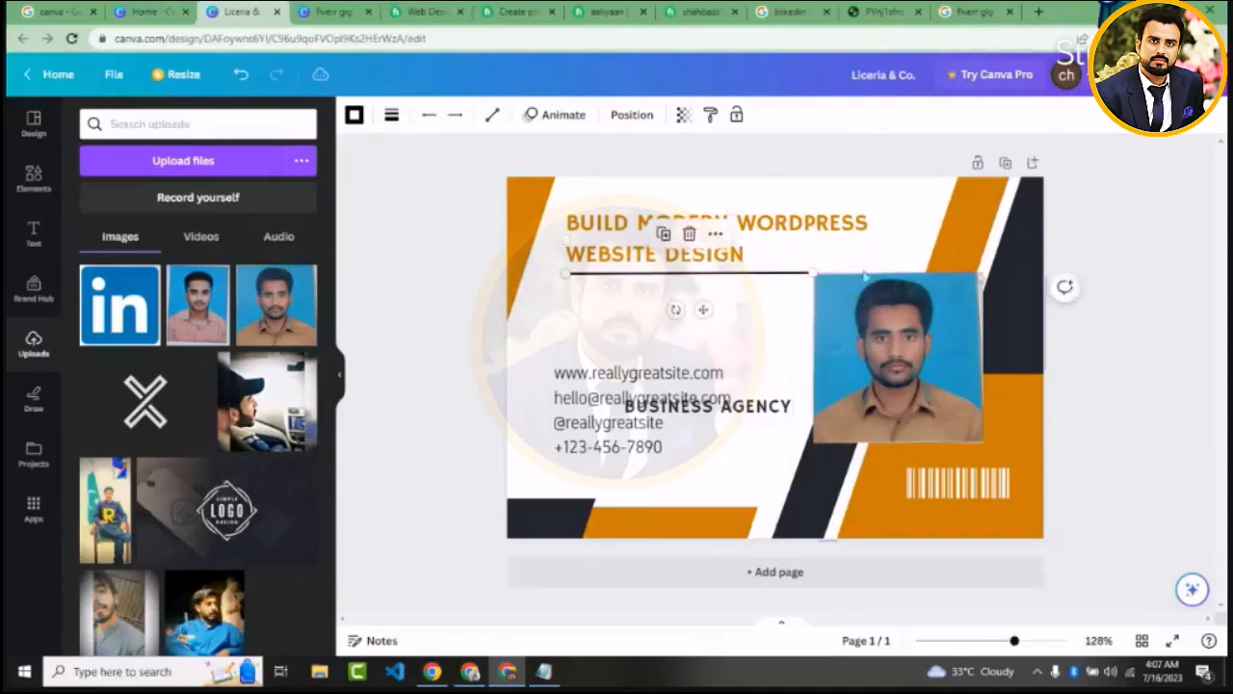
{"action": "left_click", "coordinate": [1096, 268]}
{"action": "left_click_drag", "start_coordinate": [674, 377], "coordinate": [684, 312]}
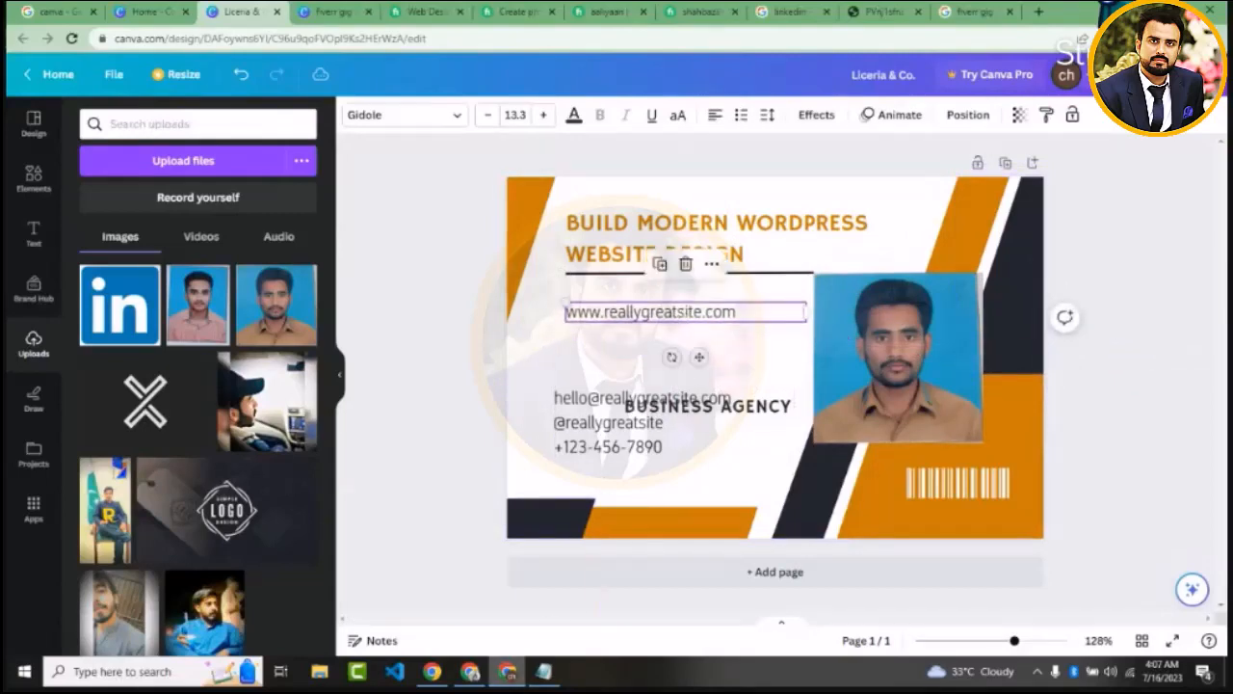
Switch to the Notepad feature notes and remove the blank lines between the five feature lines
{"action": "left_click", "coordinate": [543, 672]}
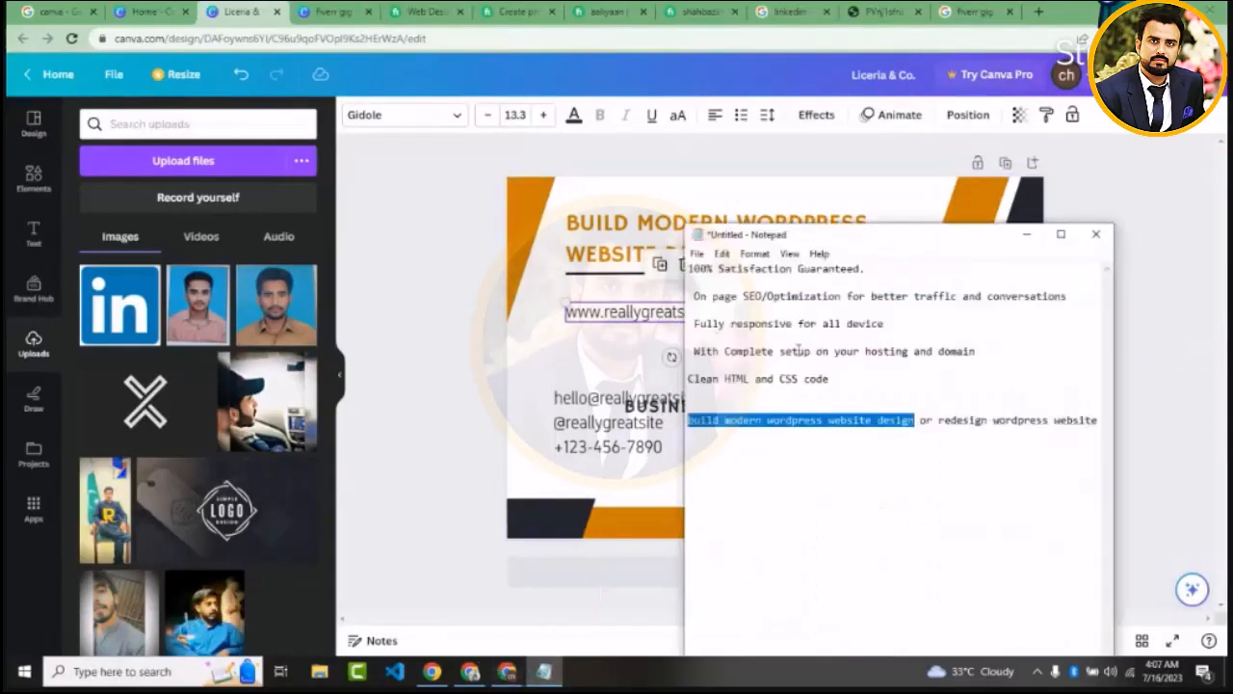
{"action": "left_click", "coordinate": [764, 357]}
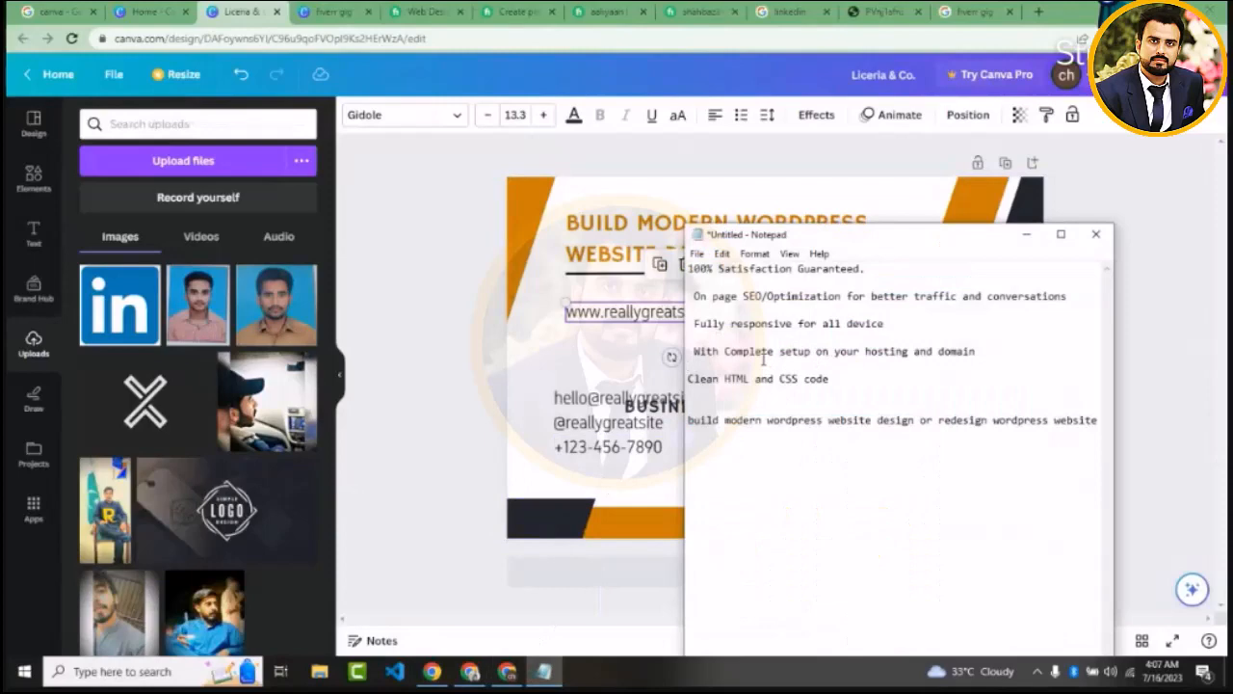
{"action": "key", "text": "BackSpace"}
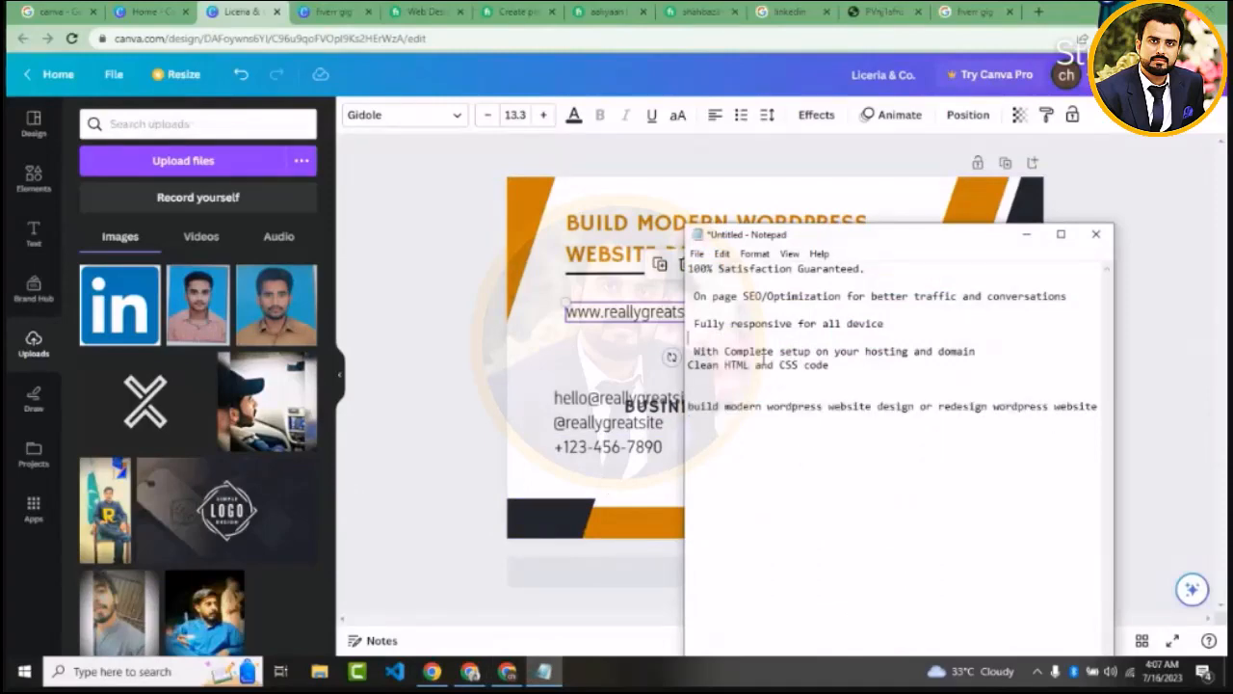
{"action": "key", "text": "BackSpace"}
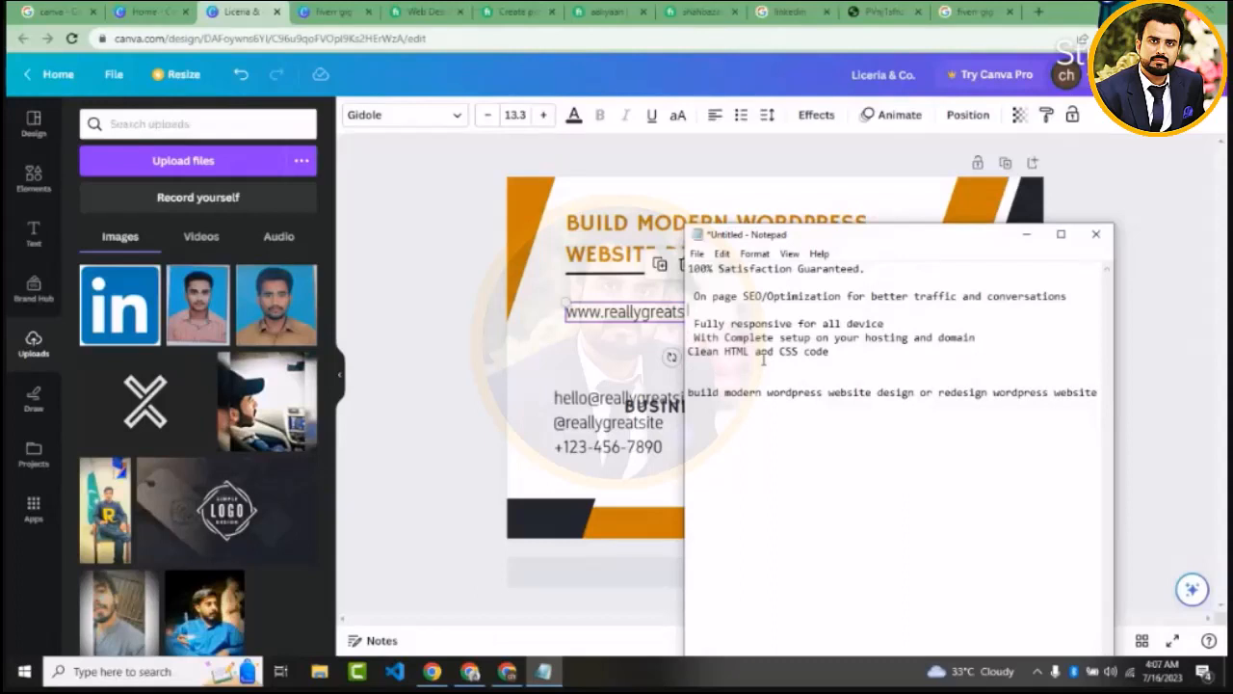
{"action": "key", "text": "BackSpace"}
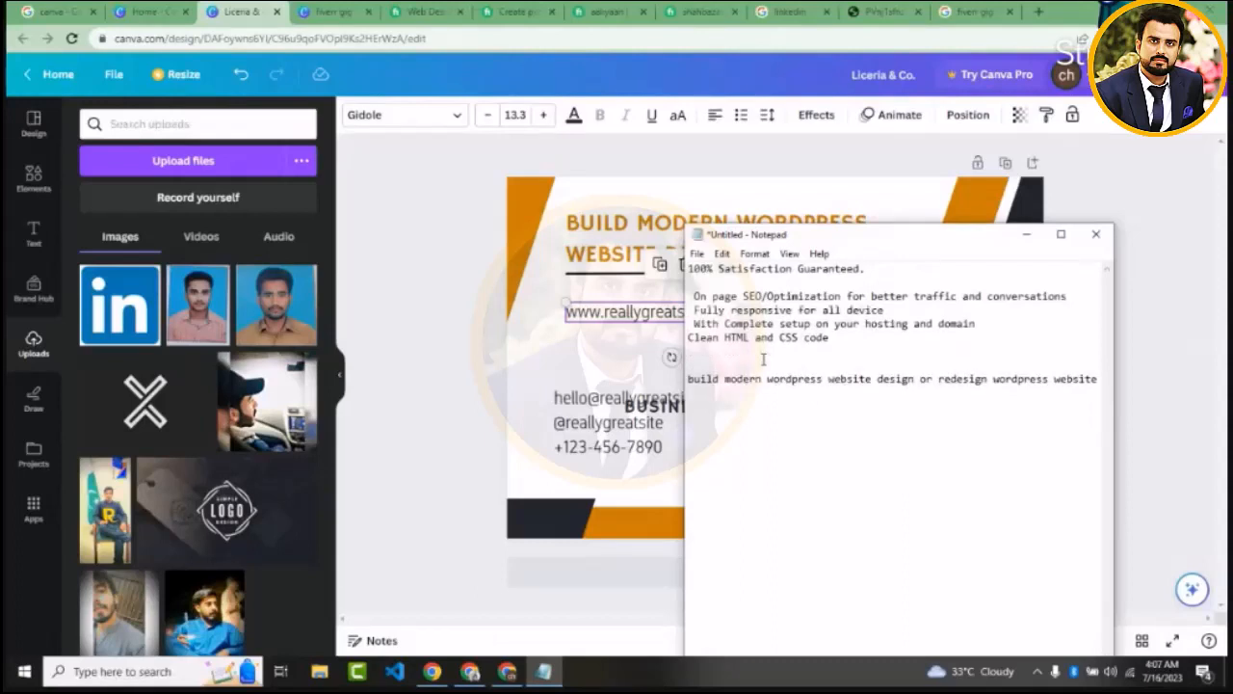
{"action": "left_click", "coordinate": [717, 285]}
{"action": "key", "text": "BackSpace"}
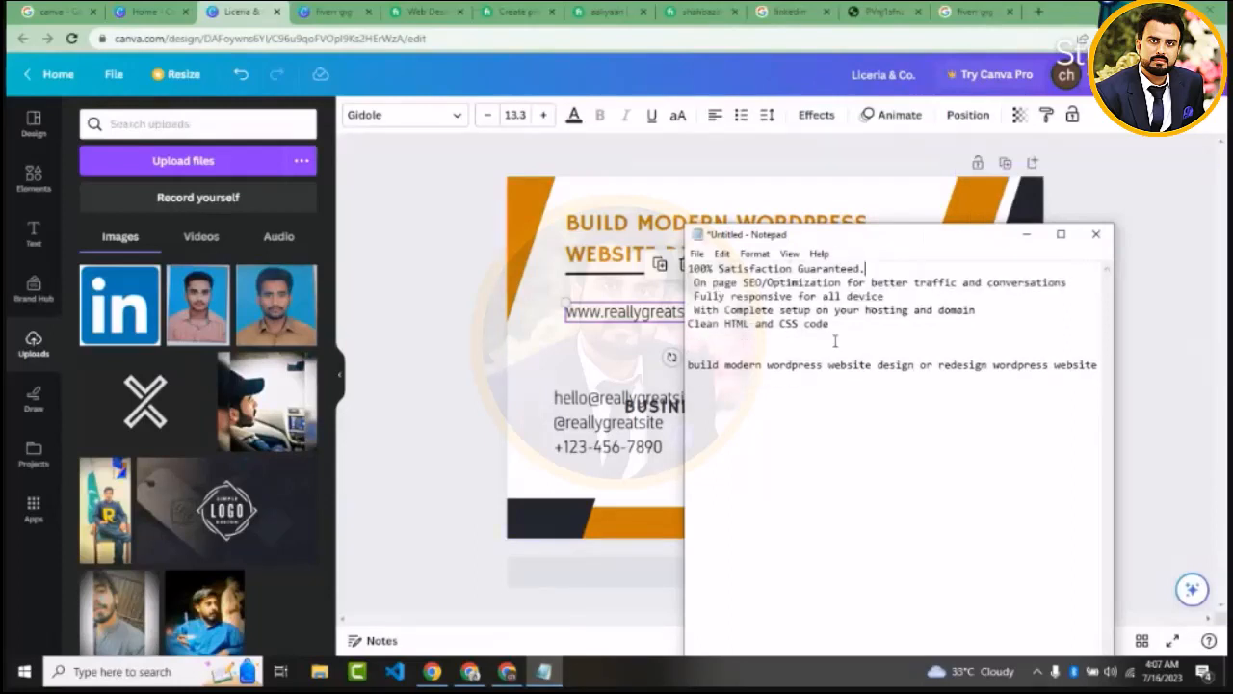
{"action": "left_click_drag", "start_coordinate": [831, 323], "coordinate": [682, 267]}
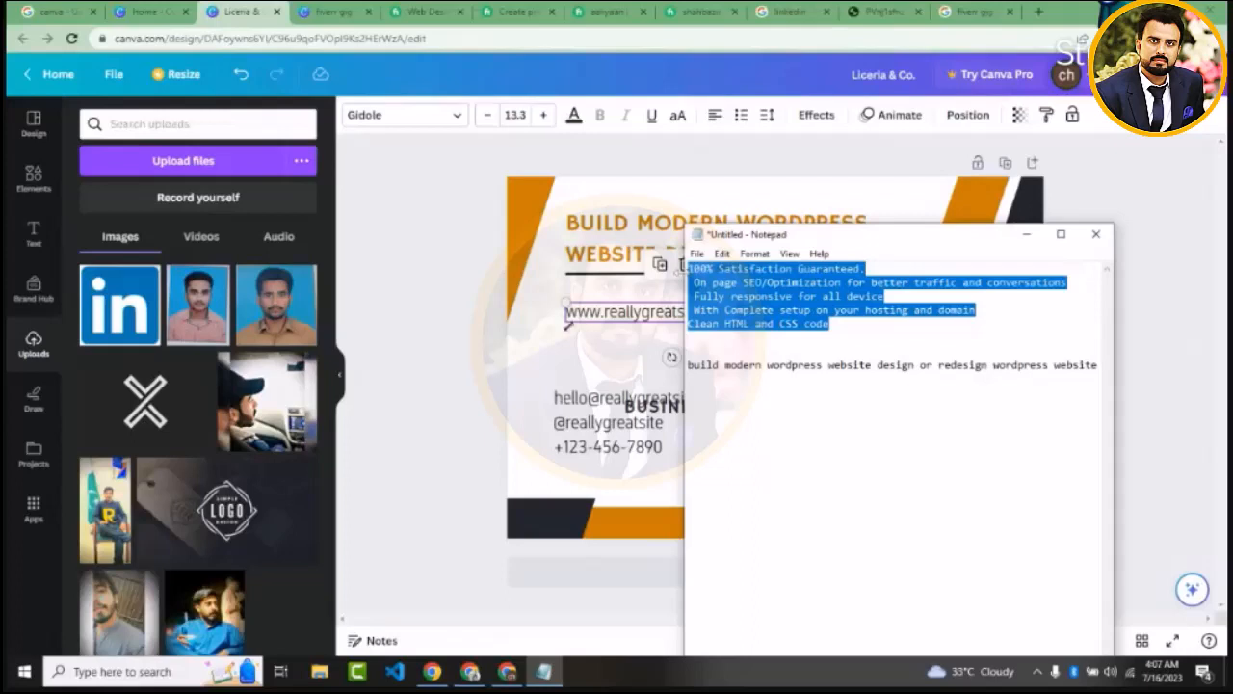
{"action": "left_click", "coordinate": [682, 267]}
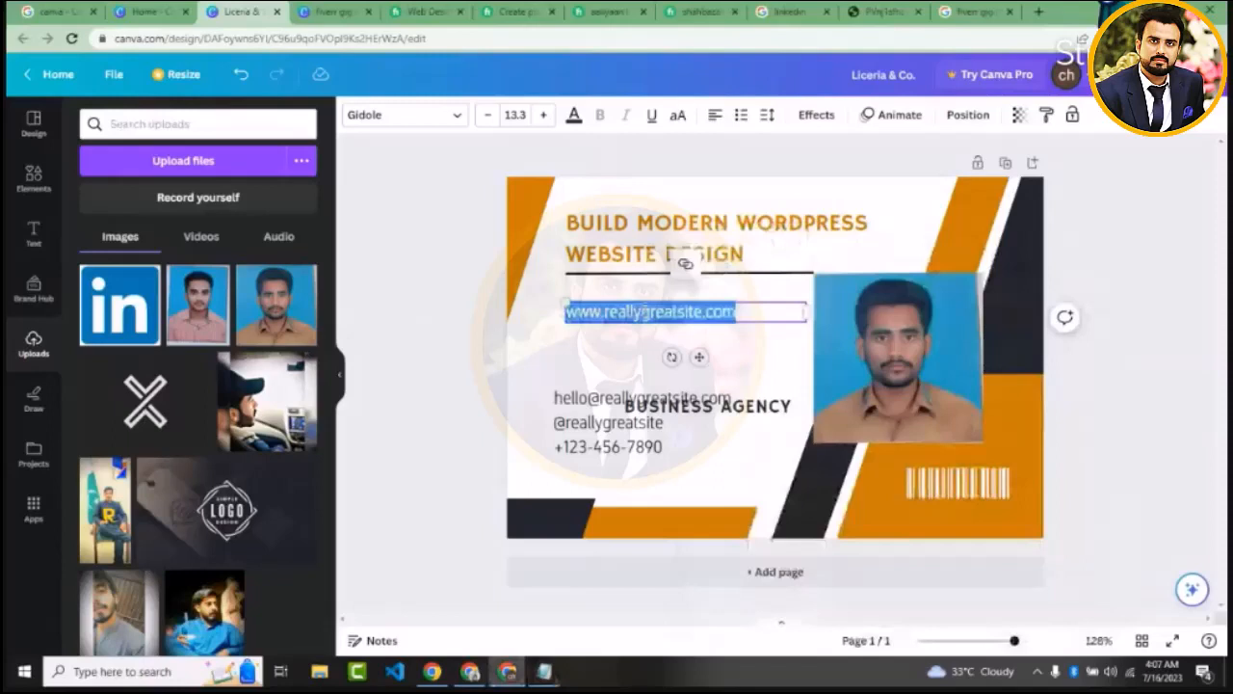
{"action": "type", "text": "100% Satisfaction Guaranteed.  On page SEO/Optimization for better traffic and conversations  Fully responsive for all device  with Compatible hosting and domain  Clean HTML and CSS code"}
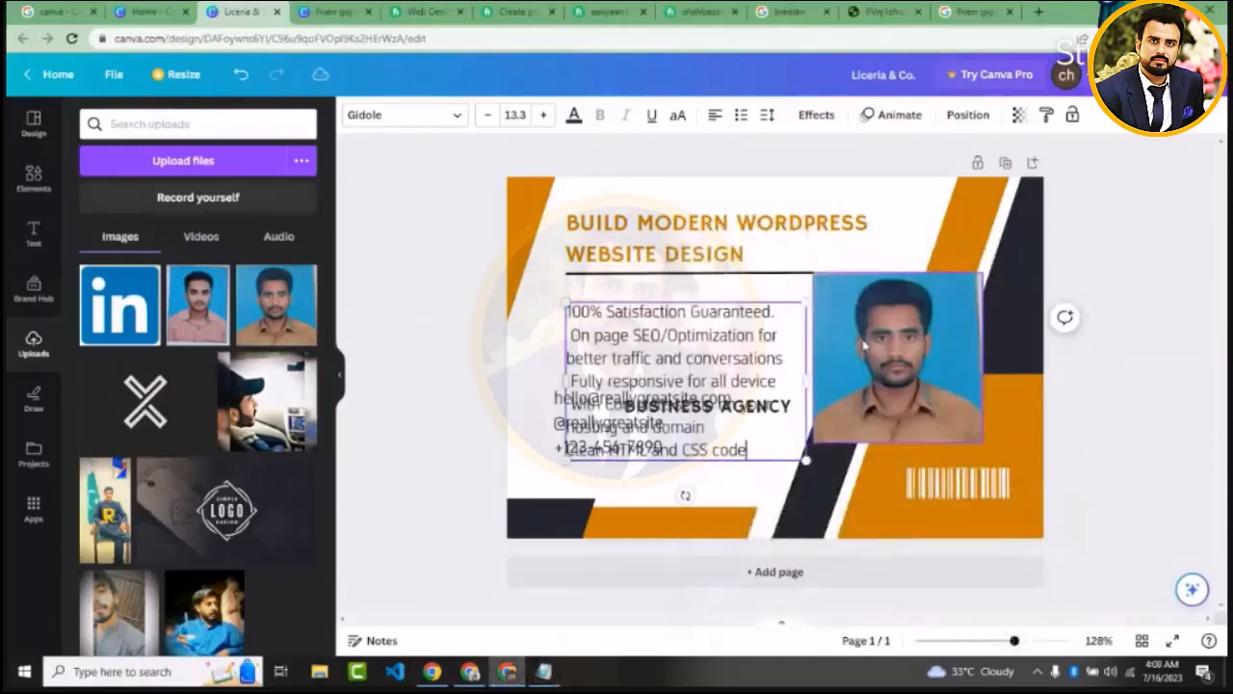
Widen the feature text box, place it beneath the divider clear of the contact details, and format it as a bulleted list at size 10.3
{"action": "left_click_drag", "start_coordinate": [807, 402], "coordinate": [894, 405]}
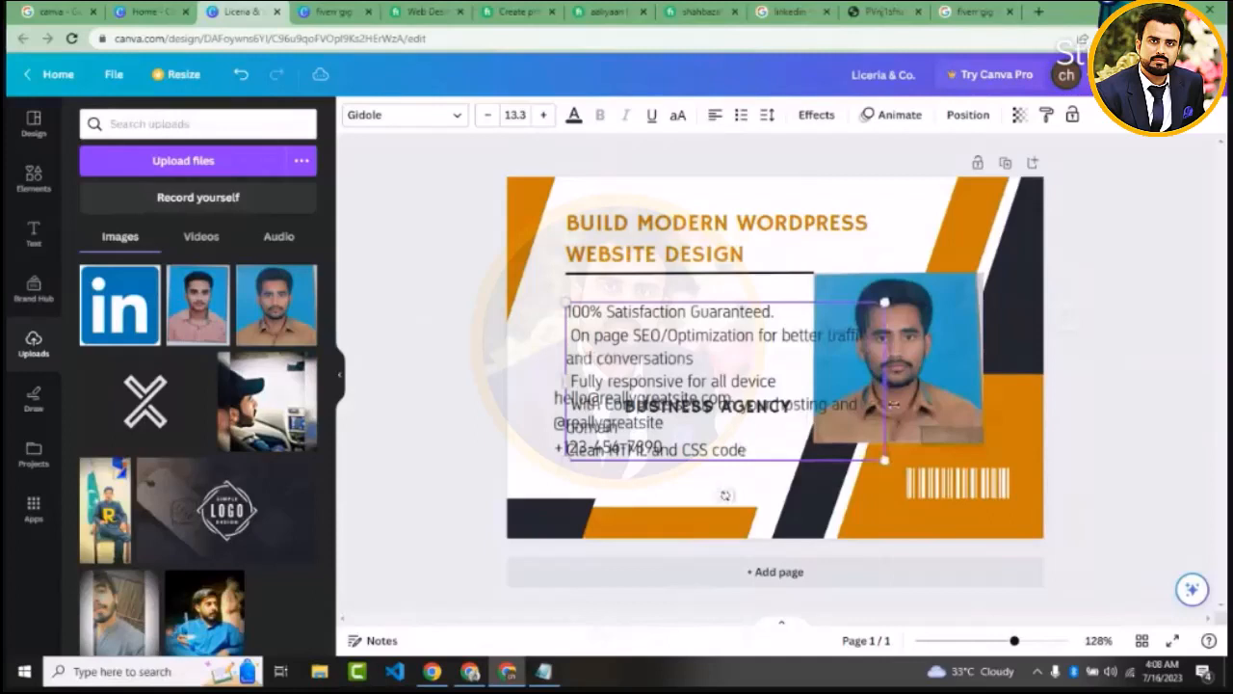
{"action": "left_click", "coordinate": [448, 364]}
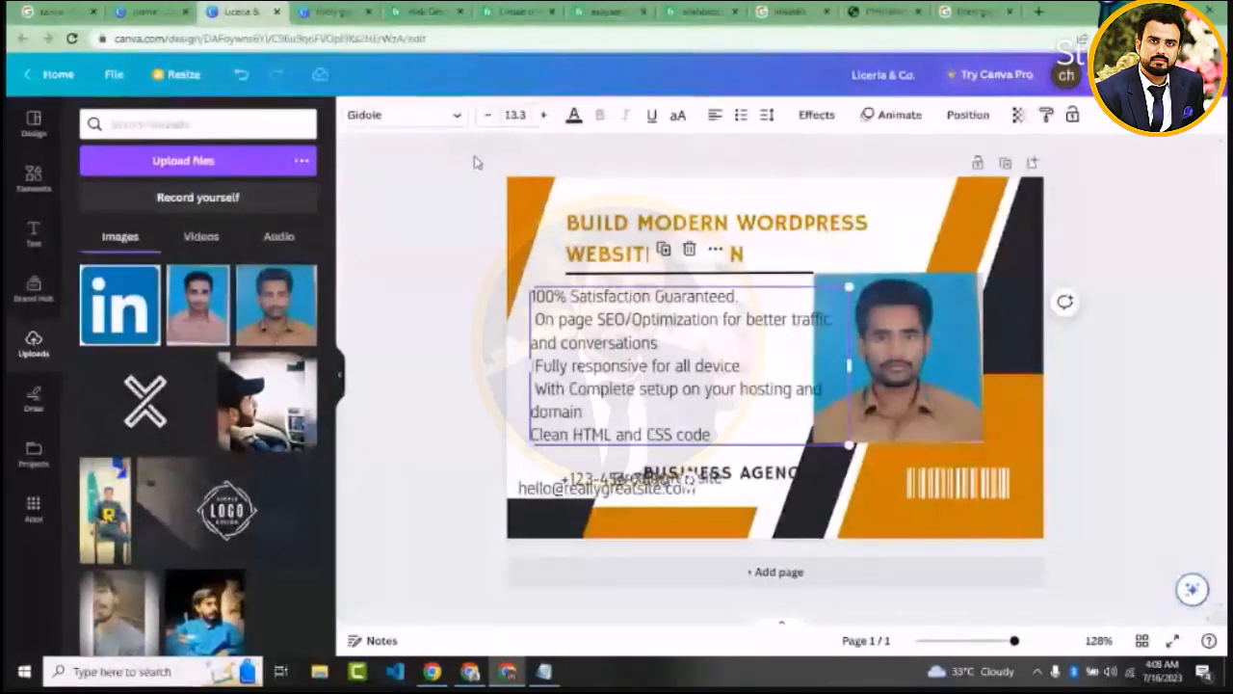
{"action": "left_click", "coordinate": [485, 114]}
{"action": "left_click", "coordinate": [485, 115]}
{"action": "left_click", "coordinate": [486, 115]}
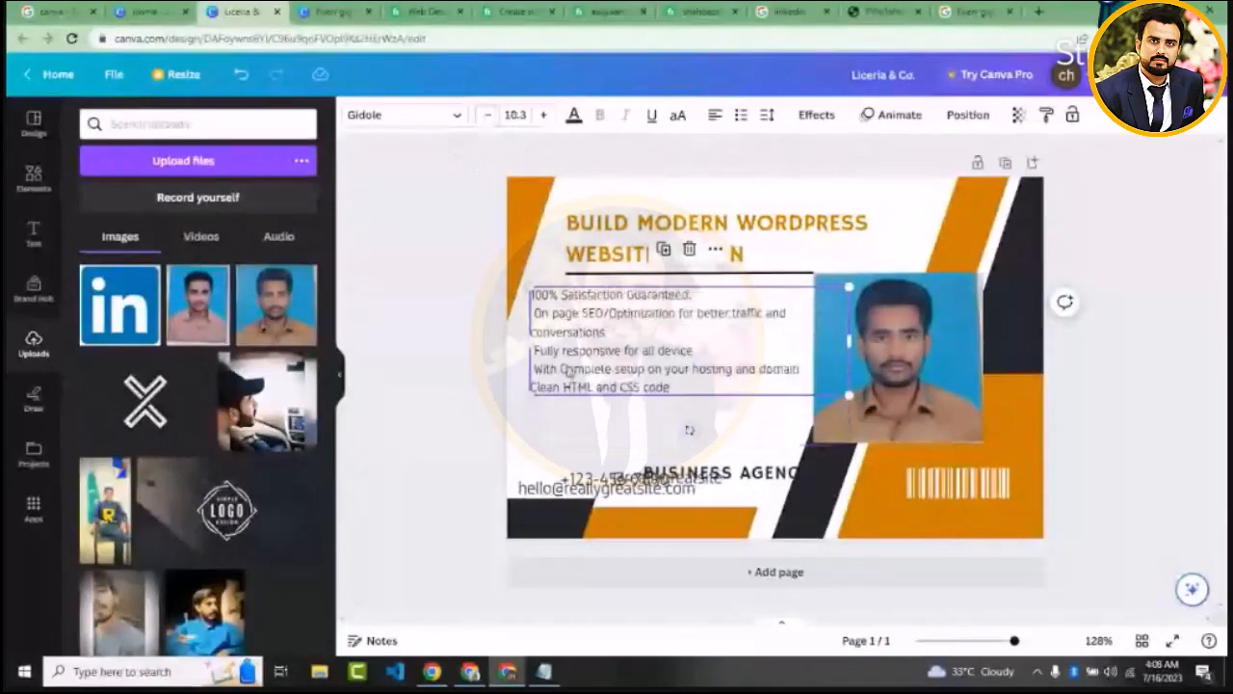
{"action": "left_click", "coordinate": [740, 116]}
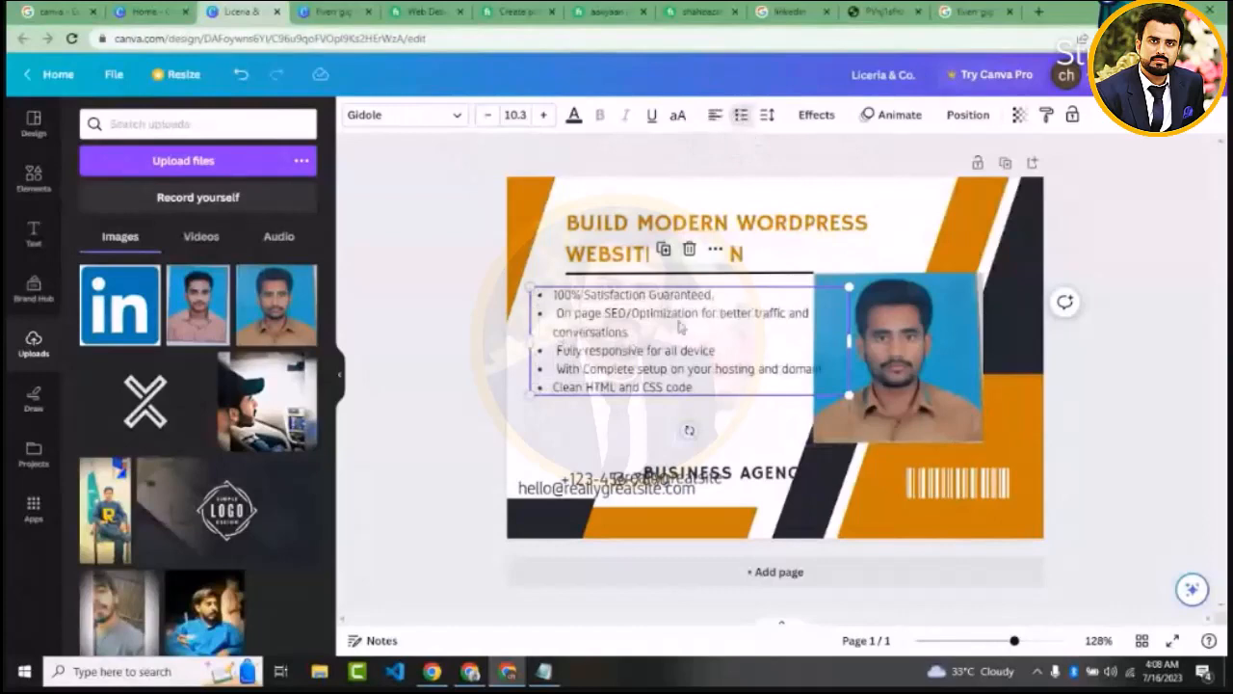
Delete "and conversations" from the SEO bullet so that it ends with "better traffic"
{"action": "double_click", "coordinate": [771, 314]}
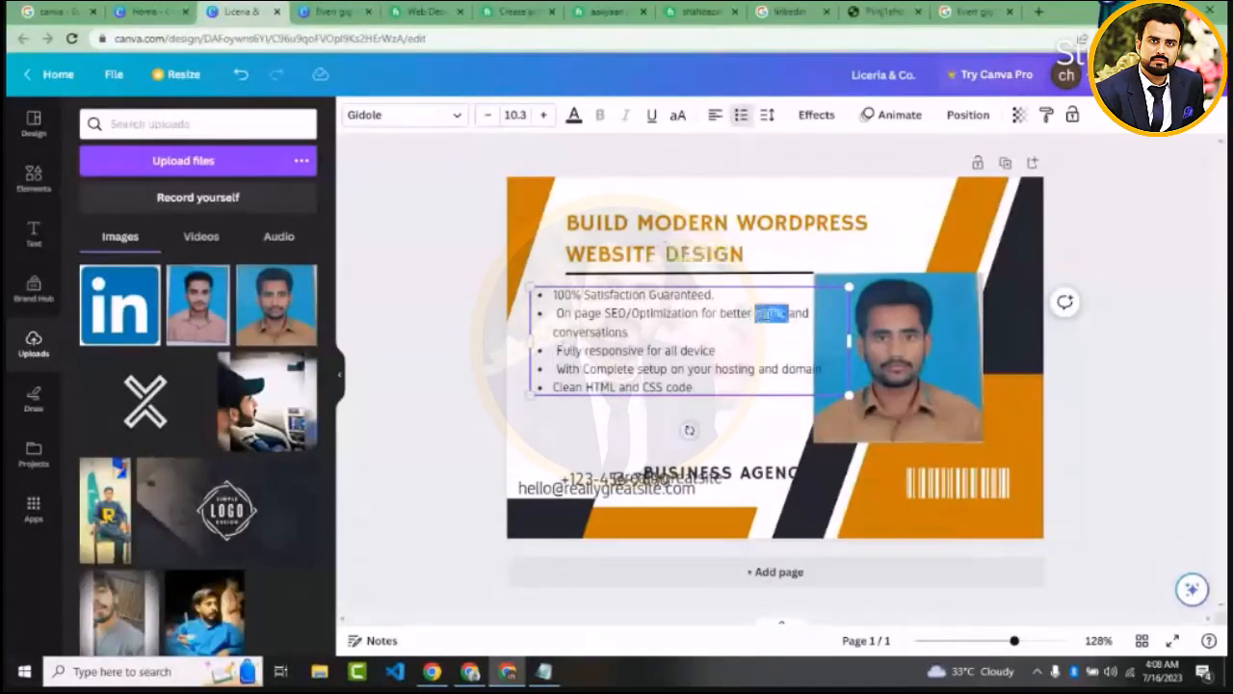
{"action": "left_click", "coordinate": [786, 314]}
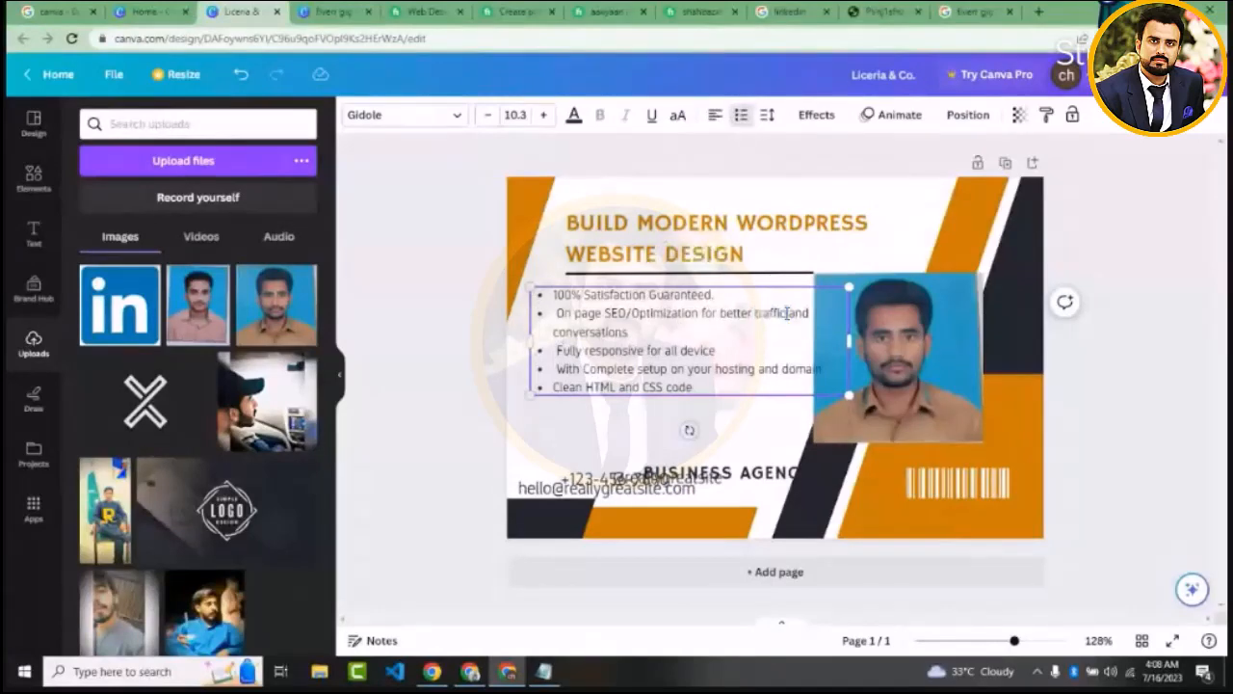
{"action": "key", "text": "shift+Down"}
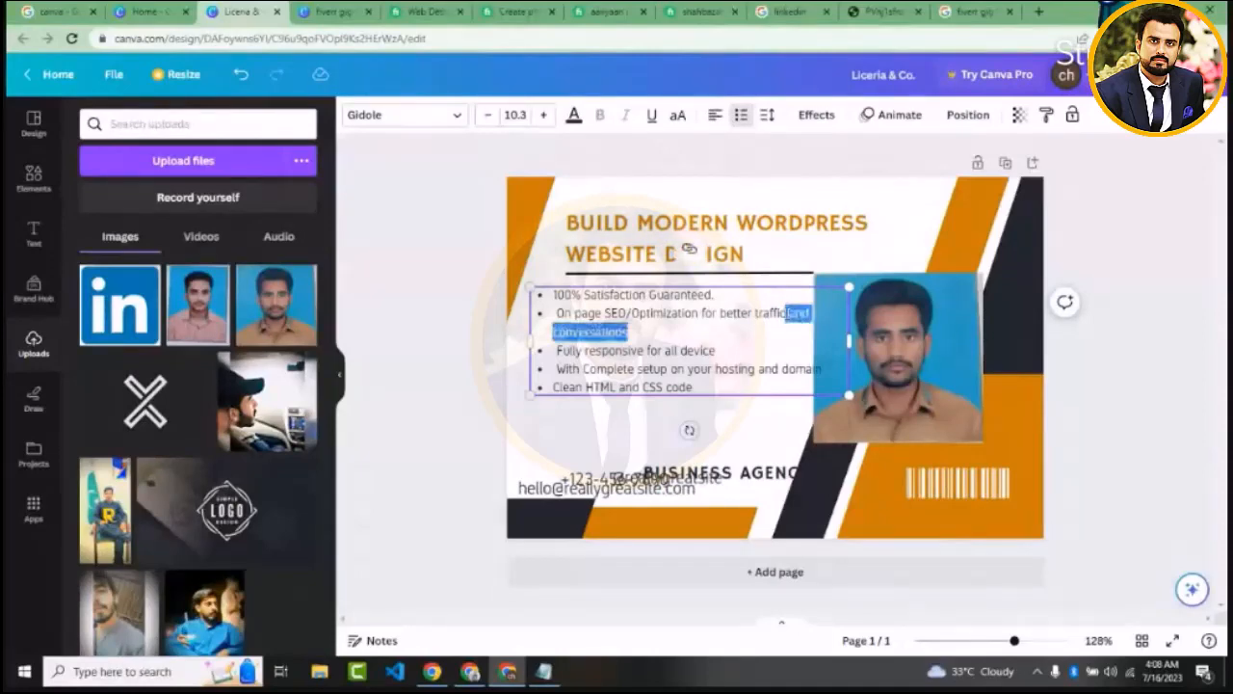
{"action": "key", "text": "BackSpace"}
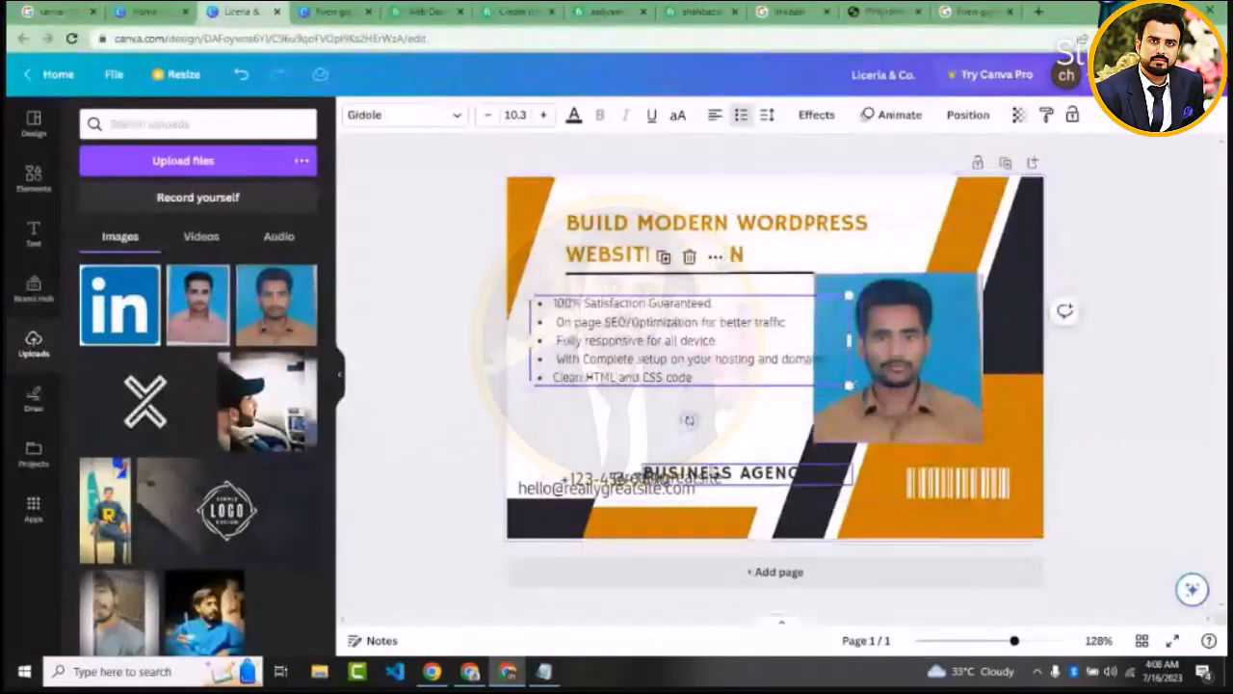
{"action": "left_click_drag", "start_coordinate": [714, 465], "coordinate": [617, 396]}
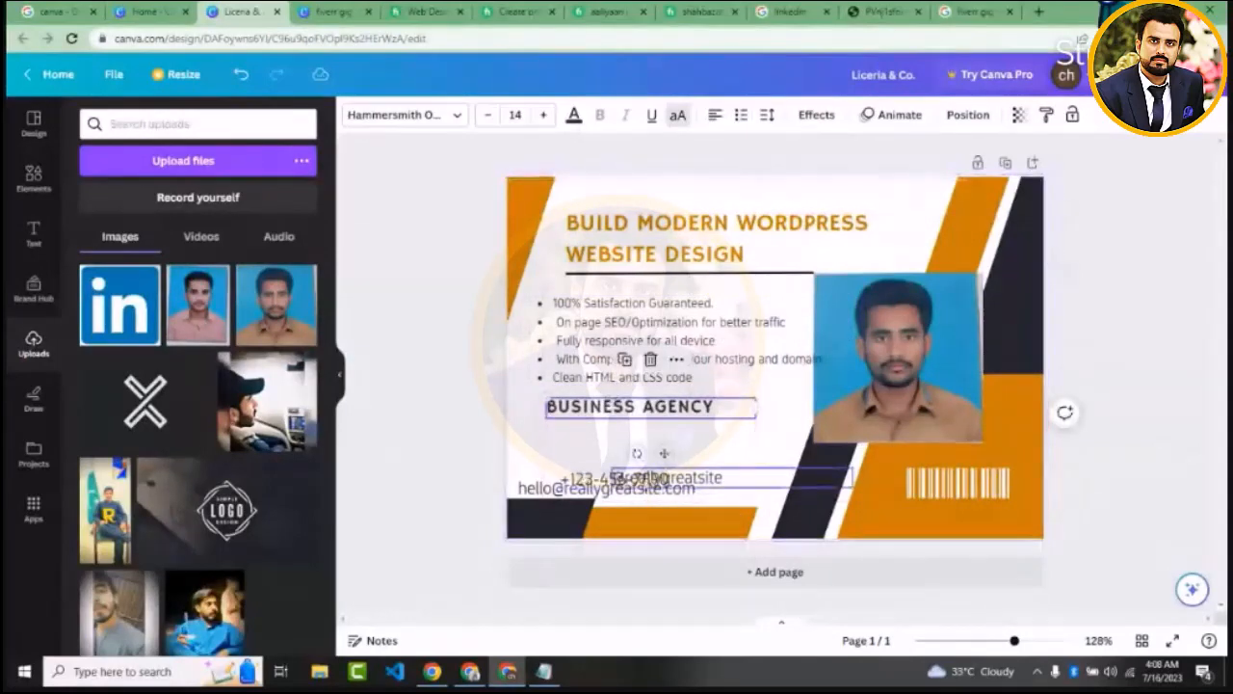
{"action": "left_click_drag", "start_coordinate": [648, 484], "coordinate": [622, 465]}
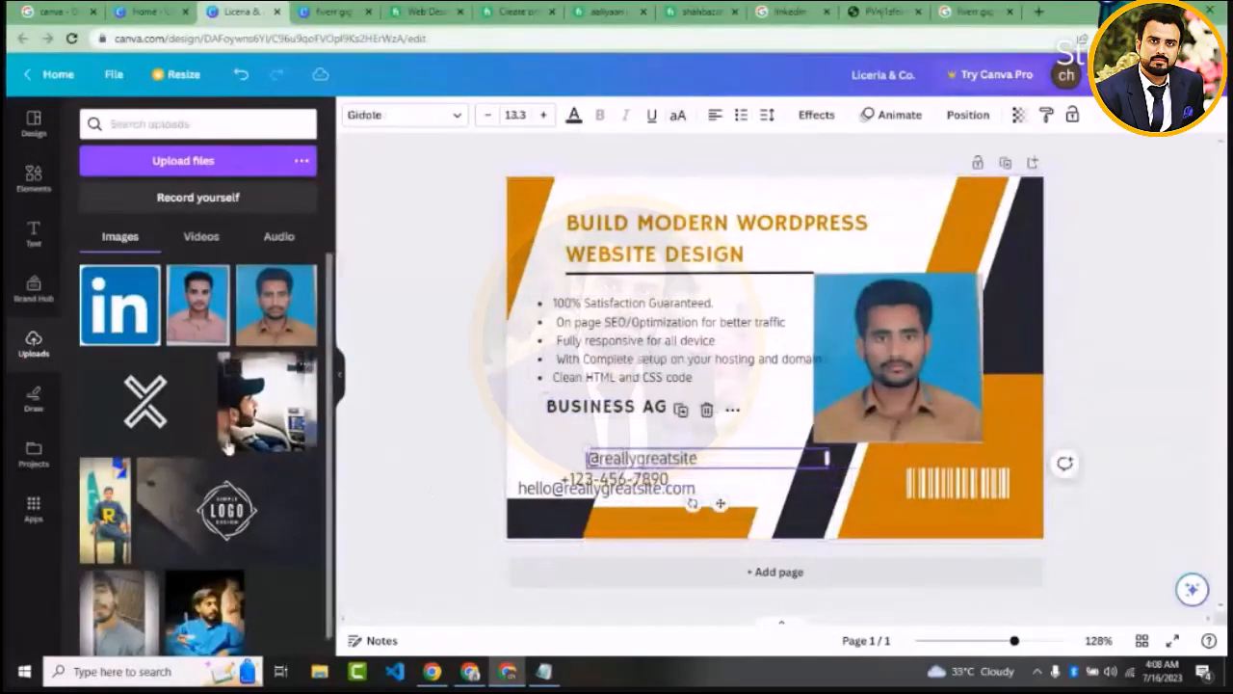
Add an orange square shape over the lower bullets, reshape it into a wide, flat button and label it "ORDERNOW"
{"action": "left_click", "coordinate": [33, 179]}
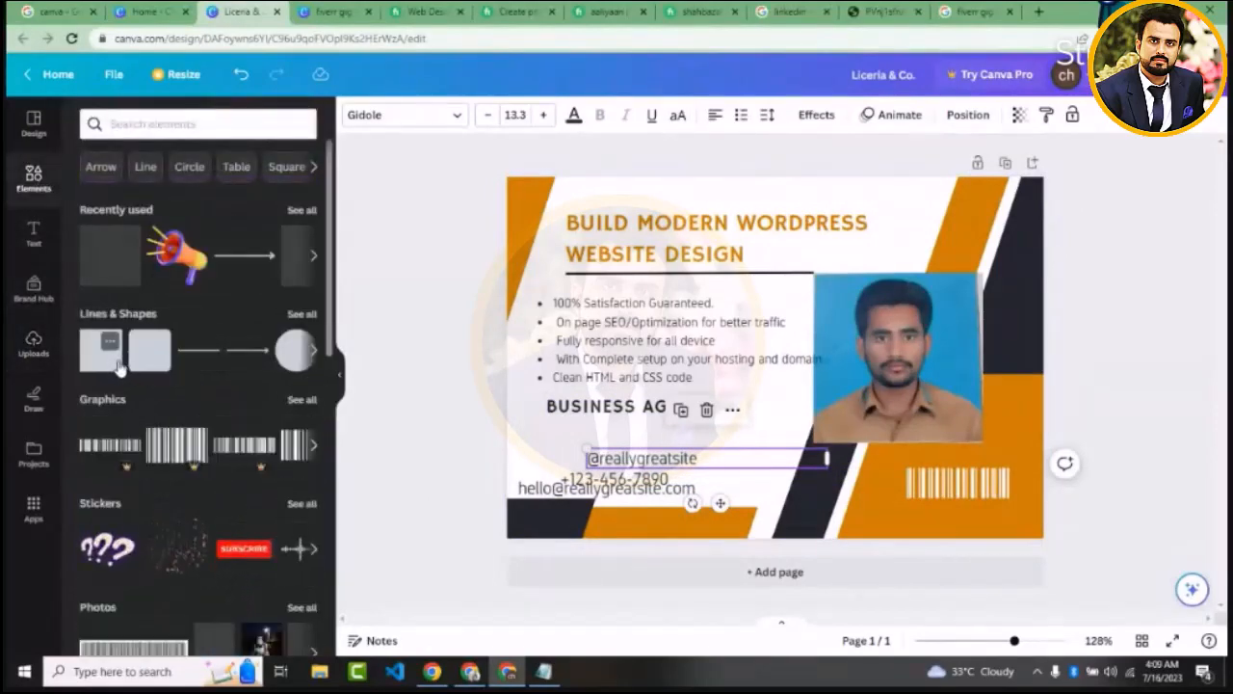
{"action": "left_click_drag", "start_coordinate": [110, 366], "coordinate": [662, 414]}
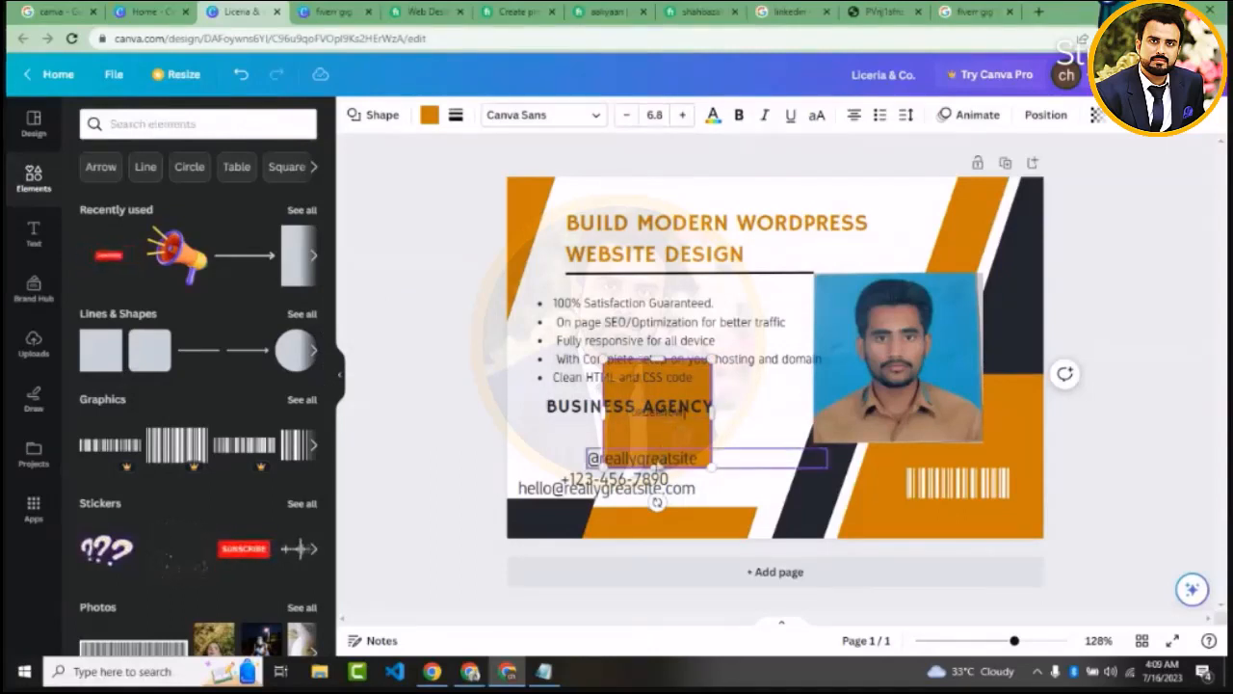
{"action": "left_click_drag", "start_coordinate": [655, 466], "coordinate": [740, 405]}
{"action": "double_click", "coordinate": [682, 380]}
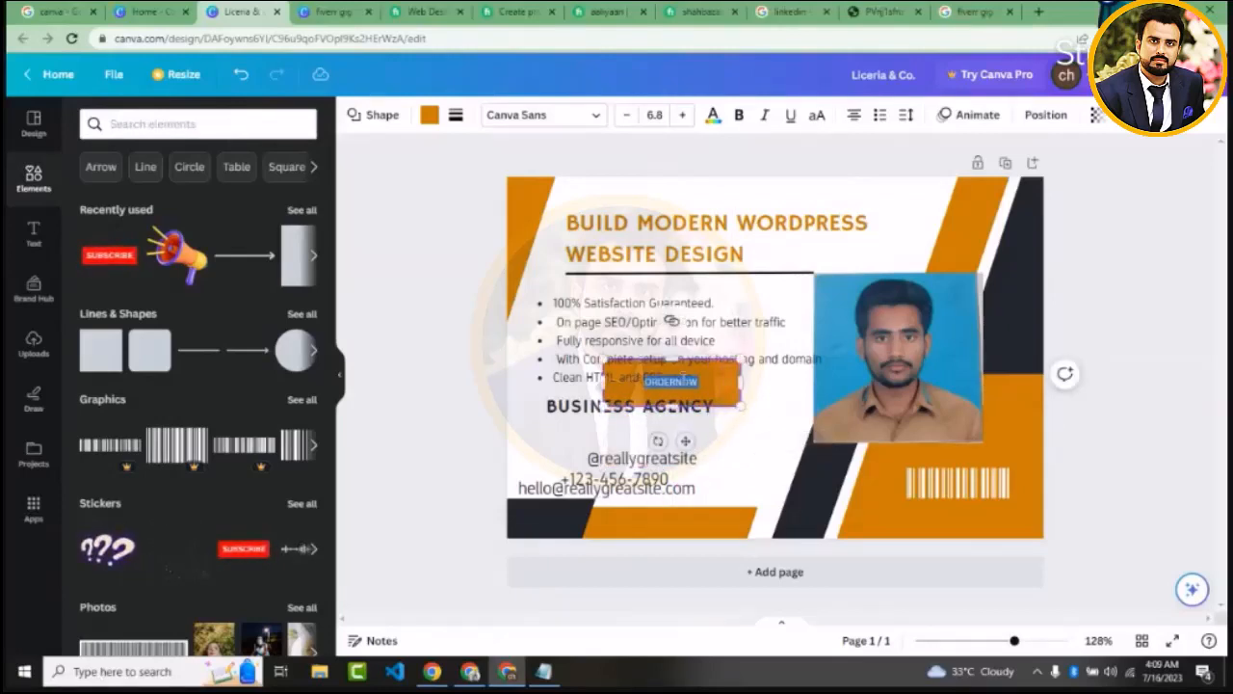
Enlarge the button label to size 14.8 and correct its wording to "ORDER NOW"
{"action": "left_click", "coordinate": [683, 115]}
{"action": "left_click", "coordinate": [683, 115]}
{"action": "left_click", "coordinate": [683, 114]}
{"action": "left_click", "coordinate": [683, 115]}
{"action": "left_click", "coordinate": [683, 114]}
{"action": "left_click", "coordinate": [683, 114]}
{"action": "left_click", "coordinate": [683, 115]}
{"action": "left_click", "coordinate": [683, 115]}
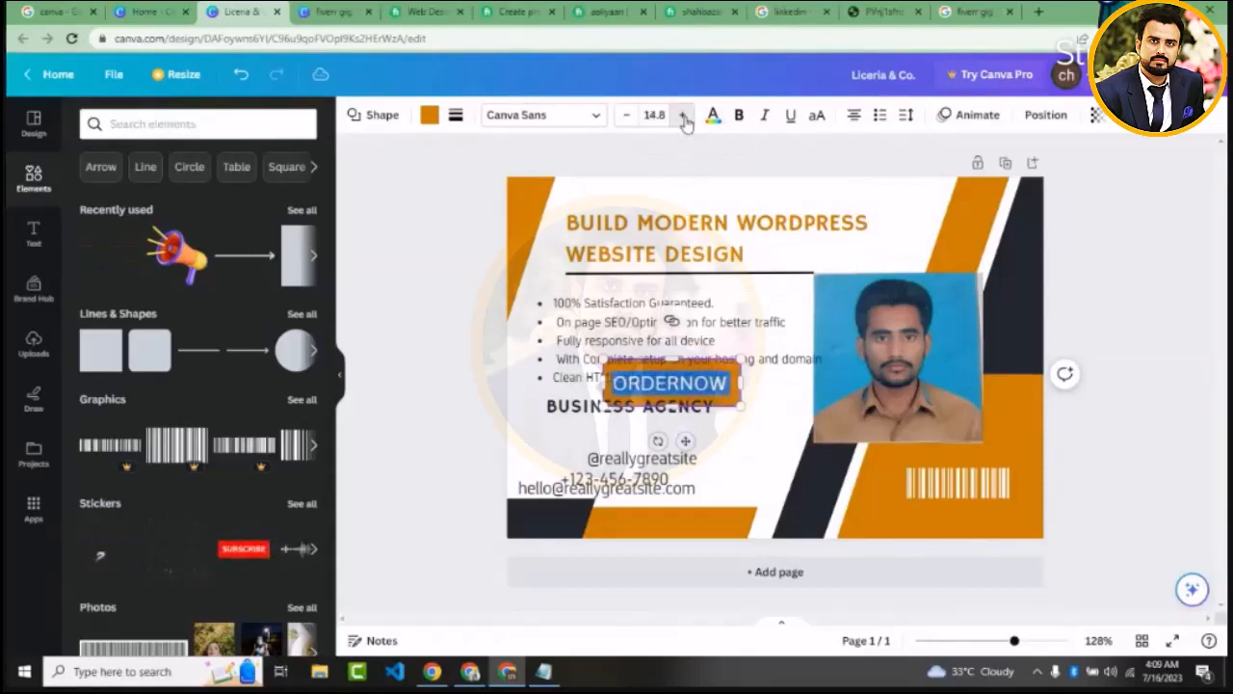
{"action": "left_click", "coordinate": [674, 382]}
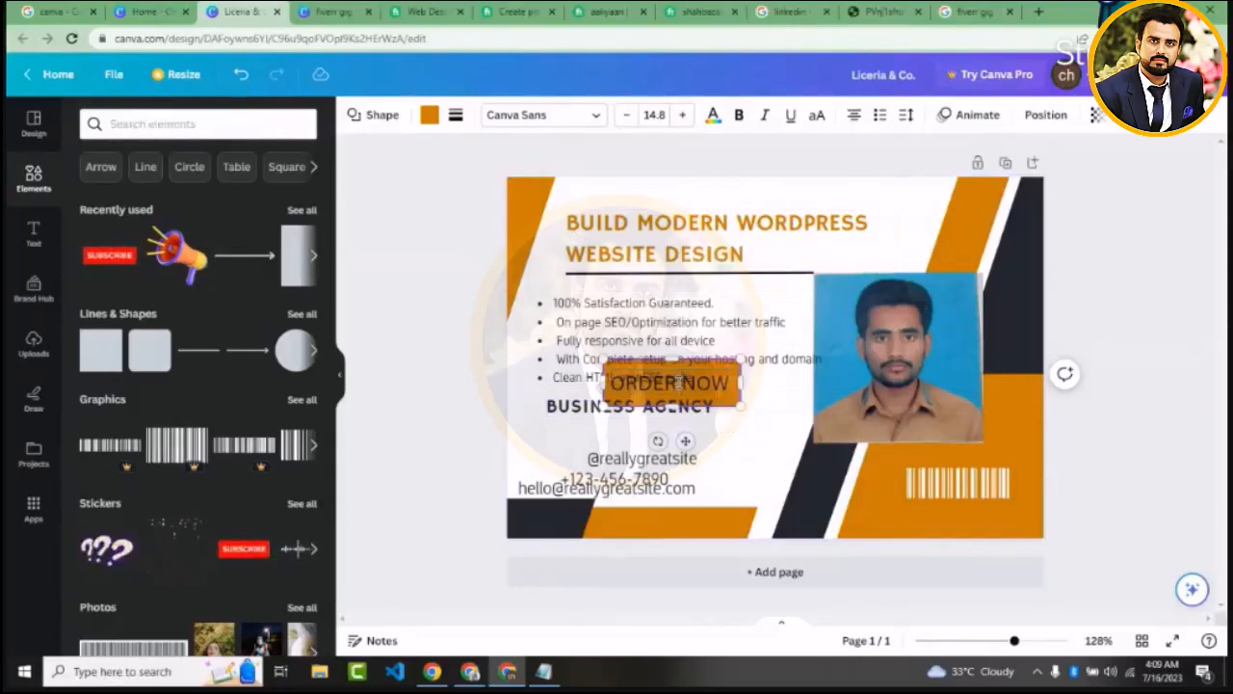
Try white and black fills on the "ORDER NOW" button, and set its fill back to the document's orange
{"action": "key", "text": "ctrl+a"}
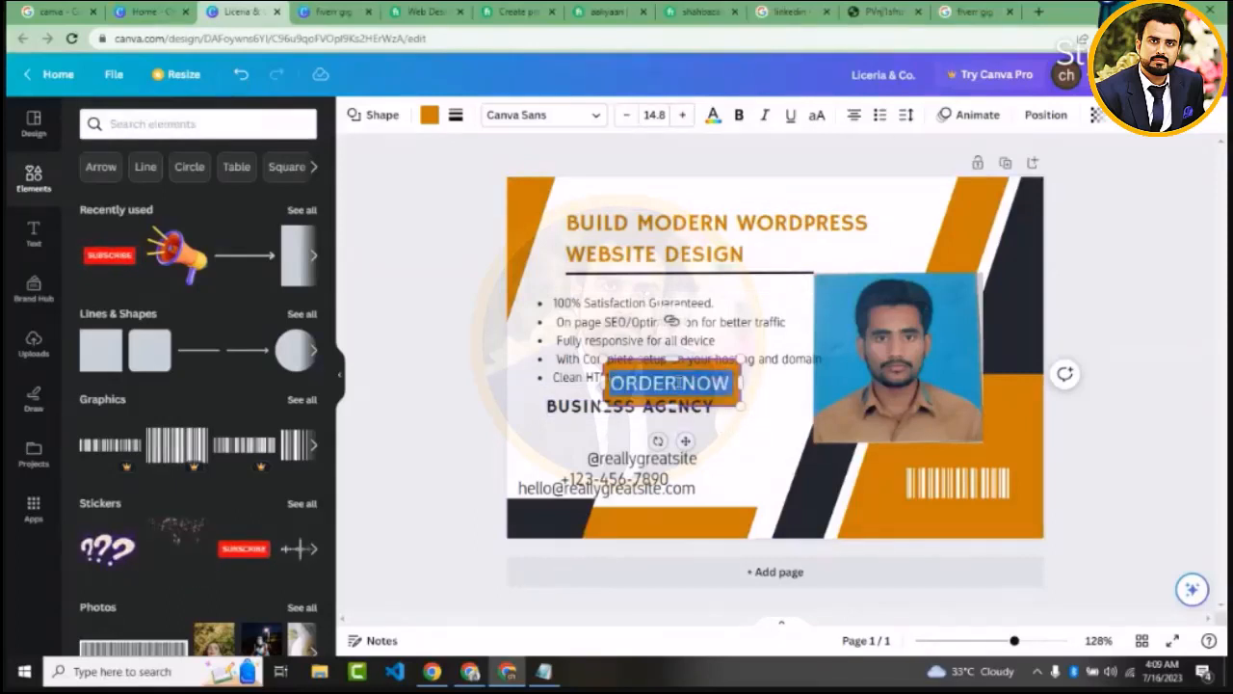
{"action": "left_click", "coordinate": [430, 115]}
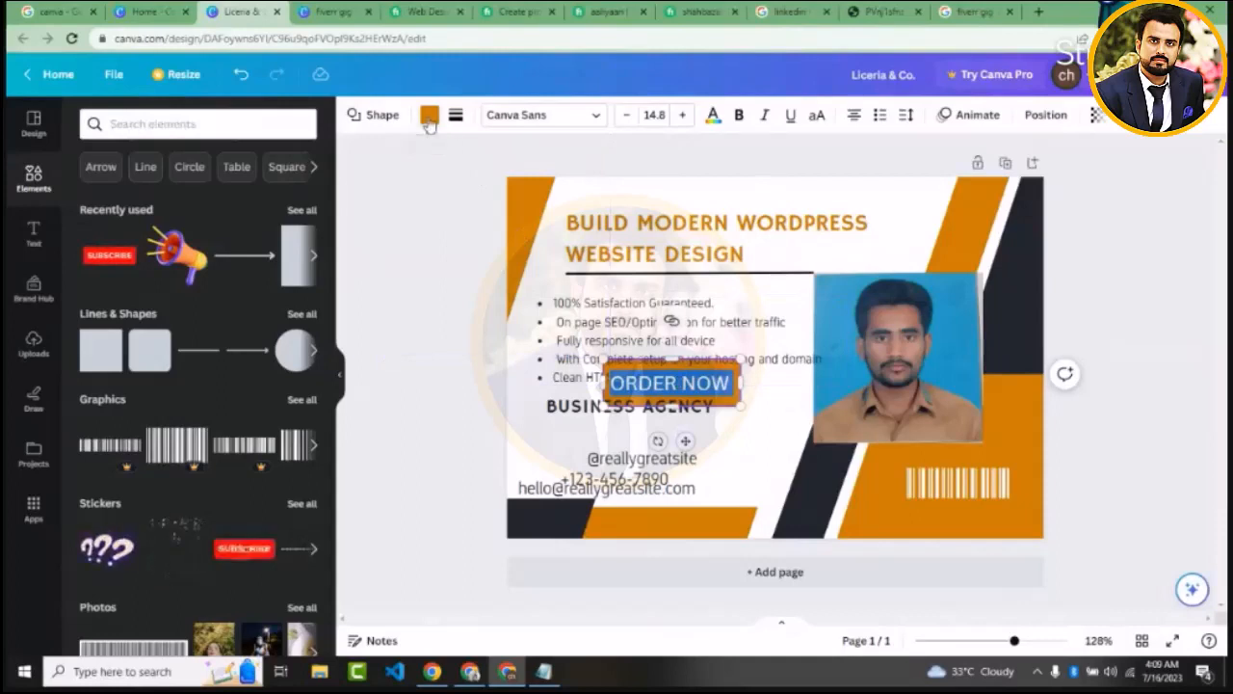
{"action": "left_click", "coordinate": [300, 207]}
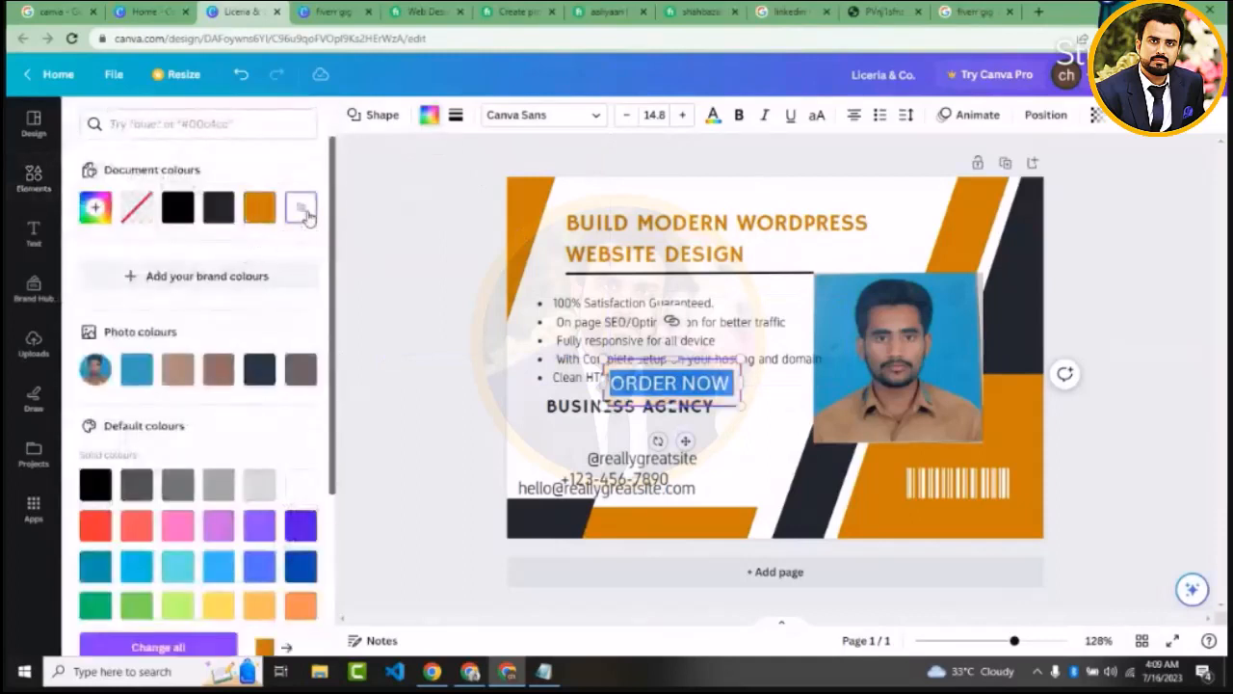
{"action": "left_click", "coordinate": [416, 291]}
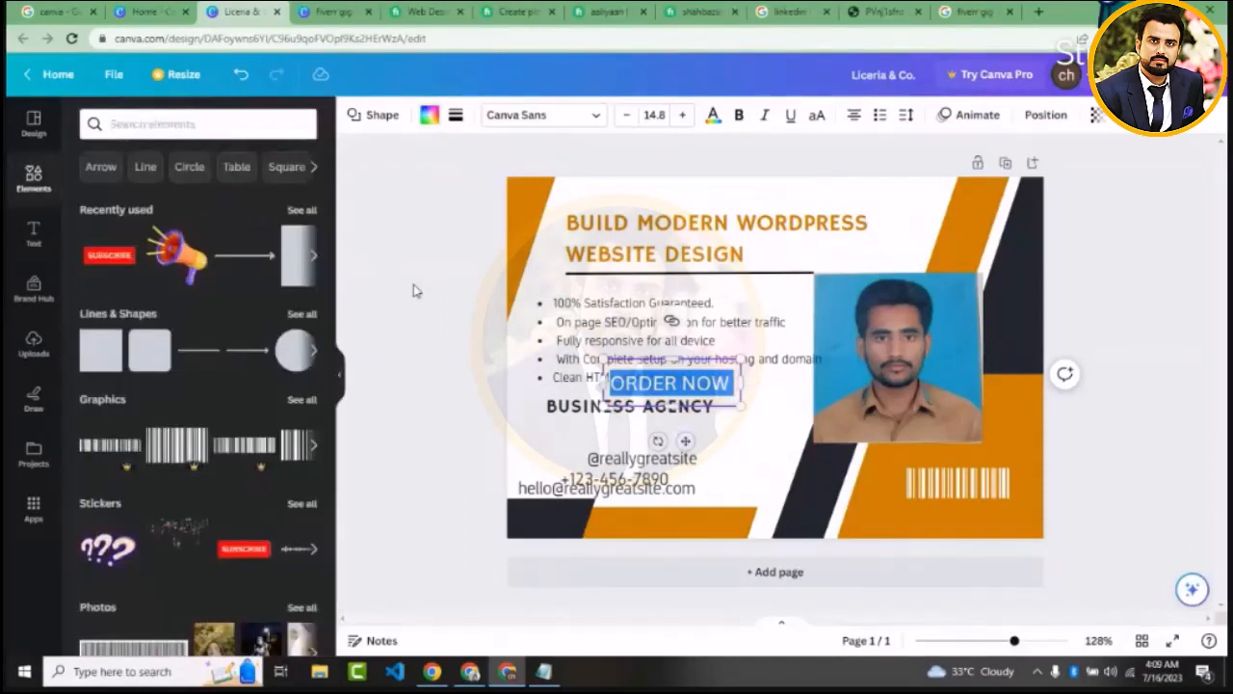
{"action": "left_click", "coordinate": [686, 391]}
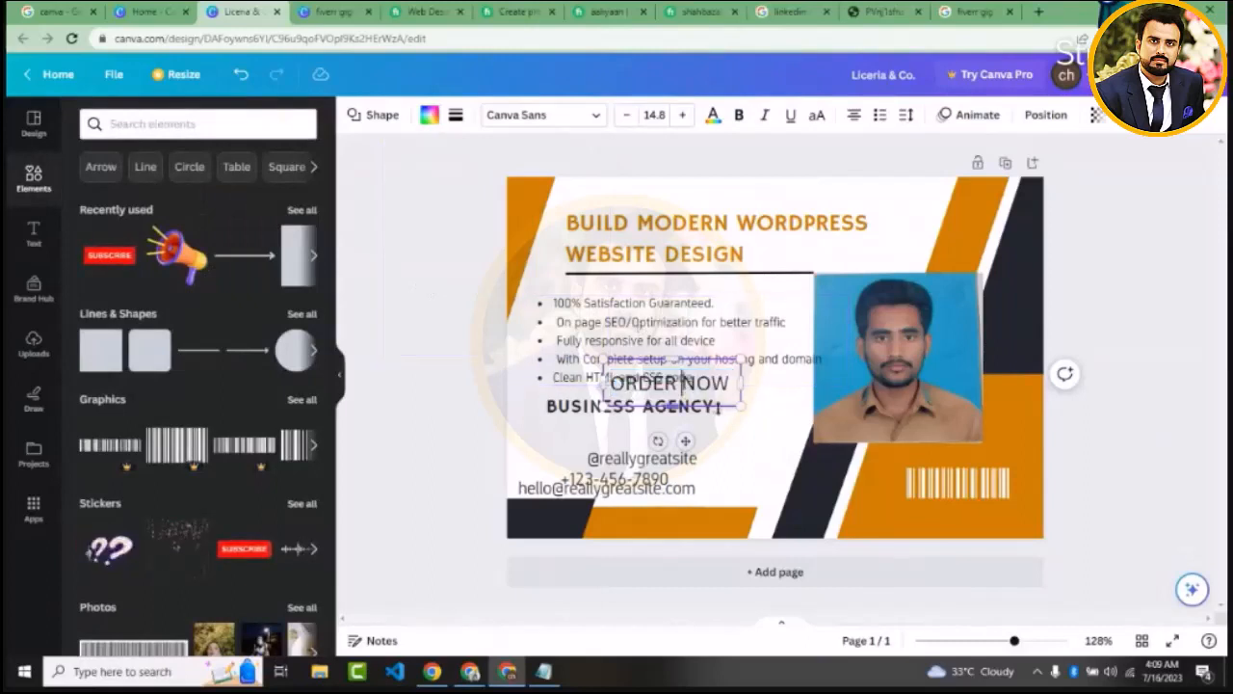
{"action": "double_click", "coordinate": [703, 384]}
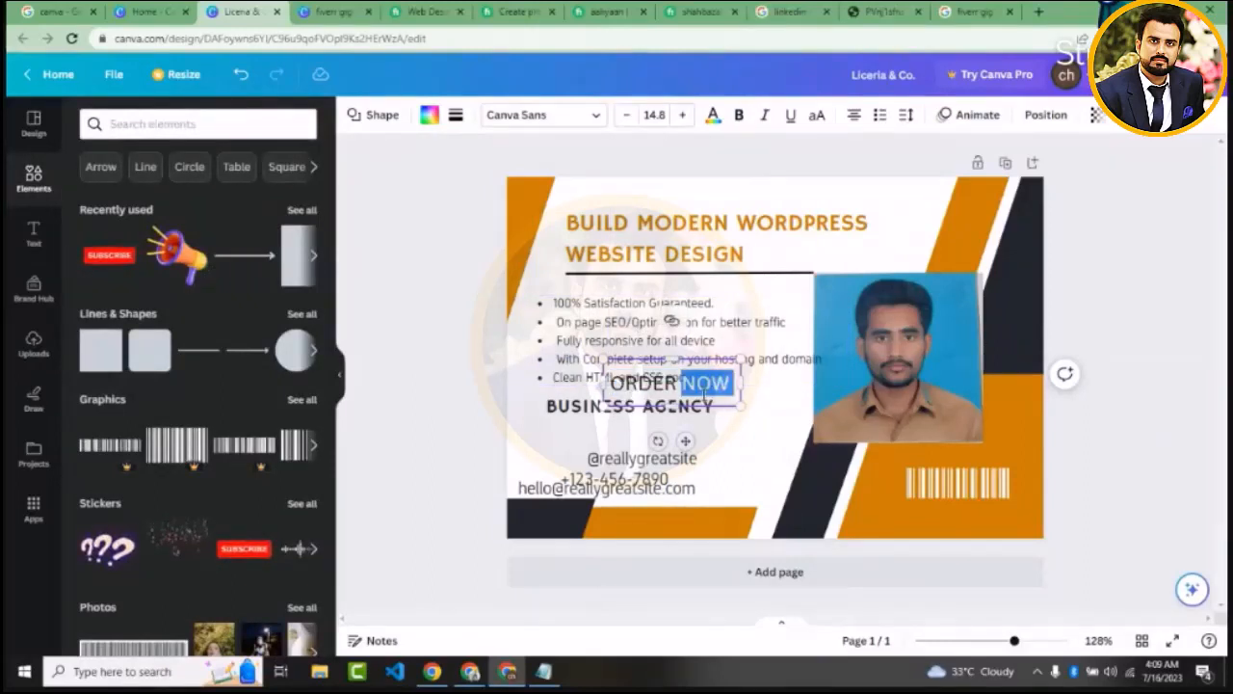
{"action": "triple_click", "coordinate": [703, 385]}
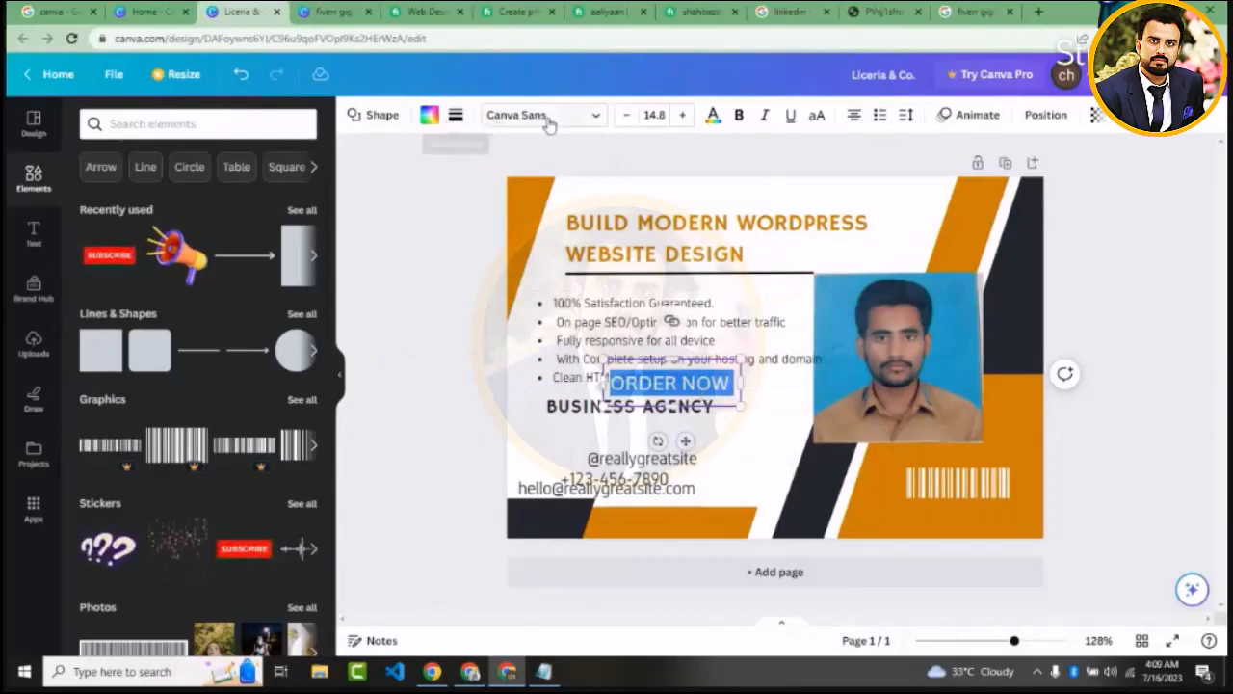
{"action": "left_click", "coordinate": [430, 115]}
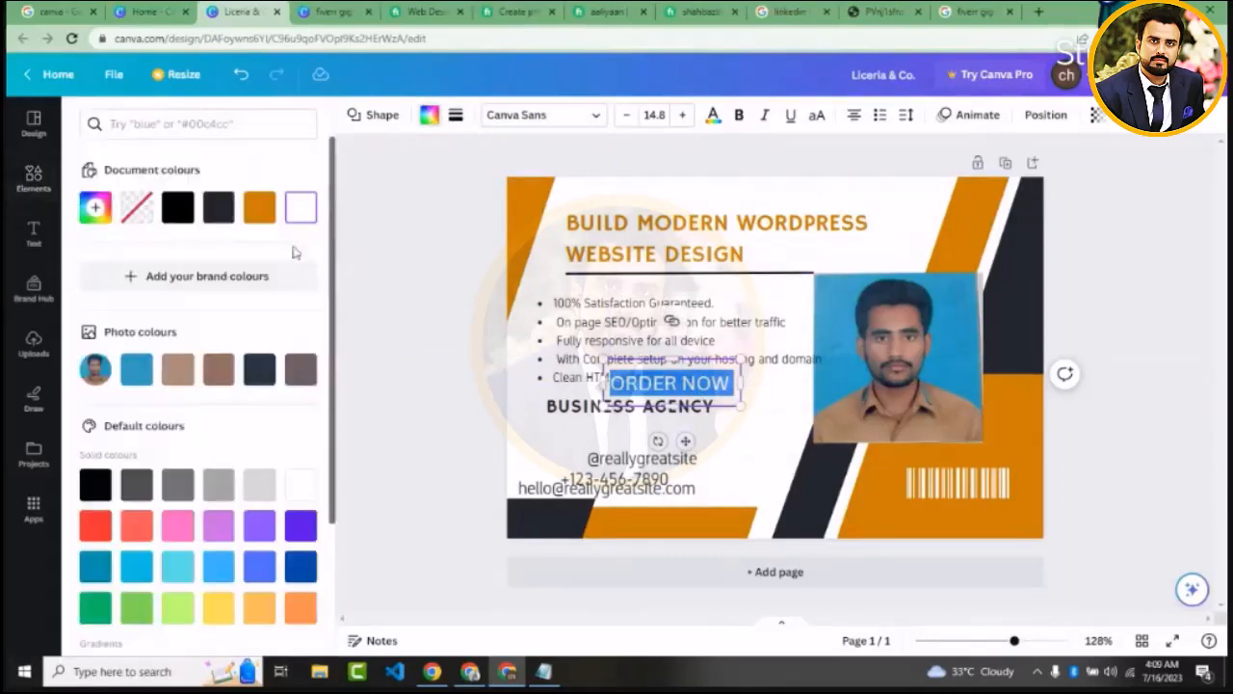
{"action": "left_click", "coordinate": [181, 214]}
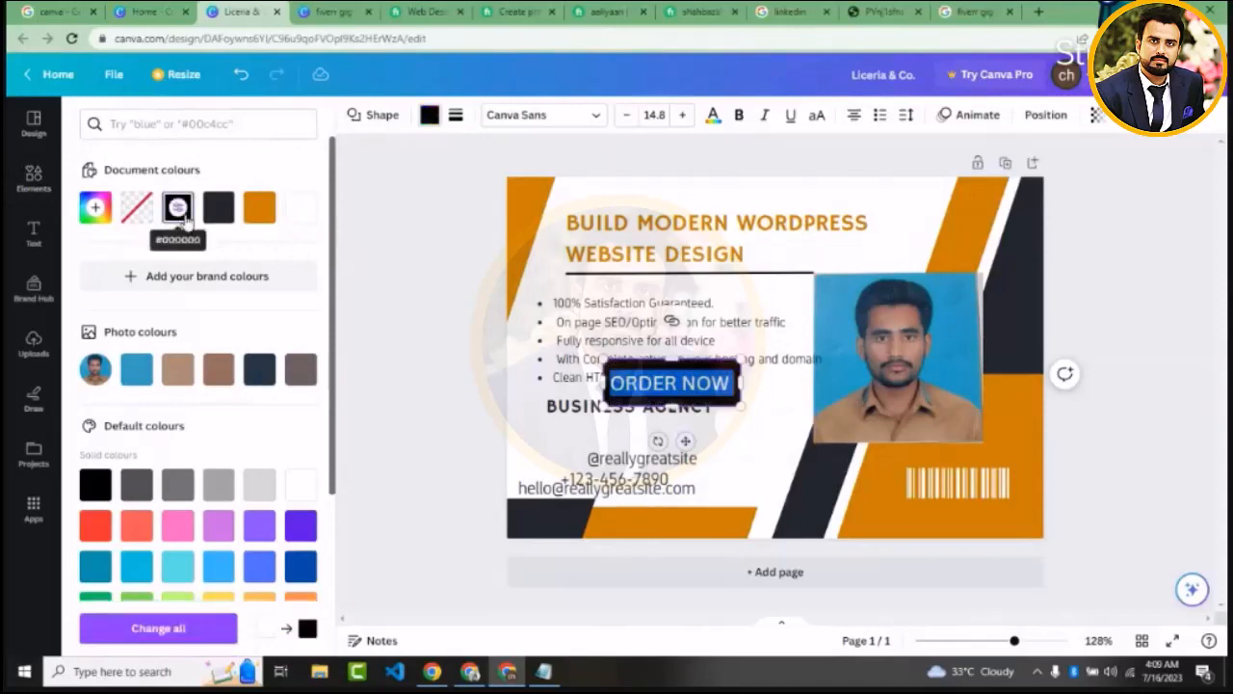
{"action": "left_click", "coordinate": [258, 207]}
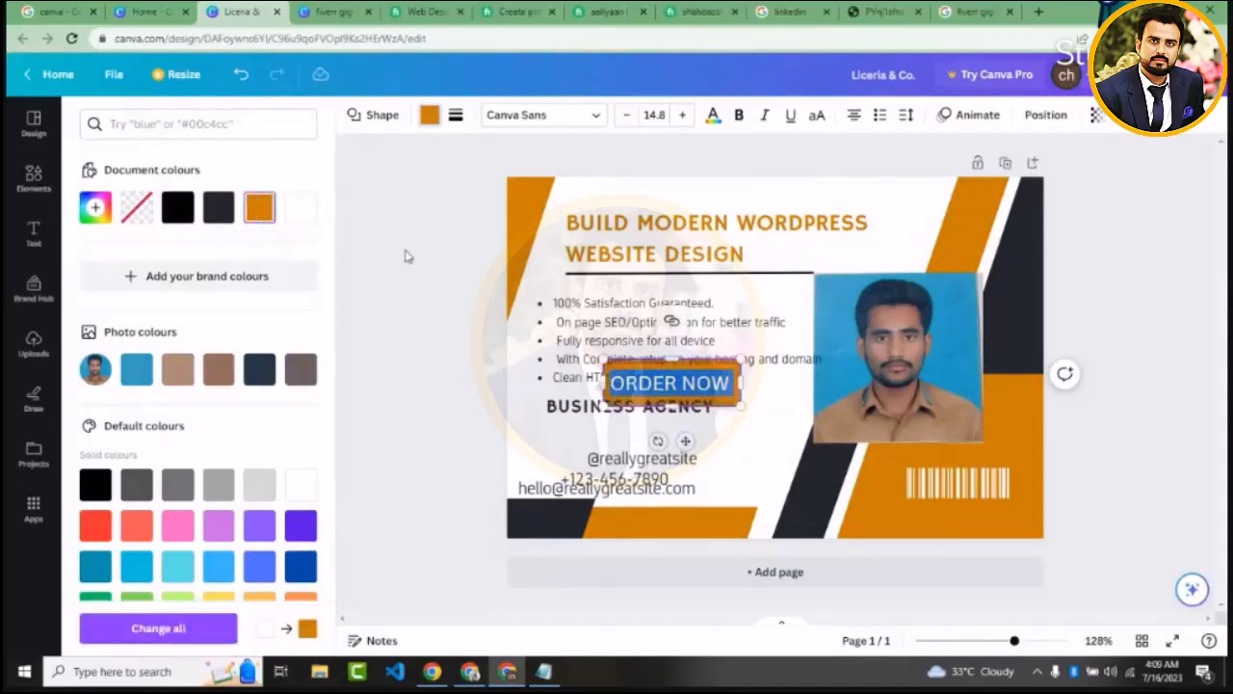
{"action": "left_click", "coordinate": [445, 274]}
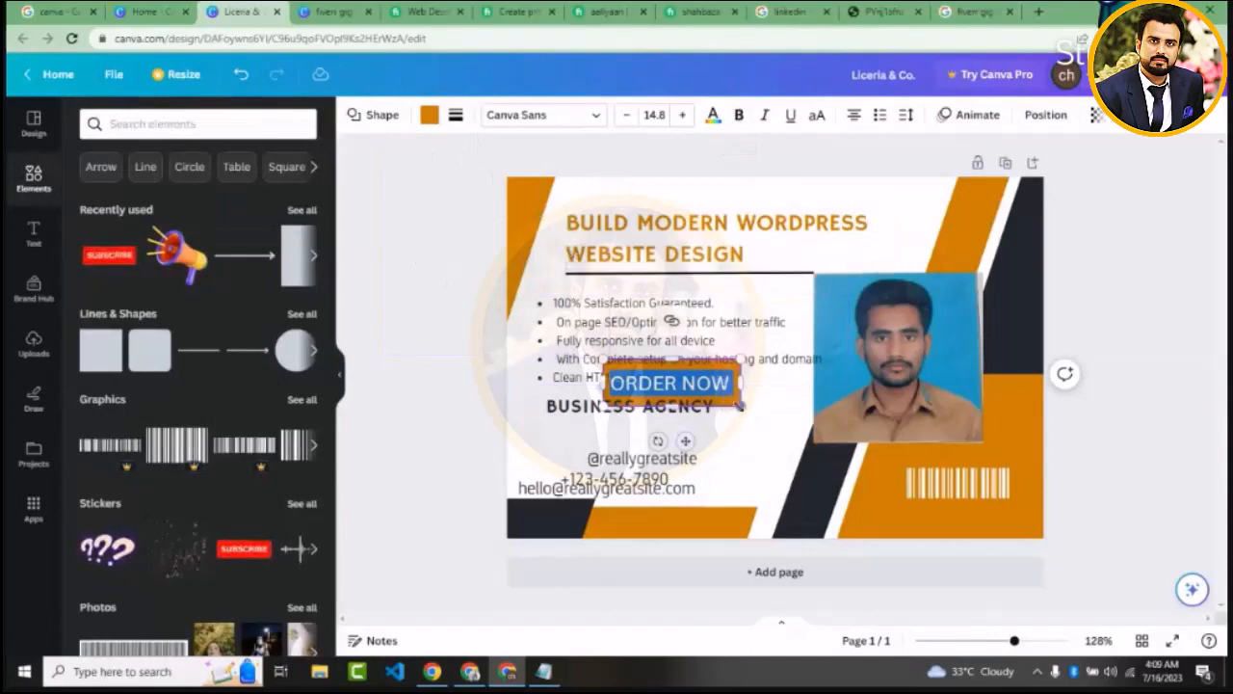
Move the "ORDER NOW" button beside the photo's lower edge and make its label white and bold
{"action": "left_click", "coordinate": [376, 116]}
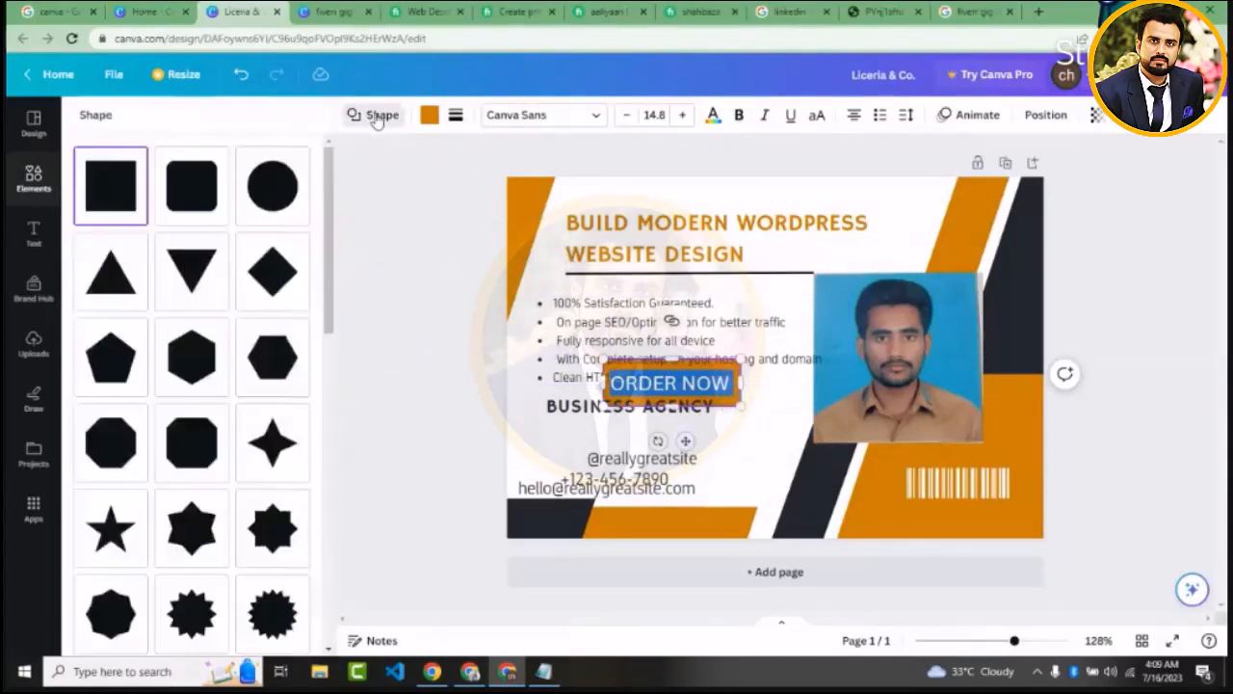
{"action": "left_click", "coordinate": [376, 116]}
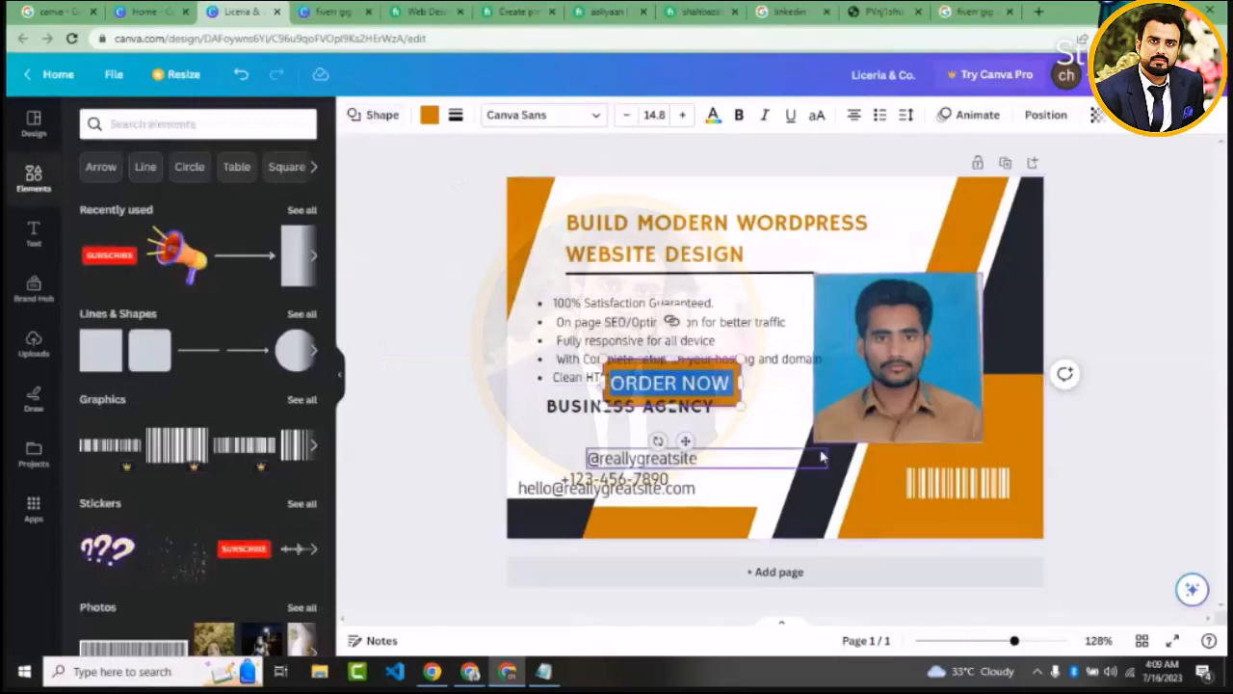
{"action": "left_click", "coordinate": [762, 424]}
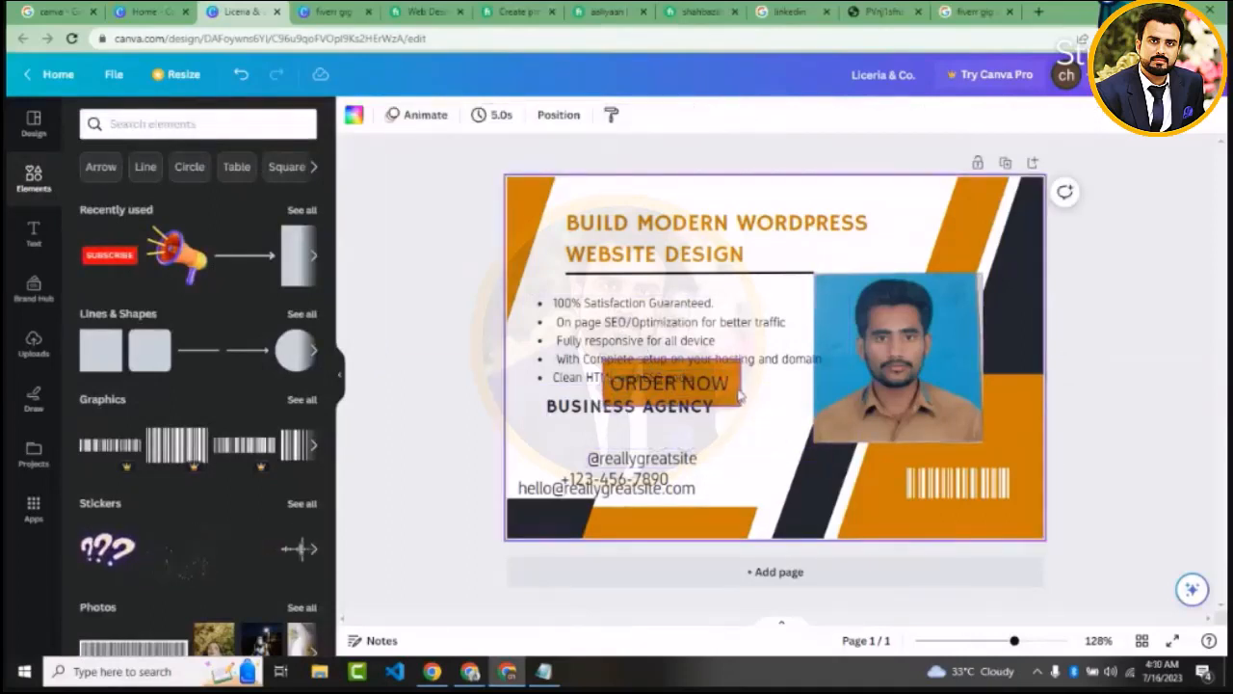
{"action": "left_click_drag", "start_coordinate": [739, 395], "coordinate": [831, 401]}
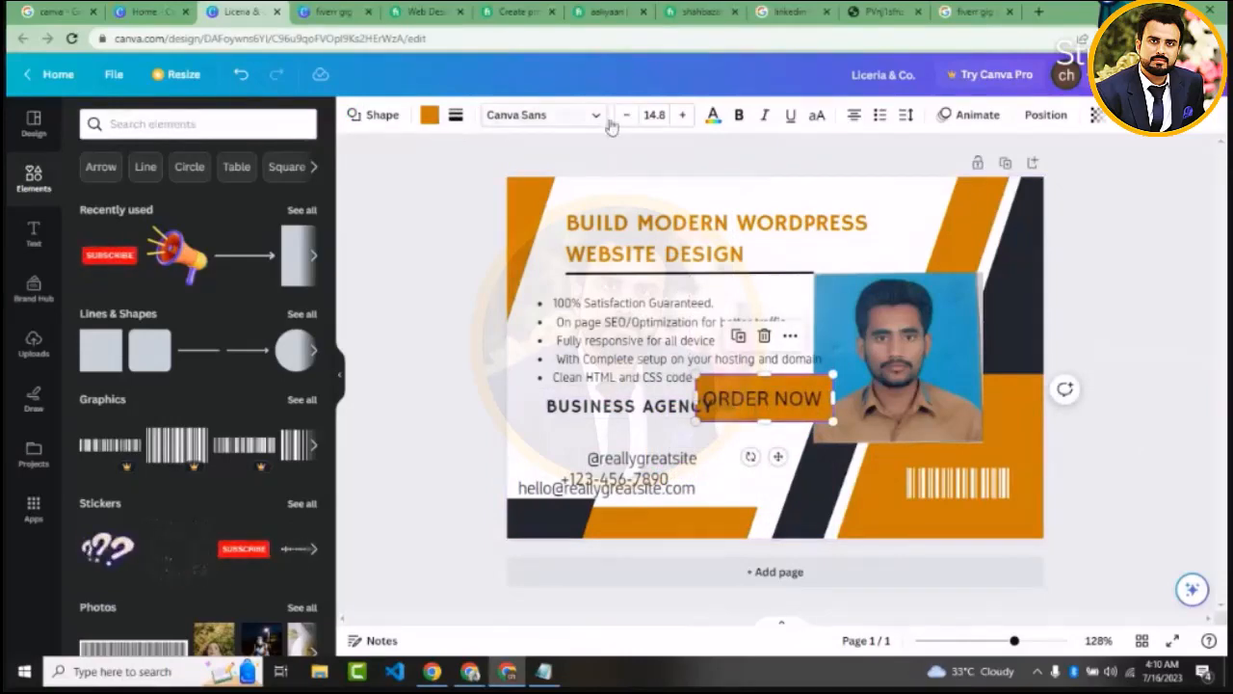
{"action": "left_click", "coordinate": [712, 117]}
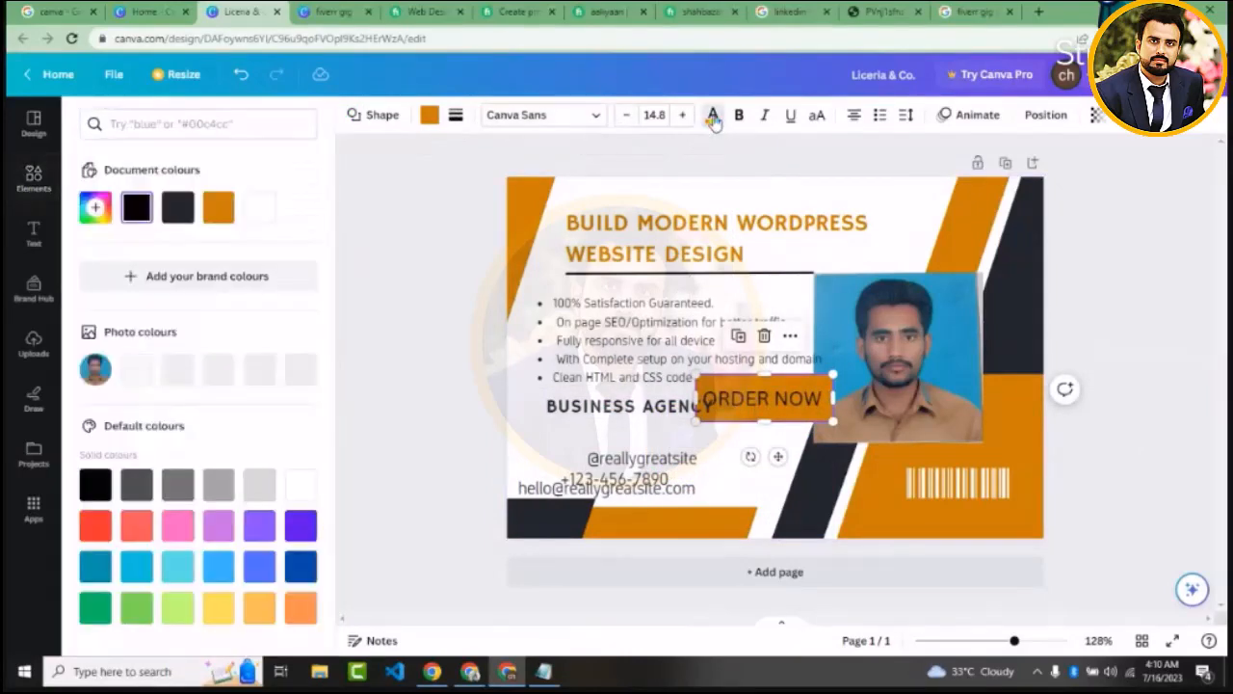
{"action": "left_click", "coordinate": [303, 485]}
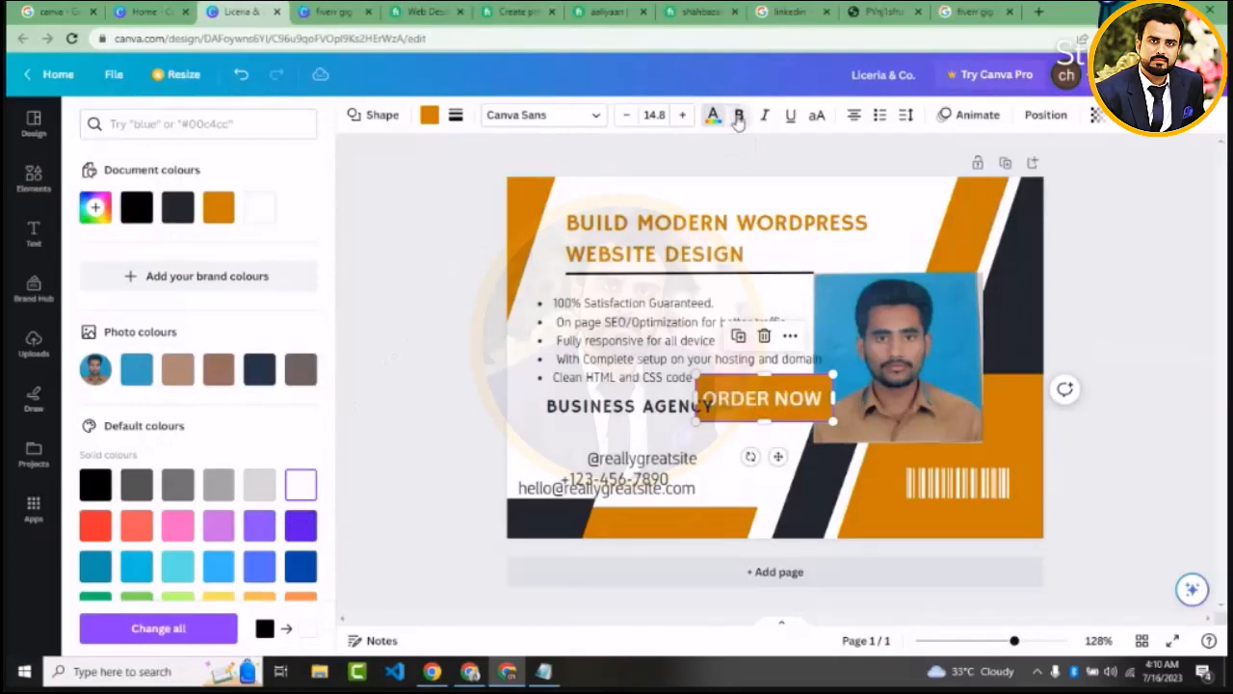
Delete the placeholder social handle, e-mail address and phone number texts below the bullet list
{"action": "left_click", "coordinate": [653, 461]}
{"action": "key", "text": "Delete"}
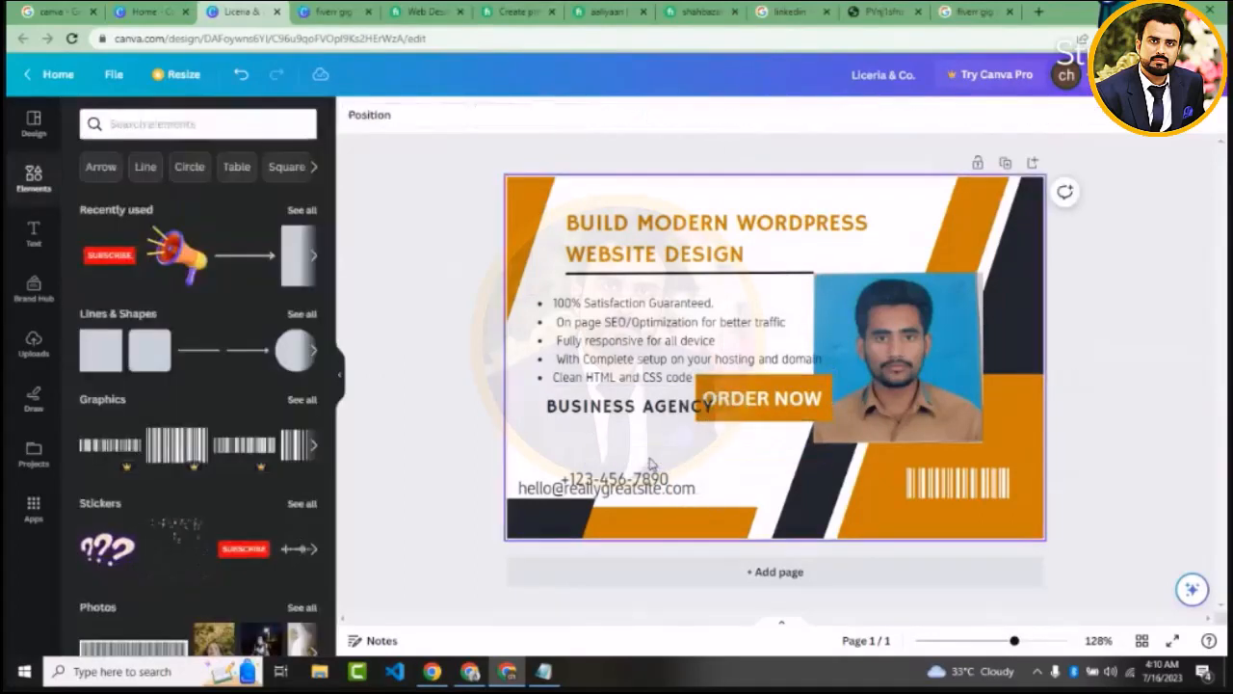
{"action": "left_click", "coordinate": [644, 484]}
{"action": "key", "text": "Delete"}
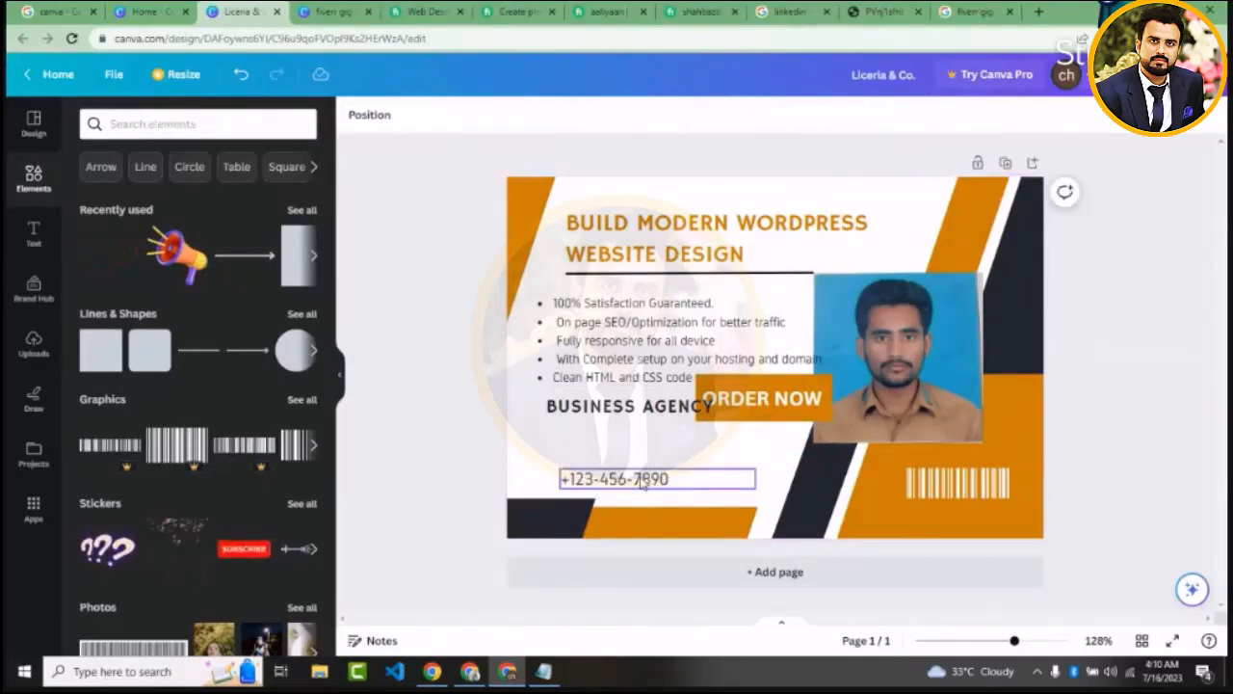
{"action": "left_click", "coordinate": [577, 479]}
{"action": "key", "text": "Delete"}
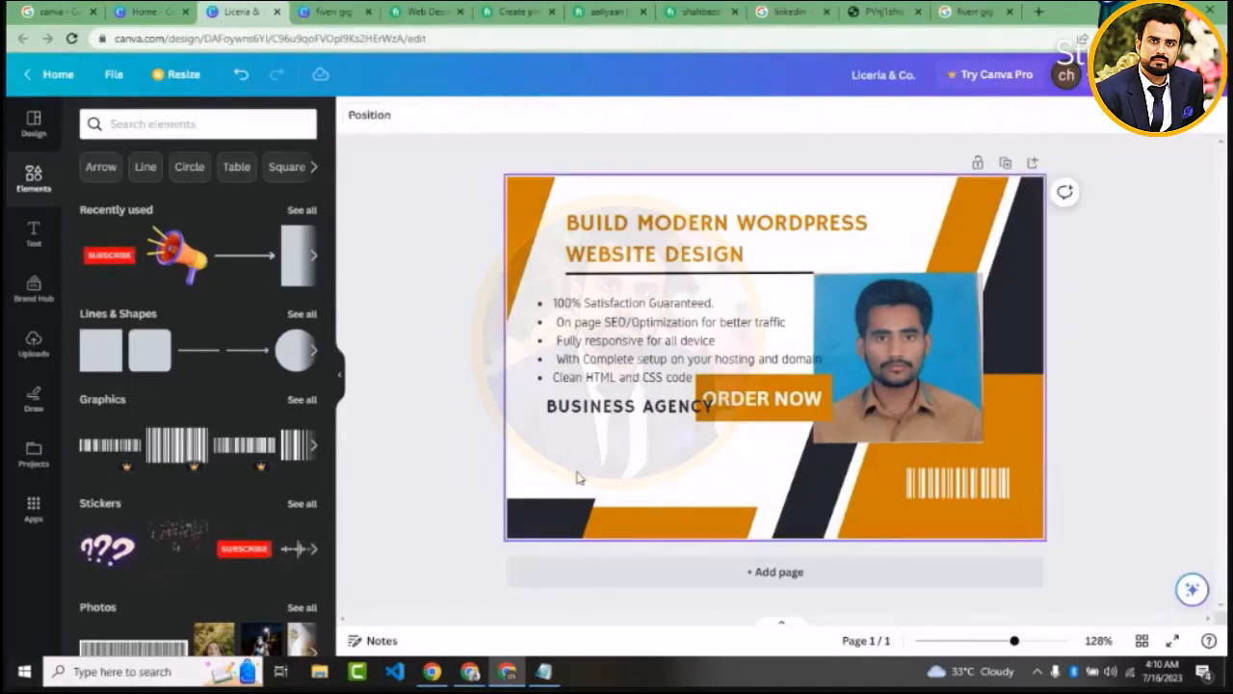
Move the "BUSINESS AGENCY" text directly above the WordPress heading, aligned with the heading's left edge
{"action": "left_click", "coordinate": [602, 414]}
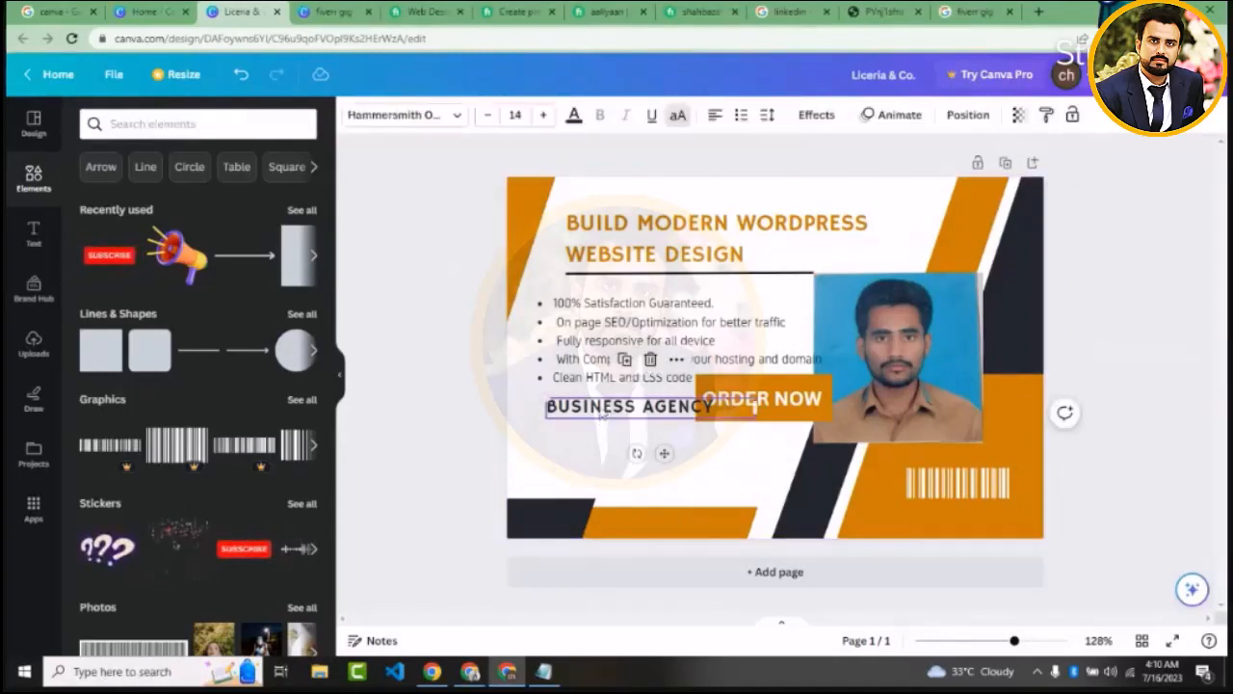
{"action": "left_click_drag", "start_coordinate": [602, 414], "coordinate": [695, 164]}
{"action": "left_click_drag", "start_coordinate": [636, 202], "coordinate": [616, 207]}
Move the "ORDER NOW" button into the empty space just below the bullet list
{"action": "left_click", "coordinate": [749, 408]}
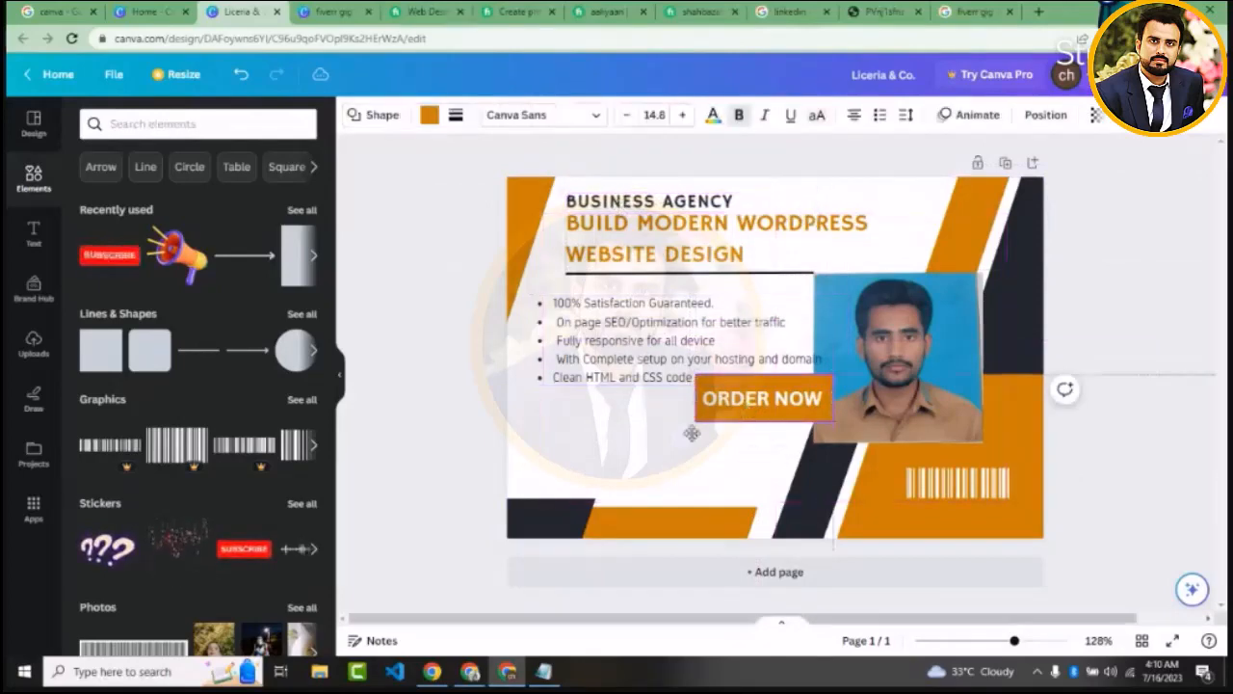
{"action": "left_click_drag", "start_coordinate": [749, 409], "coordinate": [597, 438]}
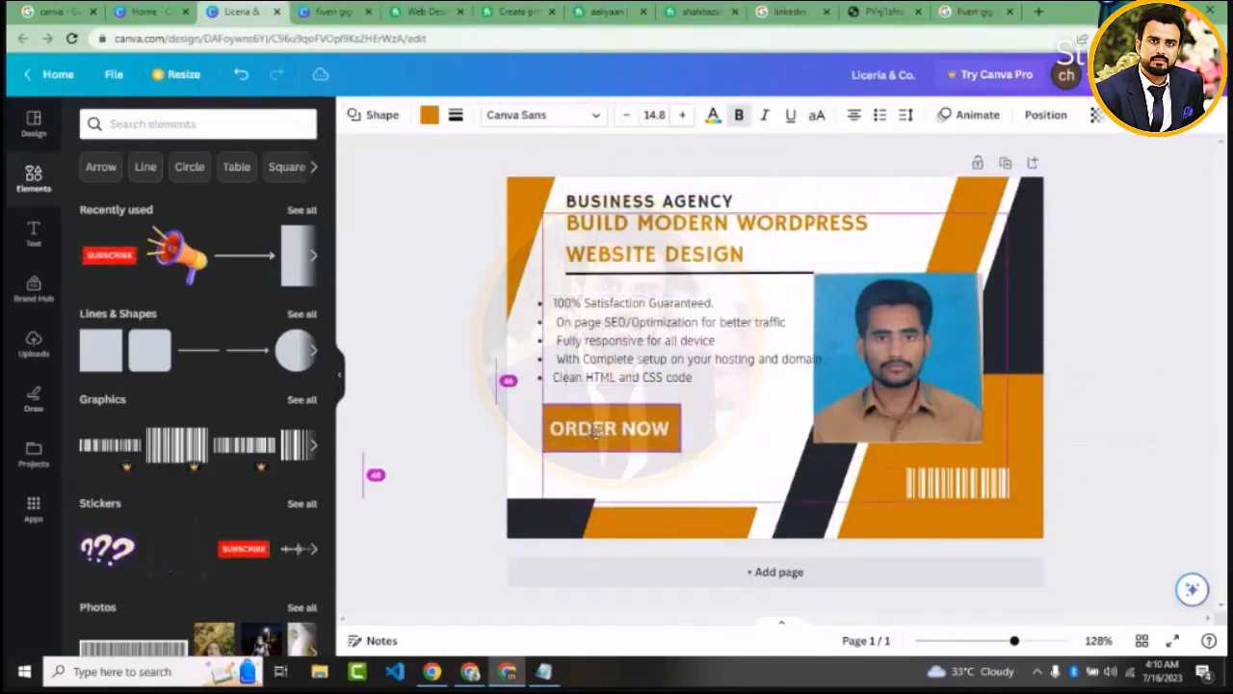
{"action": "left_click", "coordinate": [431, 417]}
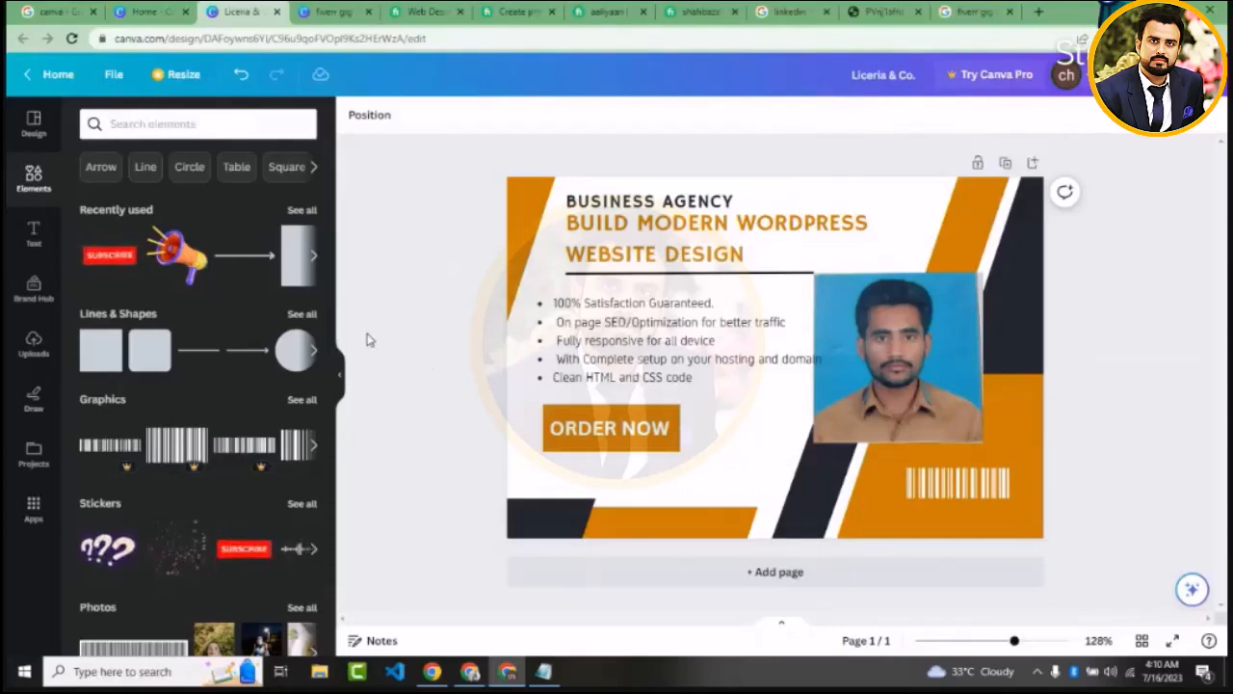
Delete the barcode graphic from the orange area below the photo
{"action": "left_click_drag", "start_coordinate": [380, 133], "coordinate": [964, 393]}
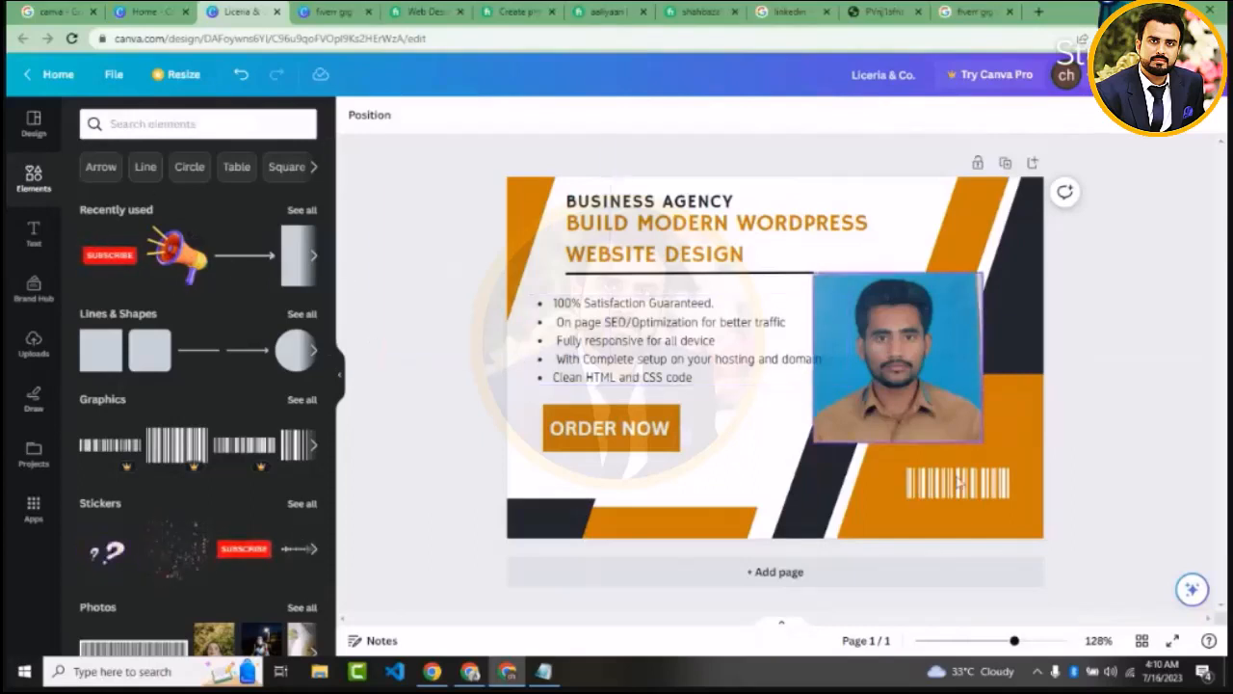
{"action": "left_click", "coordinate": [954, 491]}
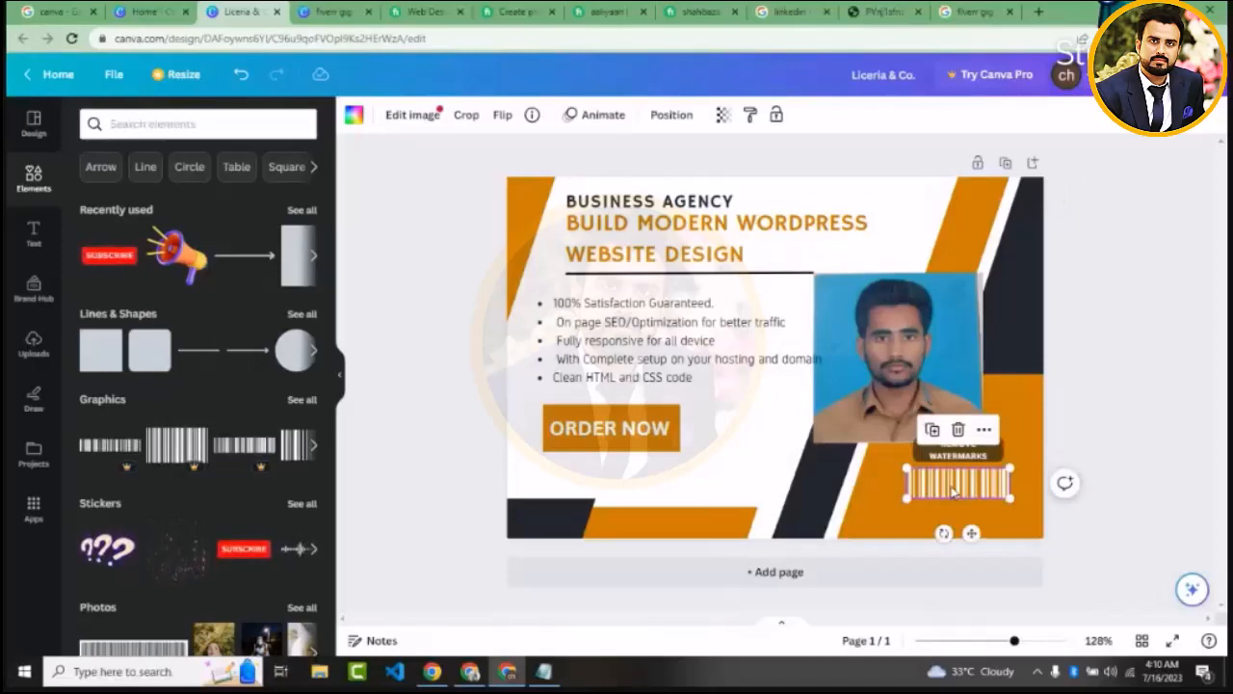
{"action": "key", "text": "Delete"}
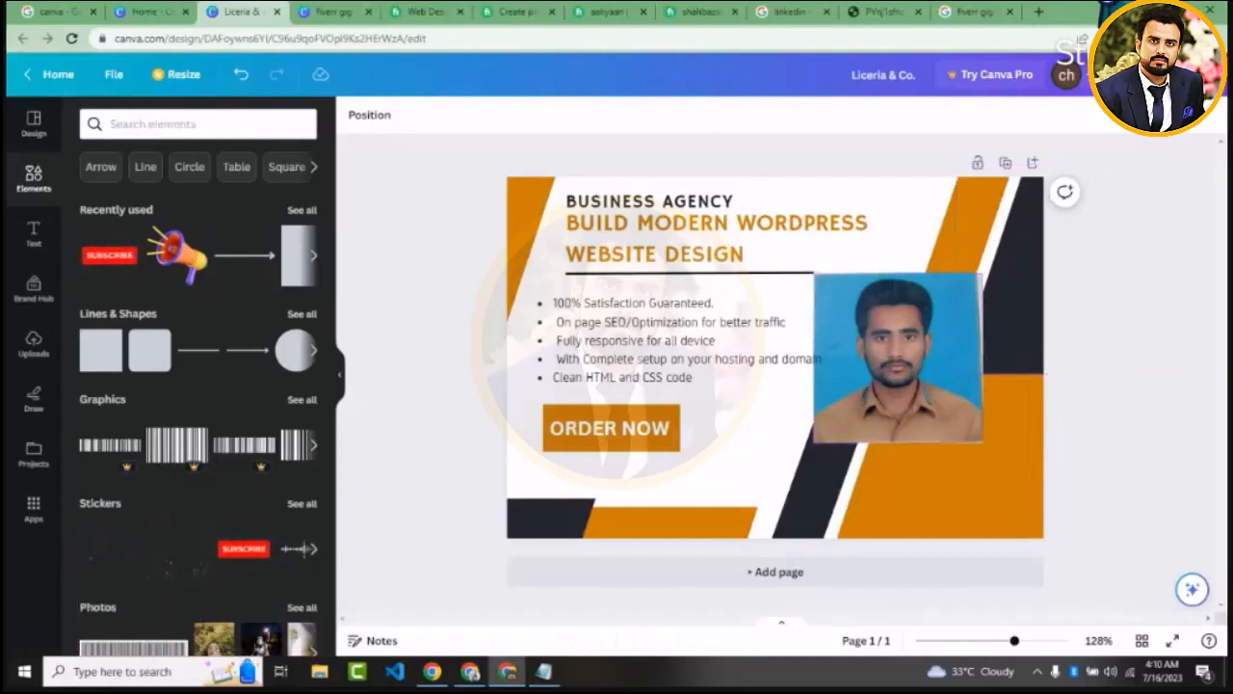
Download the finished design as a JPG file at 550 × 370 px and dismiss the download notices
{"action": "left_click", "coordinate": [1177, 74]}
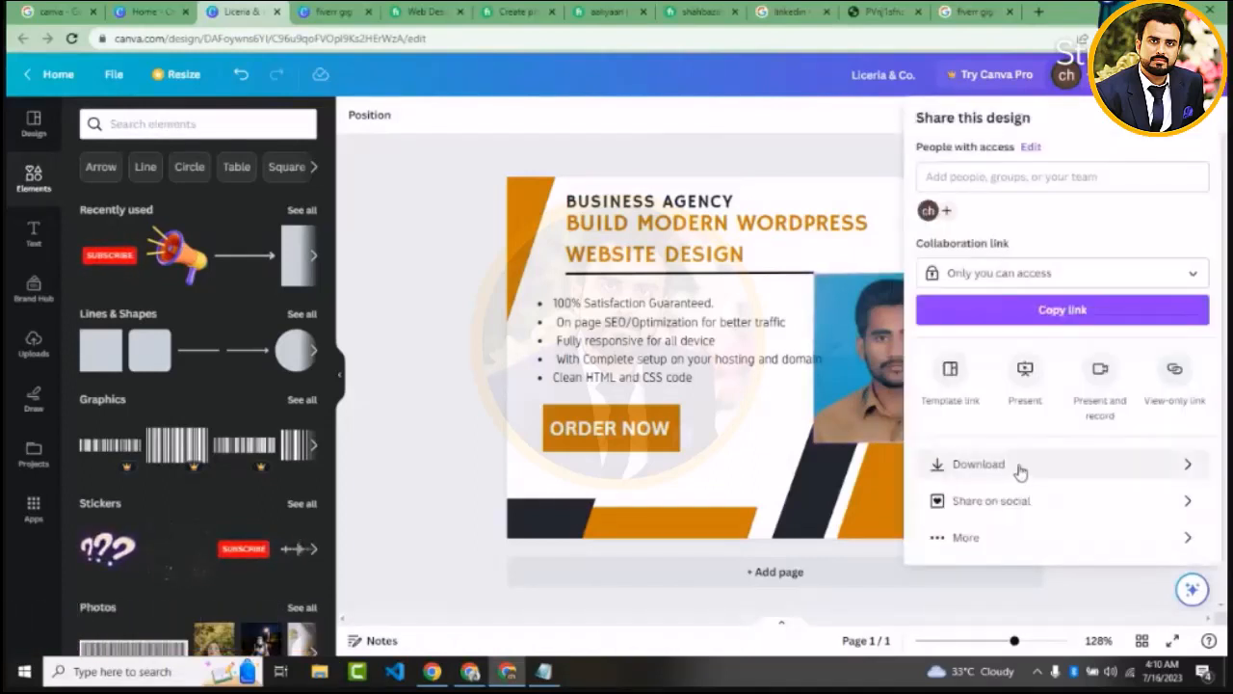
{"action": "left_click", "coordinate": [1020, 468]}
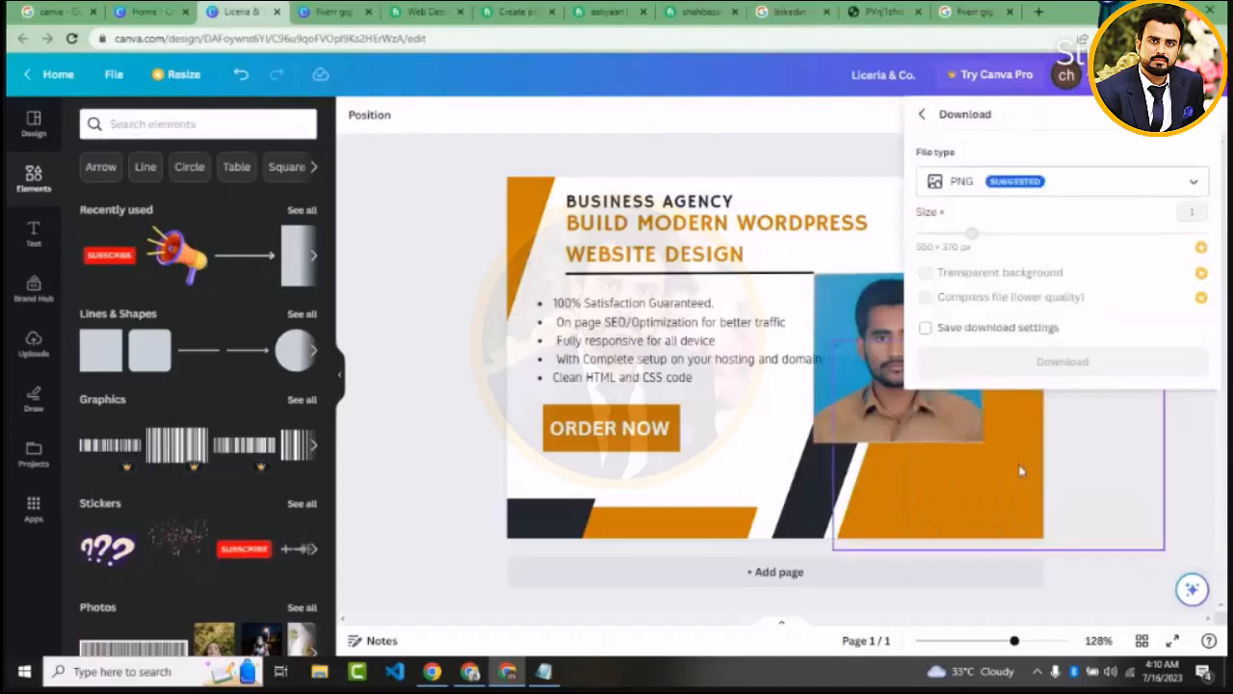
{"action": "left_click", "coordinate": [1003, 189]}
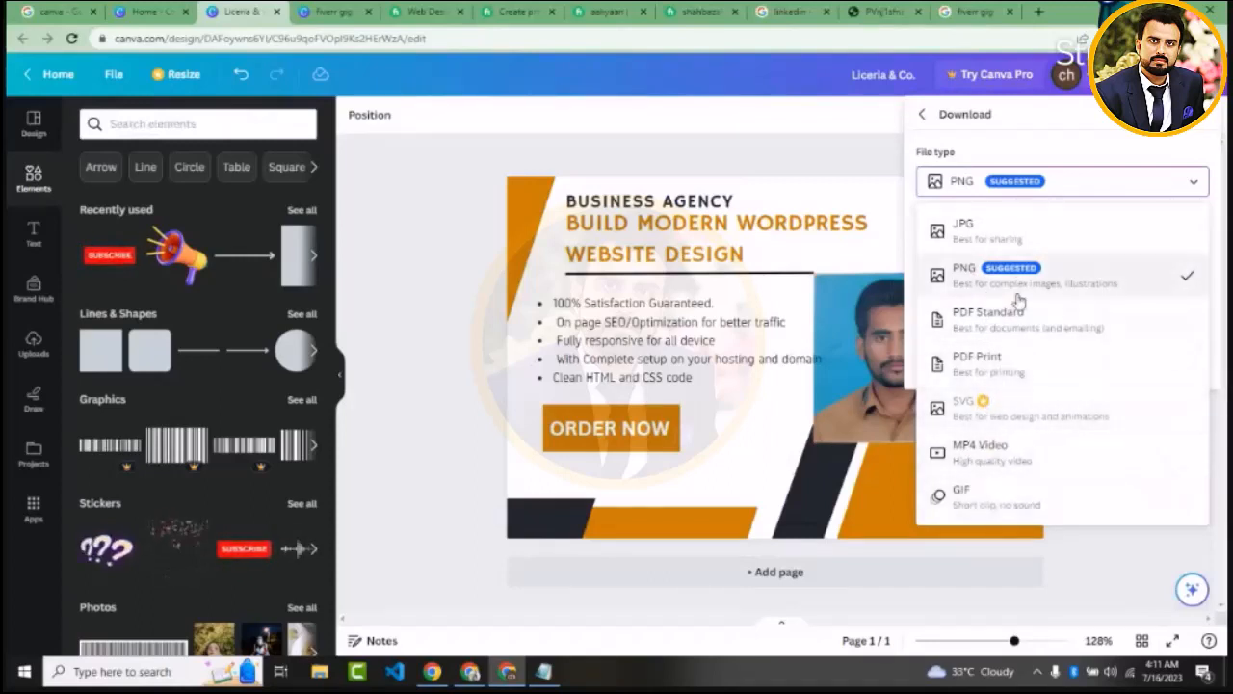
{"action": "left_click", "coordinate": [1012, 249]}
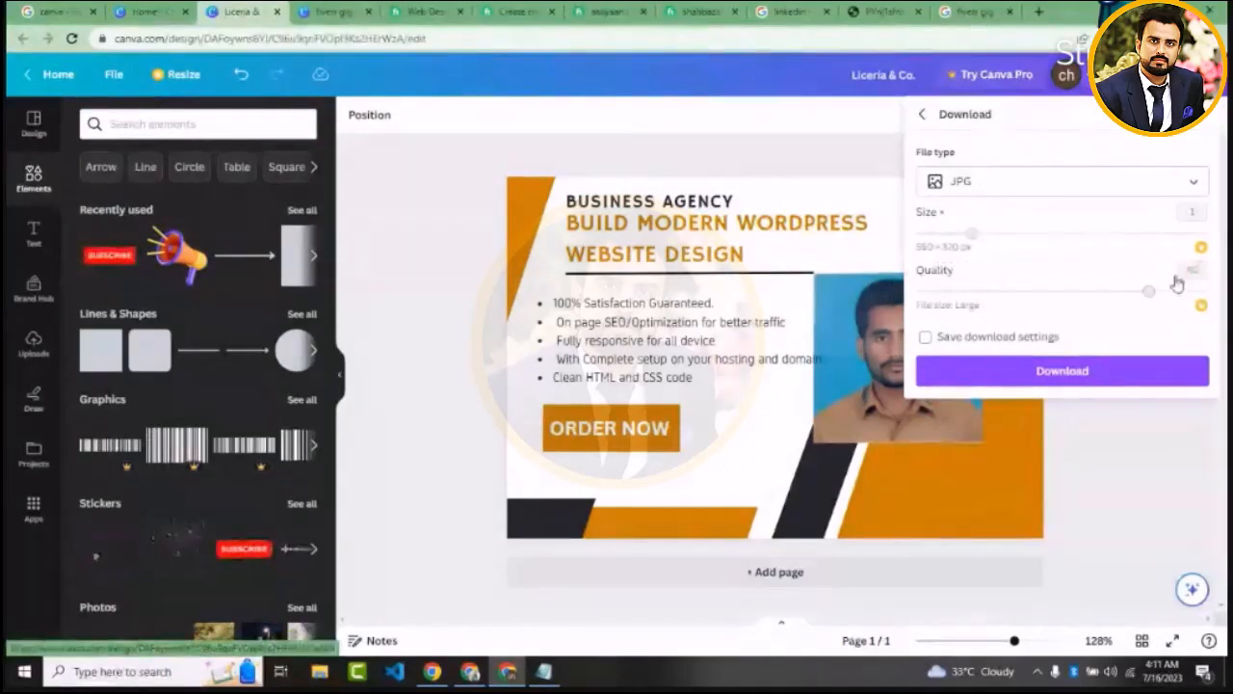
{"action": "left_click", "coordinate": [1098, 372]}
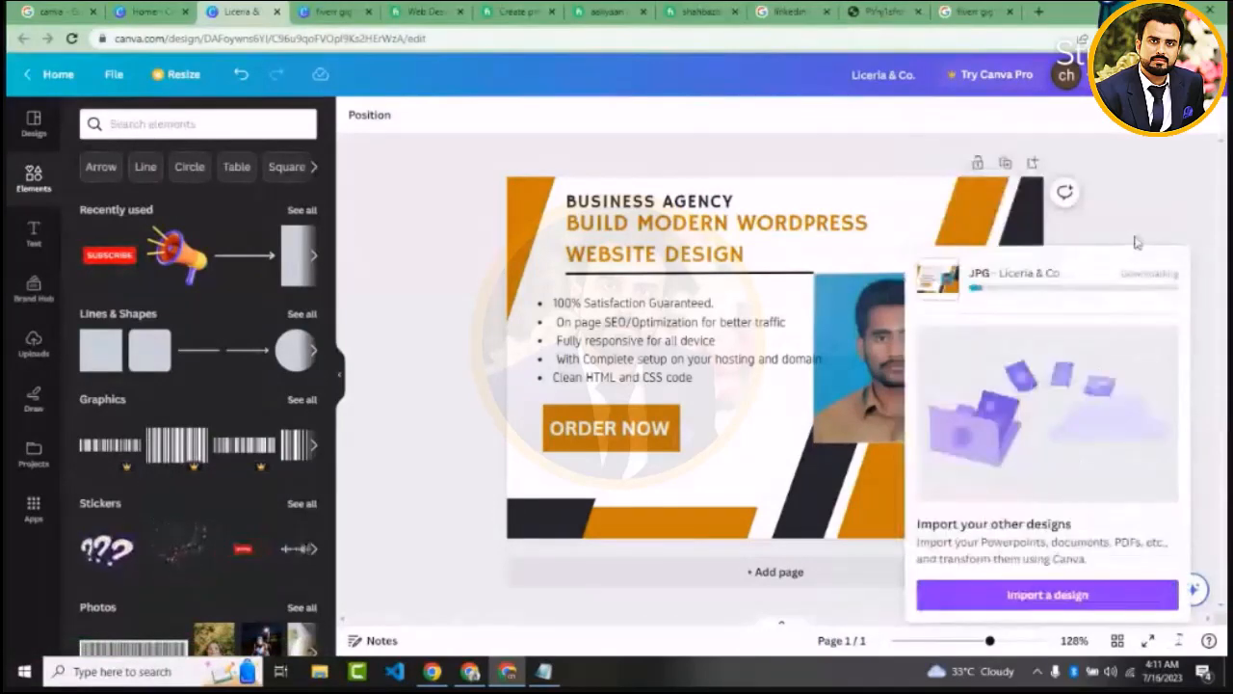
{"action": "left_click_drag", "start_coordinate": [1164, 339], "coordinate": [815, 562]}
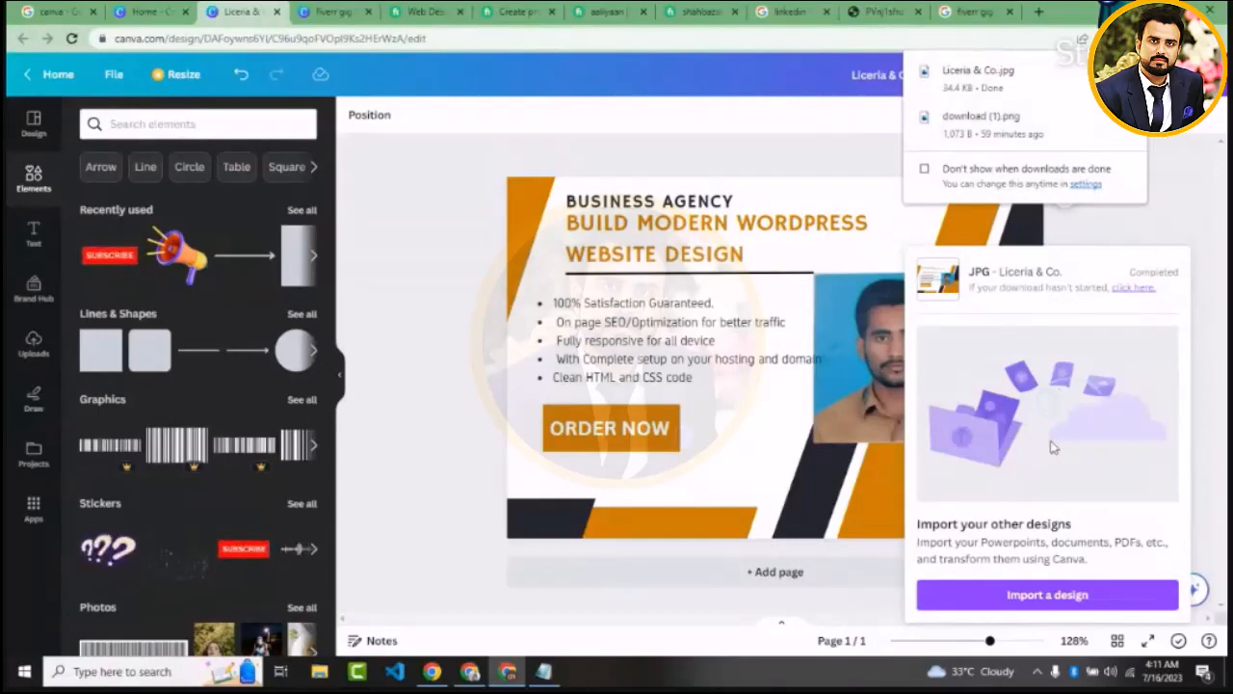
{"action": "left_click", "coordinate": [1168, 218]}
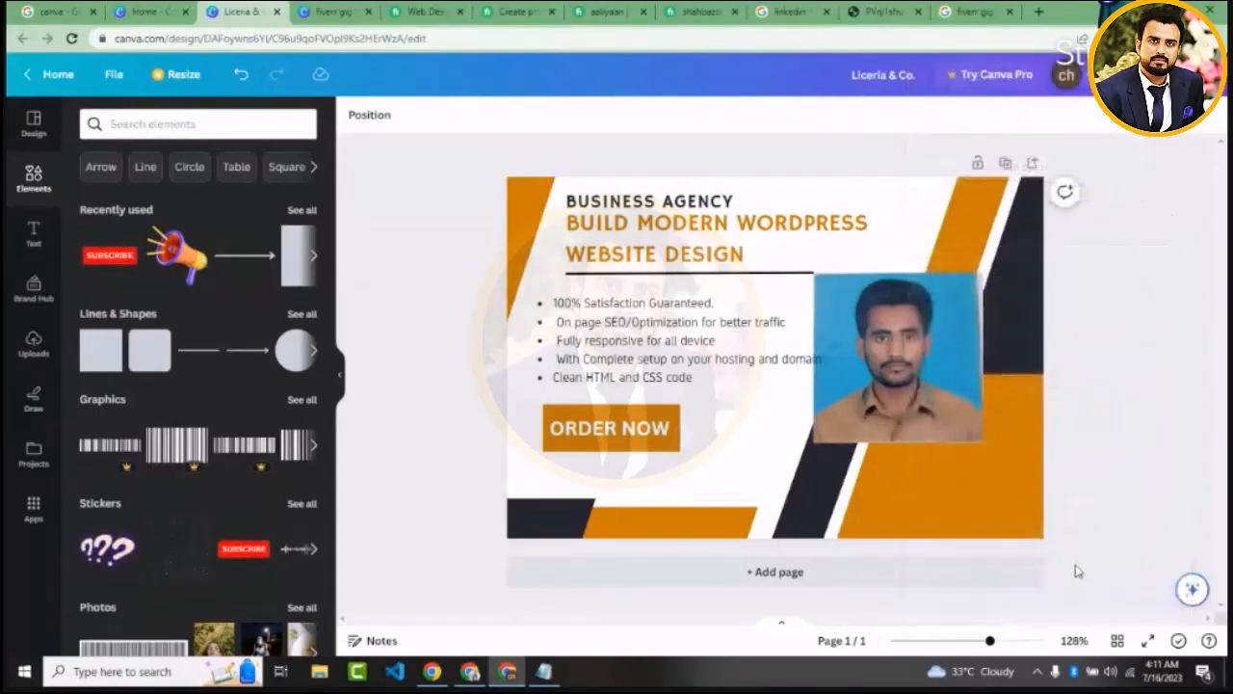
Switch to File Explorer and open the downloaded "Liceria & Co." image from the Downloads folder
{"action": "left_click", "coordinate": [322, 675]}
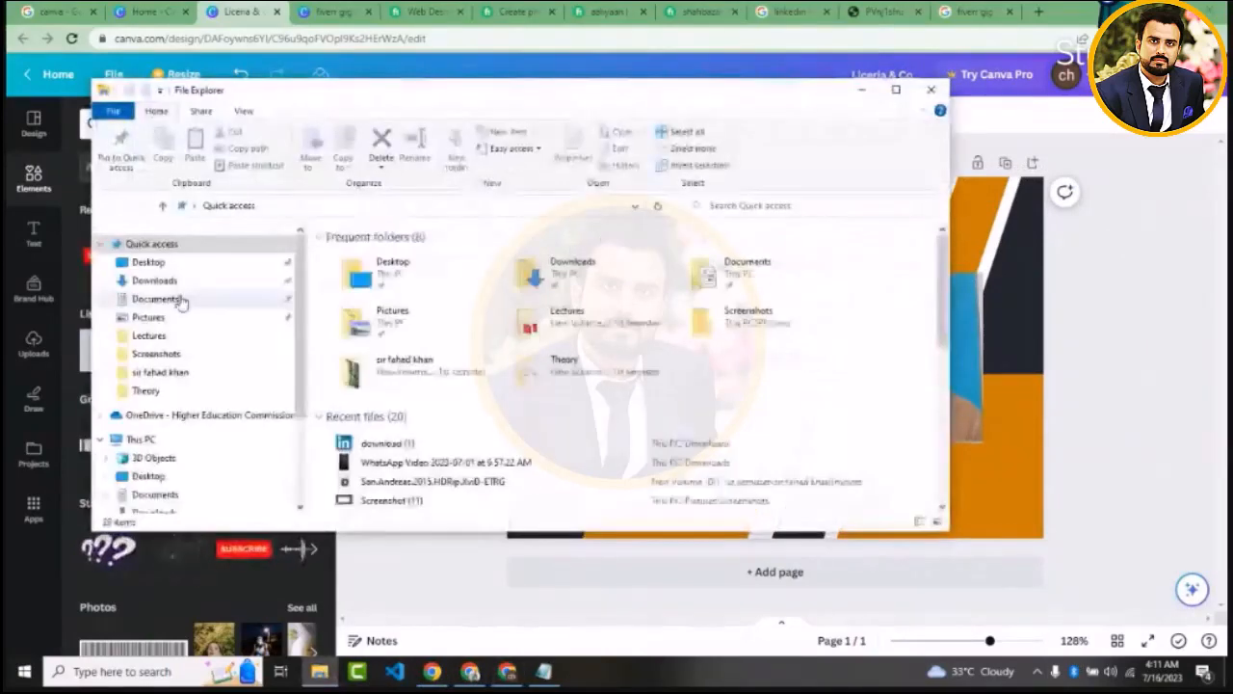
{"action": "left_click", "coordinate": [179, 281]}
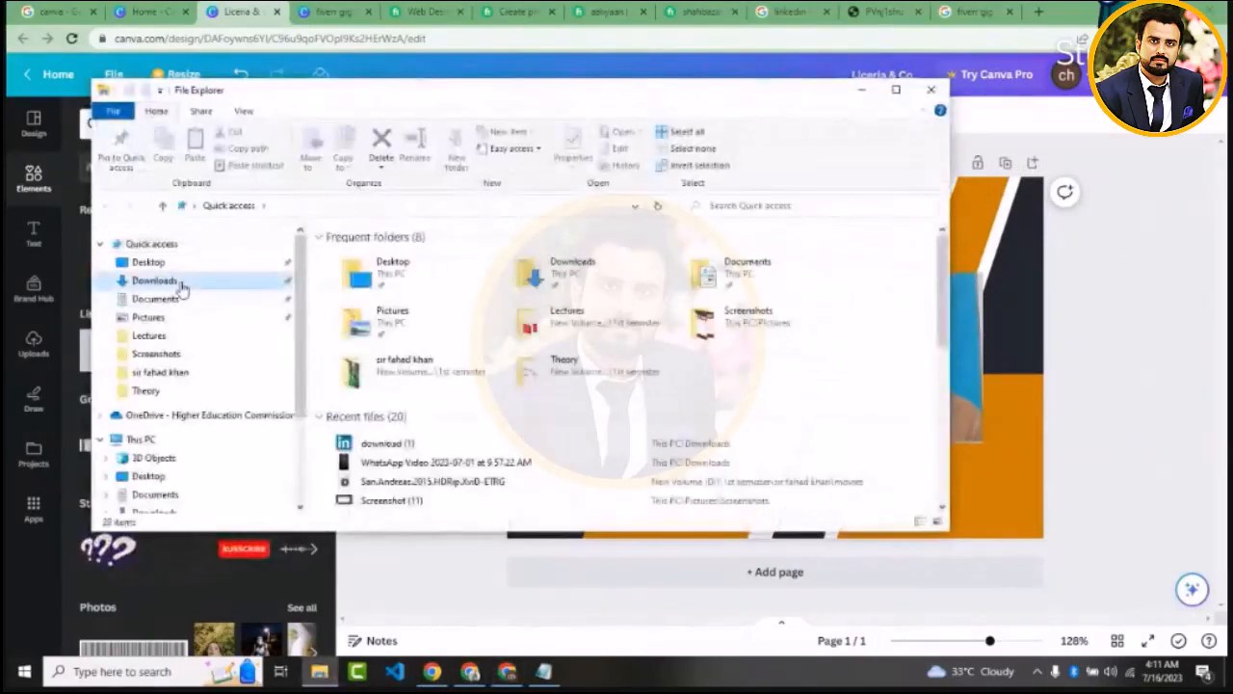
{"action": "left_click", "coordinate": [350, 295]}
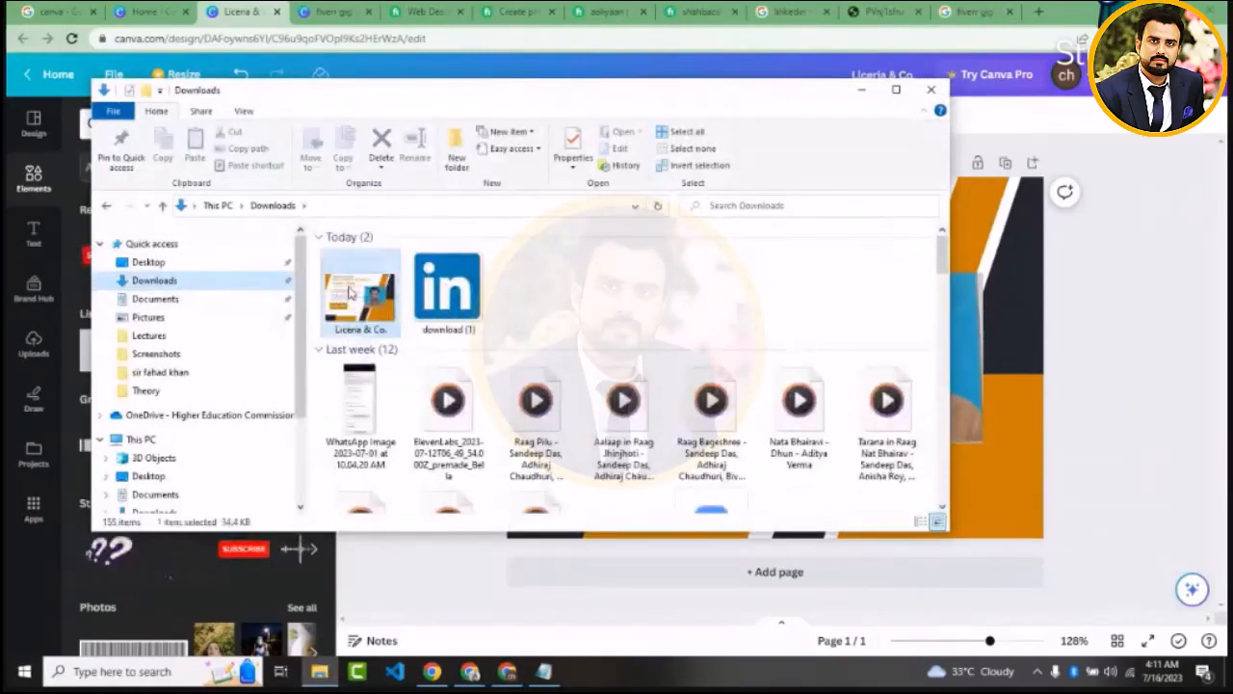
{"action": "double_click", "coordinate": [350, 295]}
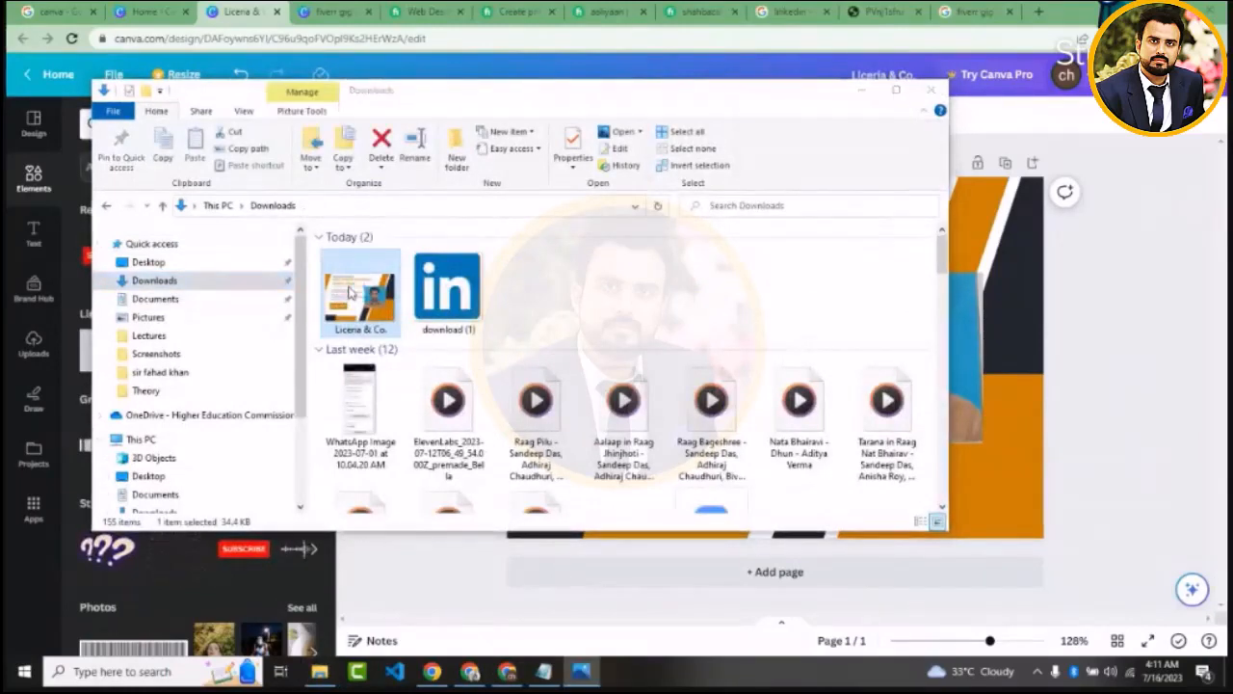
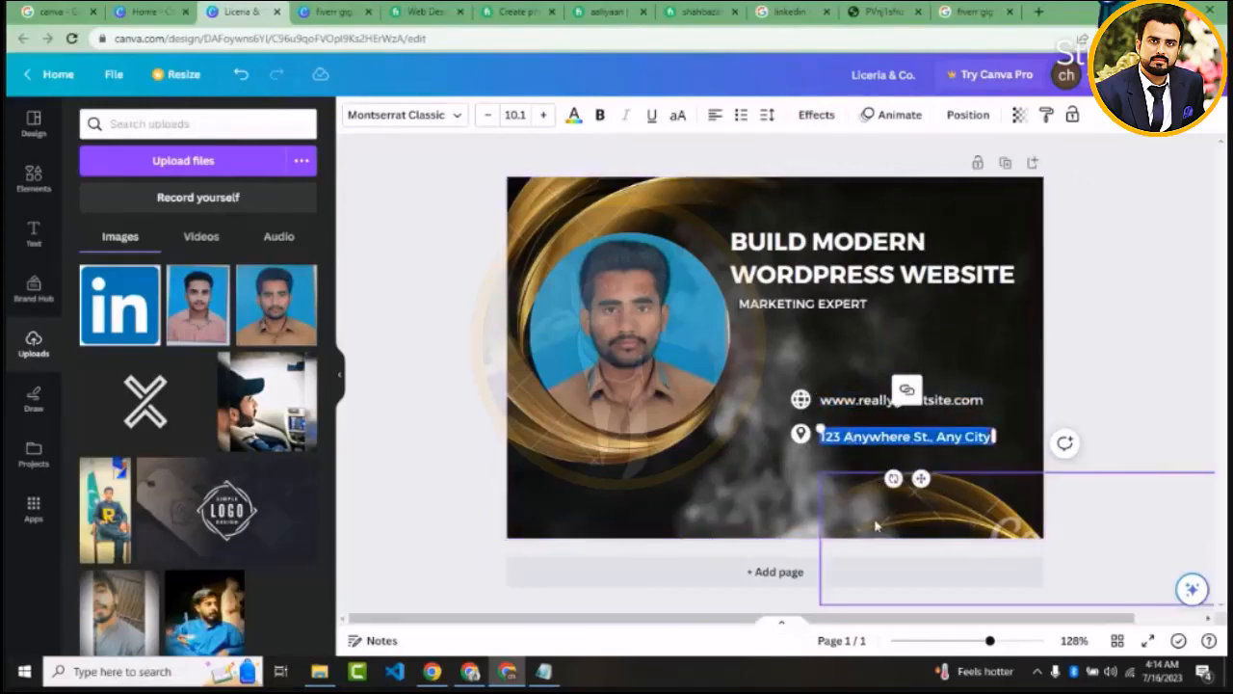
Try to download the design as a JPG at 550 × 370 px and close the download options
{"action": "left_click", "coordinate": [1008, 525]}
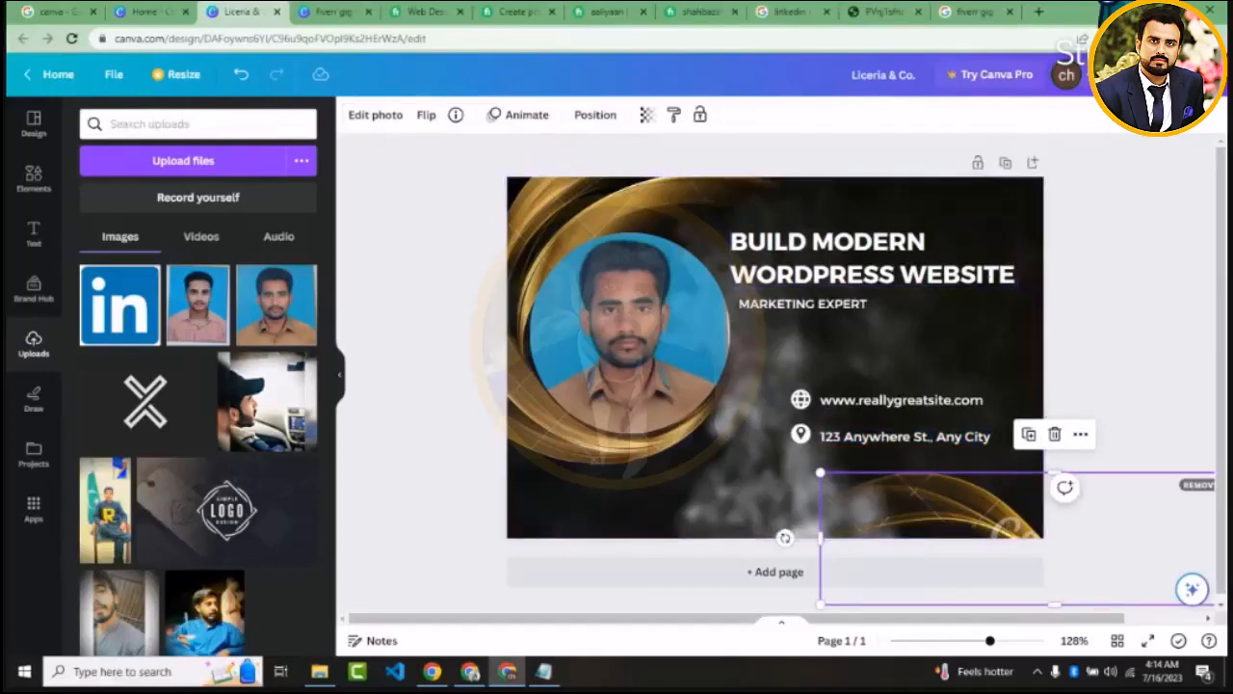
{"action": "left_click", "coordinate": [1177, 76]}
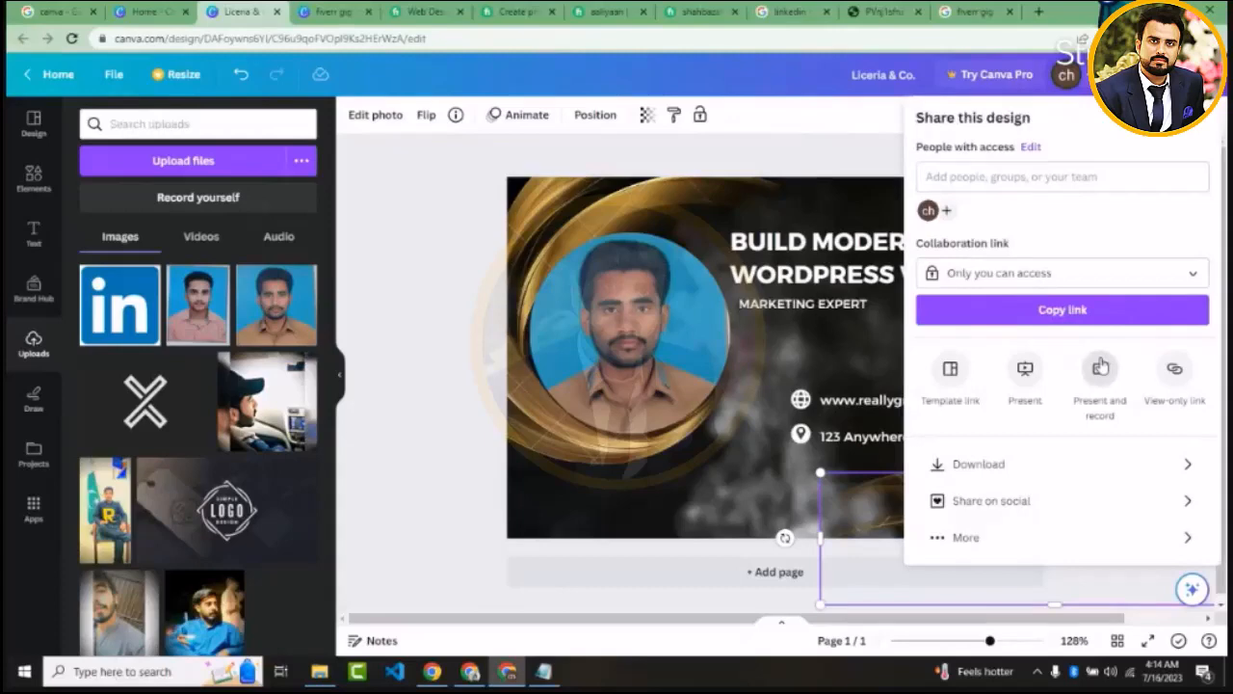
{"action": "left_click", "coordinate": [1008, 468]}
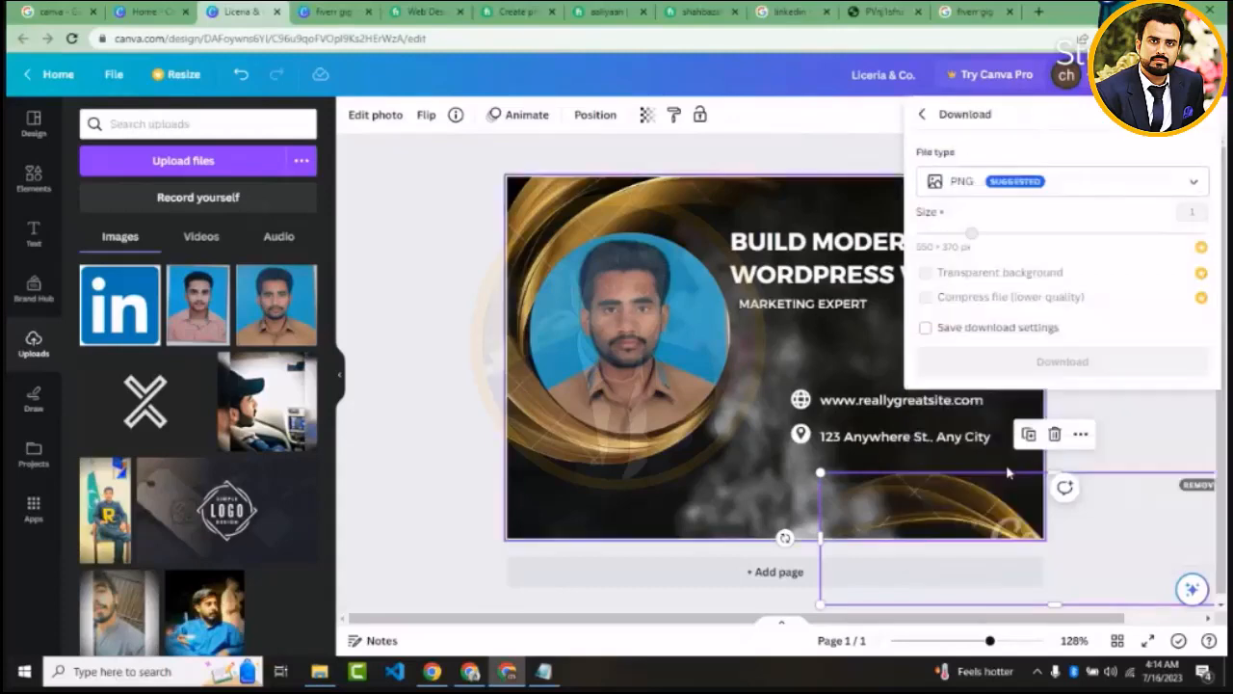
{"action": "left_click", "coordinate": [1010, 187]}
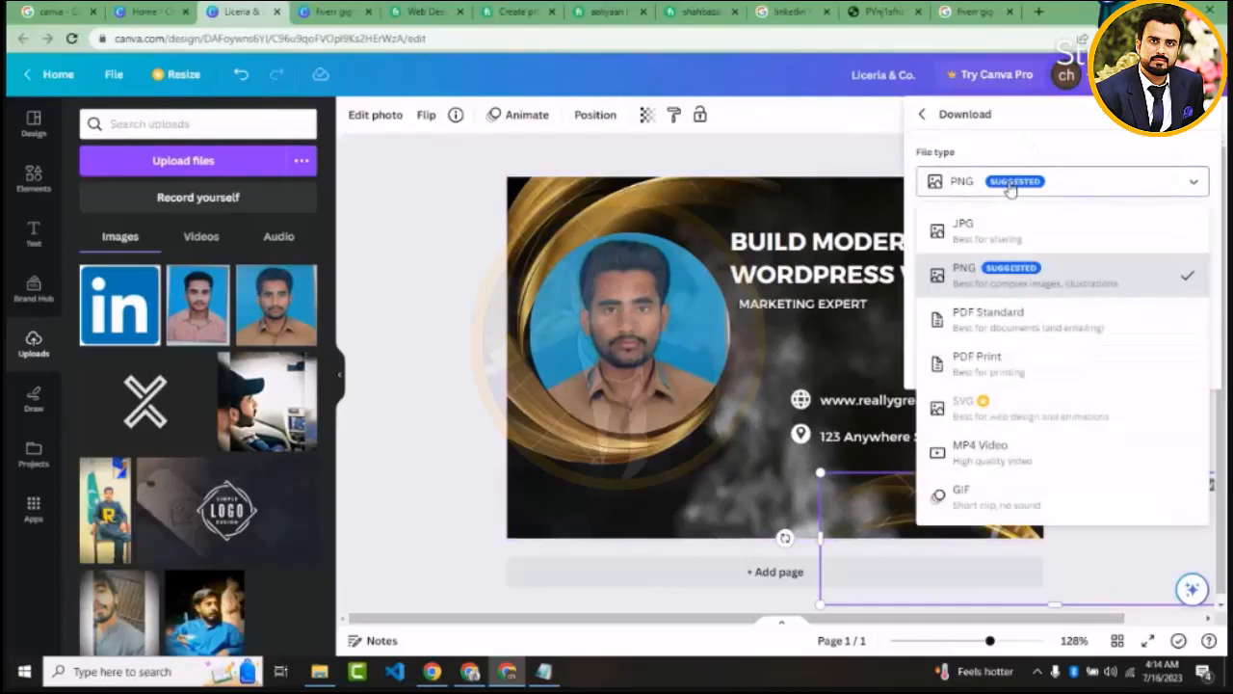
{"action": "left_click", "coordinate": [996, 233]}
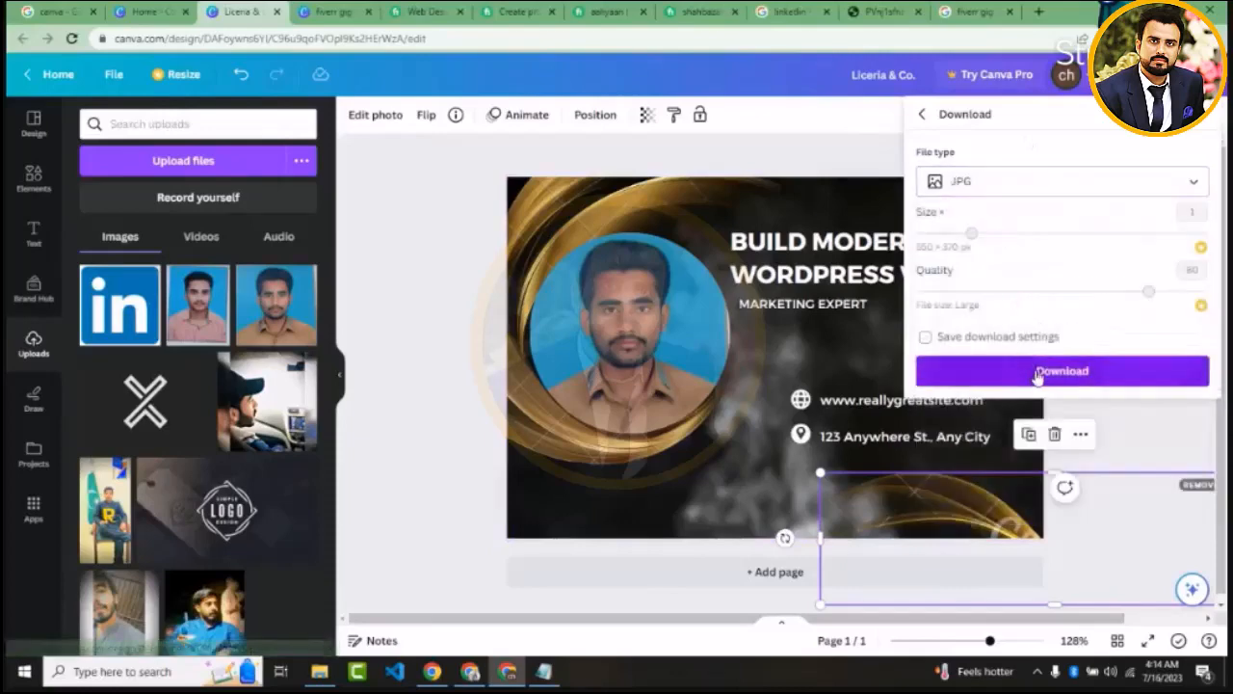
{"action": "left_click", "coordinate": [1038, 374]}
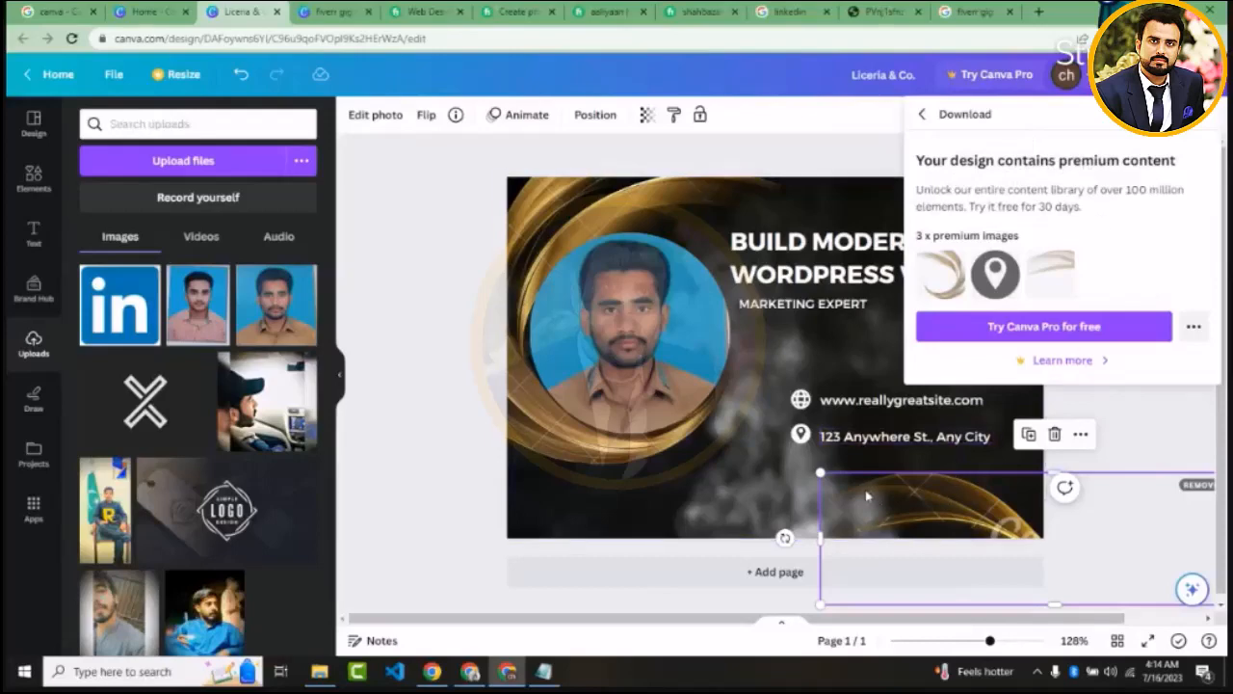
{"action": "left_click", "coordinate": [1130, 433]}
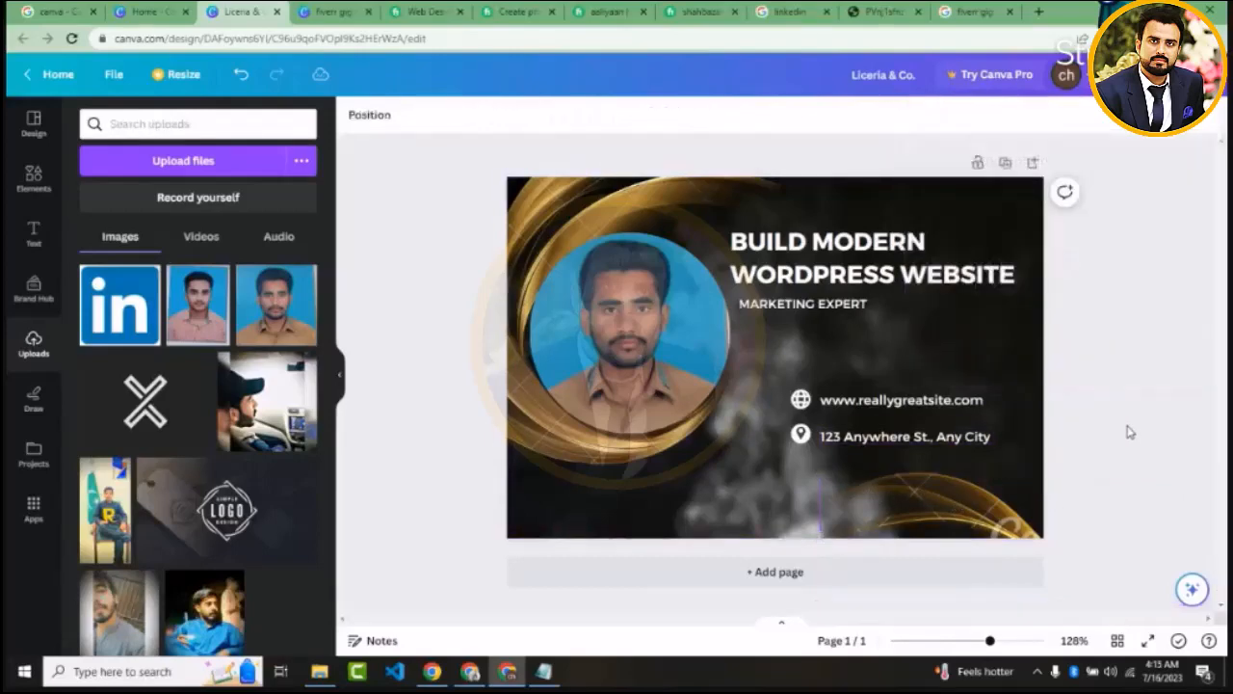
Delete the gold swirl from the lower-right corner of the design and retry the JPG download
{"action": "left_click", "coordinate": [1036, 521]}
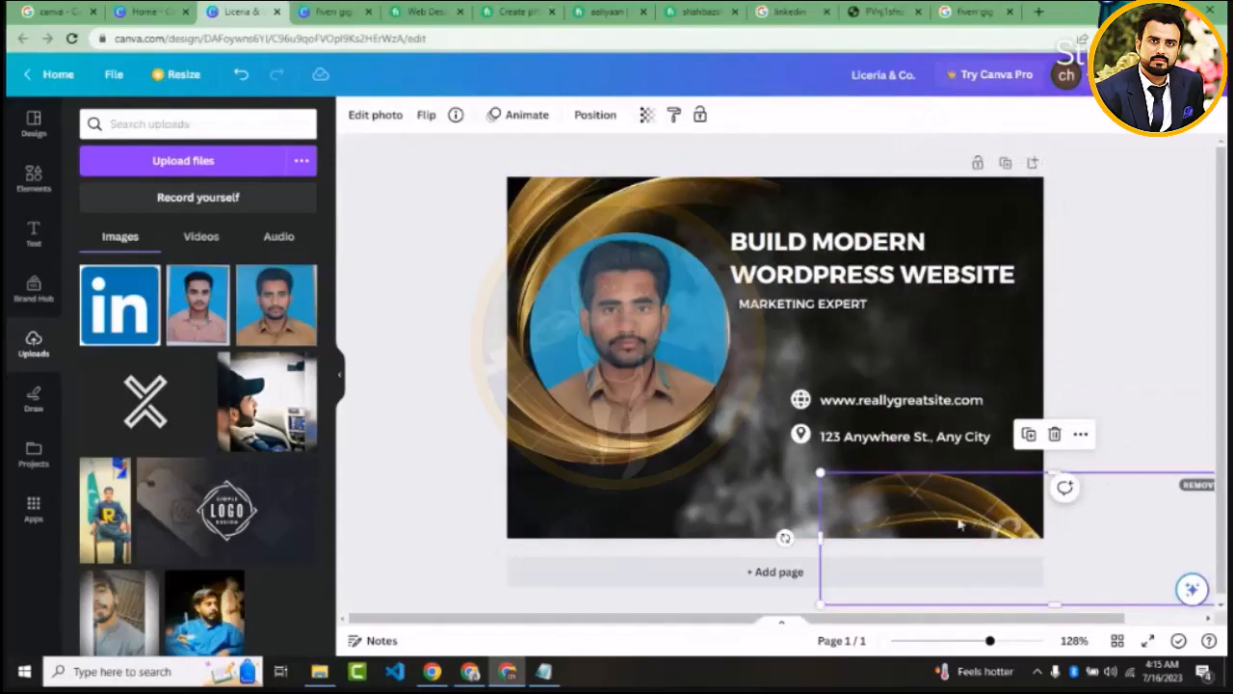
{"action": "left_click", "coordinate": [1053, 433]}
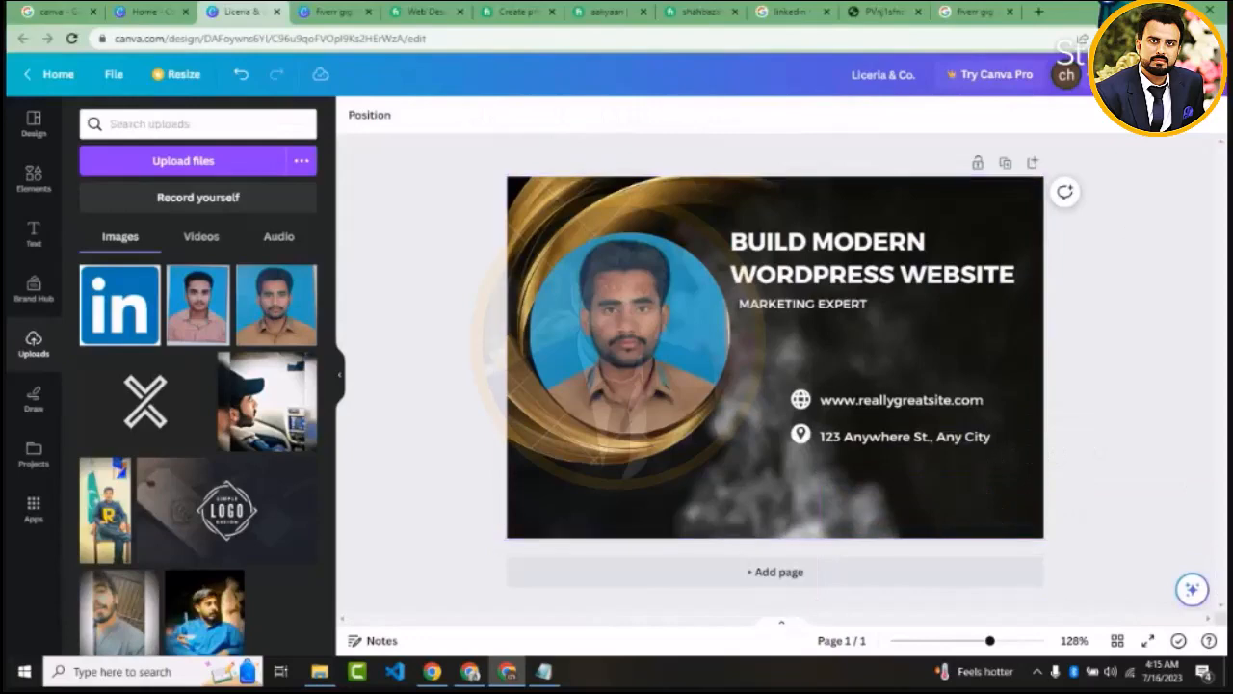
{"action": "left_click", "coordinate": [1172, 75]}
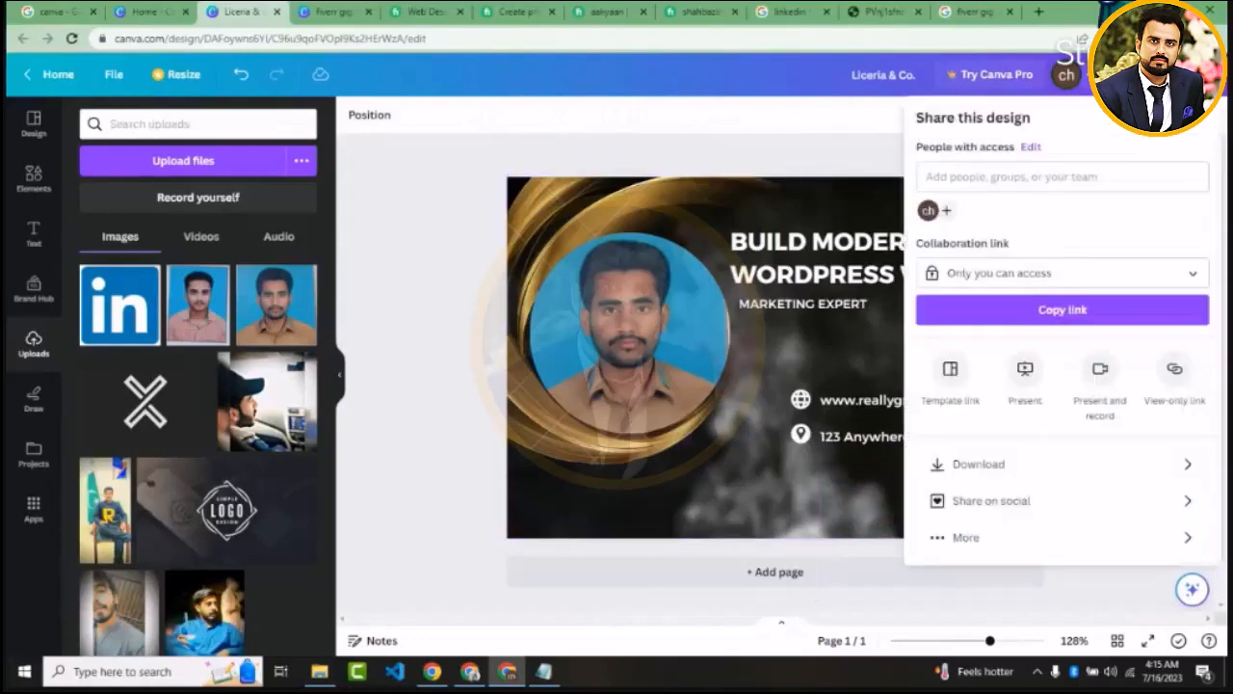
{"action": "left_click", "coordinate": [1012, 464]}
{"action": "left_click", "coordinate": [1029, 186]}
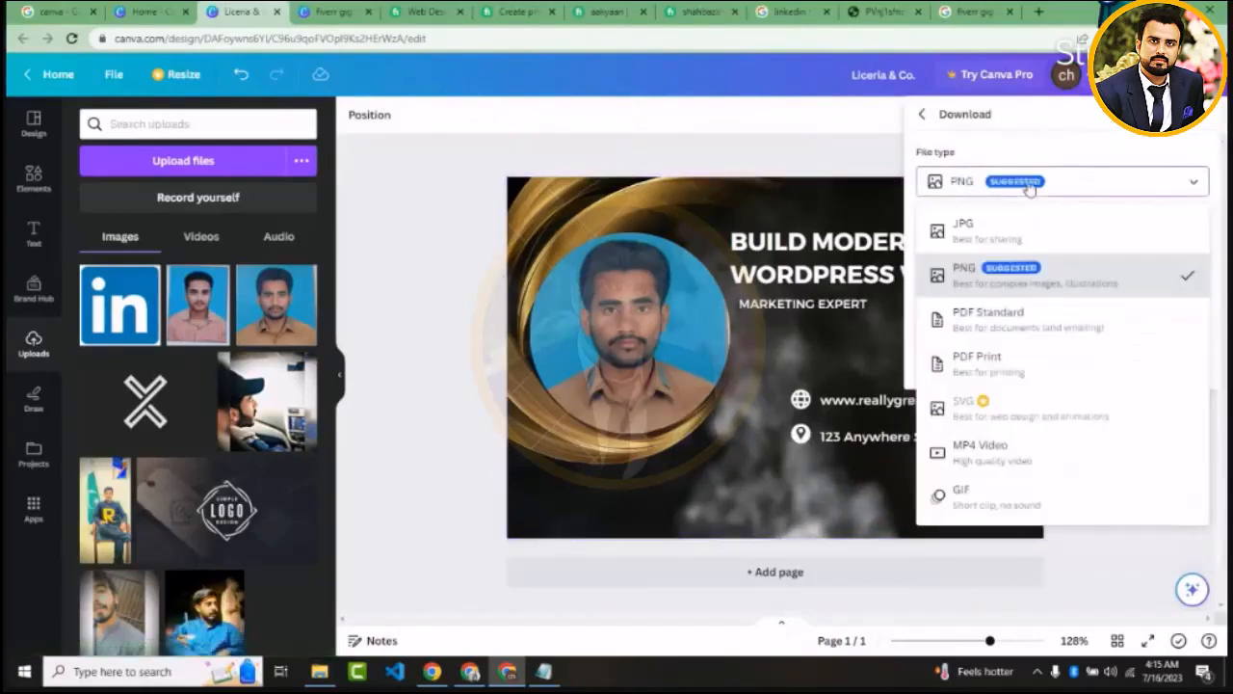
{"action": "left_click", "coordinate": [1005, 229]}
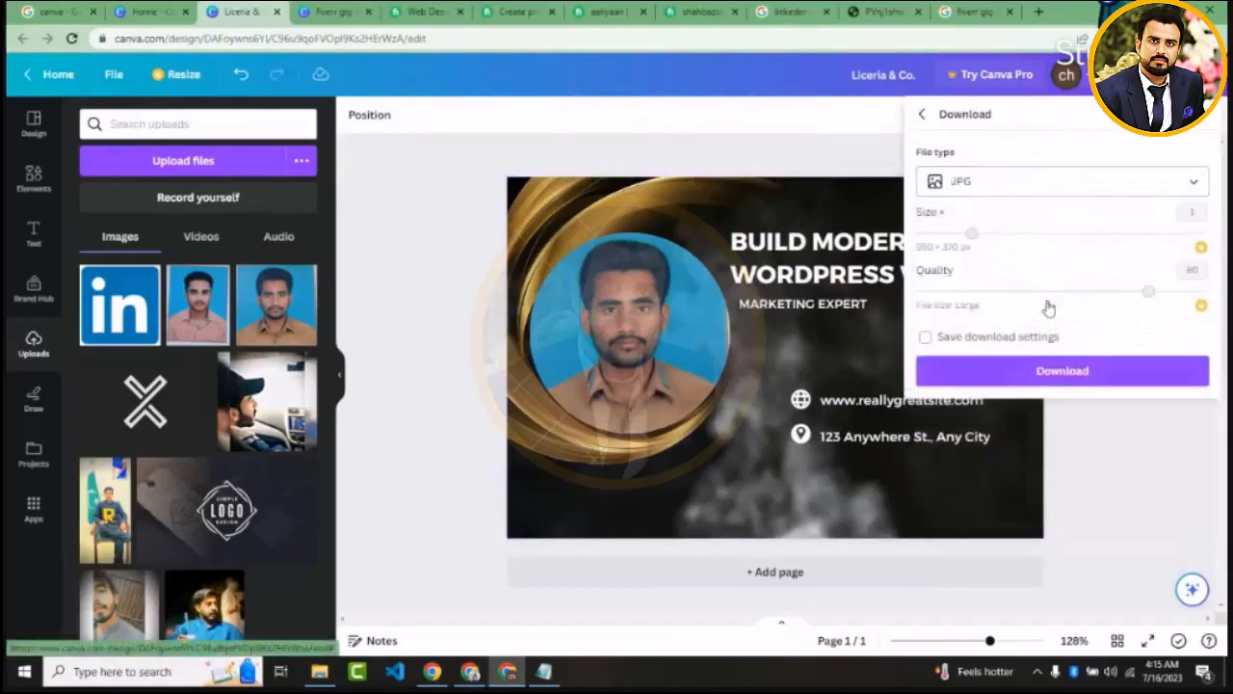
{"action": "left_click", "coordinate": [1037, 368]}
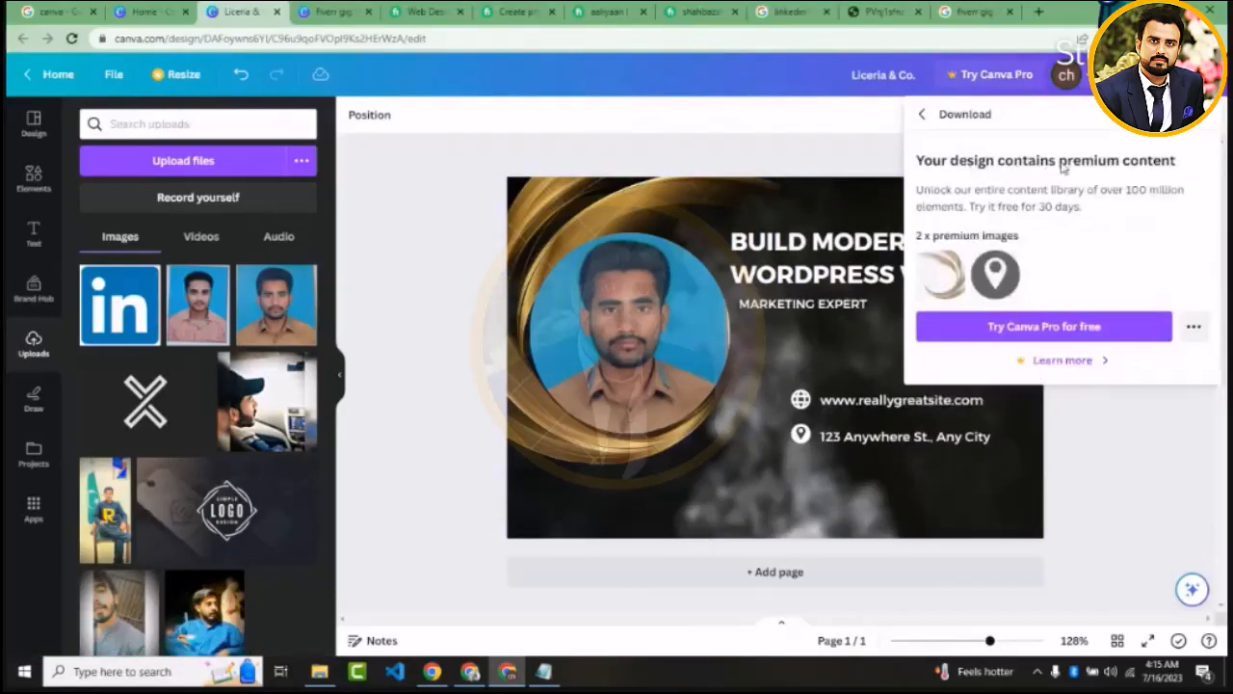
Delete the large gold swirl behind the circular photo and try the JPG download once more
{"action": "left_click", "coordinate": [586, 193]}
{"action": "left_click_drag", "start_coordinate": [586, 193], "coordinate": [900, 319]}
{"action": "key", "text": "Delete"}
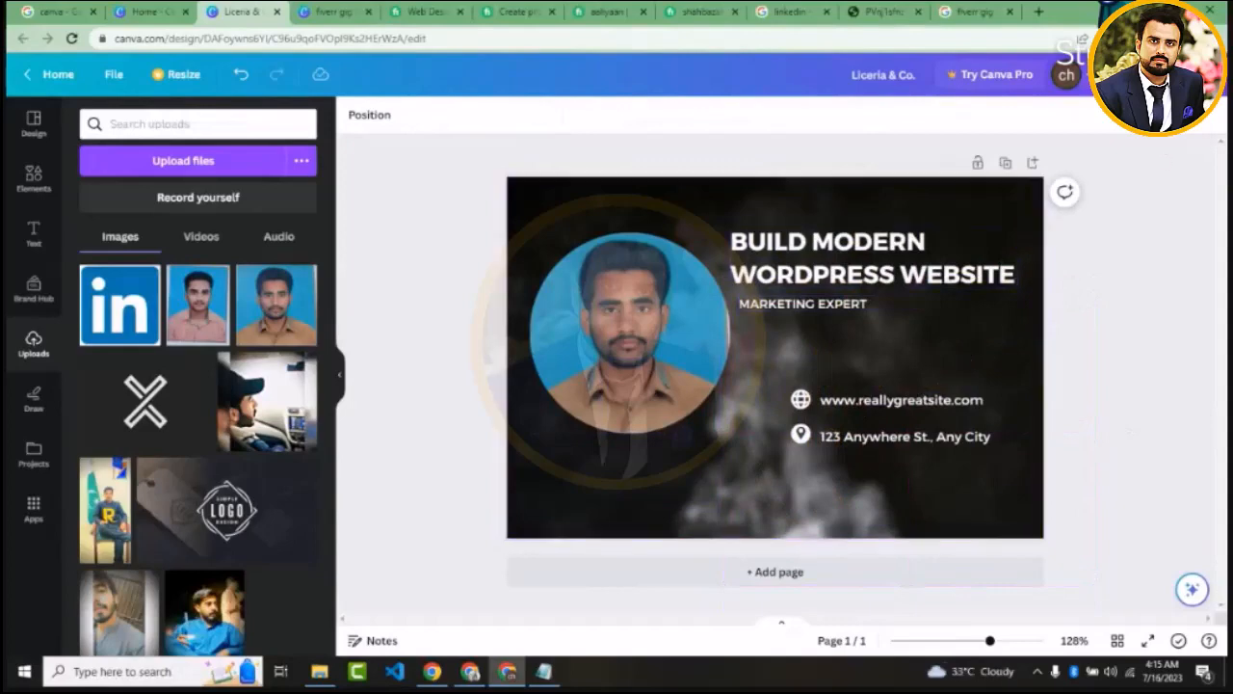
{"action": "left_click", "coordinate": [1151, 74]}
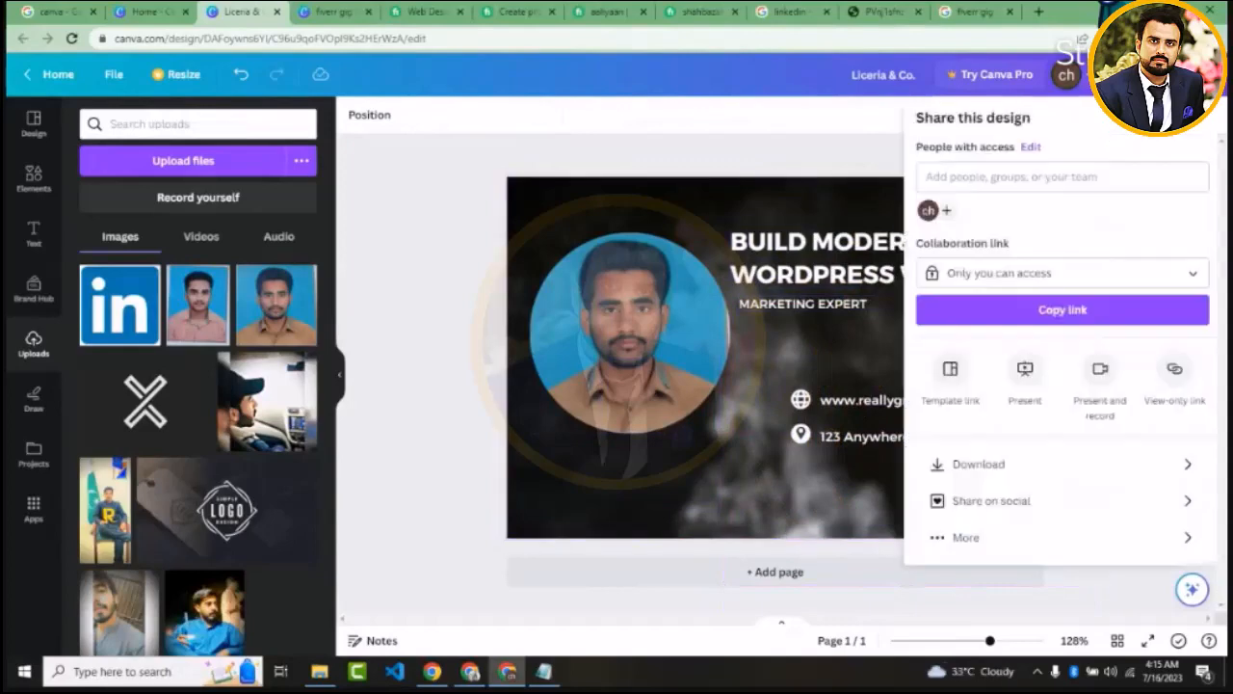
{"action": "left_click", "coordinate": [980, 463]}
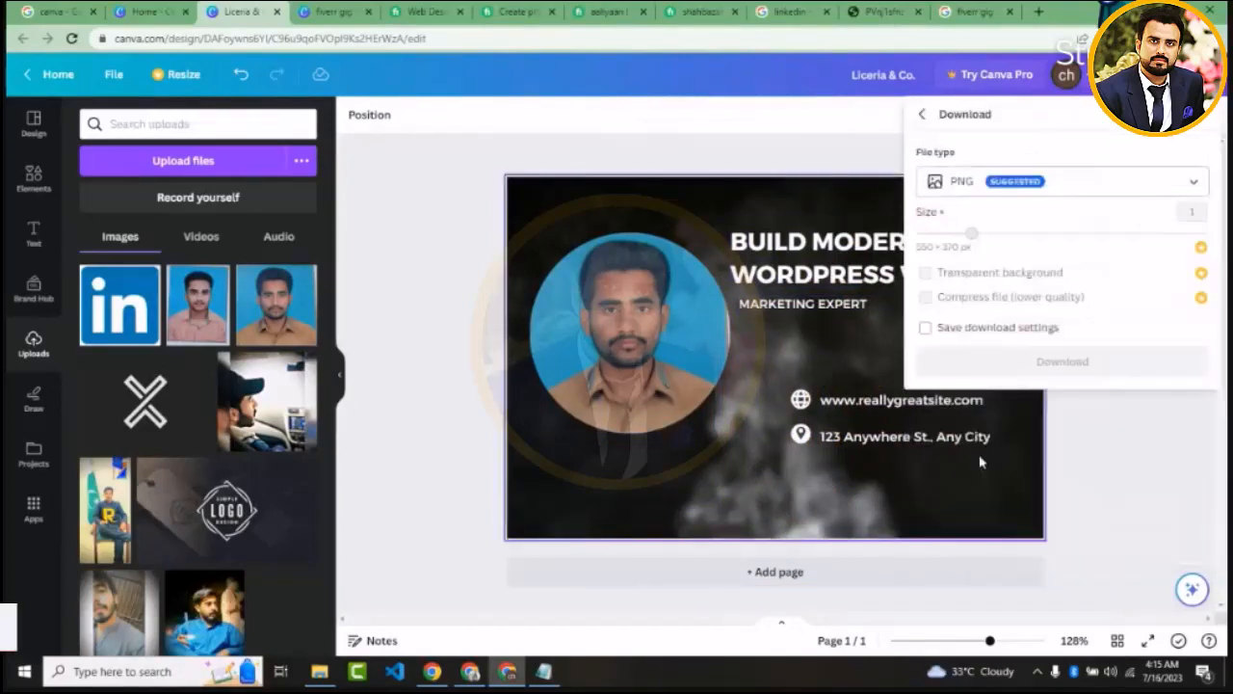
{"action": "left_click", "coordinate": [1011, 185]}
{"action": "left_click", "coordinate": [1002, 230]}
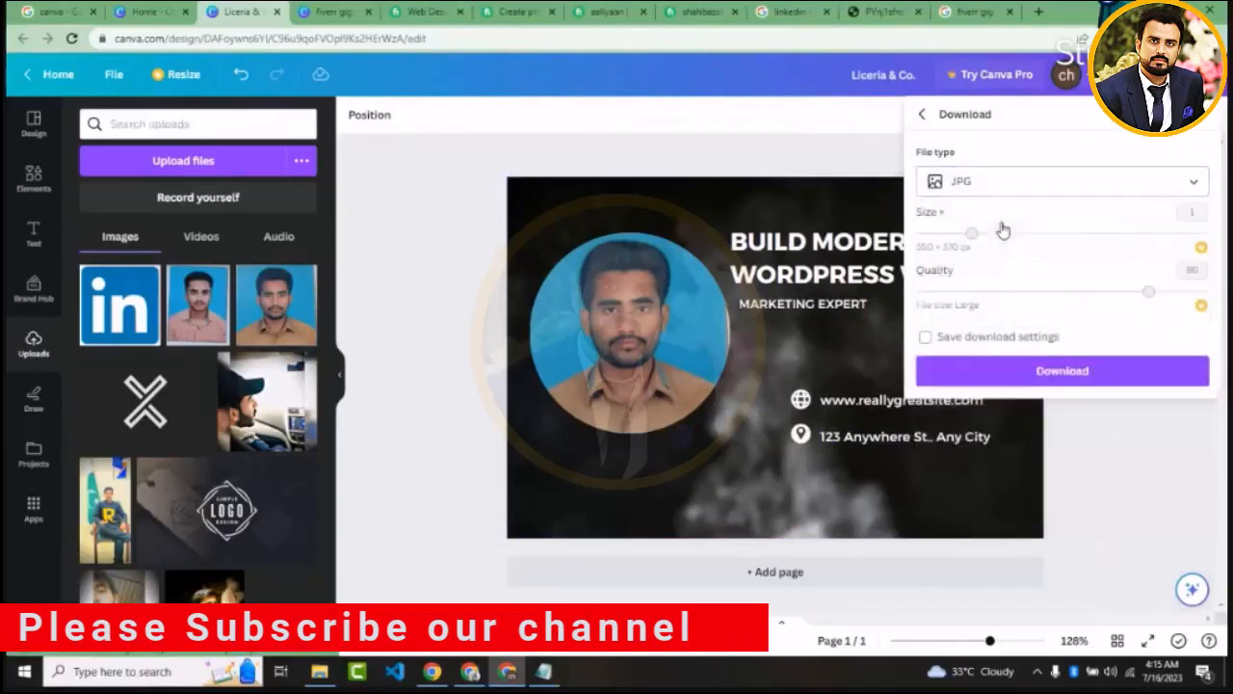
{"action": "left_click", "coordinate": [1017, 370]}
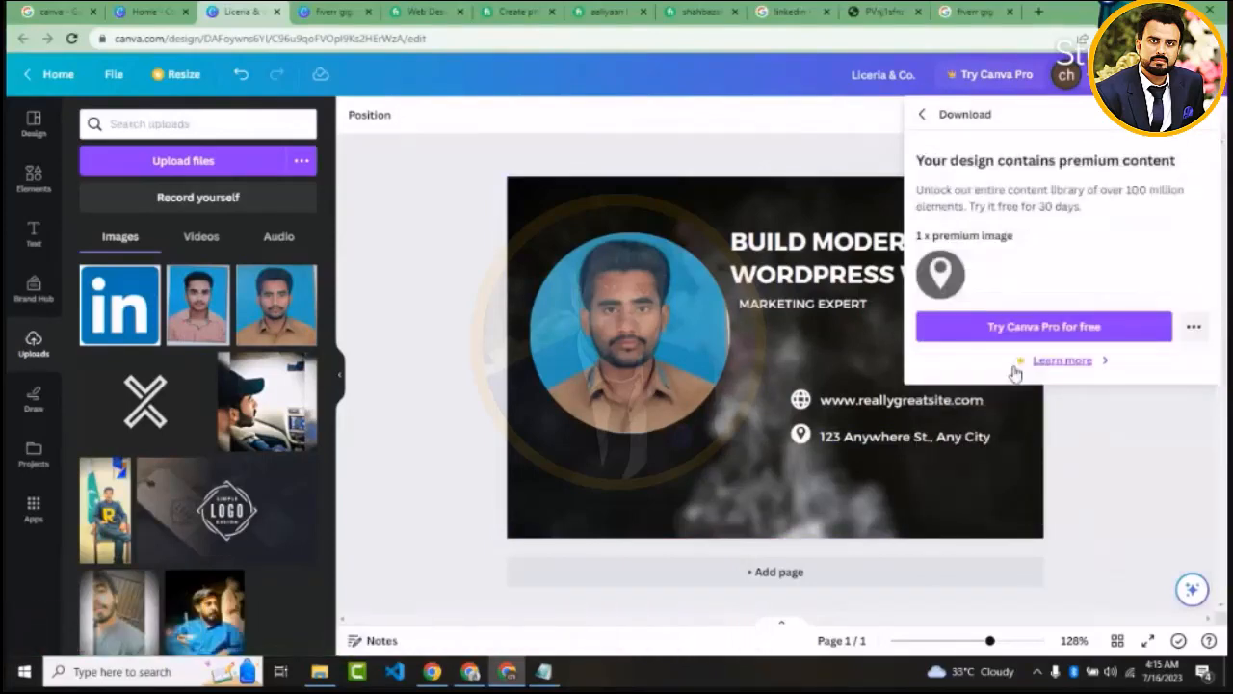
Move the circular photo slightly down and to the left on the smoky background
{"action": "left_click", "coordinate": [729, 515]}
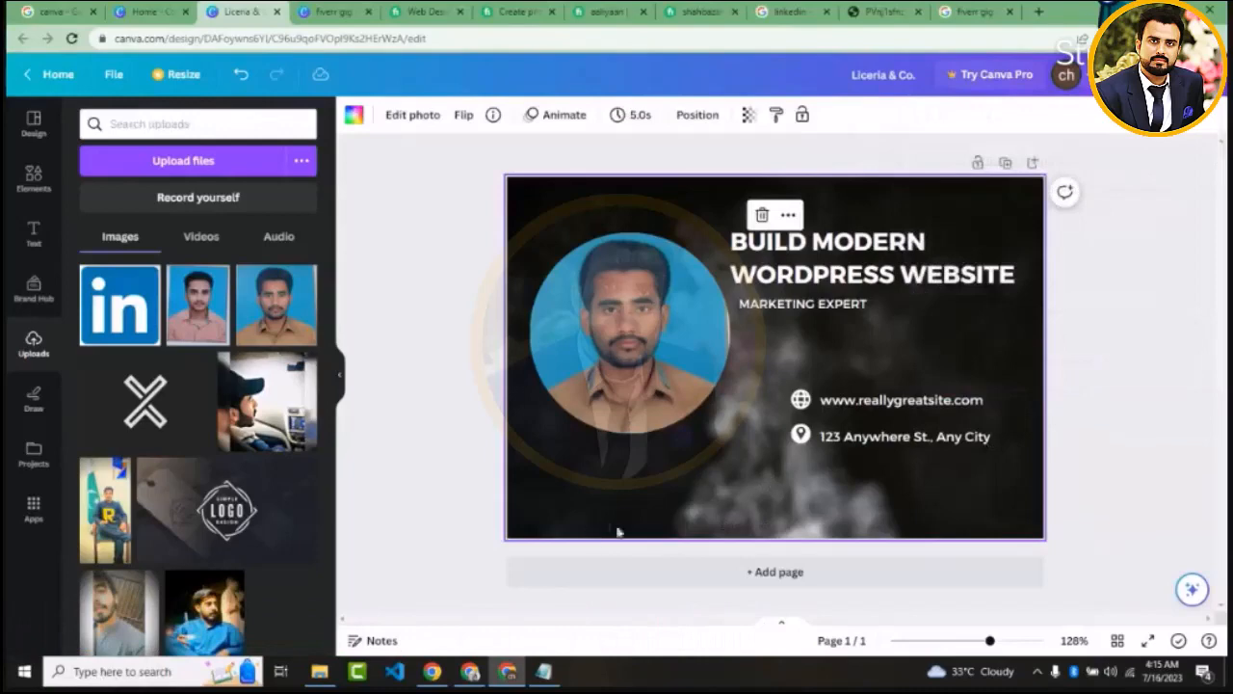
{"action": "left_click", "coordinate": [626, 320]}
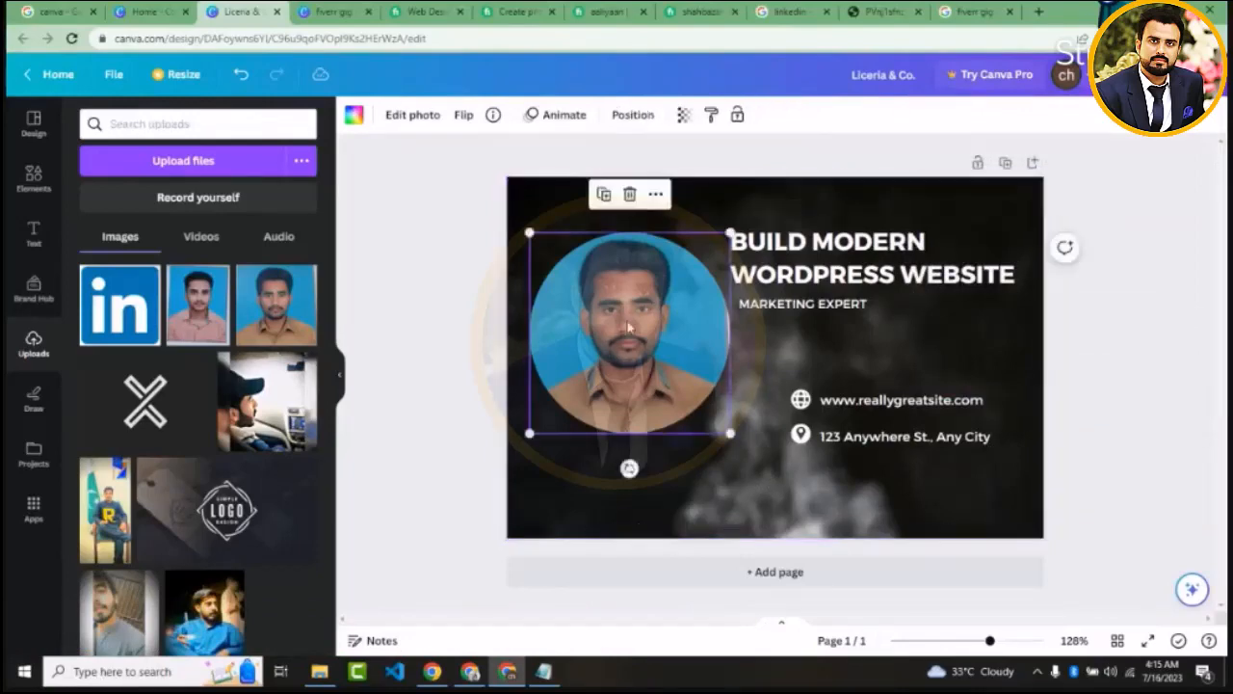
{"action": "left_click_drag", "start_coordinate": [627, 321], "coordinate": [616, 367]}
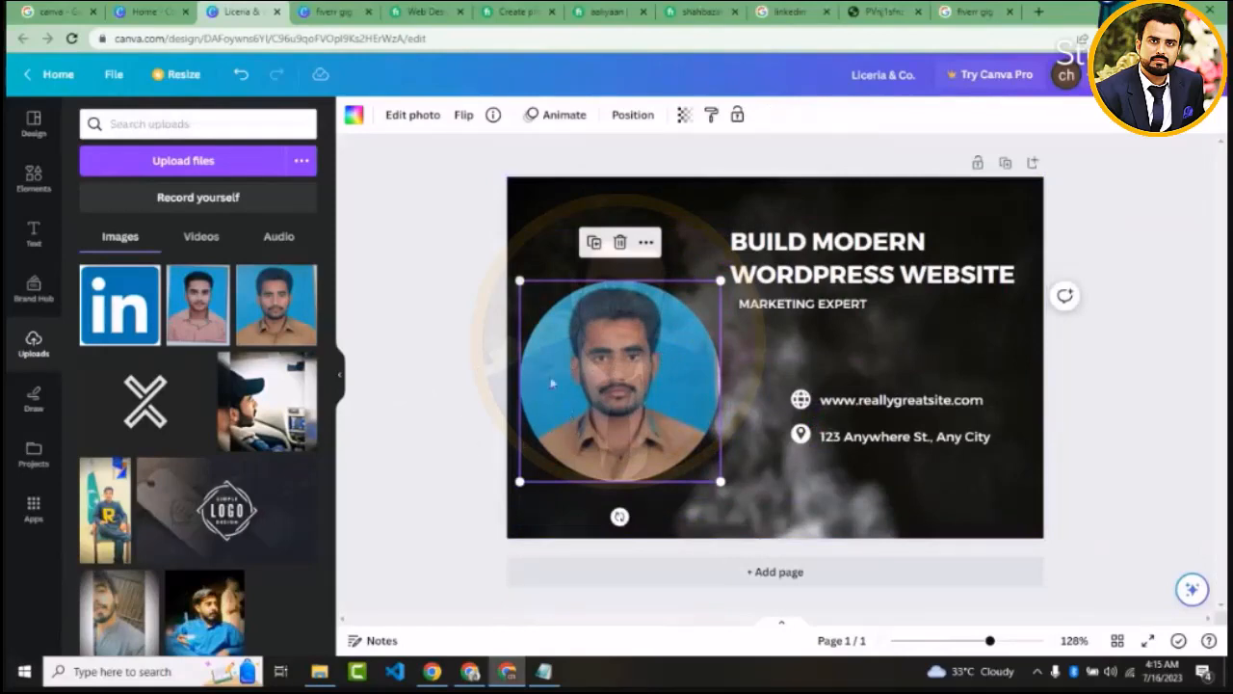
Delete the smoky background image and set the page background to solid black
{"action": "left_click", "coordinate": [531, 245]}
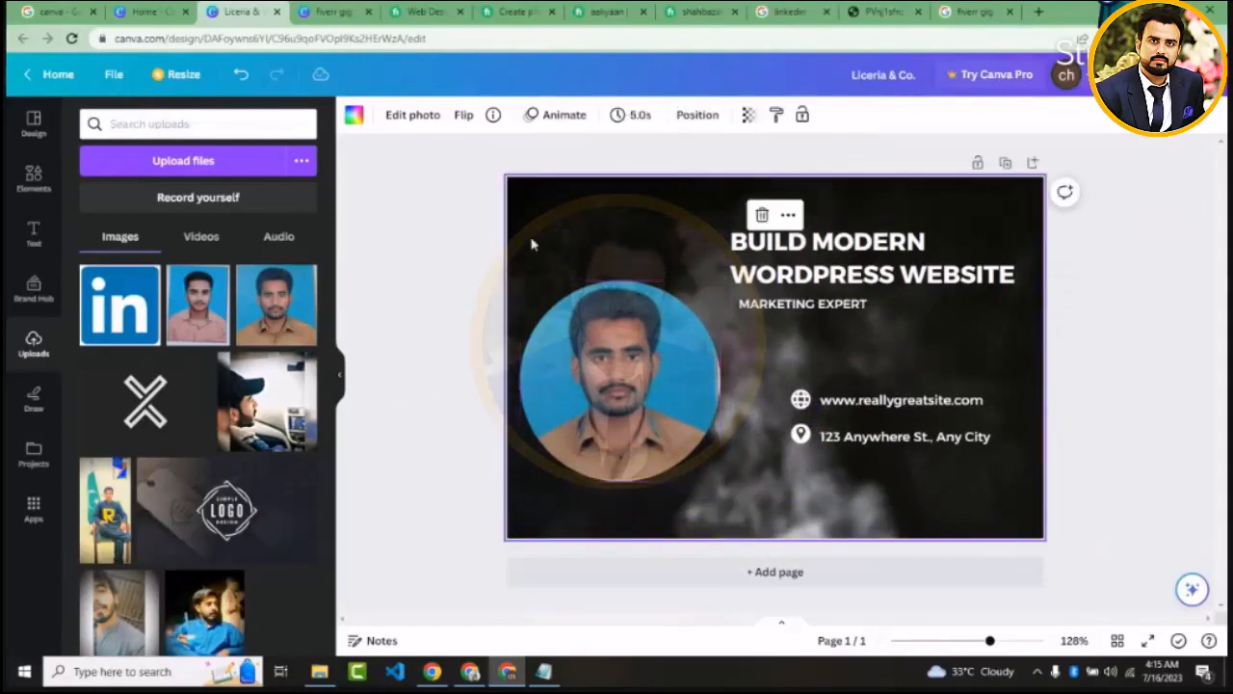
{"action": "left_click", "coordinate": [761, 215]}
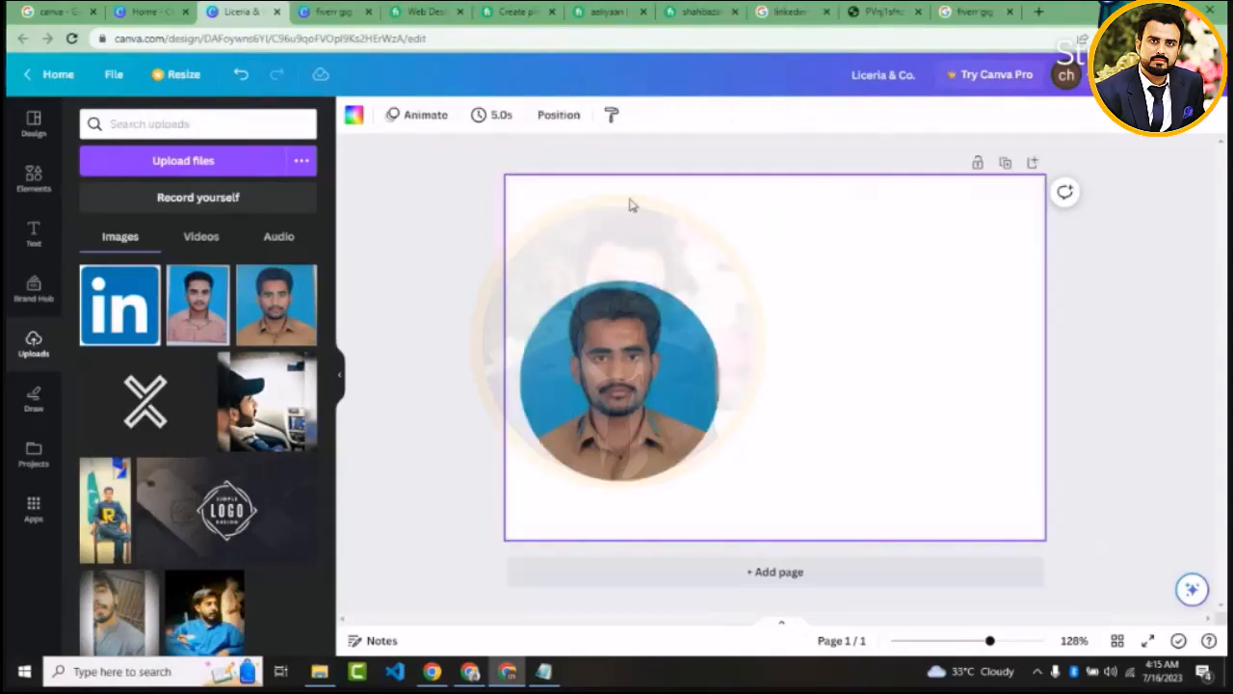
{"action": "left_click", "coordinate": [354, 115]}
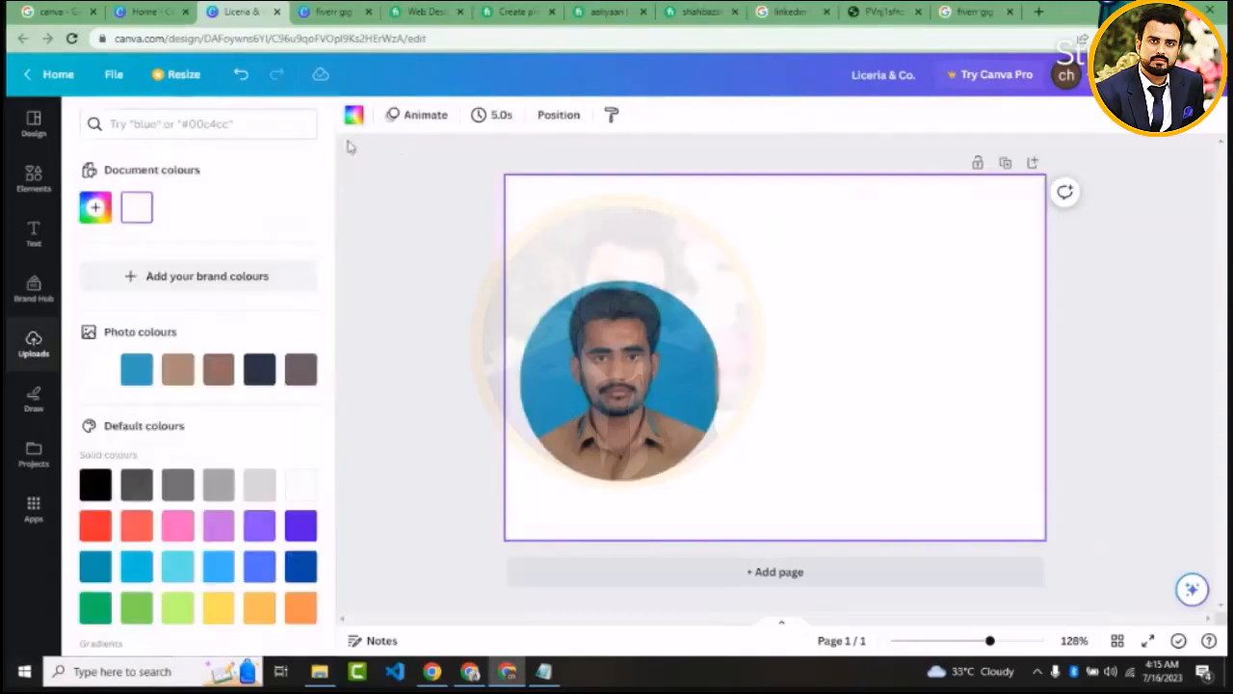
{"action": "left_click", "coordinate": [97, 484]}
Move the circular photo slightly up beside the heading and contact lines, keeping its horizontal position
{"action": "left_click", "coordinate": [583, 358]}
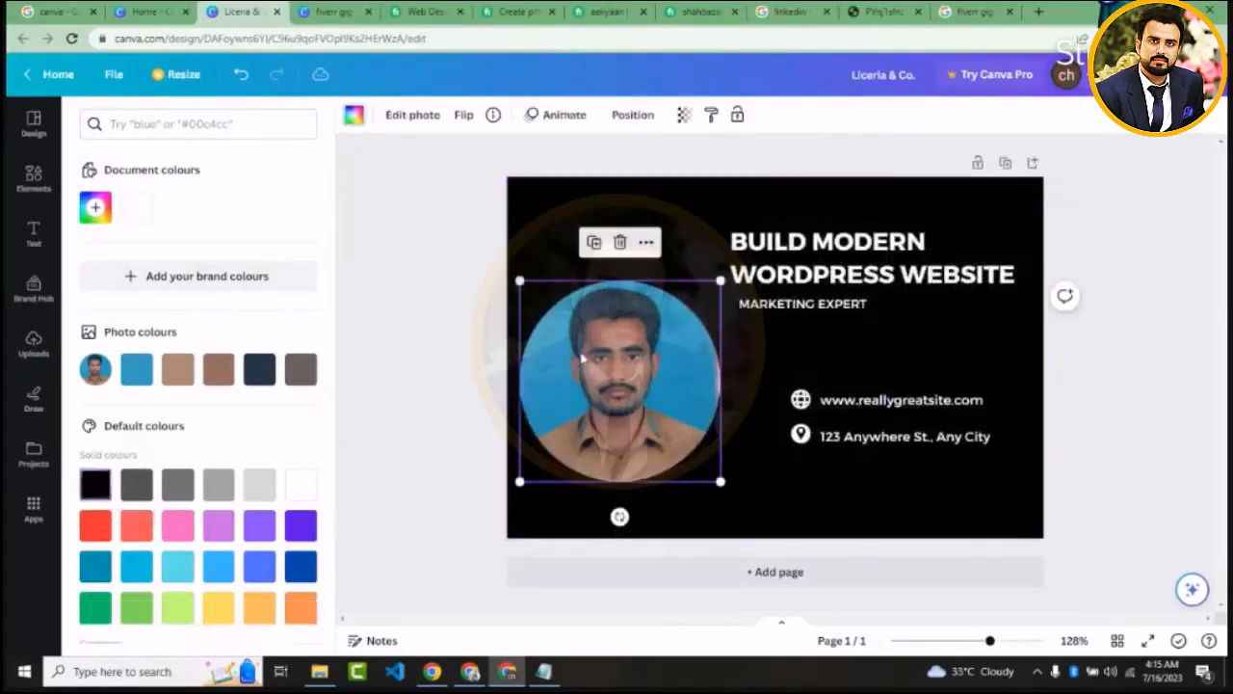
{"action": "left_click_drag", "start_coordinate": [583, 359], "coordinate": [584, 332]}
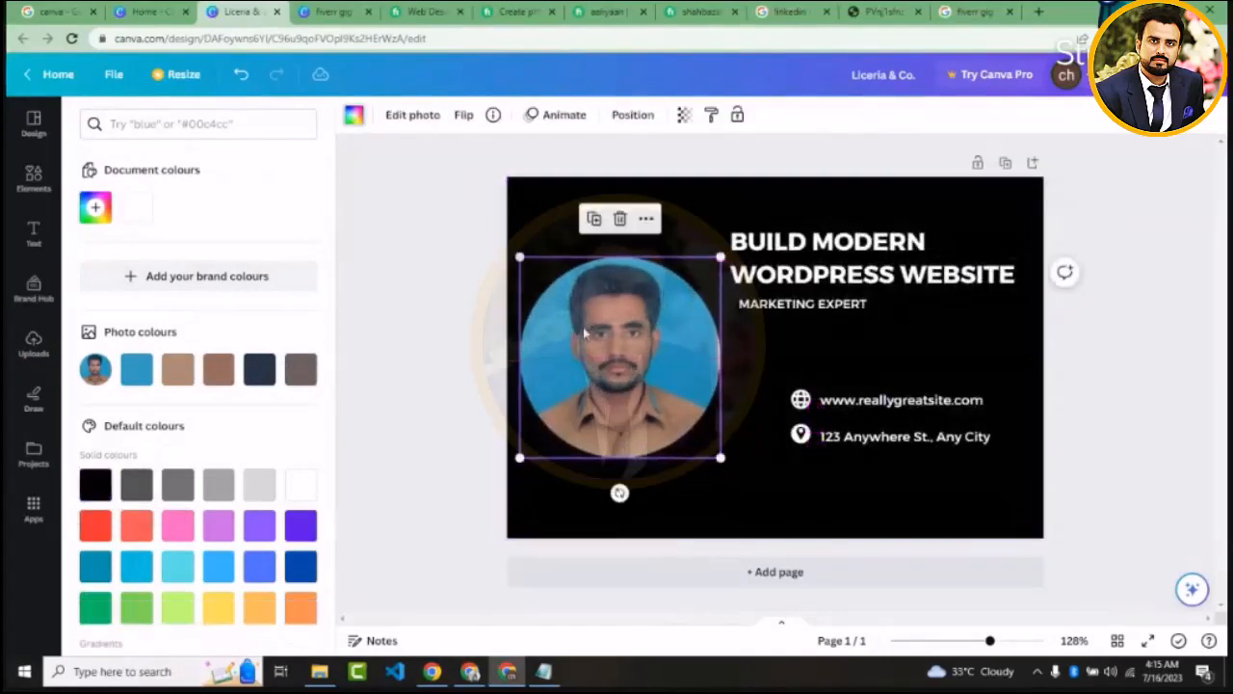
{"action": "left_click", "coordinate": [448, 362]}
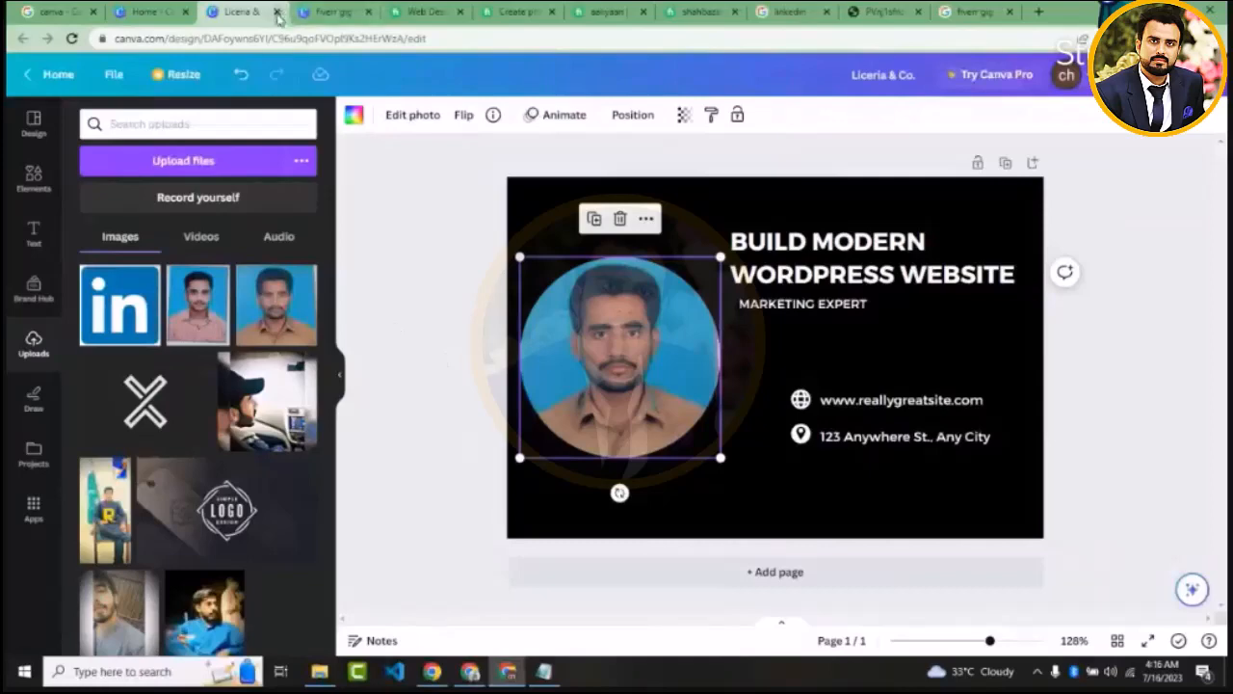
Close the "Liceria & Co." and Fiverr gig image design tabs and browse the gig images in Fiverr's website design listings
{"action": "left_click", "coordinate": [278, 12]}
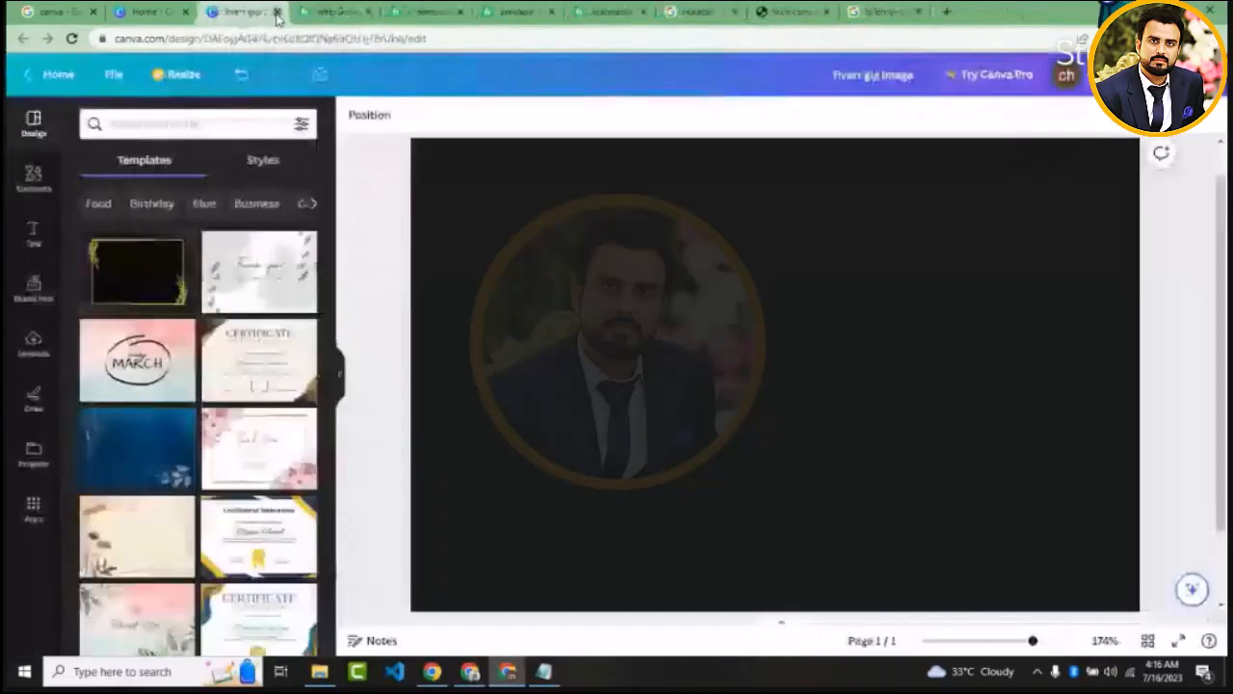
{"action": "left_click", "coordinate": [277, 12]}
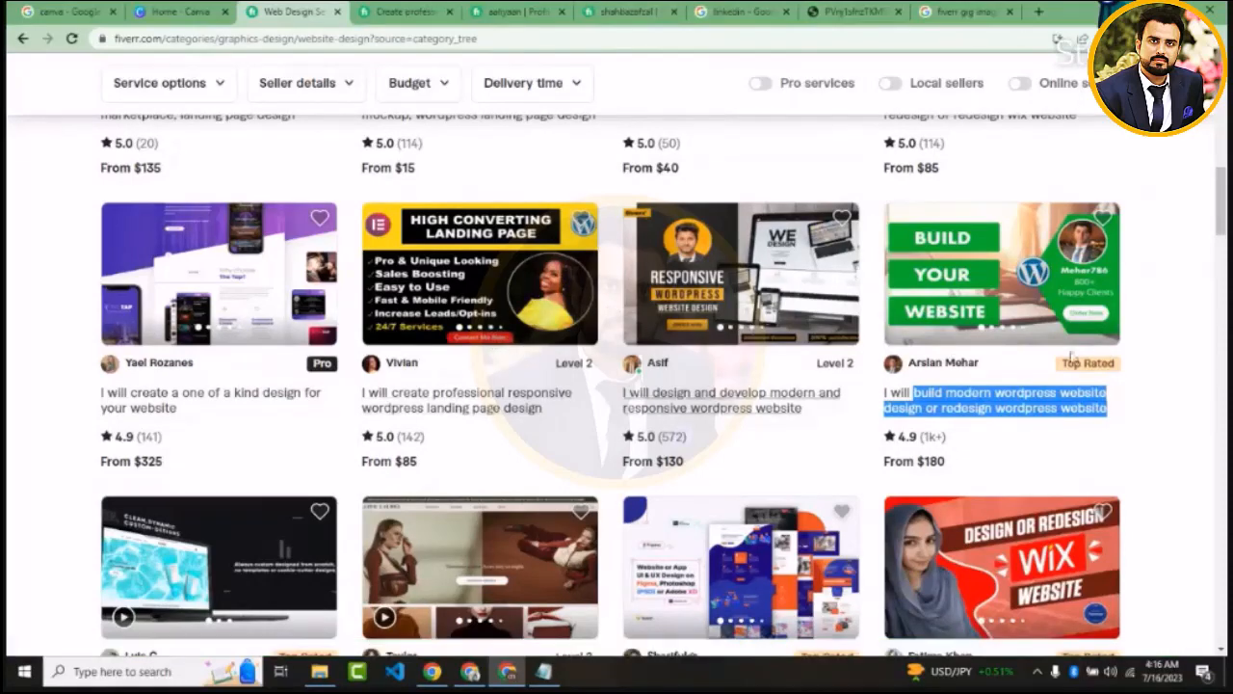
{"action": "scroll", "coordinate": [1169, 260], "scroll_direction": "down", "scroll_amount": 8}
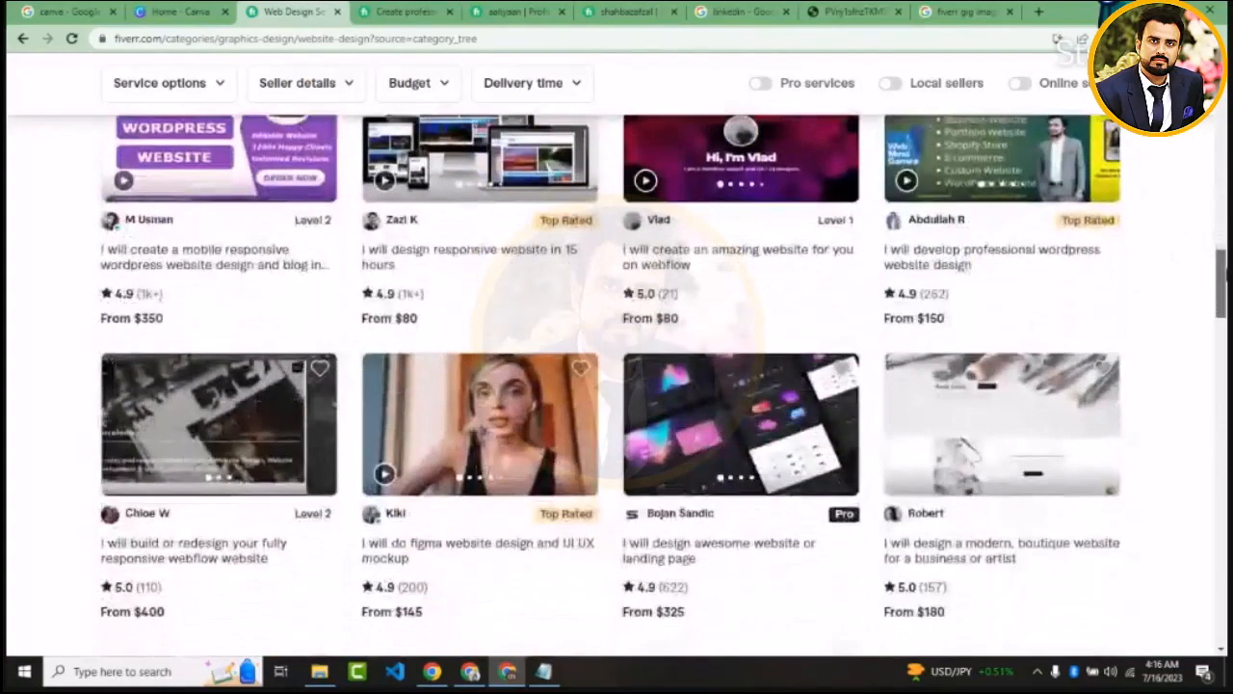
{"action": "scroll", "coordinate": [617, 385], "scroll_direction": "up", "scroll_amount": 2}
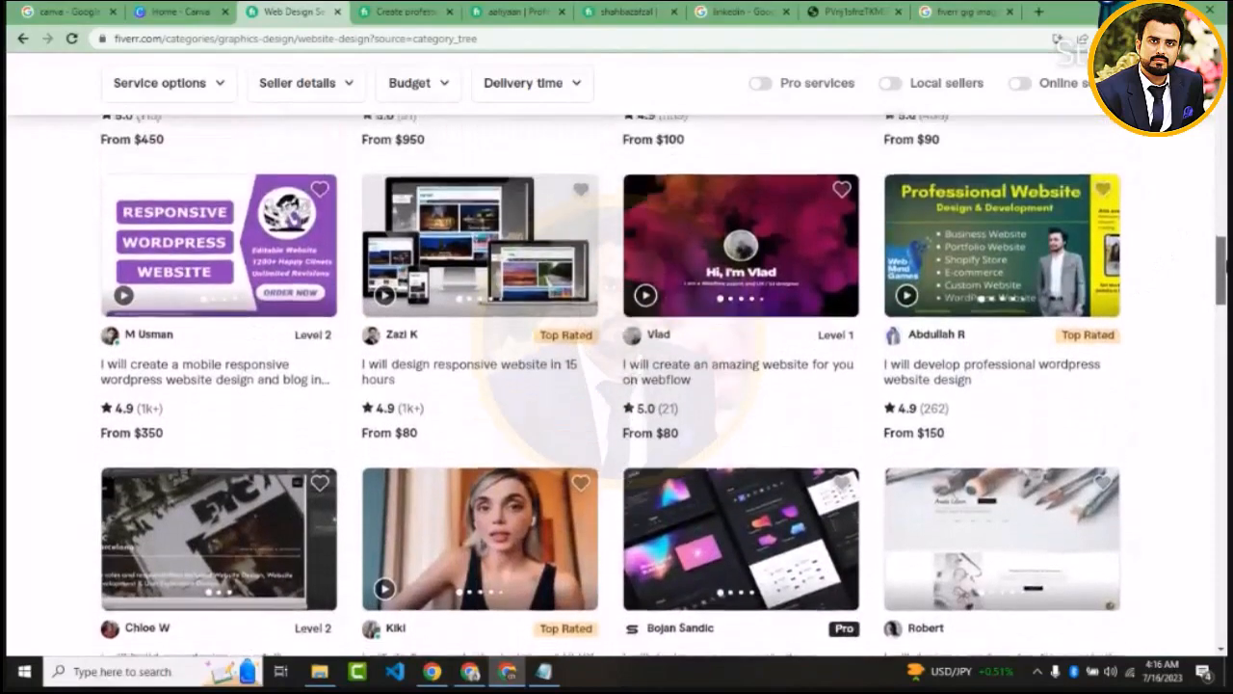
{"action": "scroll", "coordinate": [617, 385], "scroll_direction": "down", "scroll_amount": 5}
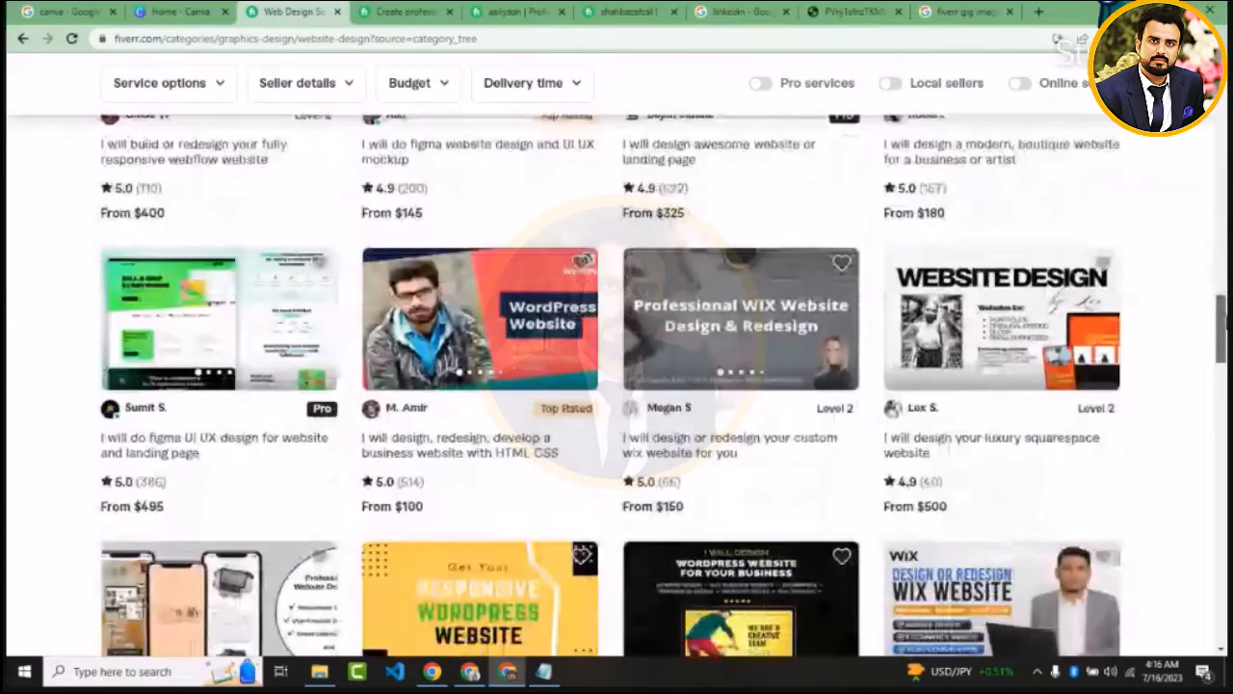
{"action": "scroll", "coordinate": [1057, 329], "scroll_direction": "down", "scroll_amount": 4}
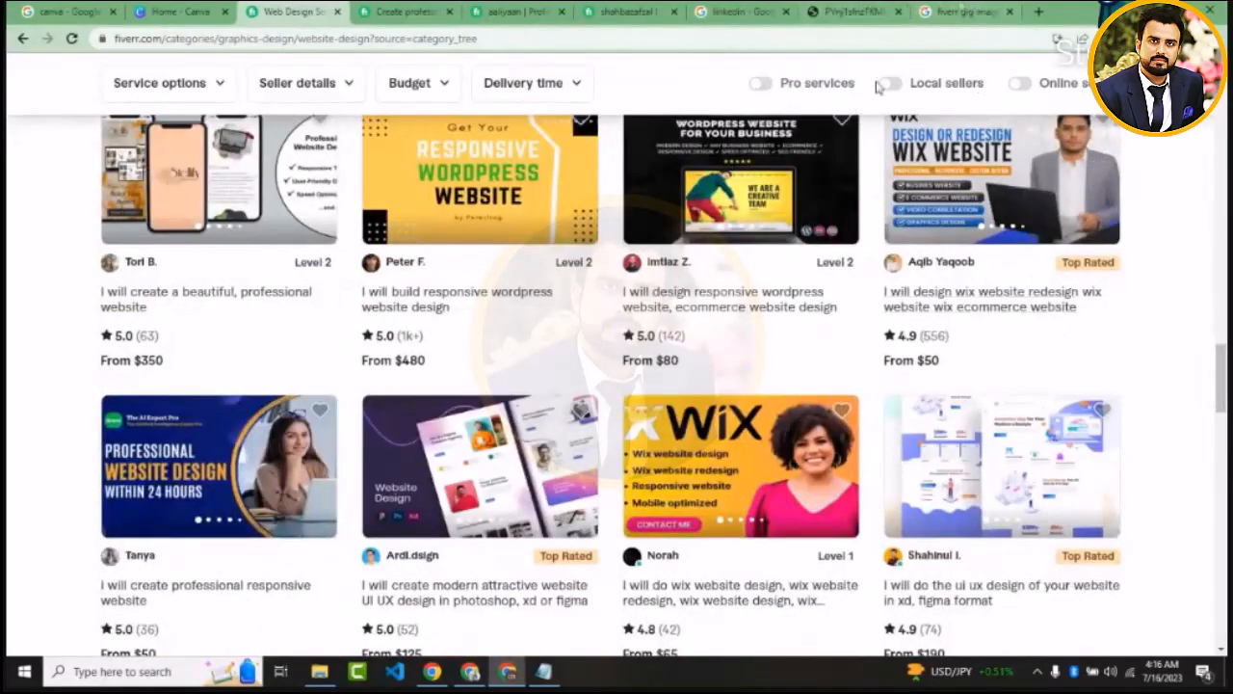
Look through the open Fiverr gig and seller pages, and browse more gig images in the website design listings
{"action": "left_click", "coordinate": [971, 9]}
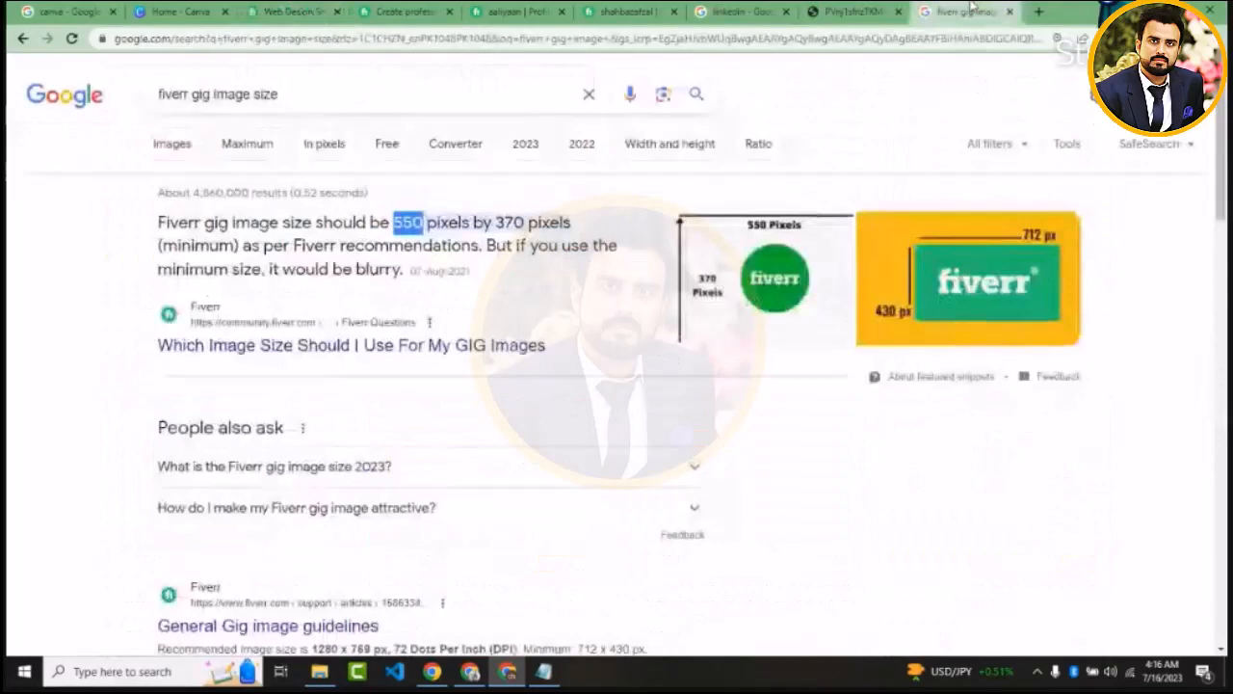
{"action": "left_click", "coordinate": [1040, 10]}
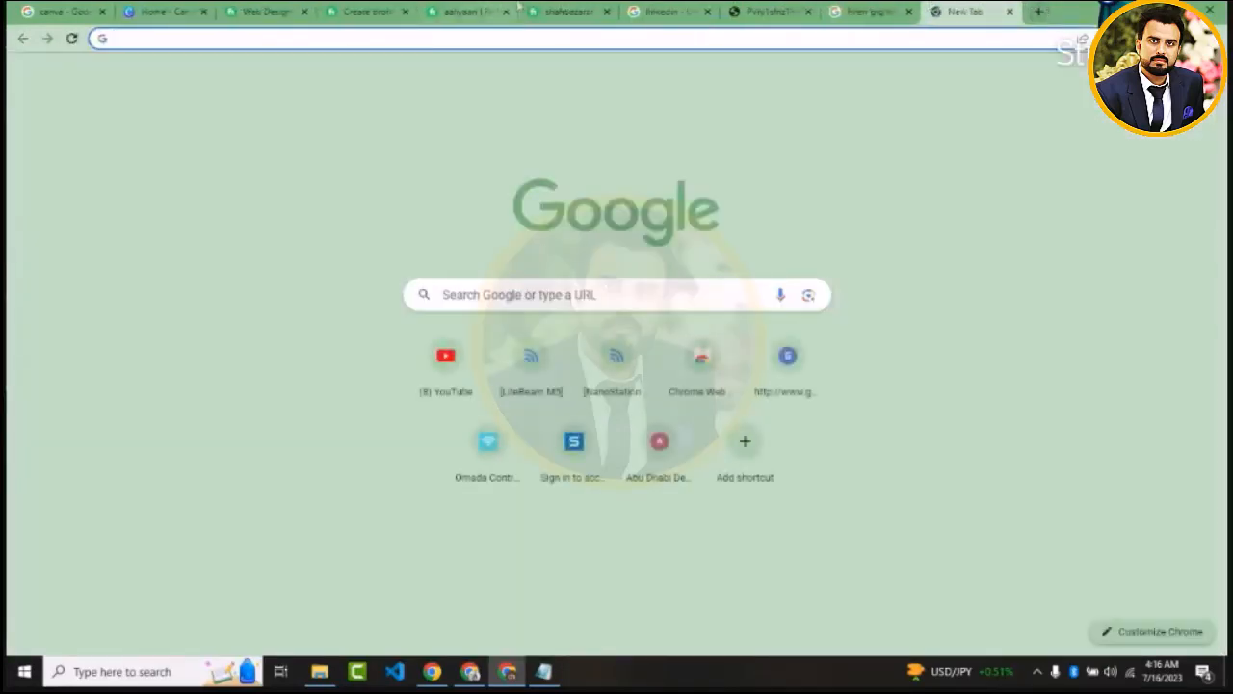
{"action": "left_click", "coordinate": [386, 9]}
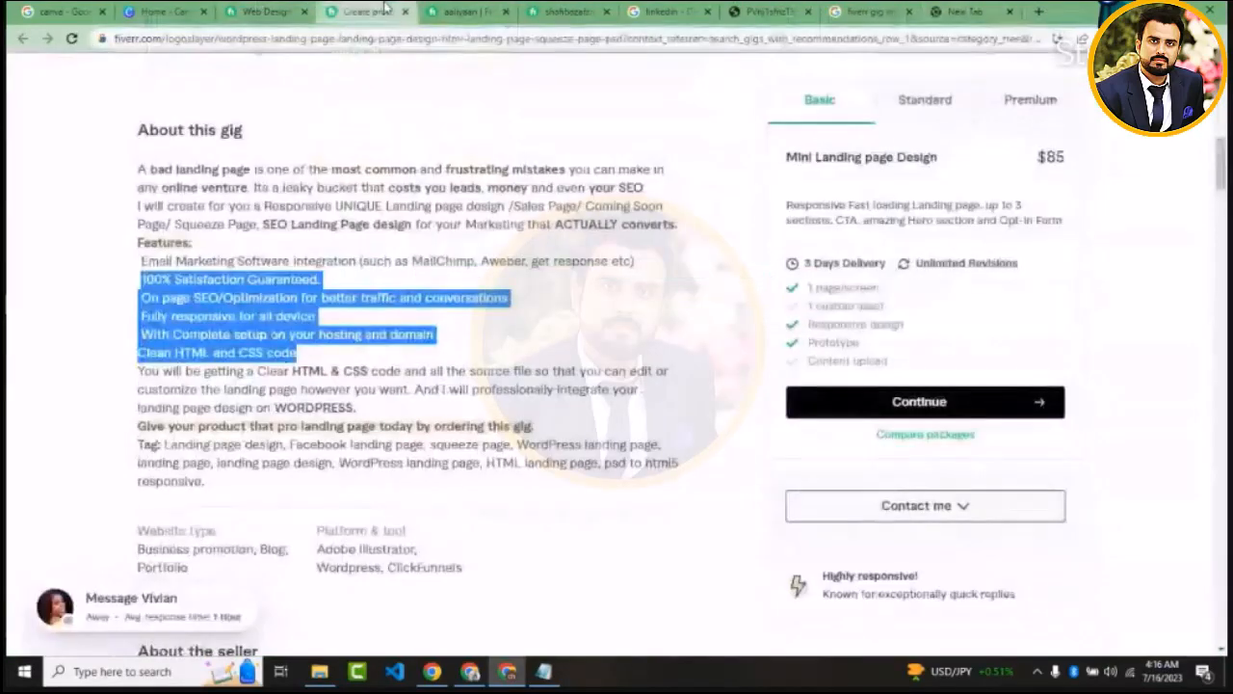
{"action": "left_click", "coordinate": [566, 9]}
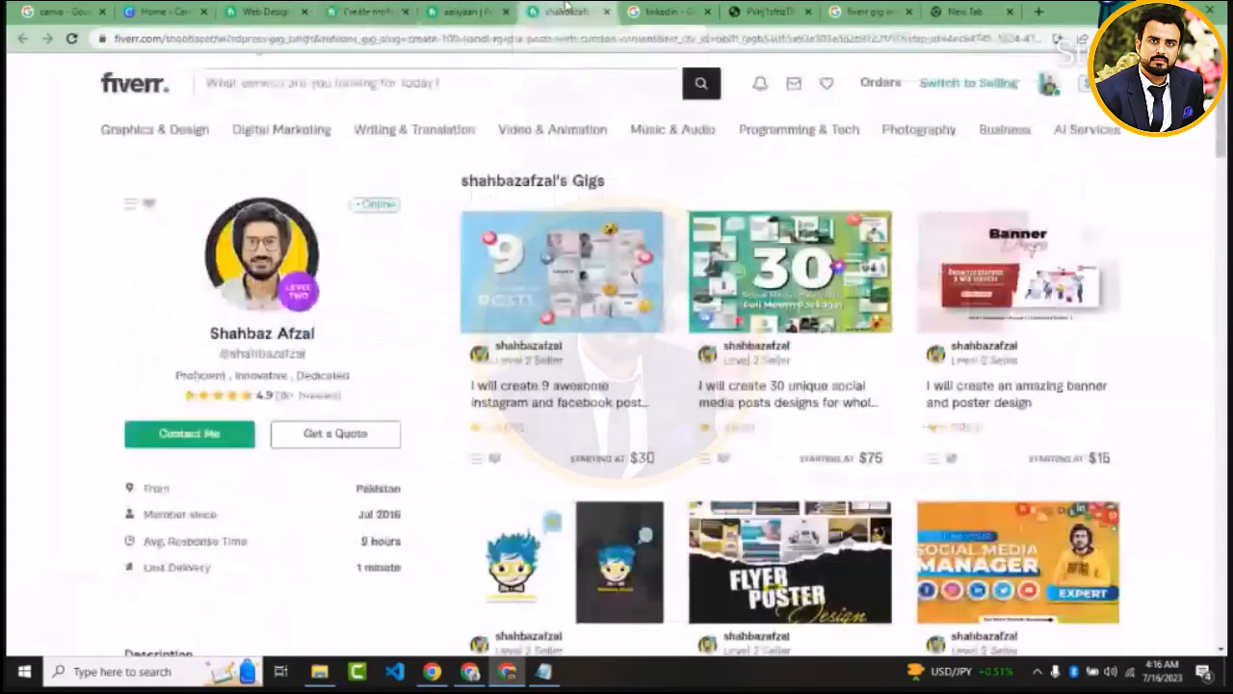
{"action": "left_click", "coordinate": [258, 11]}
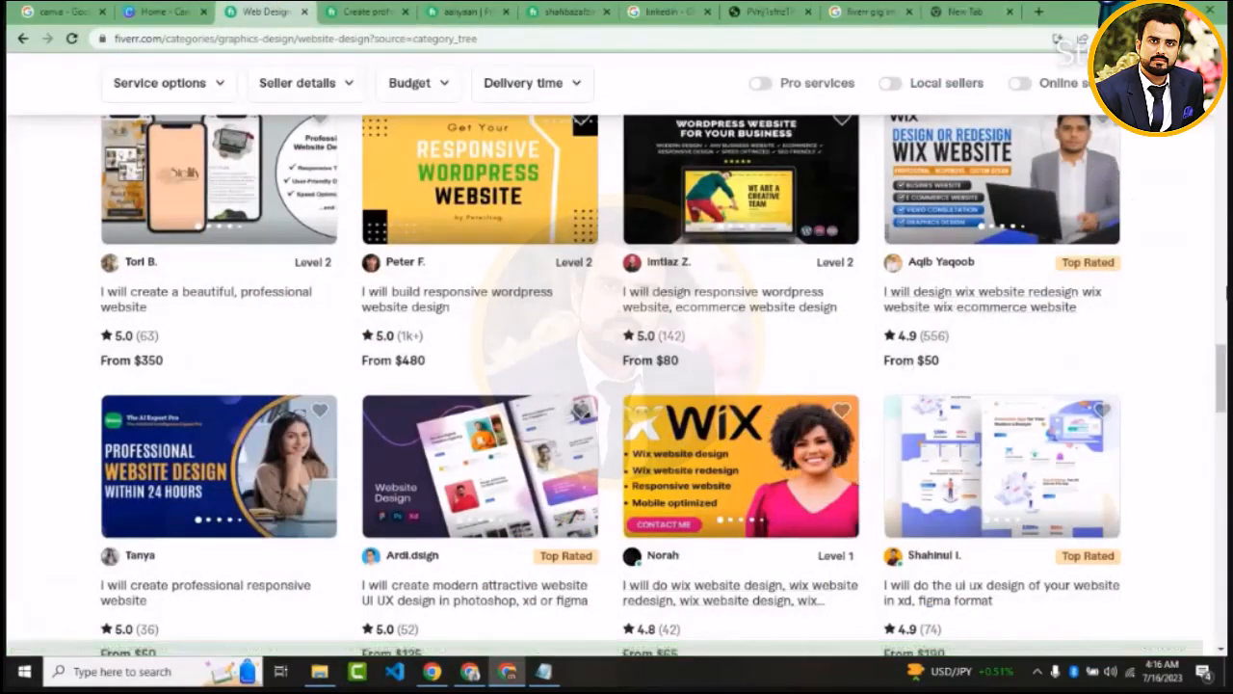
{"action": "scroll", "coordinate": [1038, 277], "scroll_direction": "up", "scroll_amount": 1}
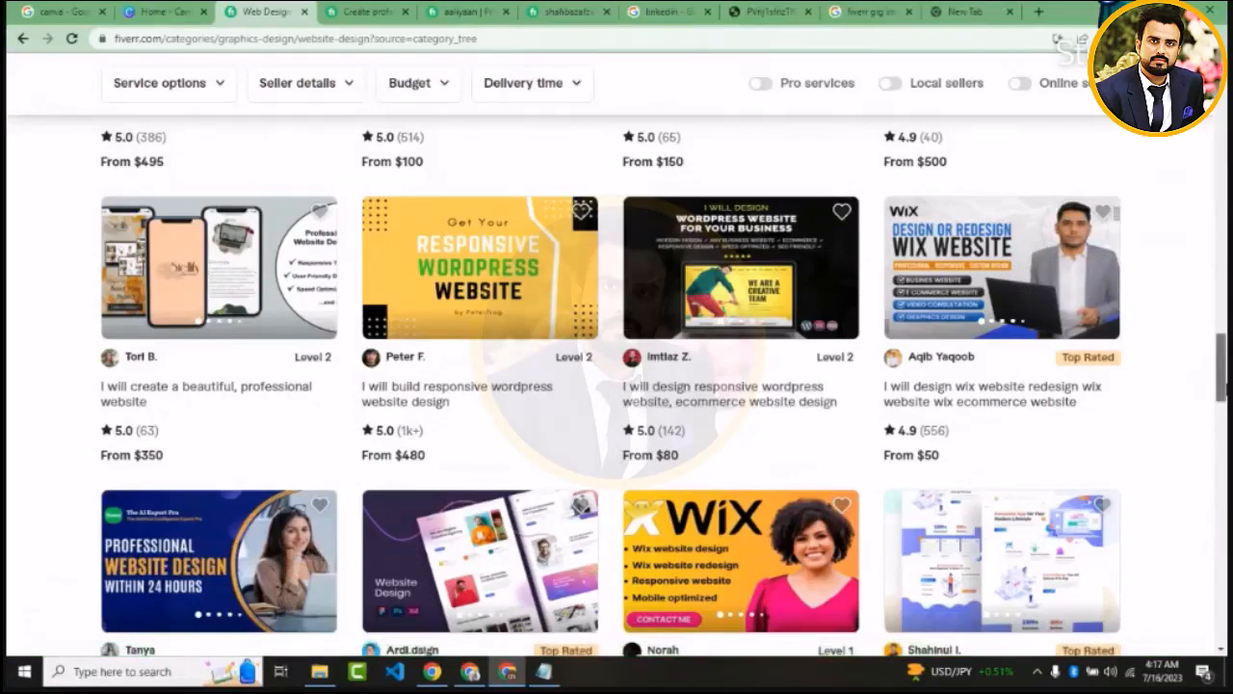
{"action": "scroll", "coordinate": [825, 421], "scroll_direction": "down", "scroll_amount": 2}
{"action": "scroll", "coordinate": [617, 385], "scroll_direction": "down", "scroll_amount": 6}
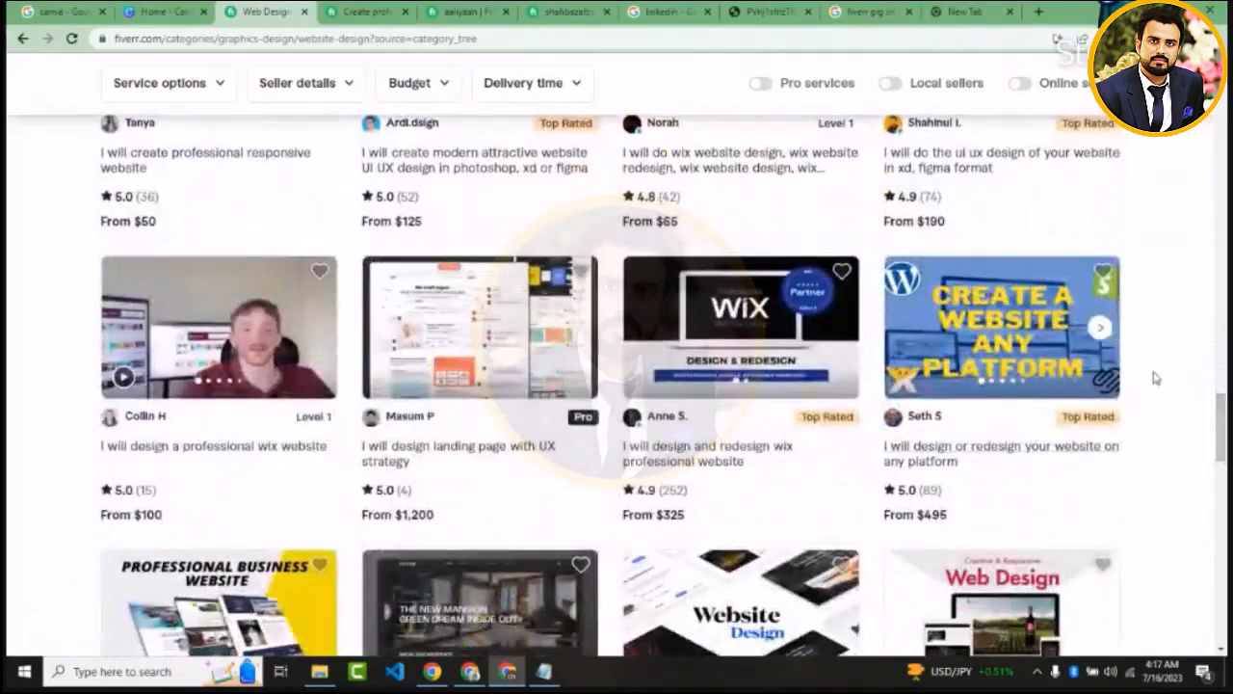
{"action": "left_click_drag", "start_coordinate": [1219, 424], "coordinate": [1215, 499]}
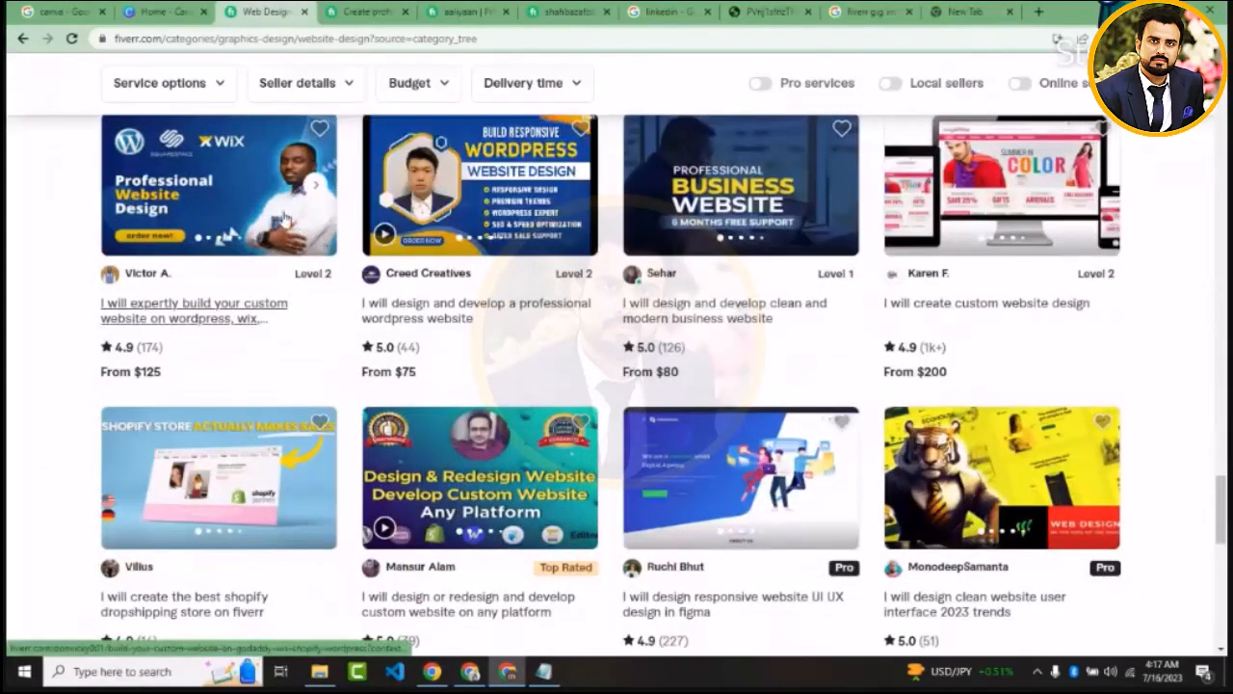
Search the web for "bg remove" and open the image upload page of remove.bg
{"action": "left_click", "coordinate": [963, 10]}
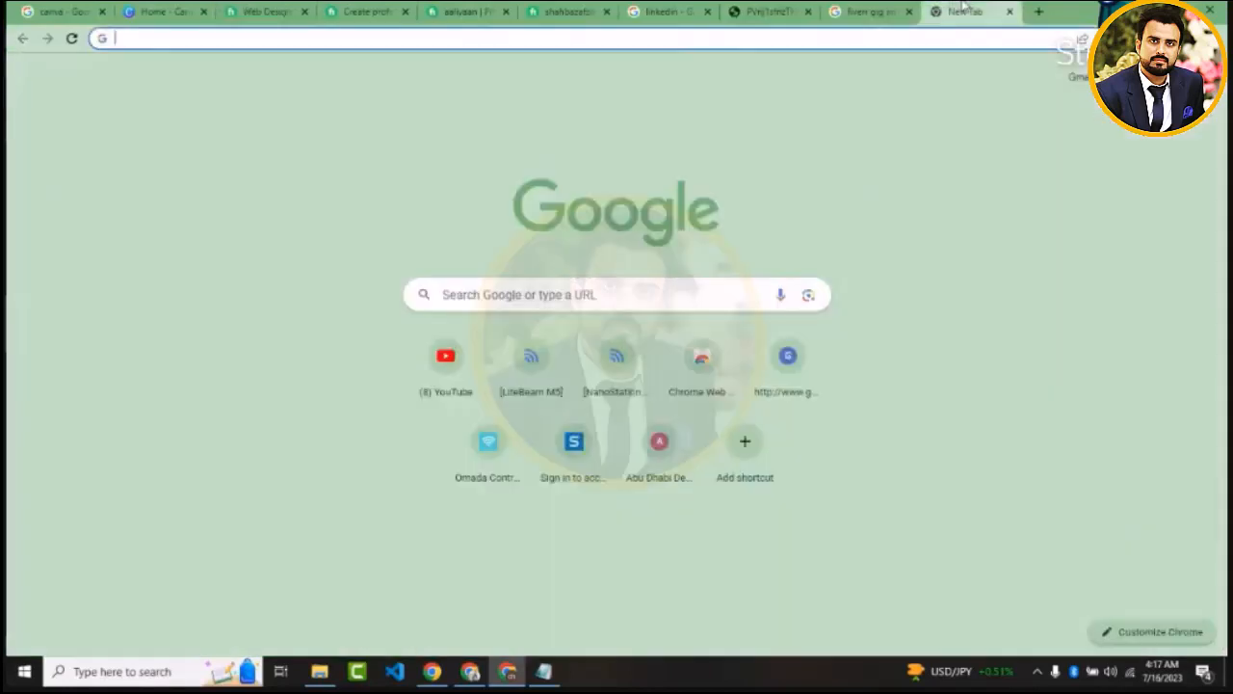
{"action": "type", "text": "bgre"}
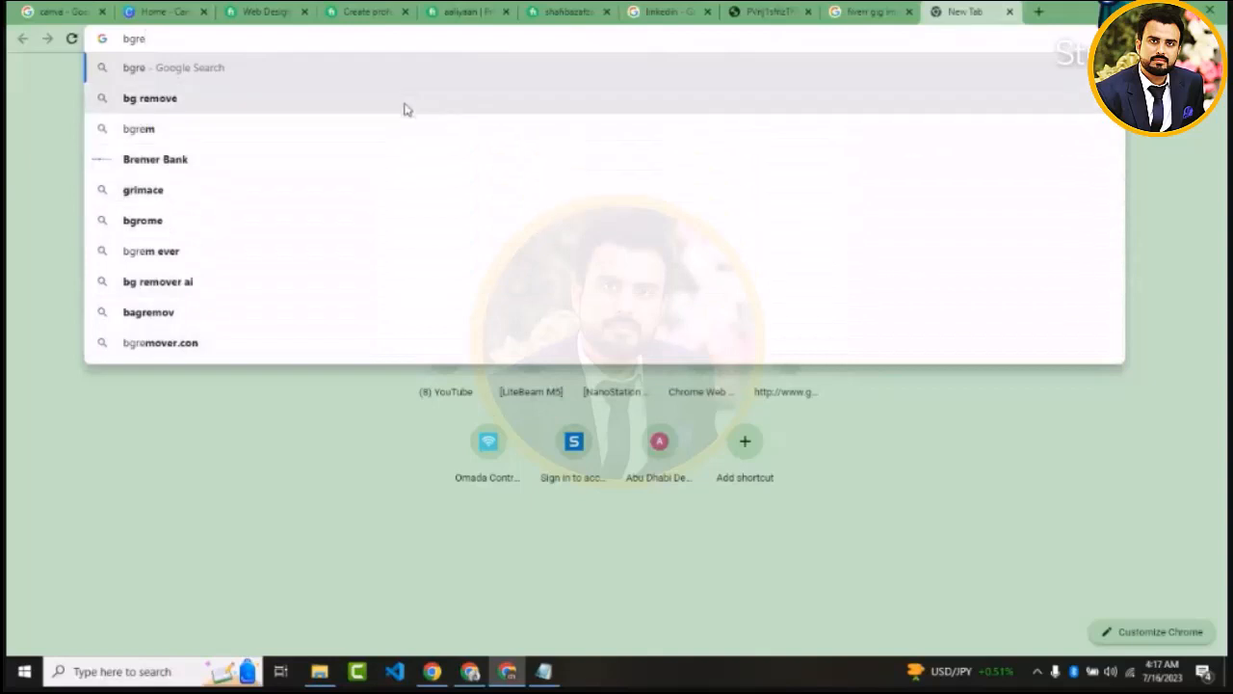
{"action": "left_click", "coordinate": [402, 100]}
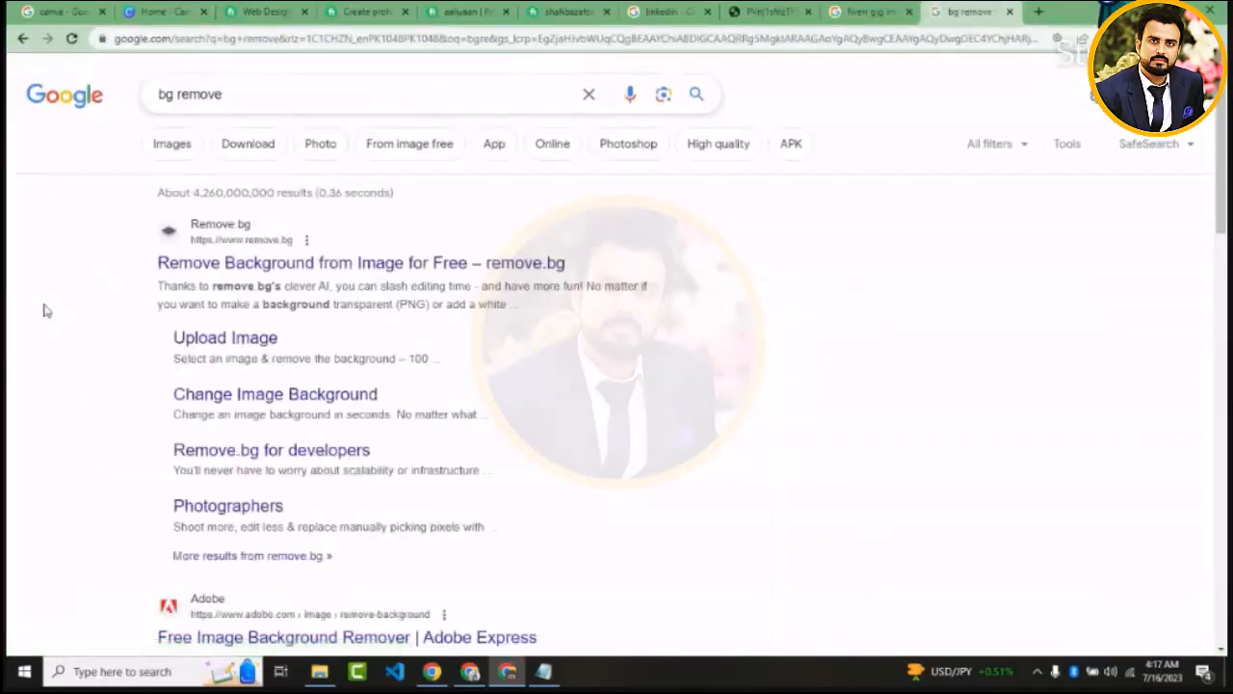
{"action": "left_click", "coordinate": [222, 268]}
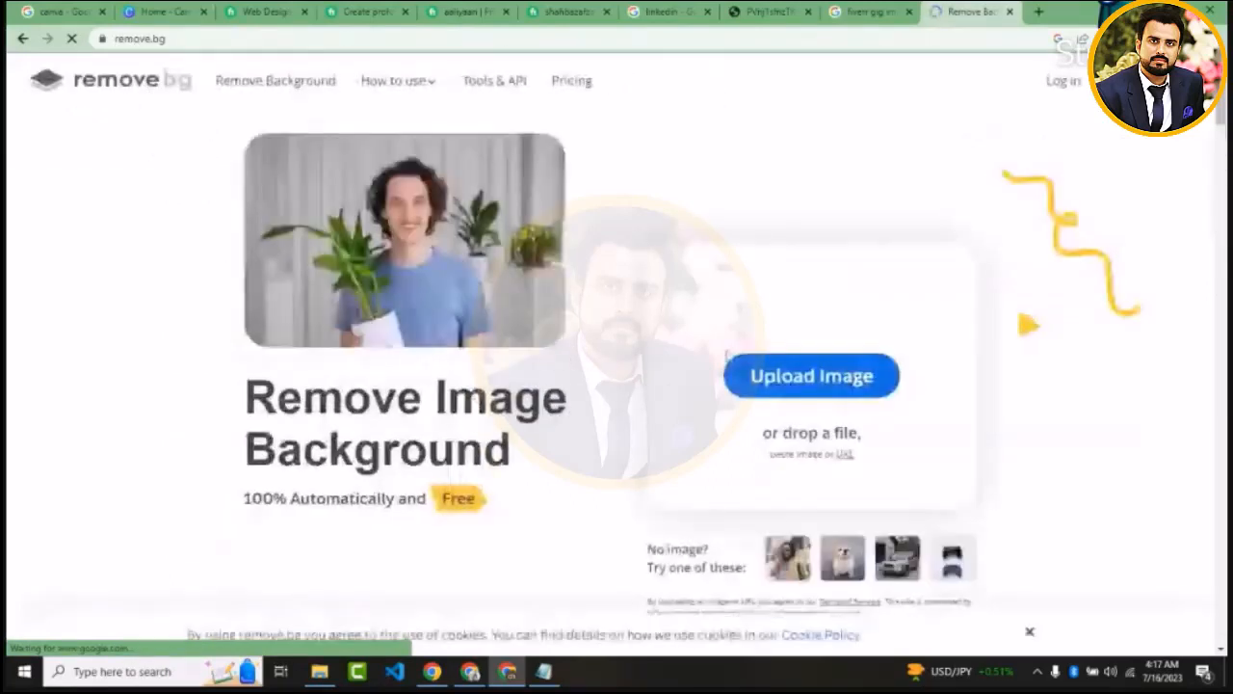
{"action": "left_click", "coordinate": [784, 386]}
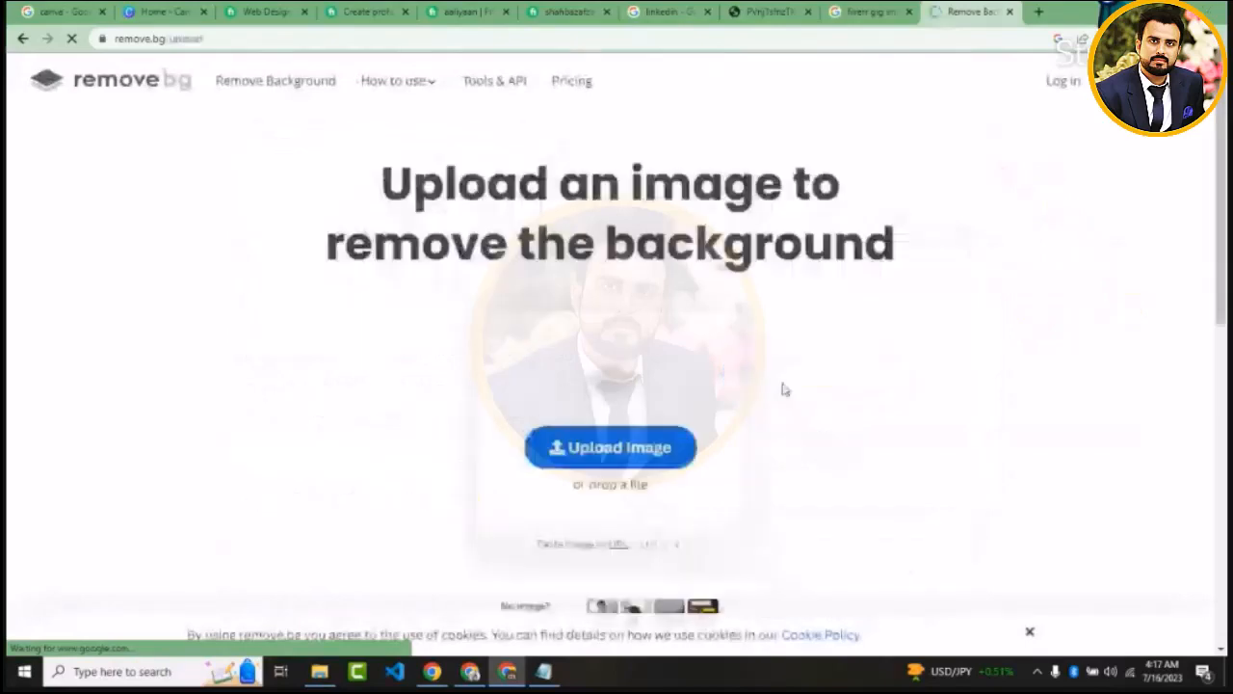
{"action": "left_click", "coordinate": [609, 447]}
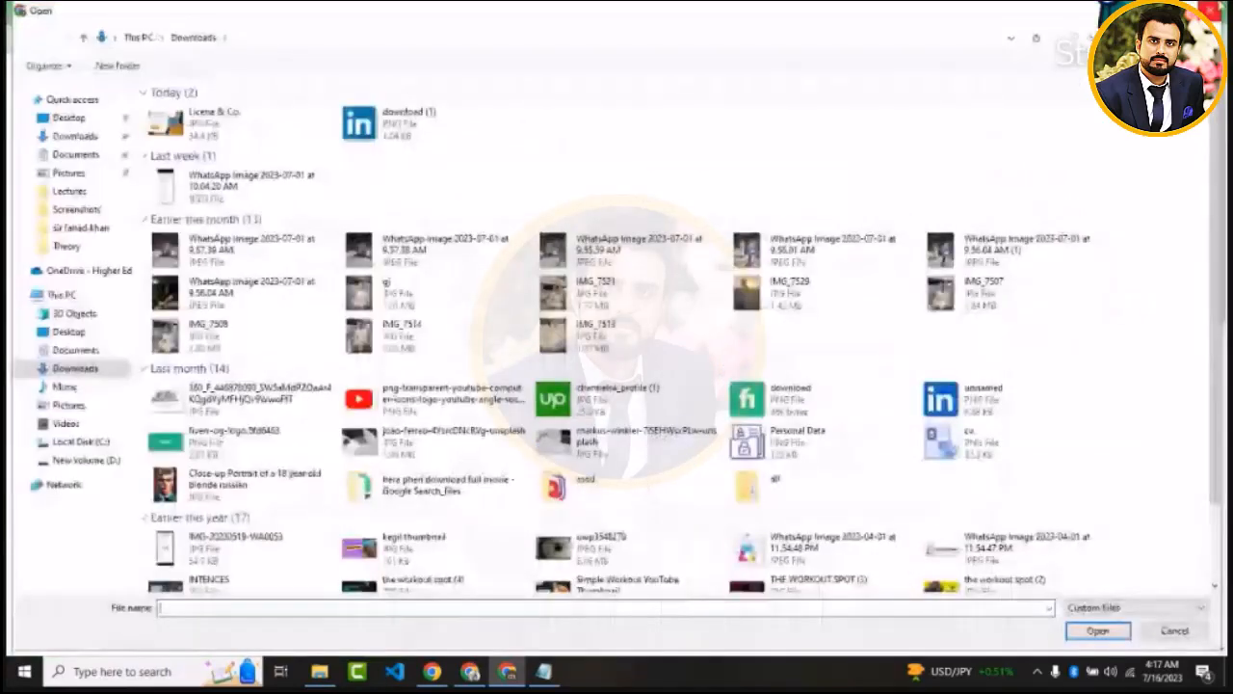
{"action": "key", "text": "Escape"}
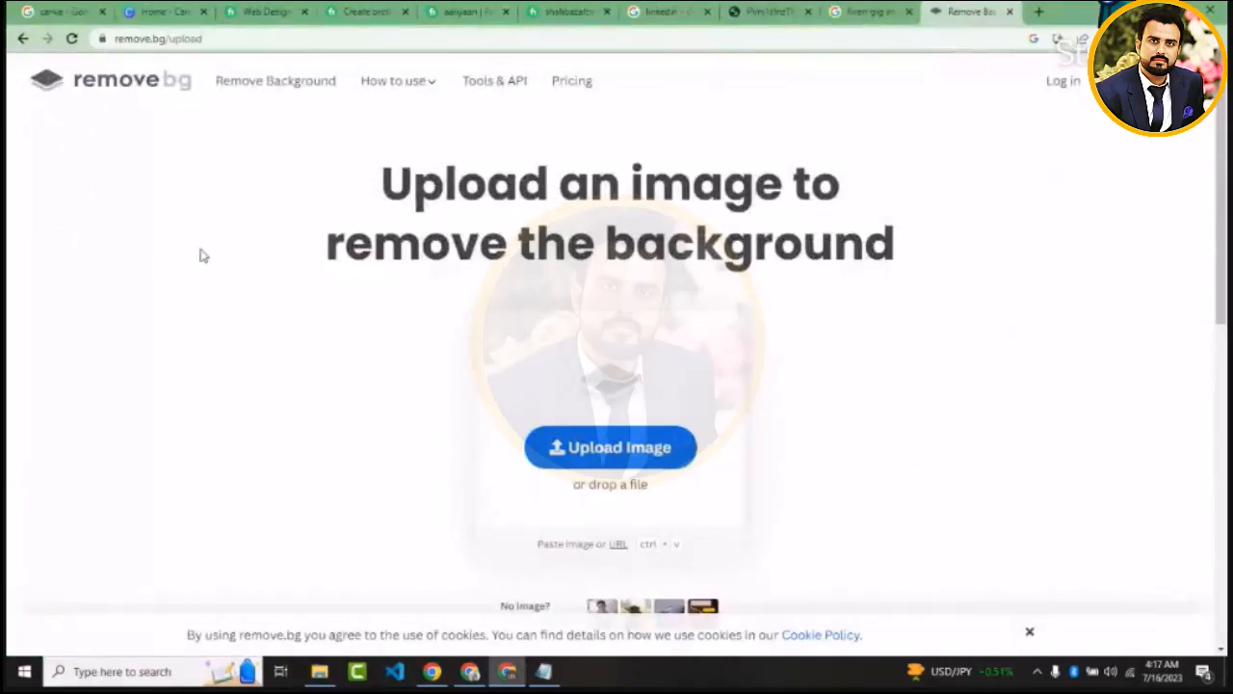
Browse for an image to upload and open the "Liceria & Co." JPG from Downloads for editing in Paint
{"action": "left_click", "coordinate": [597, 448]}
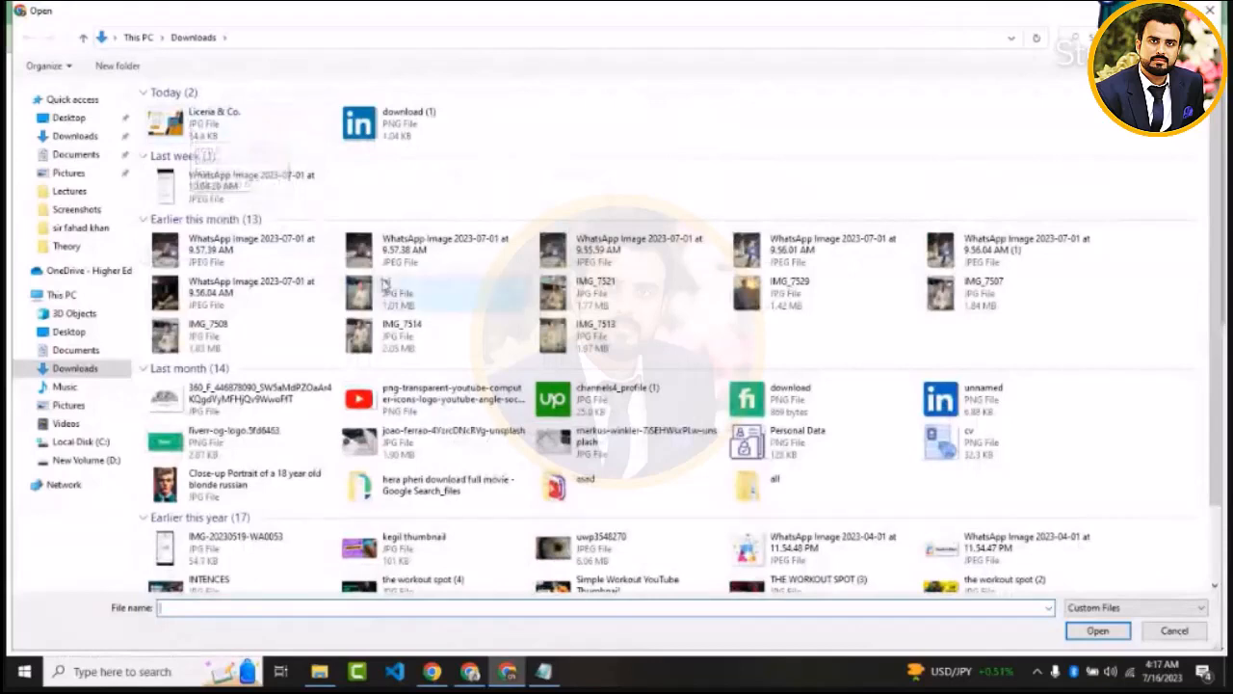
{"action": "left_click", "coordinate": [177, 128]}
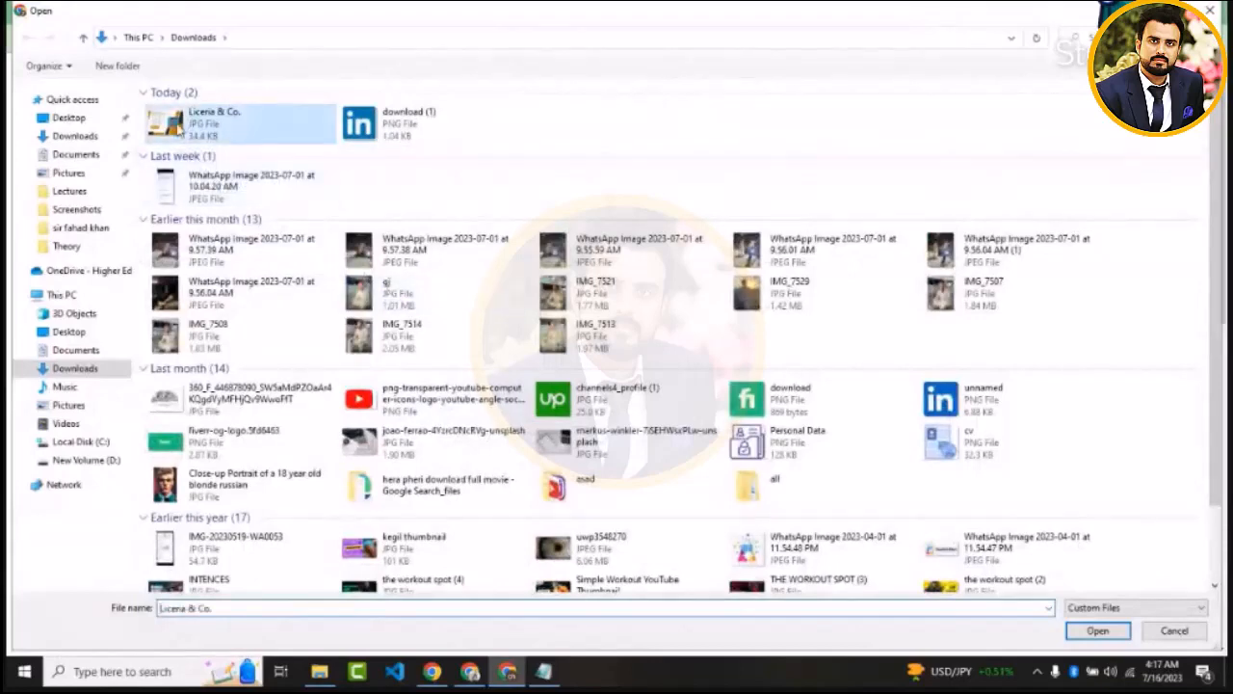
{"action": "right_click", "coordinate": [180, 124]}
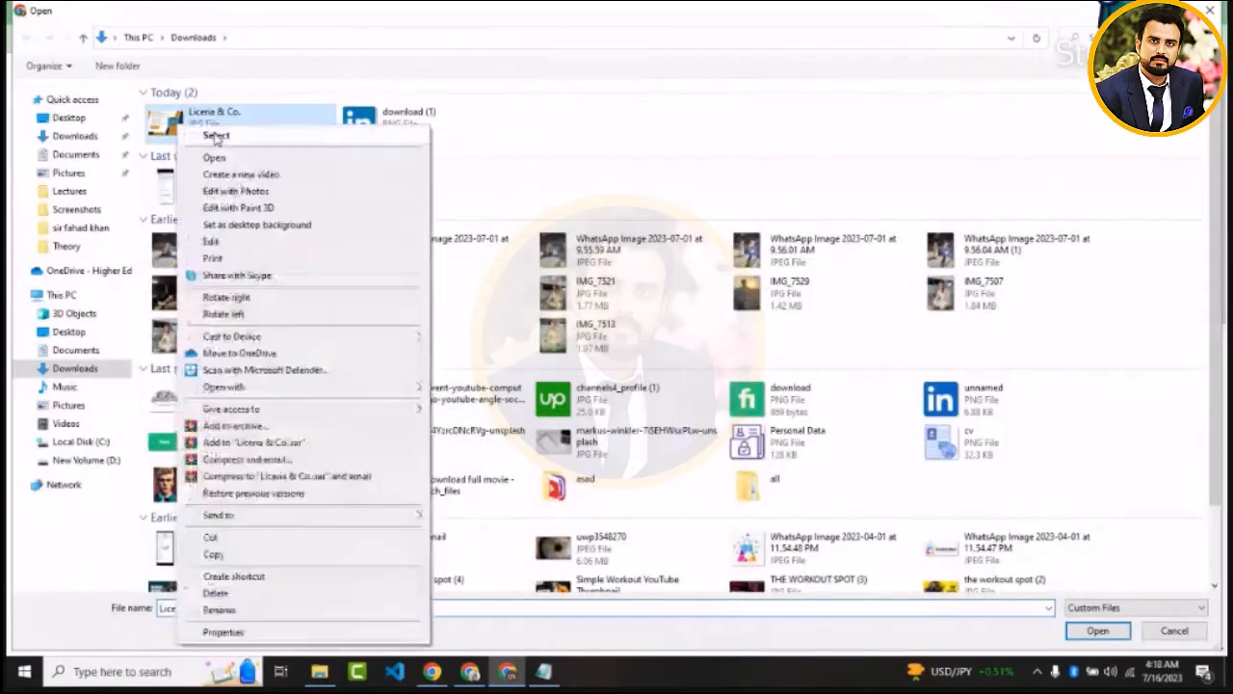
{"action": "left_click", "coordinate": [233, 245]}
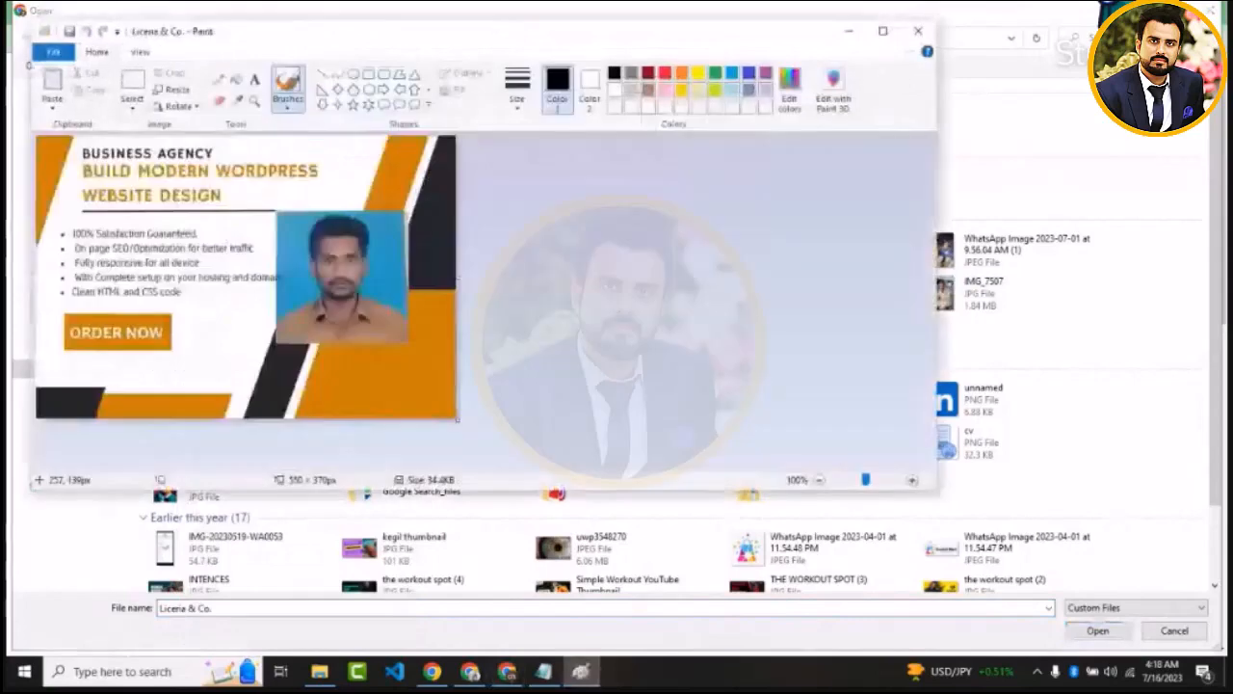
Crop the image to the blue-background portrait, about 168 × 170 px, save it over the original file and close Paint
{"action": "left_click", "coordinate": [134, 86]}
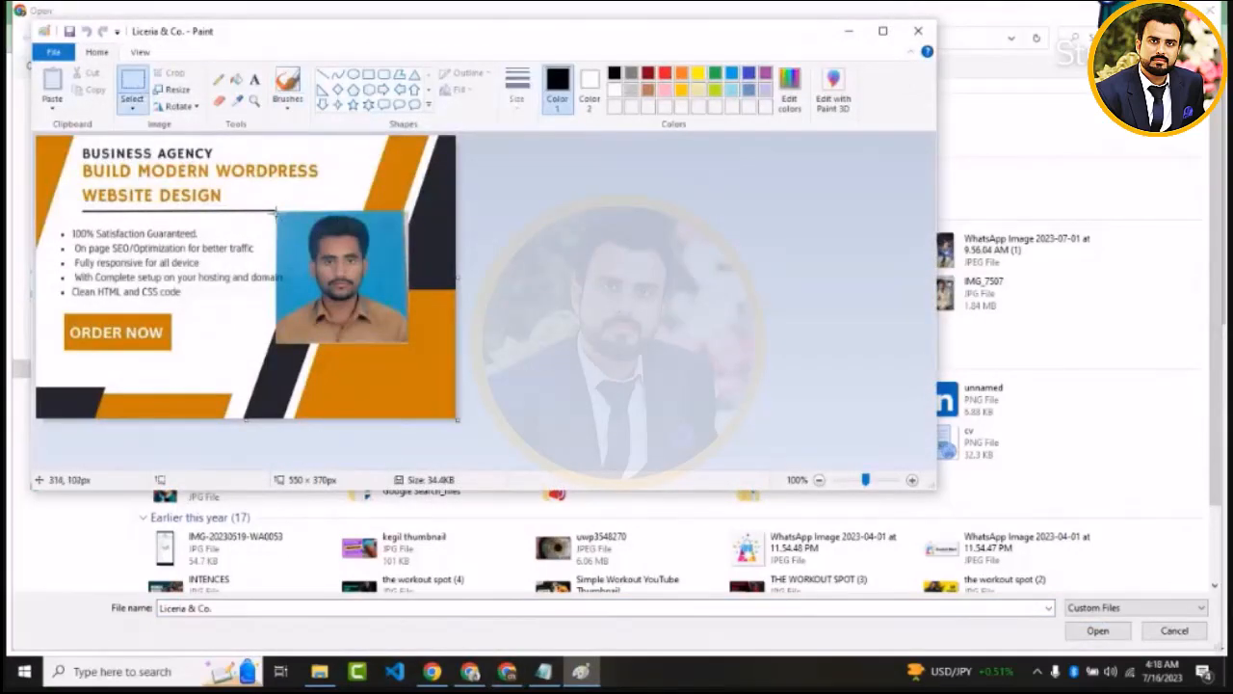
{"action": "mouse_move", "coordinate": [277, 210]}
{"action": "left_mouse_down"}
{"action": "mouse_move", "coordinate": [347, 302]}
{"action": "mouse_move", "coordinate": [407, 345]}
{"action": "left_mouse_up"}
{"action": "left_click", "coordinate": [165, 74]}
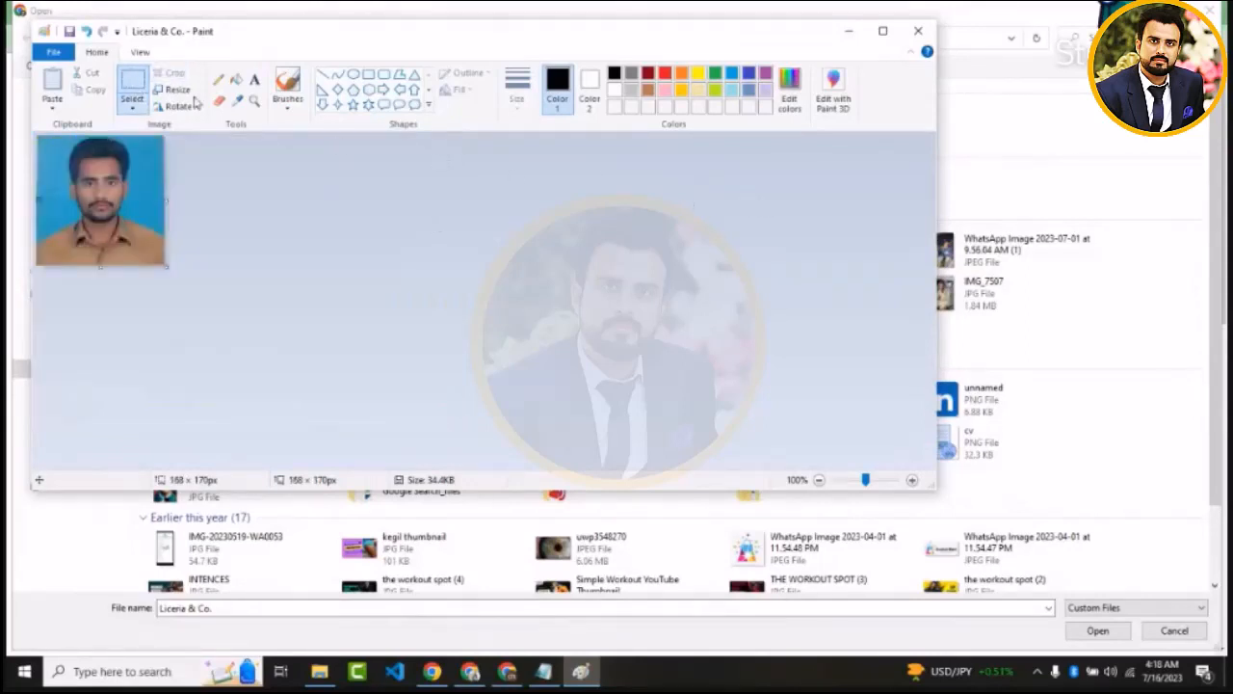
{"action": "key", "text": "ctrl+s"}
{"action": "left_click", "coordinate": [917, 32]}
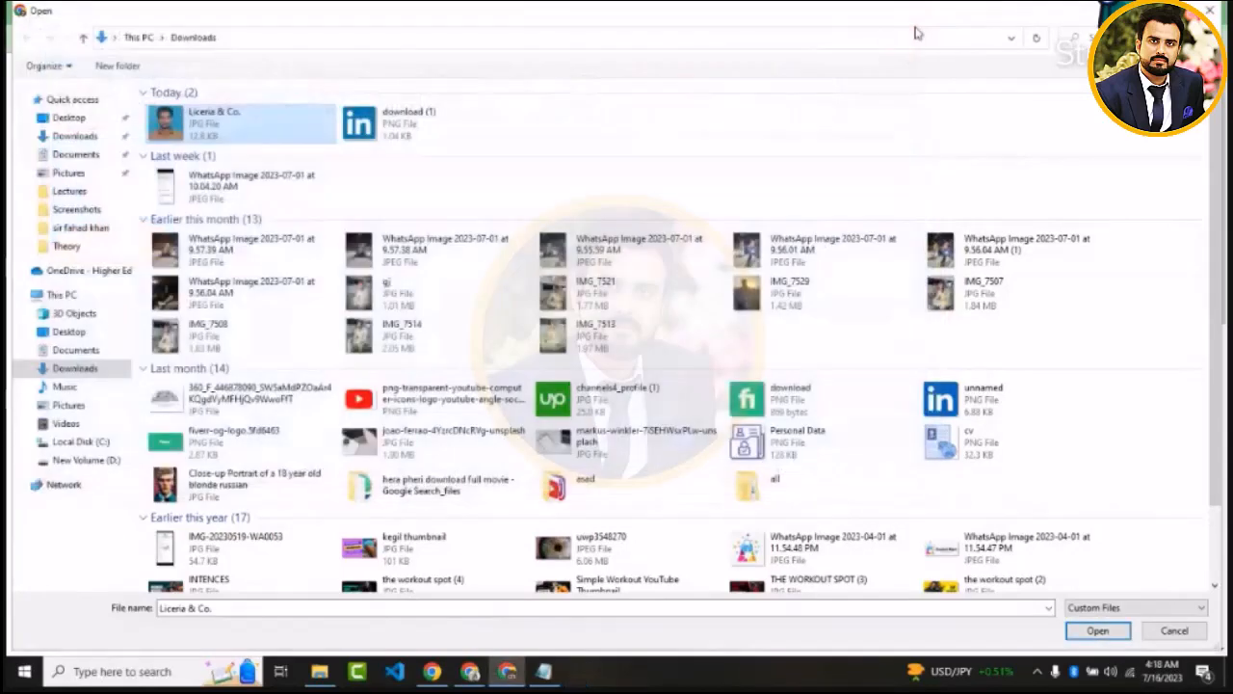
Upload the cropped "Liceria & Co." portrait to remove.bg and download the background-free preview image
{"action": "double_click", "coordinate": [219, 138]}
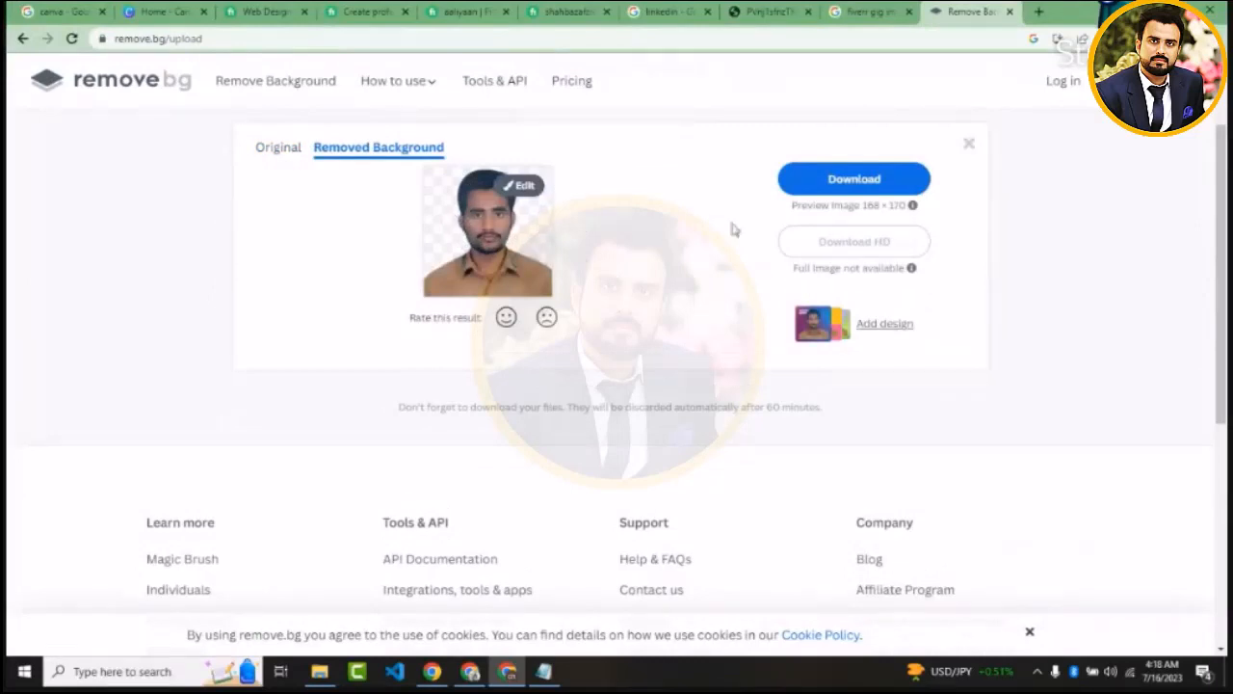
{"action": "left_click", "coordinate": [818, 181]}
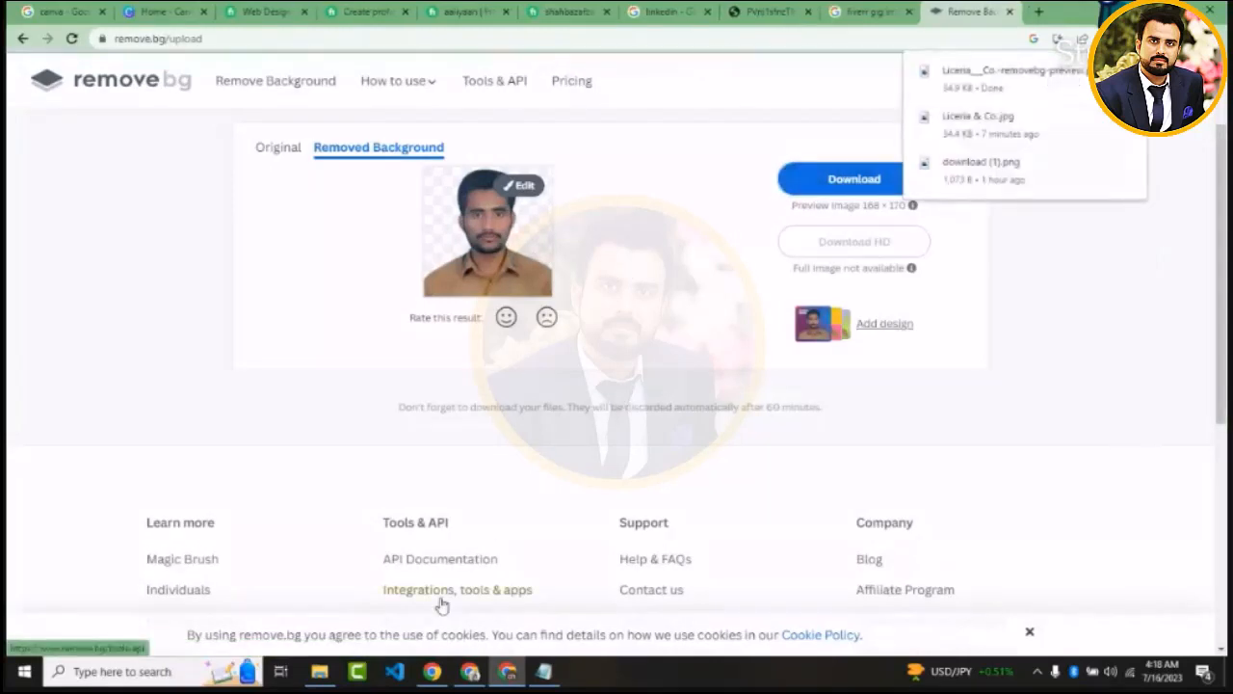
Switch to Canva, create a 550 × 370 px design and apply the "White Orange Texture Paper Business Linktree Background" template from the Business templates
{"action": "left_click", "coordinate": [162, 11]}
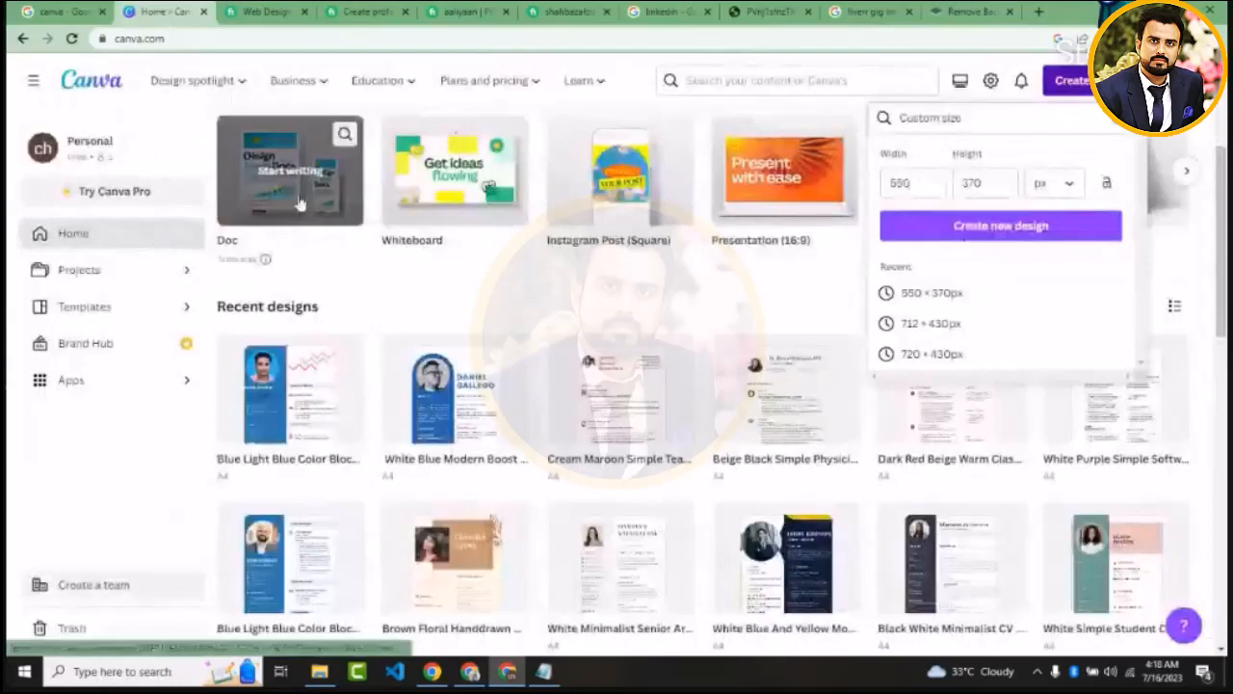
{"action": "left_click", "coordinate": [1019, 228]}
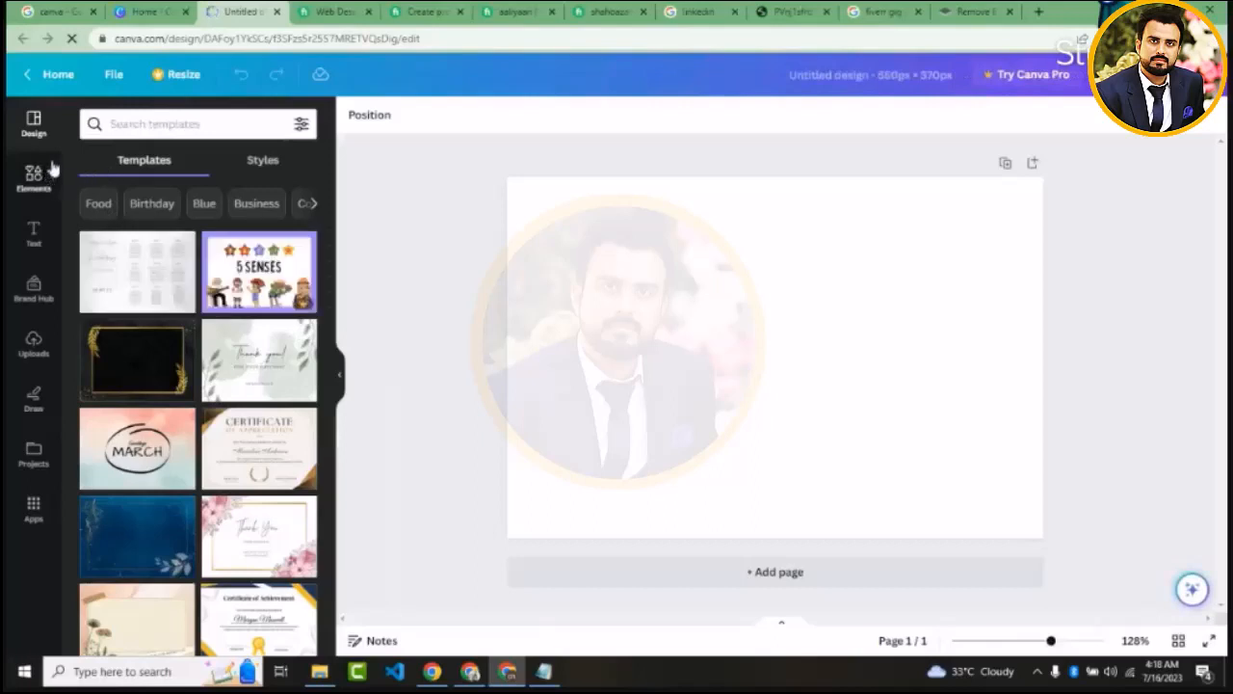
{"action": "left_click", "coordinate": [257, 203]}
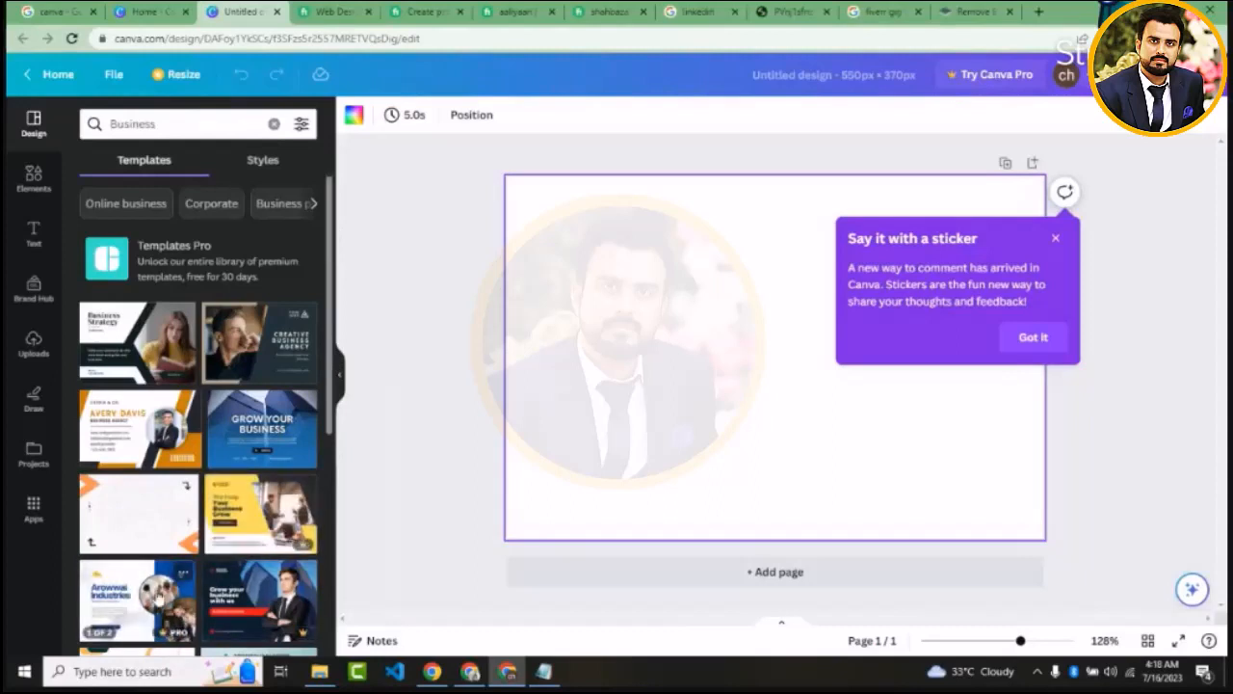
{"action": "left_click", "coordinate": [152, 528]}
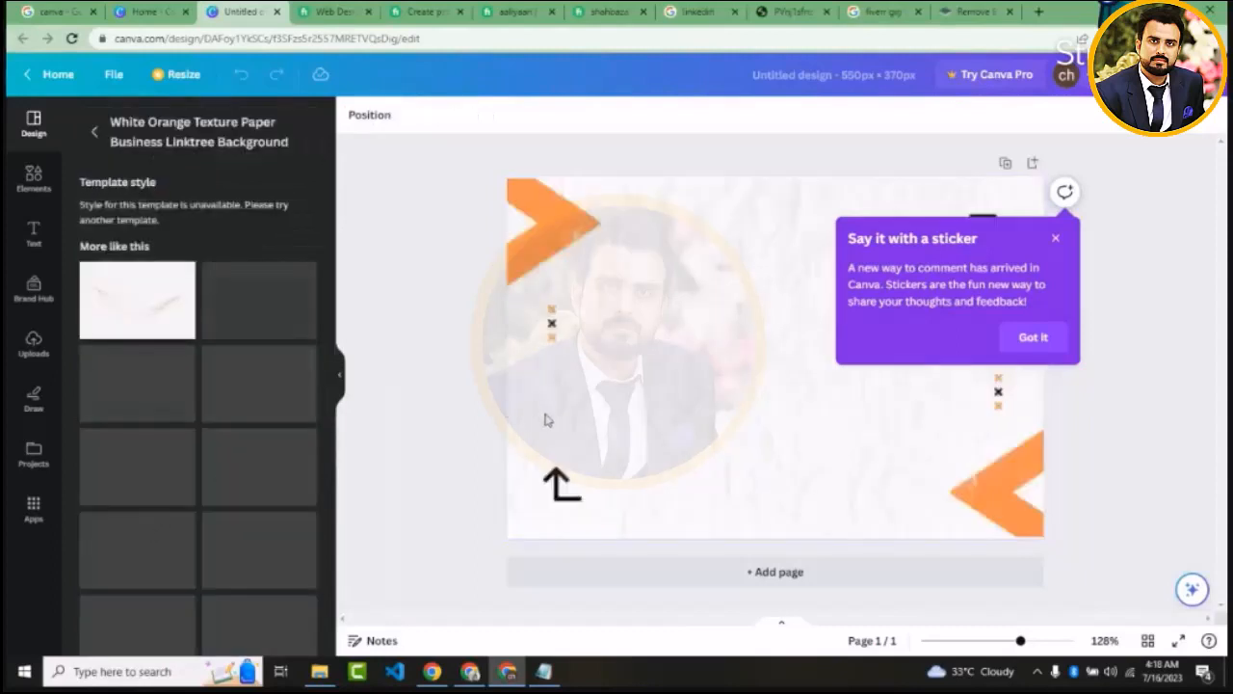
{"action": "left_click", "coordinate": [1055, 238]}
{"action": "left_click", "coordinate": [1122, 341]}
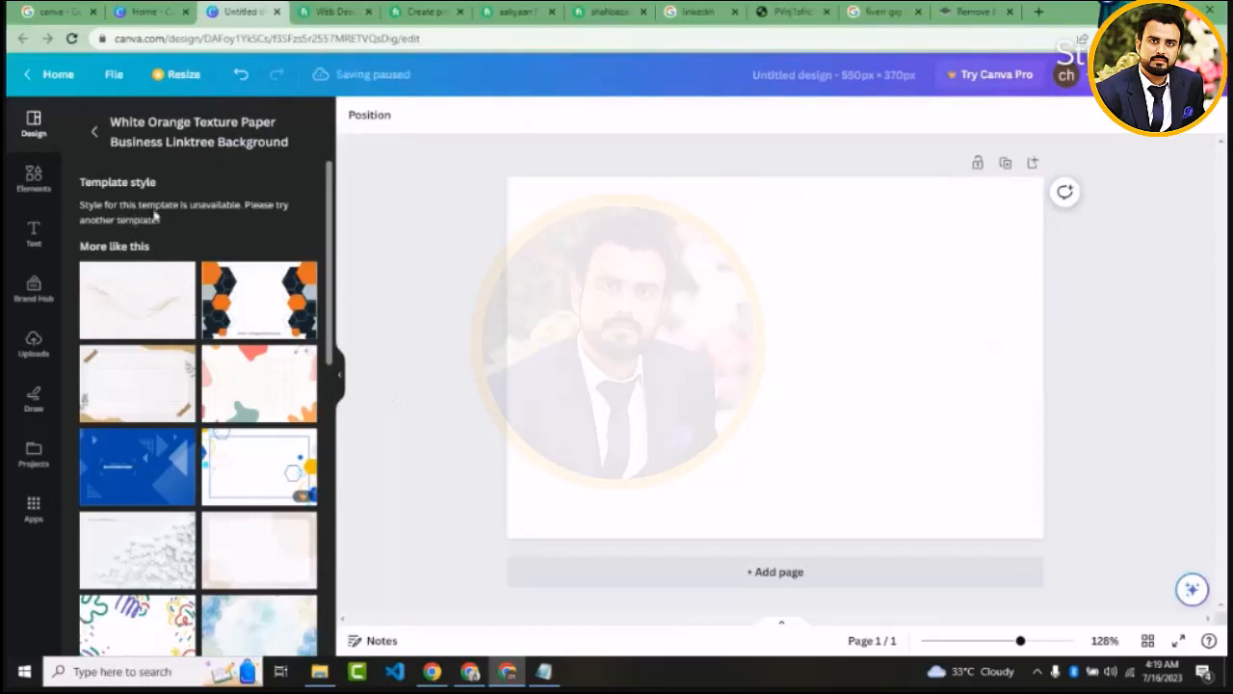
Upload the background-free portrait from Downloads, place it on the page and enlarge it to about half the page width
{"action": "left_click", "coordinate": [833, 262]}
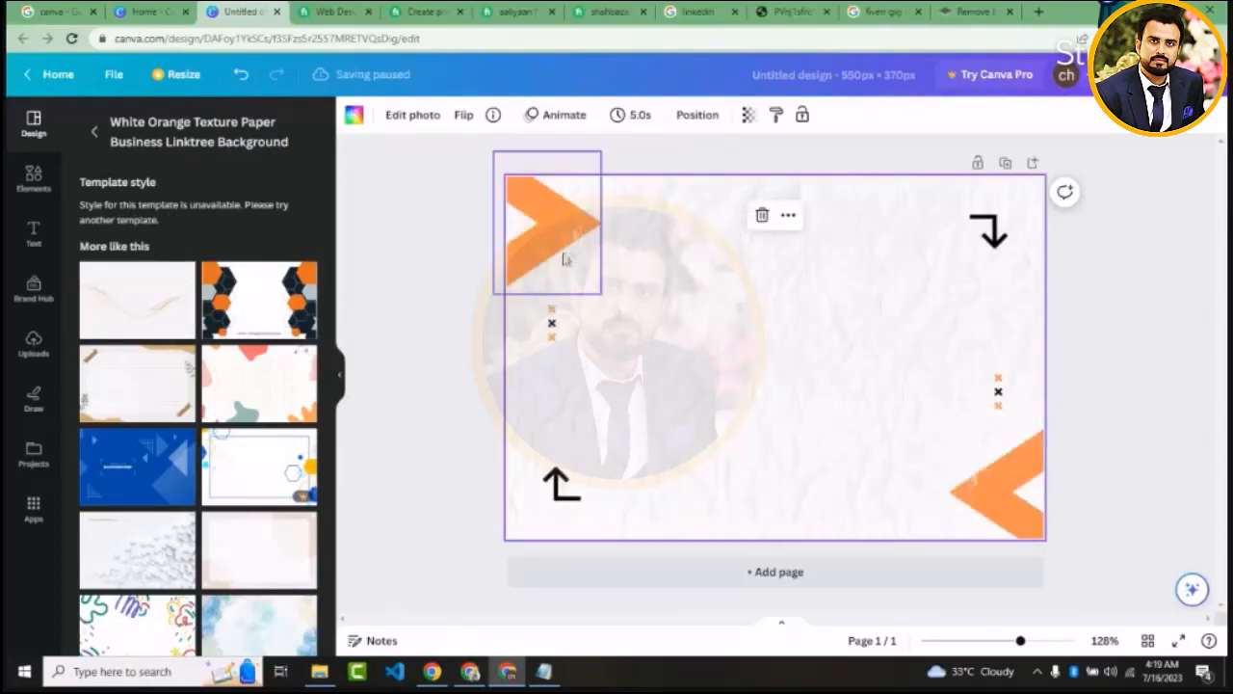
{"action": "left_click", "coordinate": [36, 343]}
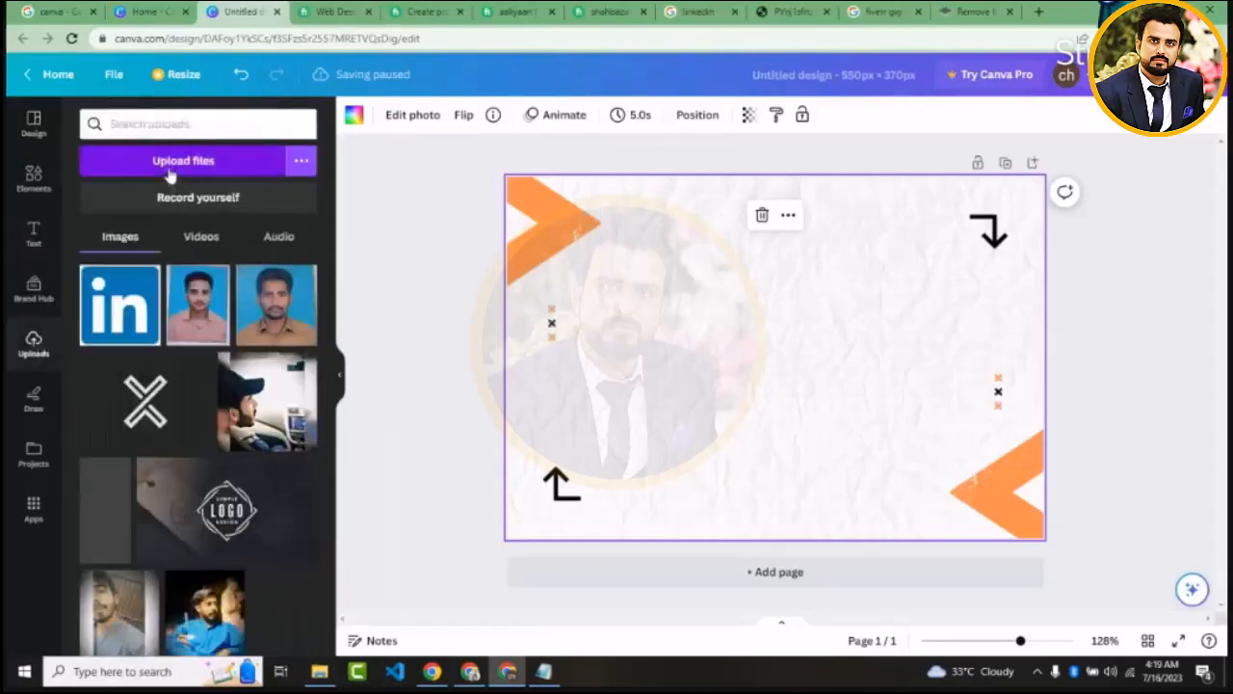
{"action": "left_click", "coordinate": [170, 165]}
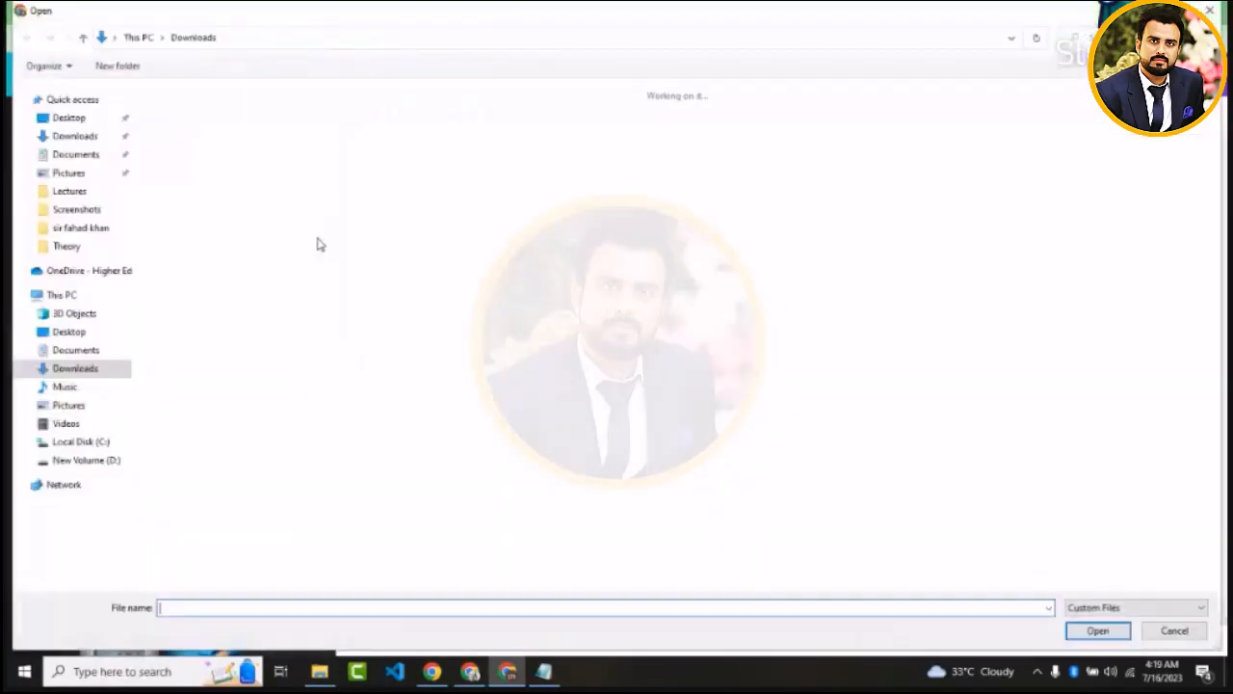
{"action": "double_click", "coordinate": [183, 125]}
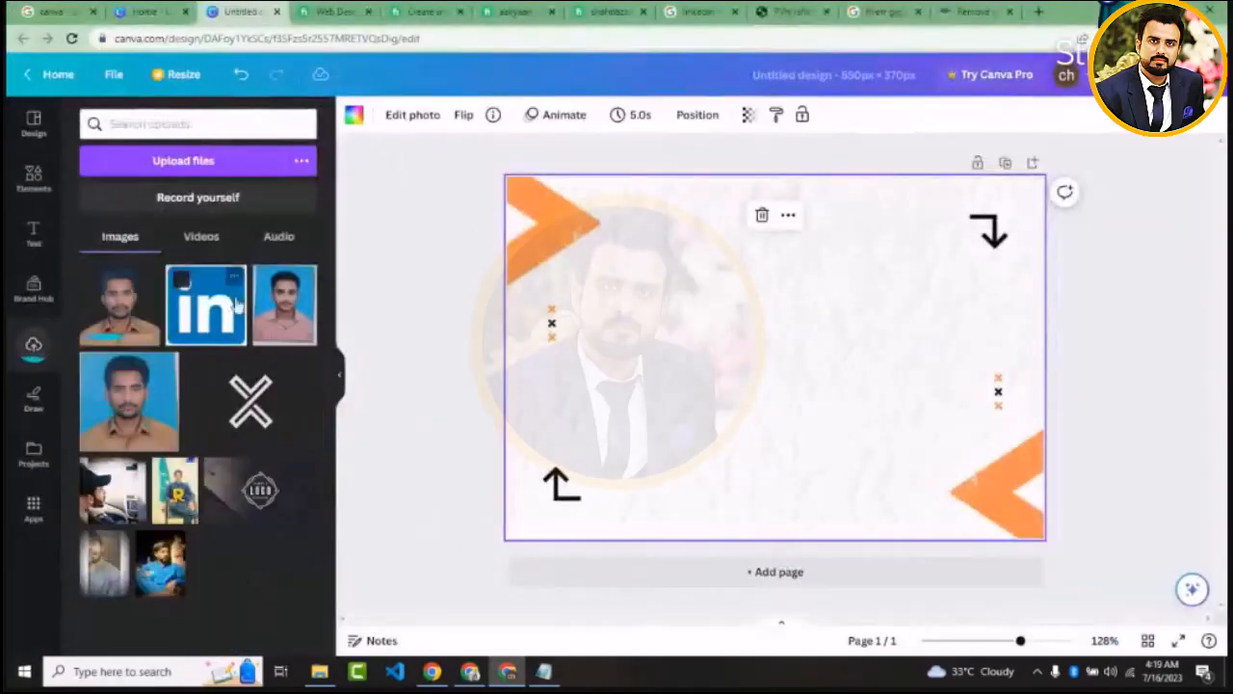
{"action": "left_click", "coordinate": [120, 306]}
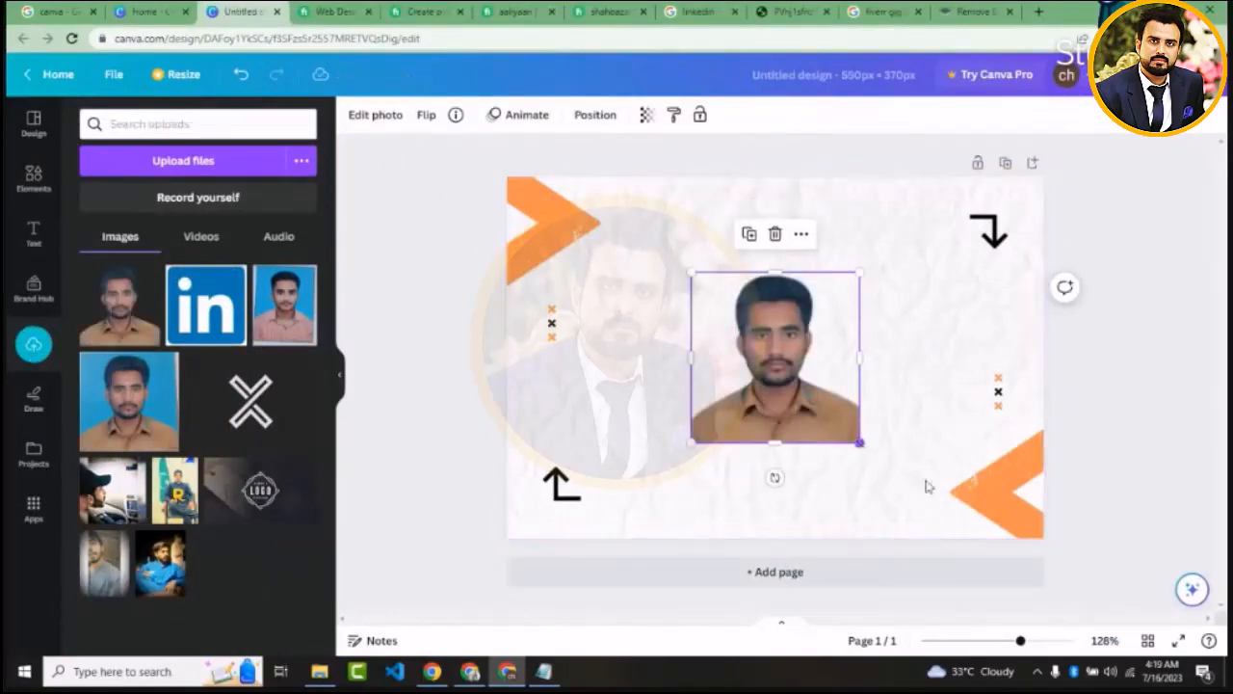
{"action": "left_click_drag", "start_coordinate": [860, 442], "coordinate": [961, 544]}
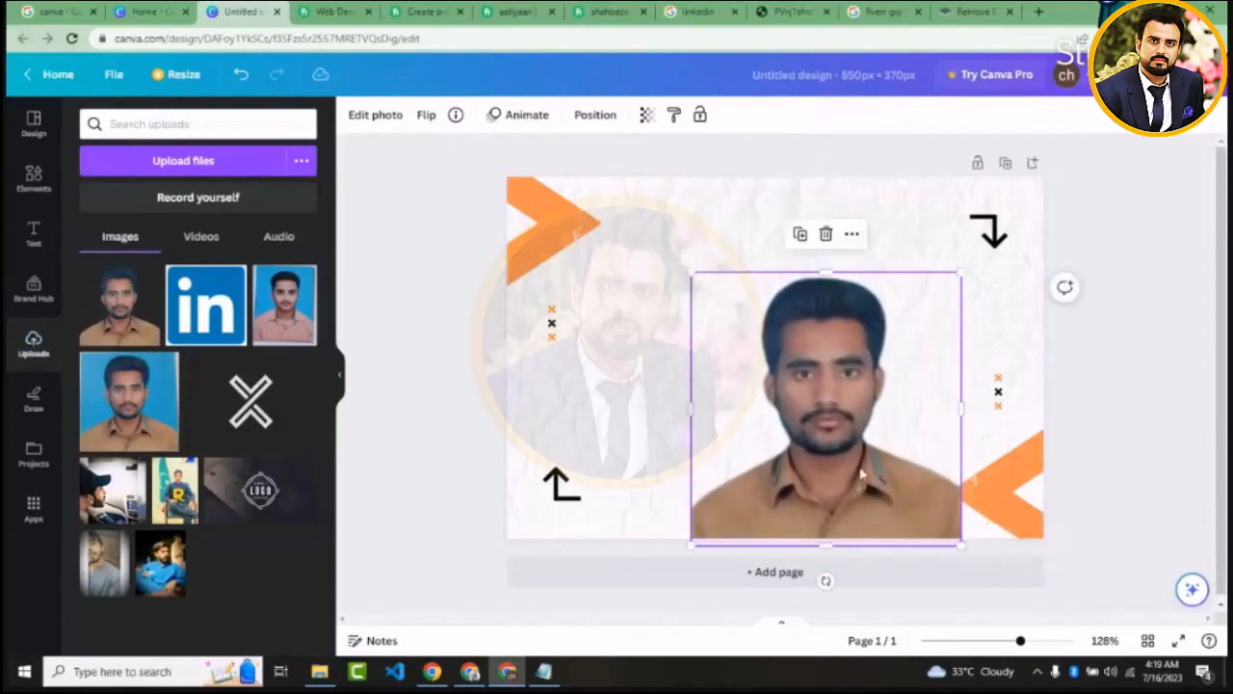
Position the background-free portrait along the page's right side and enlarge it to about the full page height
{"action": "left_click_drag", "start_coordinate": [861, 472], "coordinate": [950, 470]}
{"action": "left_click_drag", "start_coordinate": [775, 270], "coordinate": [691, 183]}
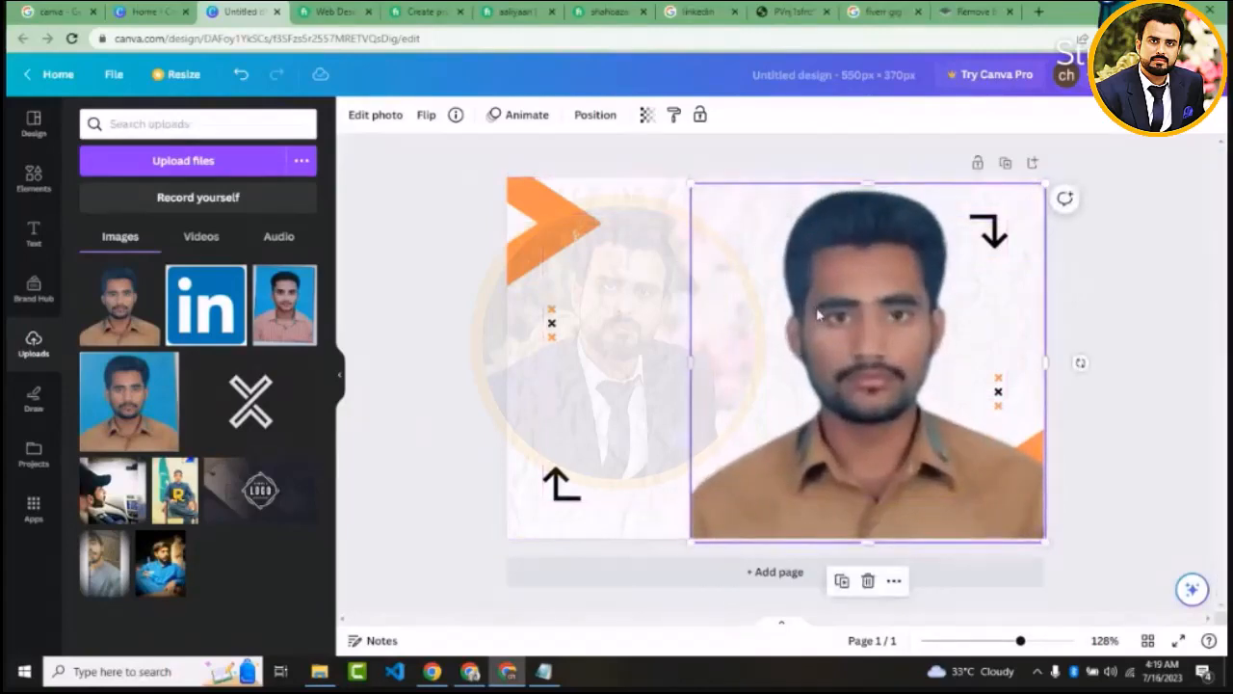
{"action": "left_click_drag", "start_coordinate": [827, 309], "coordinate": [848, 305]}
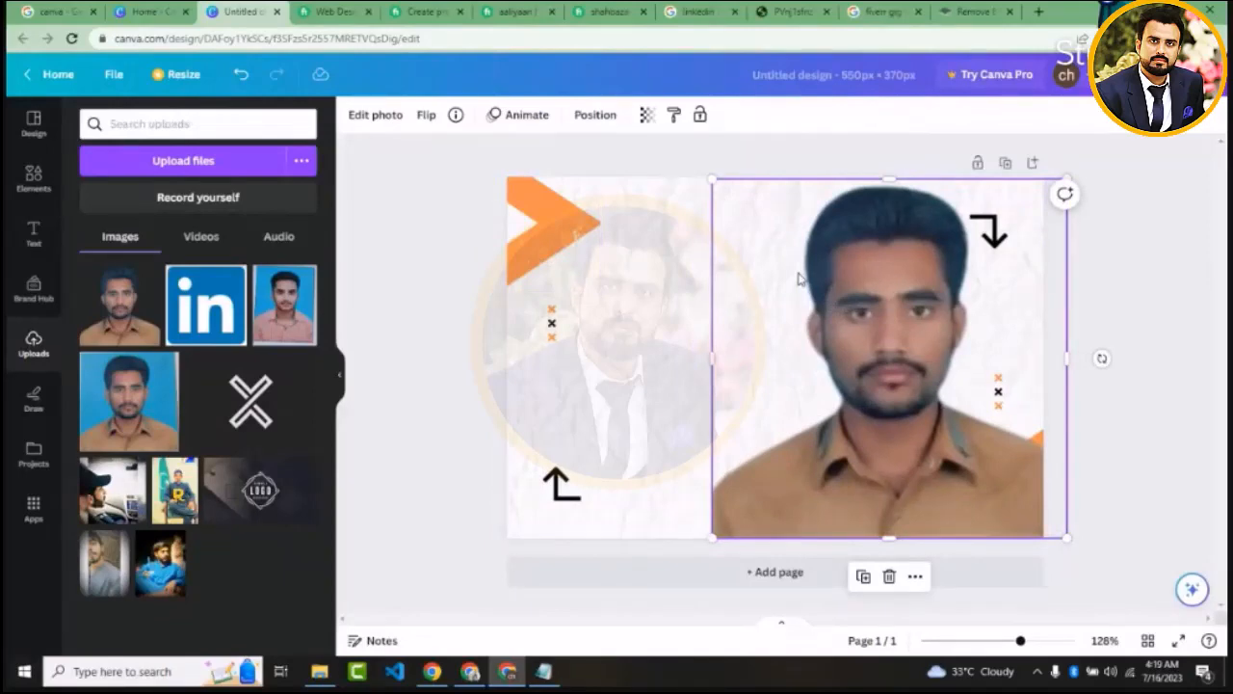
{"action": "left_click", "coordinate": [434, 386]}
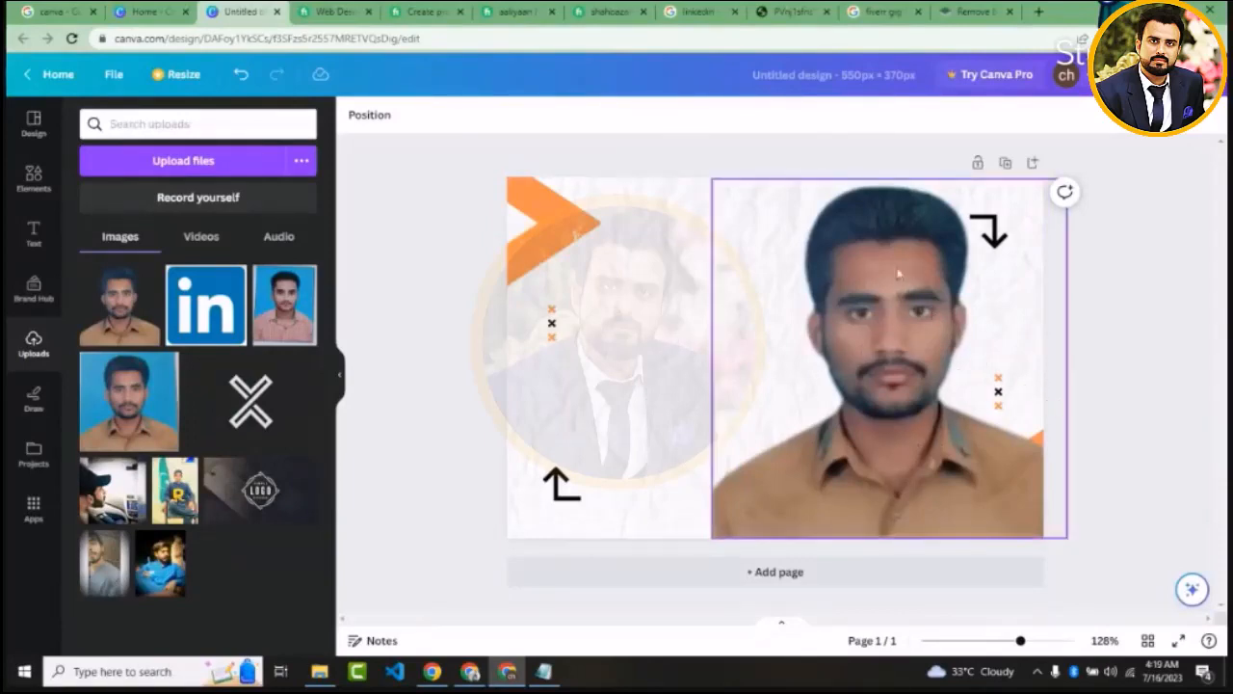
Open Google Keep in a new browser tab
{"action": "left_click", "coordinate": [1037, 13]}
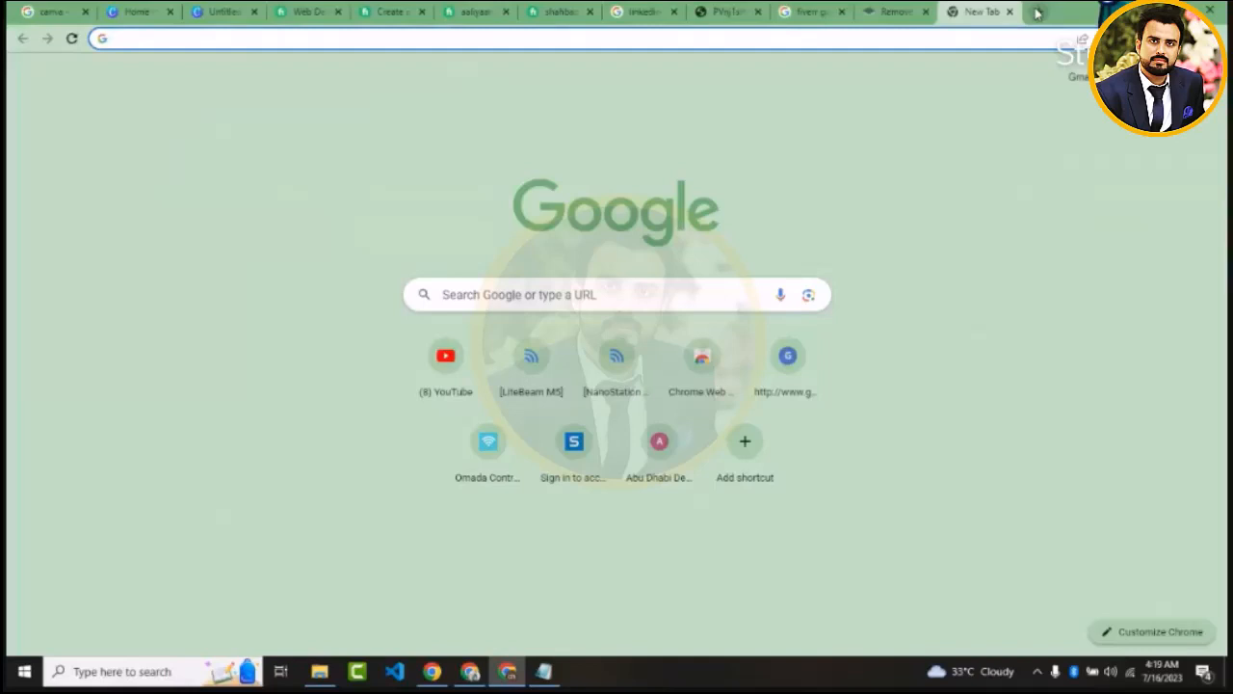
{"action": "left_click", "coordinate": [1156, 77]}
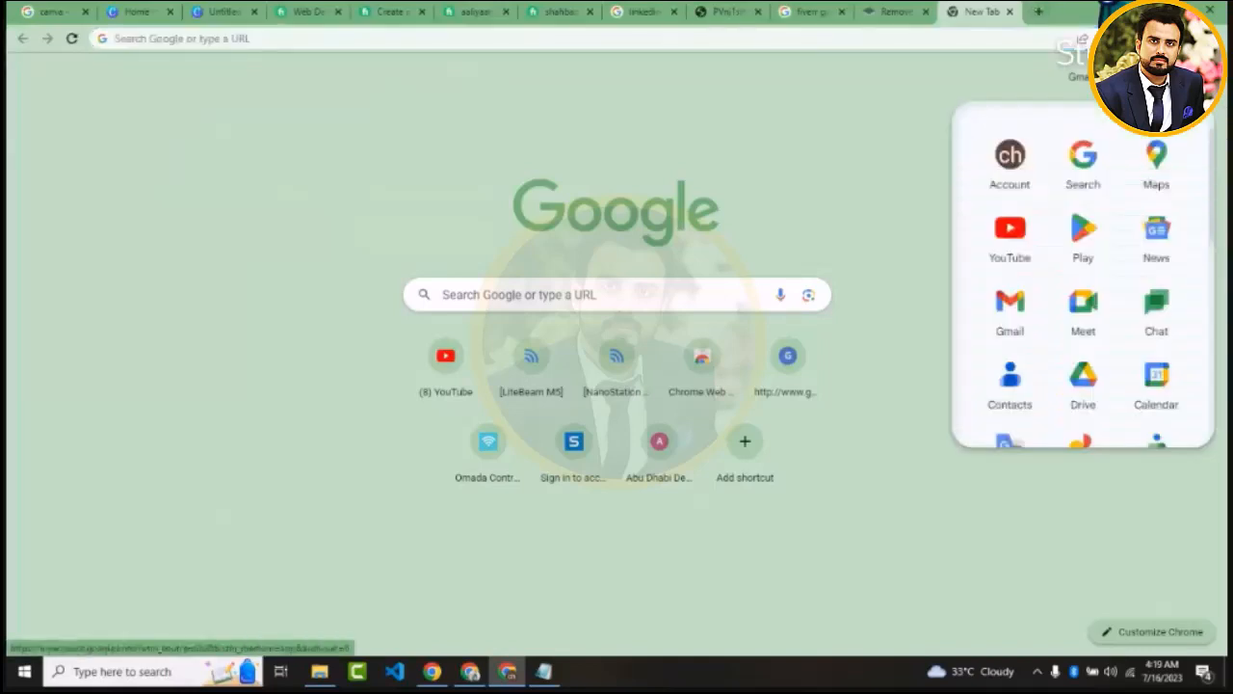
{"action": "left_click_drag", "start_coordinate": [1212, 214], "coordinate": [1215, 340]}
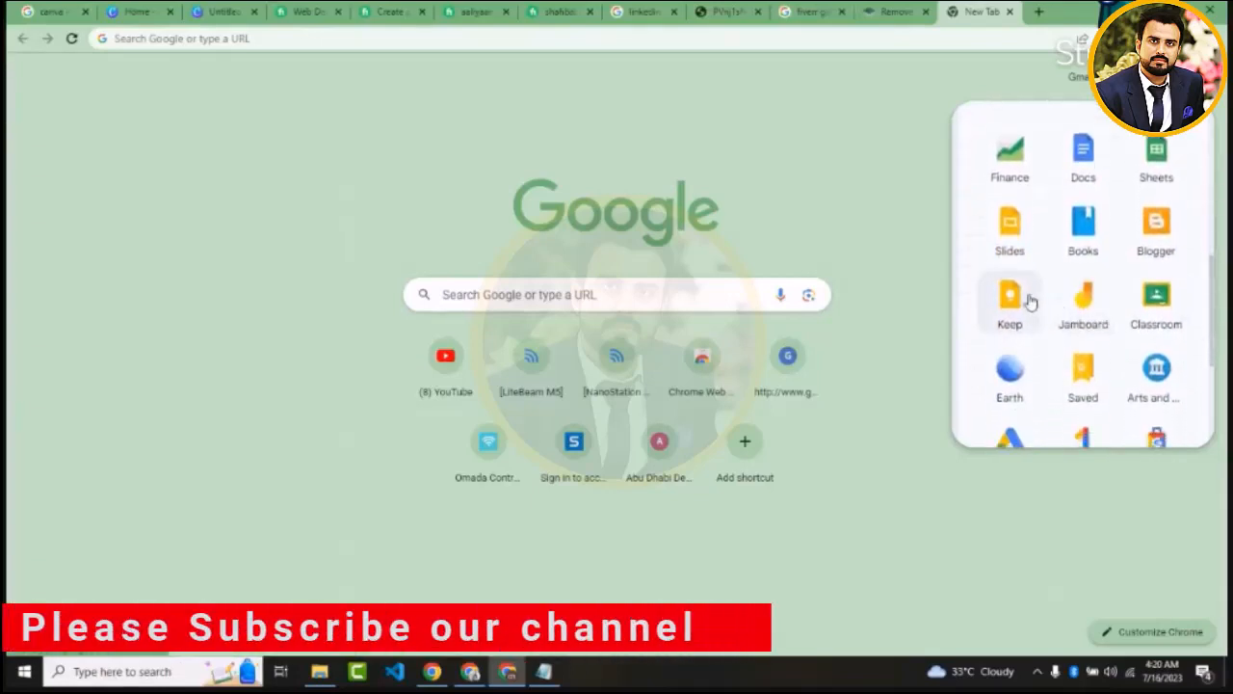
{"action": "left_click", "coordinate": [1005, 309]}
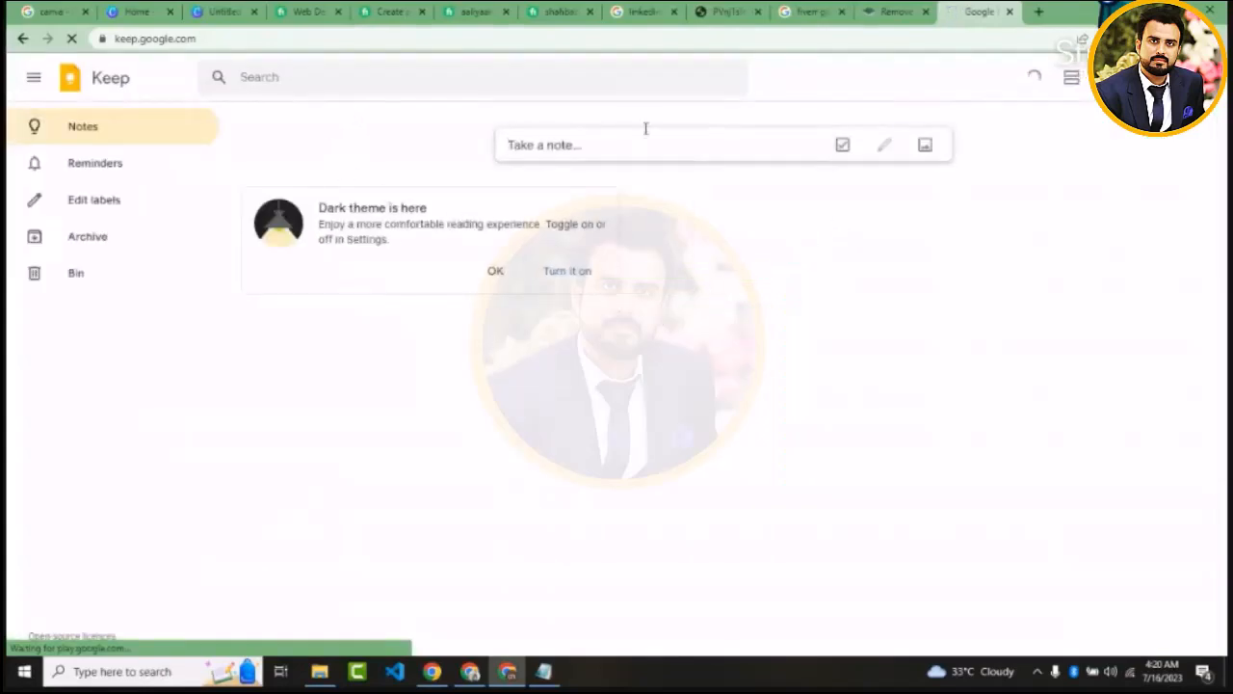
Switch to Fiverr's Website Design listing and open the "I will design and develop a professional wordpress website" gig in a new tab
{"action": "left_click", "coordinate": [310, 12]}
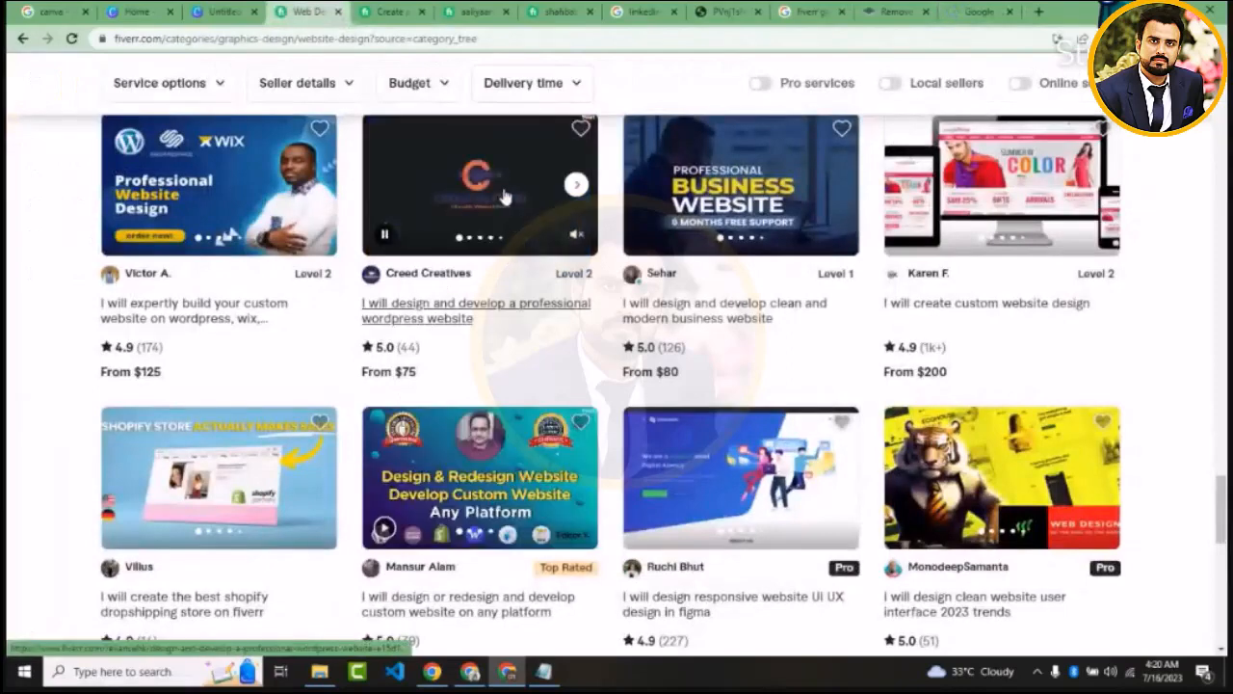
{"action": "right_click", "coordinate": [482, 303]}
{"action": "left_click", "coordinate": [508, 316]}
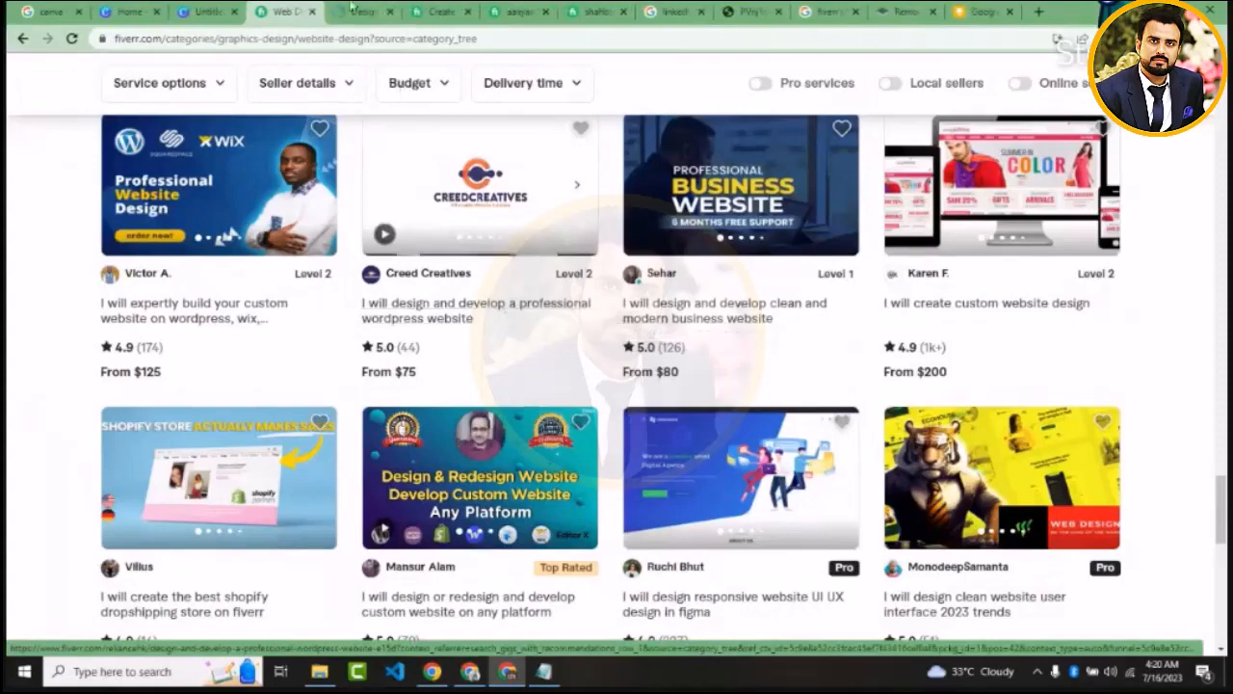
{"action": "key", "text": "ctrl+Tab"}
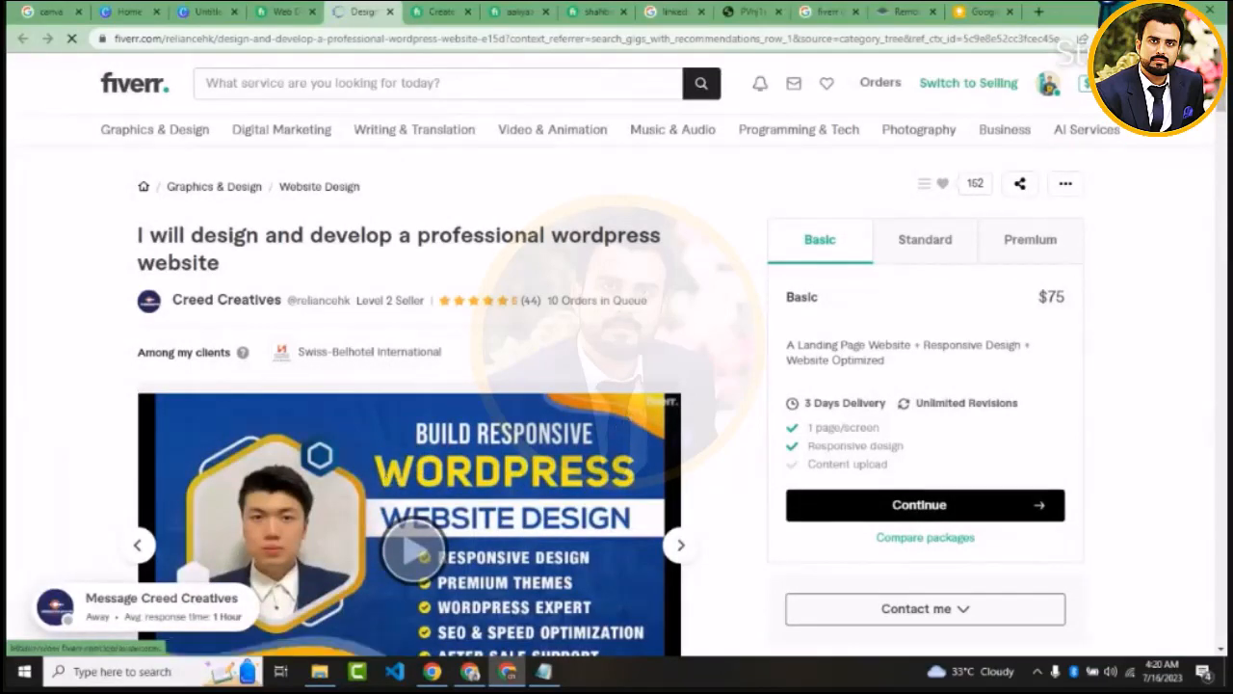
{"action": "scroll", "coordinate": [747, 284], "scroll_direction": "down", "scroll_amount": 4}
{"action": "scroll", "coordinate": [746, 284], "scroll_direction": "up", "scroll_amount": 1}
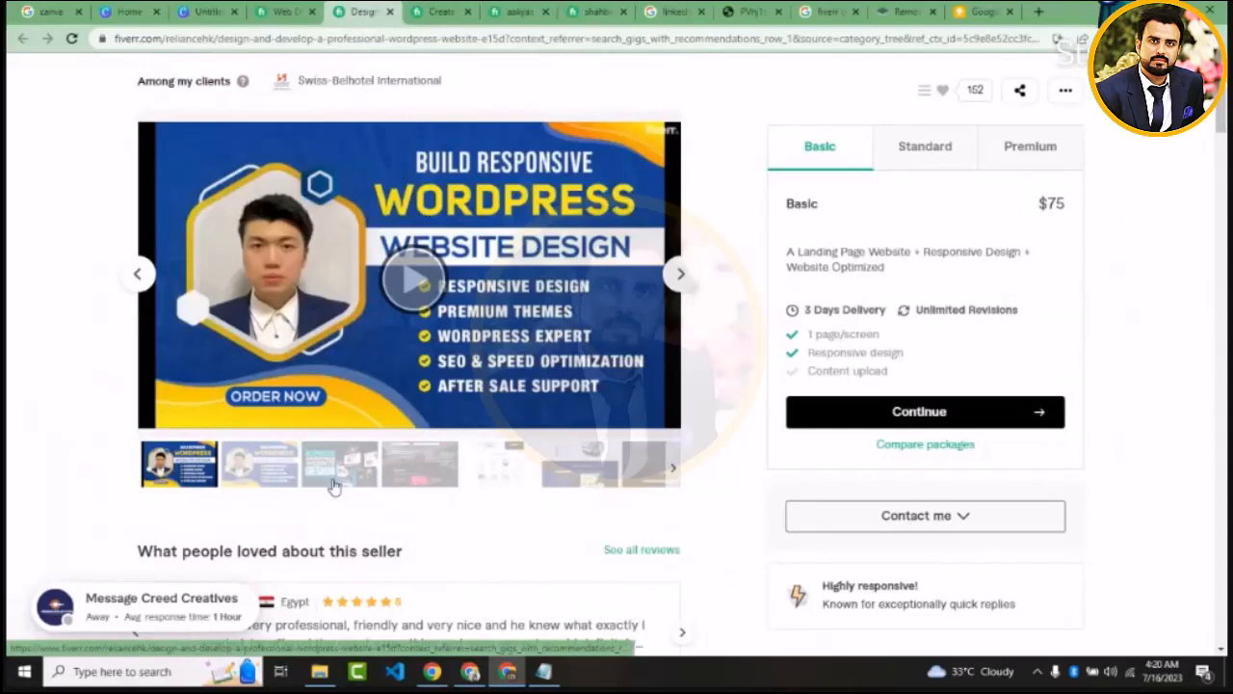
Open the gig's video cover image in its own tab and try to save it to Downloads as a WEBP file
{"action": "right_click", "coordinate": [314, 316]}
{"action": "left_click", "coordinate": [362, 325]}
{"action": "left_click", "coordinate": [411, 12]}
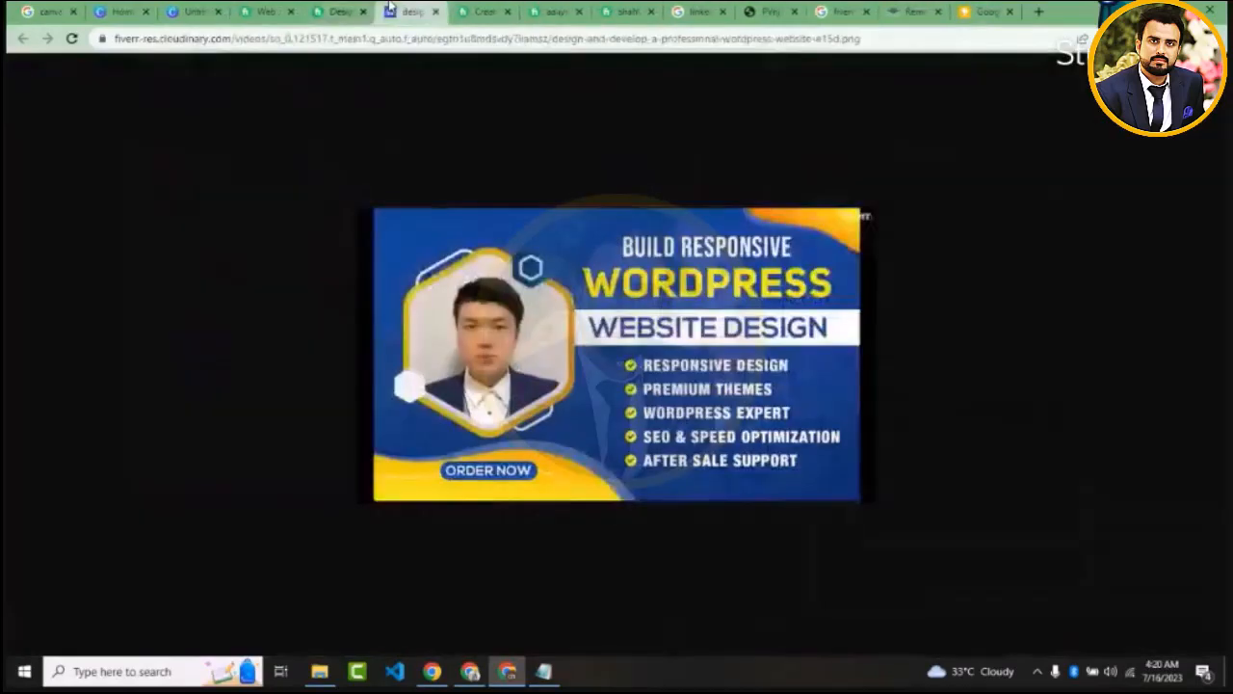
{"action": "right_click", "coordinate": [511, 266]}
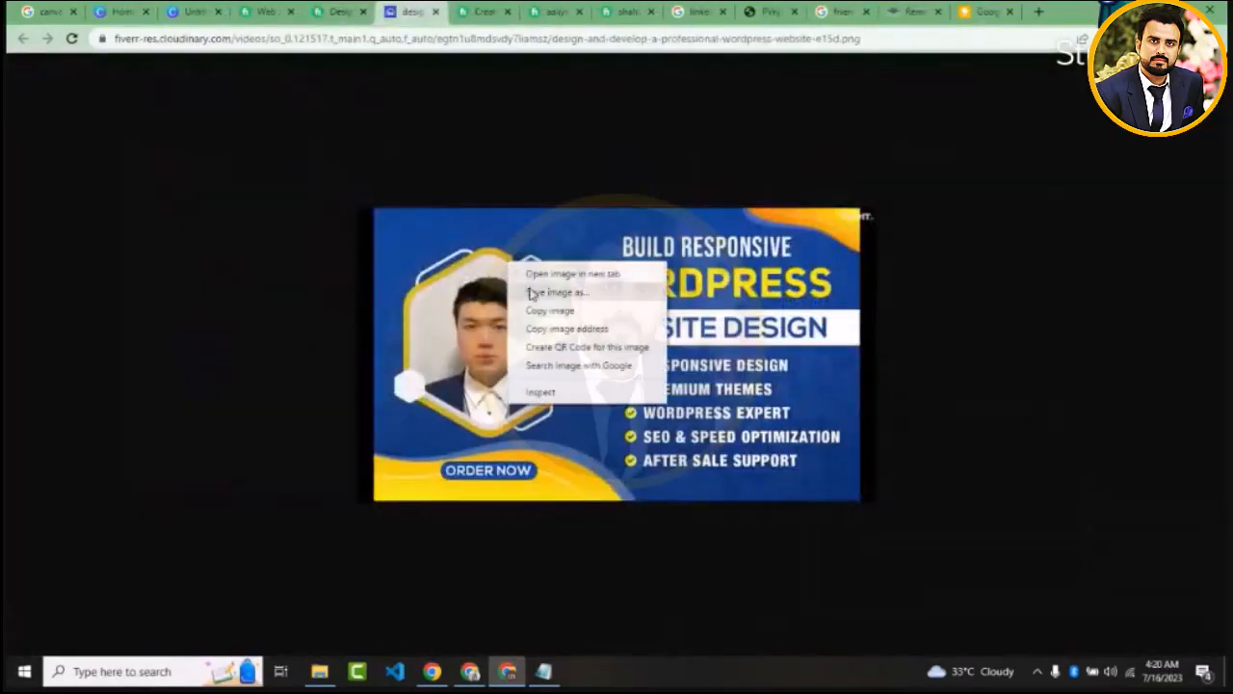
{"action": "left_click", "coordinate": [536, 291]}
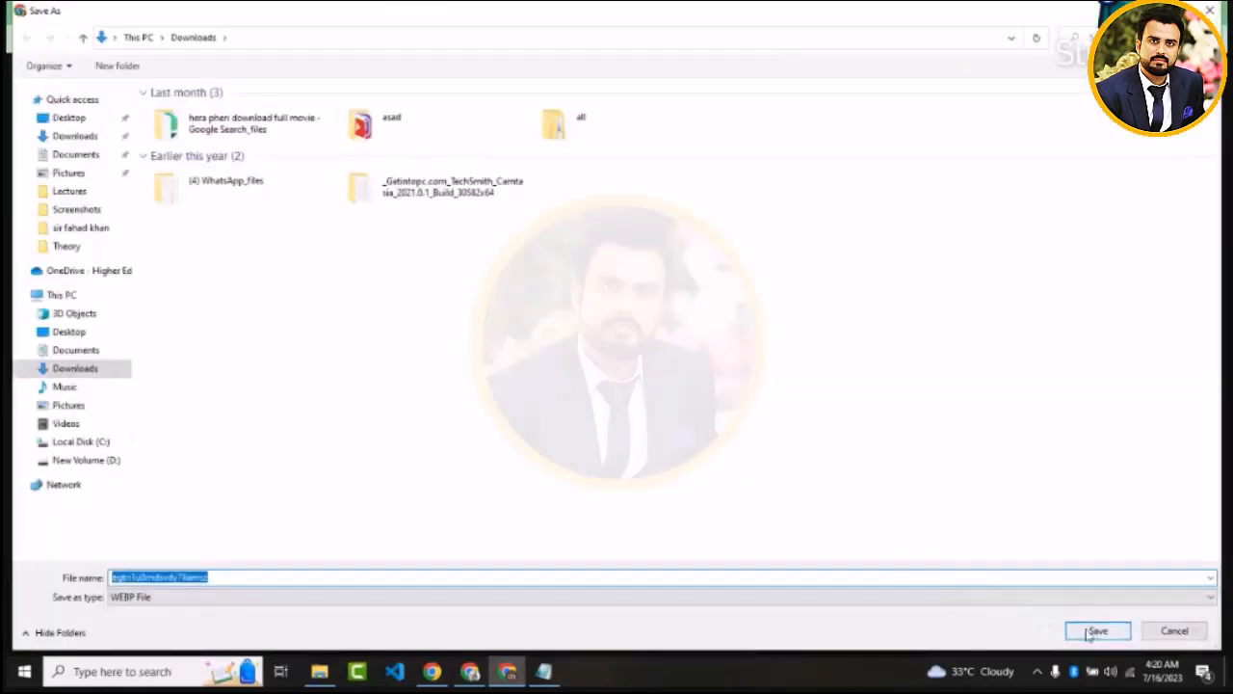
{"action": "left_click", "coordinate": [1124, 634]}
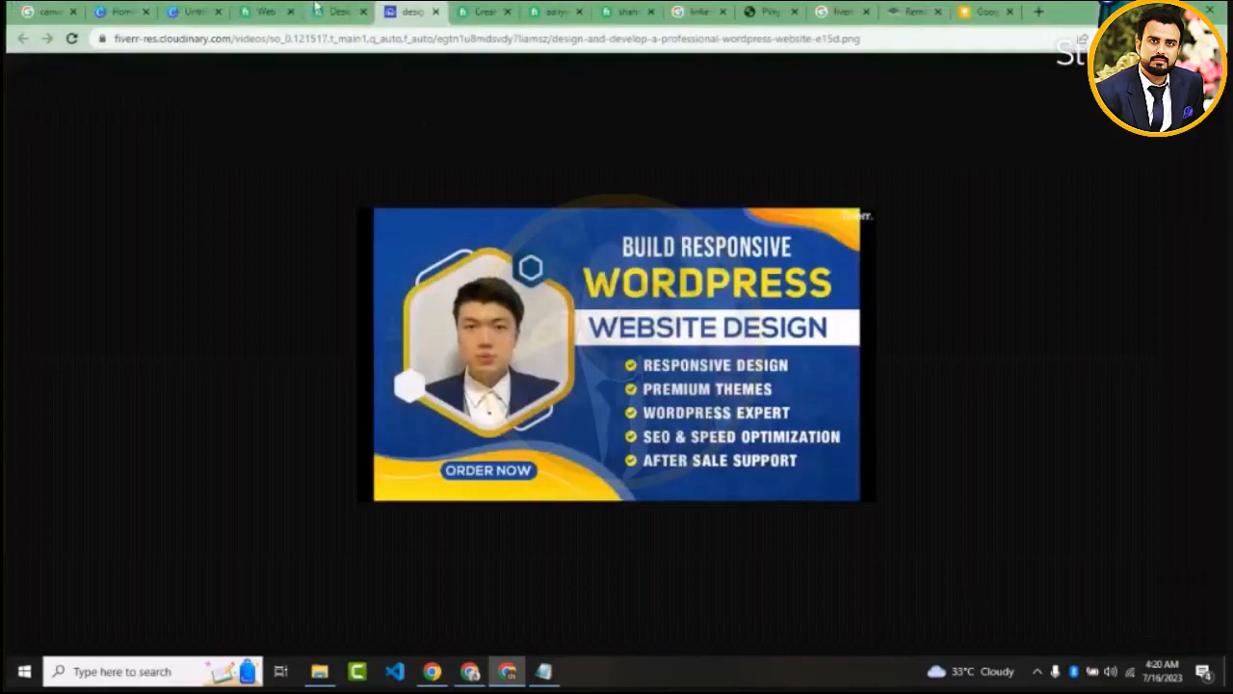
Return to the WordPress gig, show the second image in its gallery and open that image in a new tab
{"action": "left_click", "coordinate": [318, 9]}
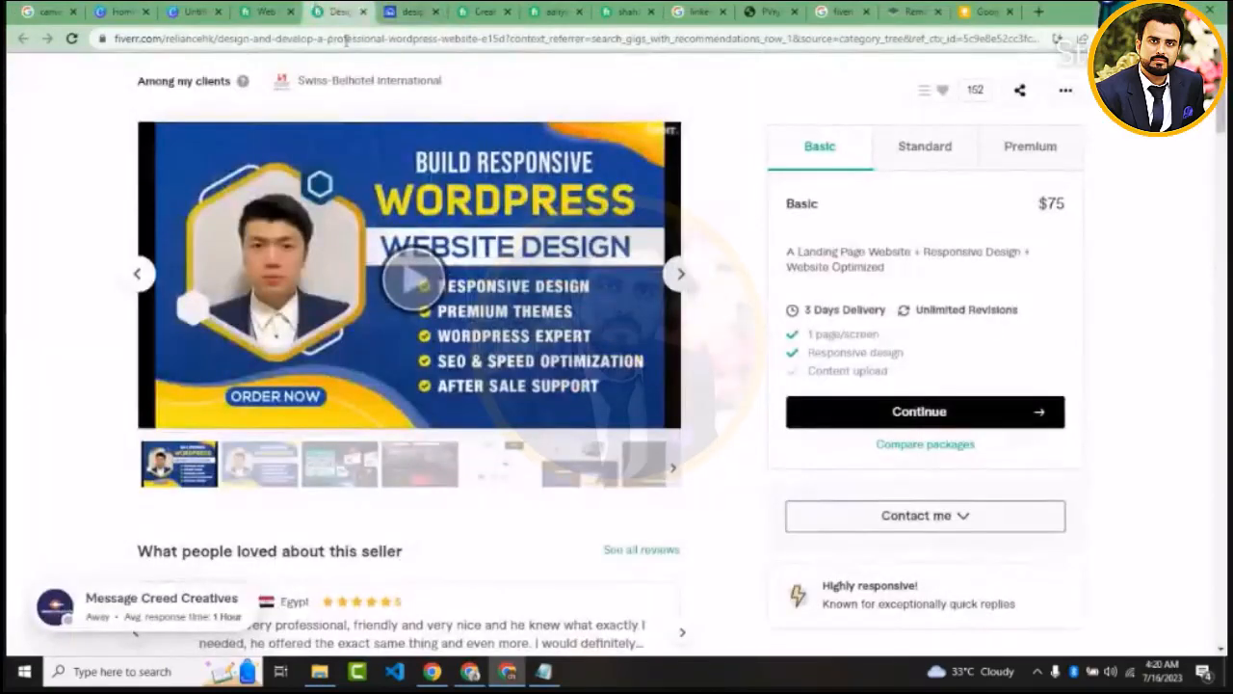
{"action": "left_click", "coordinate": [685, 278]}
{"action": "left_click", "coordinate": [685, 278]}
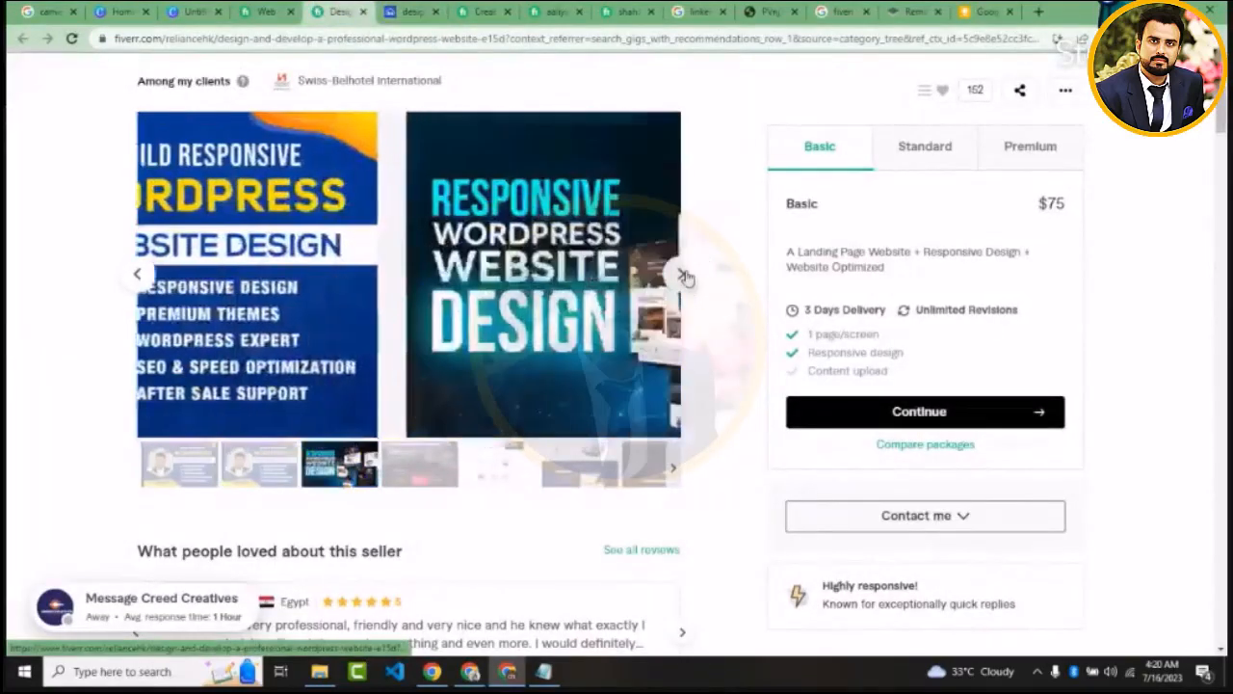
{"action": "left_click", "coordinate": [136, 274]}
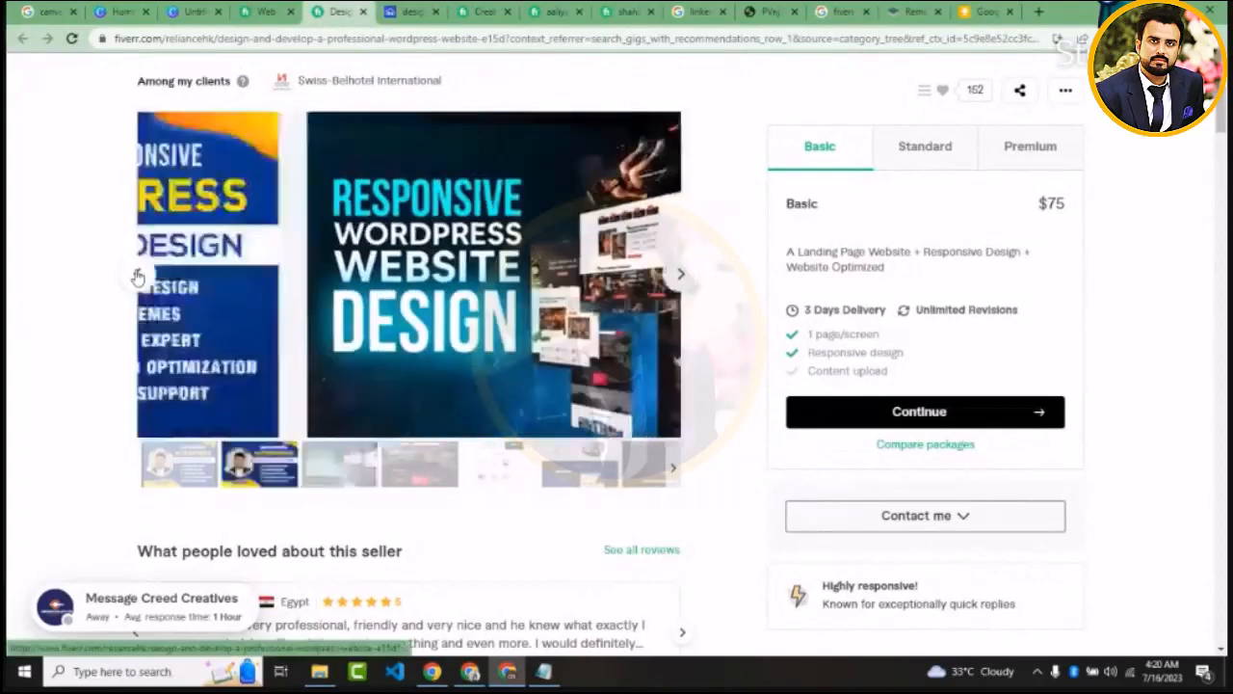
{"action": "right_click", "coordinate": [298, 249]}
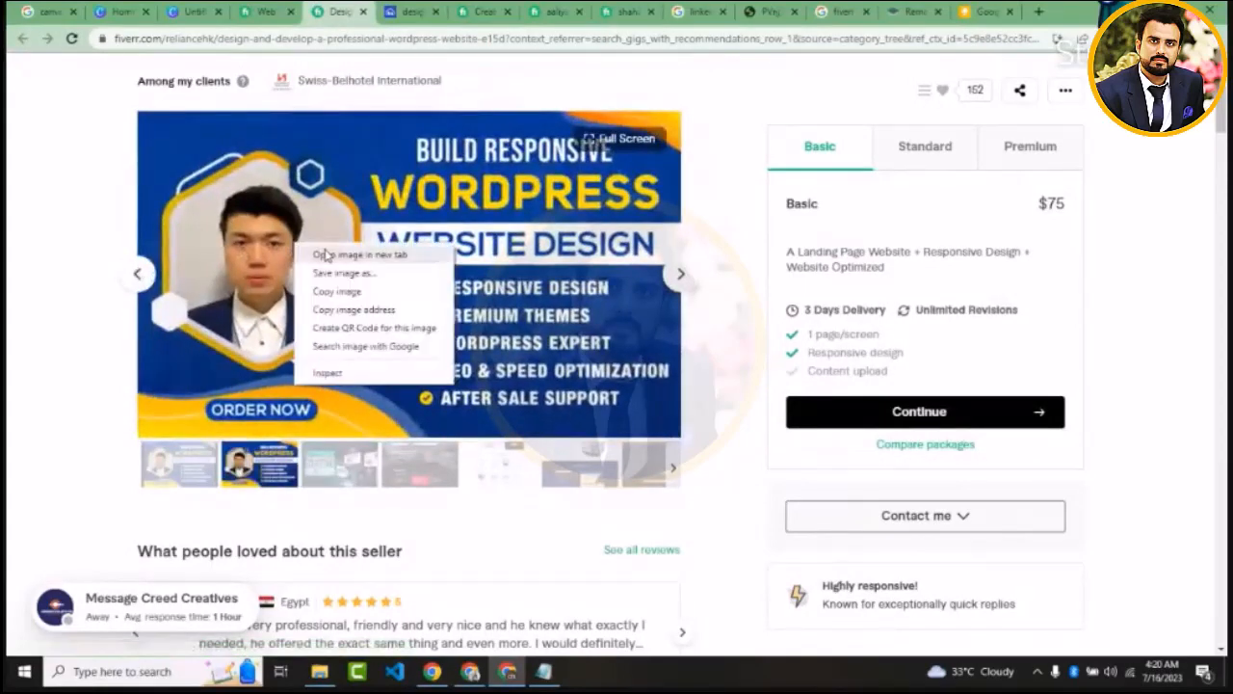
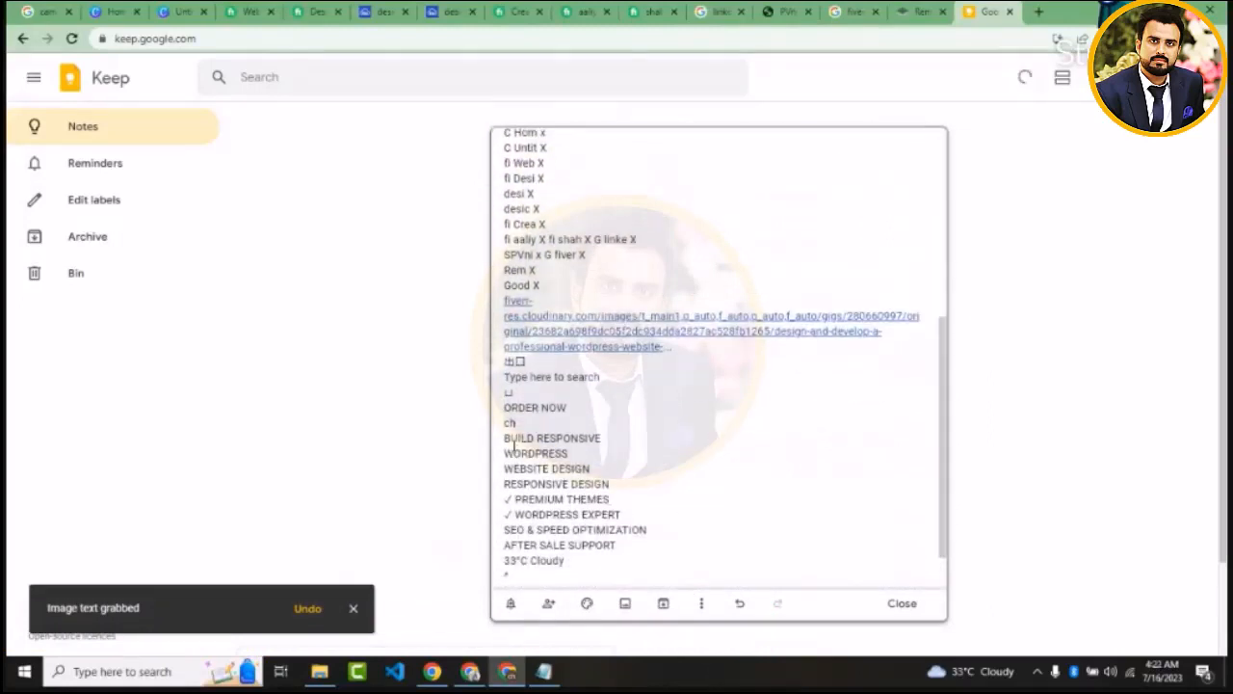
Copy the lines BUILD RESPONSIVE WORDPRESS WEBSITE DESIGN from the Keep note and replace all the text in Notepad with them
{"action": "left_click_drag", "start_coordinate": [510, 437], "coordinate": [575, 467]}
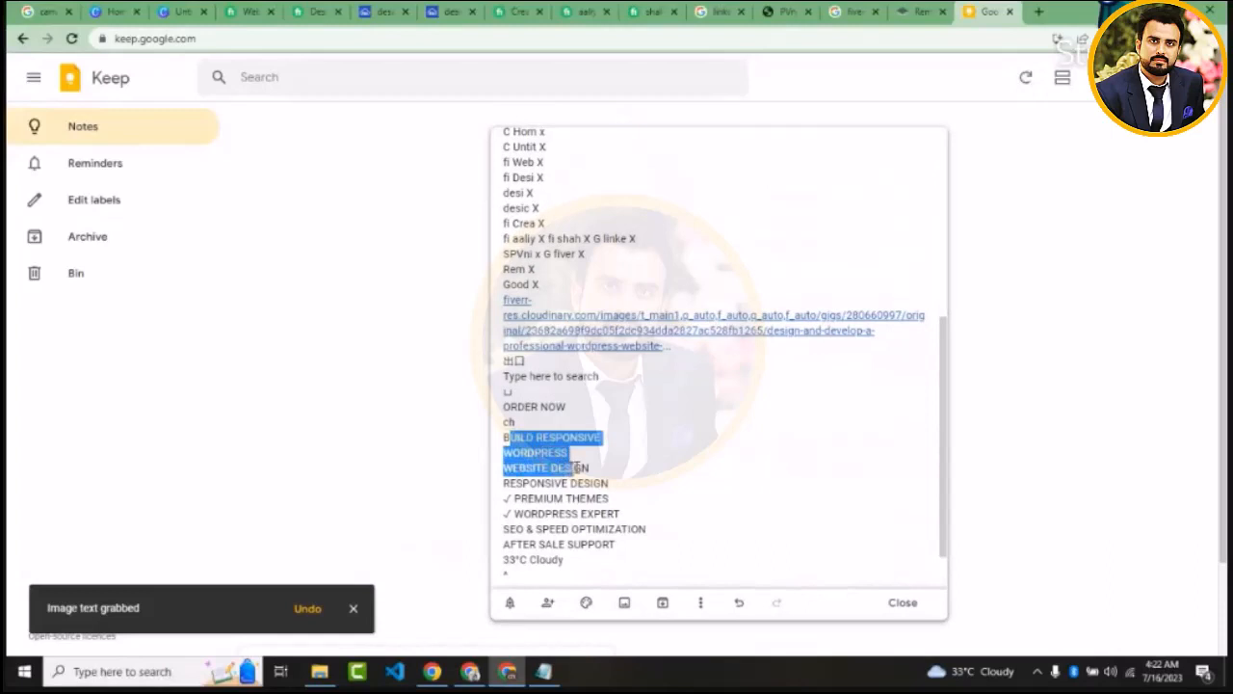
{"action": "left_click", "coordinate": [595, 465]}
{"action": "left_click_drag", "start_coordinate": [596, 464], "coordinate": [485, 440]}
{"action": "key", "text": "ctrl+c"}
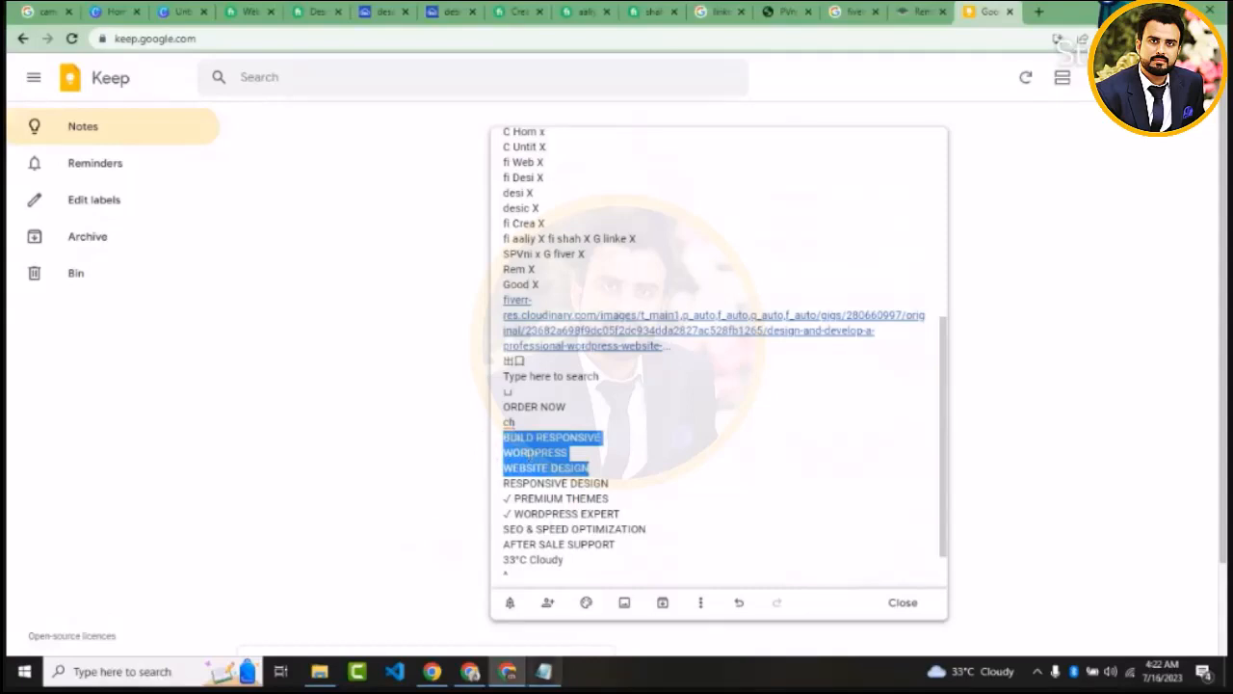
{"action": "left_click", "coordinate": [535, 678]}
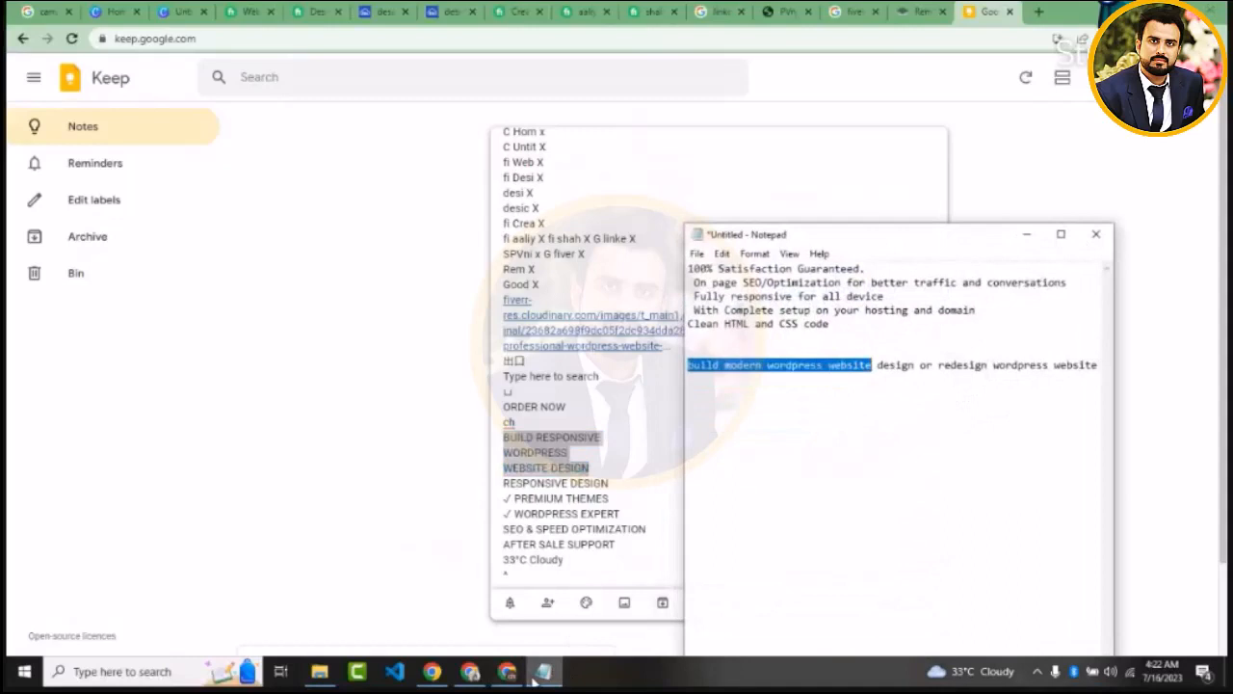
{"action": "key", "text": "ctrl+a"}
{"action": "key", "text": "ctrl+v"}
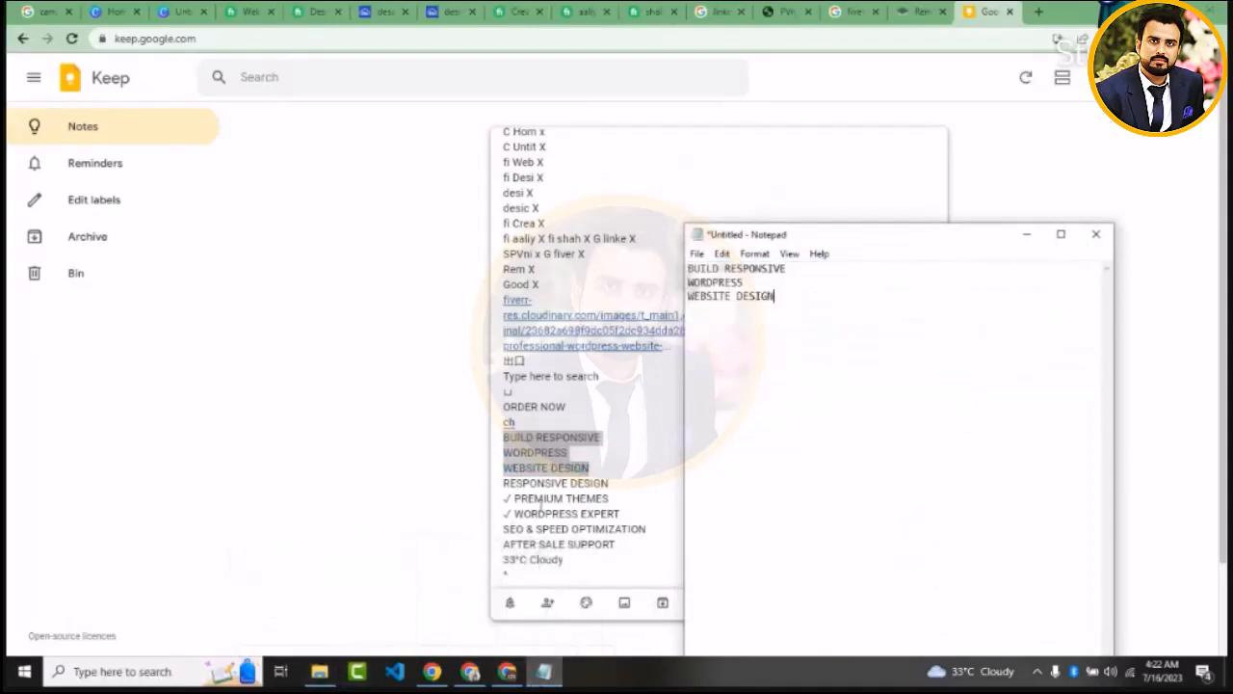
Copy the note's feature lines from RESPONSIVE DESIGN to AFTER SALE SUPPORT, close the note and append them to the Notepad text
{"action": "left_click", "coordinate": [505, 485]}
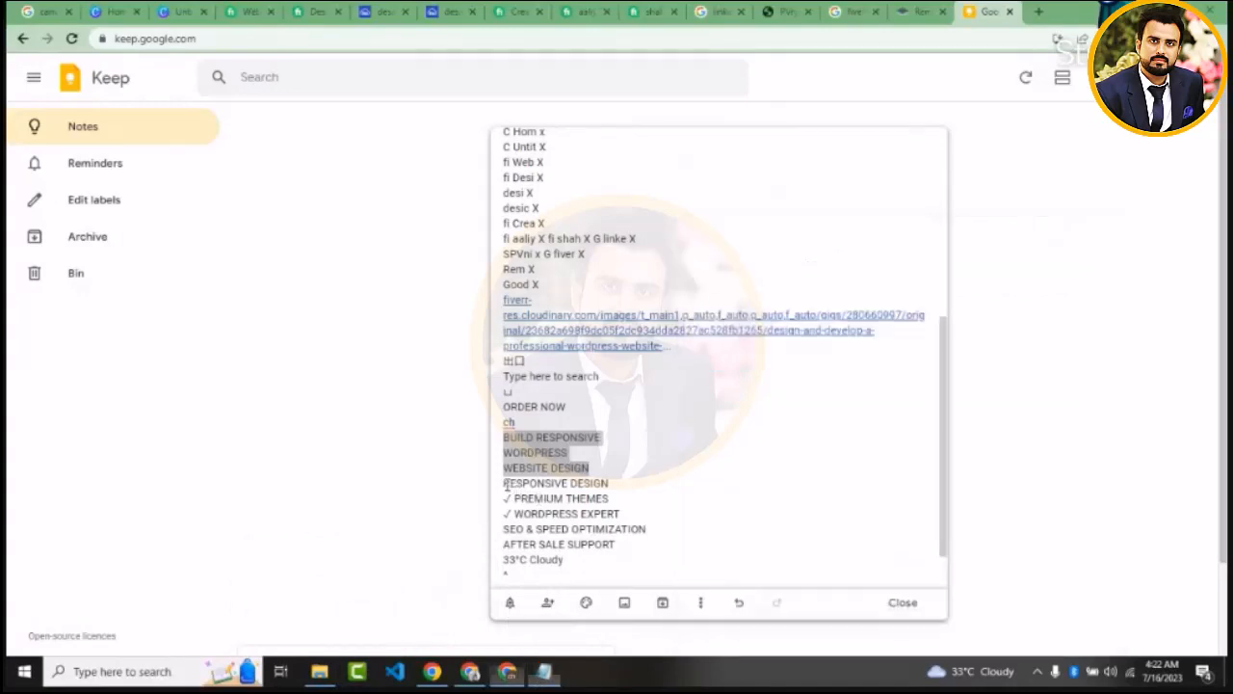
{"action": "left_click_drag", "start_coordinate": [505, 484], "coordinate": [616, 545]}
{"action": "key", "text": "ctrl+c"}
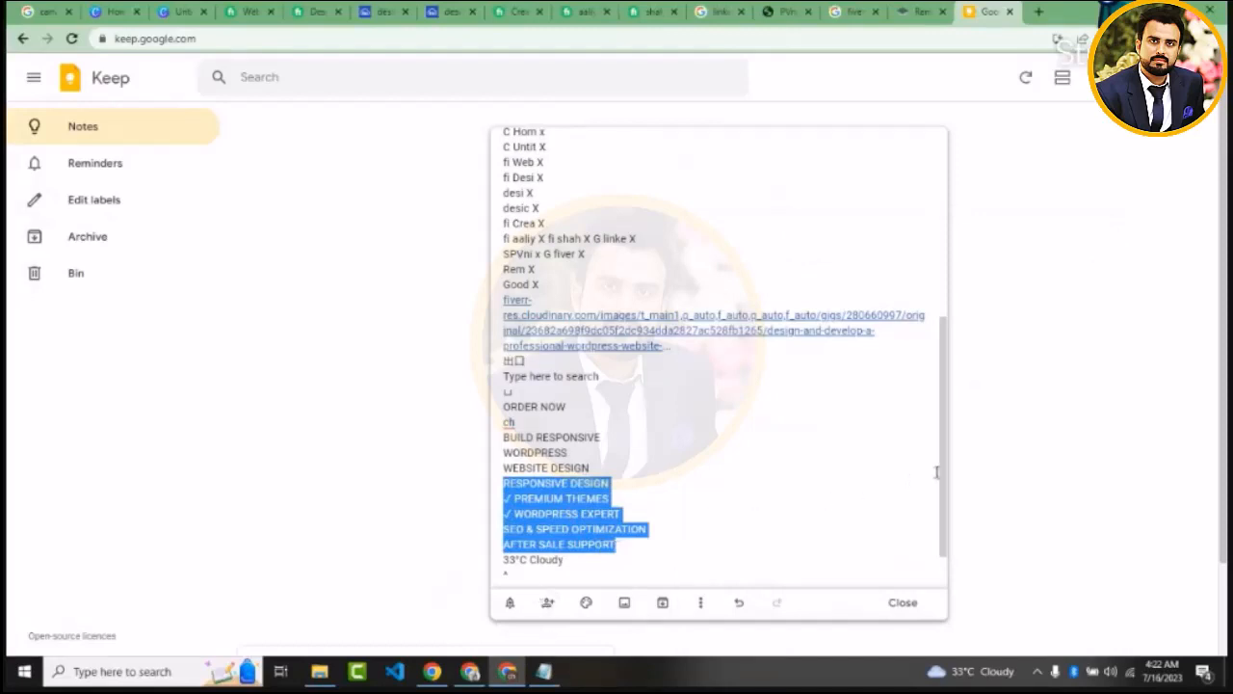
{"action": "left_click_drag", "start_coordinate": [944, 473], "coordinate": [949, 505]}
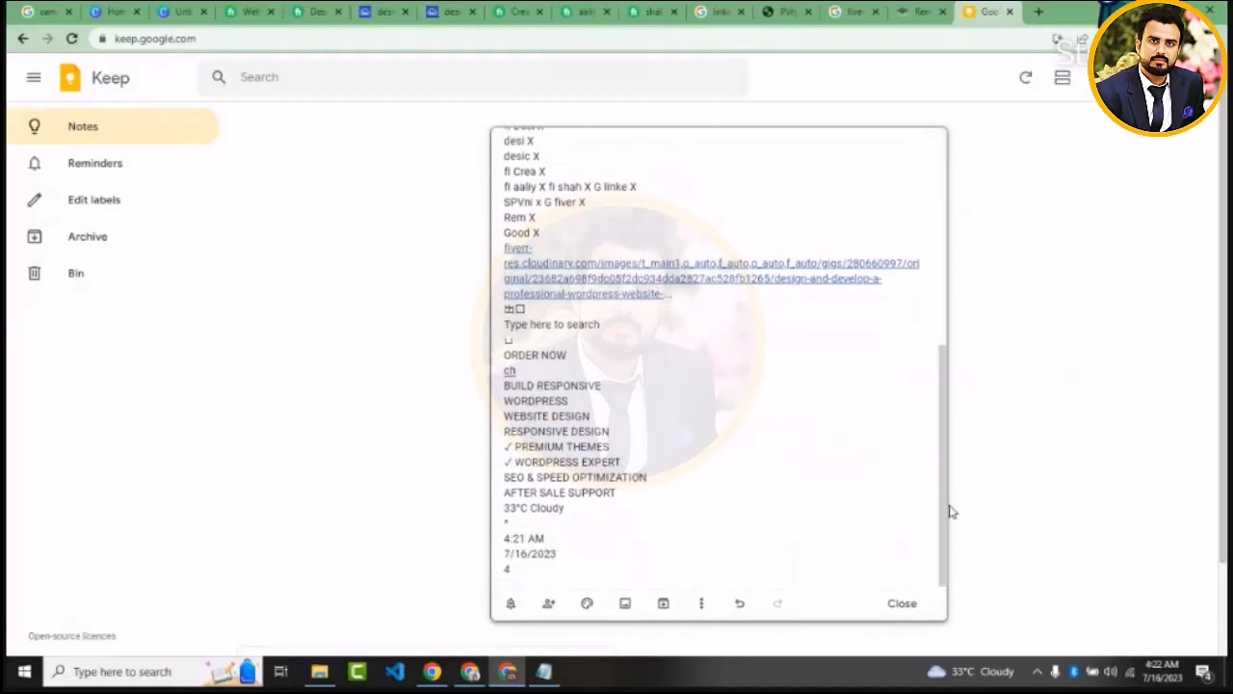
{"action": "left_click", "coordinate": [964, 674]}
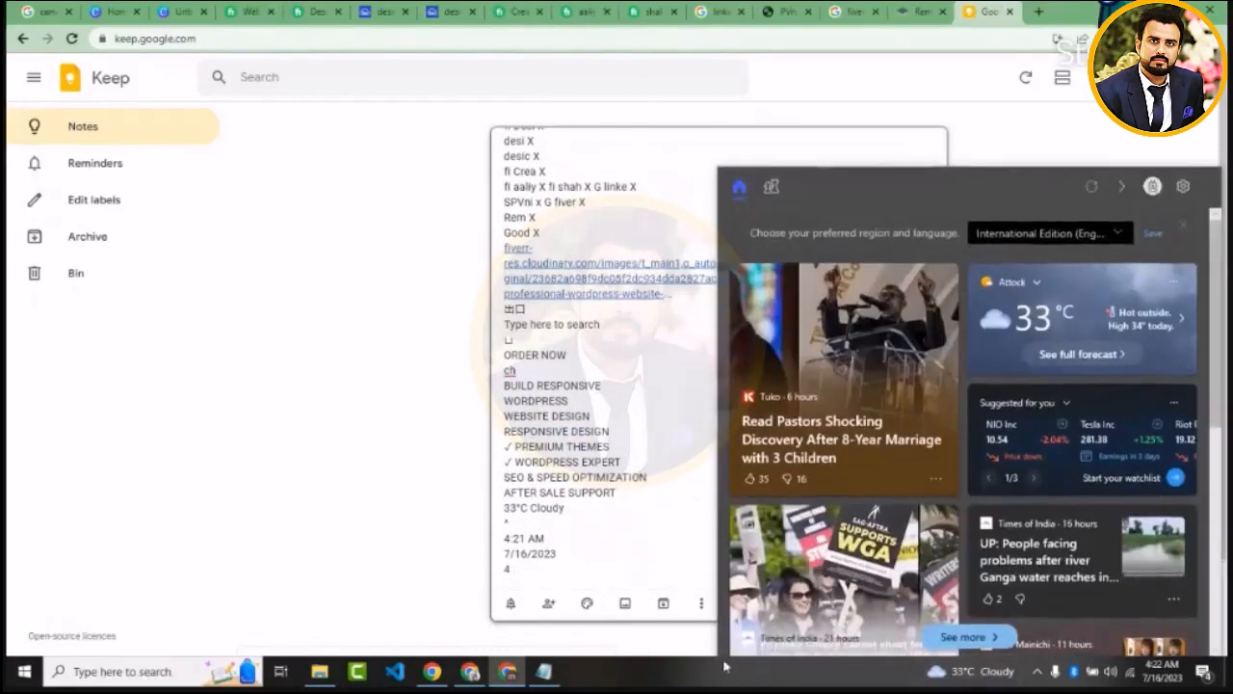
{"action": "left_click", "coordinate": [583, 543]}
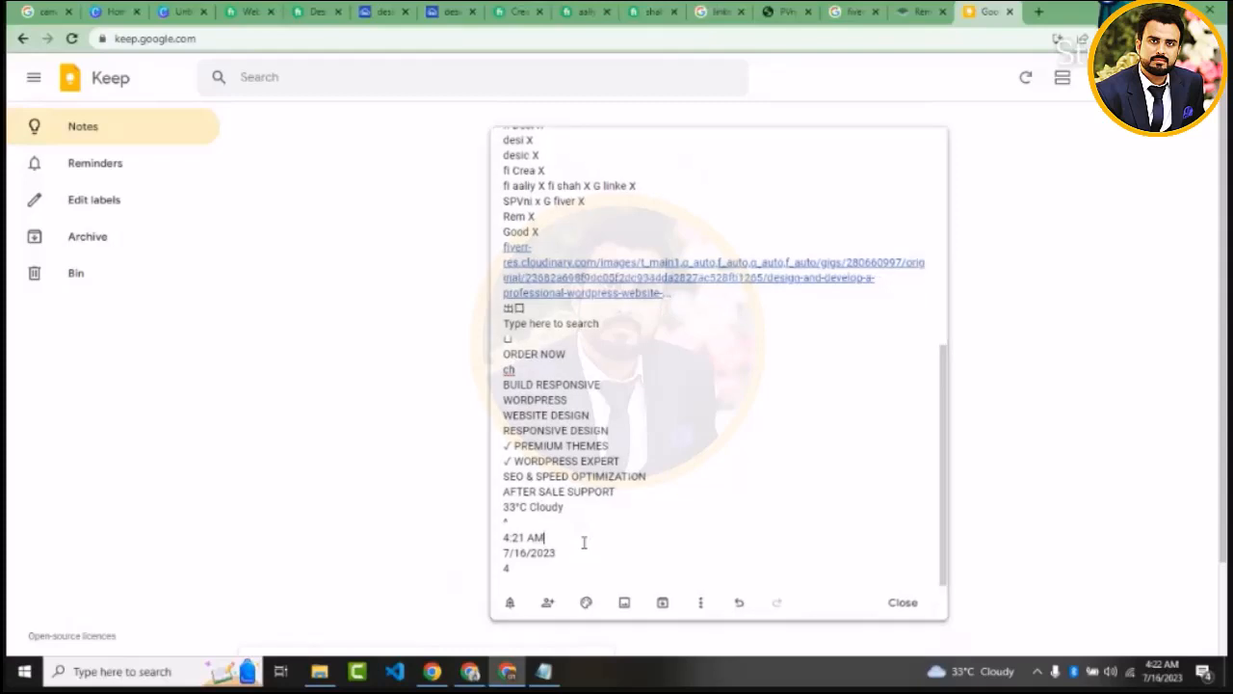
{"action": "triple_click", "coordinate": [521, 507]}
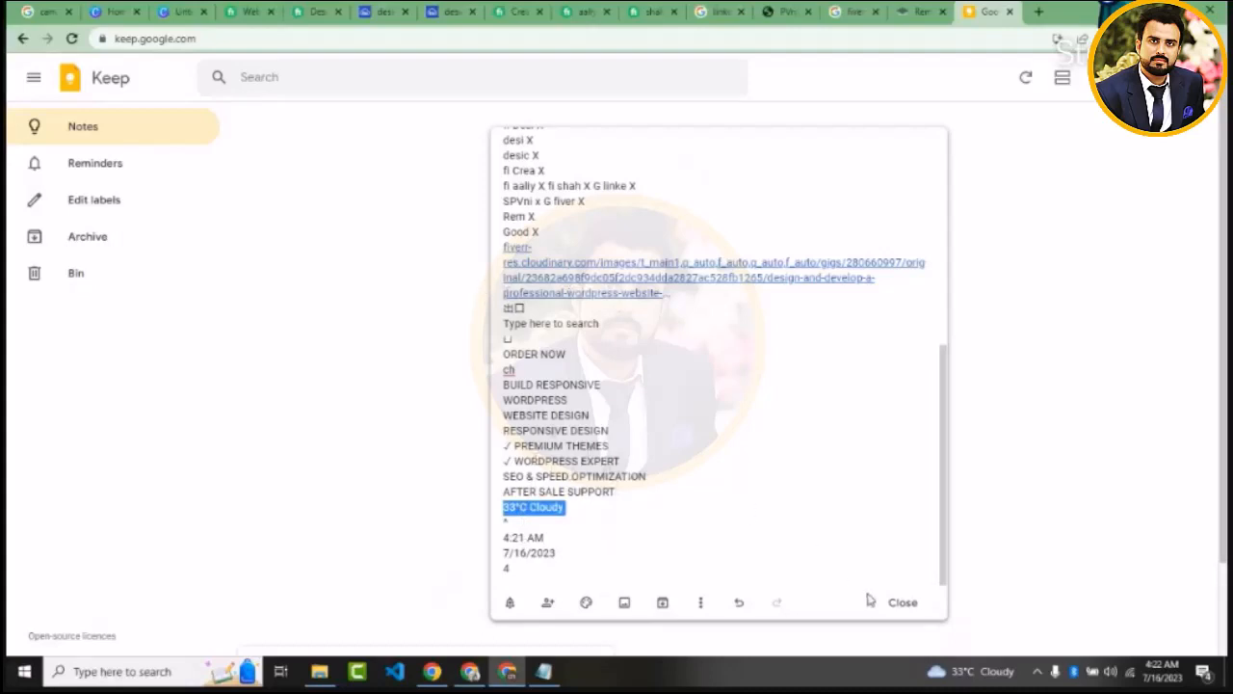
{"action": "left_click", "coordinate": [899, 603]}
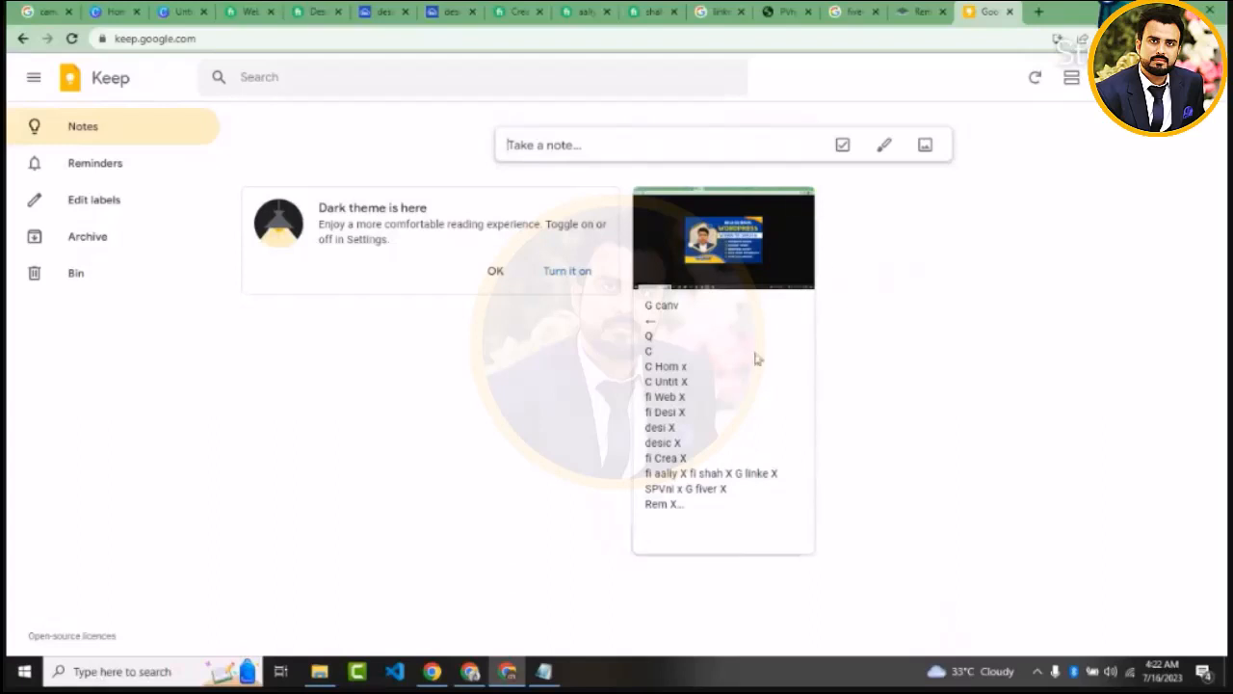
{"action": "left_click", "coordinate": [558, 673]}
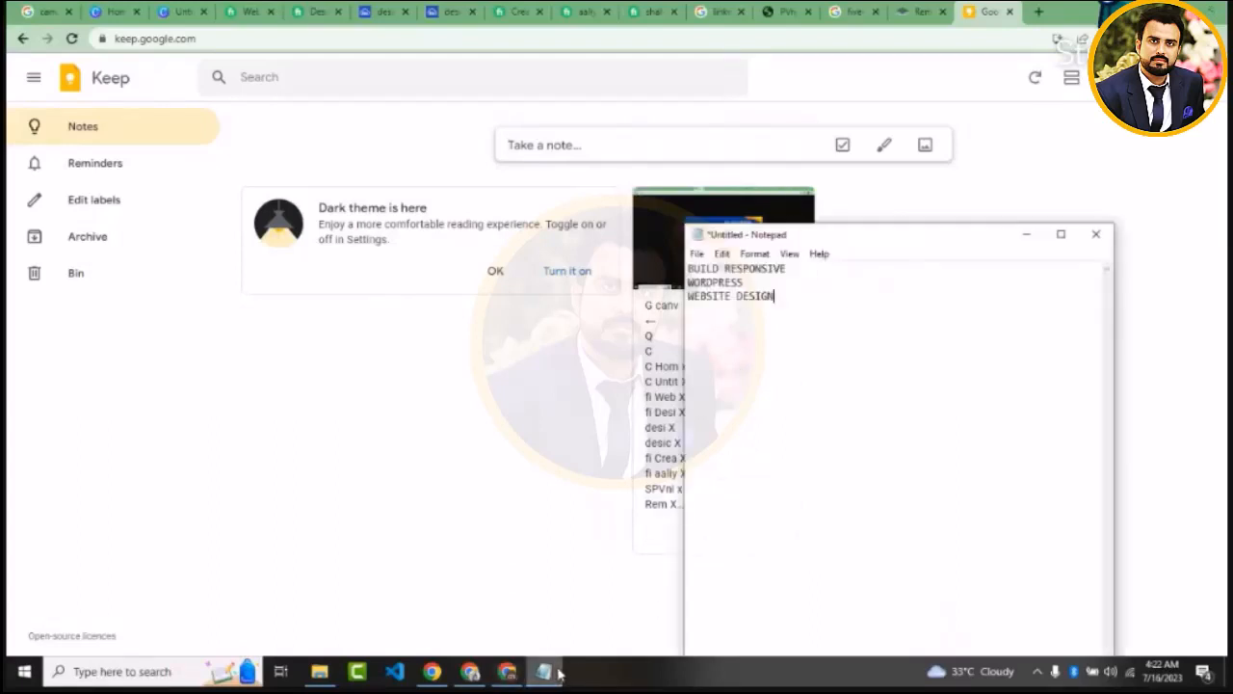
{"action": "key", "text": "ctrl+v"}
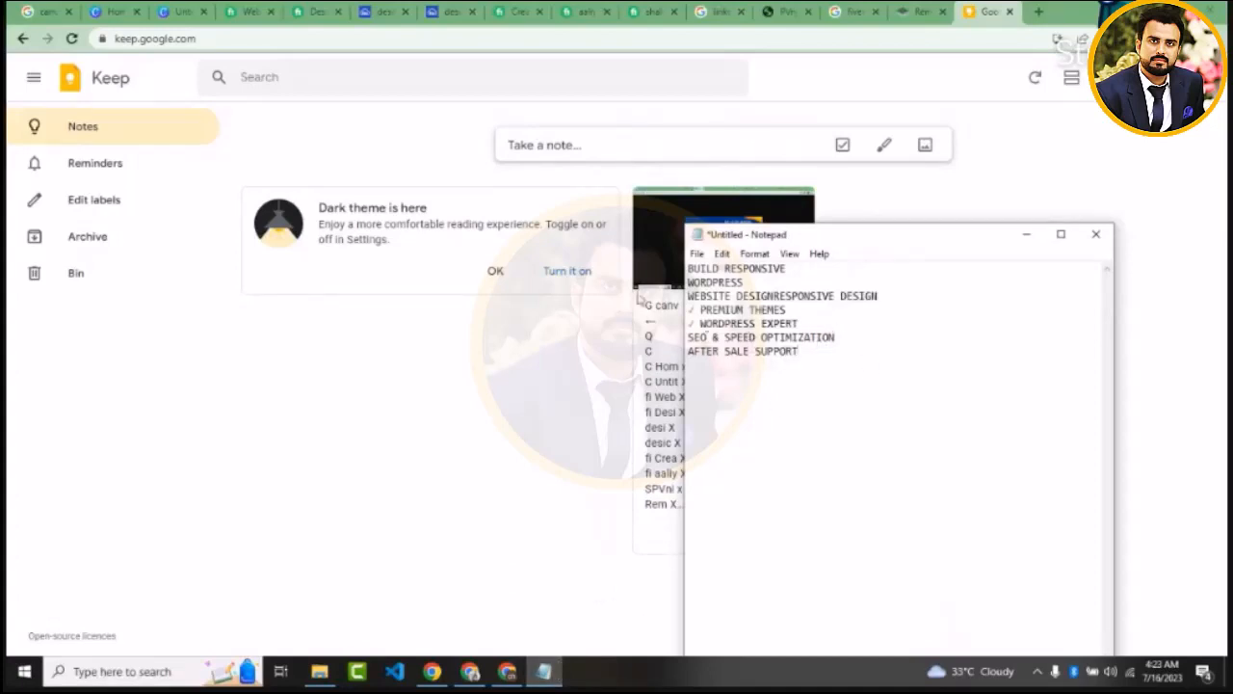
Switch to the WordPress gig on Fiverr, play its gallery video with the sound muted and compare its cover with the second image
{"action": "left_click", "coordinate": [176, 10]}
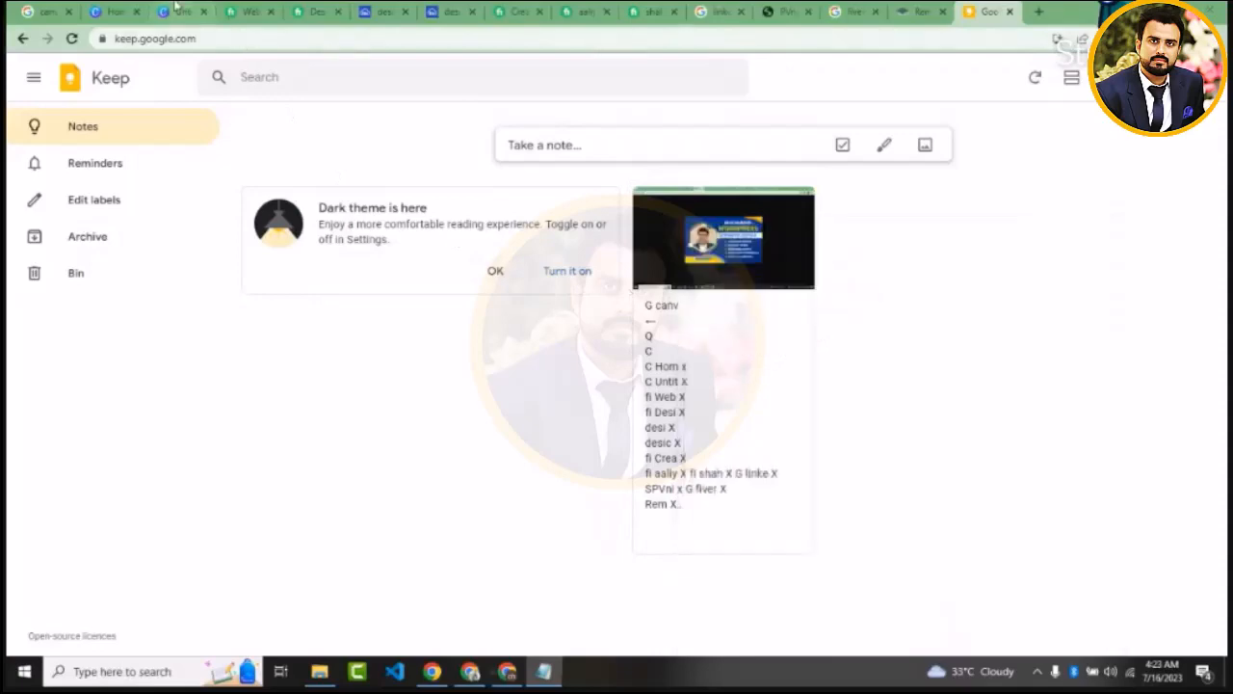
{"action": "left_click", "coordinate": [114, 10]}
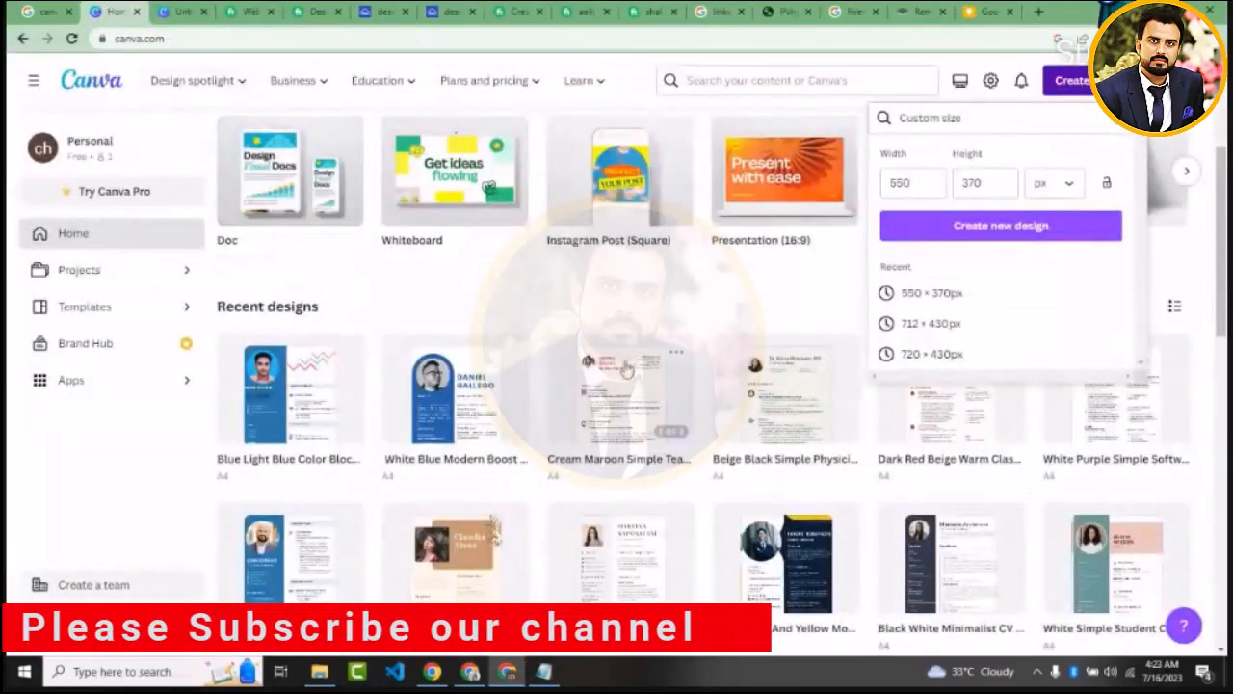
{"action": "left_click", "coordinate": [486, 299]}
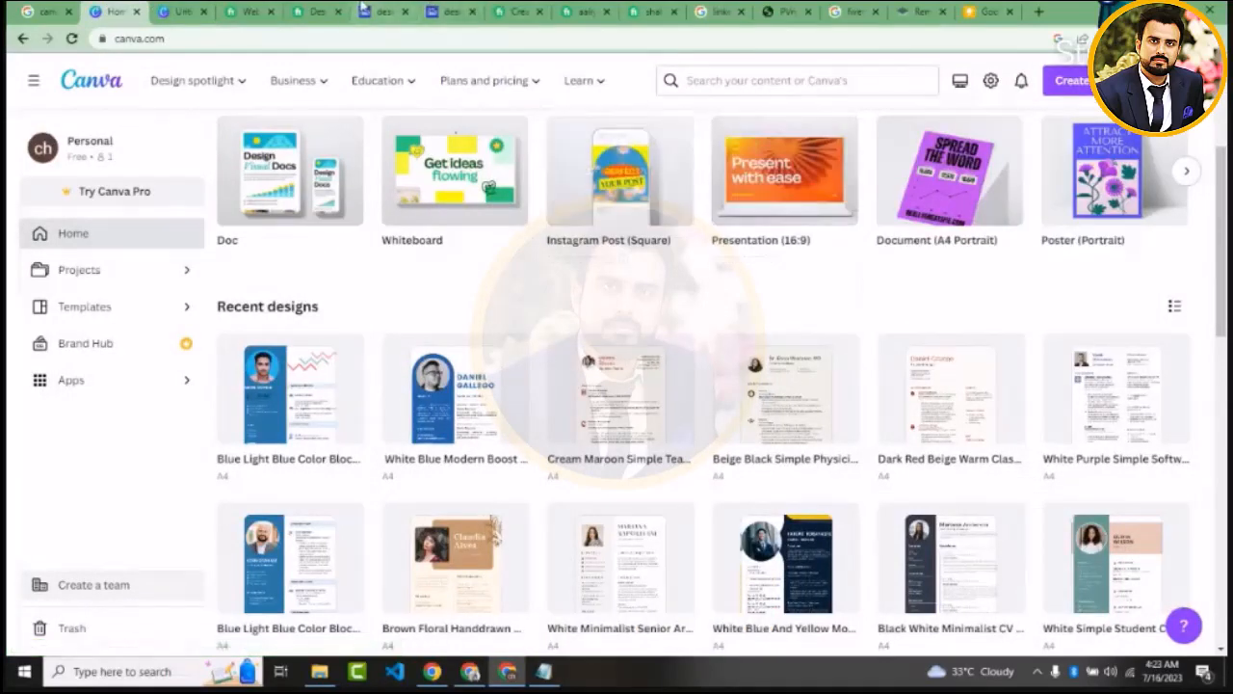
{"action": "left_click", "coordinate": [331, 8]}
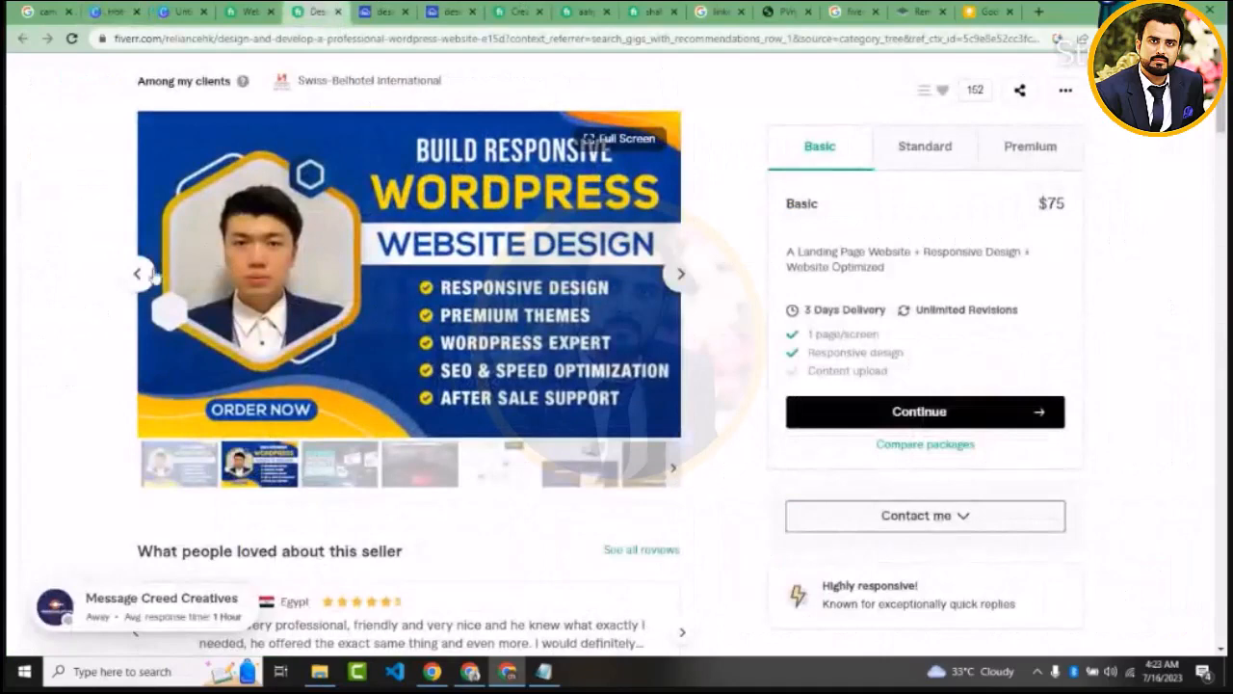
{"action": "left_click", "coordinate": [139, 275]}
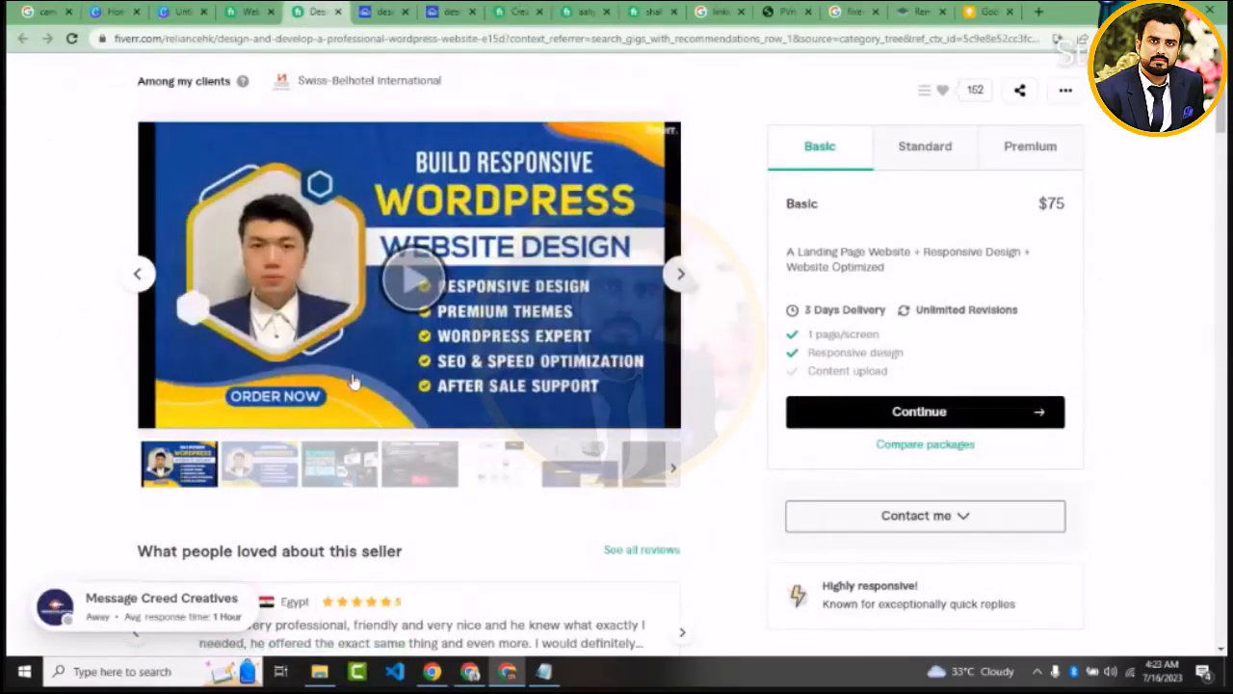
{"action": "left_click", "coordinate": [419, 279]}
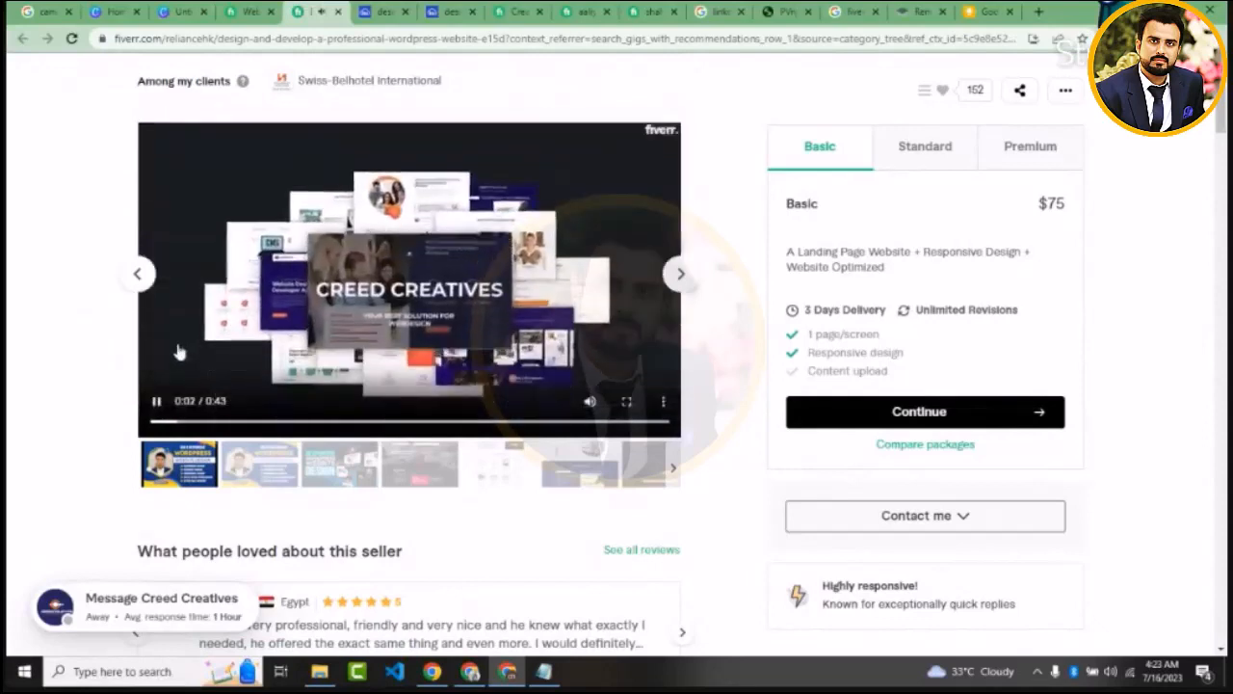
{"action": "mouse_move", "coordinate": [593, 405]}
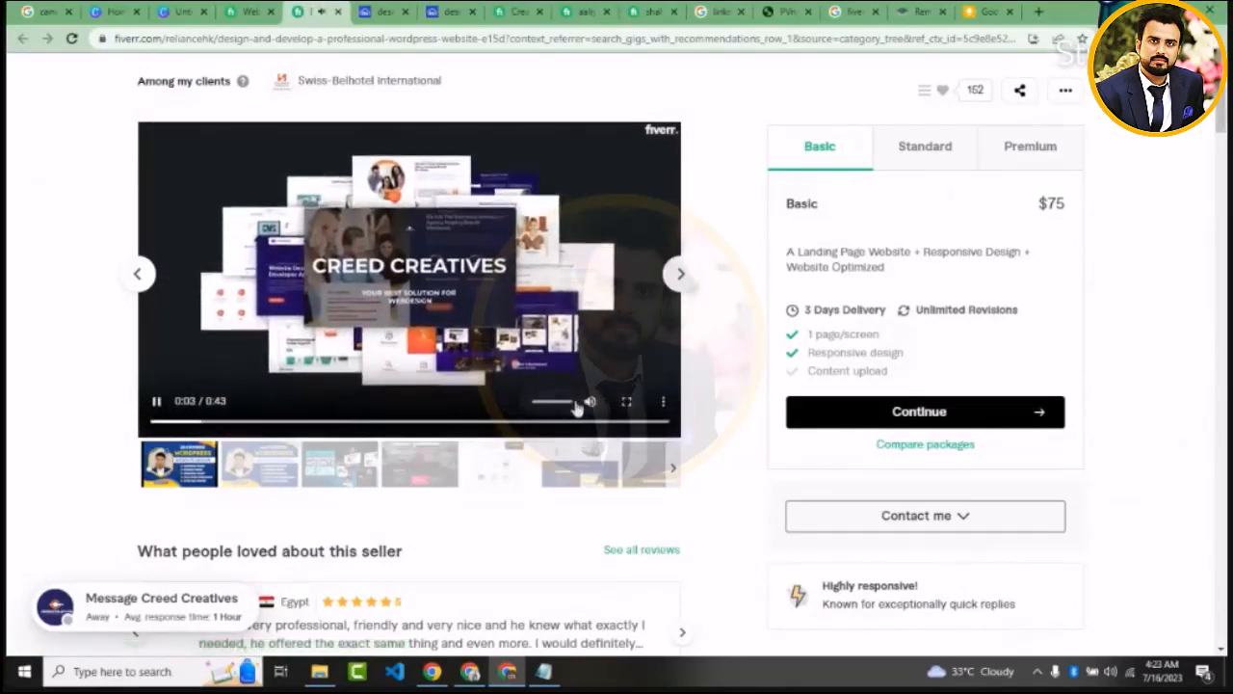
{"action": "left_click_drag", "start_coordinate": [567, 408], "coordinate": [537, 408]}
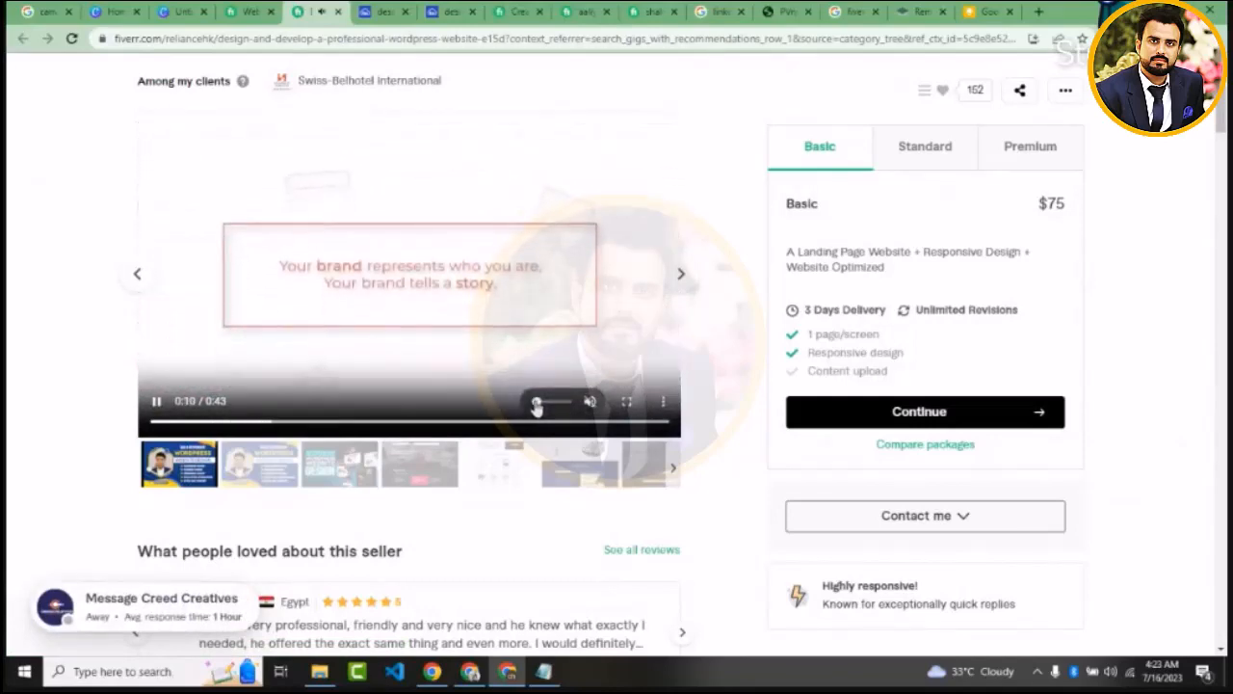
{"action": "left_click", "coordinate": [257, 472]}
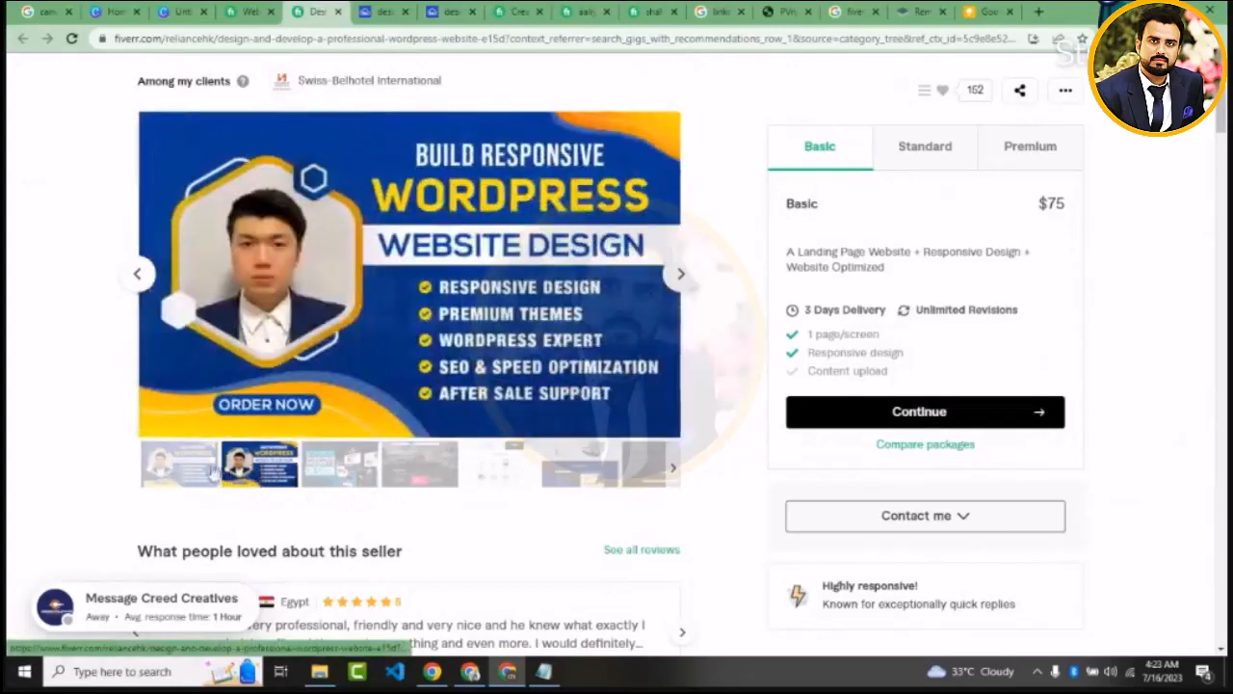
{"action": "left_click", "coordinate": [195, 468]}
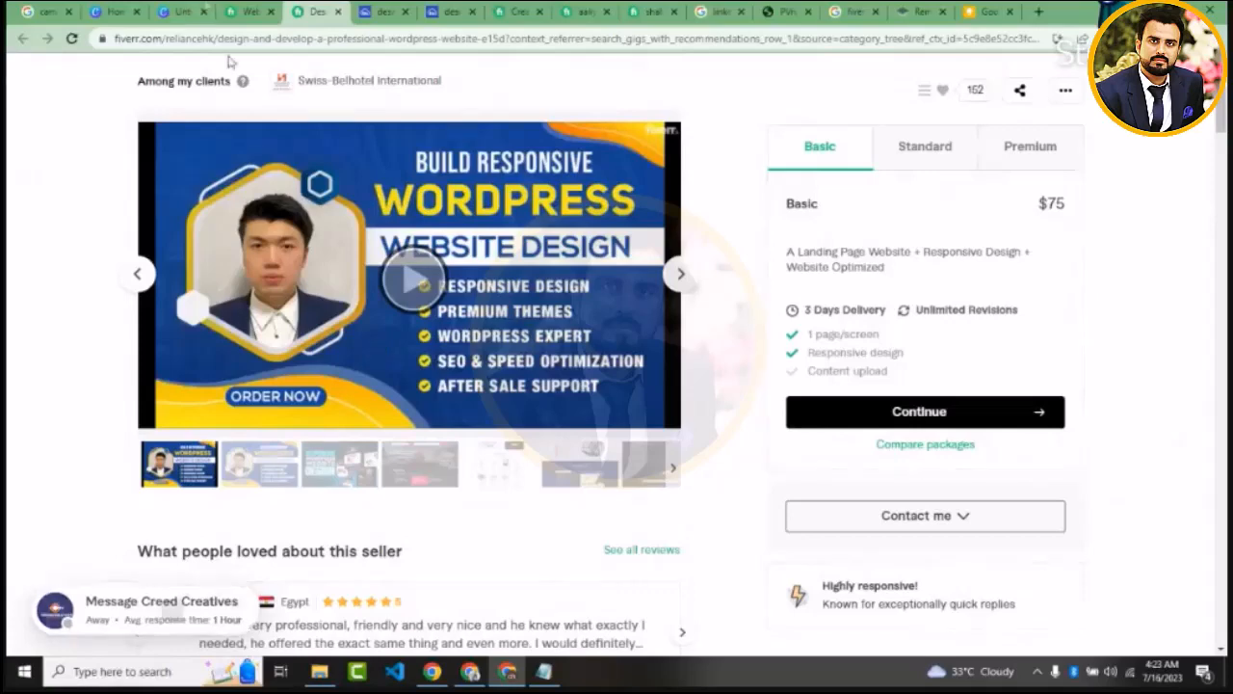
Return to the Canva home page and create a blank Video design from the suggested design types
{"action": "left_click", "coordinate": [179, 11]}
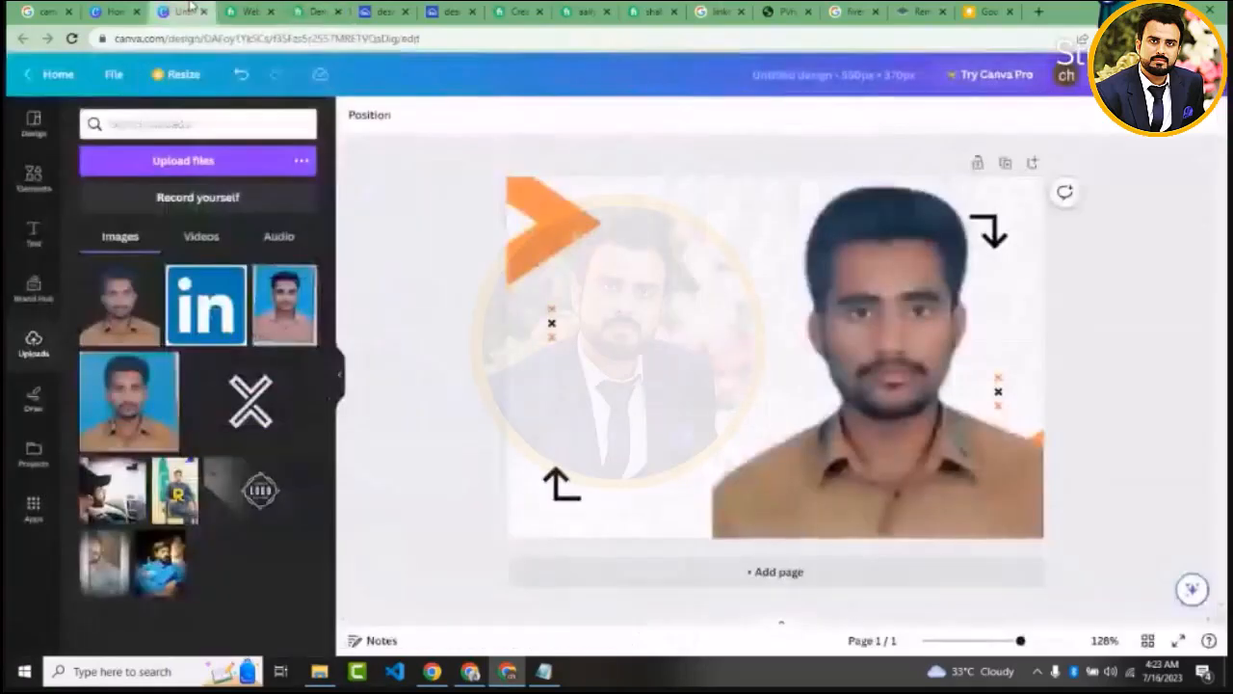
{"action": "left_click", "coordinate": [115, 11]}
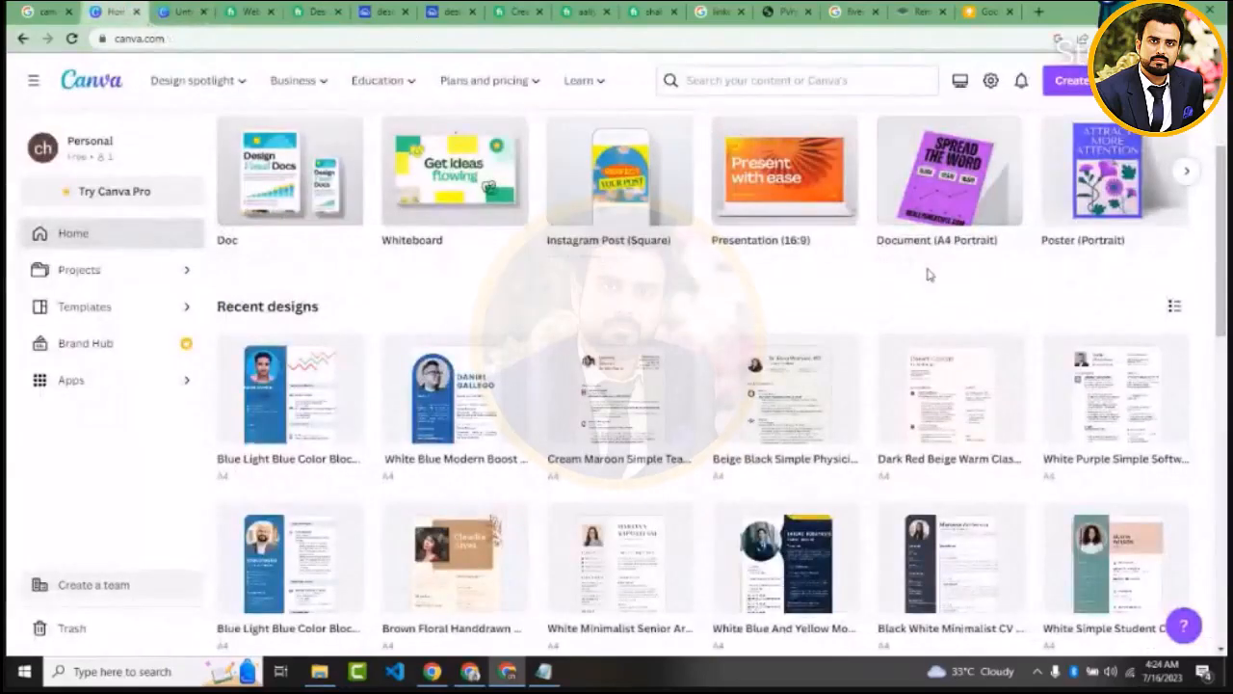
{"action": "scroll", "coordinate": [1216, 168], "scroll_direction": "up", "scroll_amount": 2}
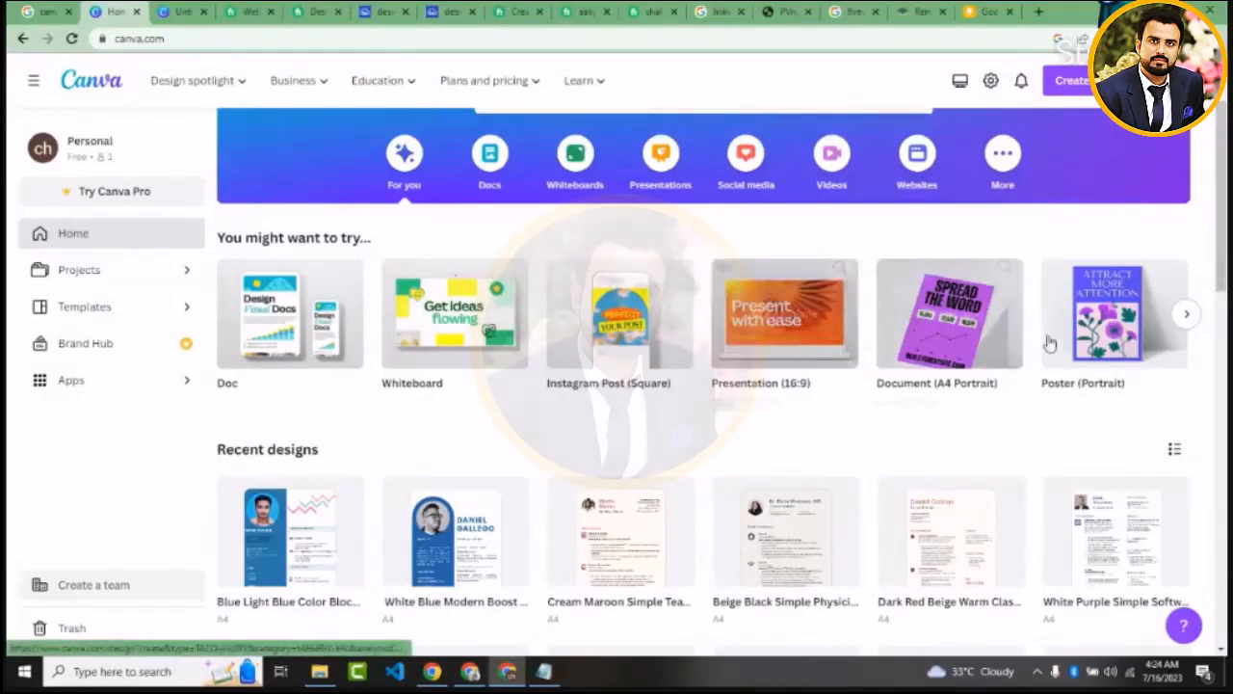
{"action": "left_click", "coordinate": [1185, 314]}
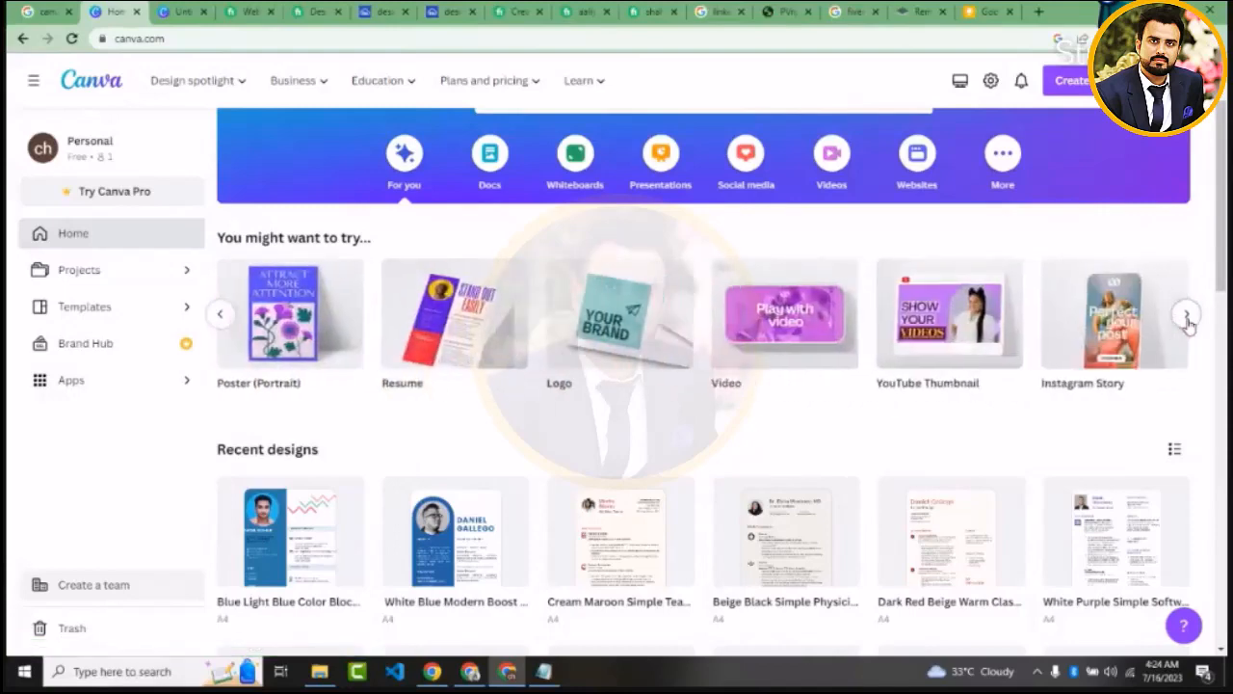
{"action": "mouse_move", "coordinate": [766, 313]}
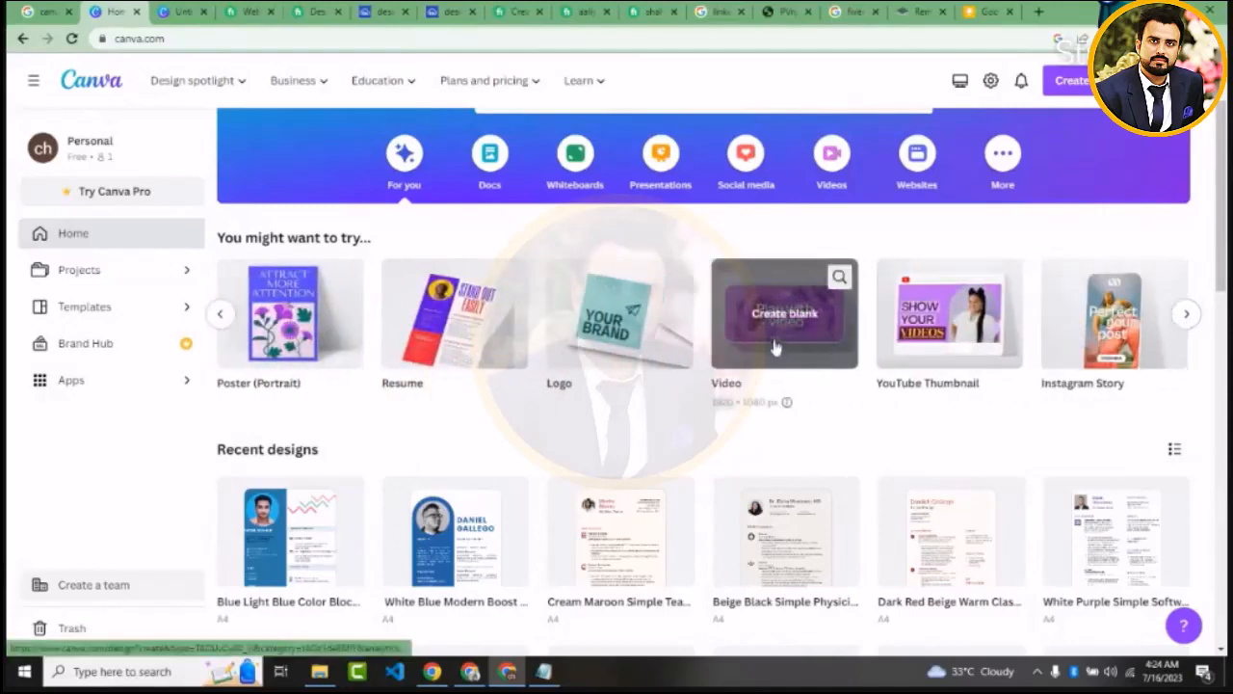
{"action": "left_click", "coordinate": [781, 325]}
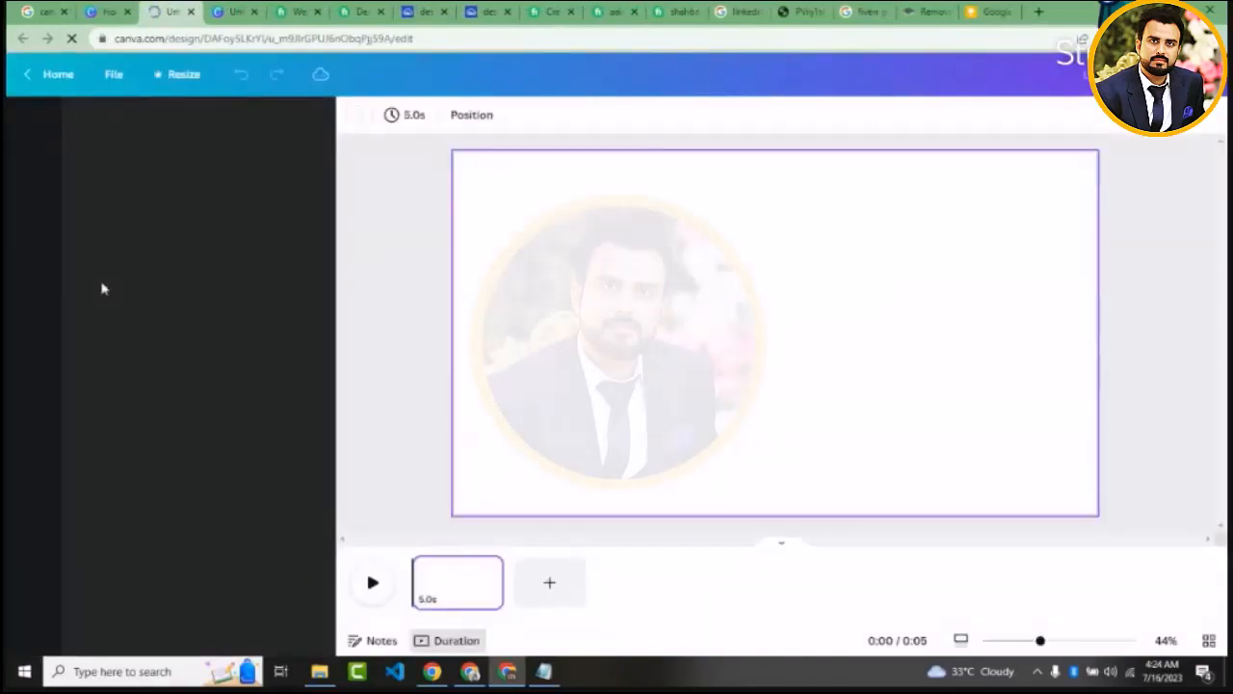
Preview the blank page's playback briefly, stop it and dismiss the page timing tip
{"action": "left_click", "coordinate": [373, 585]}
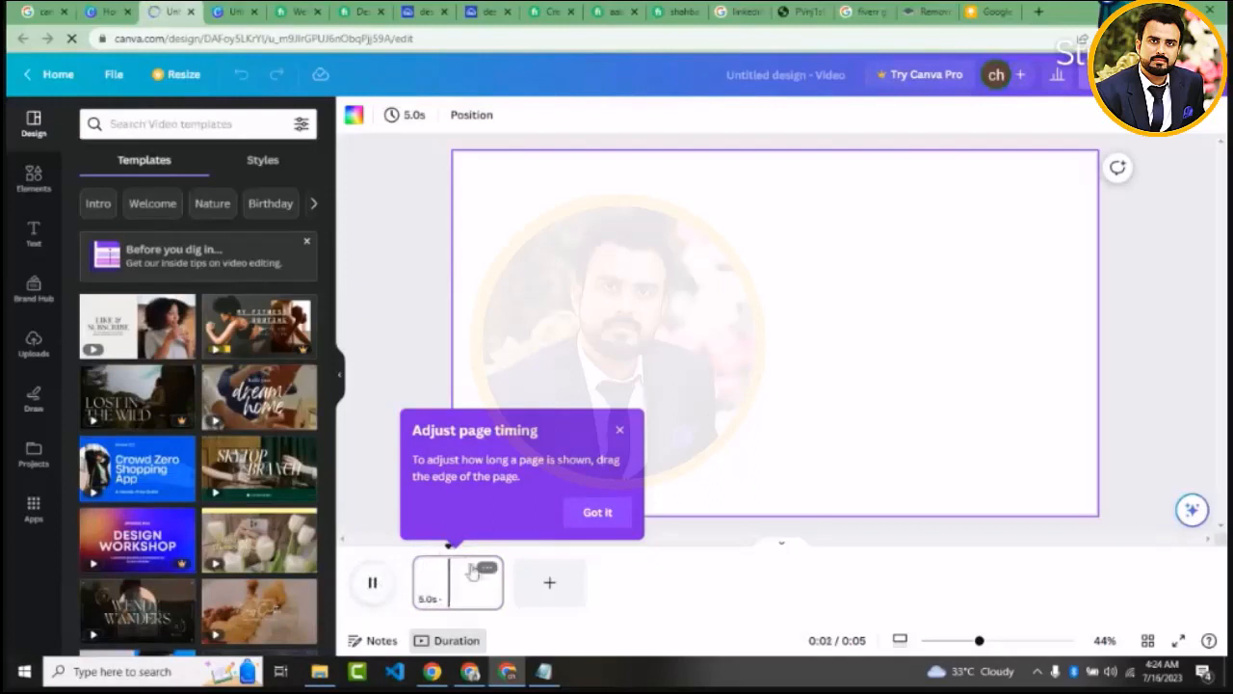
{"action": "left_click", "coordinate": [459, 589]}
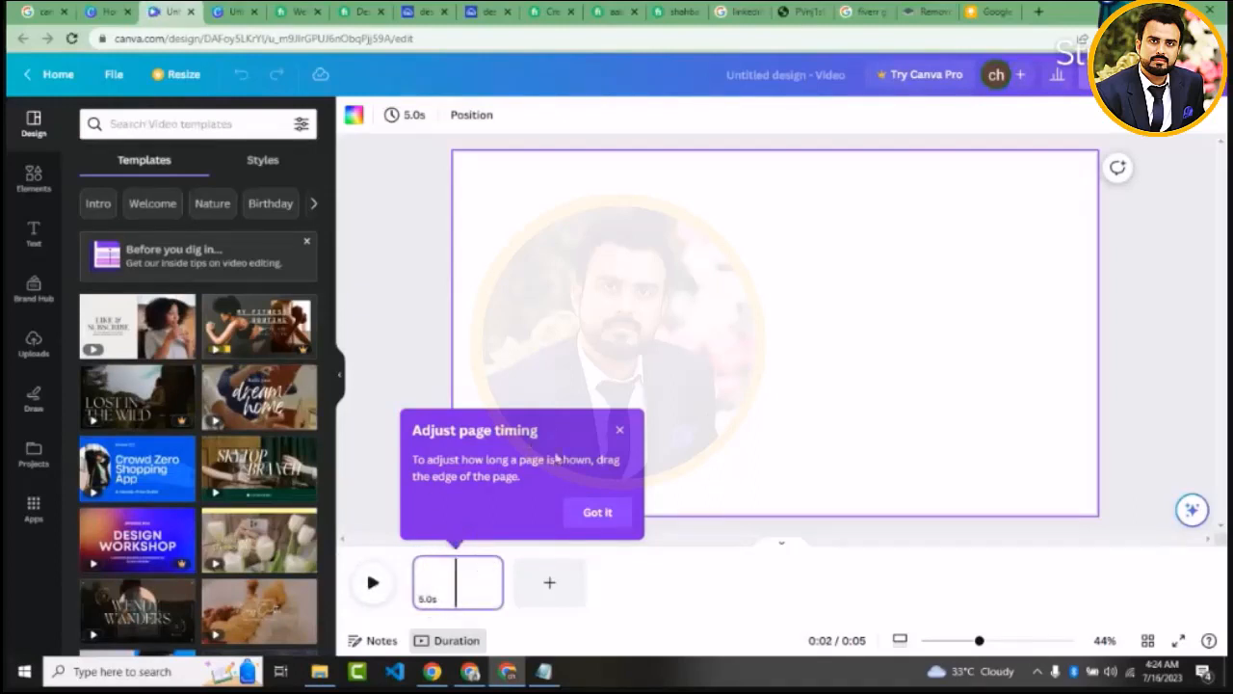
{"action": "left_click", "coordinate": [619, 431]}
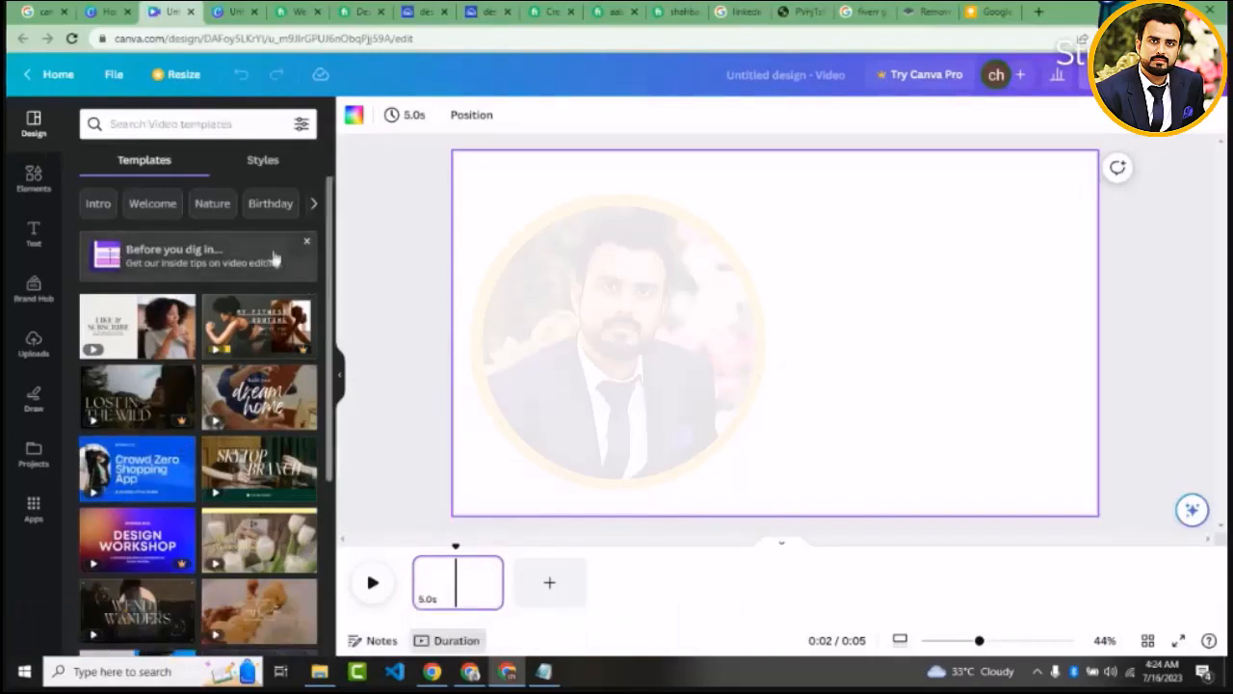
Browse the video templates and open the blue Crowd Zero Shopping App template to show its pages
{"action": "scroll", "coordinate": [324, 326], "scroll_direction": "down", "scroll_amount": 3}
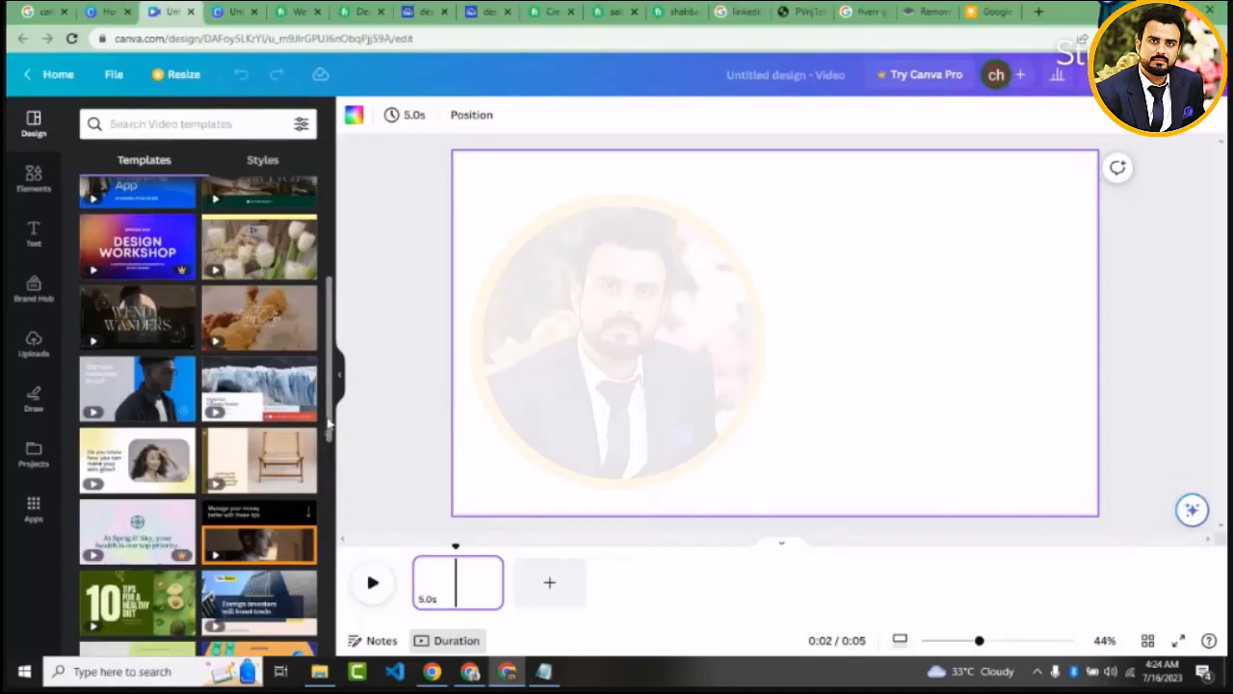
{"action": "left_click_drag", "start_coordinate": [331, 427], "coordinate": [318, 313]}
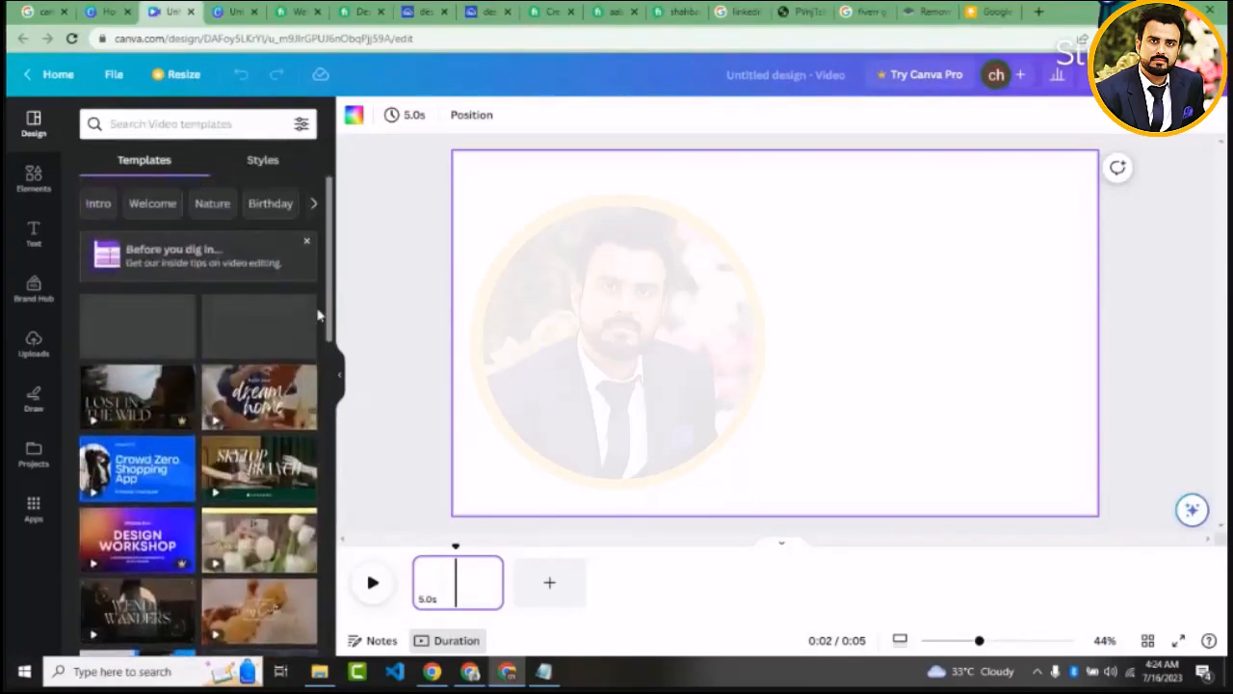
{"action": "left_click", "coordinate": [135, 469]}
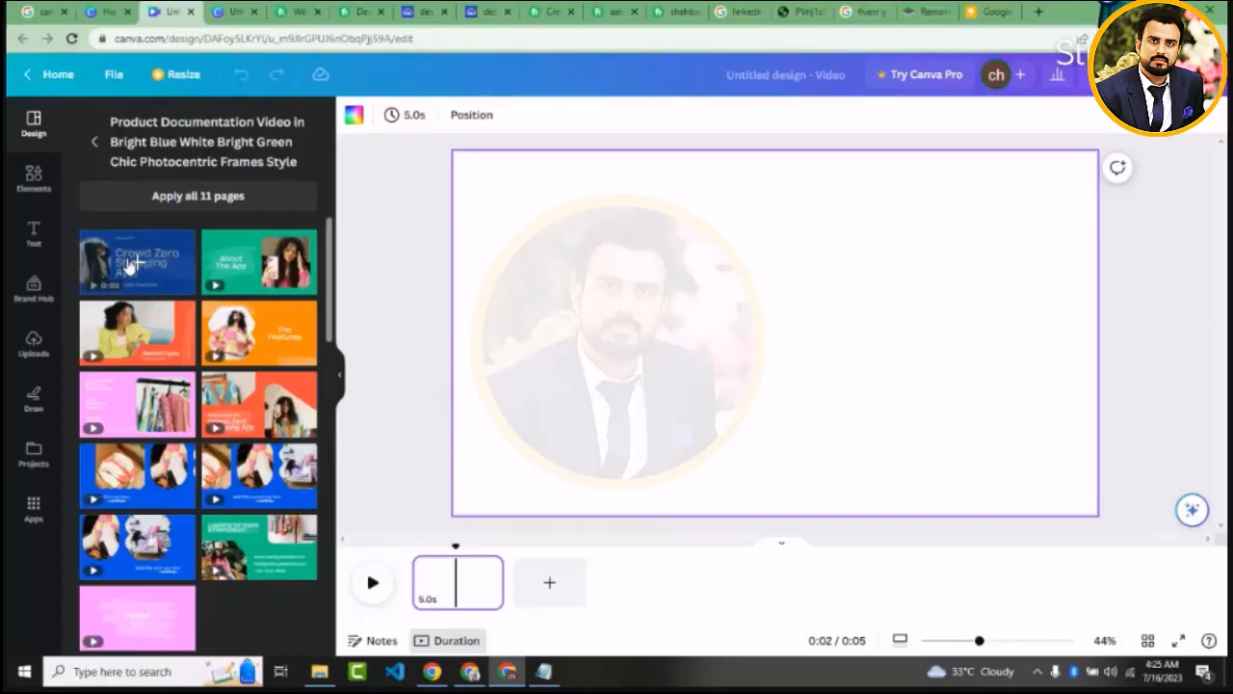
Add the blue Crowd Zero Shopping App cover as a new page in the timeline and delete the original blank page
{"action": "left_click_drag", "start_coordinate": [130, 265], "coordinate": [549, 587]}
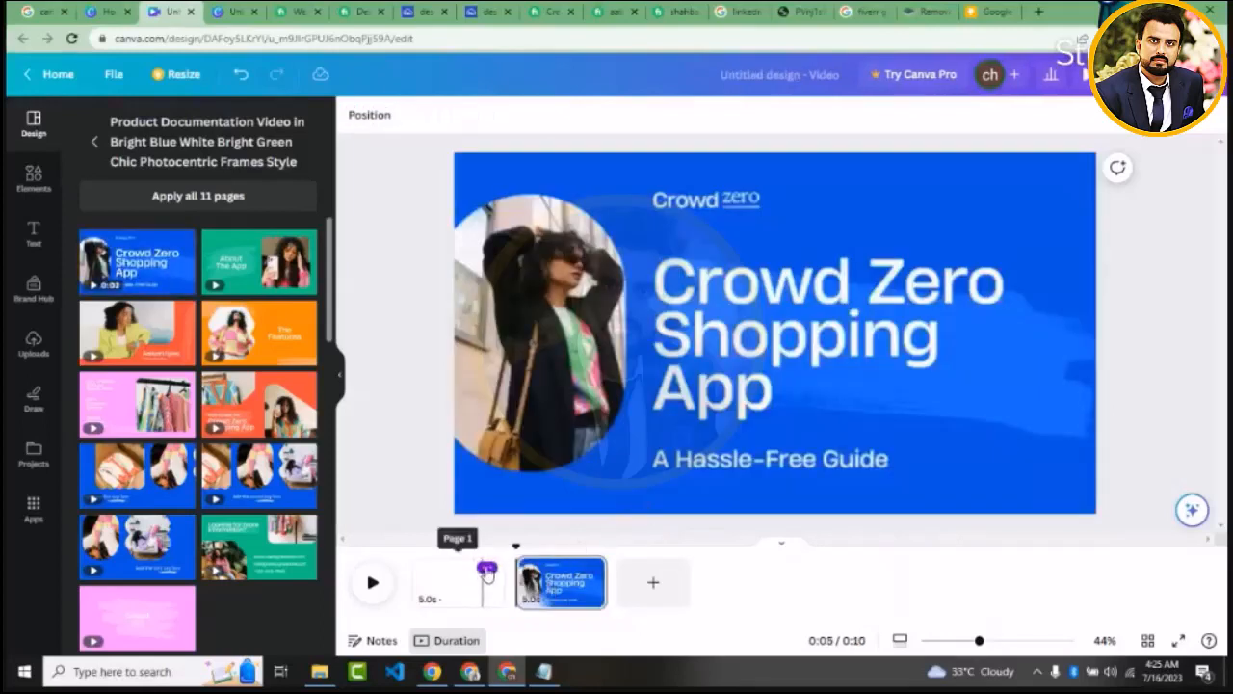
{"action": "left_click", "coordinate": [486, 568]}
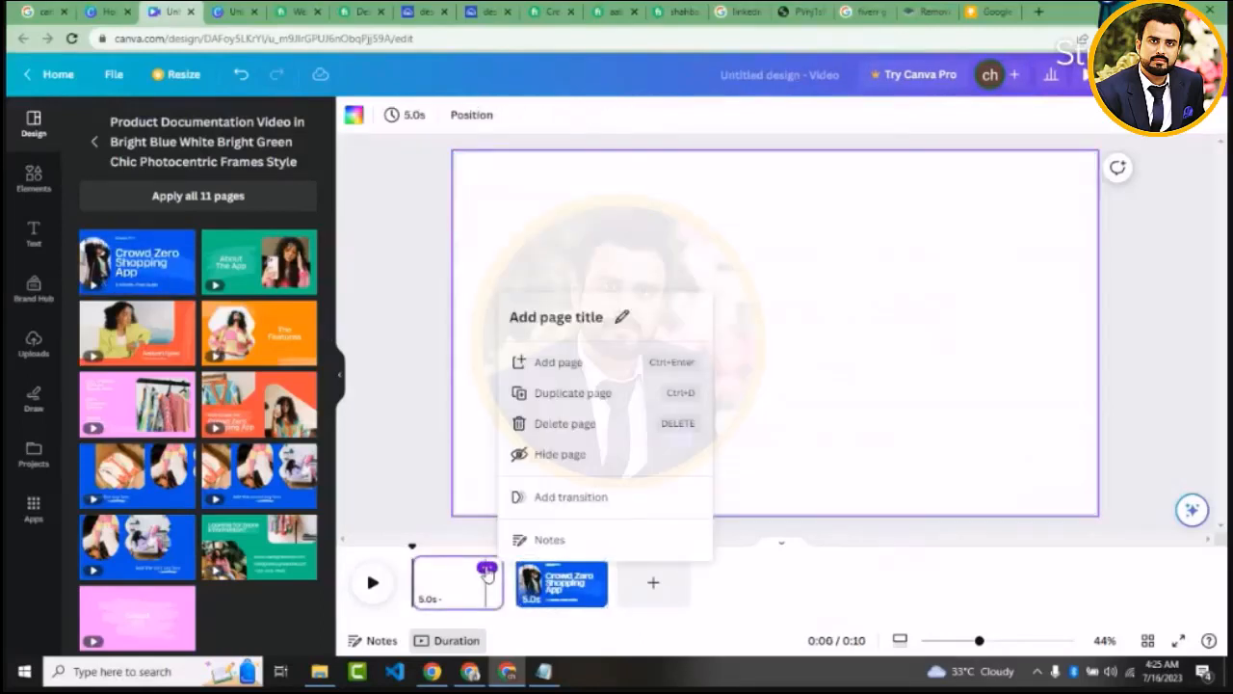
{"action": "left_click", "coordinate": [590, 431]}
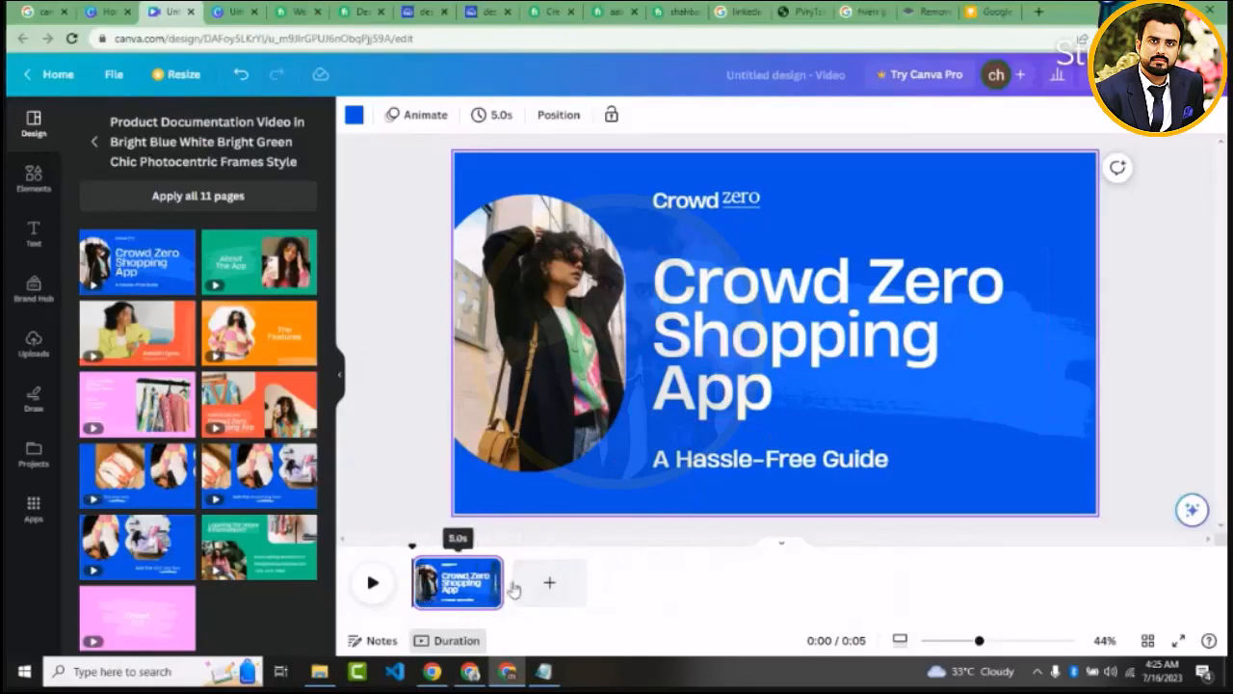
Extend the cover page's duration to 8.0 seconds and preview its playback and text elements
{"action": "left_click_drag", "start_coordinate": [514, 589], "coordinate": [558, 582]}
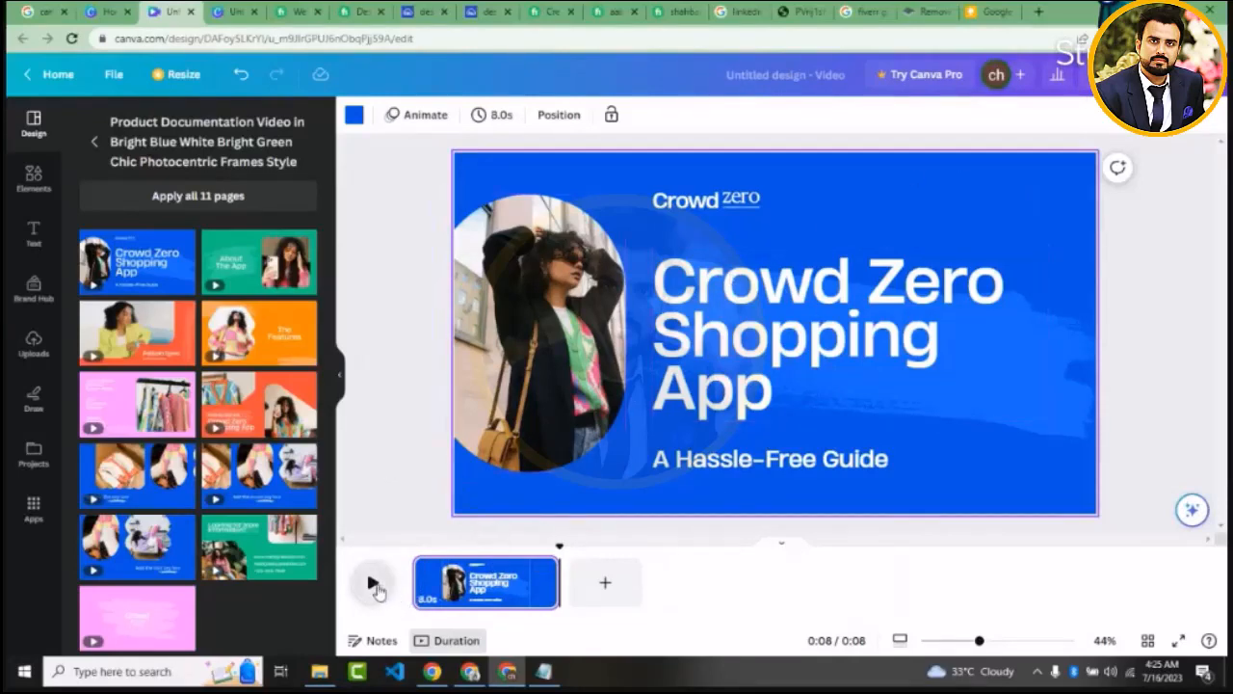
{"action": "left_click", "coordinate": [375, 588]}
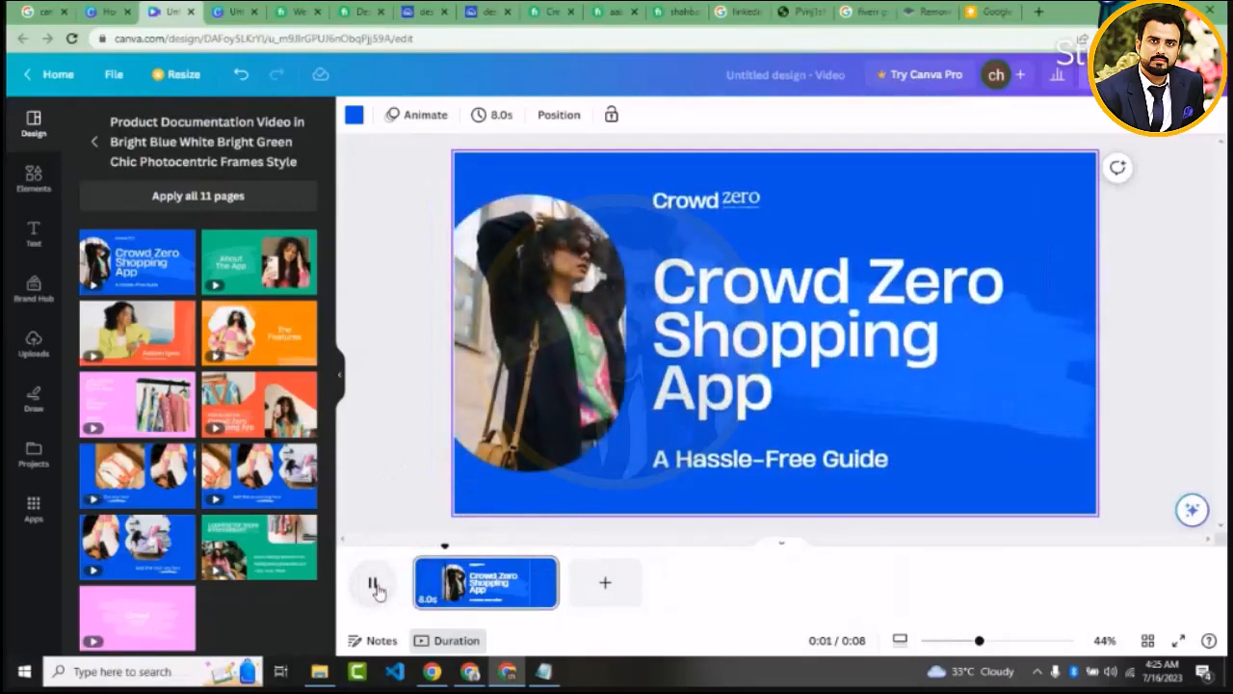
{"action": "left_click", "coordinate": [756, 304]}
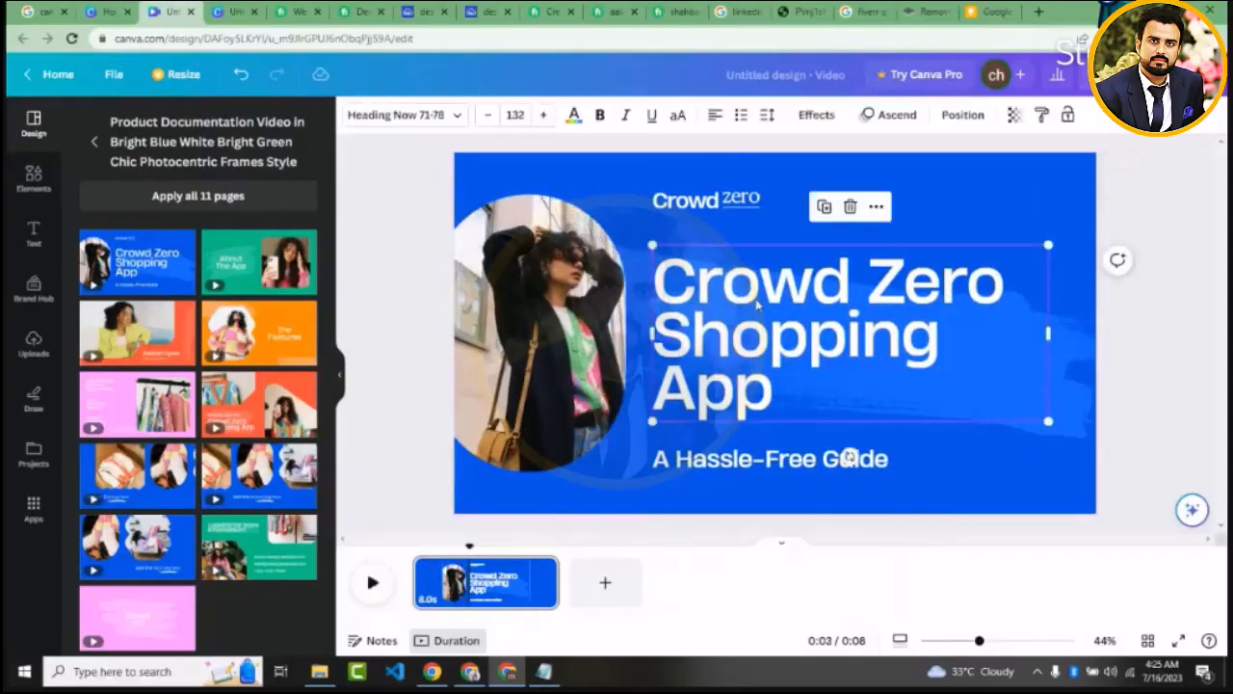
{"action": "left_click", "coordinate": [703, 212]}
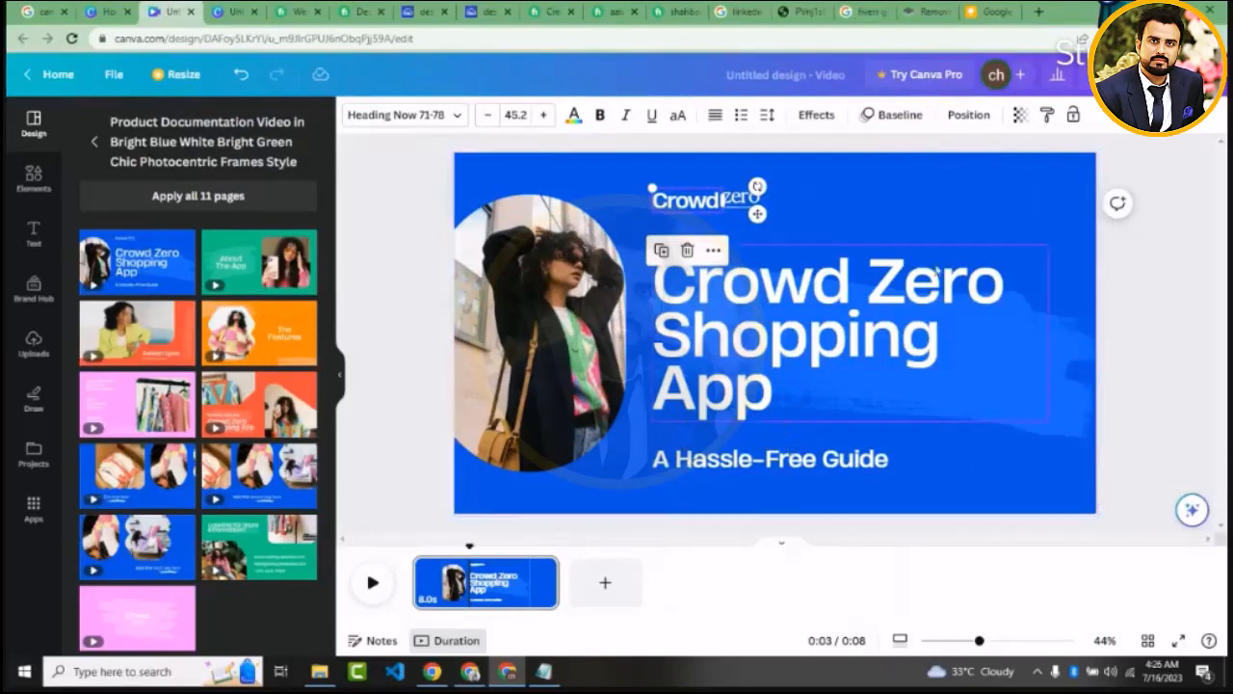
Recolour the cover page's background to bright red and the brush stroke behind the heading to yellow
{"action": "left_click", "coordinate": [976, 174]}
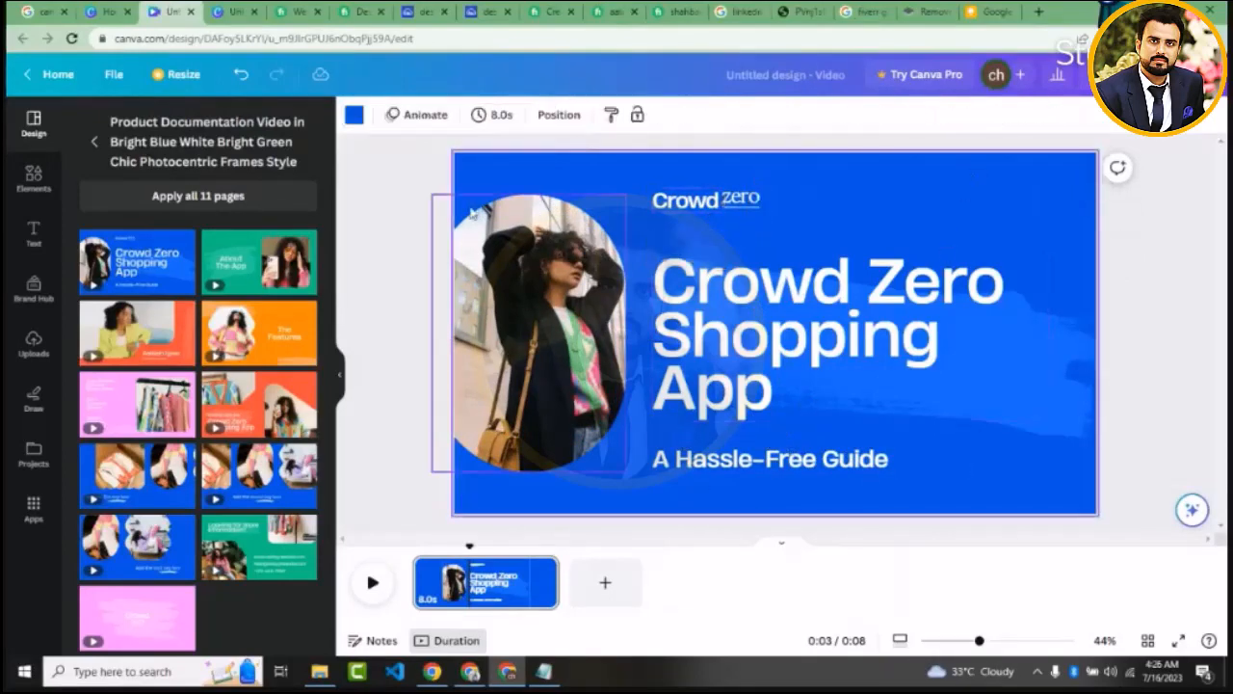
{"action": "left_click", "coordinate": [352, 117]}
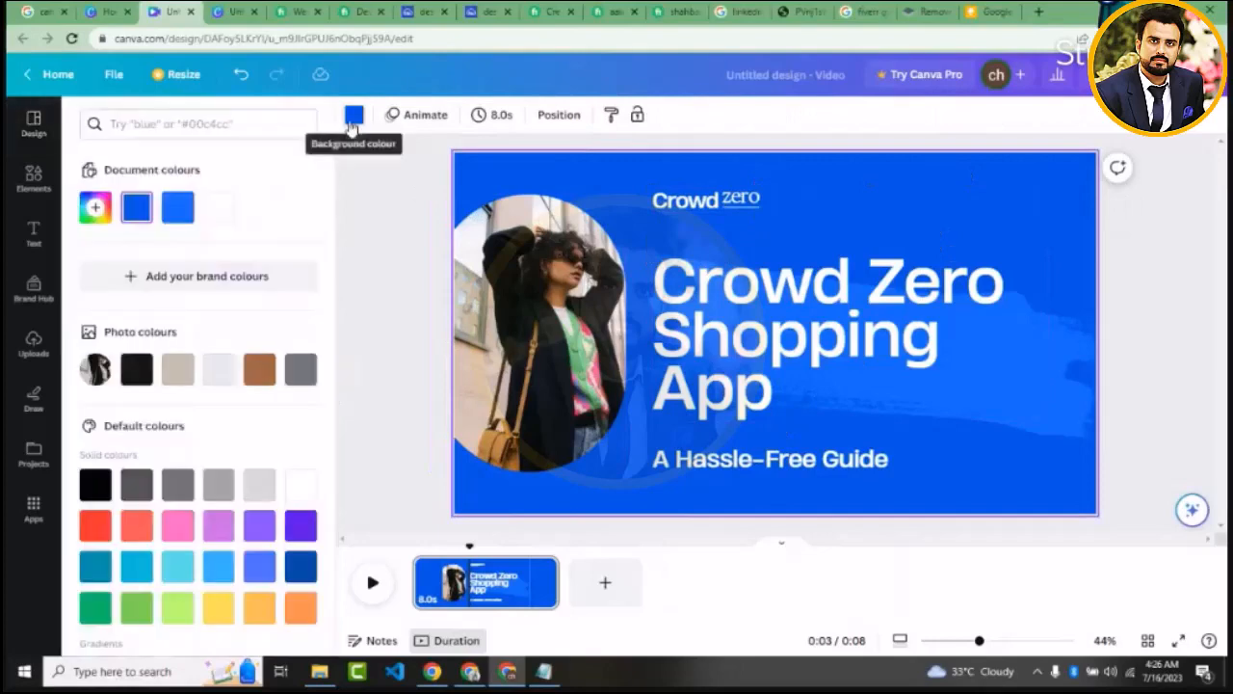
{"action": "left_click", "coordinate": [95, 524]}
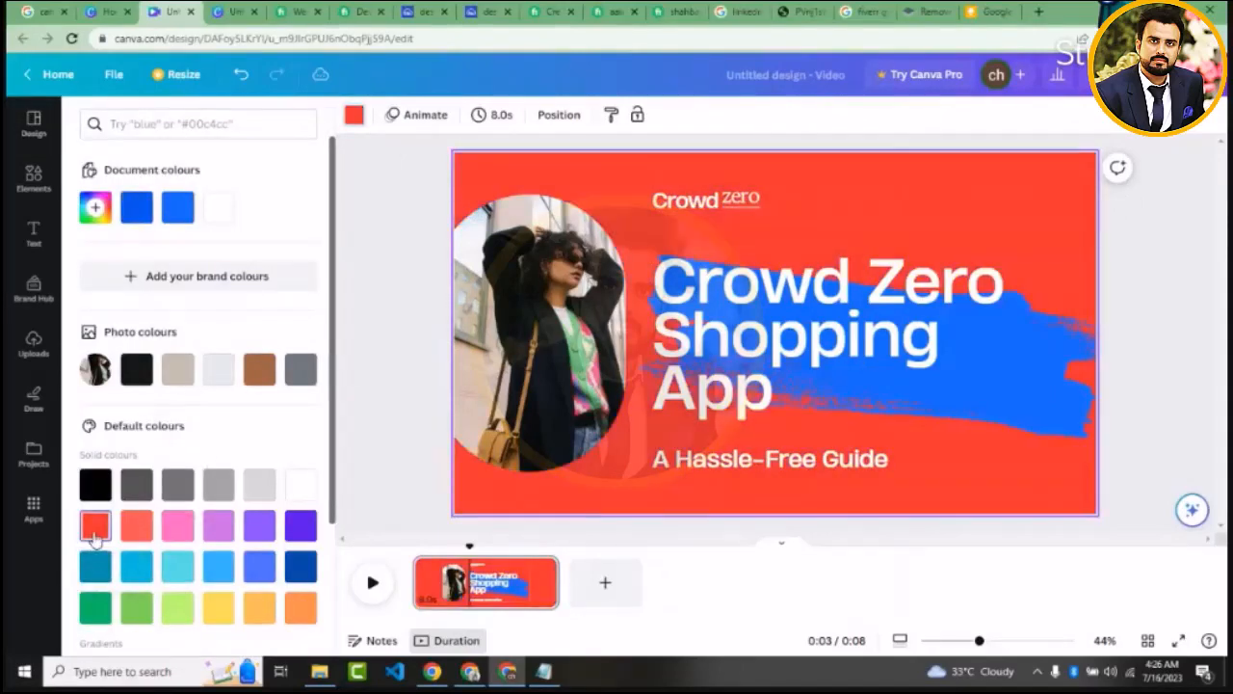
{"action": "left_click", "coordinate": [1073, 366]}
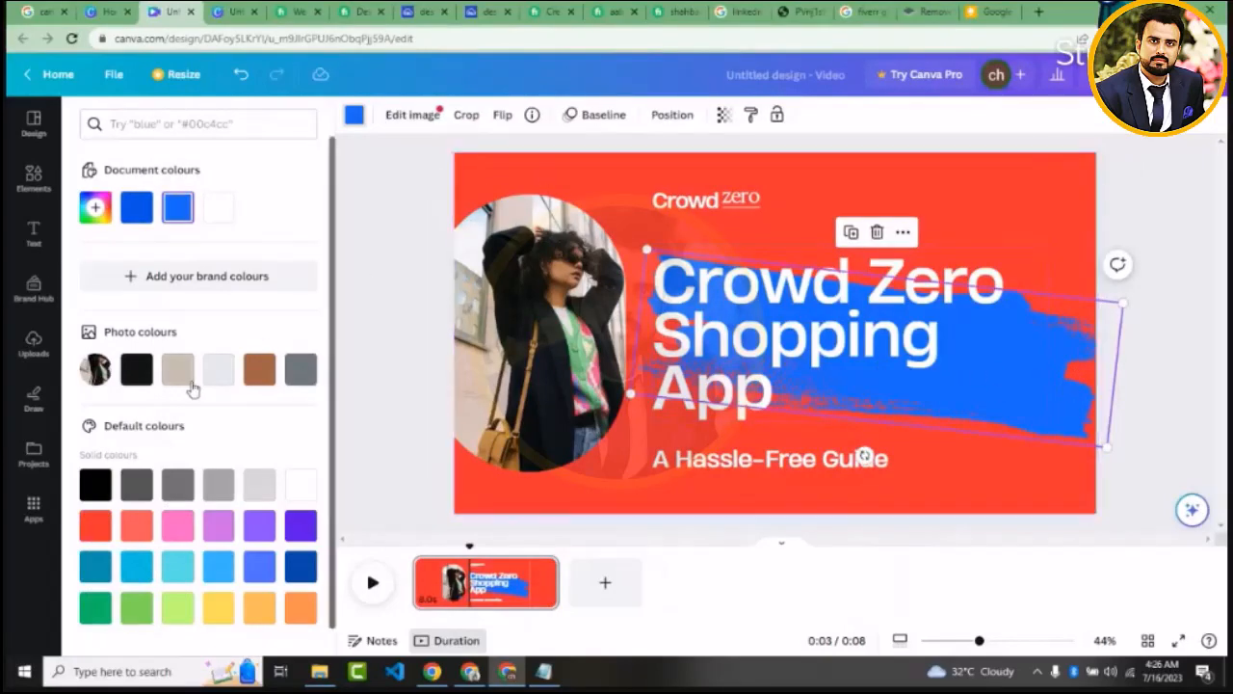
{"action": "left_click", "coordinate": [220, 607]}
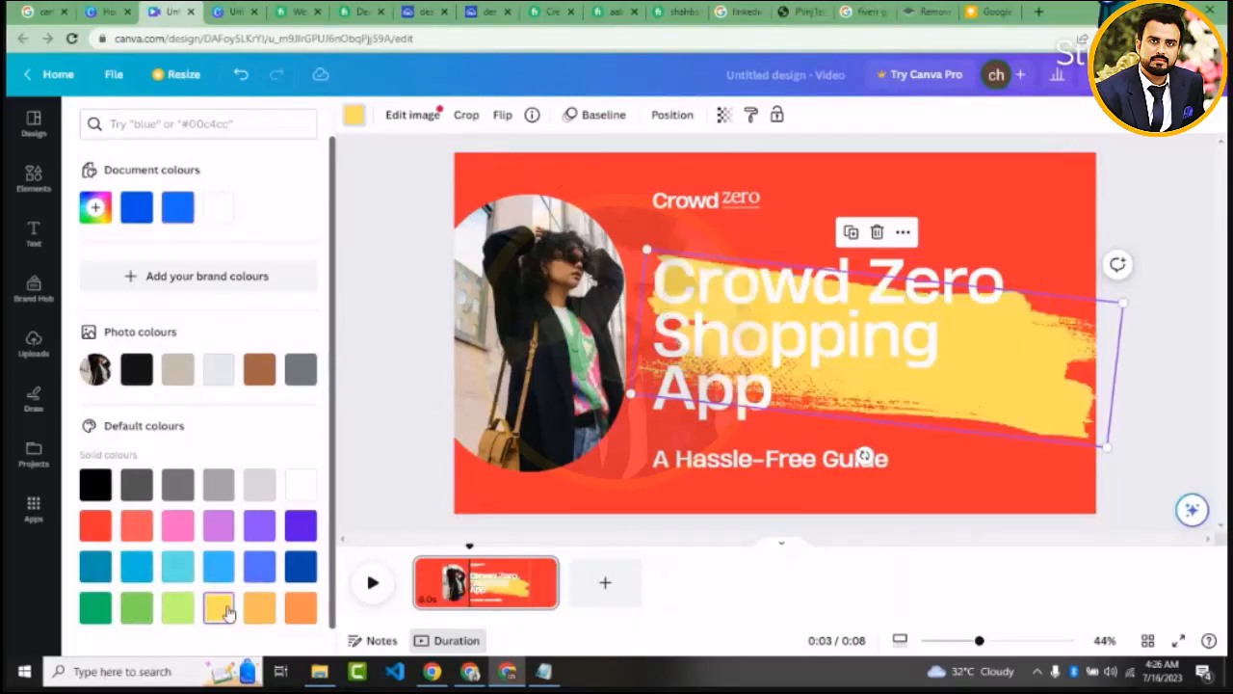
Change the text colour of the Crowd Zero Shopping App heading to black (#000000)
{"action": "left_click", "coordinate": [691, 326]}
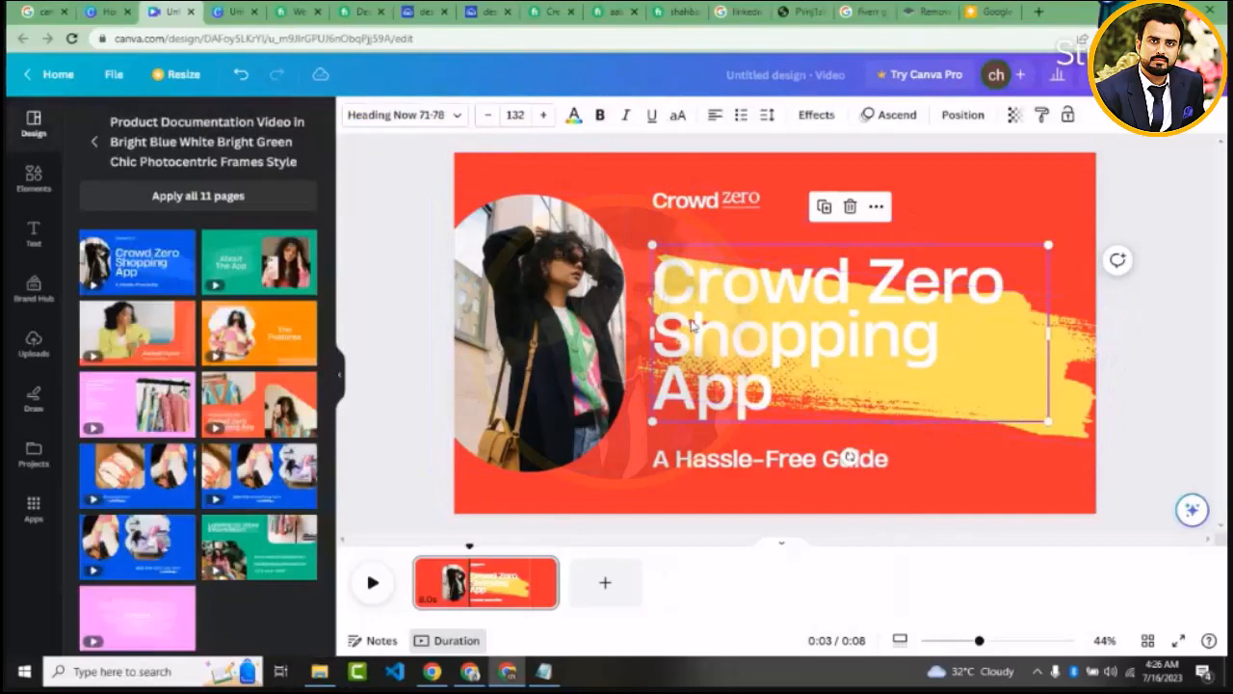
{"action": "left_click", "coordinate": [577, 119]}
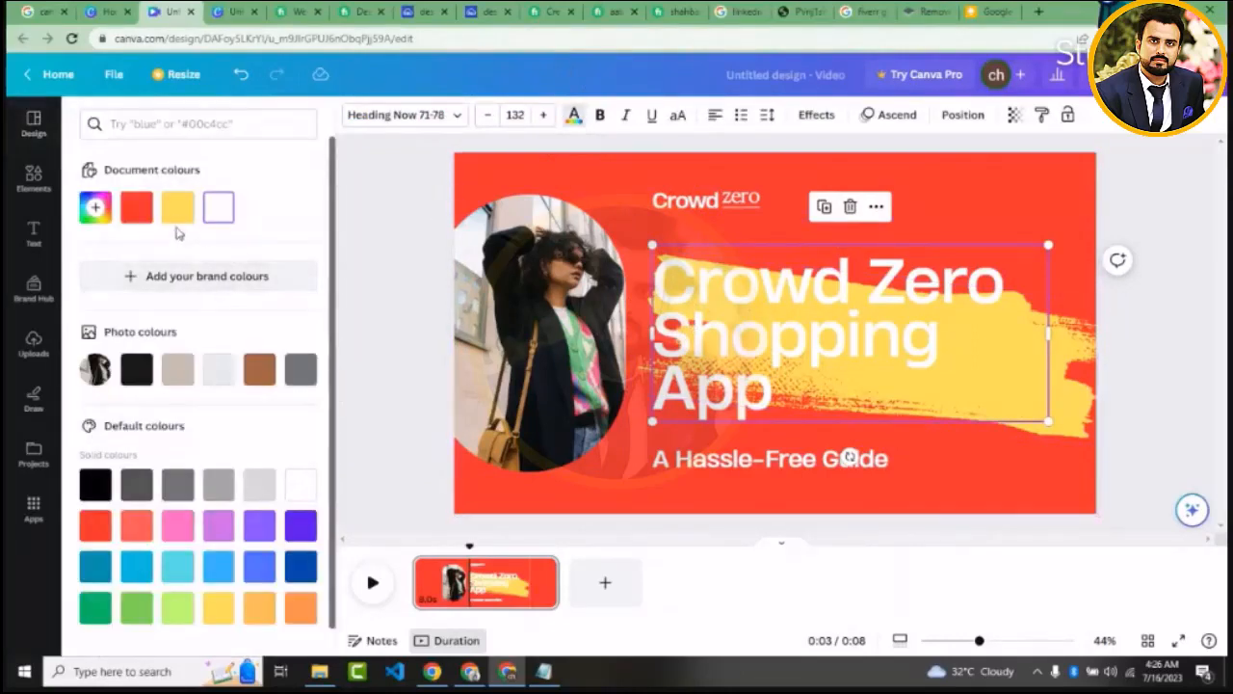
{"action": "left_click", "coordinate": [109, 490]}
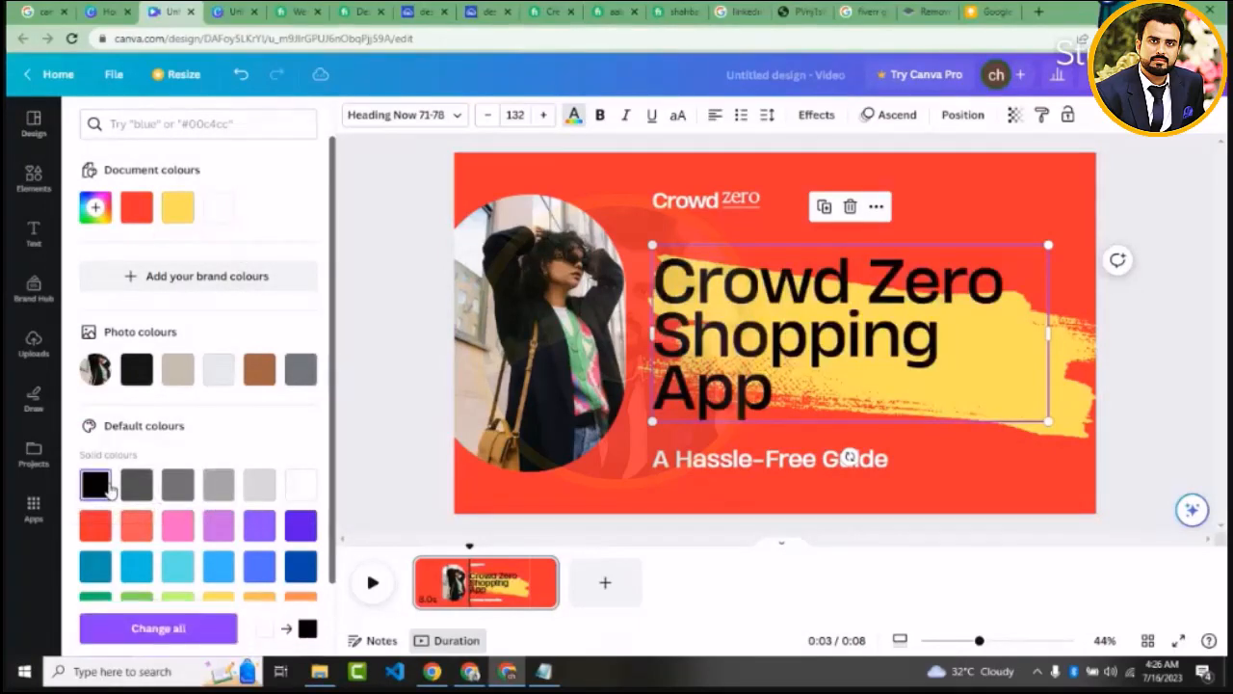
Delete the woman's photo from its oval frame, then try deleting the frame as well and undo that
{"action": "left_click", "coordinate": [585, 342]}
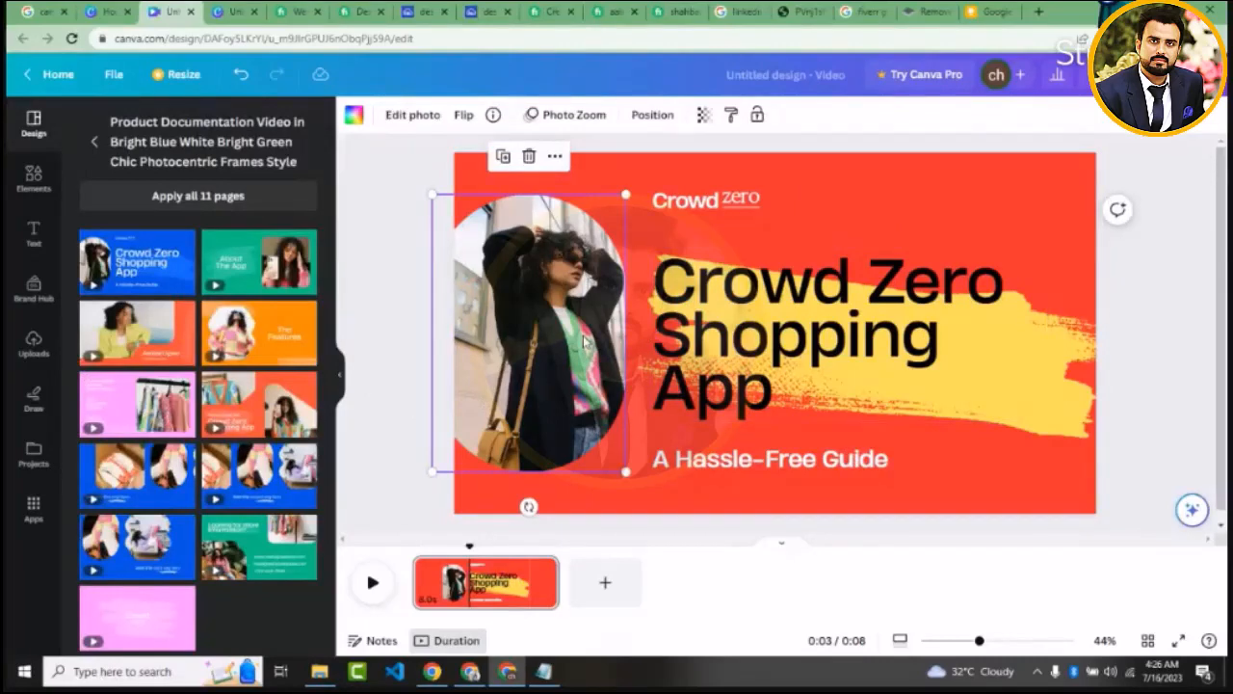
{"action": "key", "text": "Delete"}
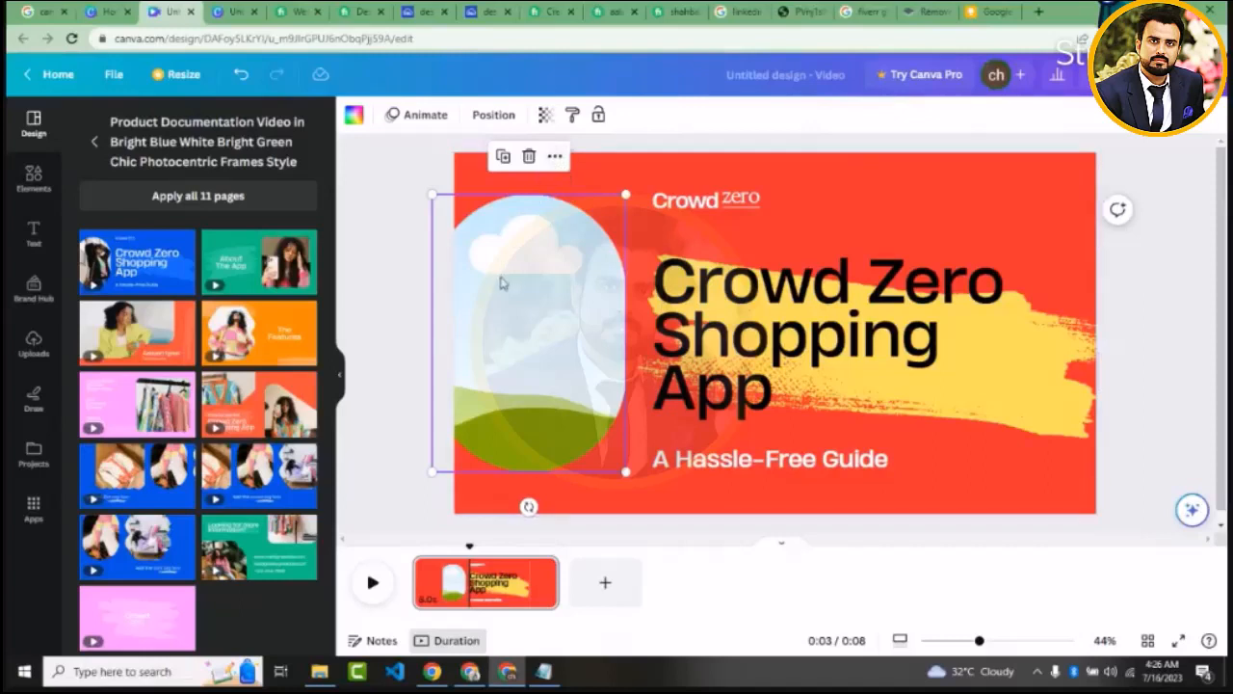
{"action": "key", "text": "ctrl+z"}
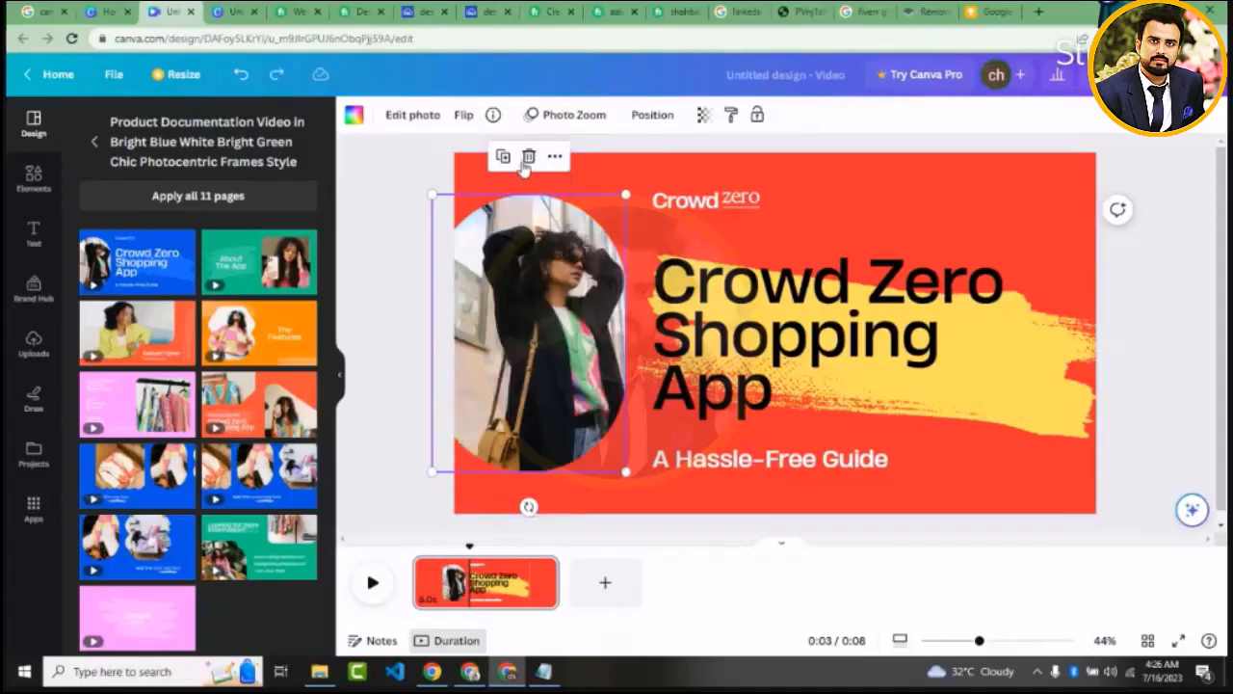
{"action": "left_click", "coordinate": [528, 157]}
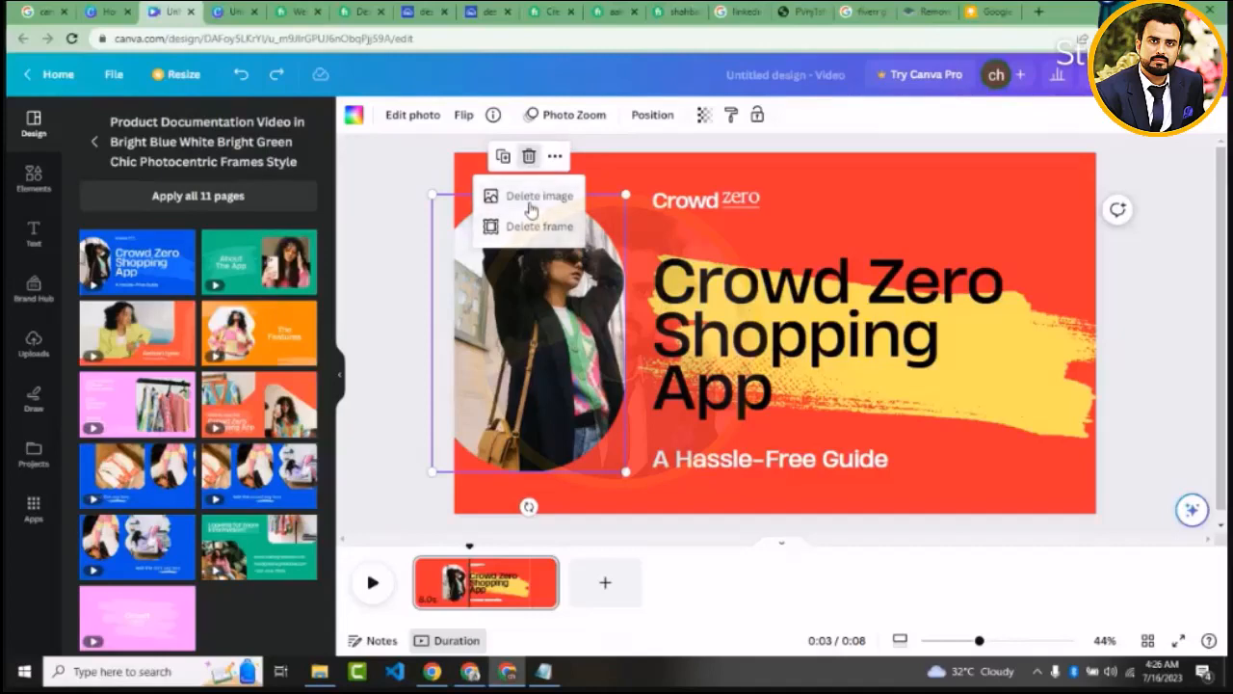
{"action": "left_click", "coordinate": [530, 206]}
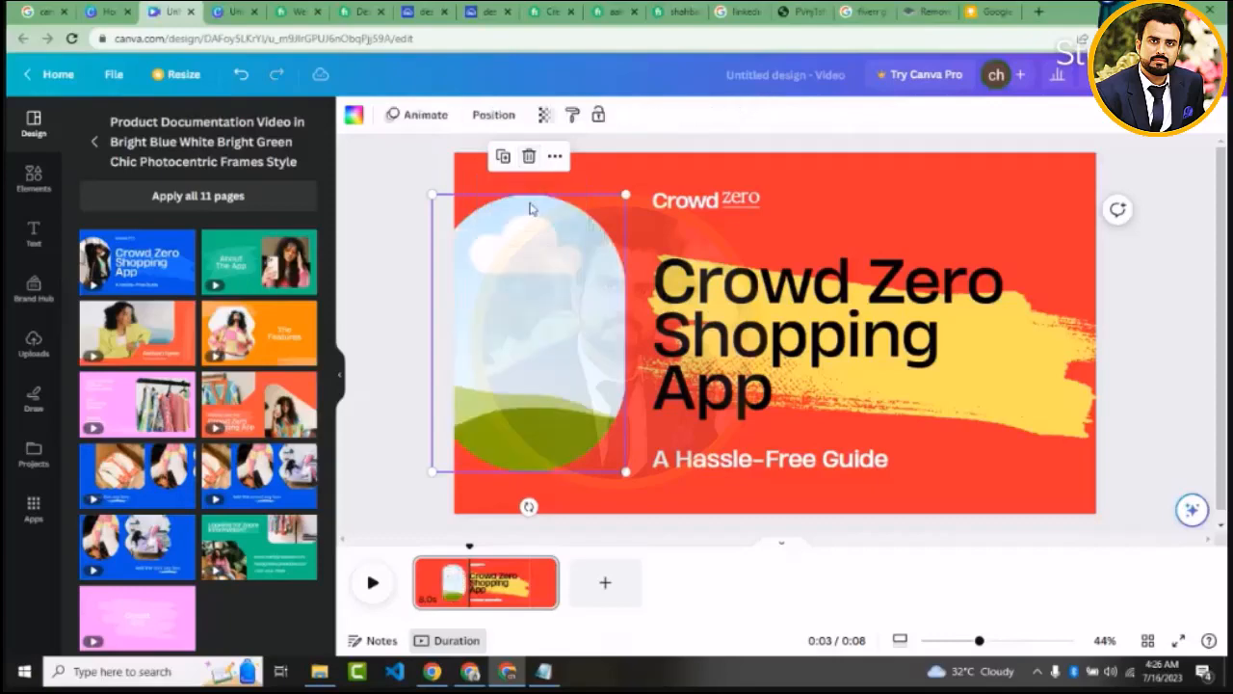
{"action": "left_click", "coordinate": [529, 156]}
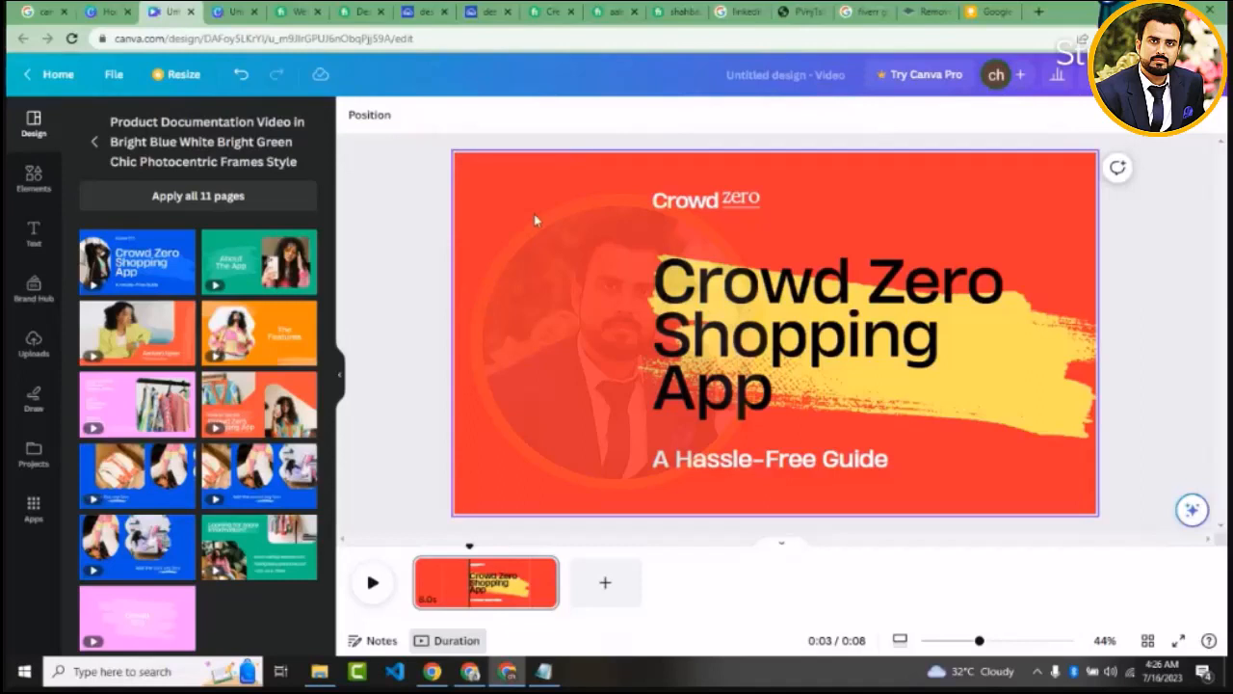
{"action": "key", "text": "ctrl+z"}
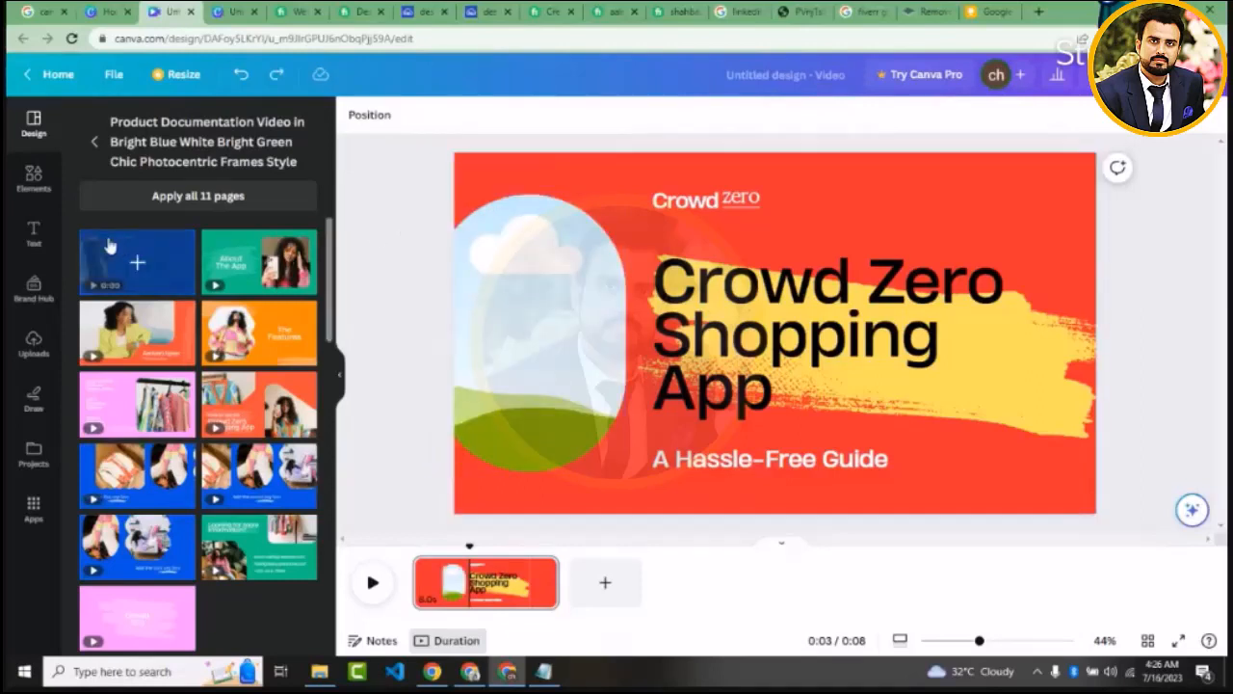
Fill the empty frame with the uploaded blue-background portrait of the man in the brown shirt and open the heading text for editing
{"action": "left_click", "coordinate": [34, 344]}
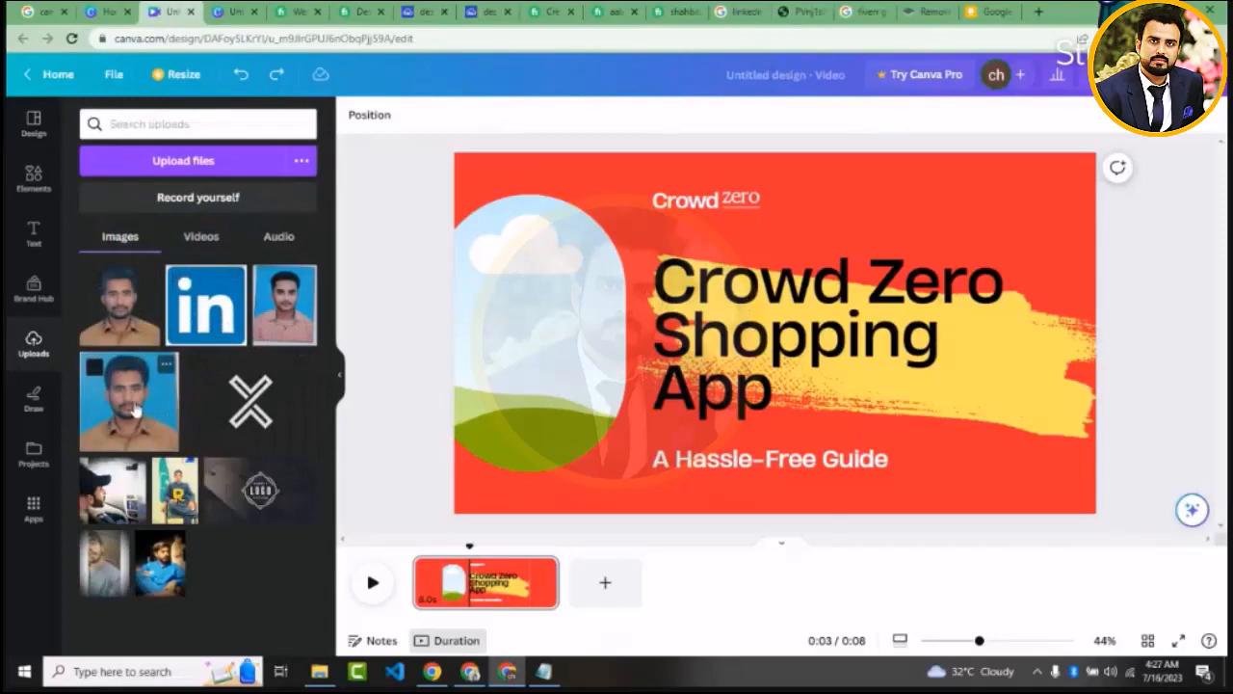
{"action": "left_click_drag", "start_coordinate": [143, 424], "coordinate": [536, 281]}
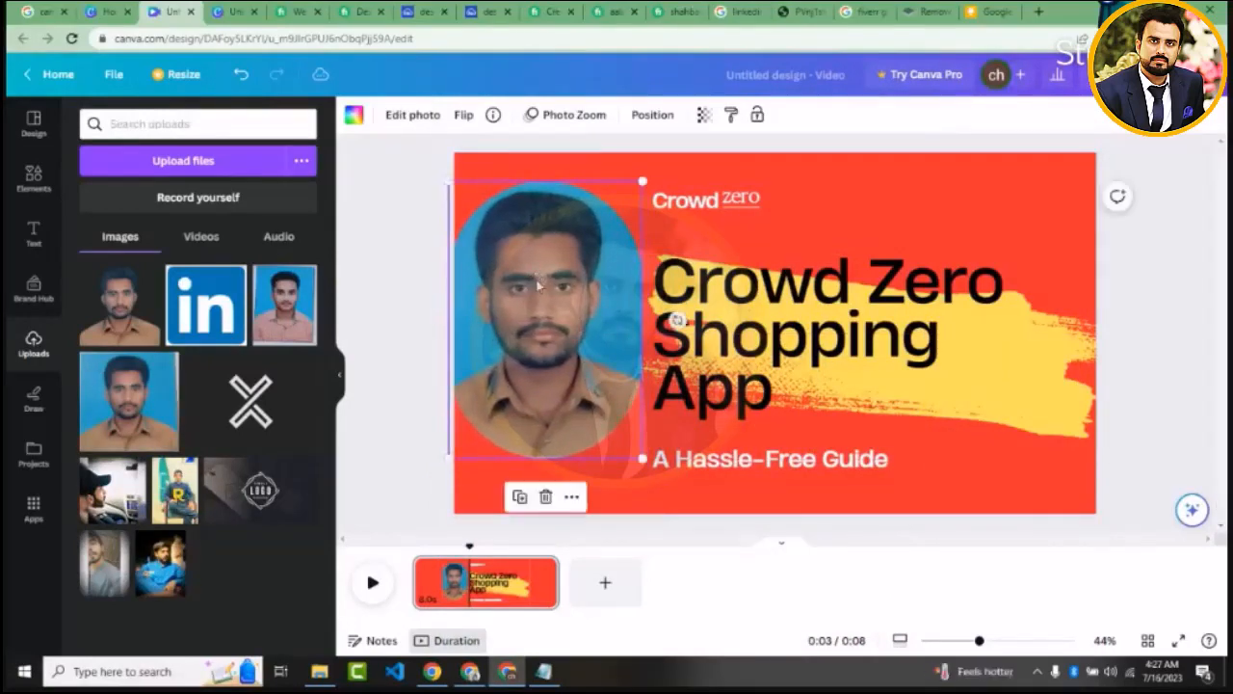
{"action": "left_click", "coordinate": [771, 315]}
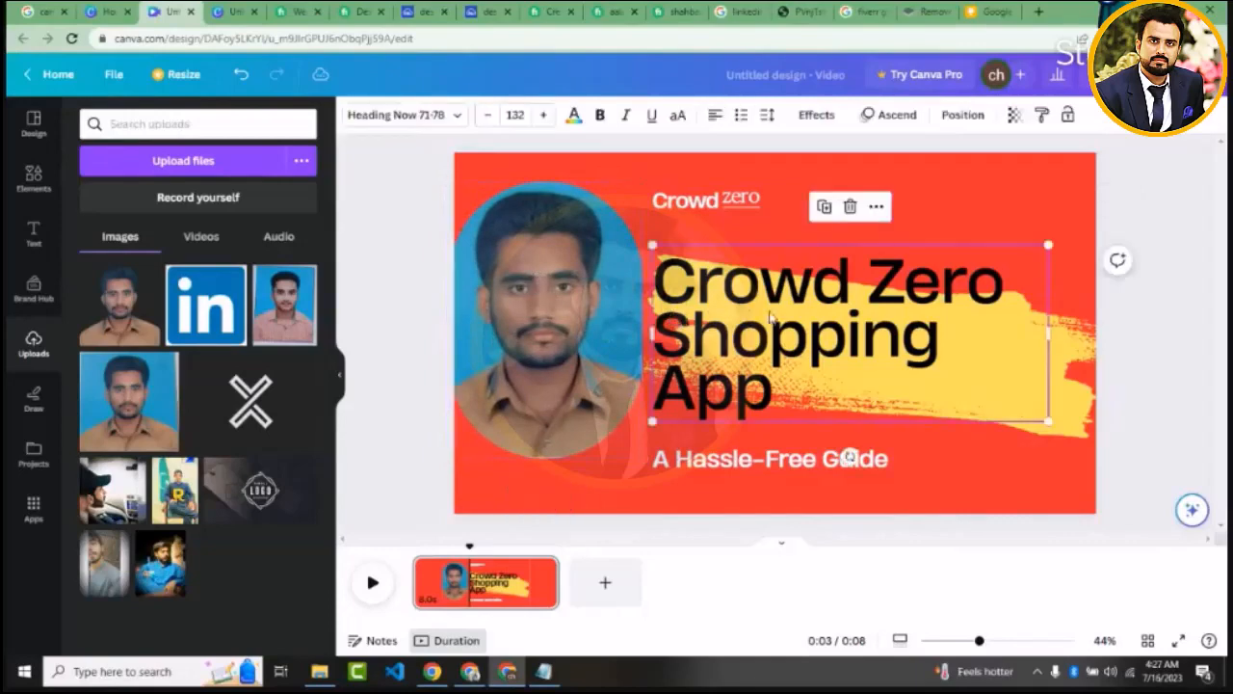
{"action": "left_click", "coordinate": [770, 312]}
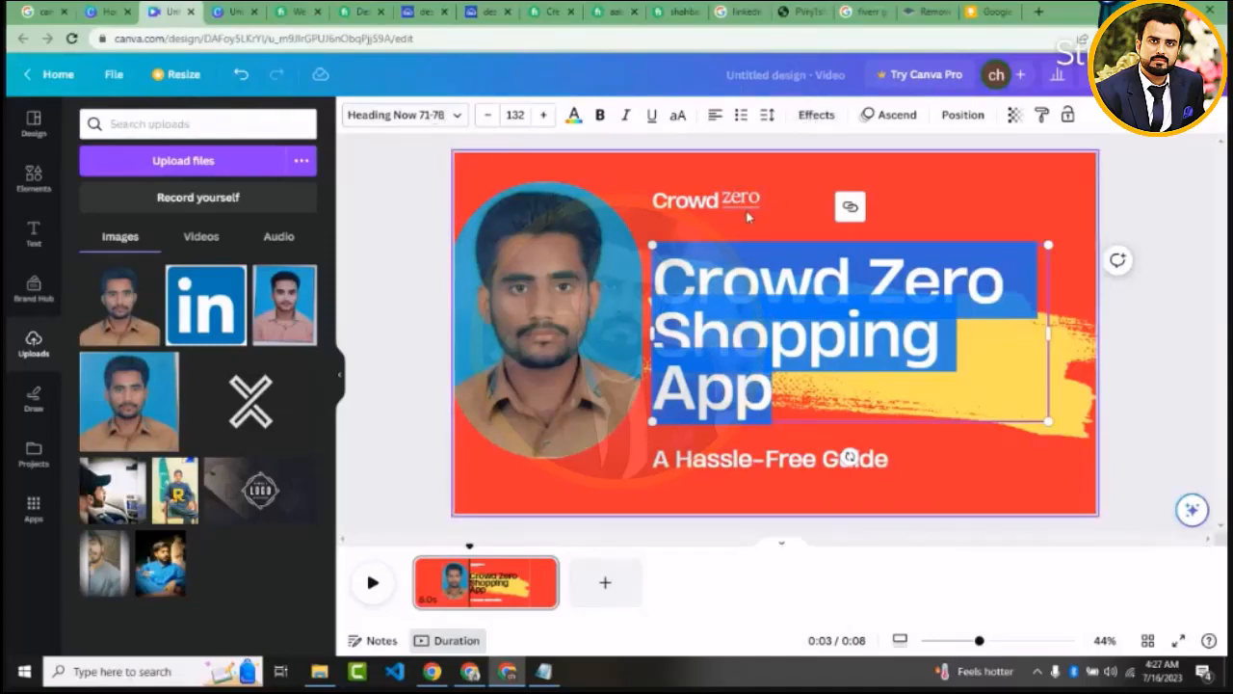
{"action": "left_click", "coordinate": [619, 606]}
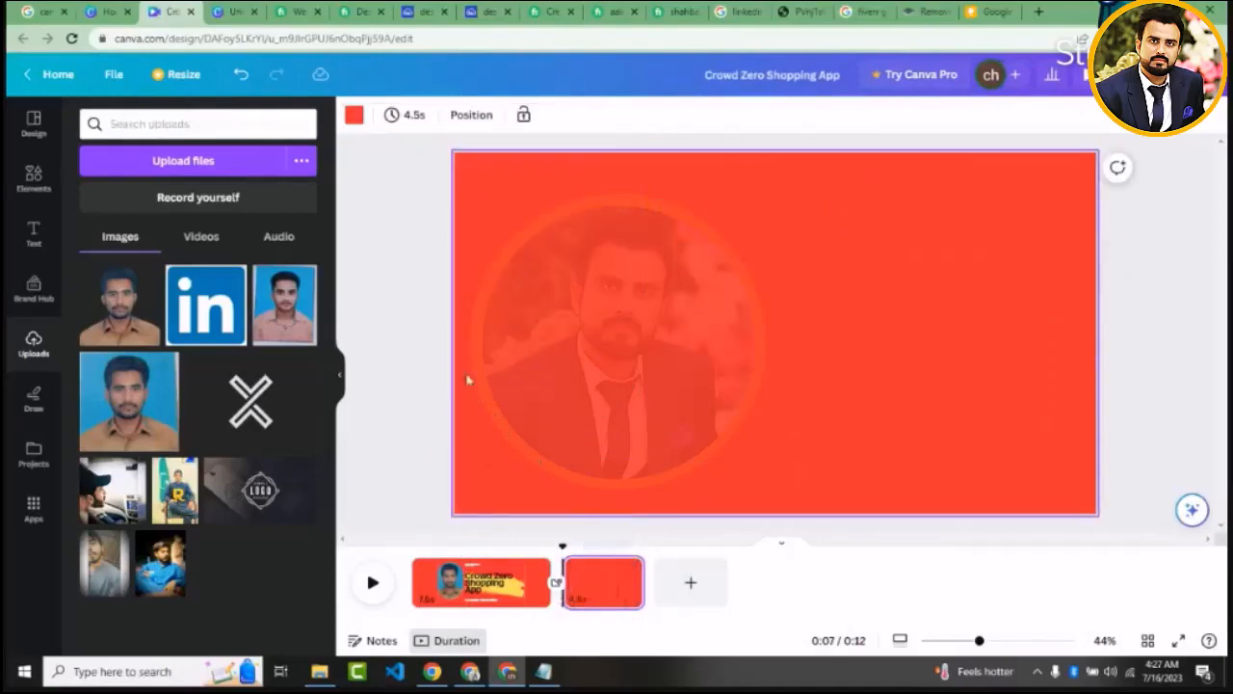
{"action": "left_click", "coordinate": [627, 569]}
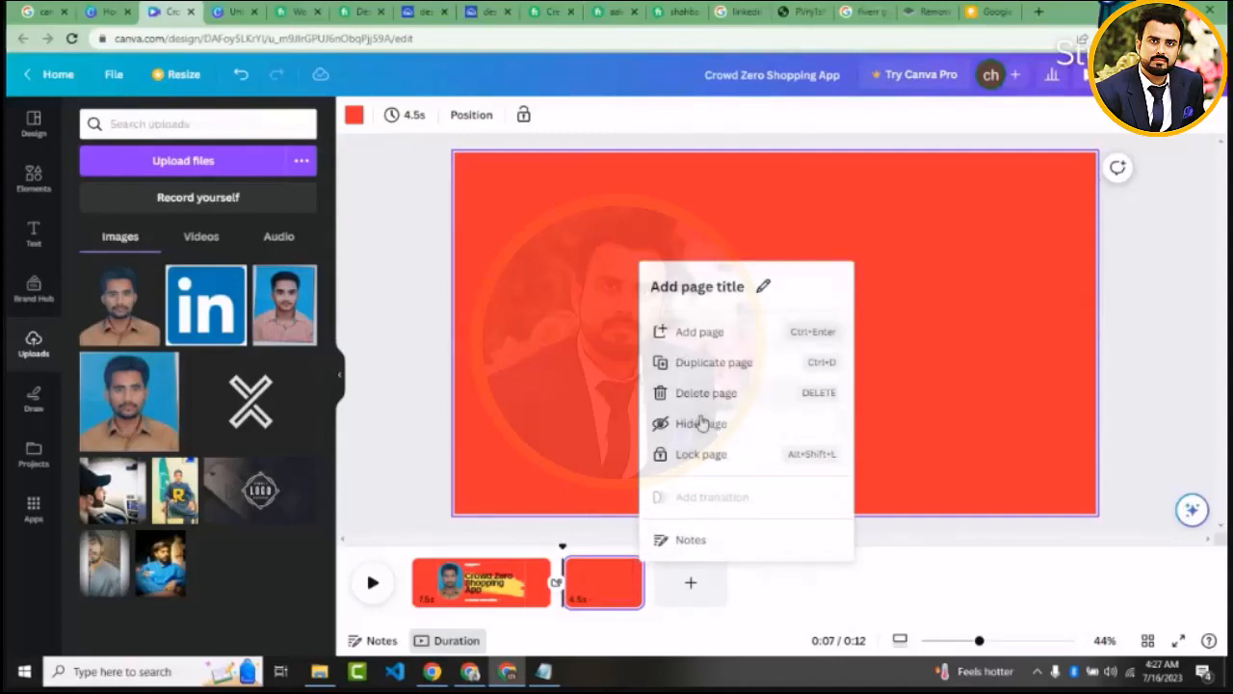
{"action": "left_click", "coordinate": [690, 393]}
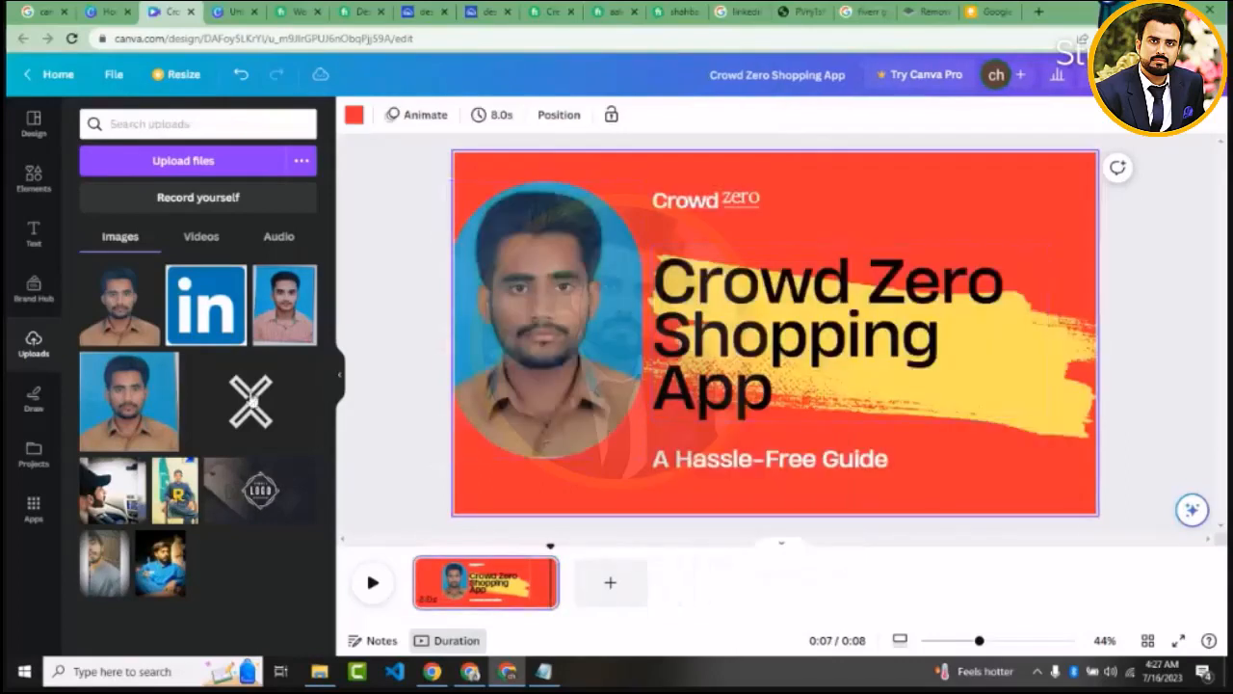
Apply the green About The App template page to the current page and select its heading, brush stroke and photo in turn
{"action": "left_click", "coordinate": [34, 122]}
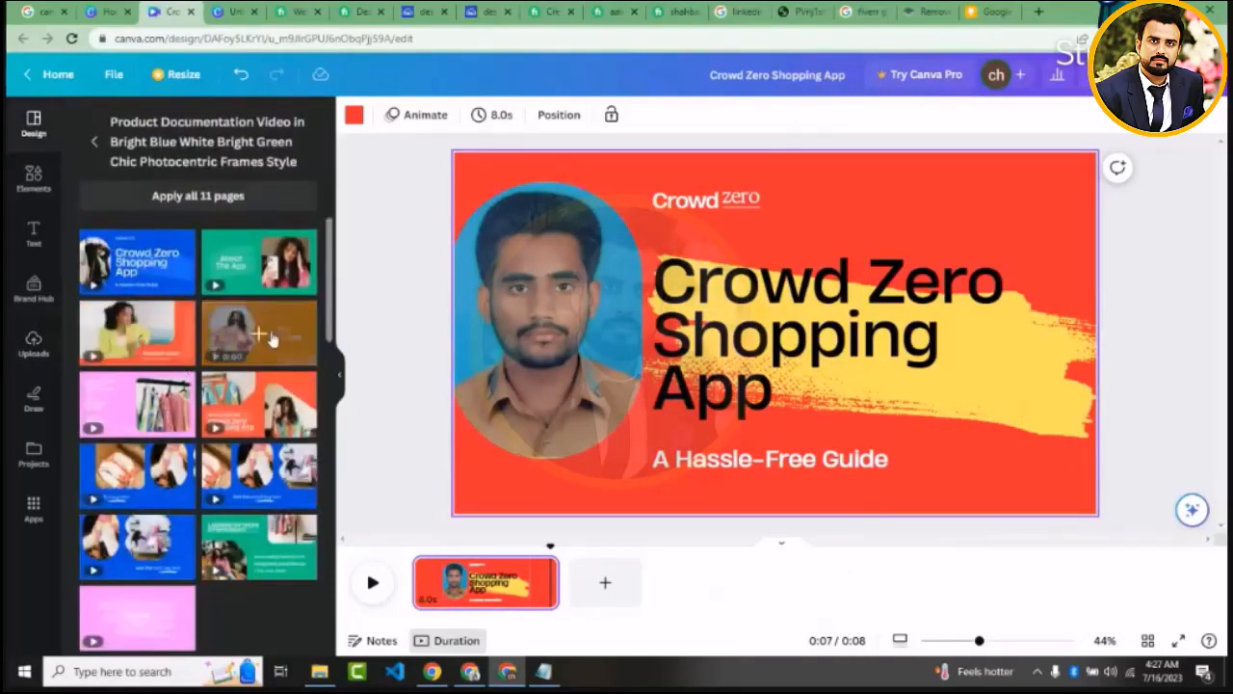
{"action": "left_click", "coordinate": [258, 272]}
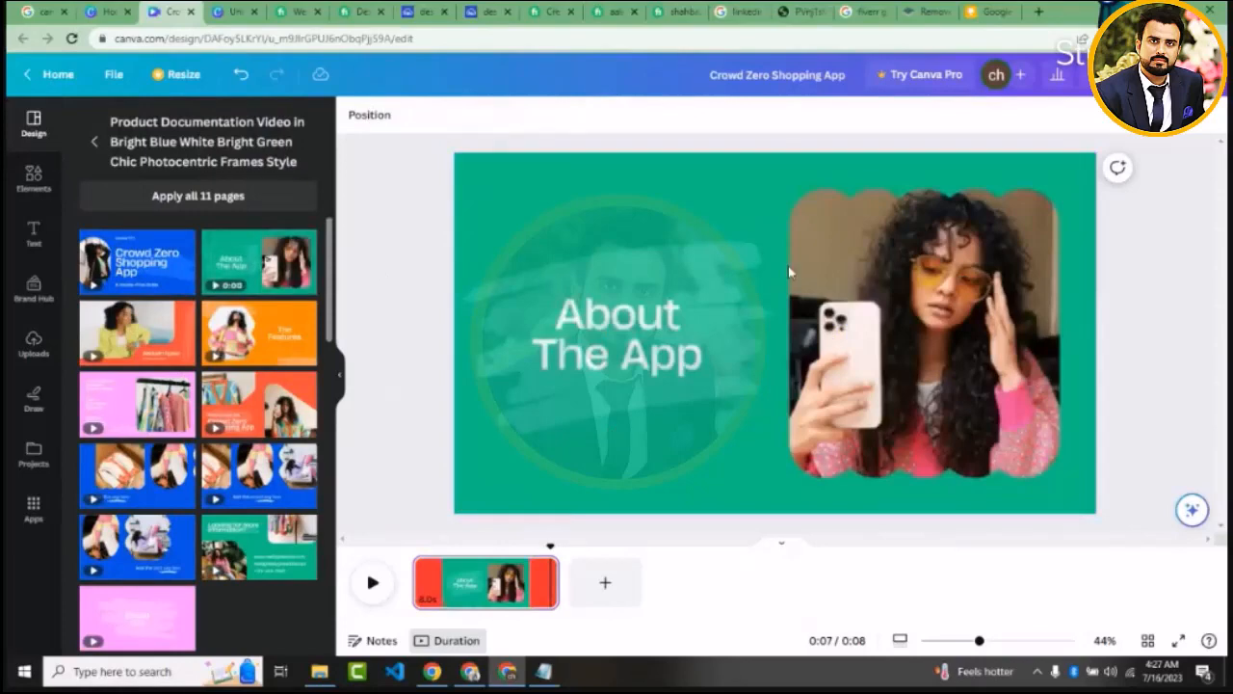
{"action": "left_click", "coordinate": [753, 326]}
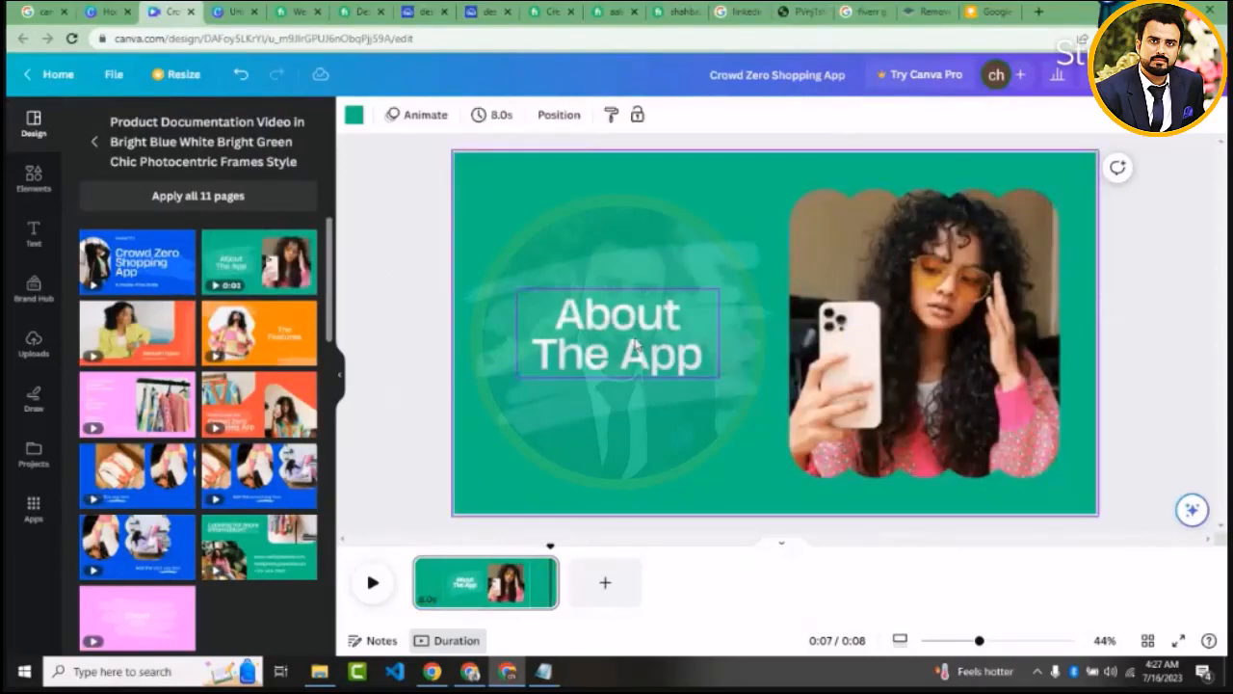
{"action": "left_click", "coordinate": [634, 345]}
{"action": "left_click", "coordinate": [672, 194]}
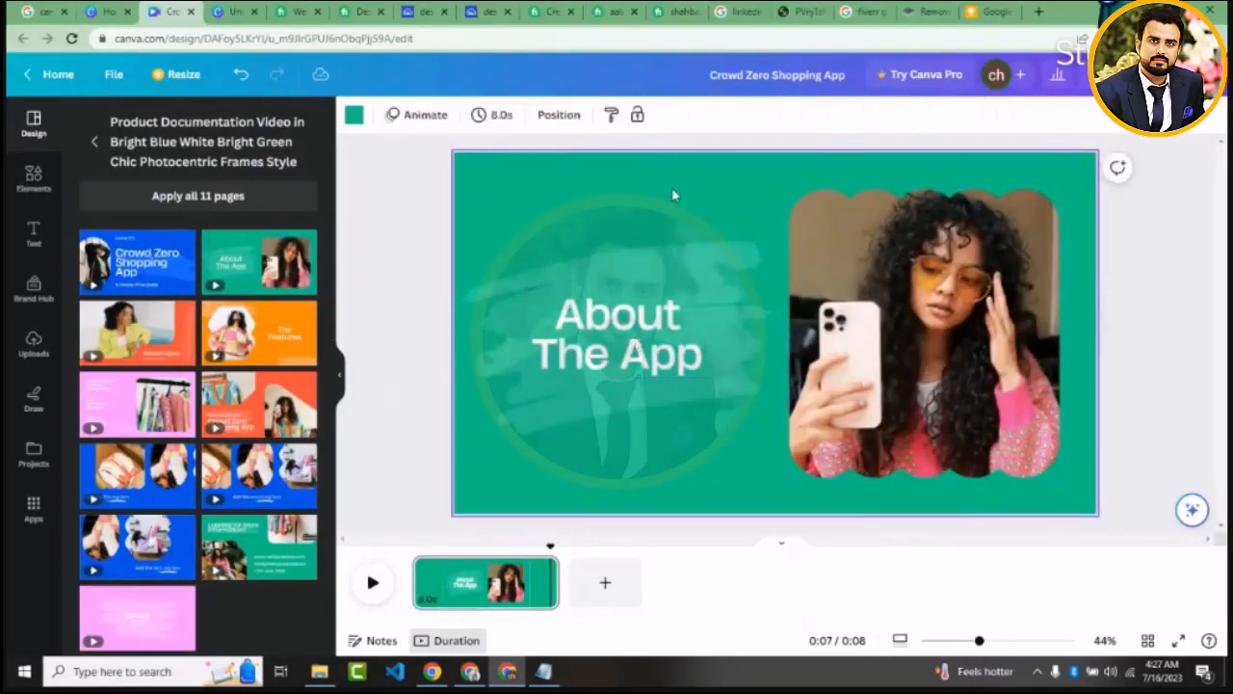
{"action": "left_click", "coordinate": [675, 253]}
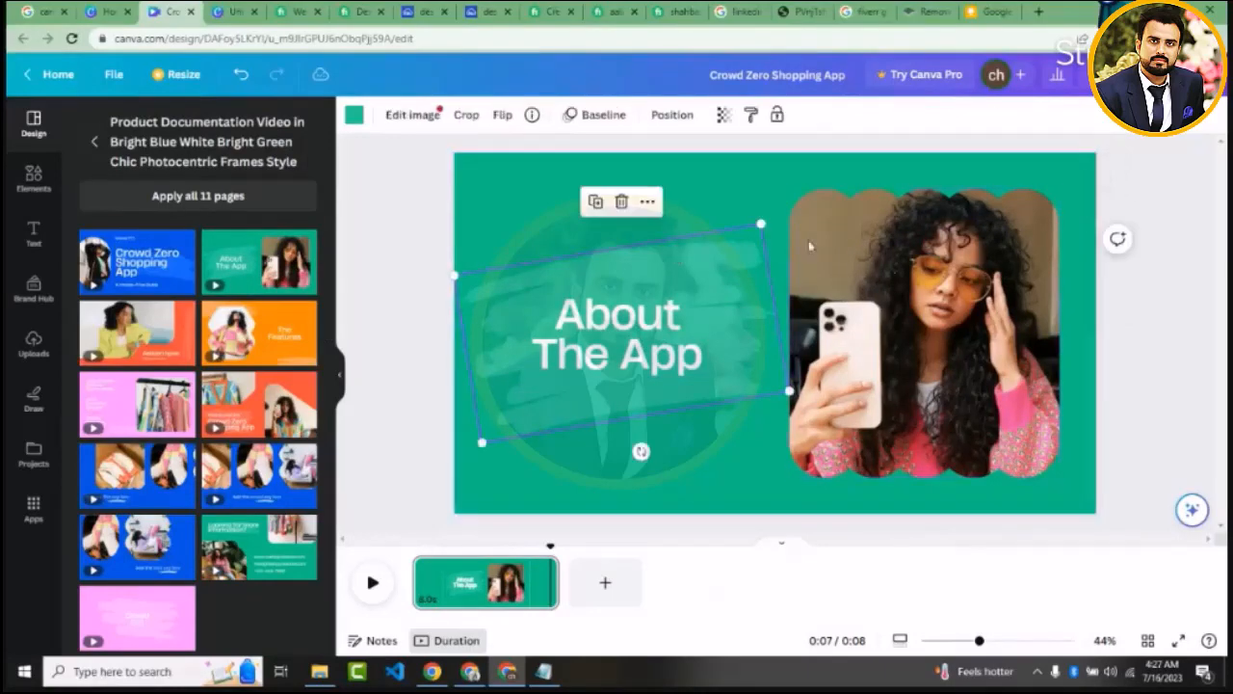
{"action": "left_click", "coordinate": [898, 277]}
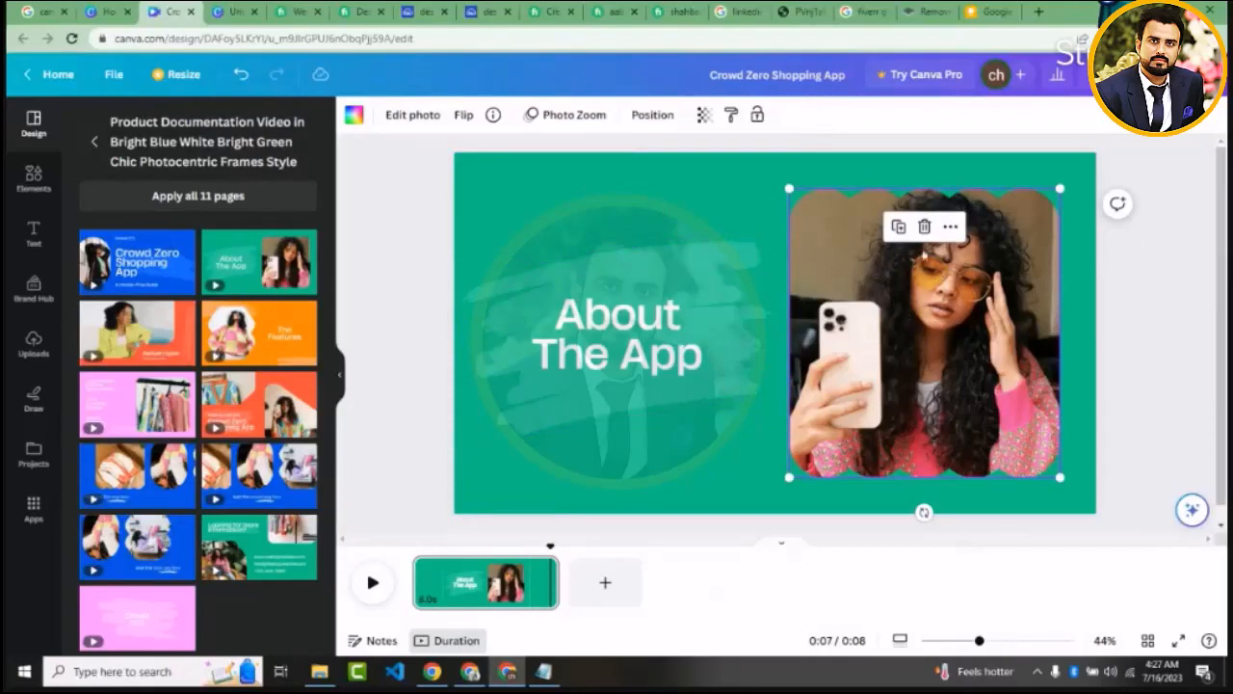
Replace the woman's photo in the green page's frame with the uploaded photo of the man in a cap, and select the heading
{"action": "left_click", "coordinate": [925, 227]}
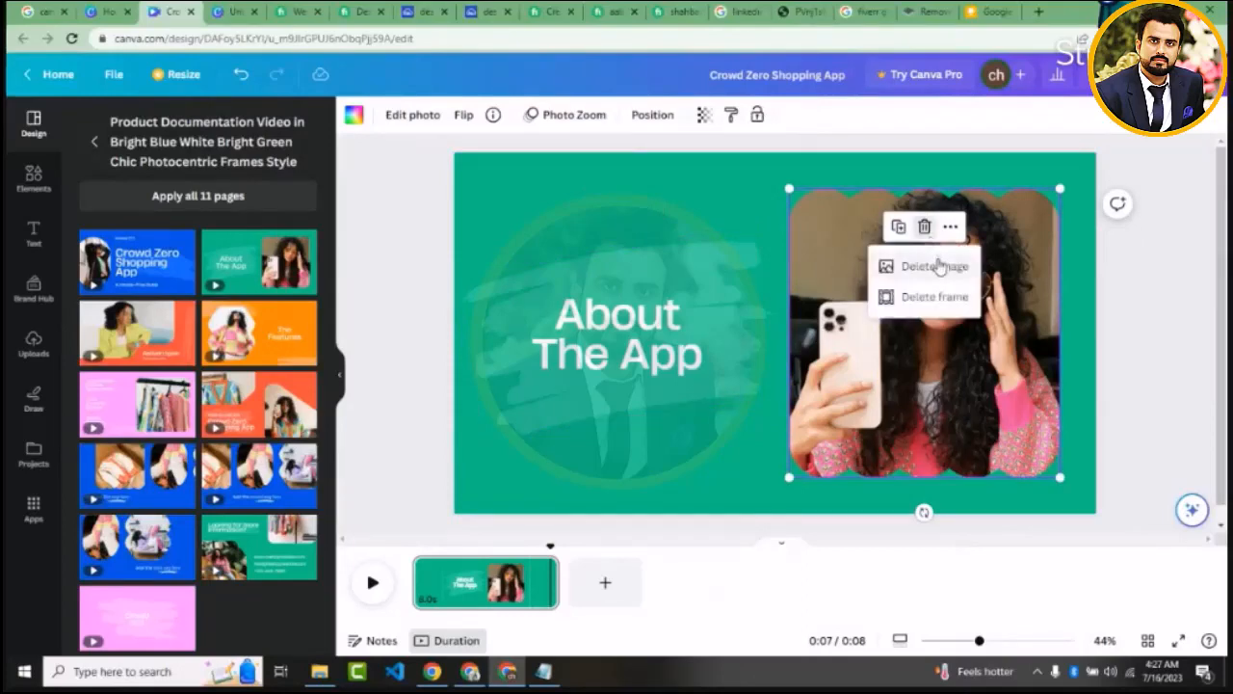
{"action": "left_click", "coordinate": [939, 265]}
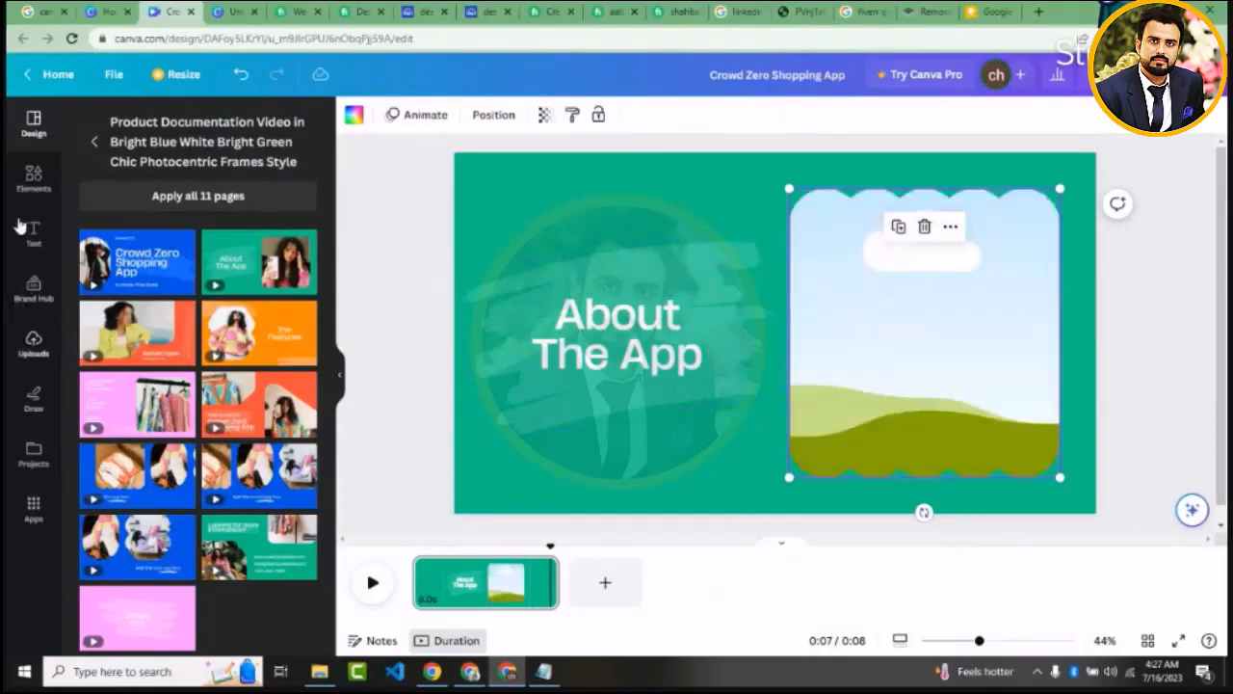
{"action": "left_click", "coordinate": [33, 345]}
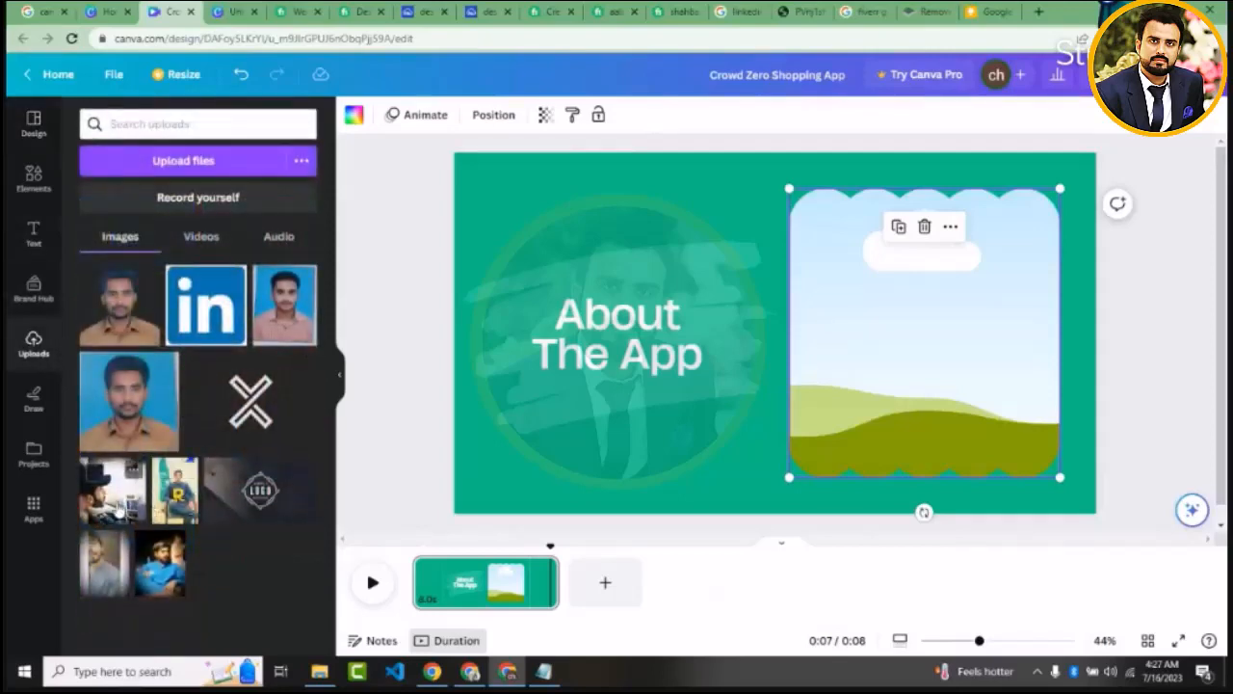
{"action": "left_click_drag", "start_coordinate": [113, 509], "coordinate": [870, 289]}
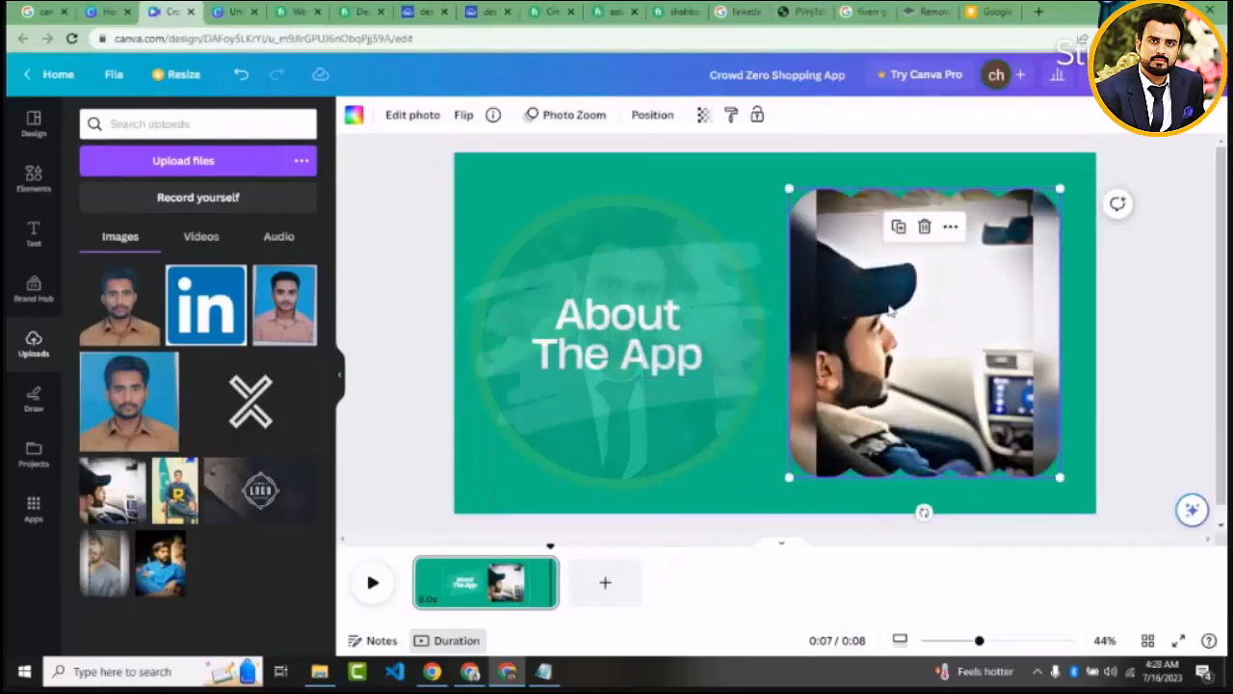
{"action": "left_click", "coordinate": [636, 218]}
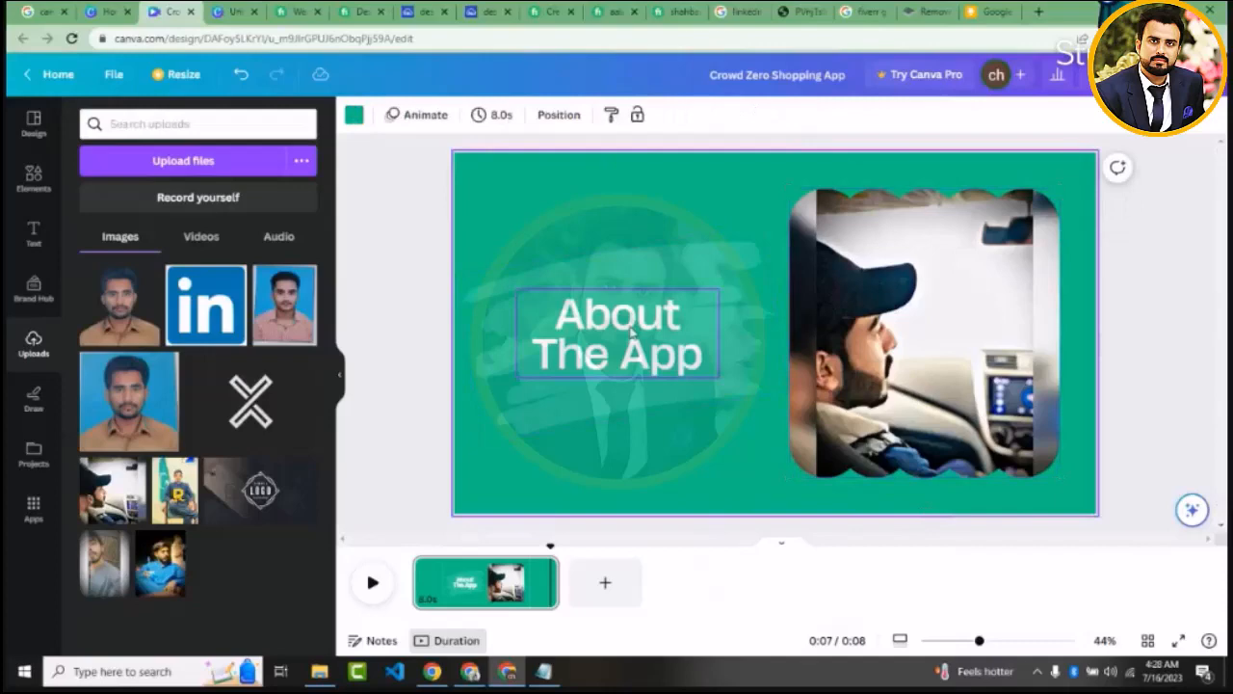
{"action": "left_click", "coordinate": [631, 331]}
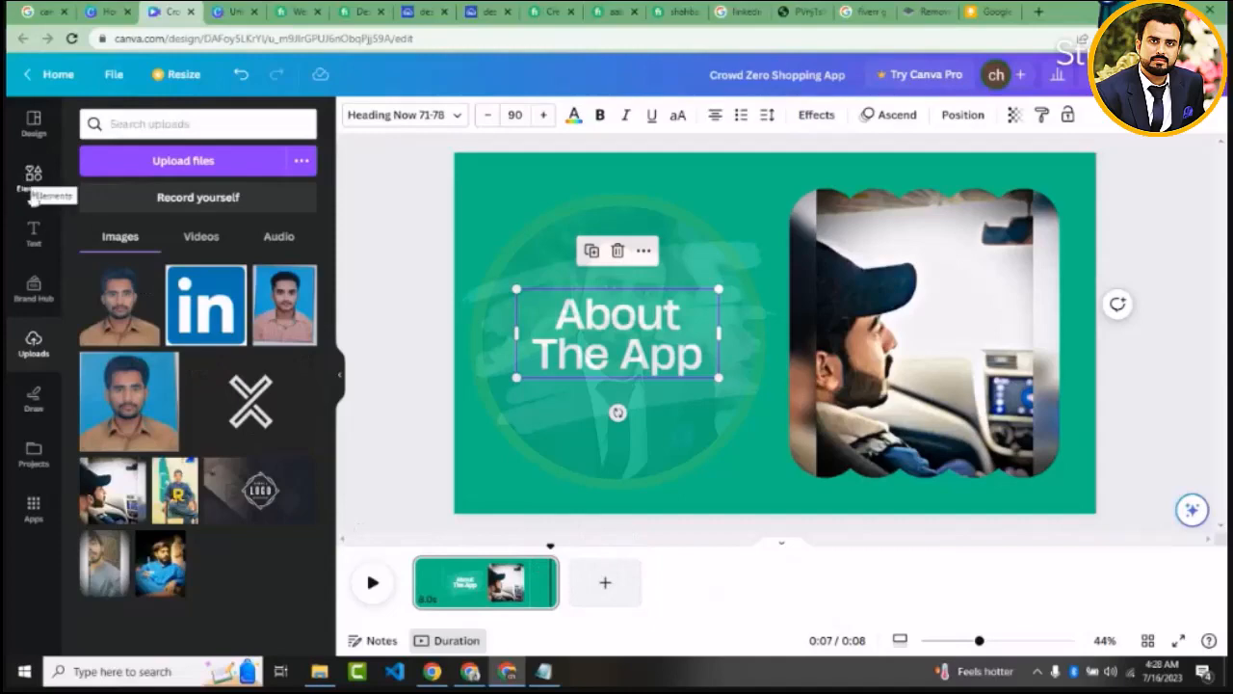
Add the blue "Add the first step here" template page as the second page and extend its duration to 5.0 seconds
{"action": "left_click", "coordinate": [34, 130]}
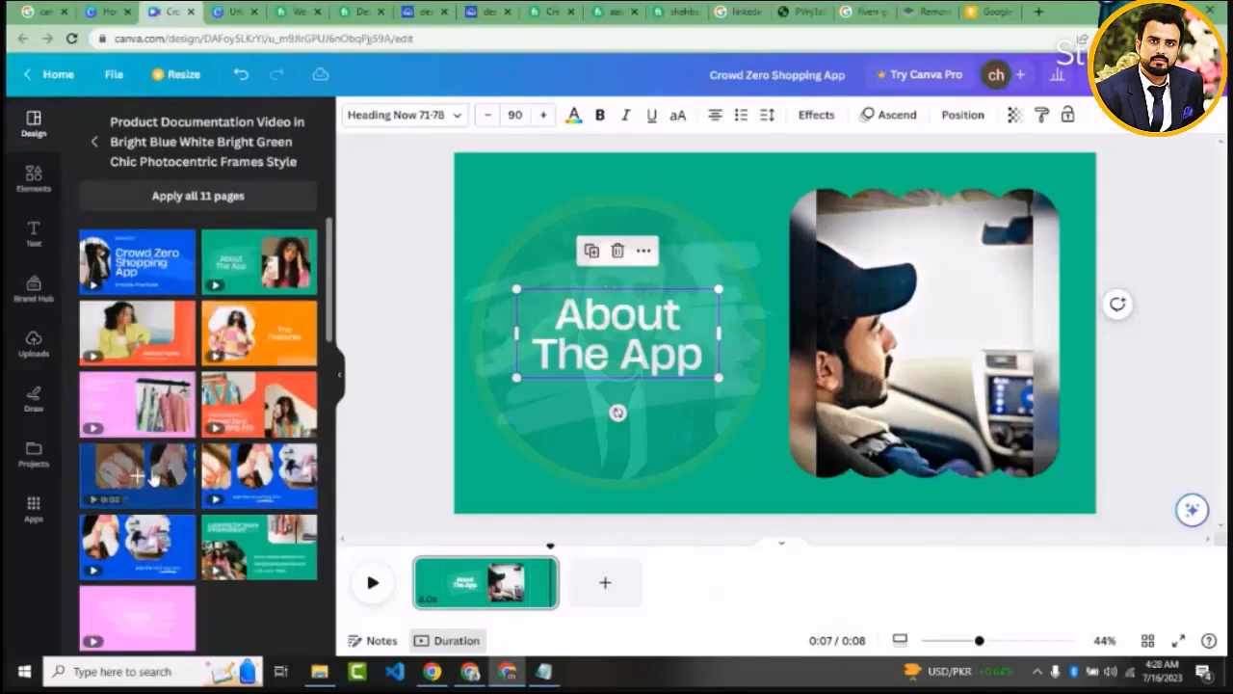
{"action": "left_click_drag", "start_coordinate": [154, 475], "coordinate": [605, 576]}
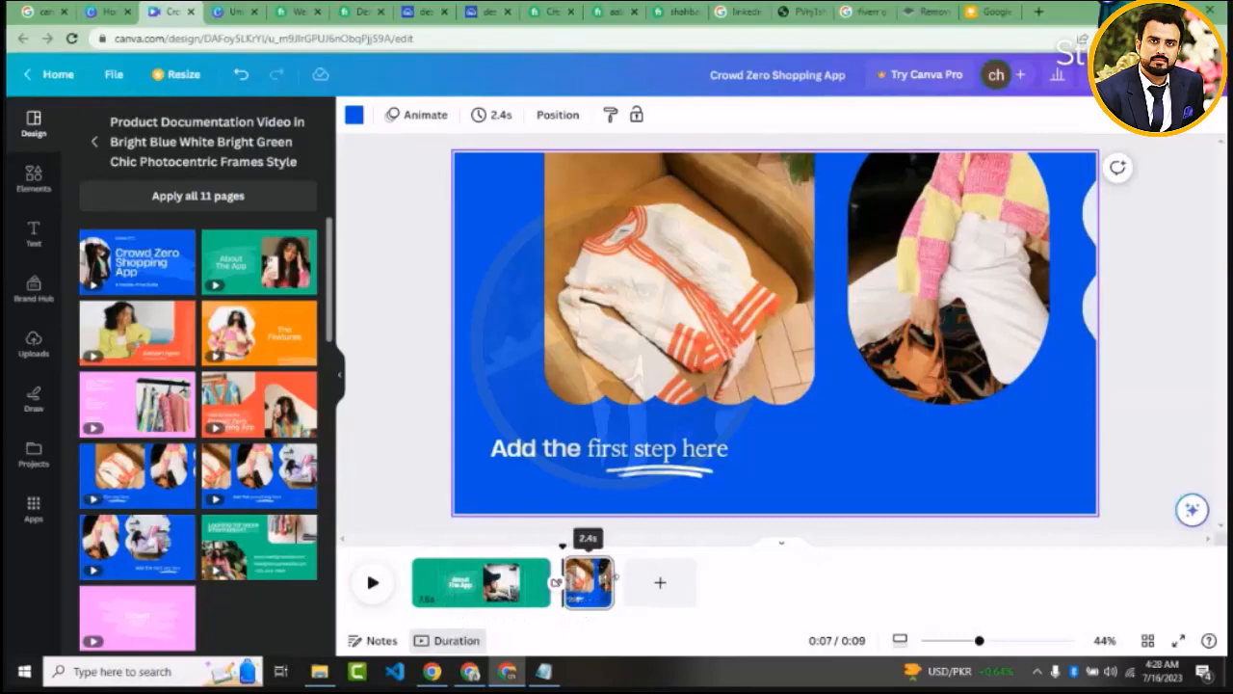
{"action": "left_click_drag", "start_coordinate": [614, 576], "coordinate": [657, 578]}
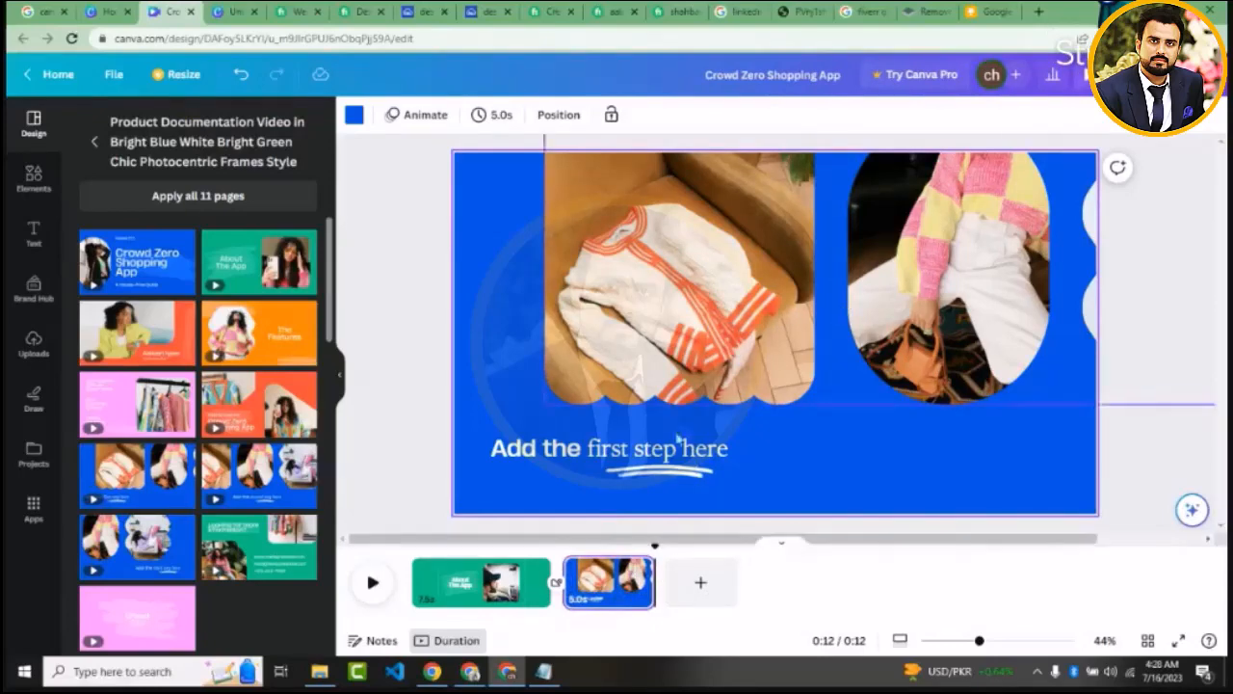
Preview the start of the video and replace the second page with the blue Crowd Zero Shopping App template page
{"action": "left_click", "coordinate": [373, 582]}
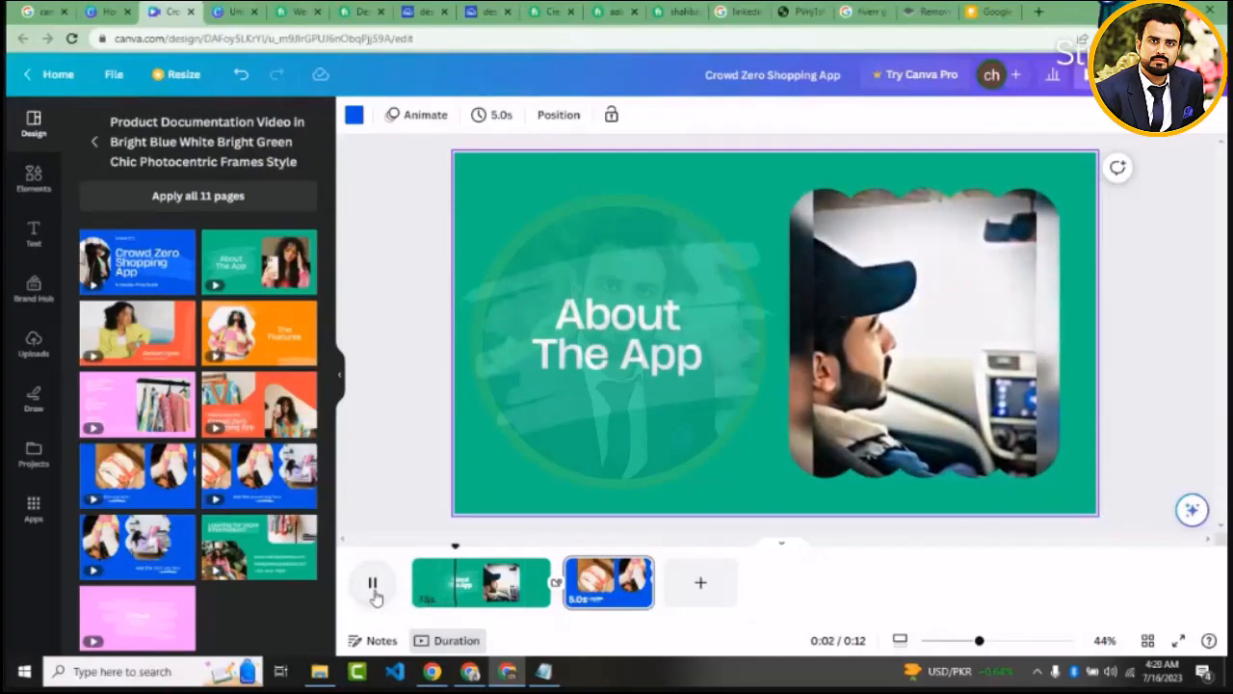
{"action": "left_click", "coordinate": [374, 585]}
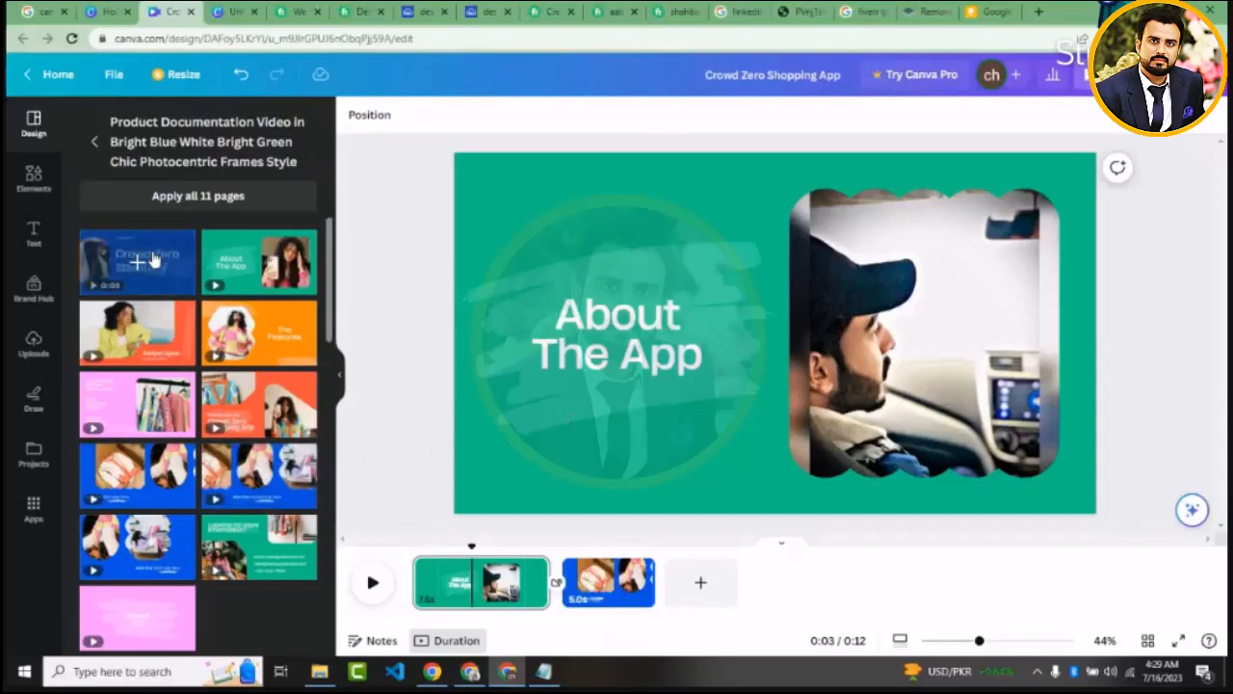
{"action": "left_click", "coordinate": [609, 590]}
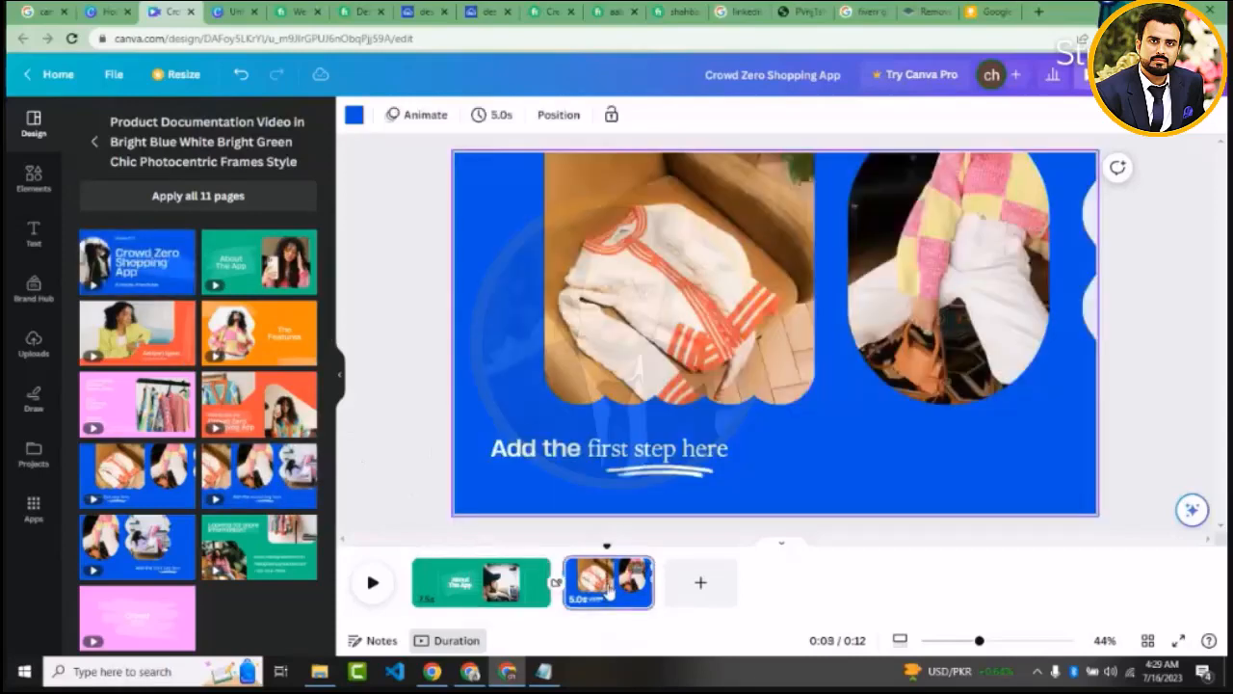
{"action": "left_click", "coordinate": [110, 256]}
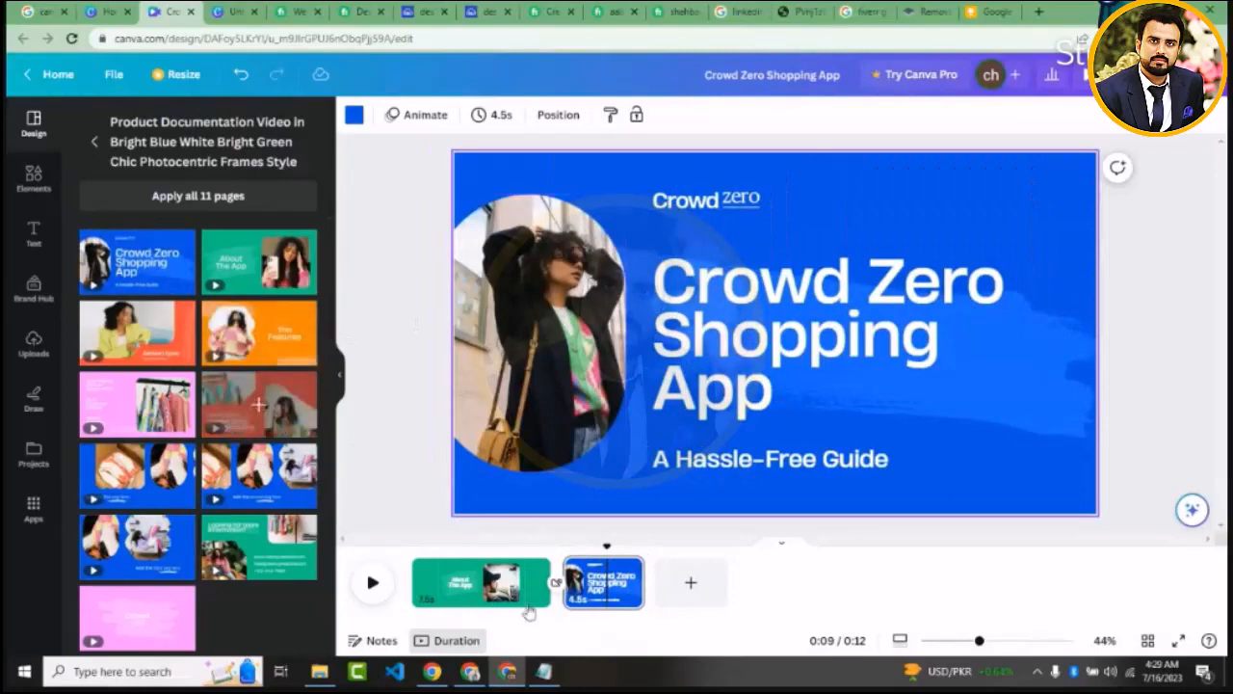
Move the About The App heading to the upper part of the green first page and select all its text
{"action": "left_click", "coordinate": [501, 583]}
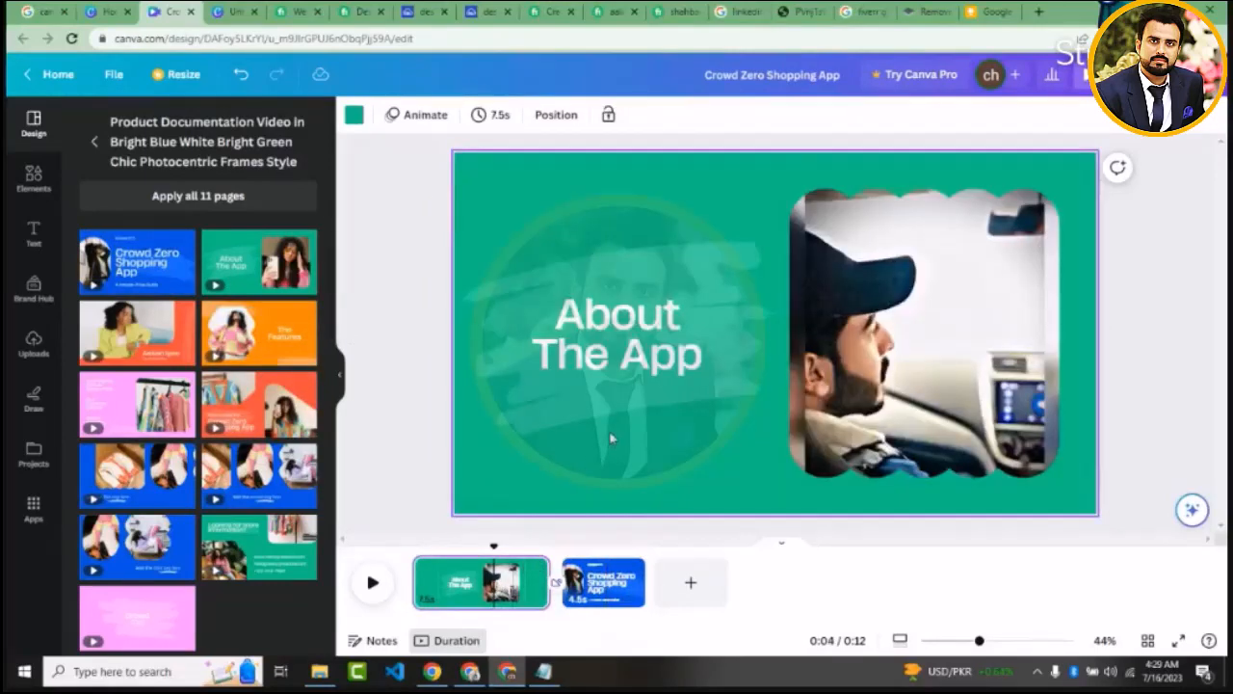
{"action": "left_click", "coordinate": [601, 328]}
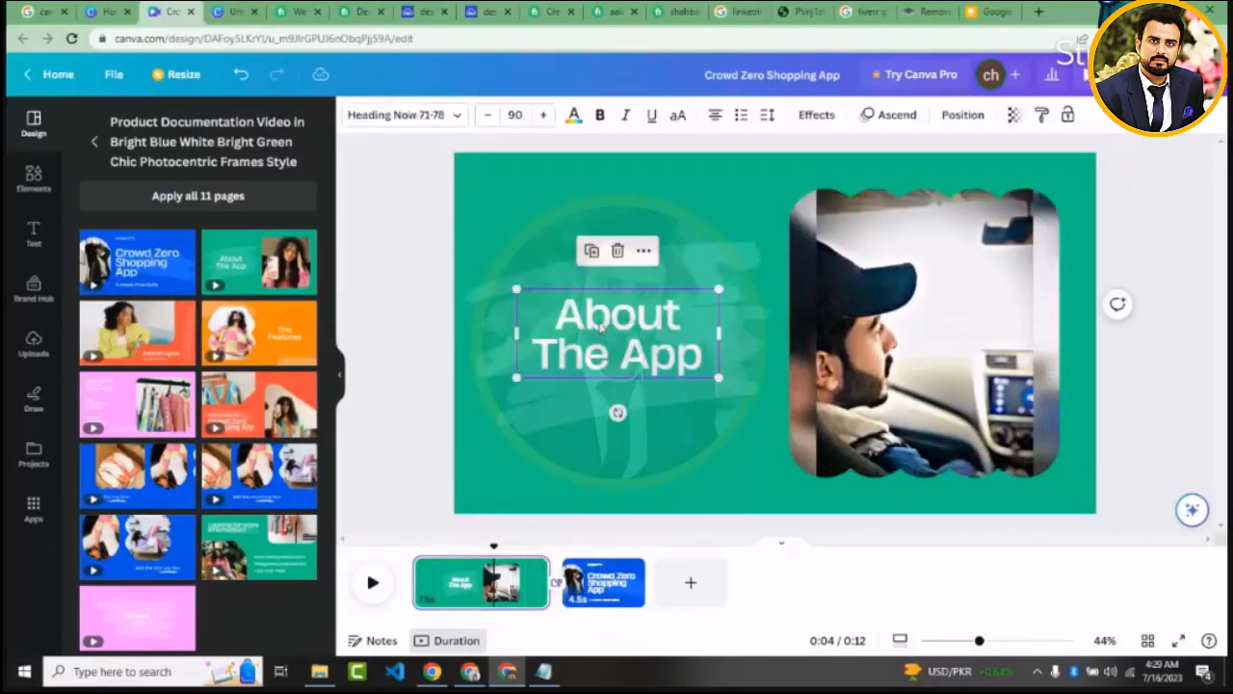
{"action": "left_click_drag", "start_coordinate": [601, 328], "coordinate": [586, 225]}
{"action": "double_click", "coordinate": [586, 223]}
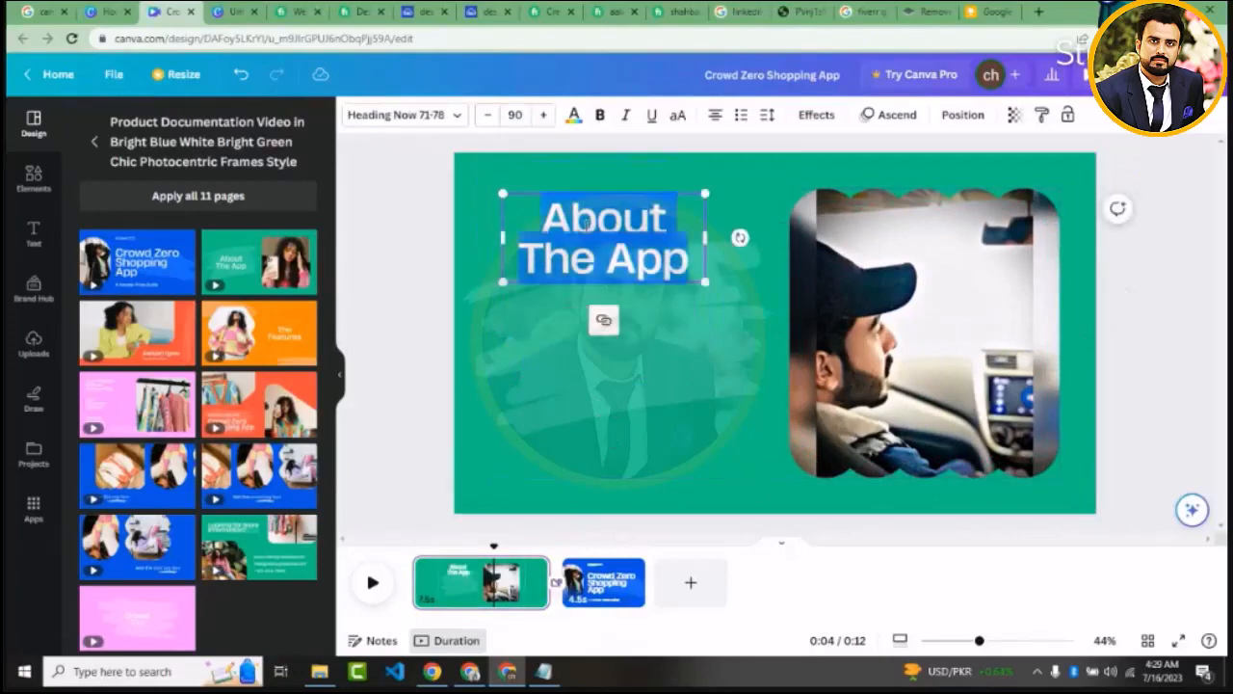
Replace the heading text with the "WORDPRESS" and "WEBSITE DESIGNRESPONSIVE DESIGN" lines copied from the Notepad notes
{"action": "left_click", "coordinate": [544, 672]}
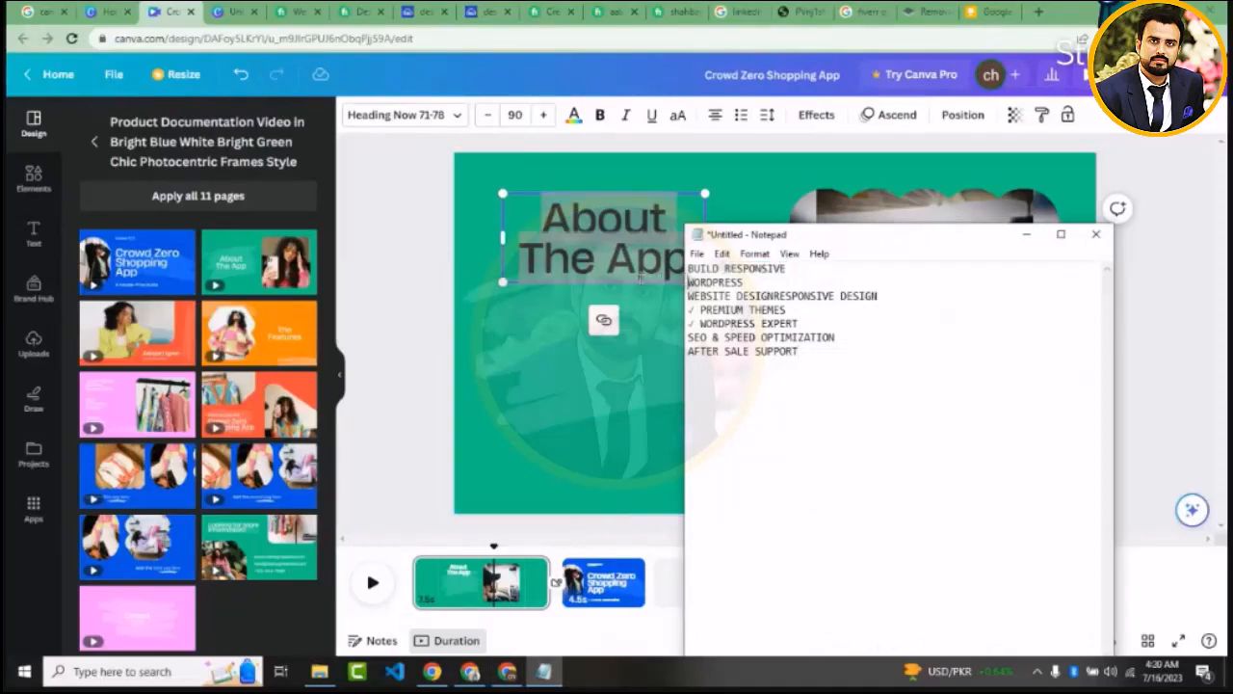
{"action": "left_click_drag", "start_coordinate": [688, 281], "coordinate": [668, 266]}
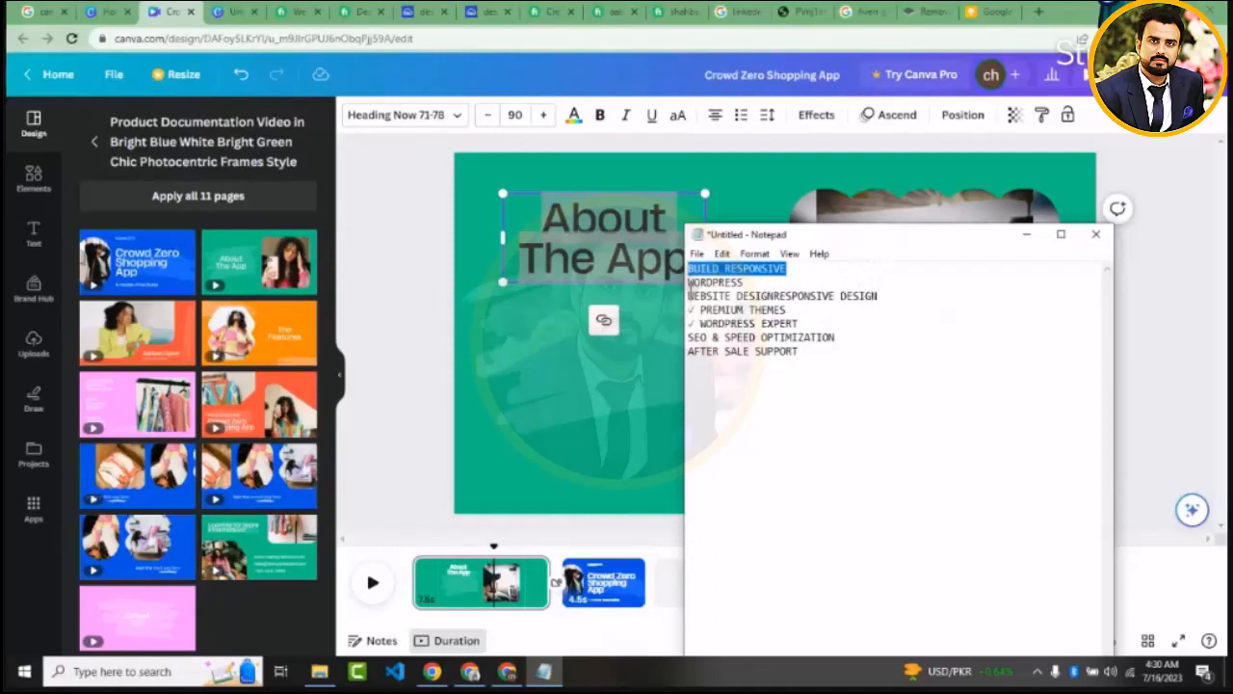
{"action": "left_click_drag", "start_coordinate": [691, 288], "coordinate": [880, 294]}
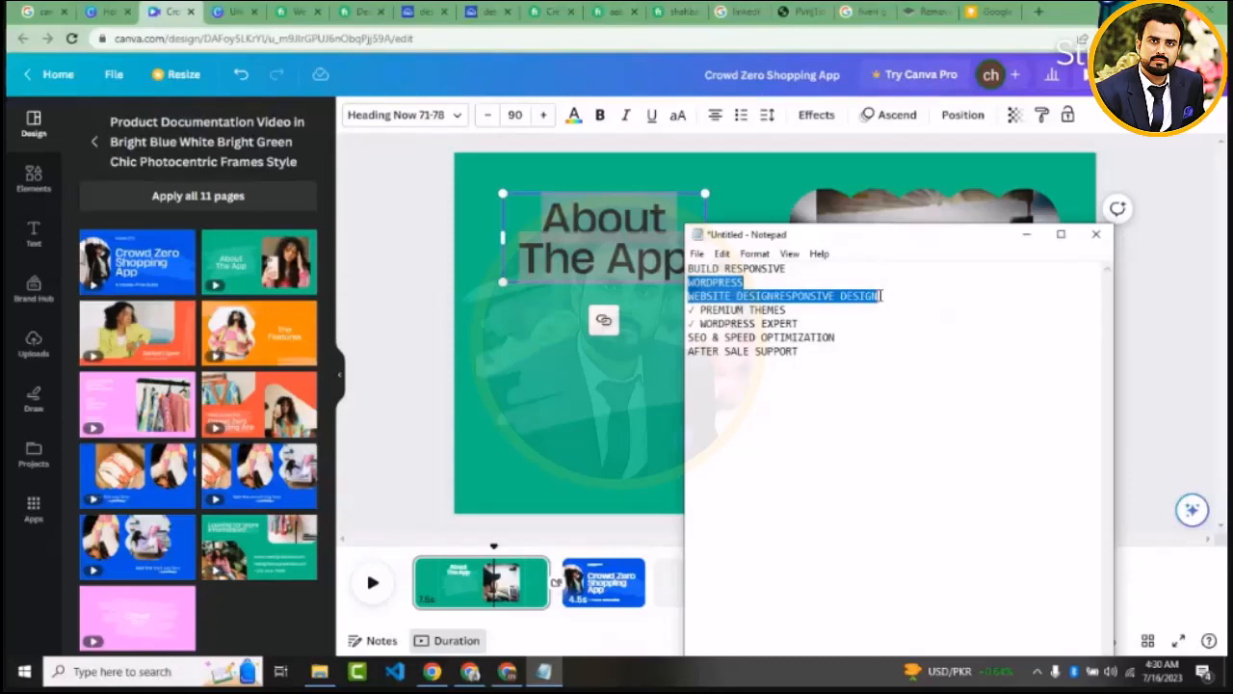
{"action": "left_click", "coordinate": [544, 228]}
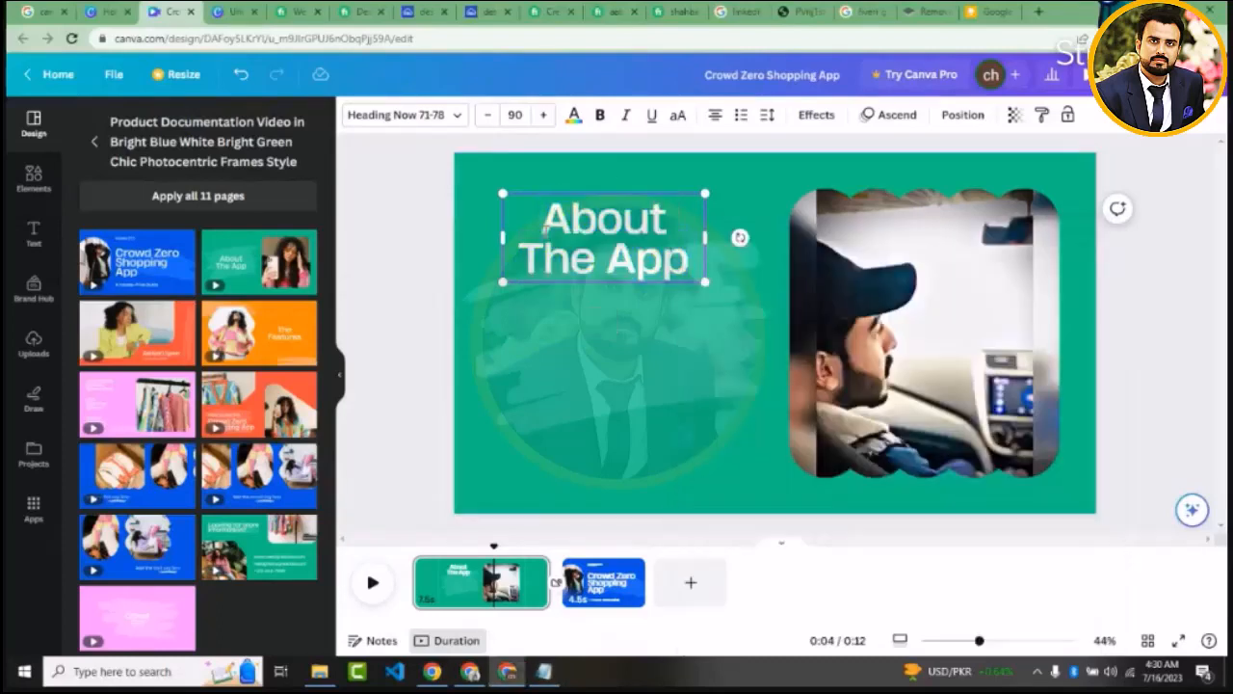
{"action": "key", "text": "ctrl+a"}
{"action": "key", "text": "ctrl+v"}
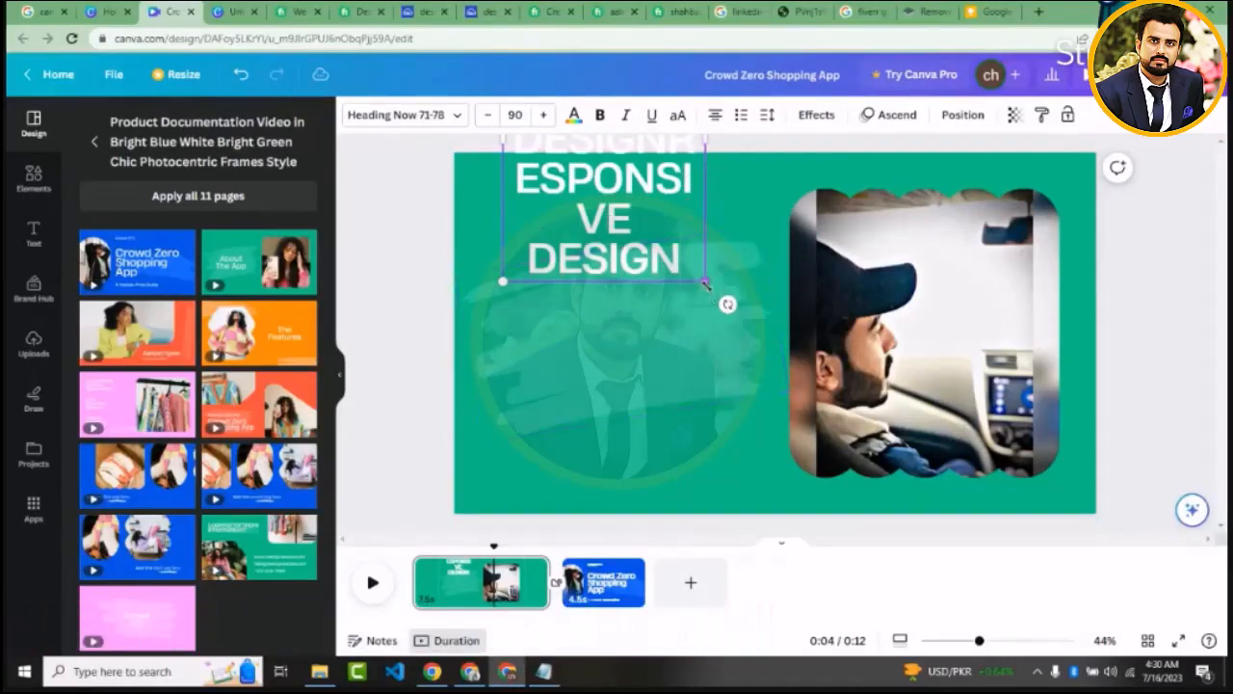
Scale the heading down to size 82.7, move it fully onto the page and widen its text box almost to the photo
{"action": "left_click_drag", "start_coordinate": [705, 282], "coordinate": [688, 259]}
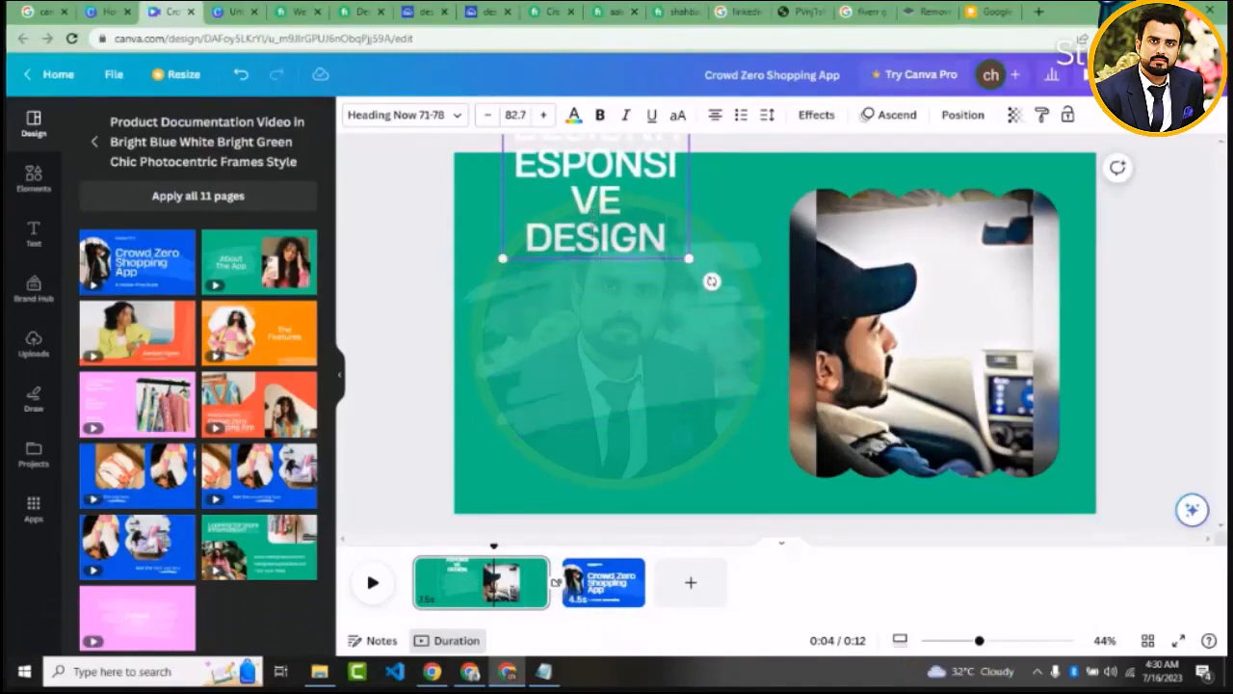
{"action": "left_click_drag", "start_coordinate": [593, 219], "coordinate": [507, 137]}
{"action": "left_click", "coordinate": [453, 199]}
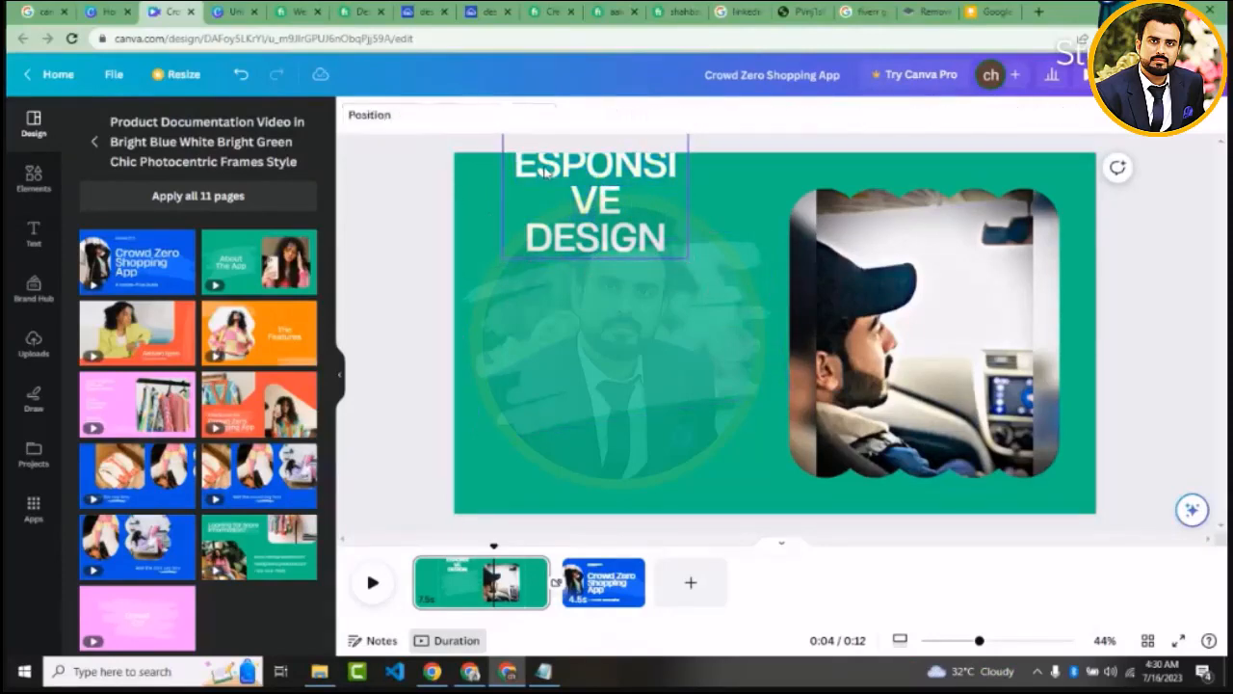
{"action": "left_click", "coordinate": [547, 173]}
{"action": "left_click_drag", "start_coordinate": [547, 173], "coordinate": [535, 367]}
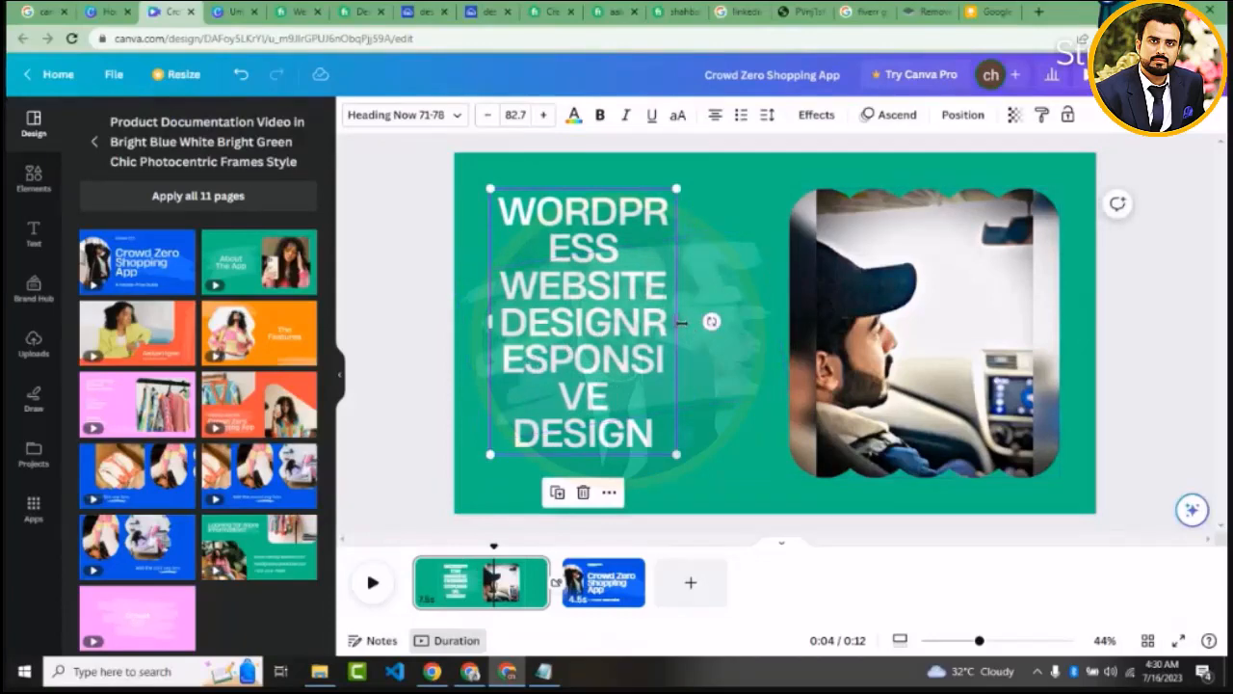
{"action": "left_click_drag", "start_coordinate": [682, 324], "coordinate": [771, 354]}
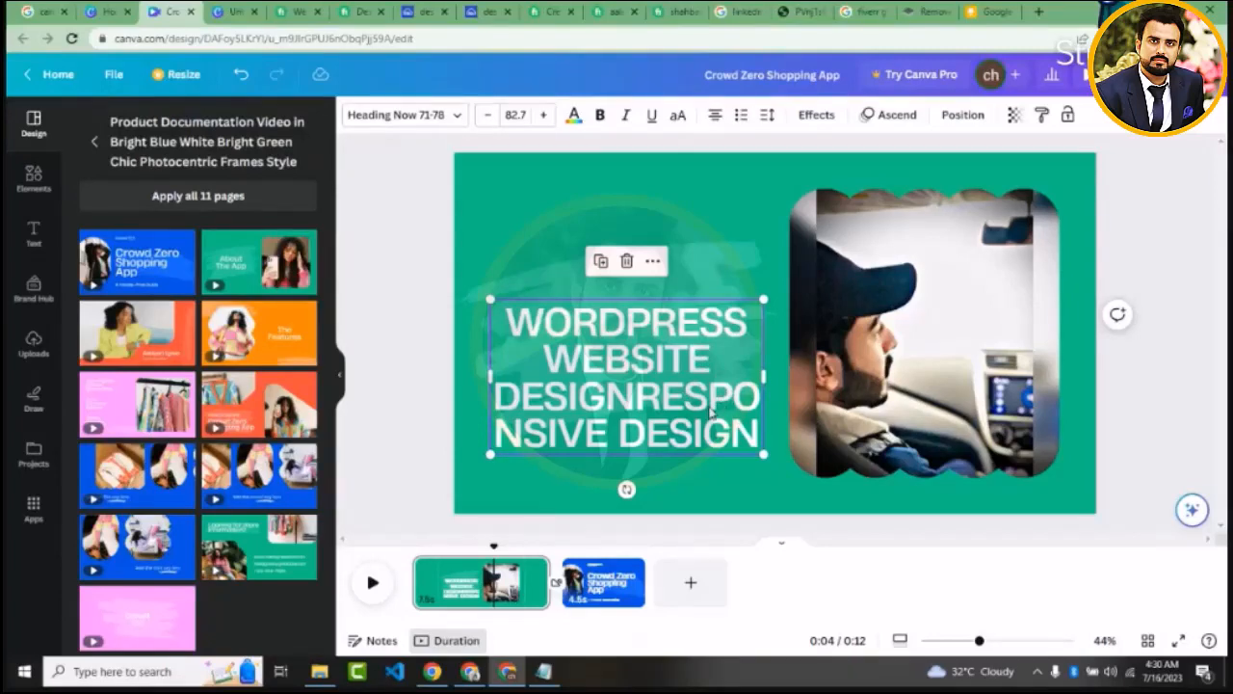
Separate "DESIGN" and "RESPONSIVE" in the heading and move the text block slightly up
{"action": "triple_click", "coordinate": [643, 413]}
{"action": "left_click", "coordinate": [643, 413]}
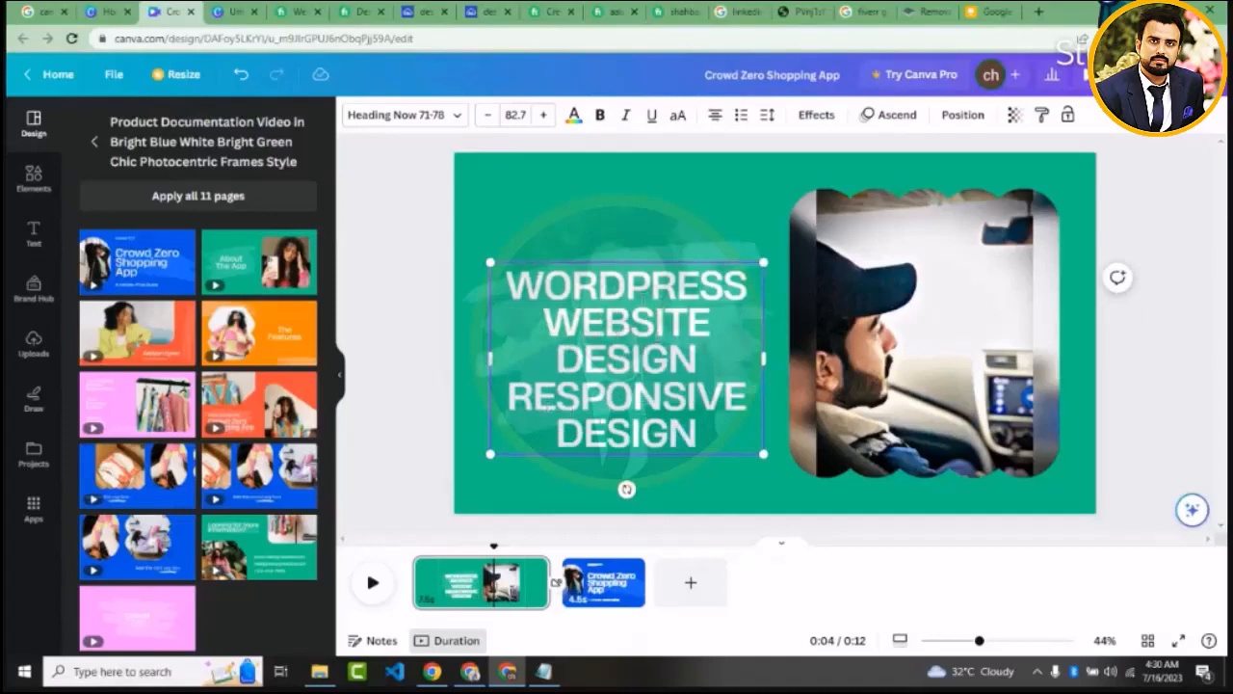
{"action": "left_click", "coordinate": [379, 298]}
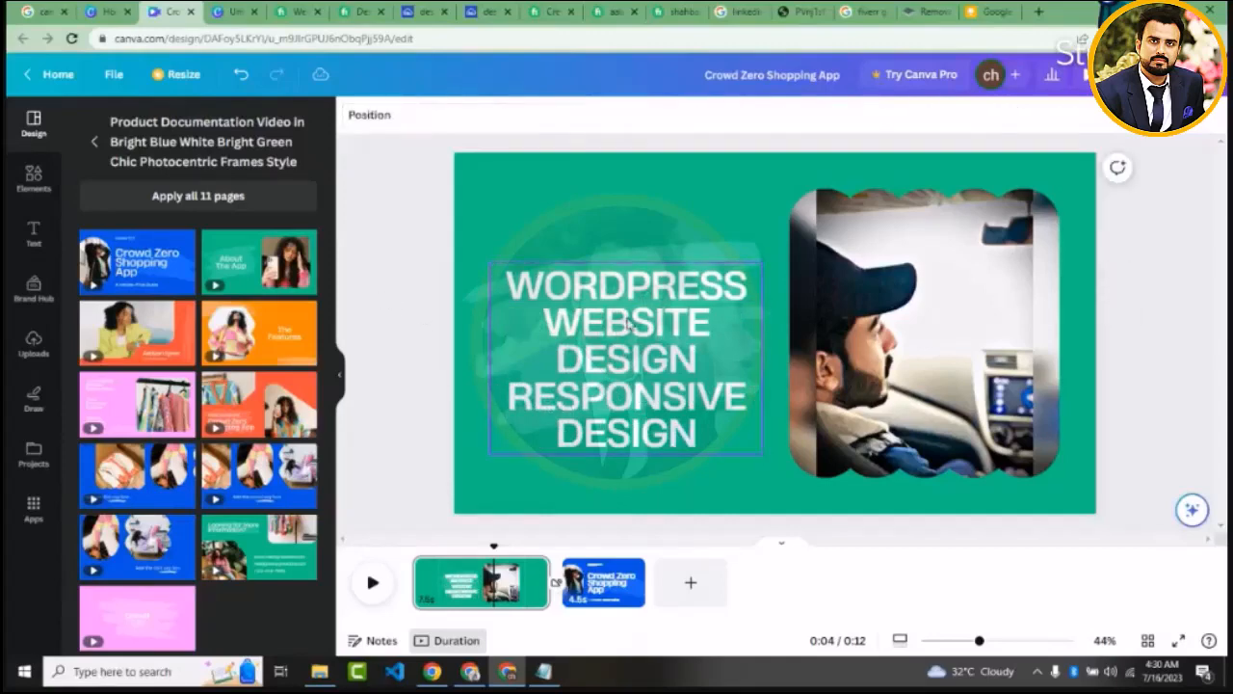
{"action": "left_click_drag", "start_coordinate": [629, 323], "coordinate": [614, 287]}
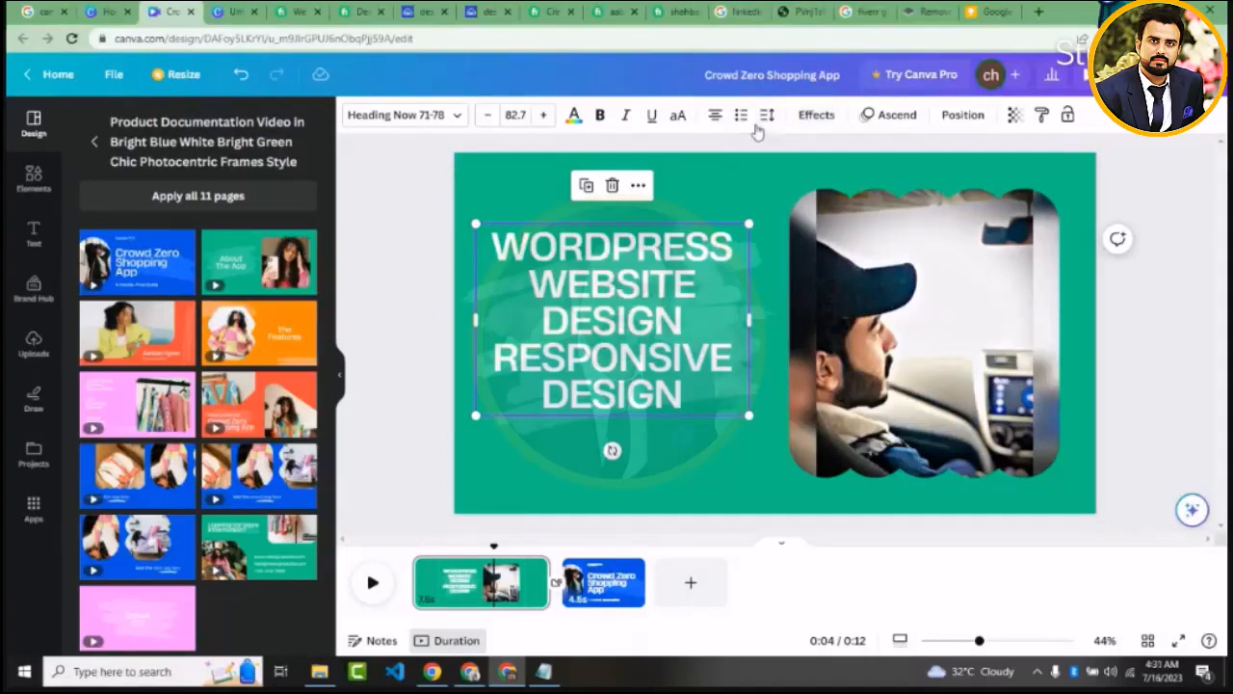
Set the heading's line spacing to 1.34 and letter spacing to 30, and make the text bold
{"action": "left_click", "coordinate": [767, 116]}
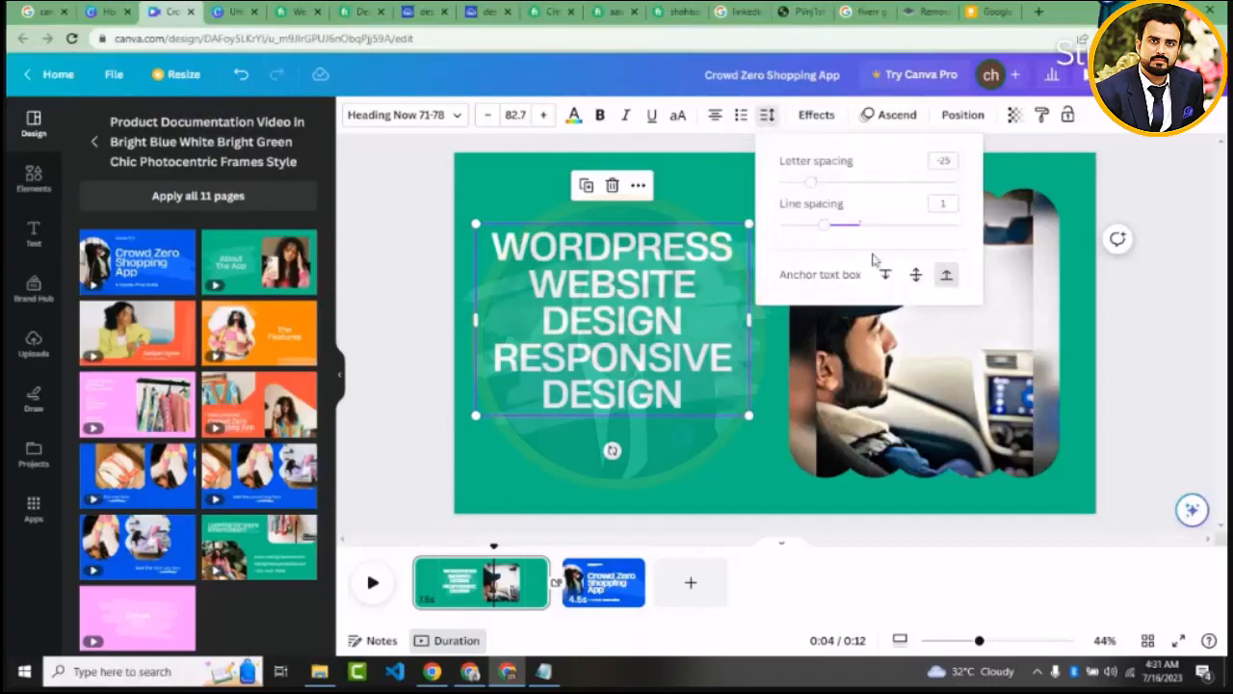
{"action": "left_click_drag", "start_coordinate": [826, 229], "coordinate": [854, 226]}
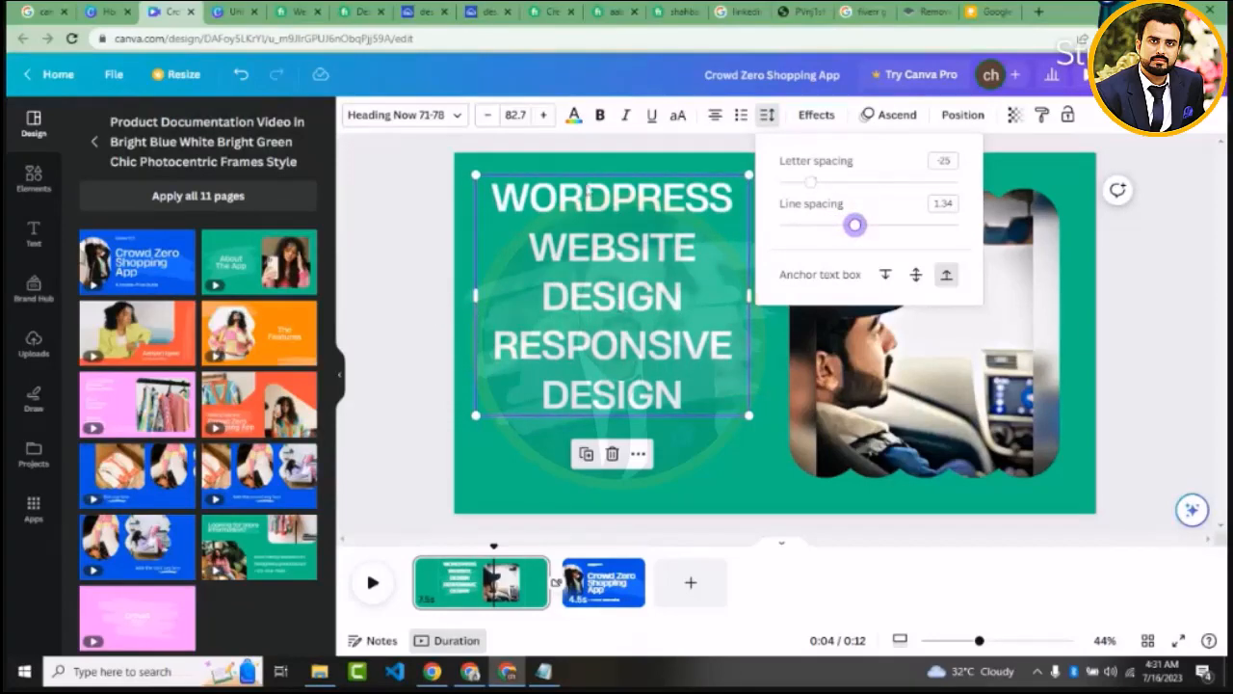
{"action": "left_click", "coordinate": [599, 115]}
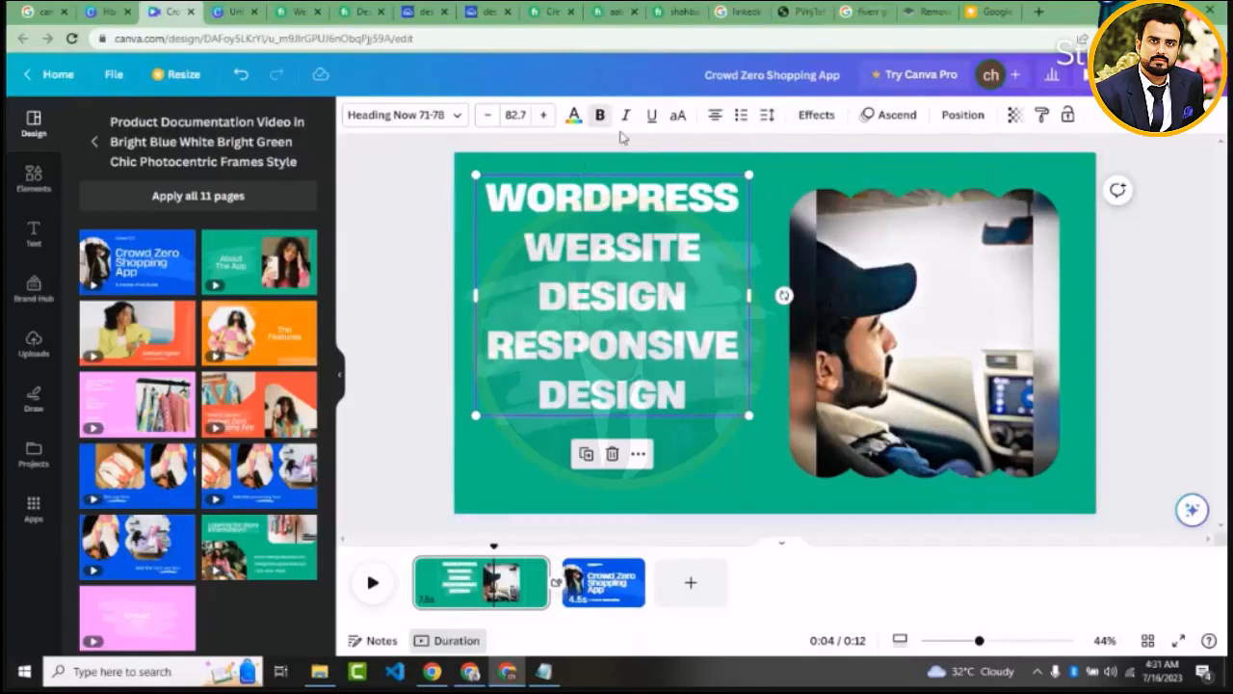
{"action": "left_click", "coordinate": [769, 117]}
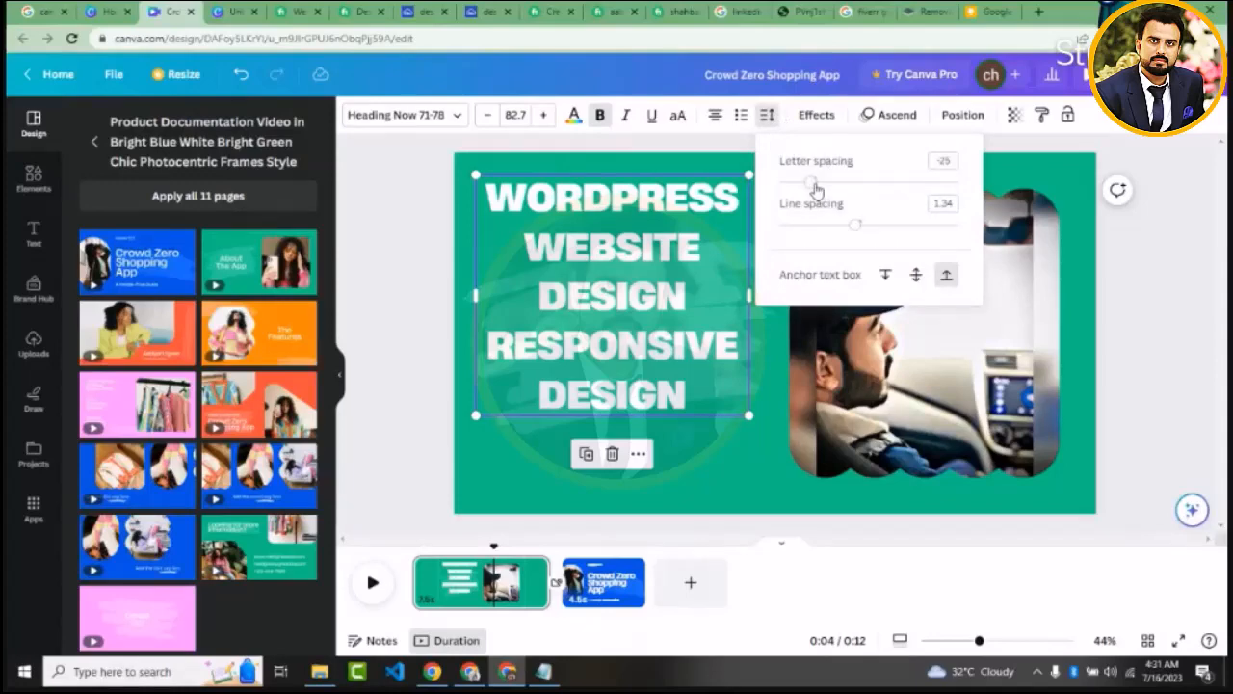
{"action": "left_click_drag", "start_coordinate": [815, 188], "coordinate": [821, 187]}
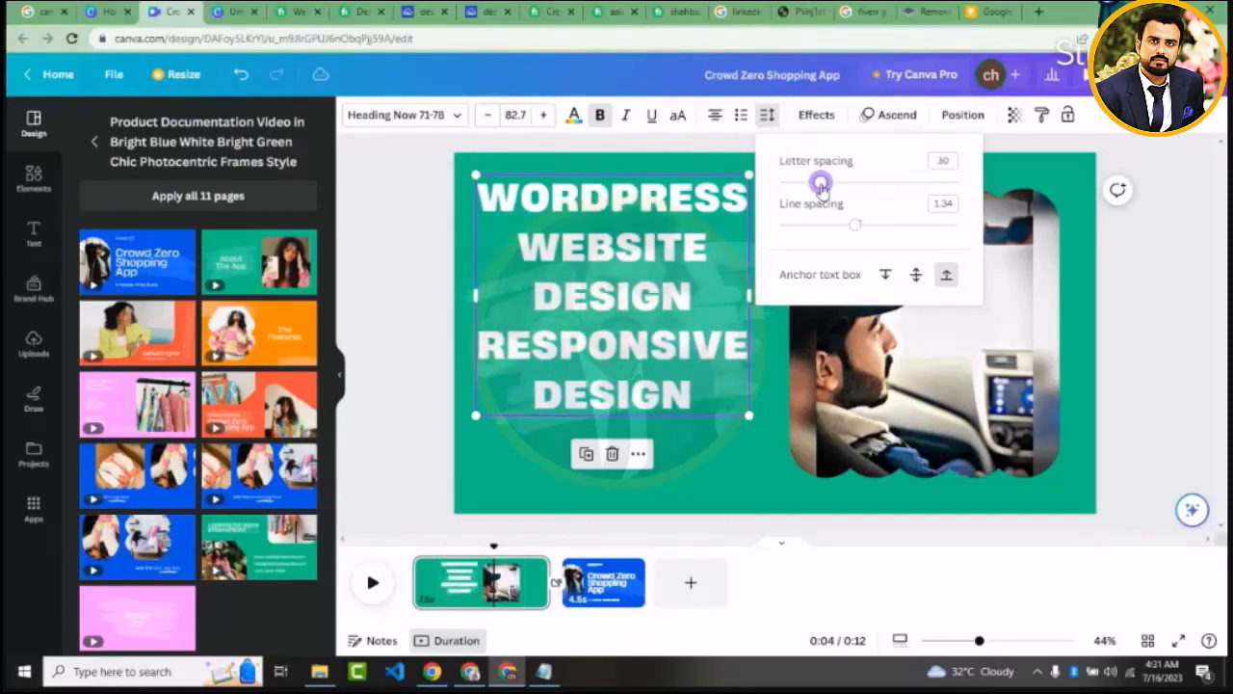
Reposition the heading so it sits roughly centred vertically beside the framed photo
{"action": "left_click", "coordinate": [445, 303]}
{"action": "left_click_drag", "start_coordinate": [645, 353], "coordinate": [648, 390]}
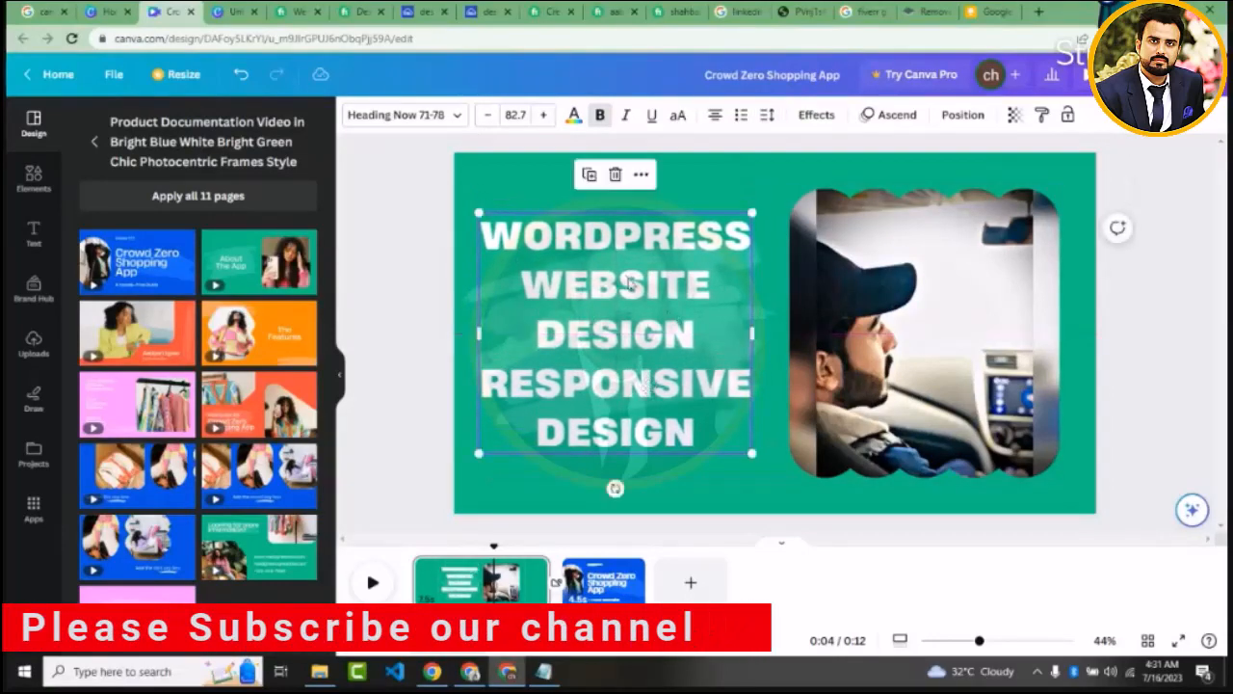
{"action": "left_click_drag", "start_coordinate": [631, 285], "coordinate": [638, 275]}
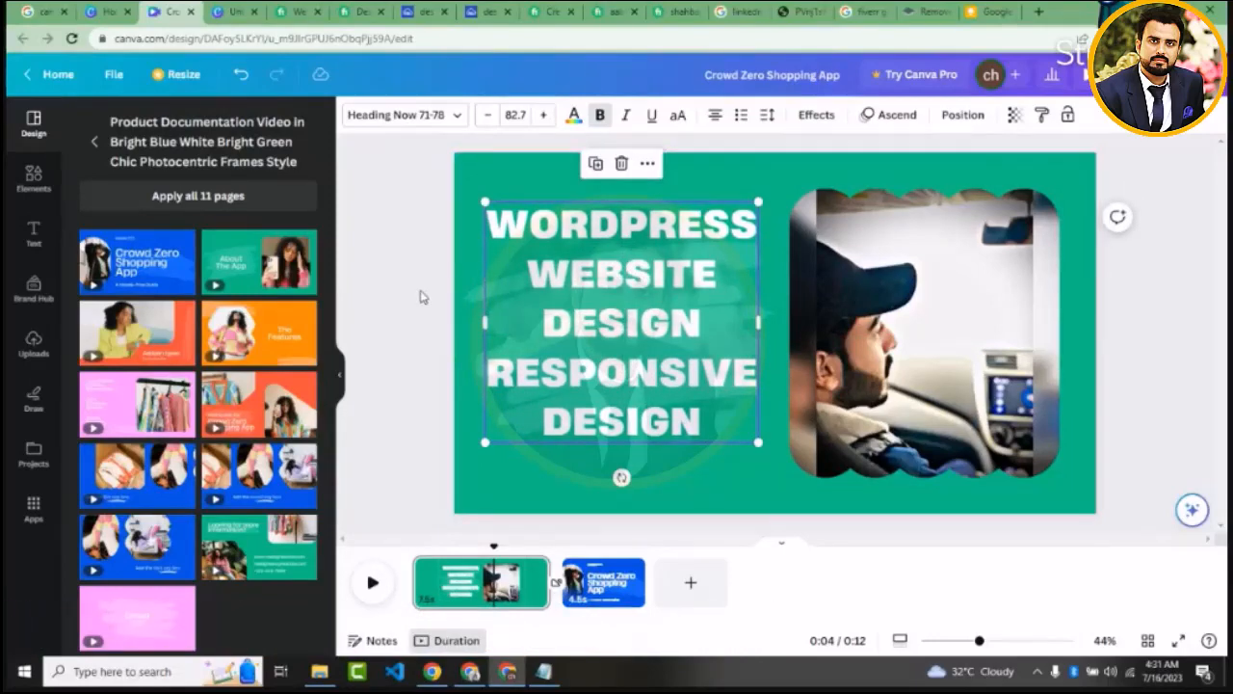
Try coral, red, yellow and the photo's near-black as the colour of the WordPress heading
{"action": "left_click", "coordinate": [572, 116]}
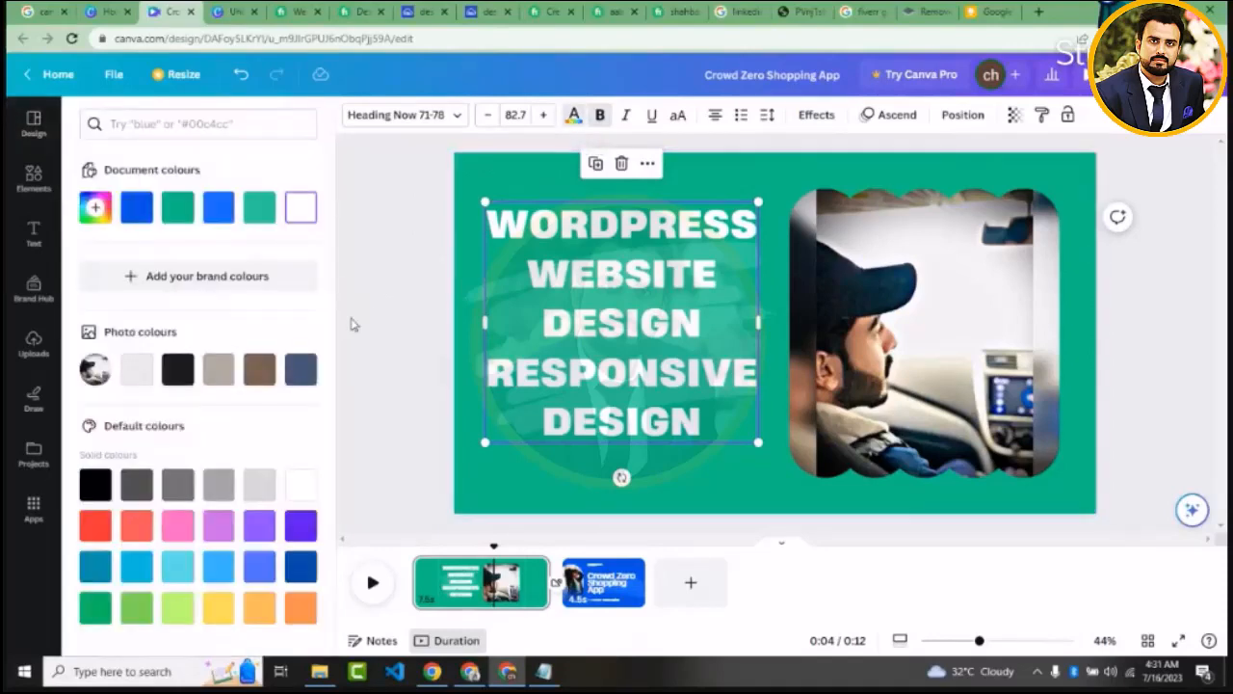
{"action": "left_click", "coordinate": [136, 525]}
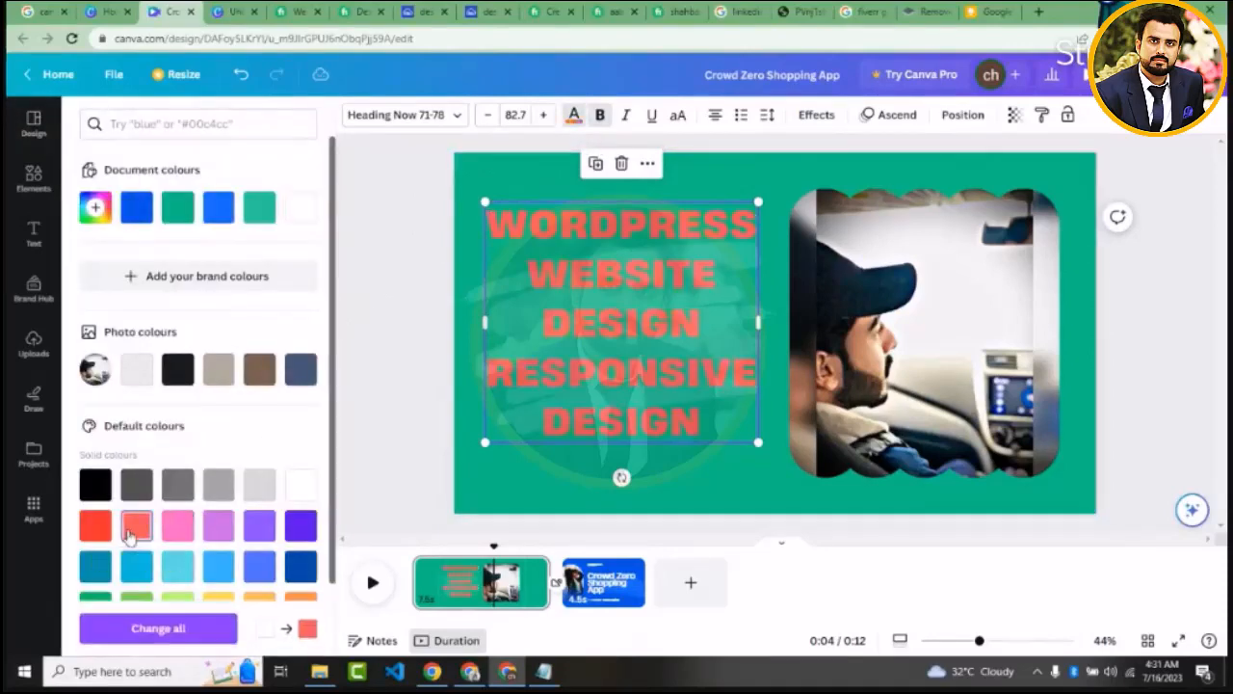
{"action": "left_click", "coordinate": [92, 530]}
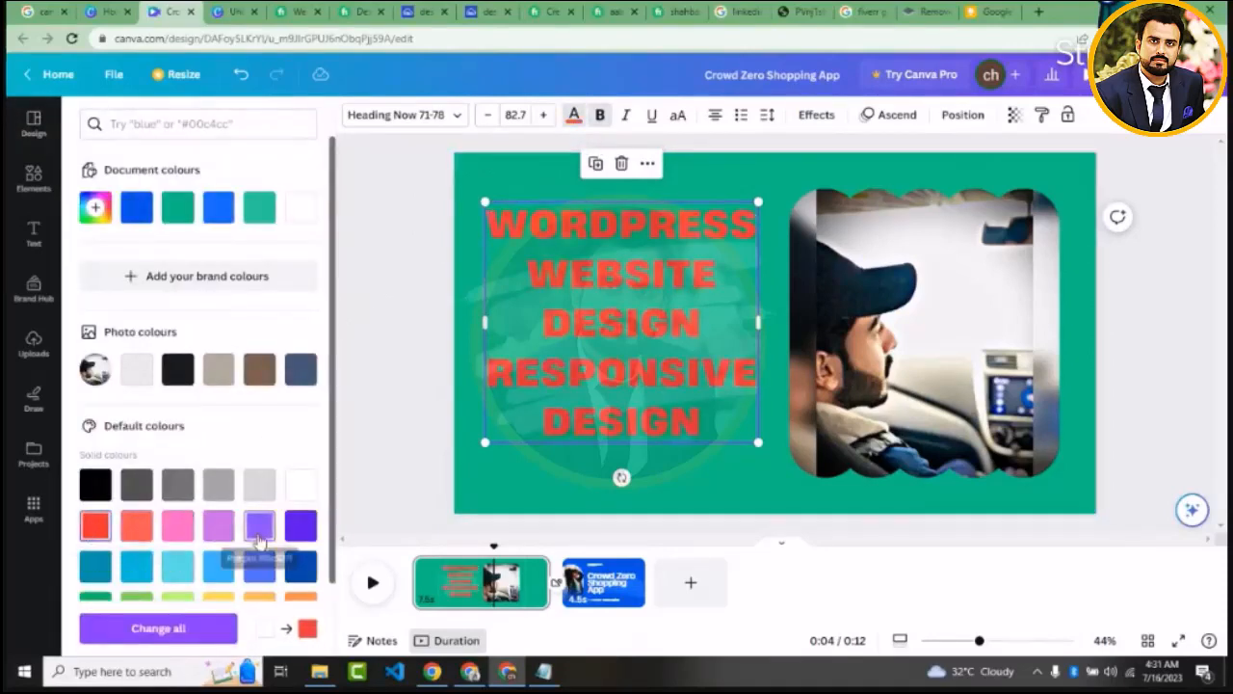
{"action": "scroll", "coordinate": [332, 405], "scroll_direction": "down", "scroll_amount": 1}
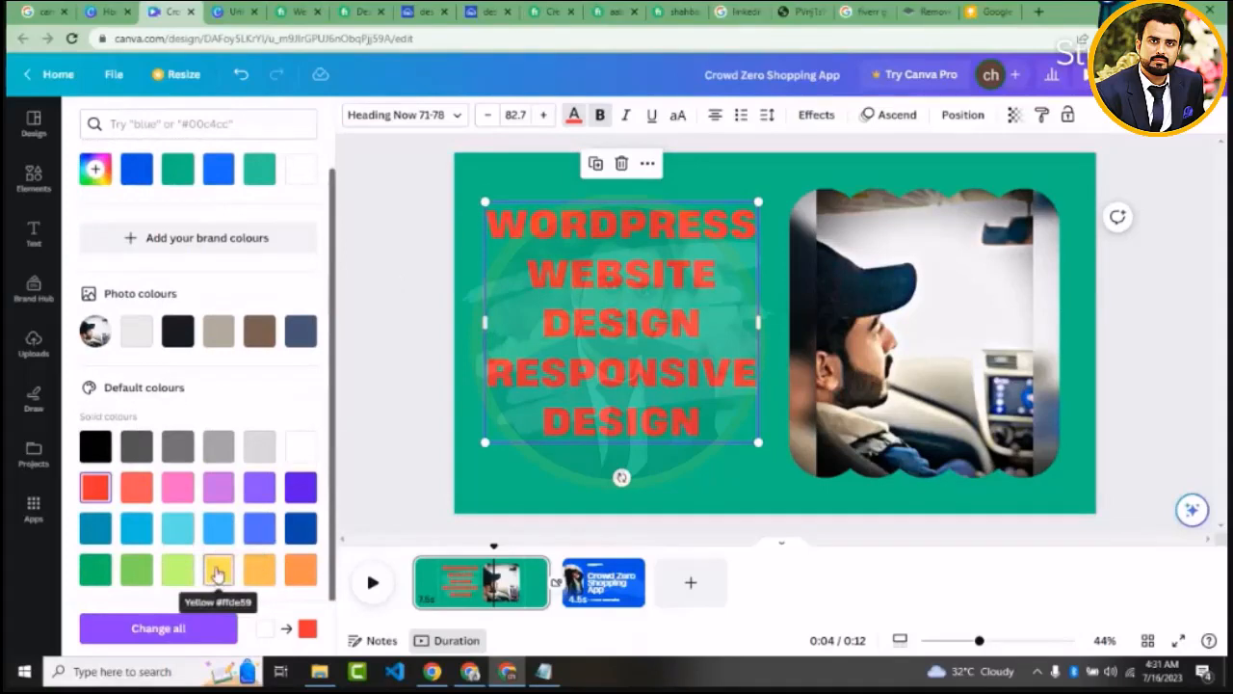
{"action": "left_click", "coordinate": [218, 574]}
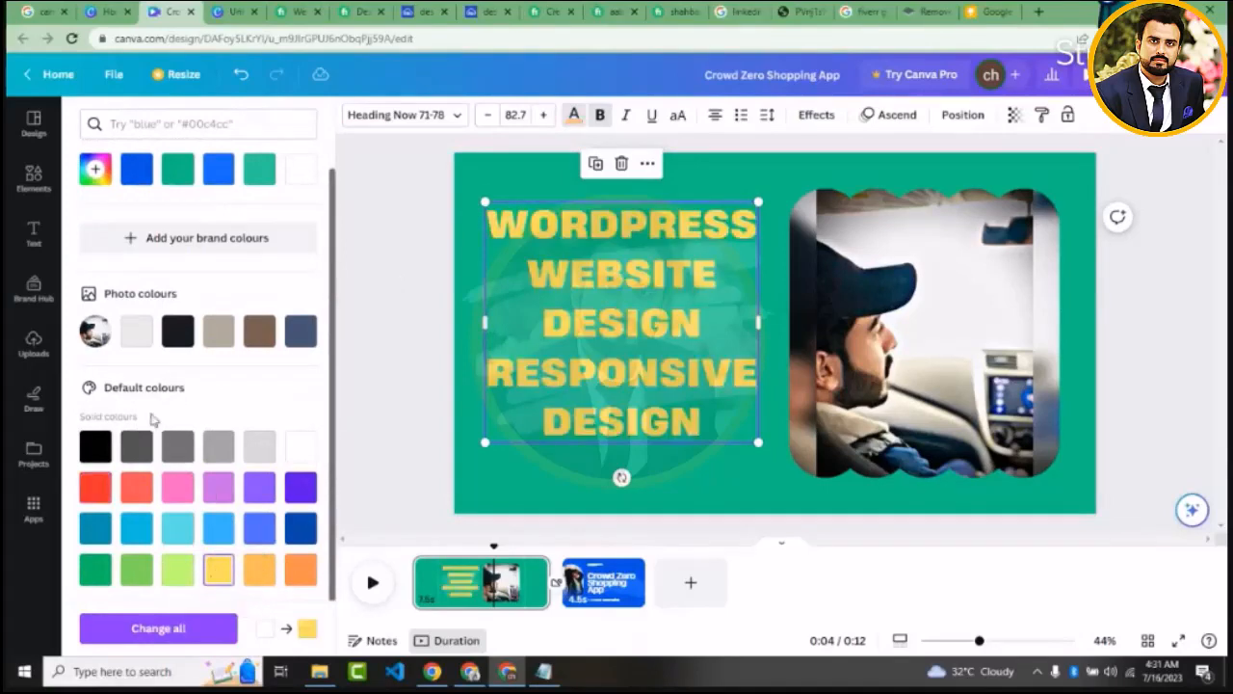
{"action": "left_click", "coordinate": [181, 331]}
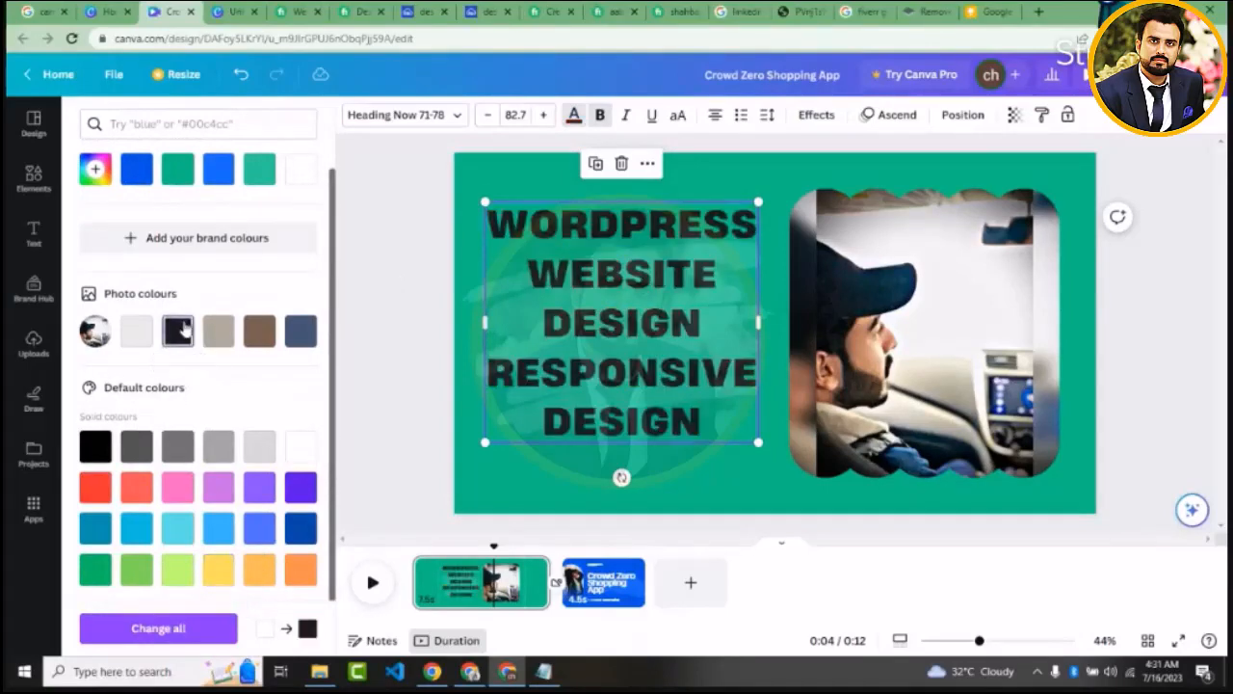
Change the first page's background colour to light turquoise
{"action": "left_click", "coordinate": [476, 181]}
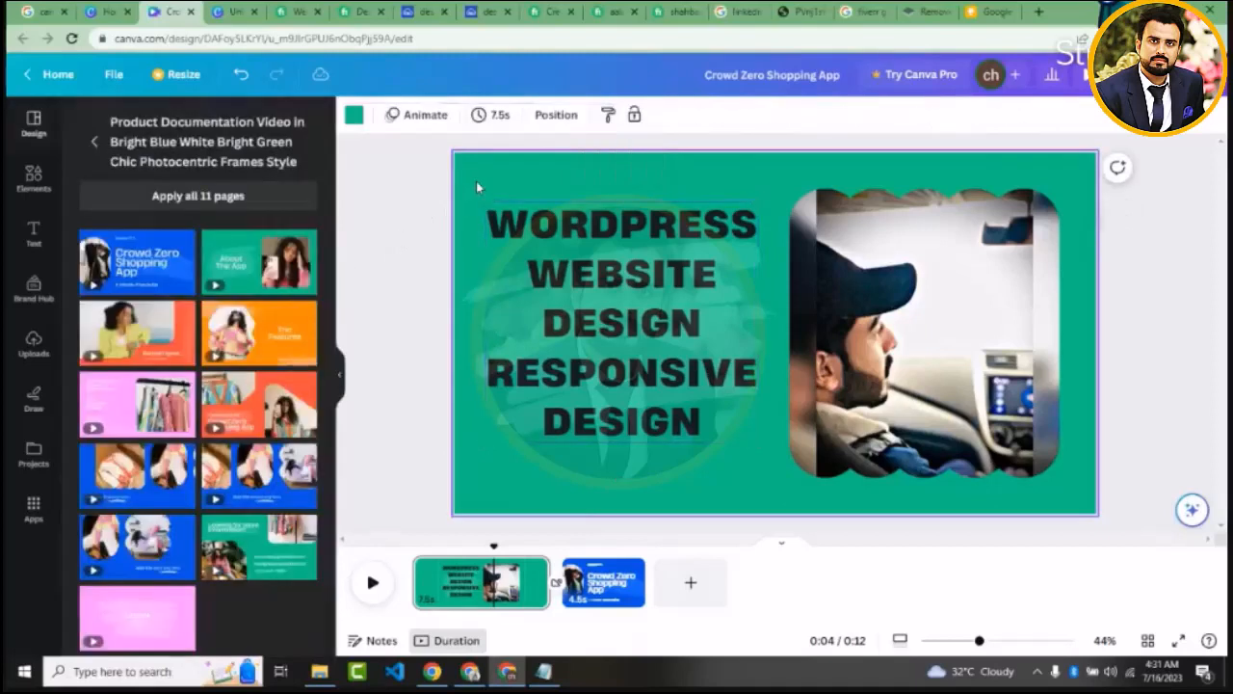
{"action": "left_click", "coordinate": [352, 118]}
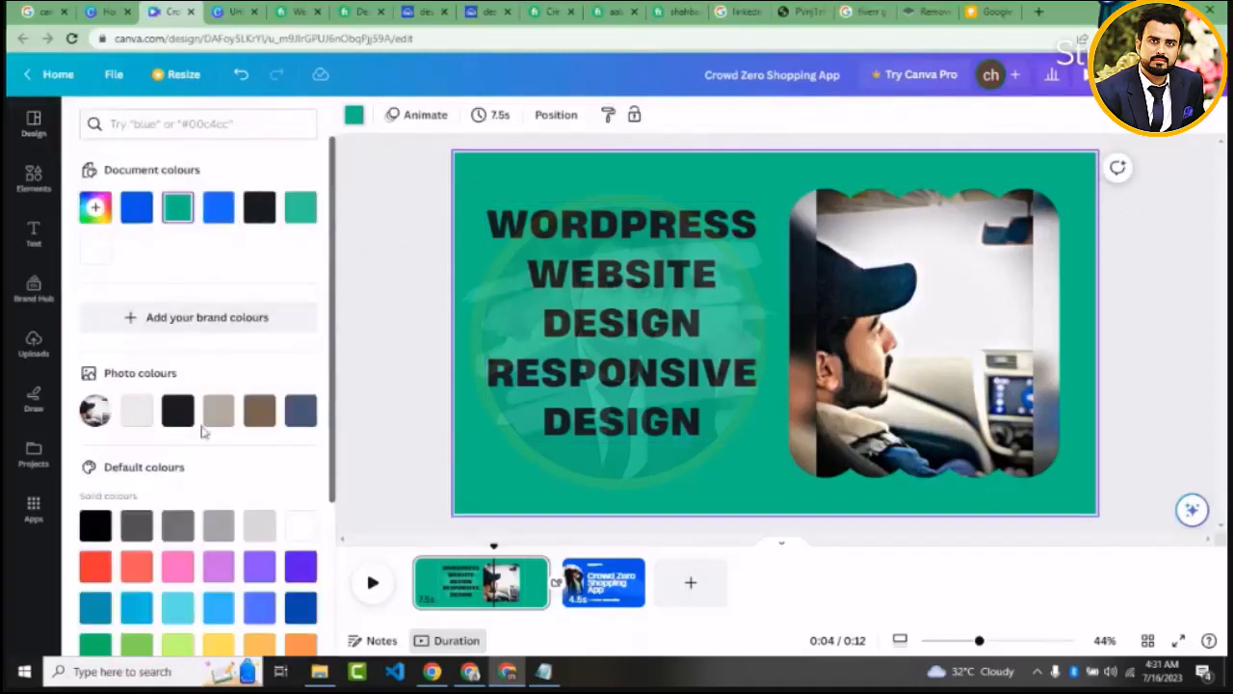
{"action": "left_click", "coordinate": [179, 614]}
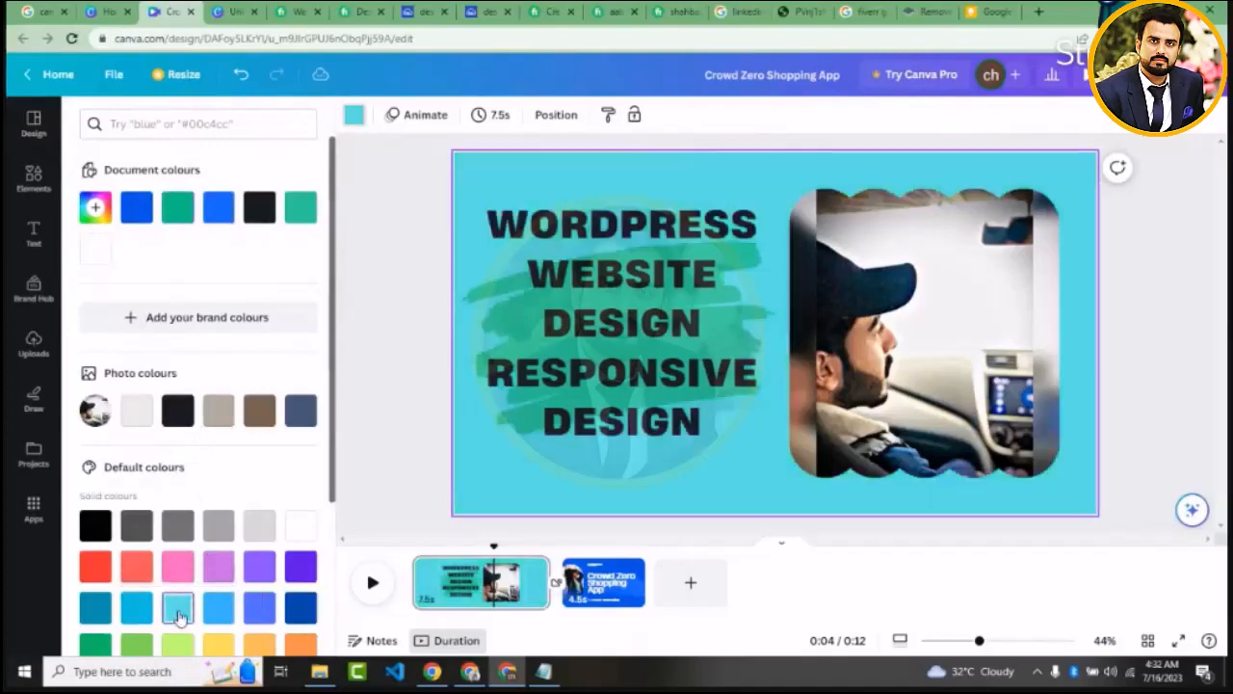
Move the heading slightly down and colour its text red
{"action": "left_click", "coordinate": [568, 340]}
{"action": "left_click_drag", "start_coordinate": [568, 339], "coordinate": [571, 365]}
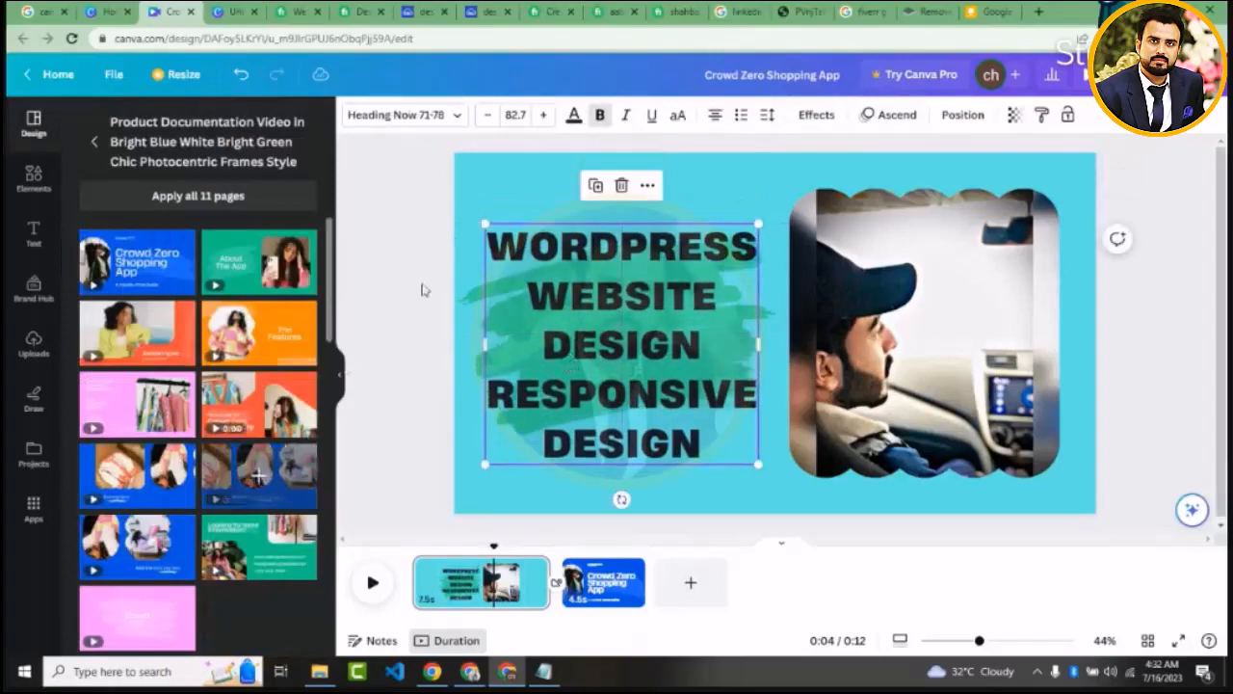
{"action": "left_click", "coordinate": [573, 114]}
{"action": "left_click", "coordinate": [96, 567]}
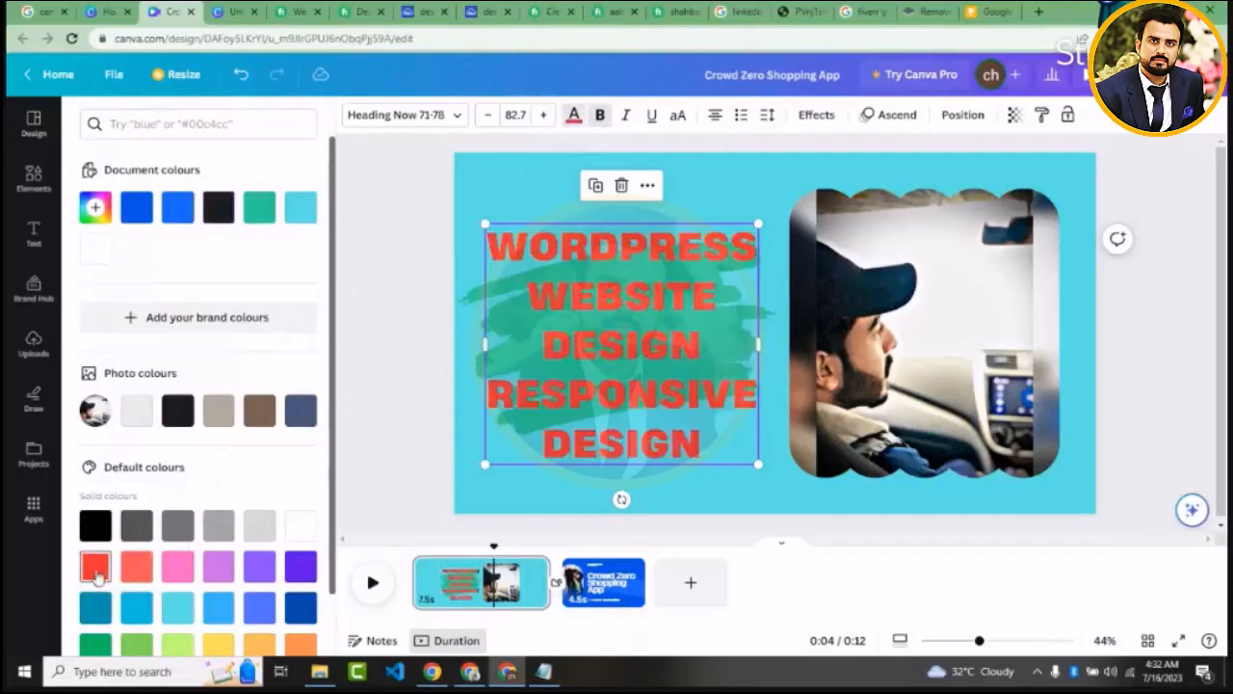
Recolour the brush-stroke graphic behind the heading to yellow
{"action": "left_click", "coordinate": [473, 325]}
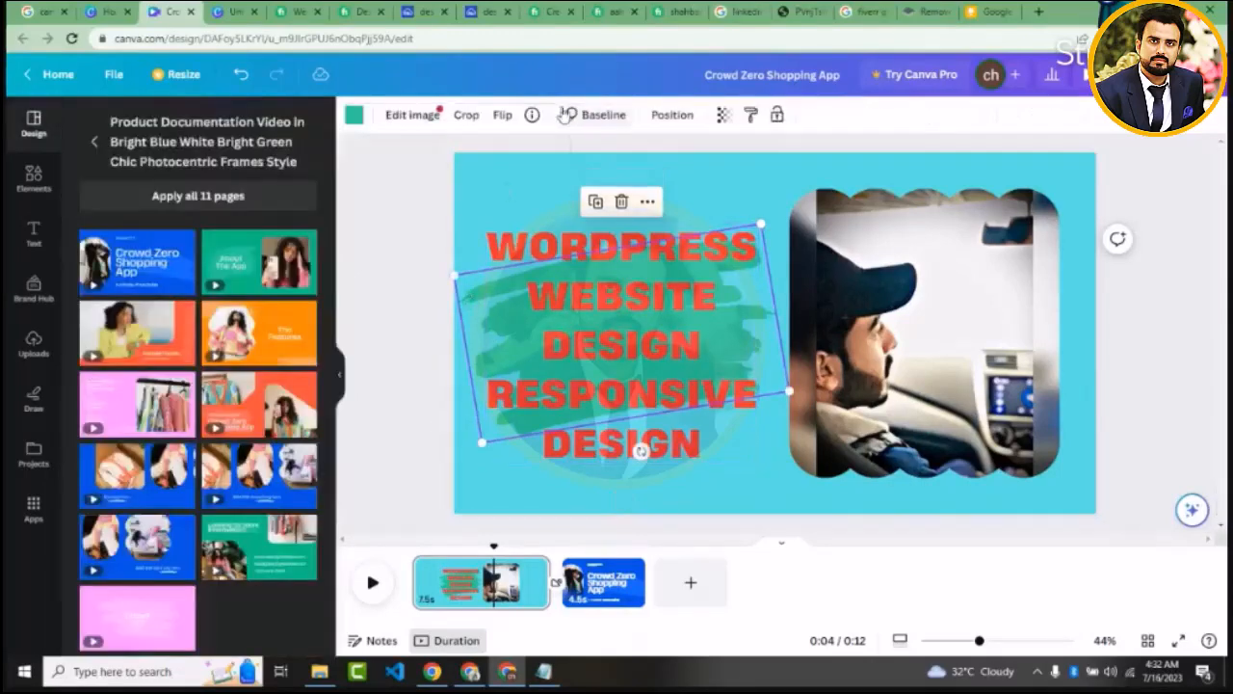
{"action": "left_click", "coordinate": [354, 118]}
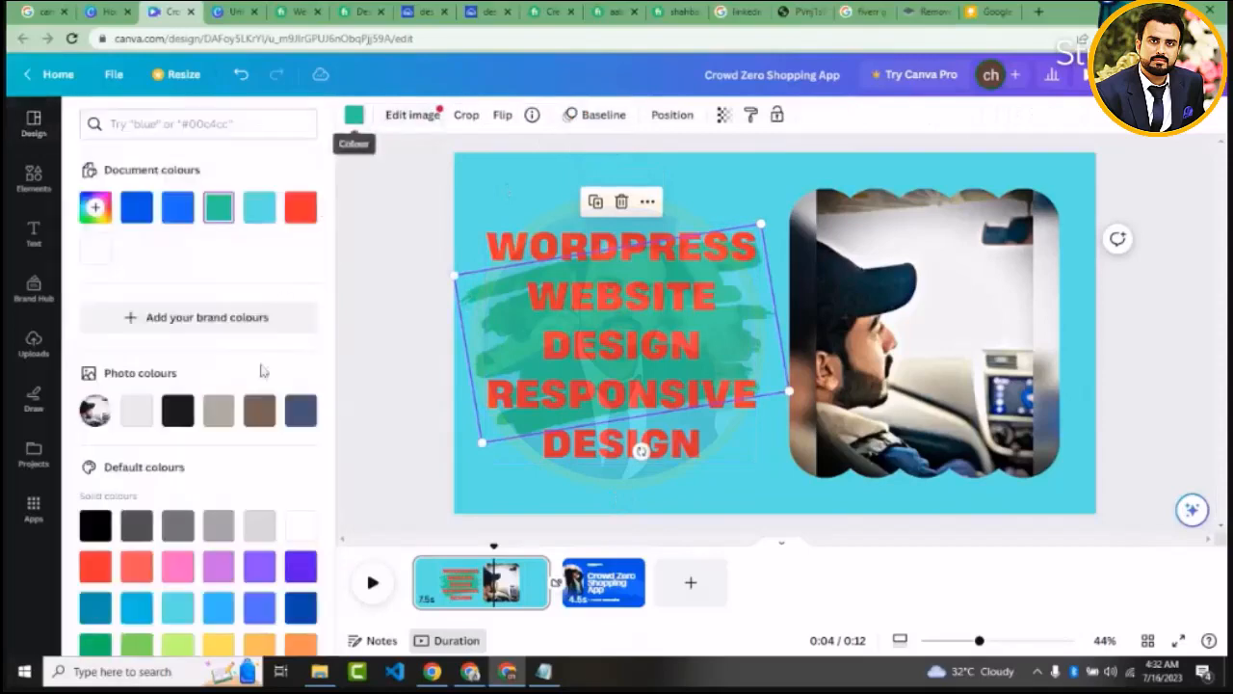
{"action": "left_click", "coordinate": [217, 644]}
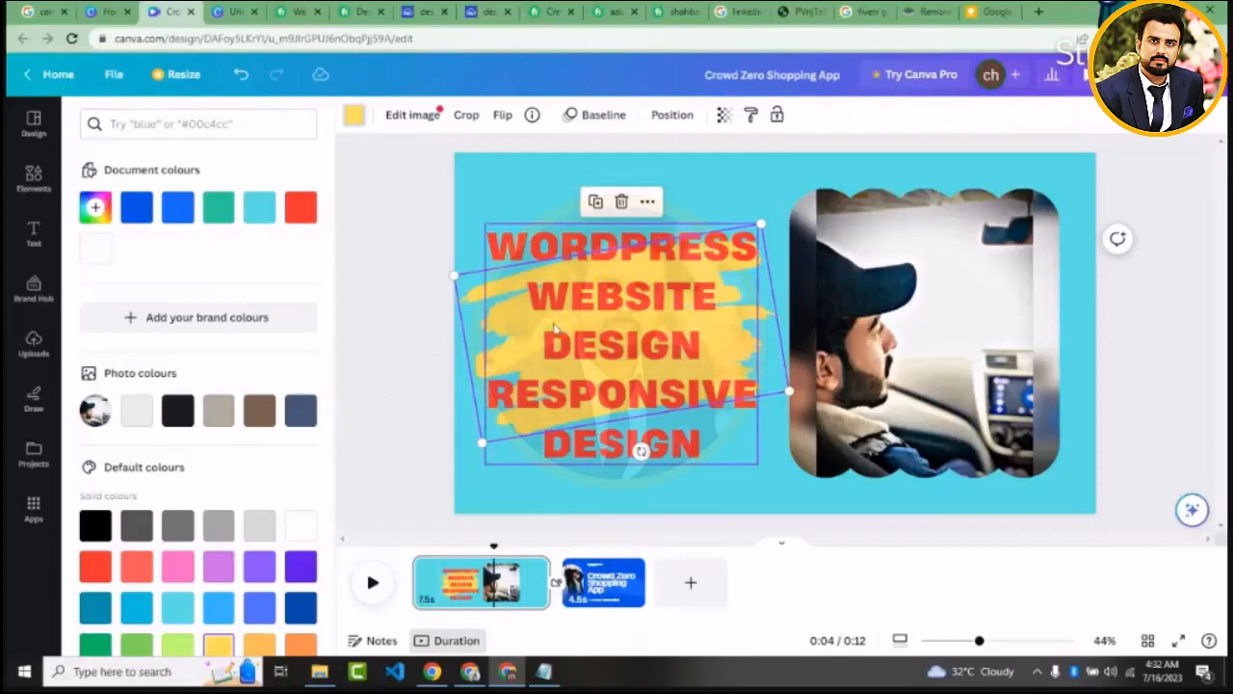
{"action": "left_click_drag", "start_coordinate": [566, 326], "coordinate": [572, 325]}
Shift the framed photo slightly towards the right page edge and move the heading a little right and up
{"action": "left_click", "coordinate": [898, 306]}
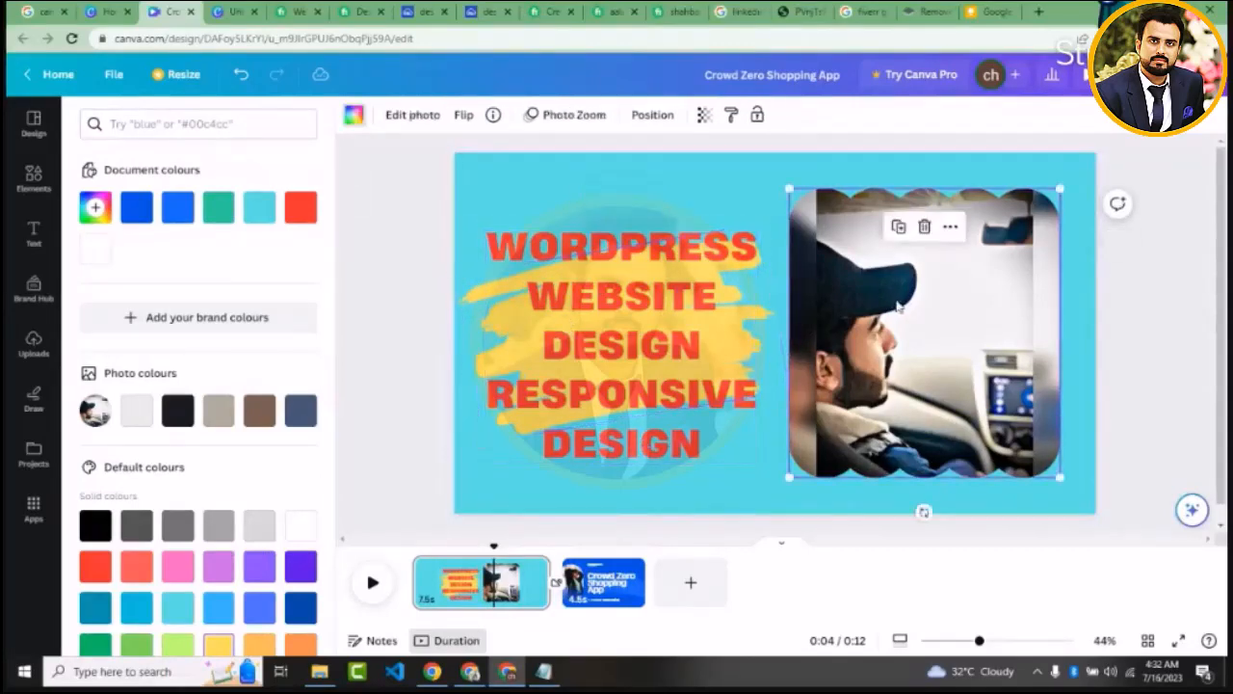
{"action": "left_click_drag", "start_coordinate": [900, 304], "coordinate": [909, 294]}
{"action": "left_click", "coordinate": [709, 338]}
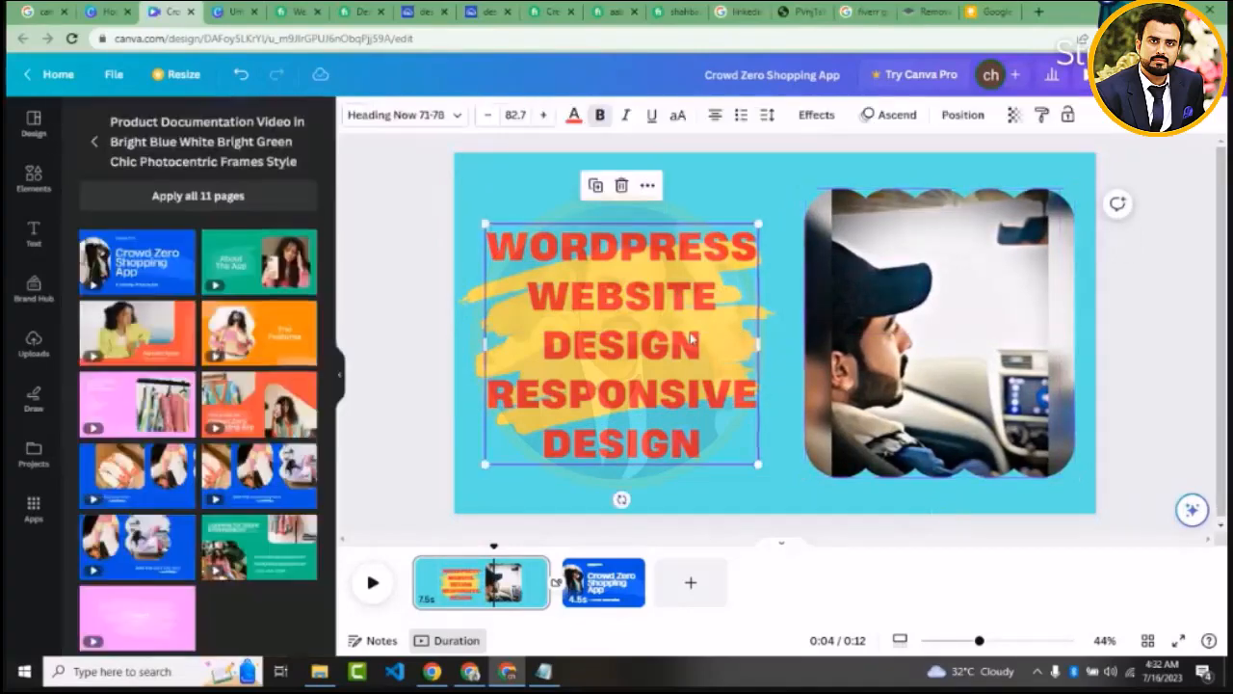
{"action": "left_click_drag", "start_coordinate": [709, 337], "coordinate": [728, 327]}
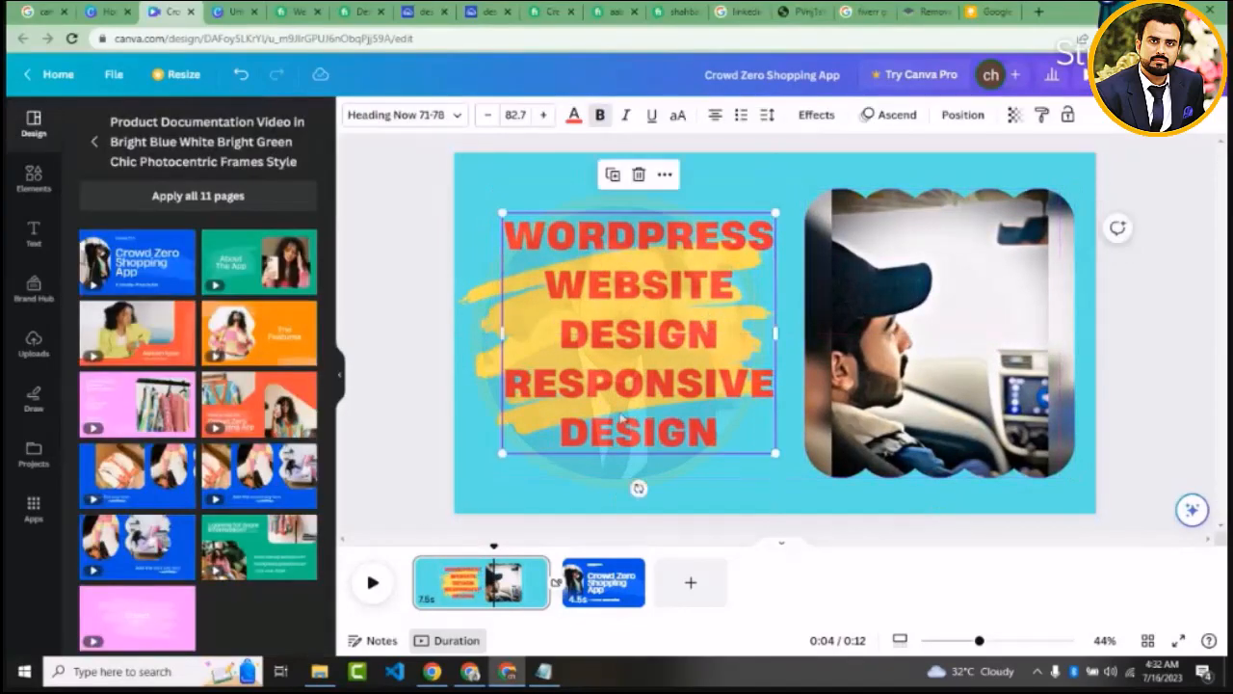
Play the video preview and examine the transition options between the first and second pages
{"action": "left_click", "coordinate": [371, 581]}
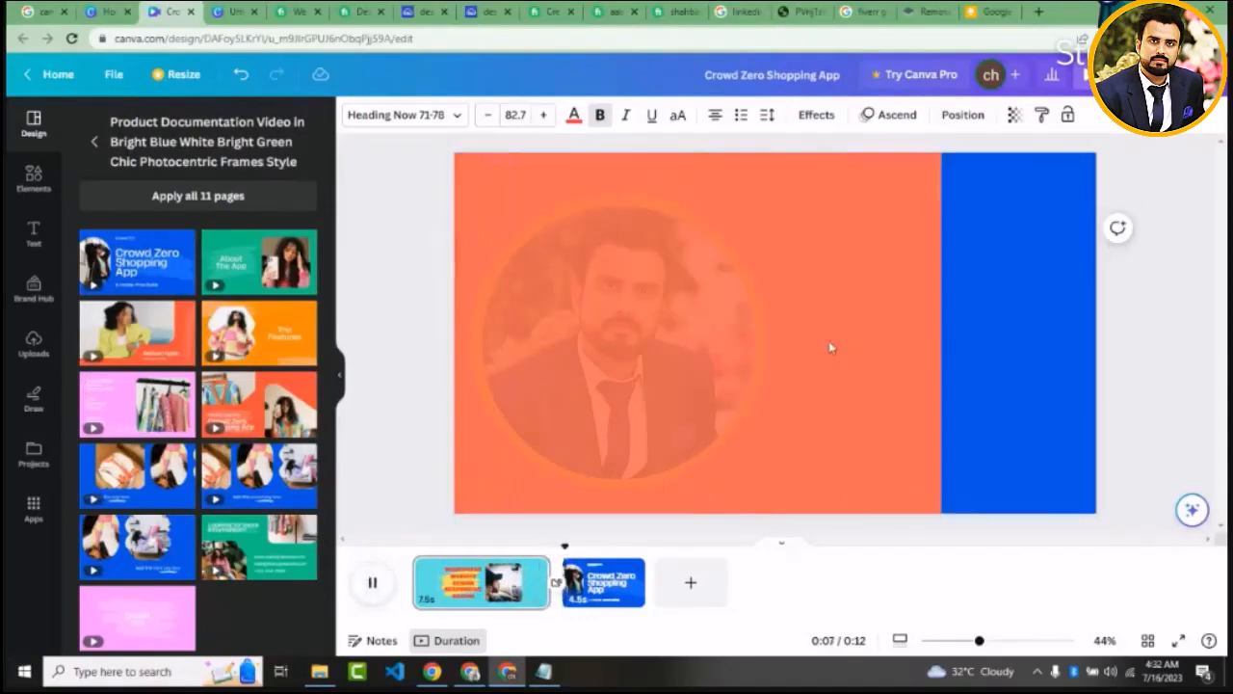
{"action": "left_click", "coordinate": [556, 585]}
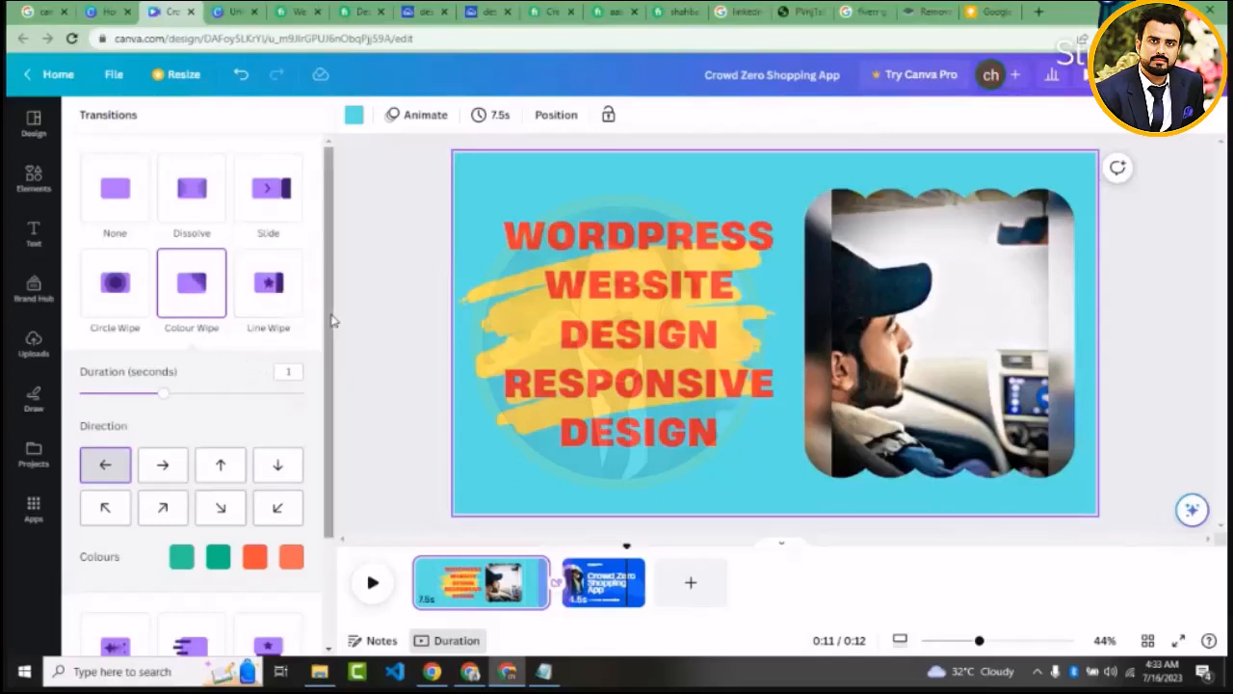
{"action": "scroll", "coordinate": [332, 323], "scroll_direction": "down", "scroll_amount": 2}
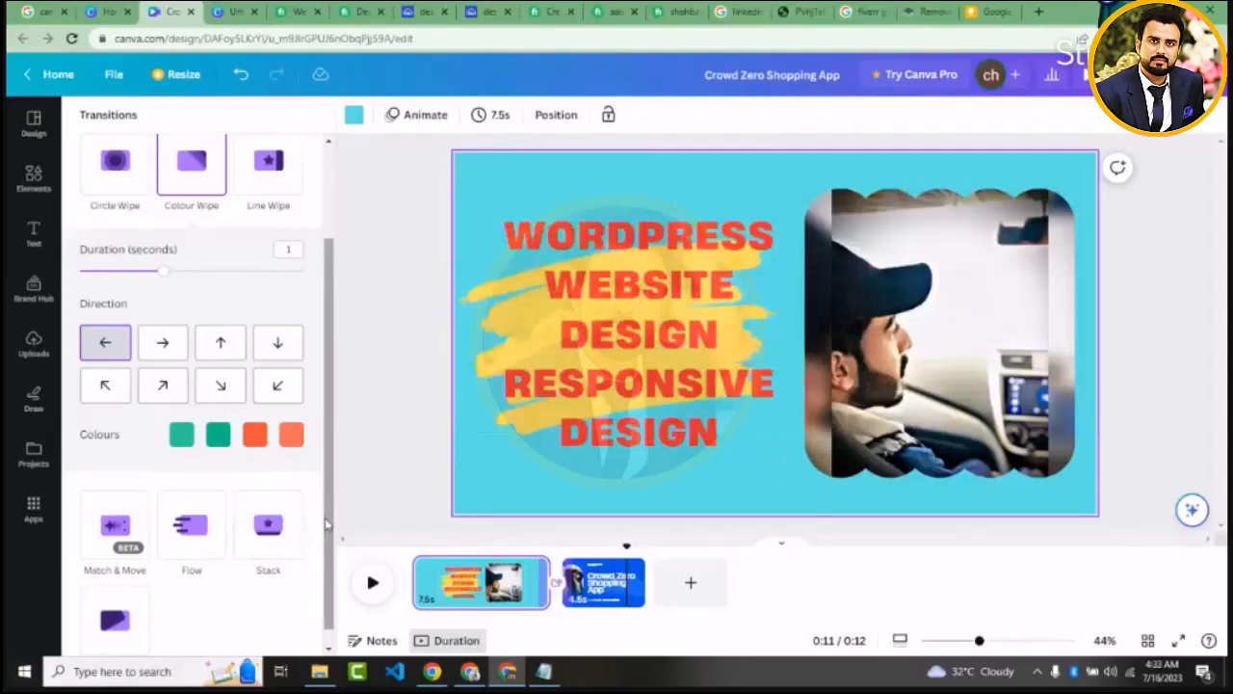
{"action": "scroll", "coordinate": [325, 524], "scroll_direction": "down", "scroll_amount": 1}
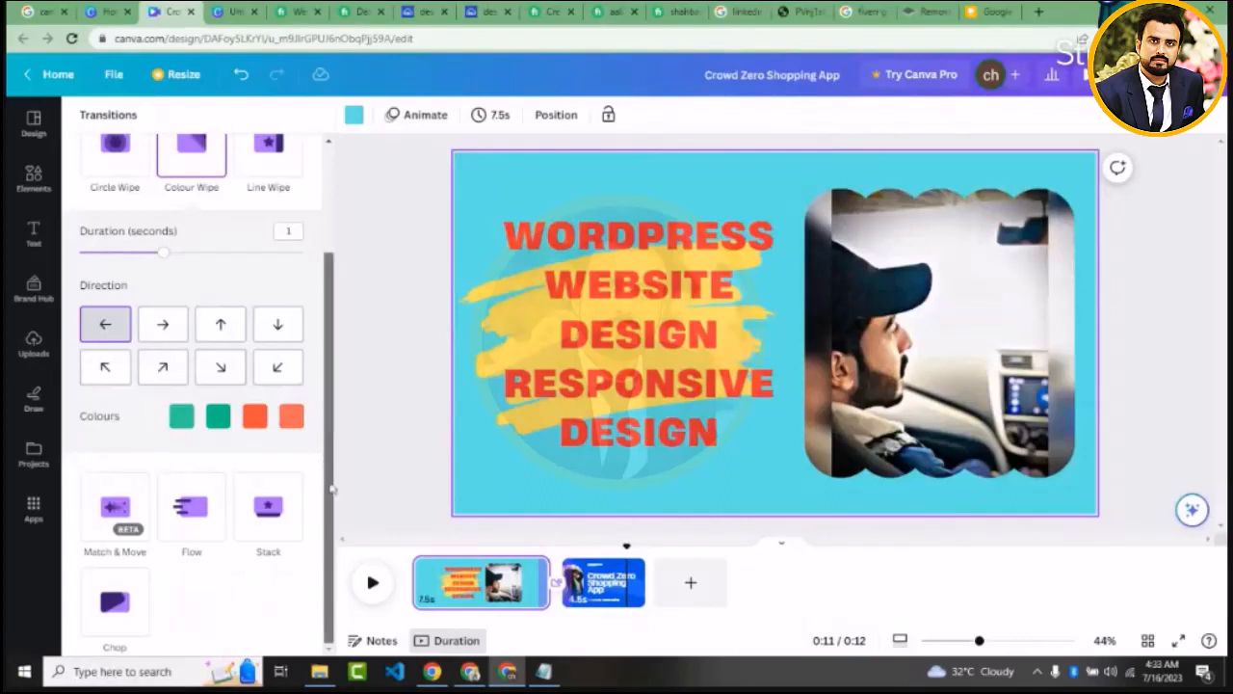
{"action": "scroll", "coordinate": [336, 445], "scroll_direction": "up", "scroll_amount": 1}
{"action": "scroll", "coordinate": [335, 446], "scroll_direction": "up", "scroll_amount": 3}
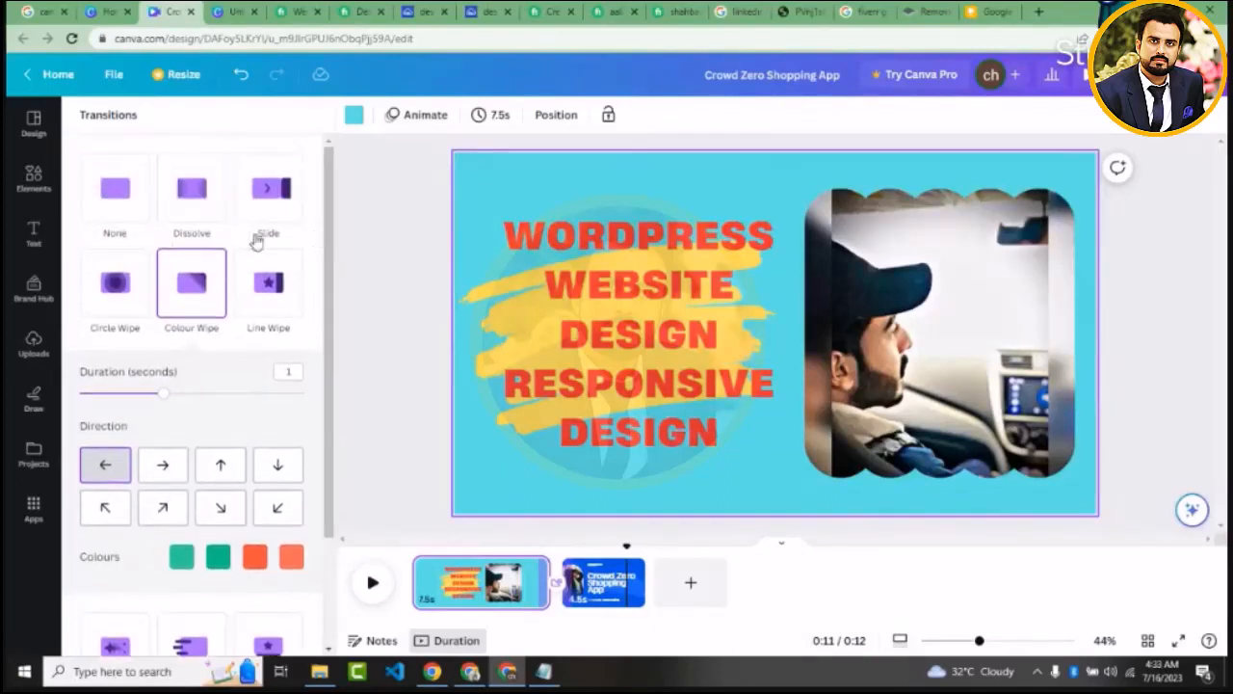
{"action": "left_click", "coordinate": [373, 292]}
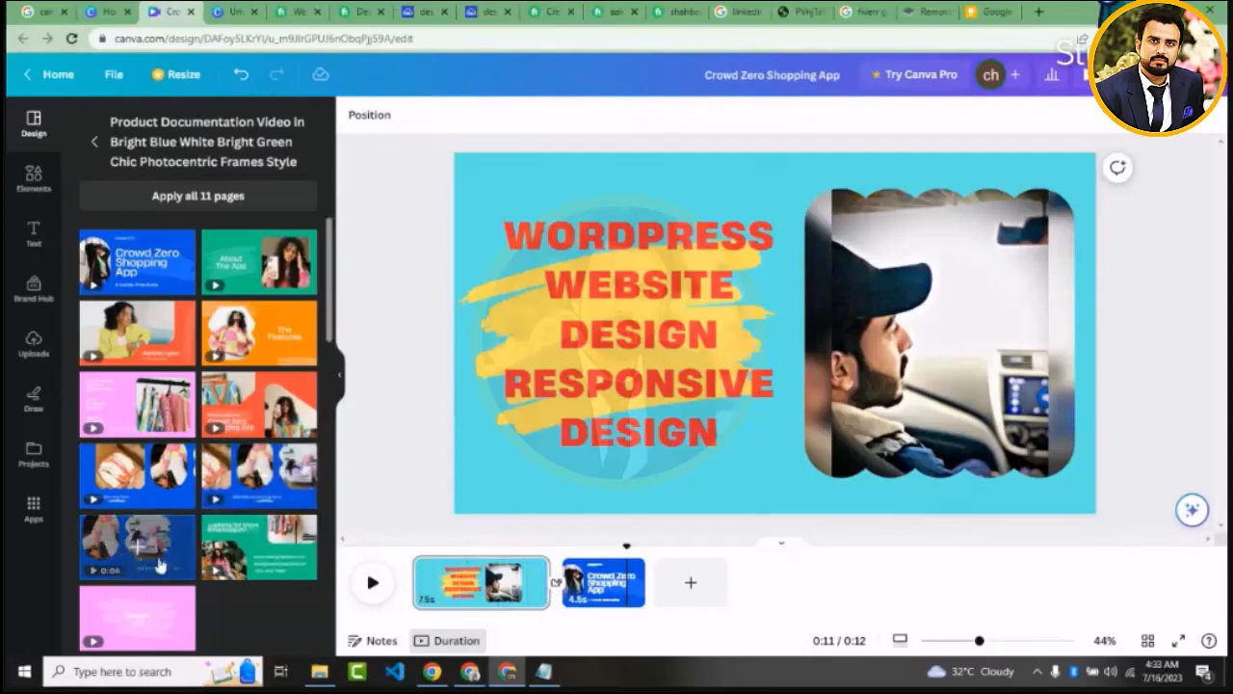
Add the template's pink "Crowd zero" closing page as the third page of the video and open its background colour choices
{"action": "left_click_drag", "start_coordinate": [138, 616], "coordinate": [681, 587]}
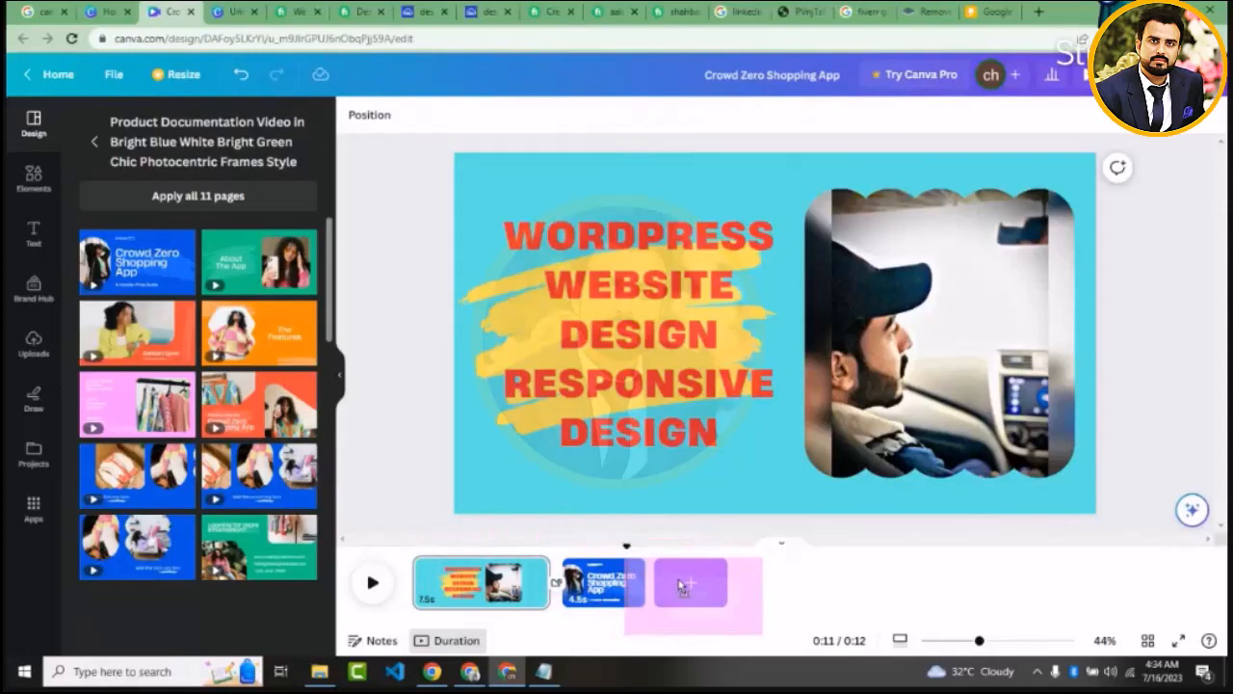
{"action": "left_click_drag", "start_coordinate": [682, 587], "coordinate": [694, 578]}
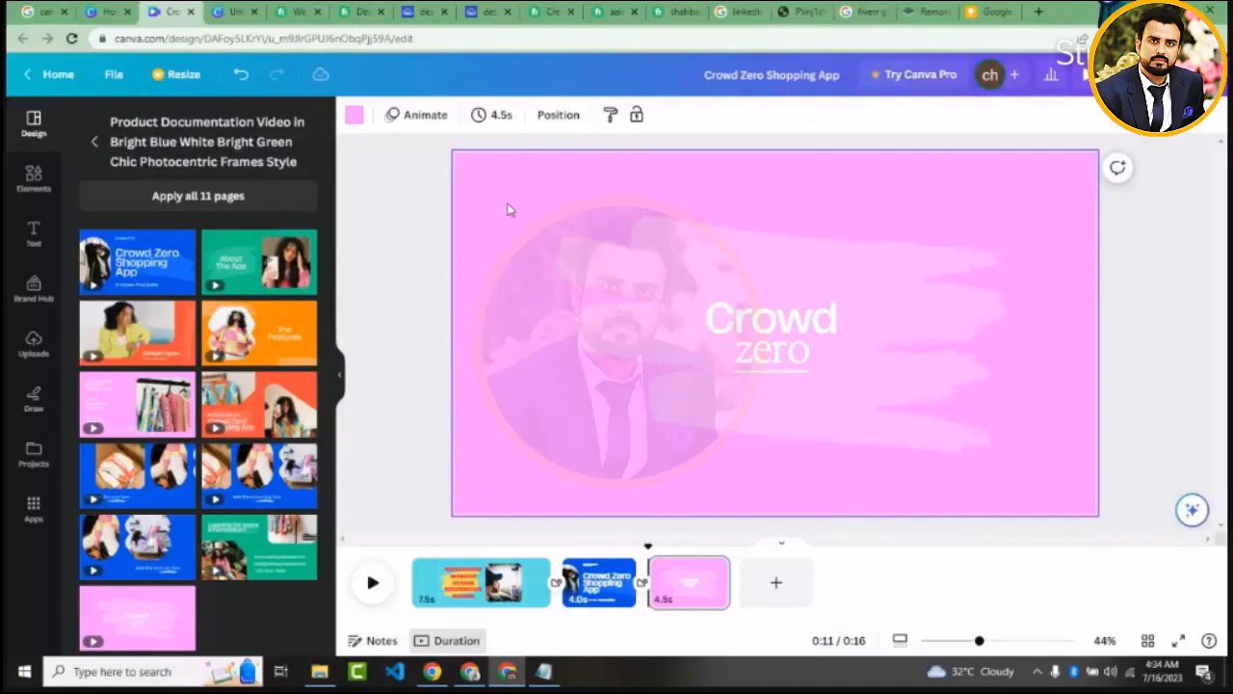
{"action": "left_click", "coordinate": [349, 116]}
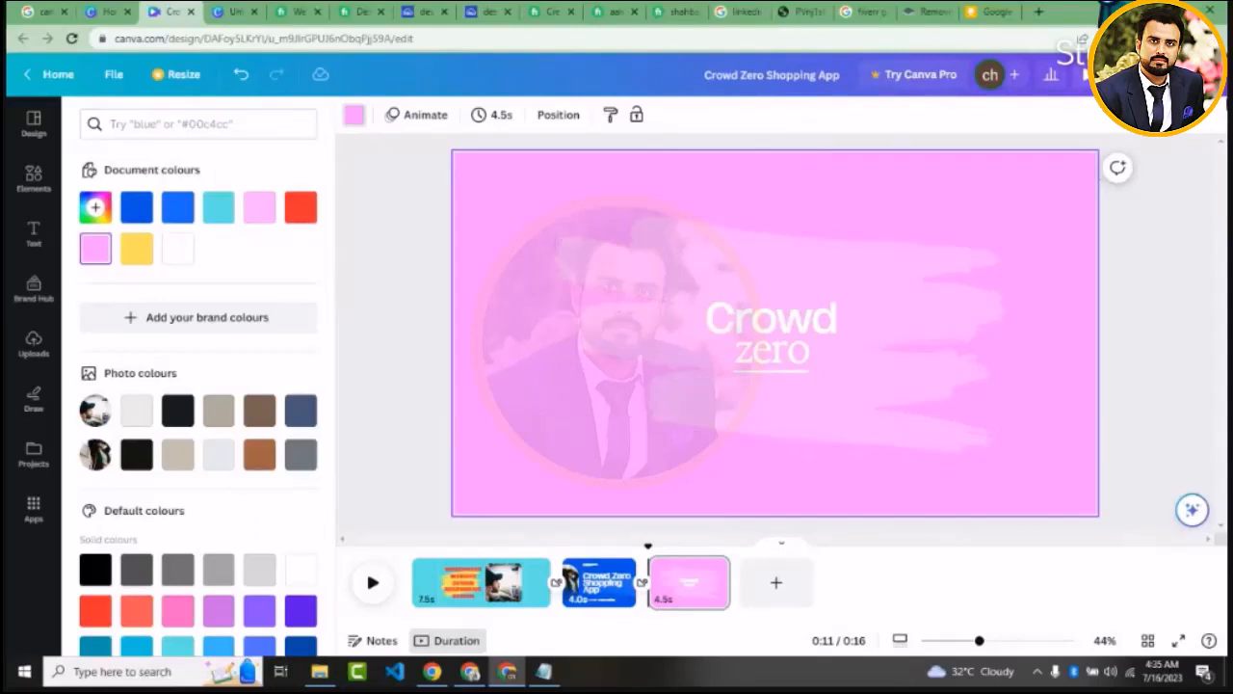
Download all three pages of the design as an MP4 video
{"action": "left_click", "coordinate": [1177, 75]}
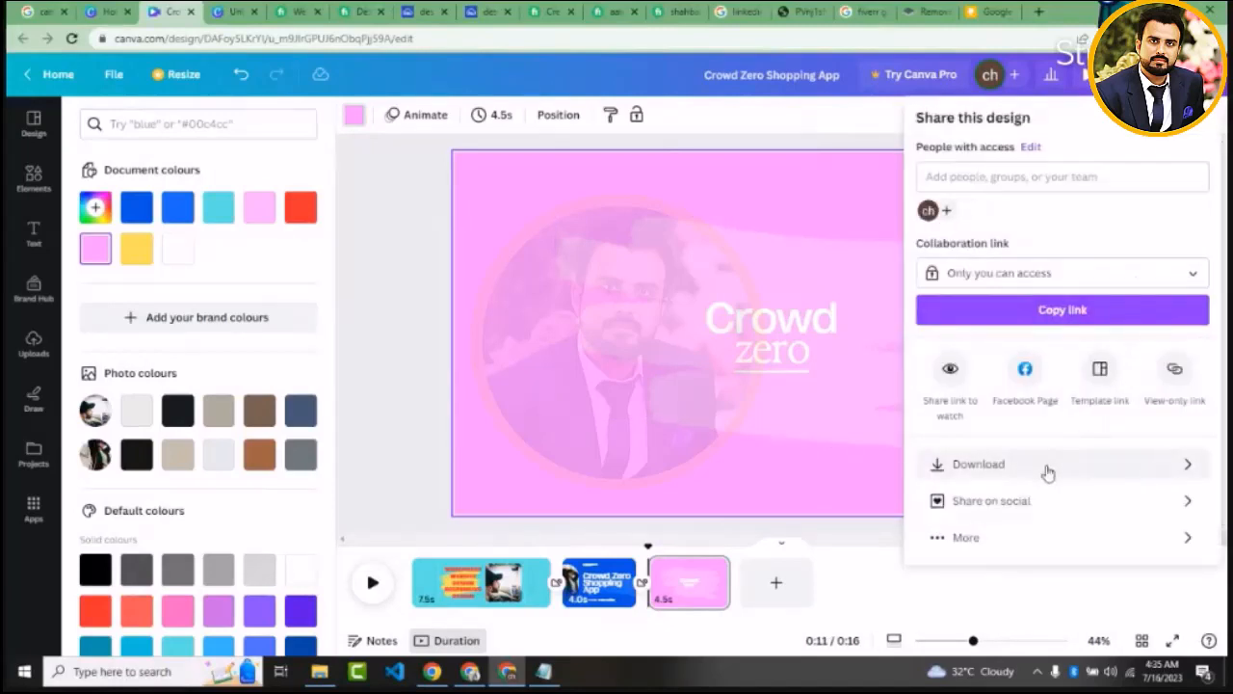
{"action": "left_click", "coordinate": [1146, 466]}
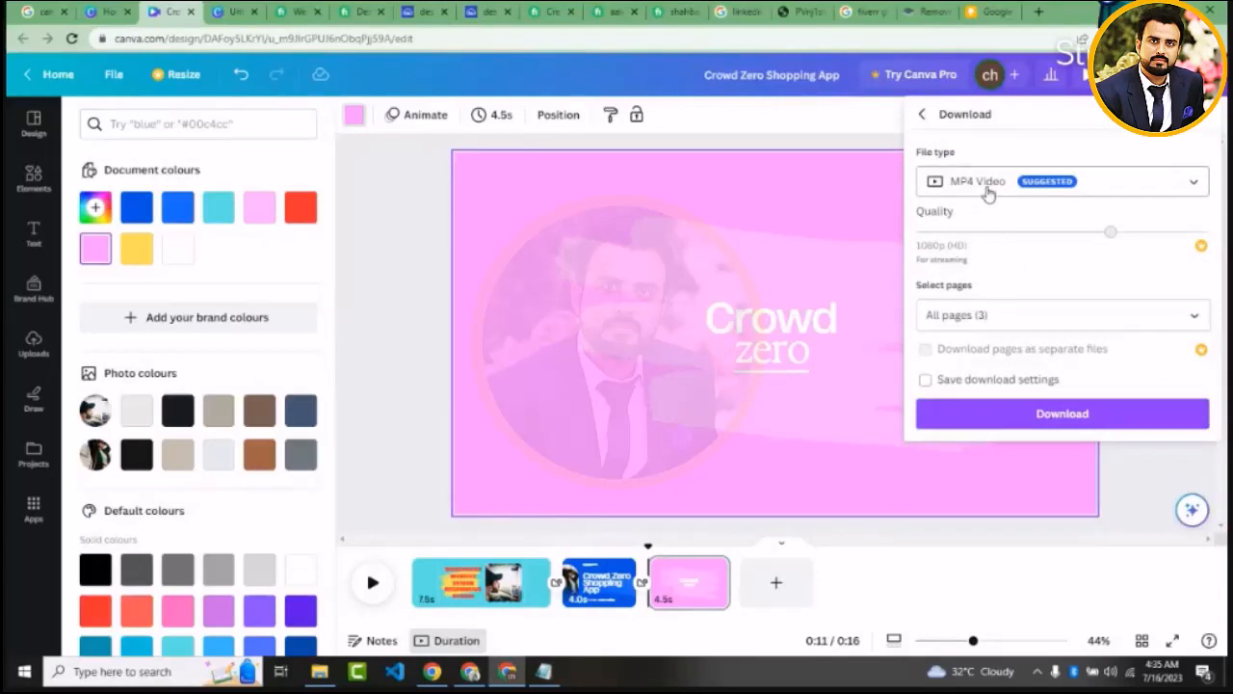
{"action": "left_click", "coordinate": [1031, 186]}
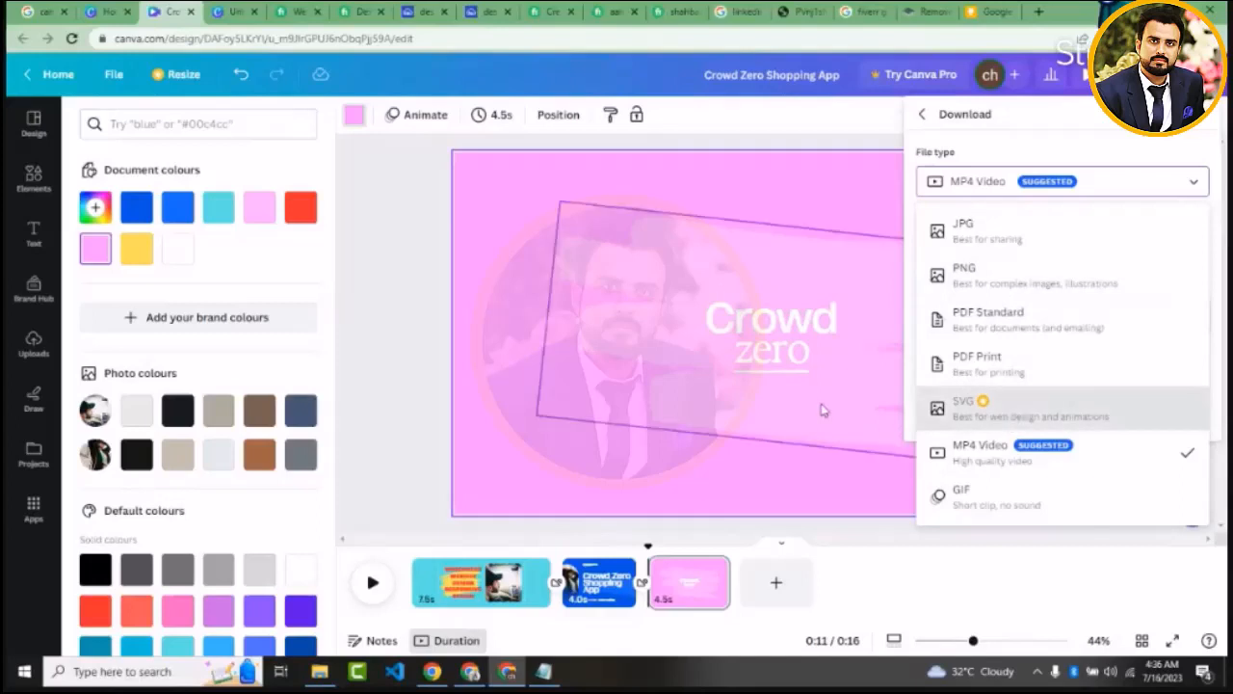
{"action": "left_click", "coordinate": [1019, 455]}
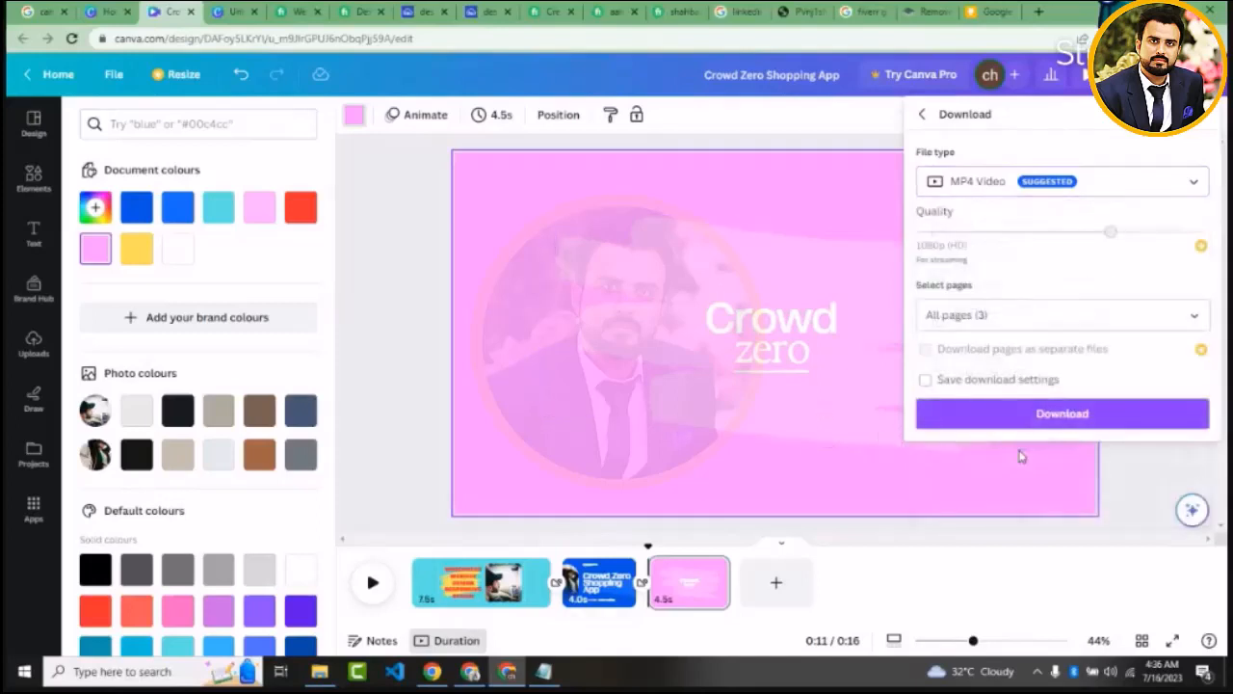
{"action": "left_click", "coordinate": [1047, 185]}
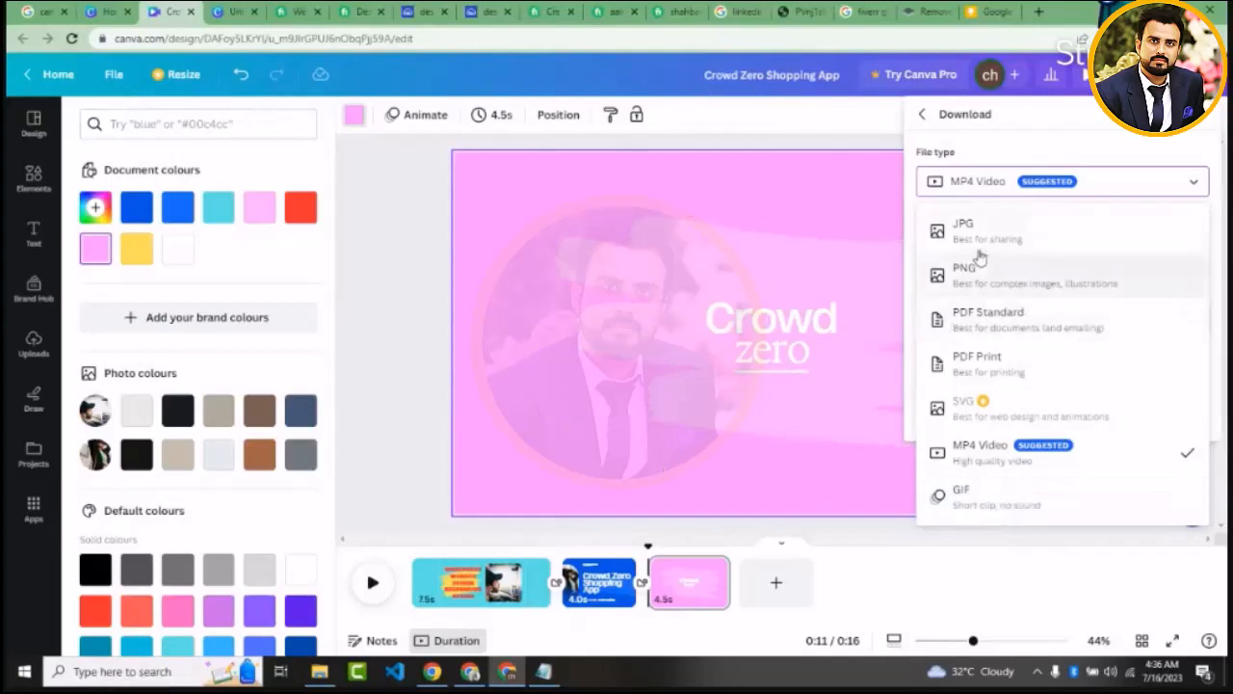
{"action": "left_click", "coordinate": [992, 448]}
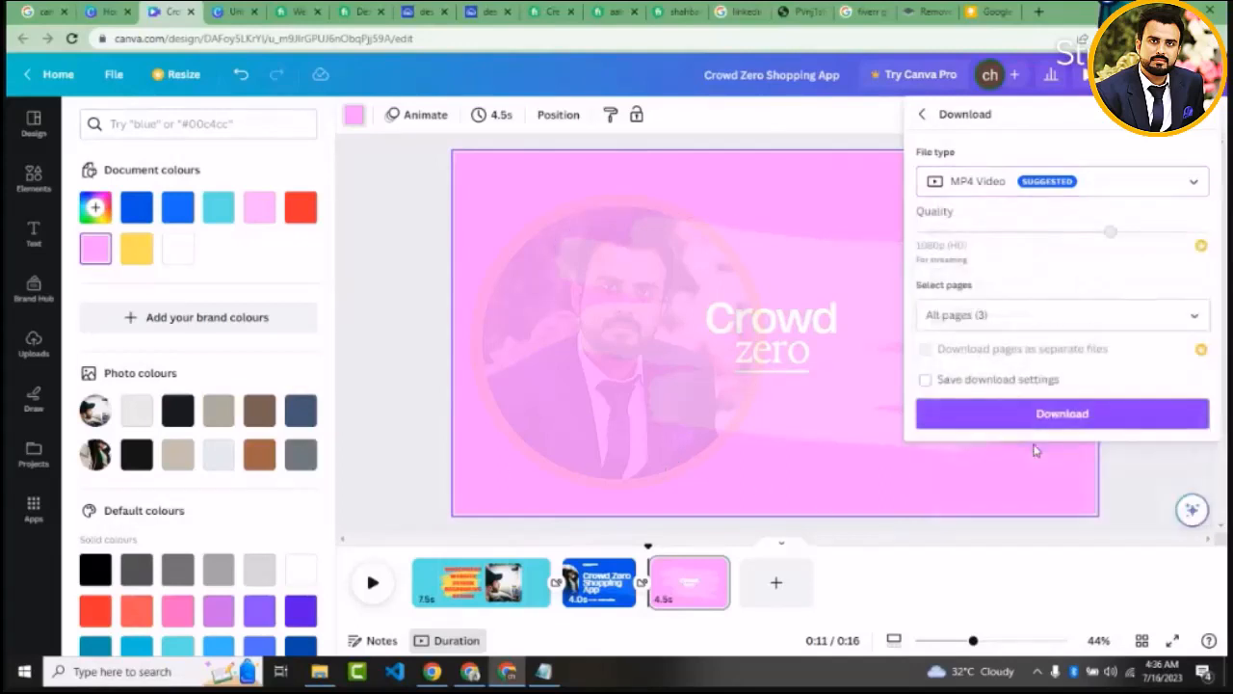
{"action": "left_click", "coordinate": [1074, 413]}
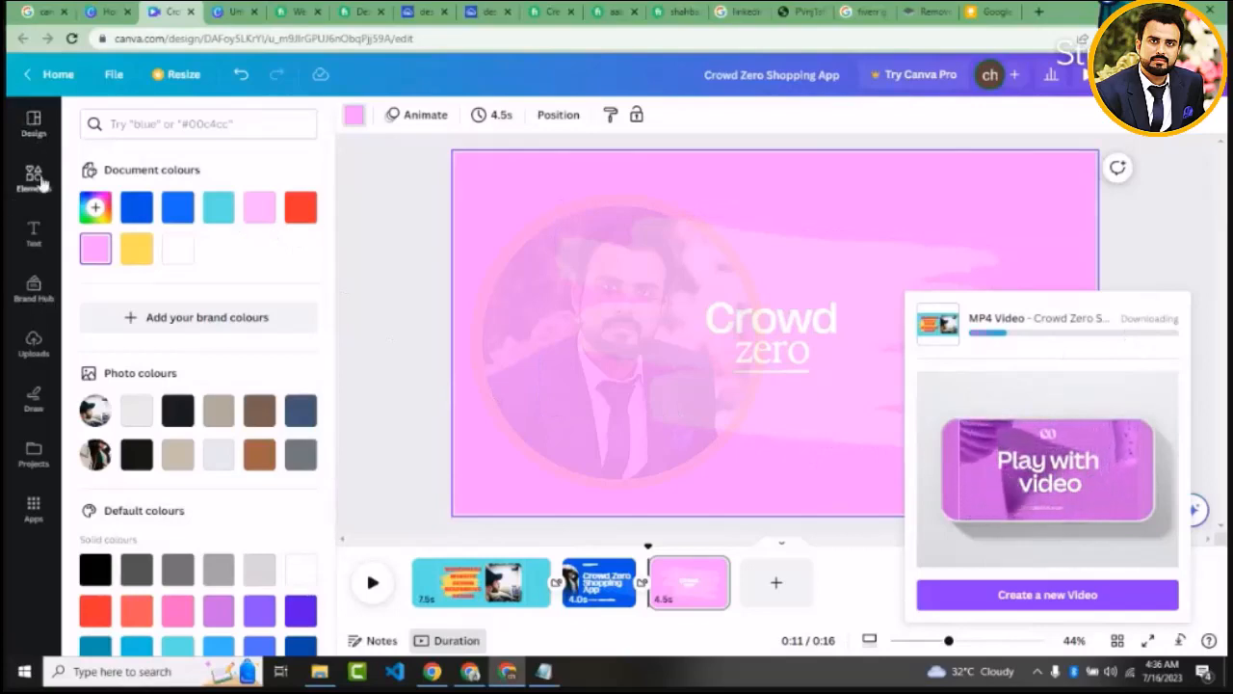
Replace the pink closing page with the first page of the birthday template "Tribute Video in Black Gold Celegoldbration Style"
{"action": "left_click", "coordinate": [36, 131]}
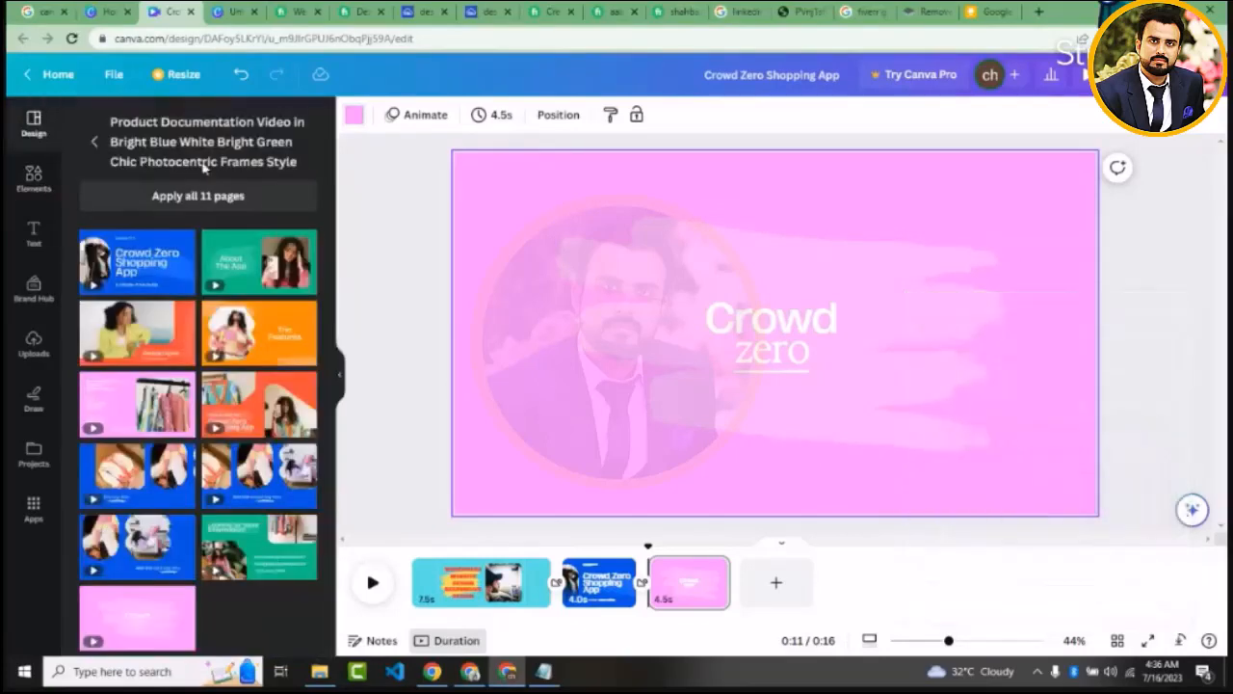
{"action": "left_click", "coordinate": [93, 142]}
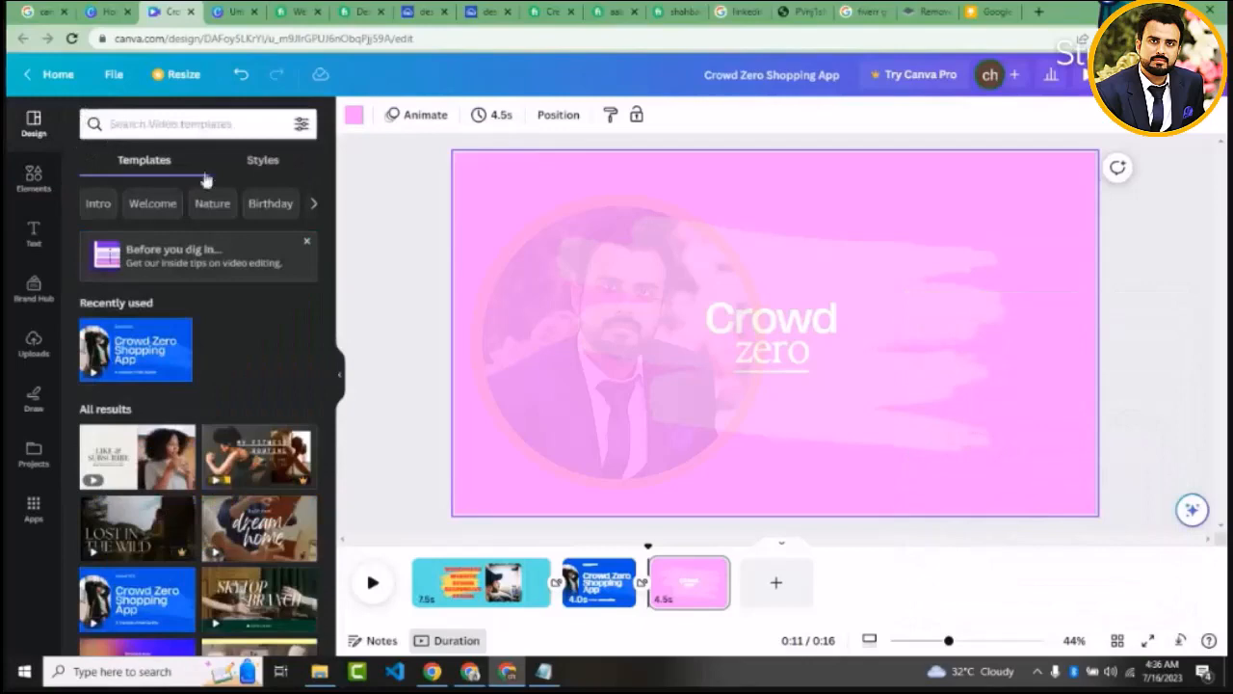
{"action": "left_click", "coordinate": [278, 210]}
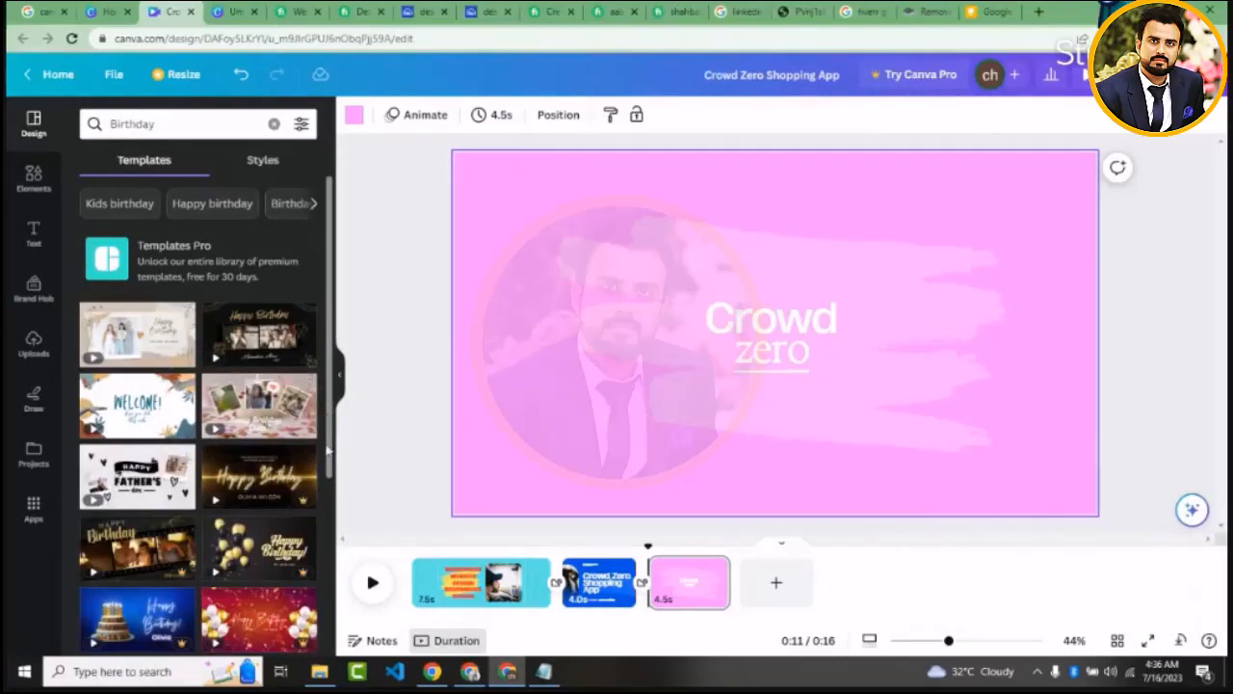
{"action": "left_click_drag", "start_coordinate": [331, 444], "coordinate": [330, 568]}
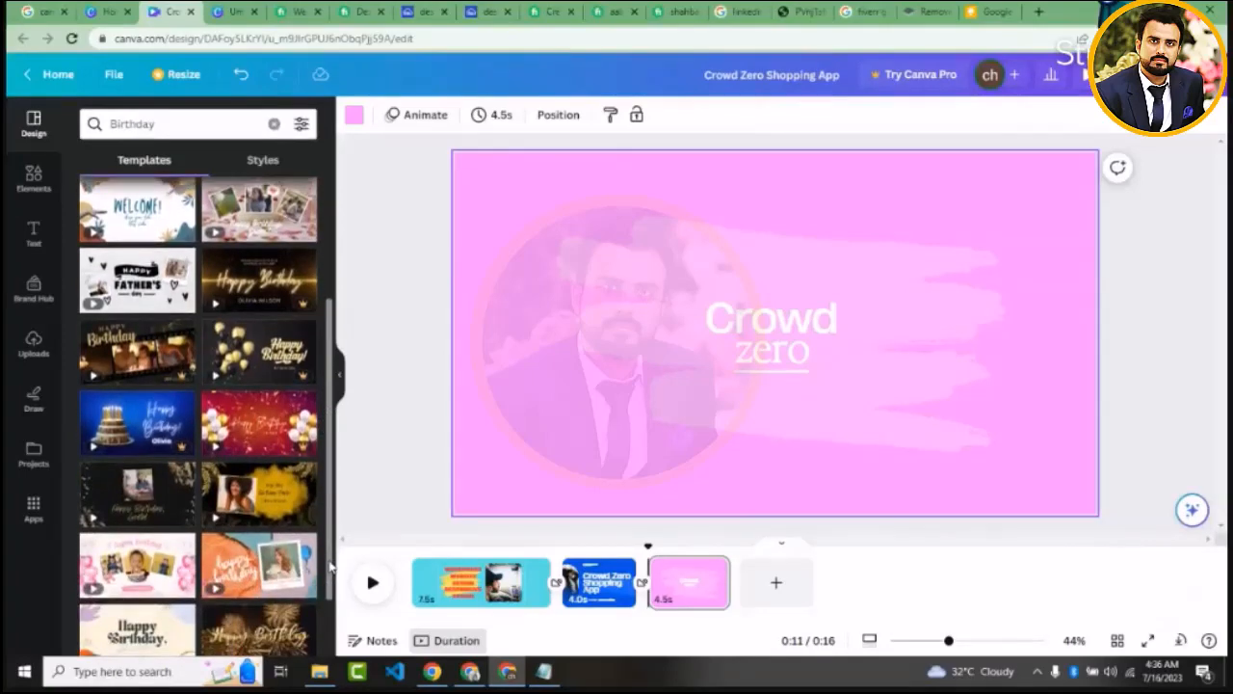
{"action": "mouse_move", "coordinate": [159, 499]}
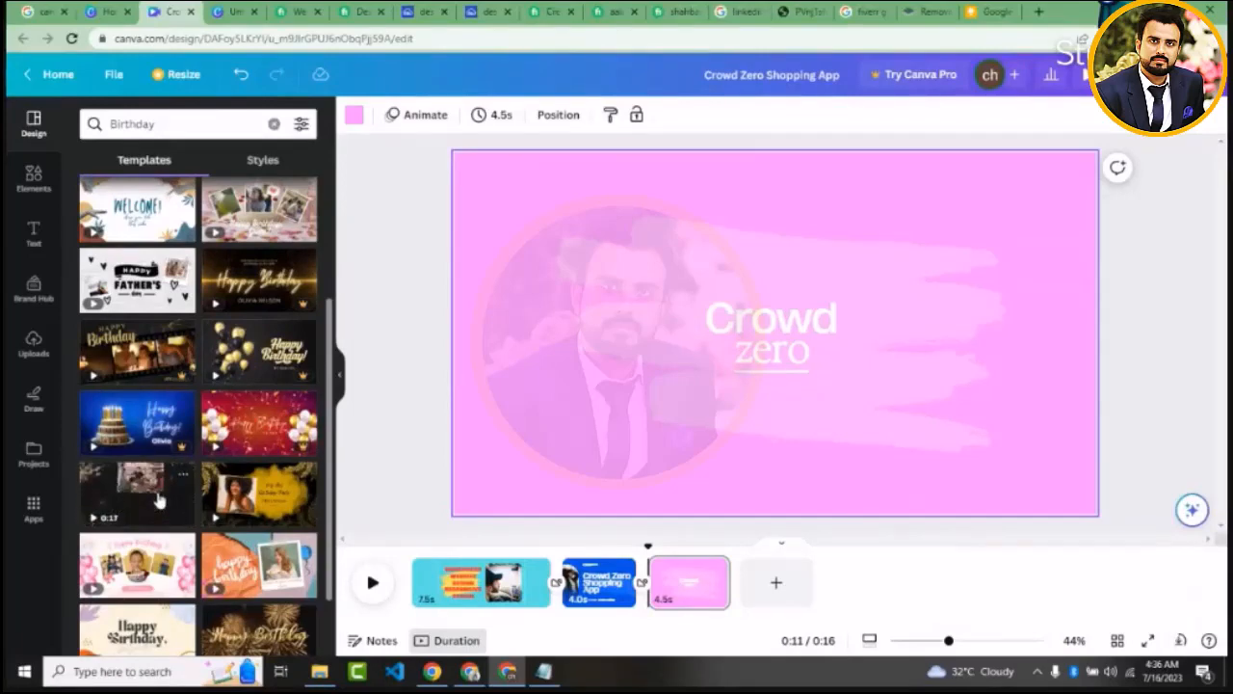
{"action": "left_click", "coordinate": [159, 499]}
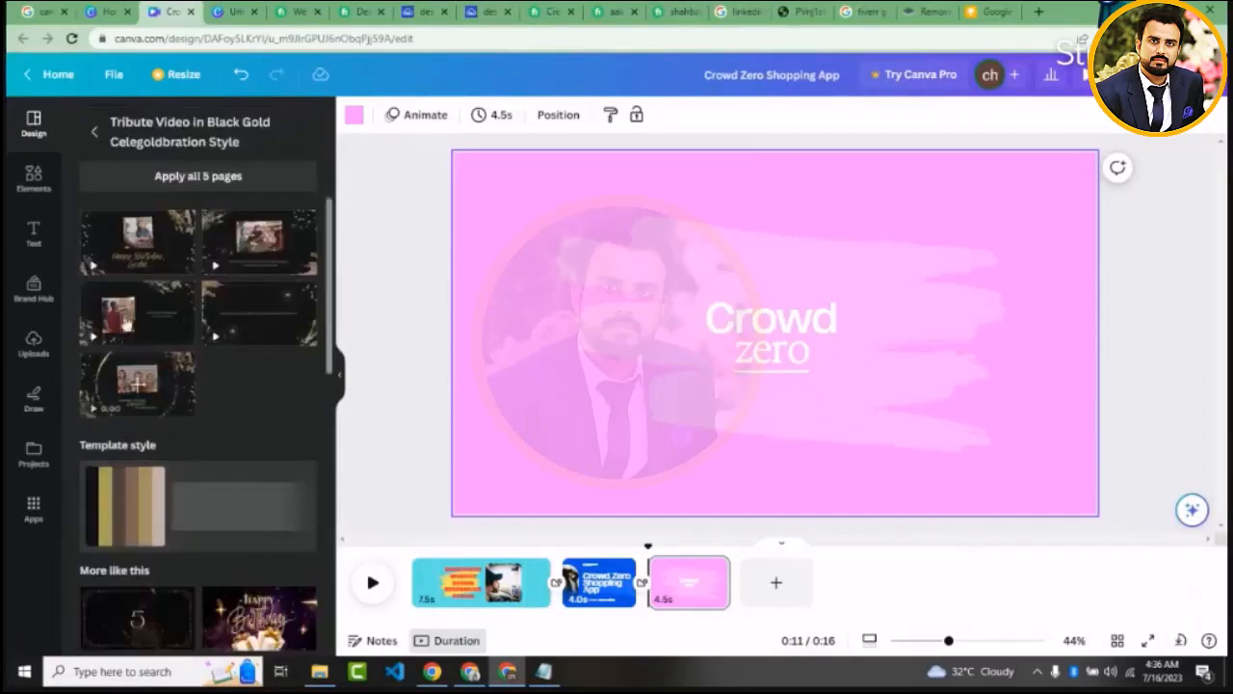
{"action": "left_click", "coordinate": [139, 252]}
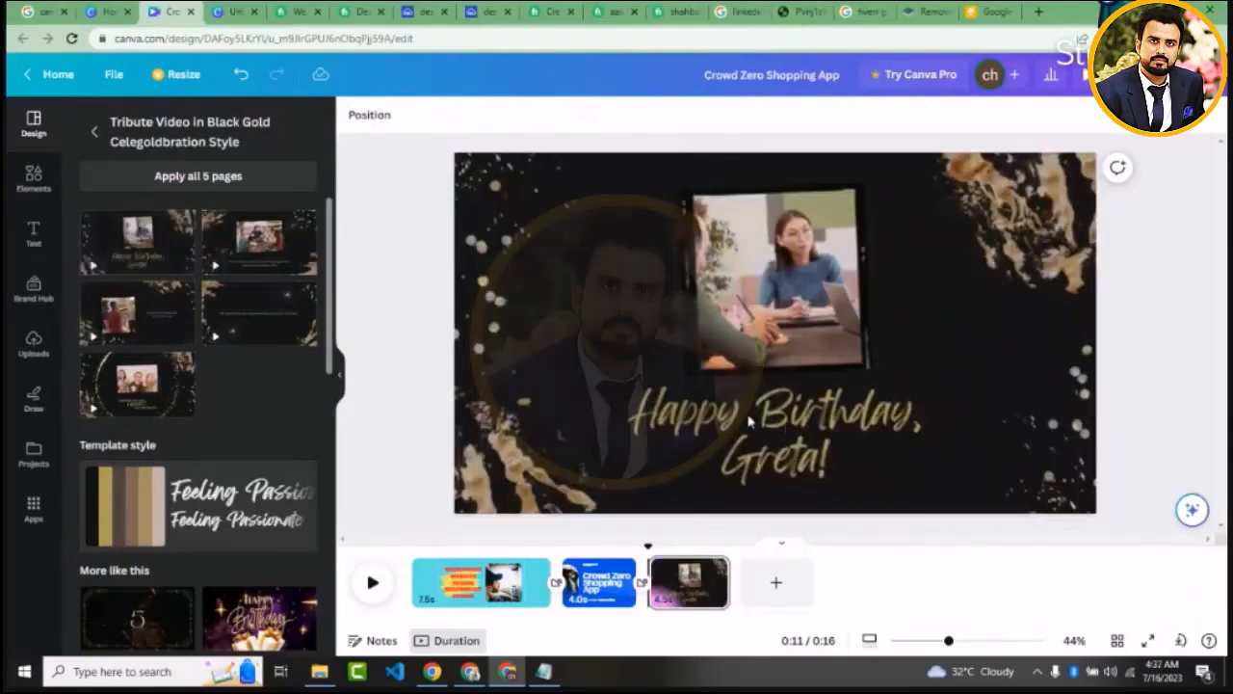
Shift the confetti dots and gold foil decorations slightly along the birthday page's left edge
{"action": "left_click", "coordinate": [769, 265]}
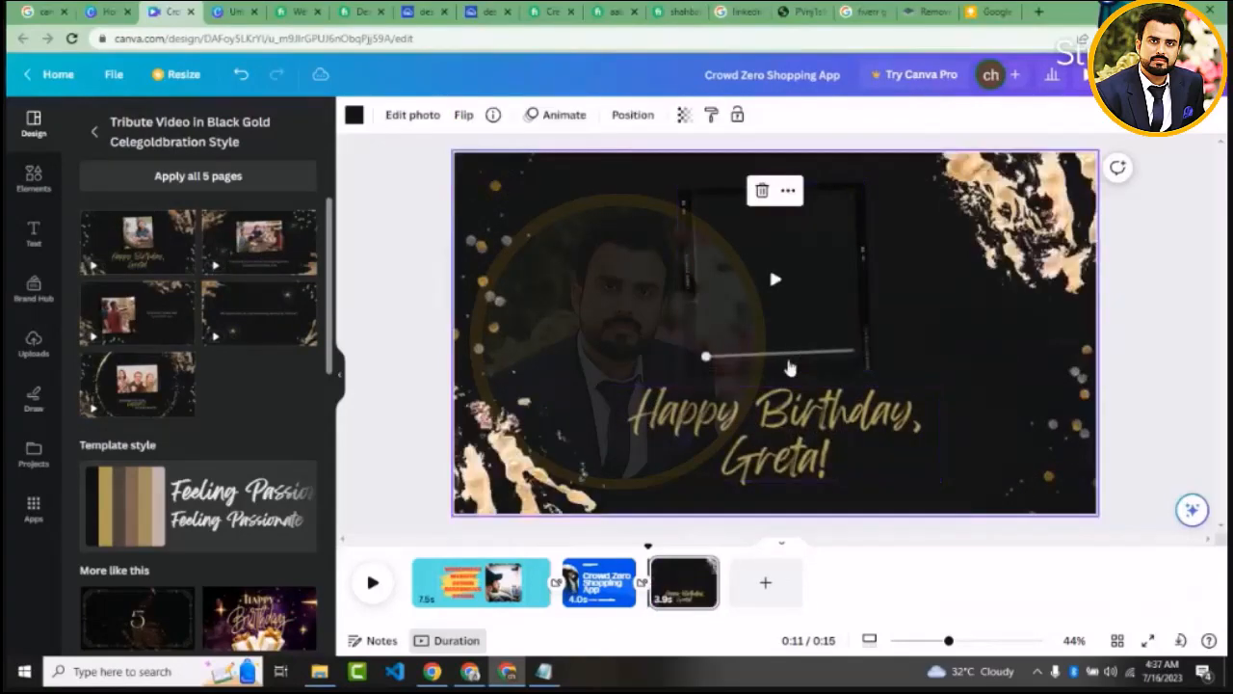
{"action": "left_click", "coordinate": [773, 285]}
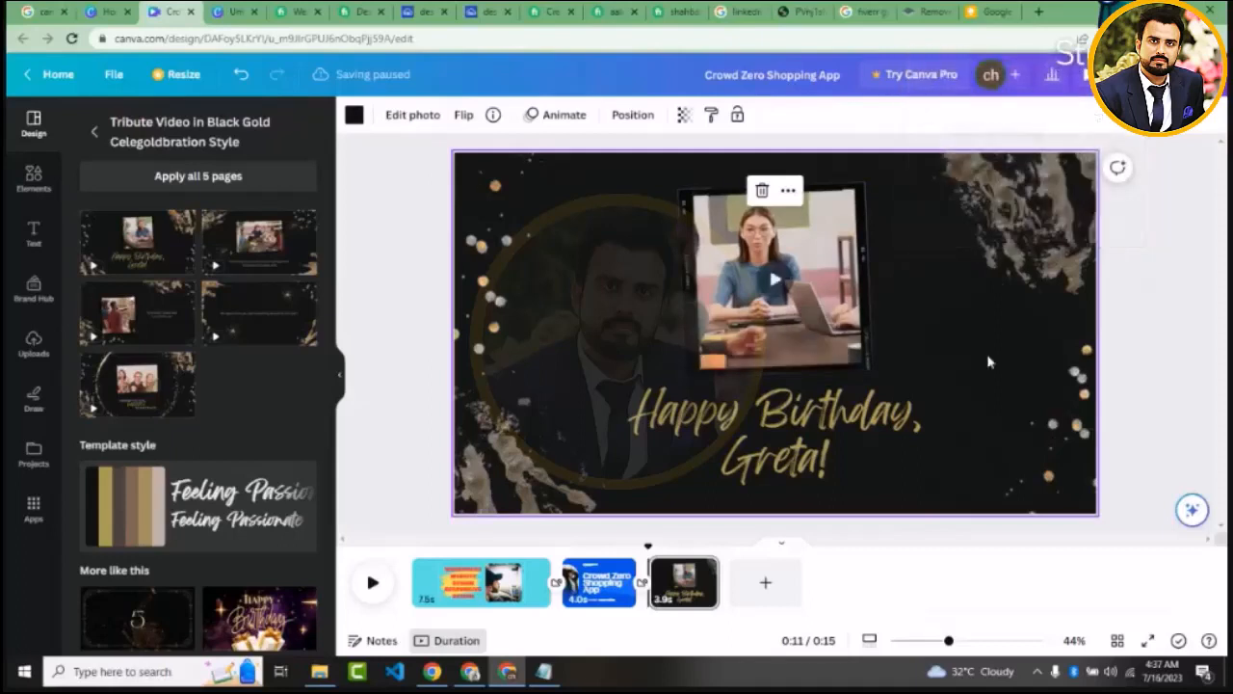
{"action": "left_click", "coordinate": [496, 221]}
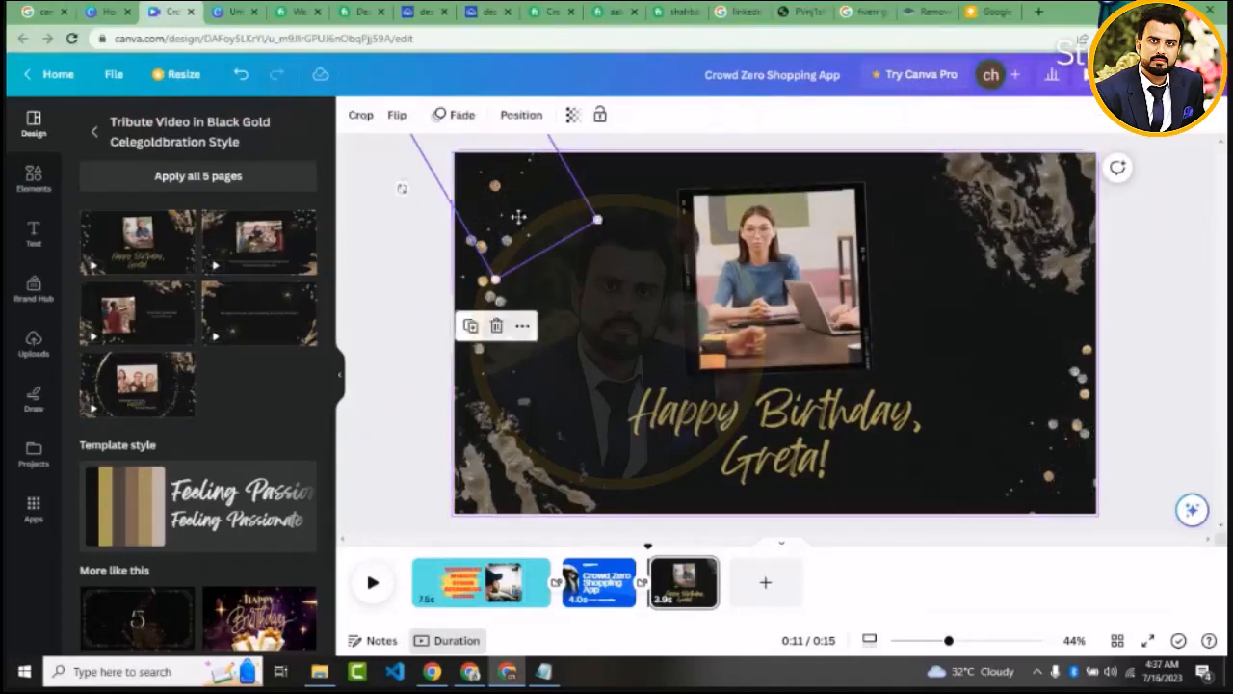
{"action": "left_click_drag", "start_coordinate": [517, 215], "coordinate": [523, 182]}
{"action": "mouse_move", "coordinate": [495, 307]}
{"action": "left_mouse_down"}
{"action": "mouse_move", "coordinate": [623, 364]}
{"action": "mouse_move", "coordinate": [499, 330]}
{"action": "left_mouse_up"}
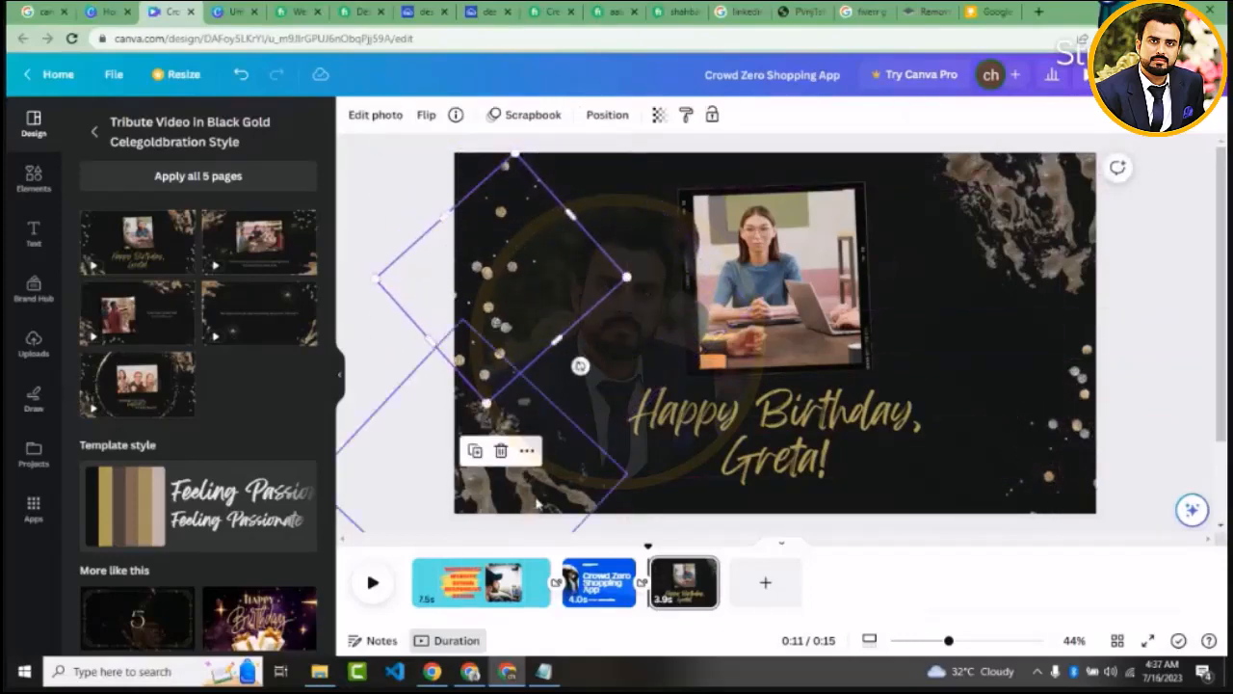
{"action": "left_click_drag", "start_coordinate": [578, 363], "coordinate": [562, 453]}
Delete the sample video from the birthday page's frame and fill the frame with the larger uploaded portrait in the tan shirt
{"action": "left_click", "coordinate": [768, 298]}
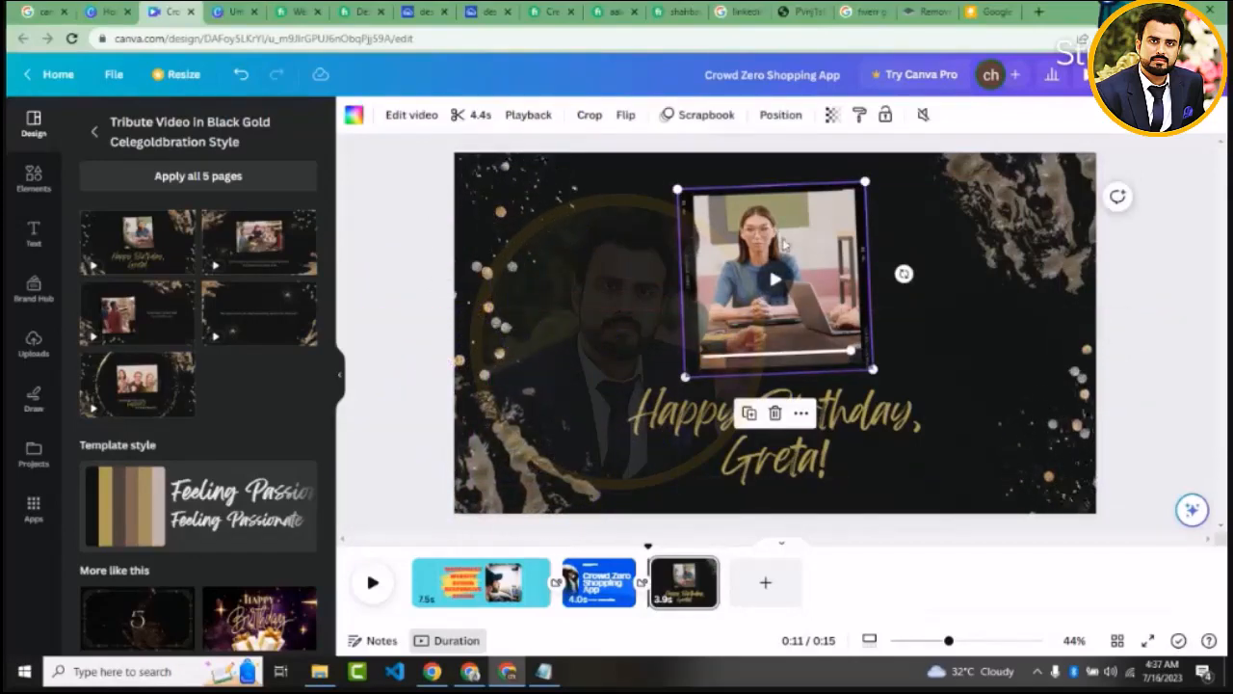
{"action": "right_click", "coordinate": [794, 252]}
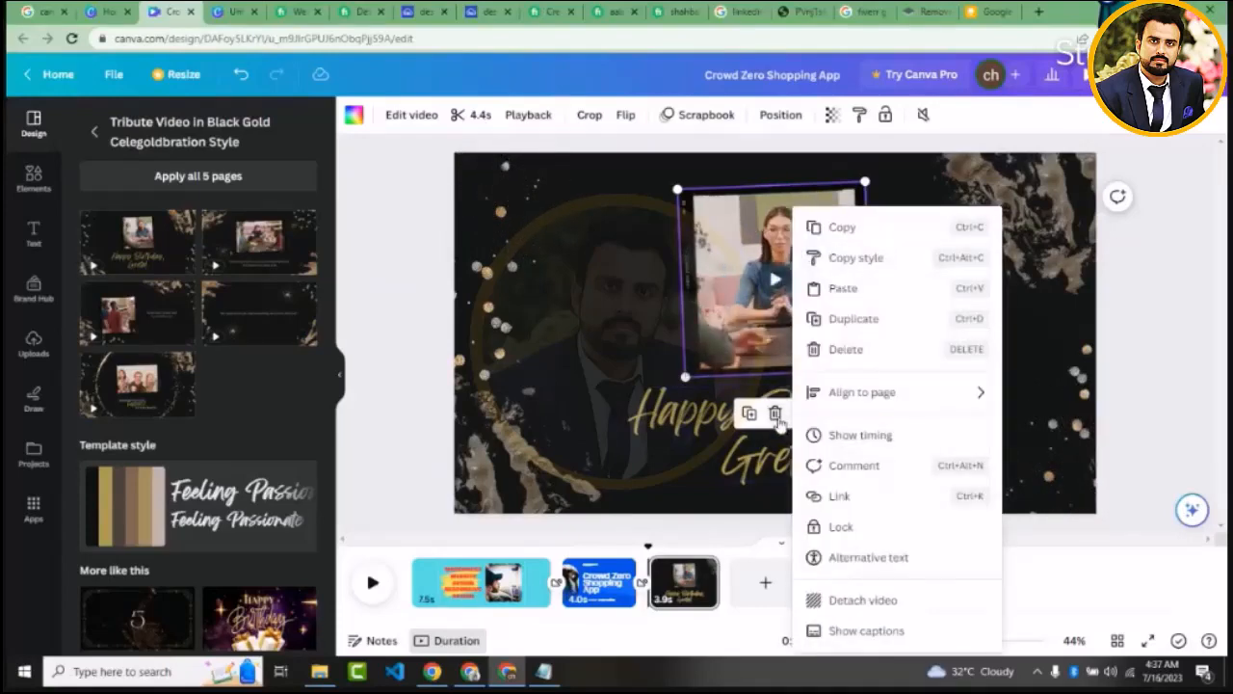
{"action": "left_click", "coordinate": [774, 412]}
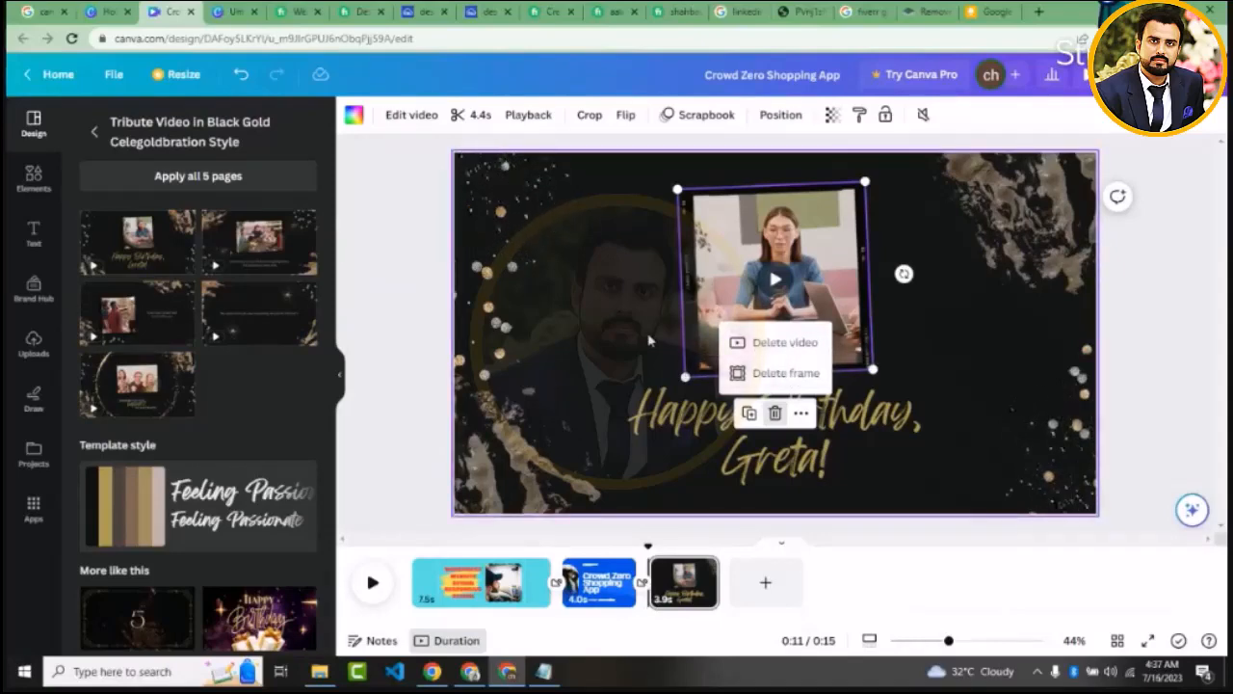
{"action": "left_click", "coordinate": [777, 343]}
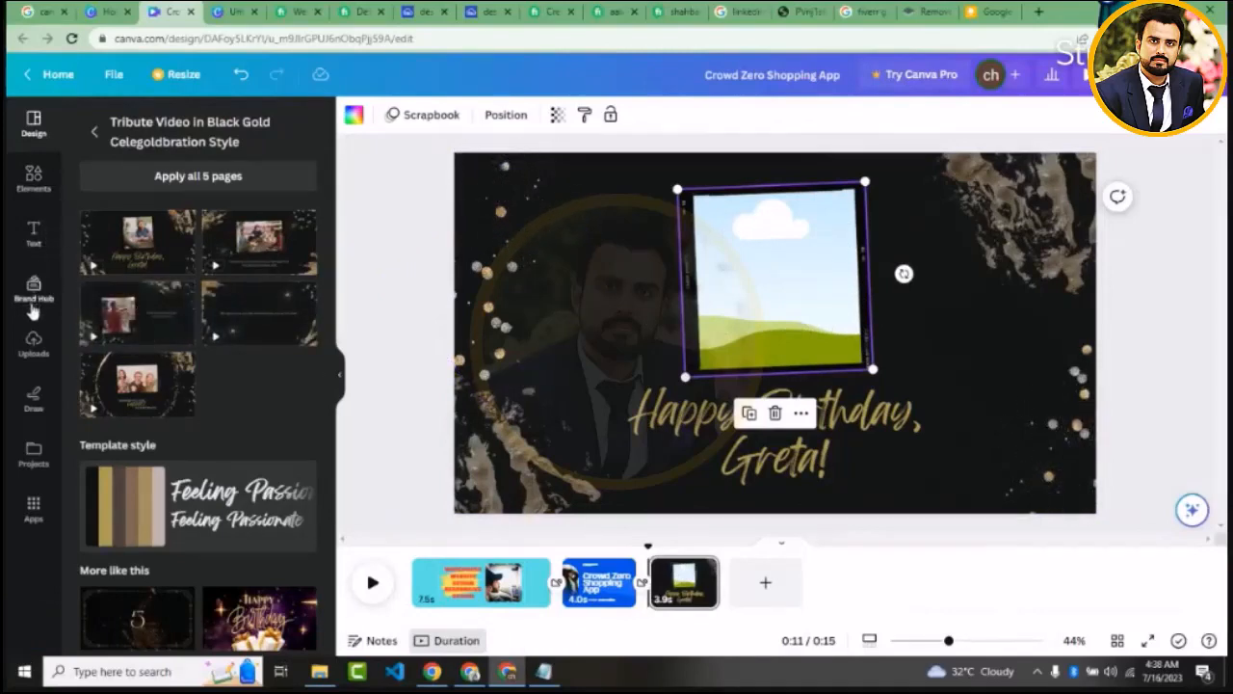
{"action": "left_click", "coordinate": [36, 353]}
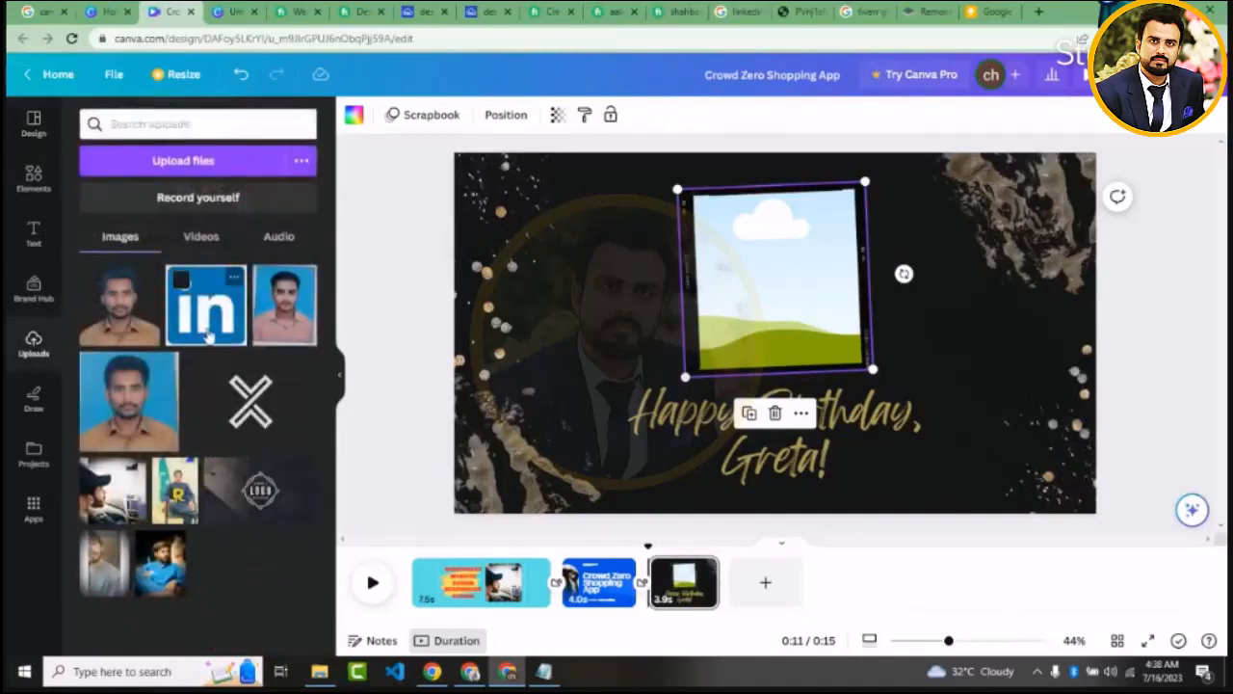
{"action": "left_click_drag", "start_coordinate": [130, 409], "coordinate": [709, 249]}
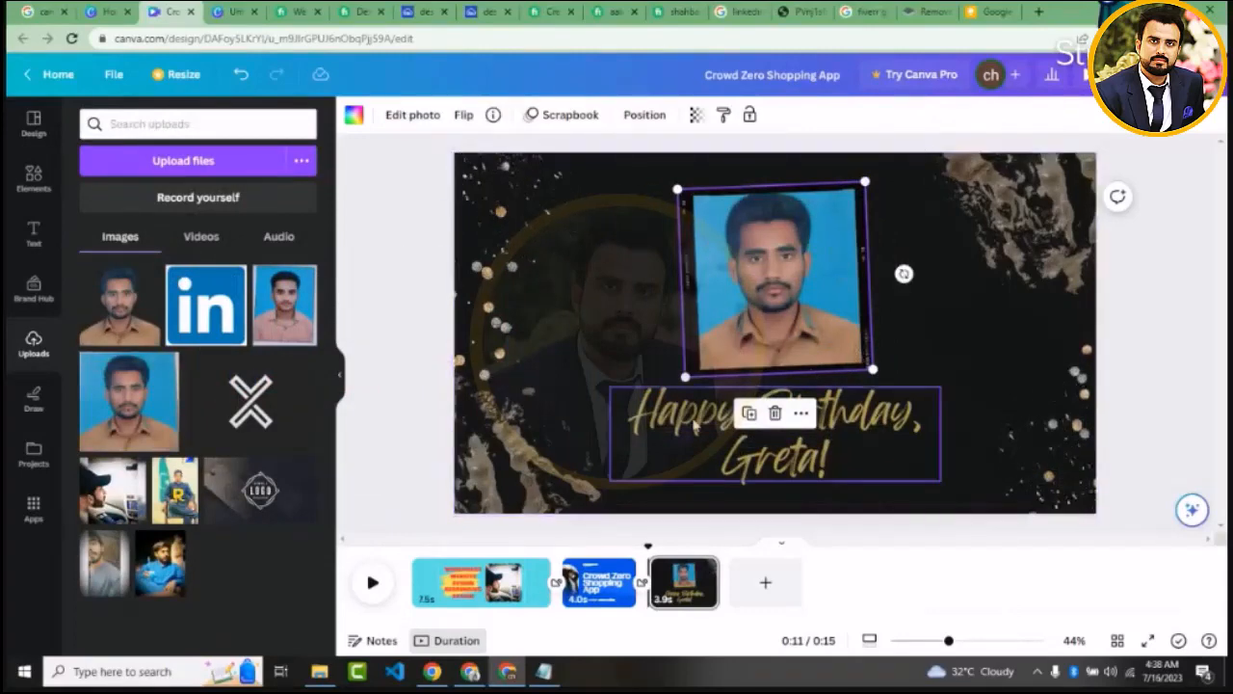
Replace the name in the "Happy Birthday" heading with "Abc"
{"action": "left_click", "coordinate": [782, 465]}
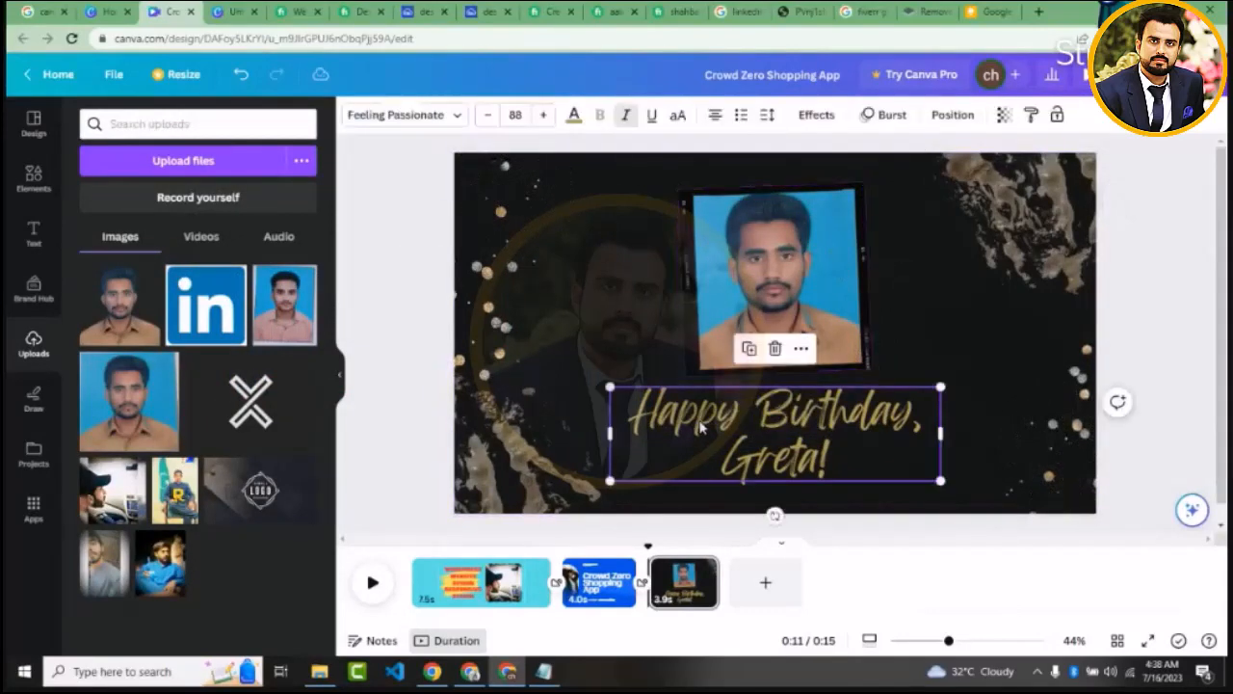
{"action": "left_click", "coordinate": [782, 464]}
{"action": "double_click", "coordinate": [782, 464]}
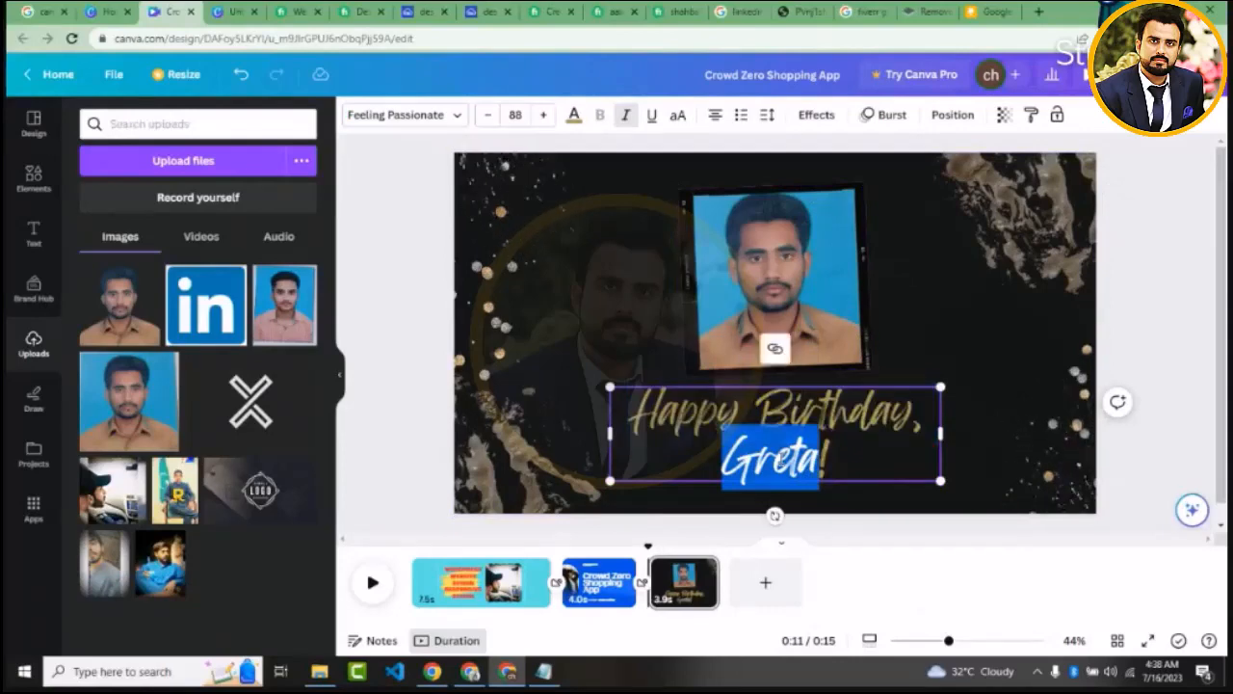
{"action": "type", "text": "Ab"}
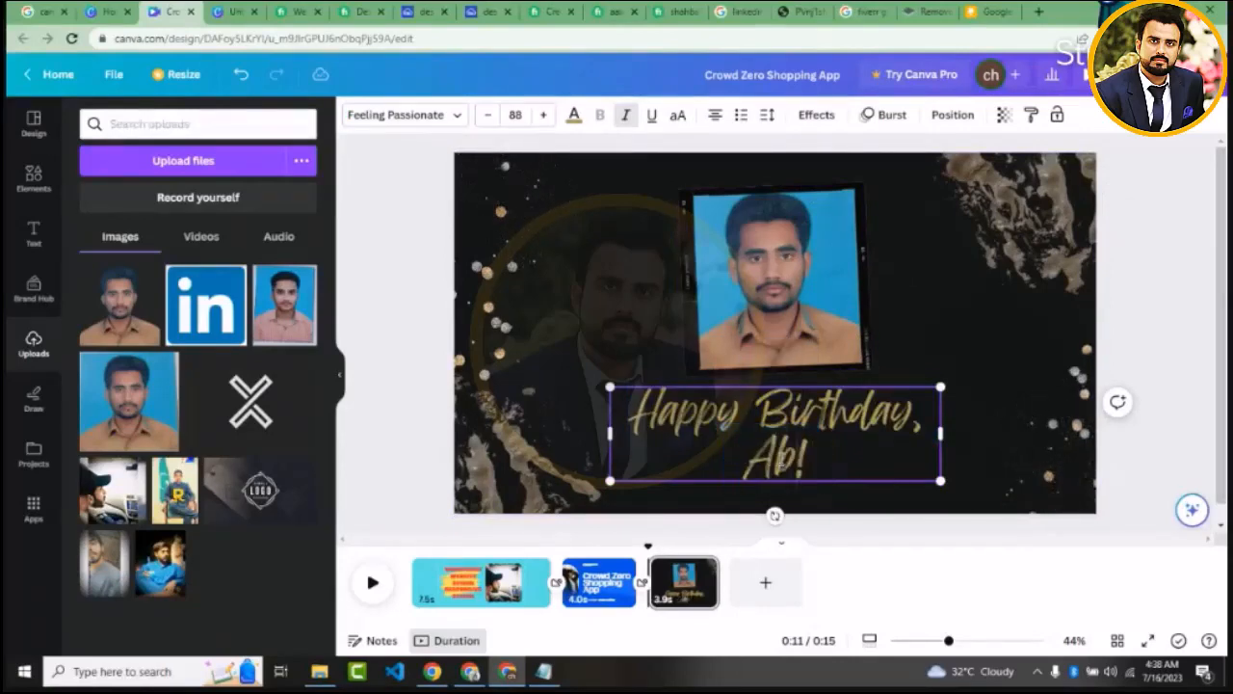
{"action": "type", "text": "c"}
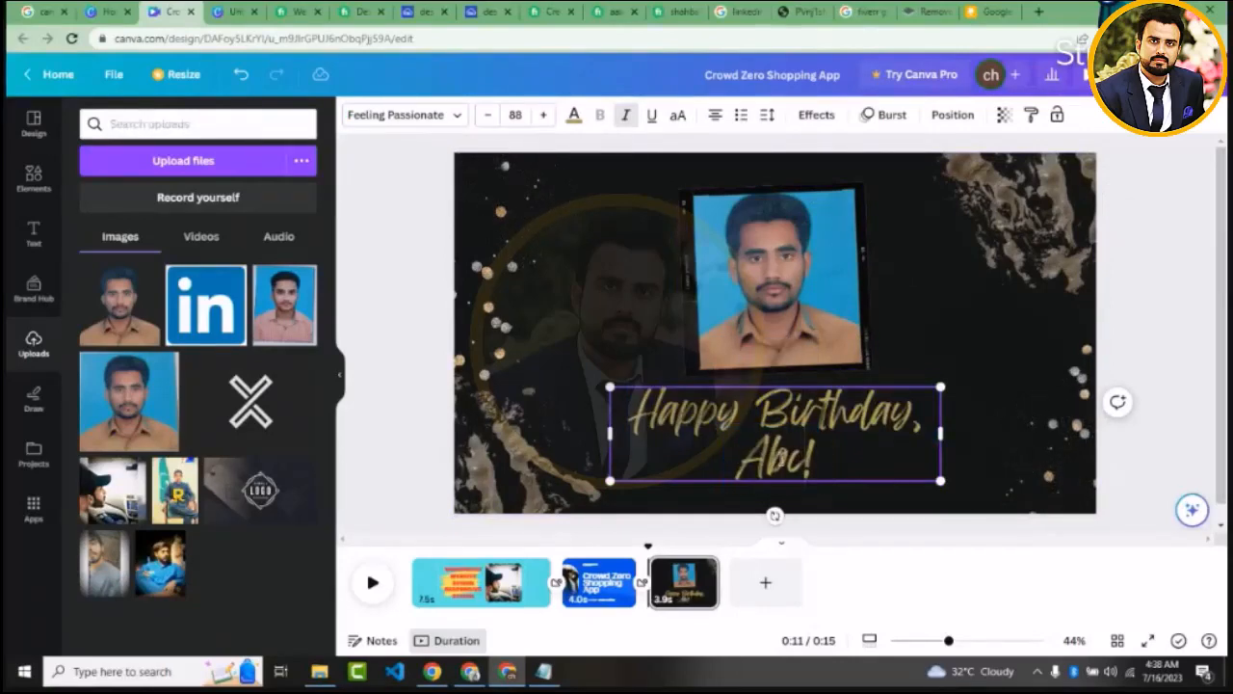
{"action": "left_click", "coordinate": [978, 369]}
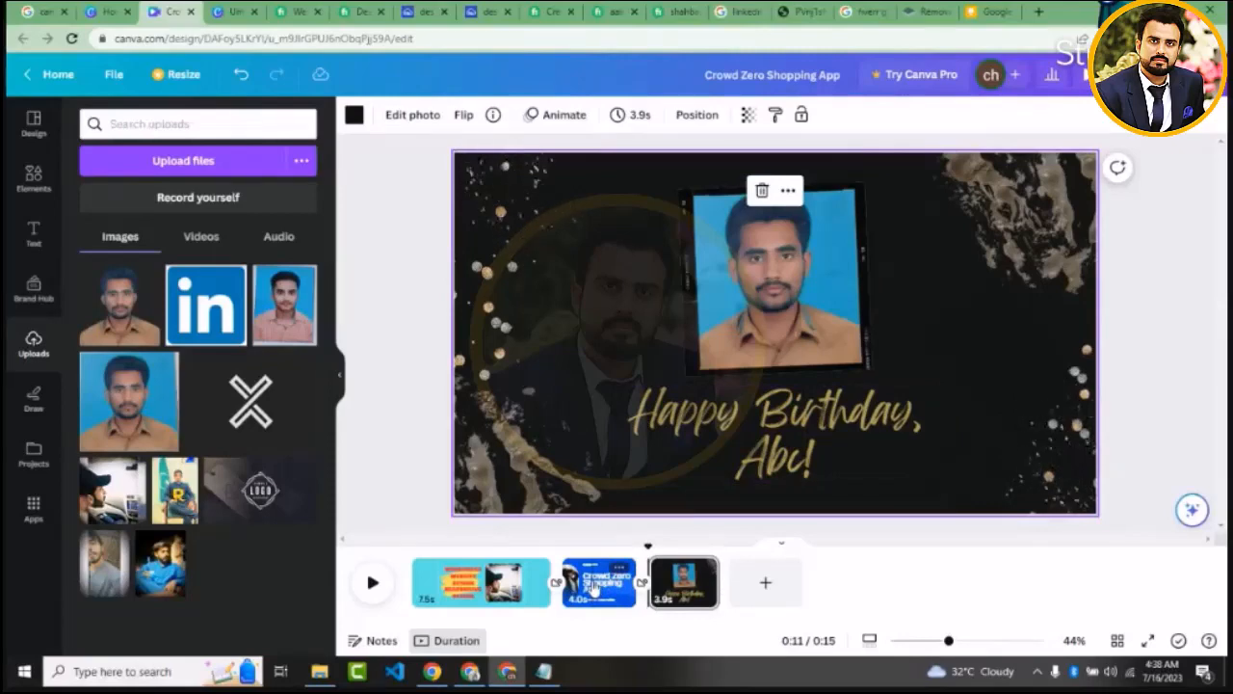
{"action": "key", "text": "Escape"}
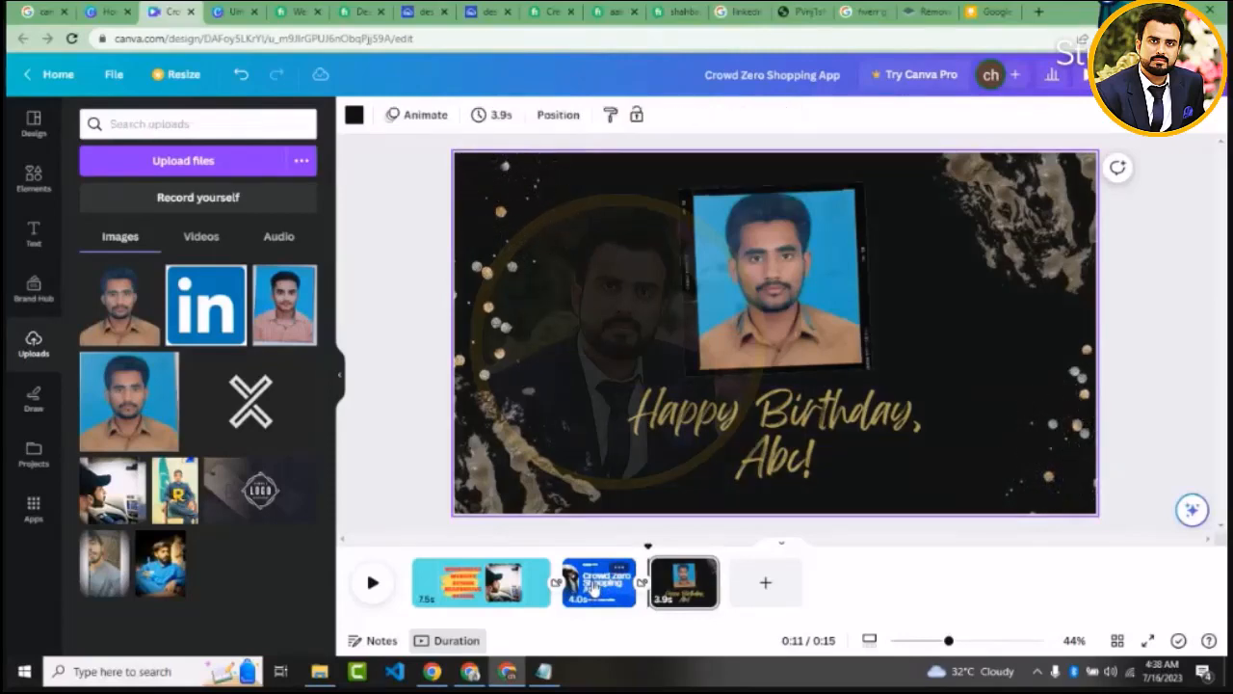
Delete the blue Crowd Zero Shopping App page and the turquoise WordPress website design page from the video
{"action": "left_click", "coordinate": [586, 583]}
{"action": "key", "text": "Delete"}
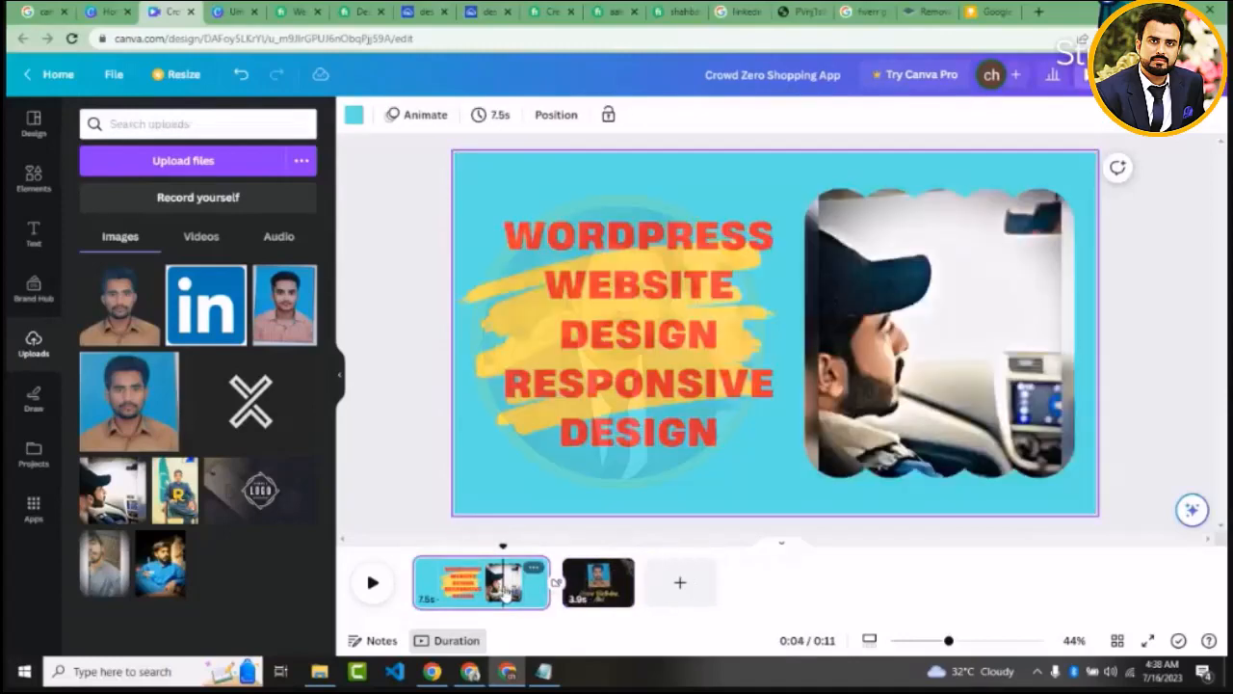
{"action": "key", "text": "Delete"}
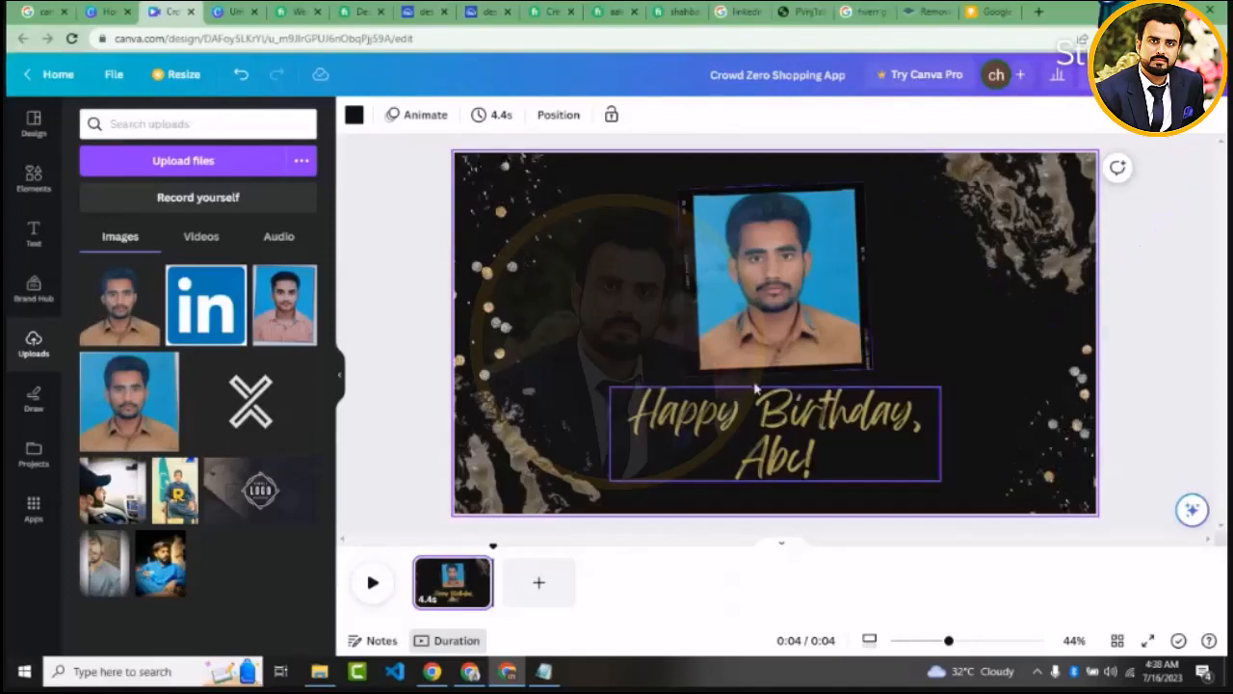
Return to the birthday template results and look through the related birthday categories
{"action": "left_click", "coordinate": [33, 135]}
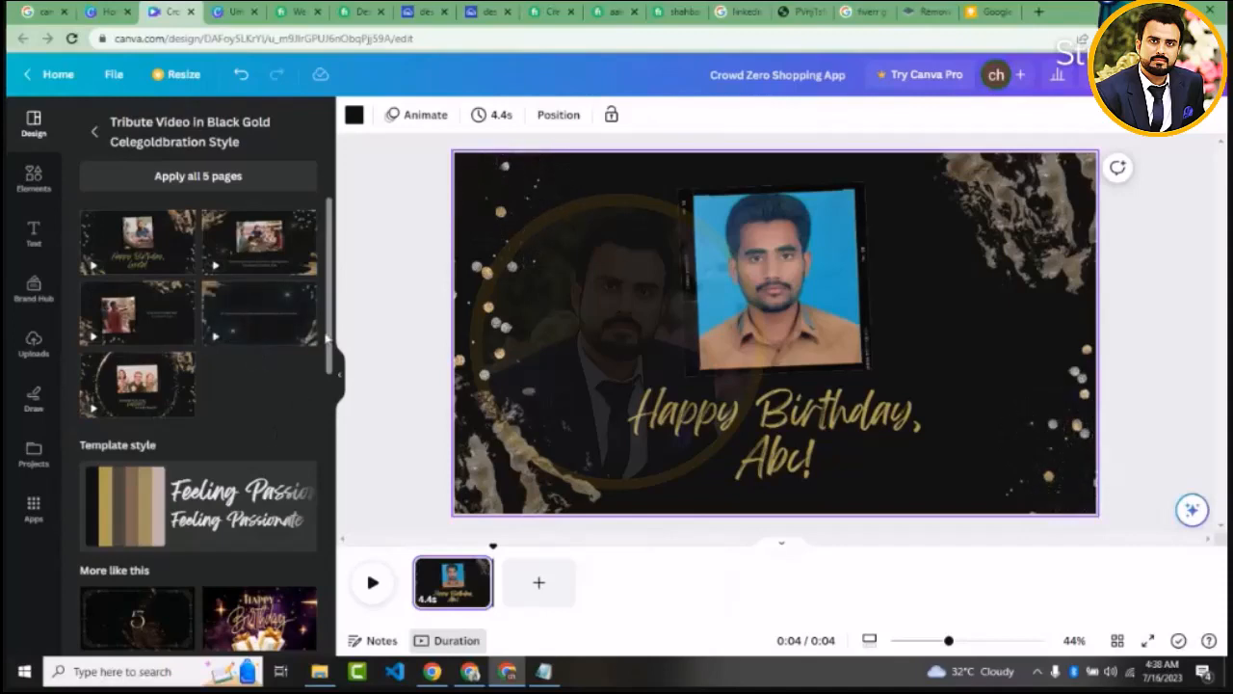
{"action": "left_click_drag", "start_coordinate": [328, 332], "coordinate": [321, 269]}
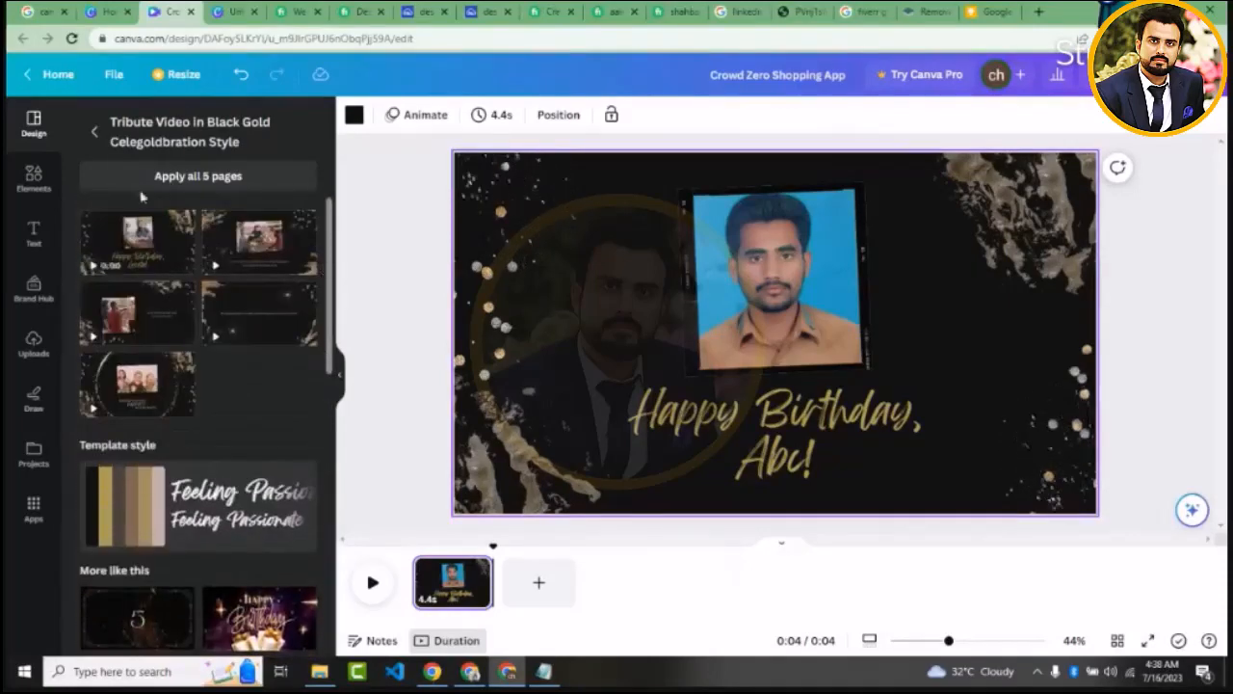
{"action": "left_click", "coordinate": [95, 132]}
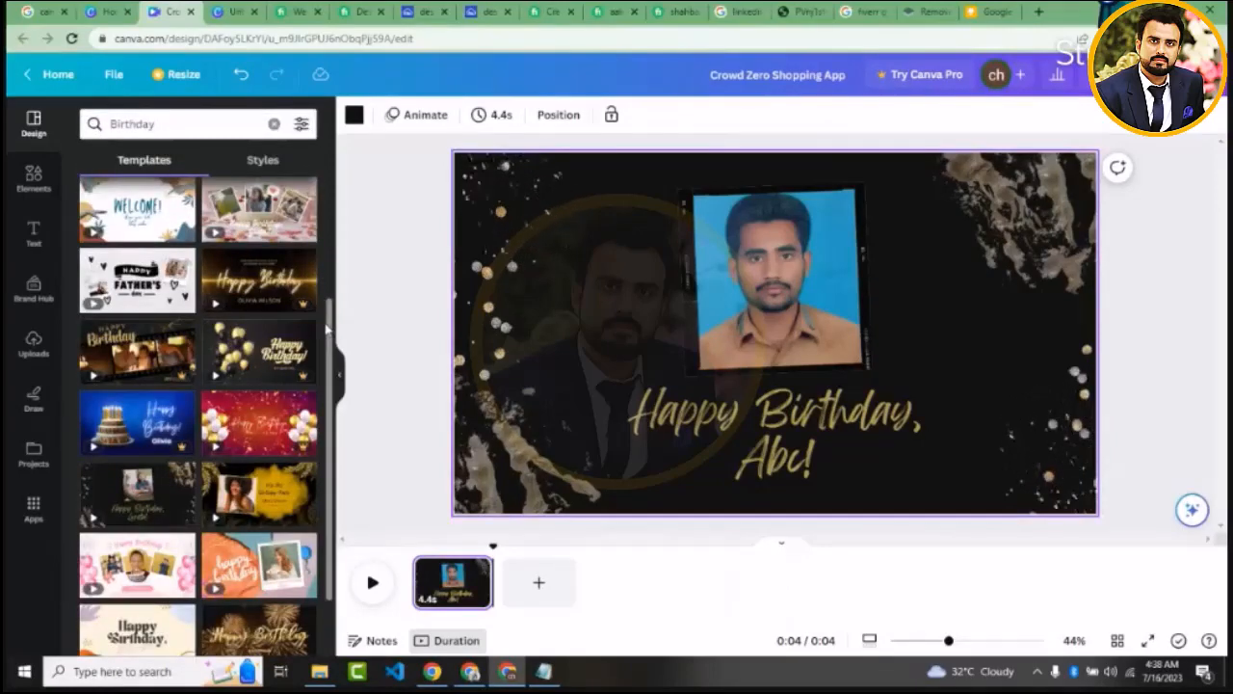
{"action": "scroll", "coordinate": [328, 220], "scroll_direction": "up", "scroll_amount": 3}
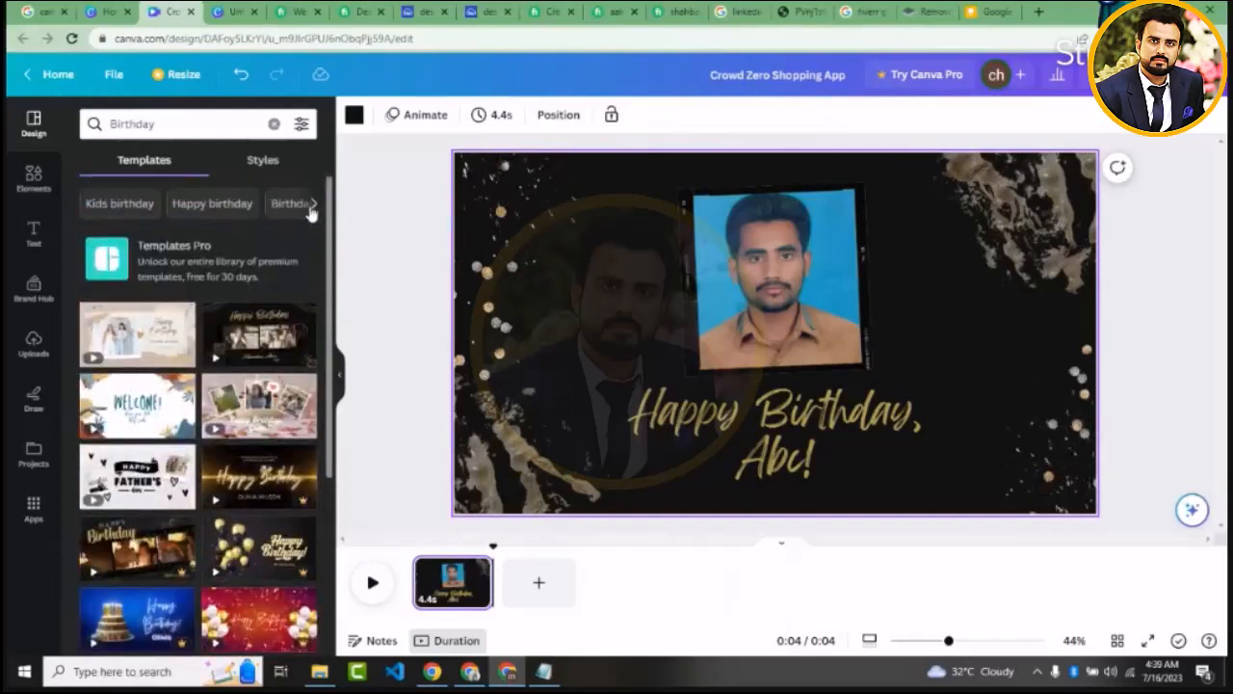
{"action": "left_click", "coordinate": [312, 205]}
{"action": "left_click", "coordinate": [312, 204]}
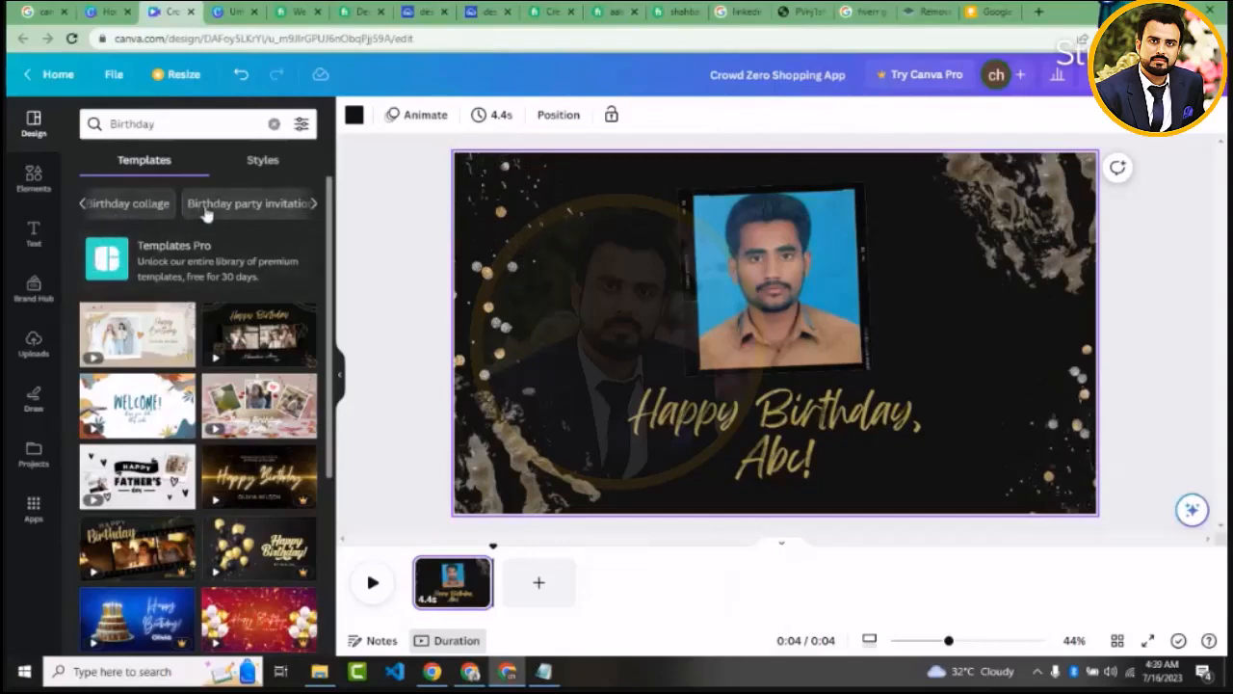
{"action": "left_click", "coordinate": [313, 204]}
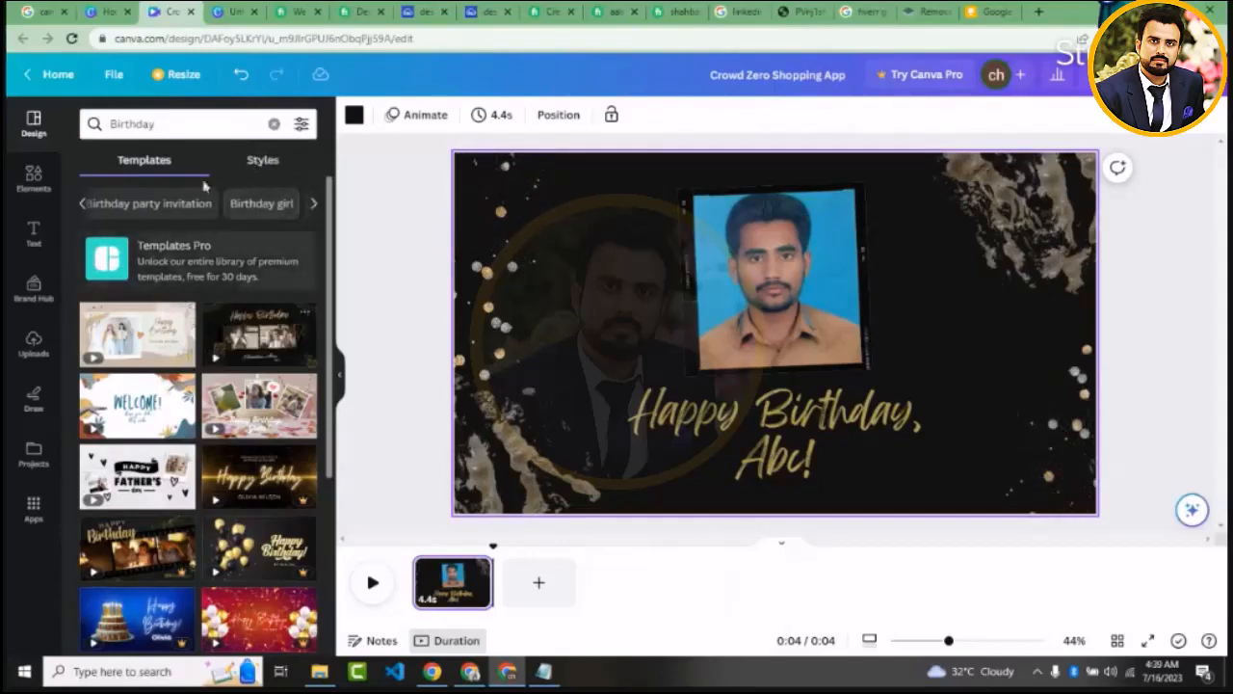
Clear the birthday search and search the video templates for "Real Estate Videos"
{"action": "left_click", "coordinate": [184, 124]}
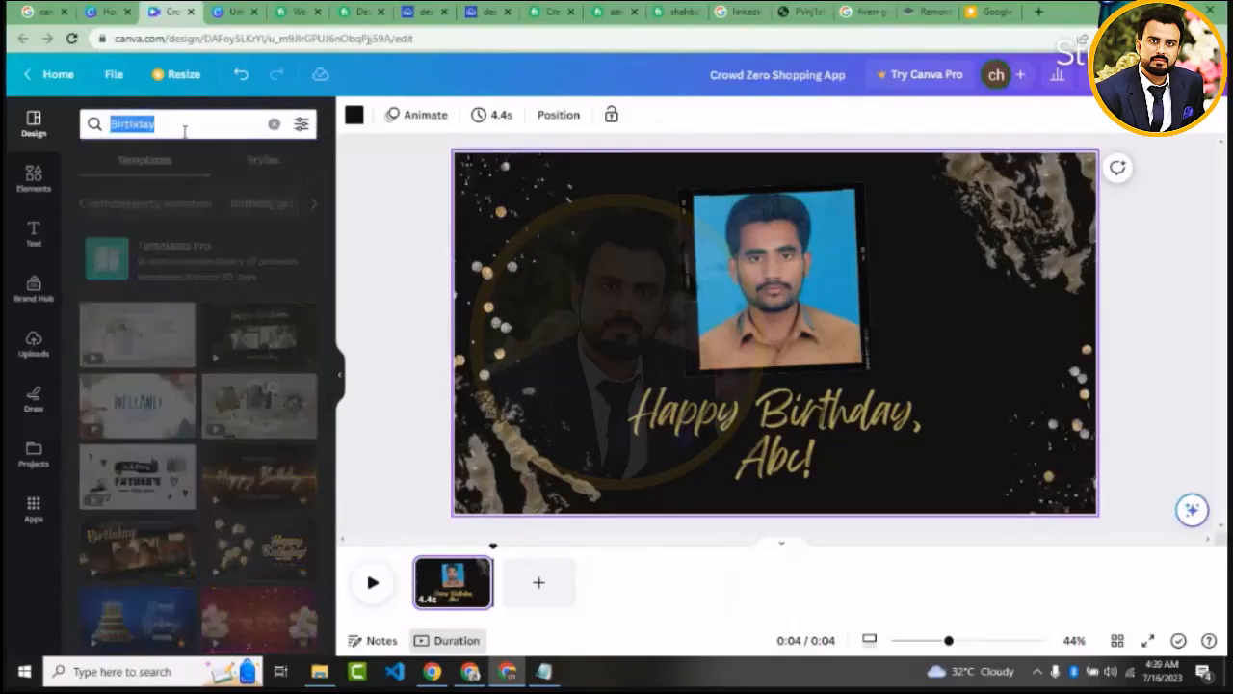
{"action": "left_click", "coordinate": [278, 125]}
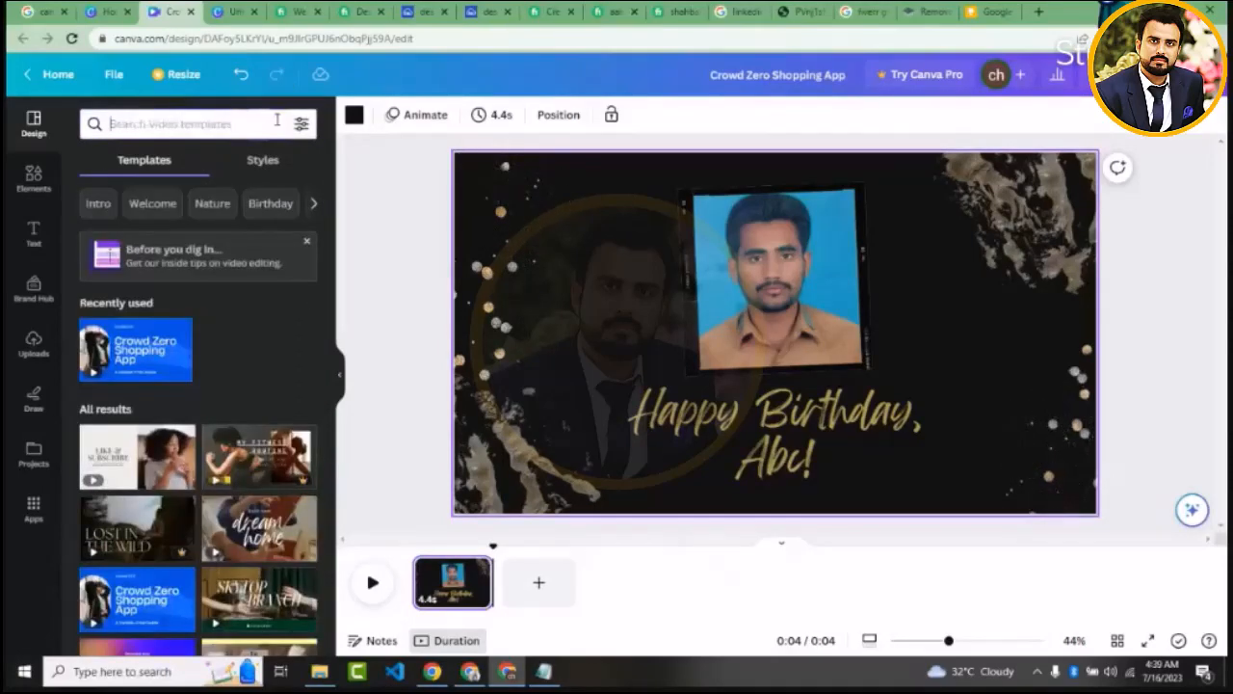
{"action": "type", "text": "re"}
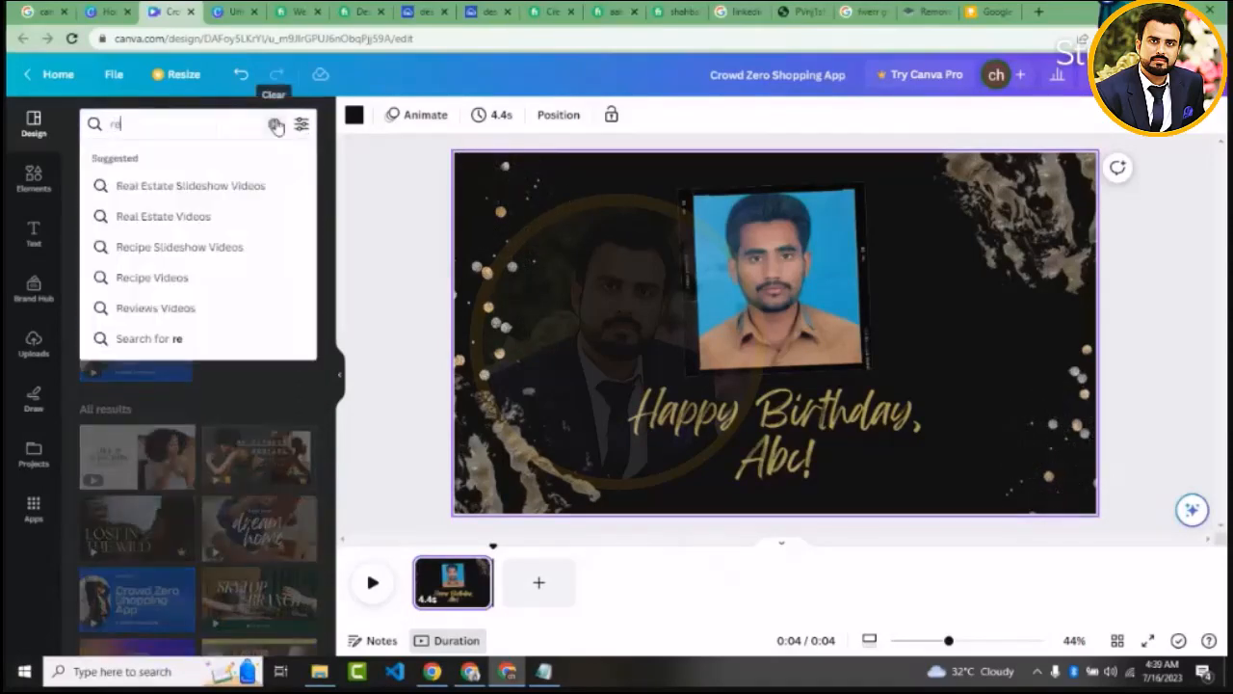
{"action": "left_click", "coordinate": [232, 213]}
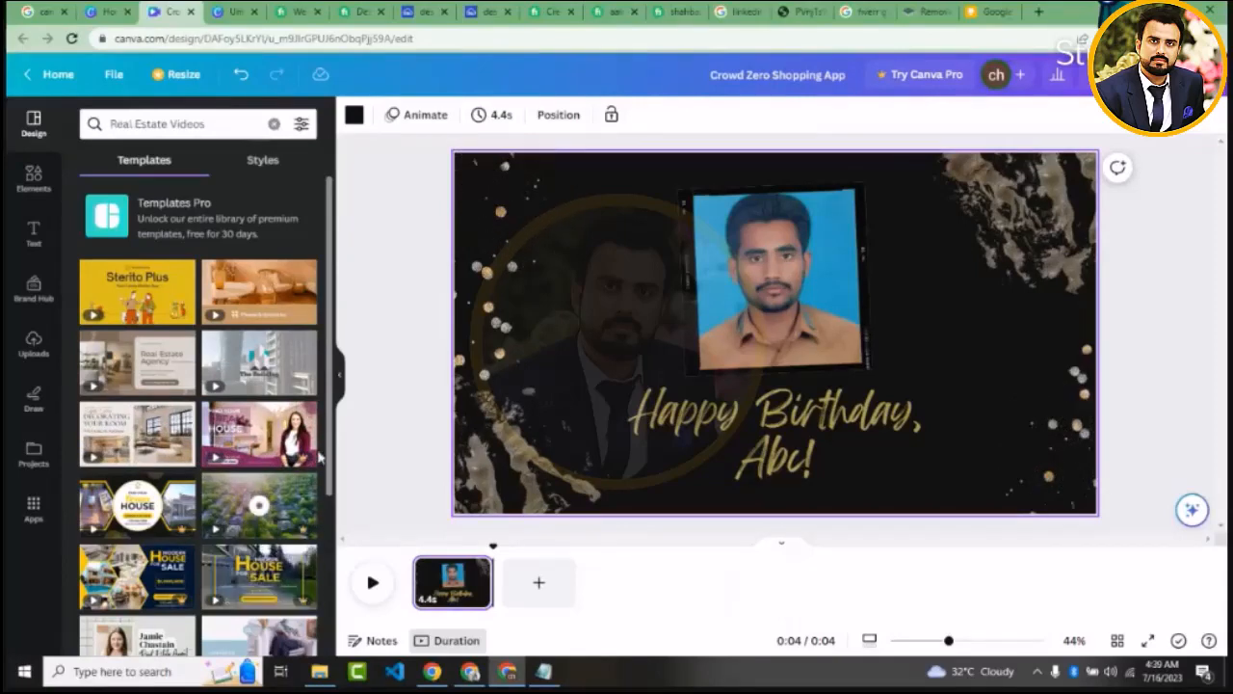
Look through the real estate video template results
{"action": "scroll", "coordinate": [329, 470], "scroll_direction": "down", "scroll_amount": 1}
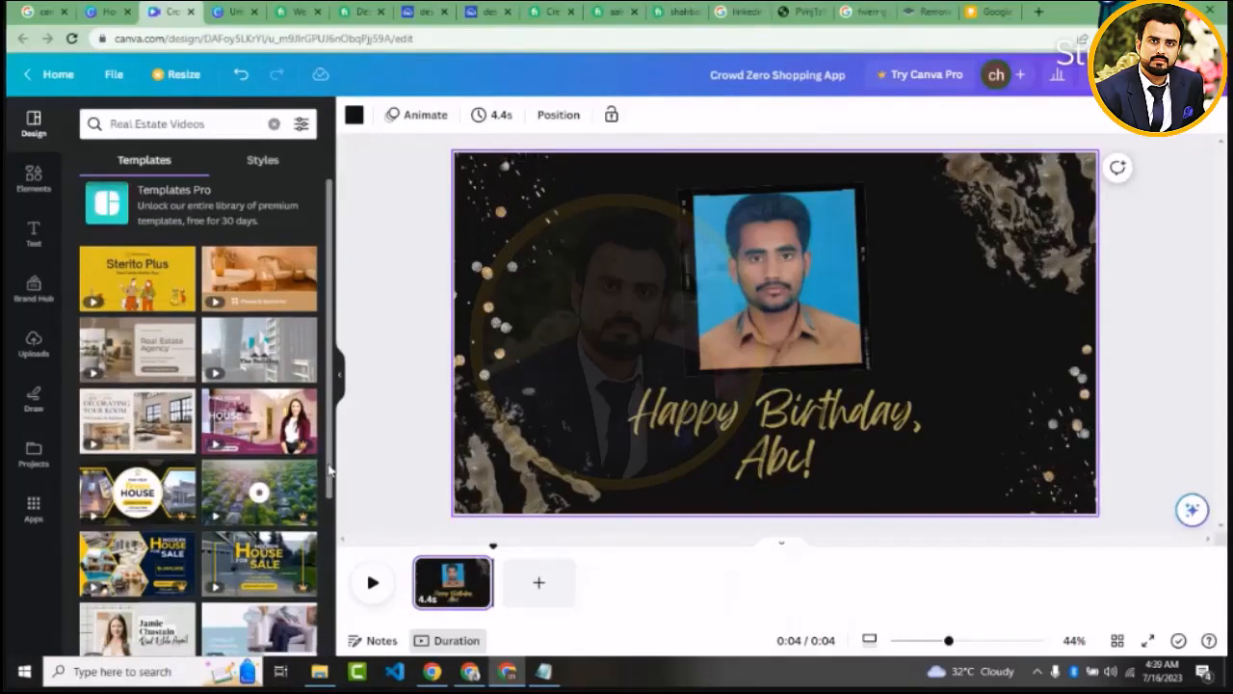
{"action": "left_click_drag", "start_coordinate": [329, 470], "coordinate": [335, 551]}
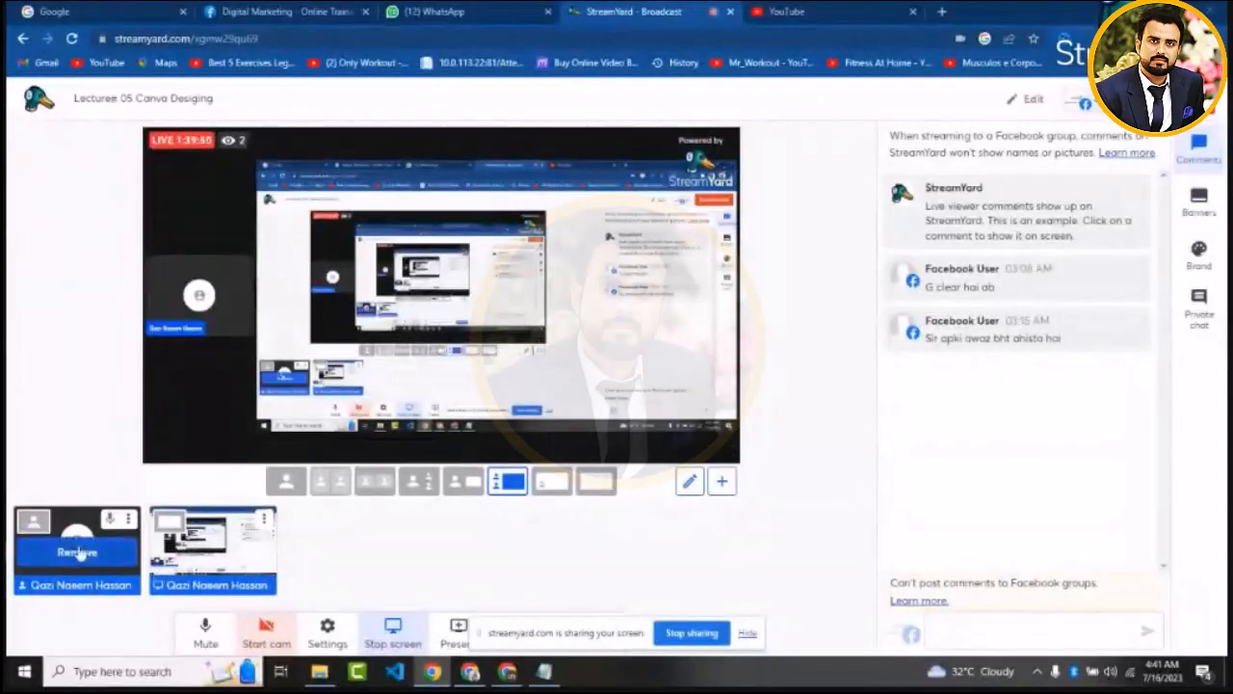
Check the StreamYard broadcast comments and the WhatsApp training group for new messages
{"action": "mouse_move", "coordinate": [217, 561]}
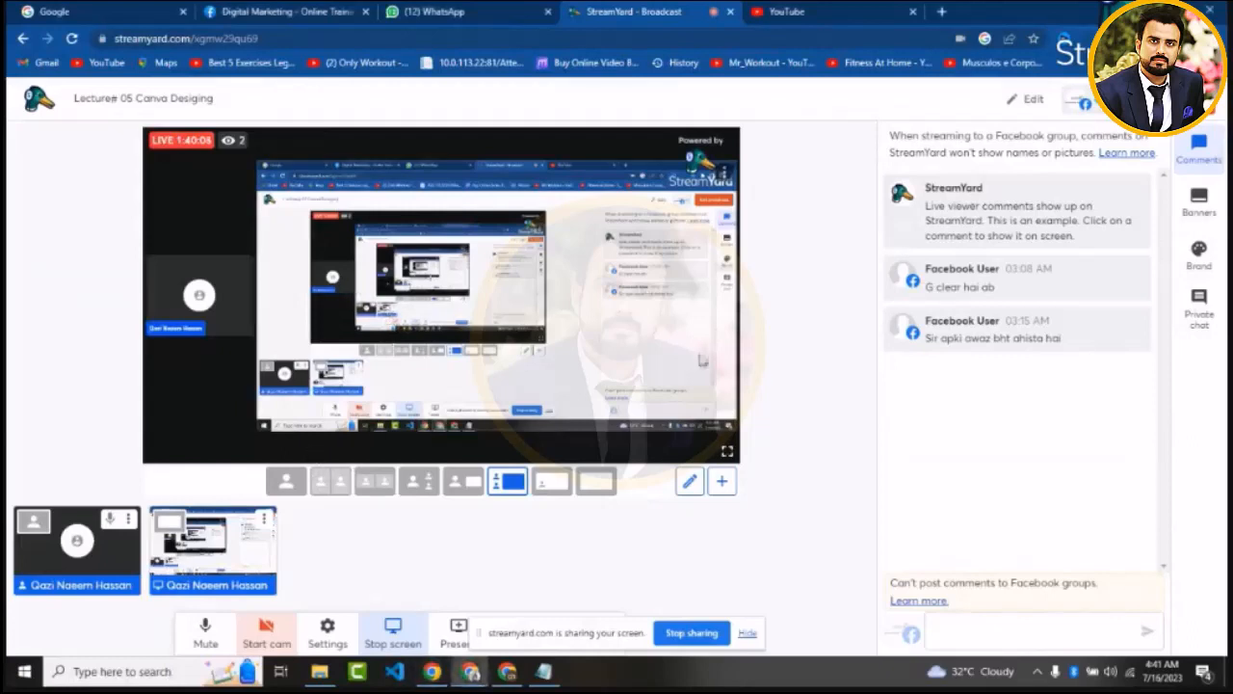
{"action": "mouse_move", "coordinate": [1103, 323]}
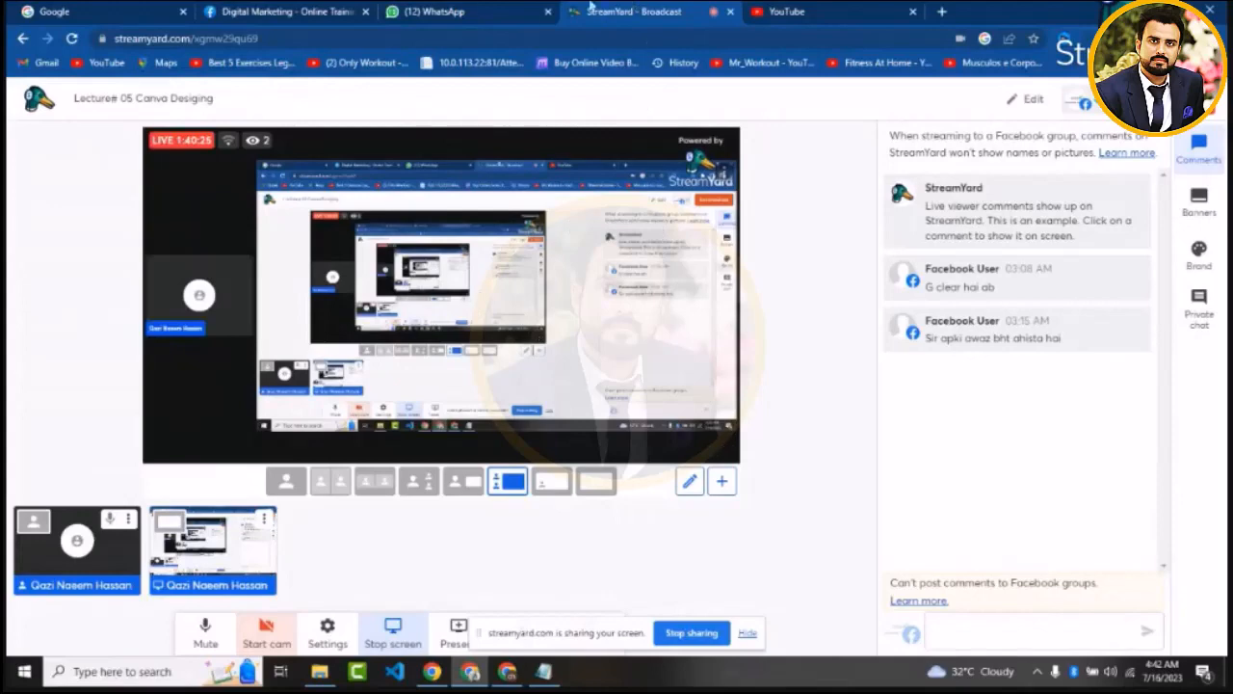
{"action": "left_click", "coordinate": [438, 12]}
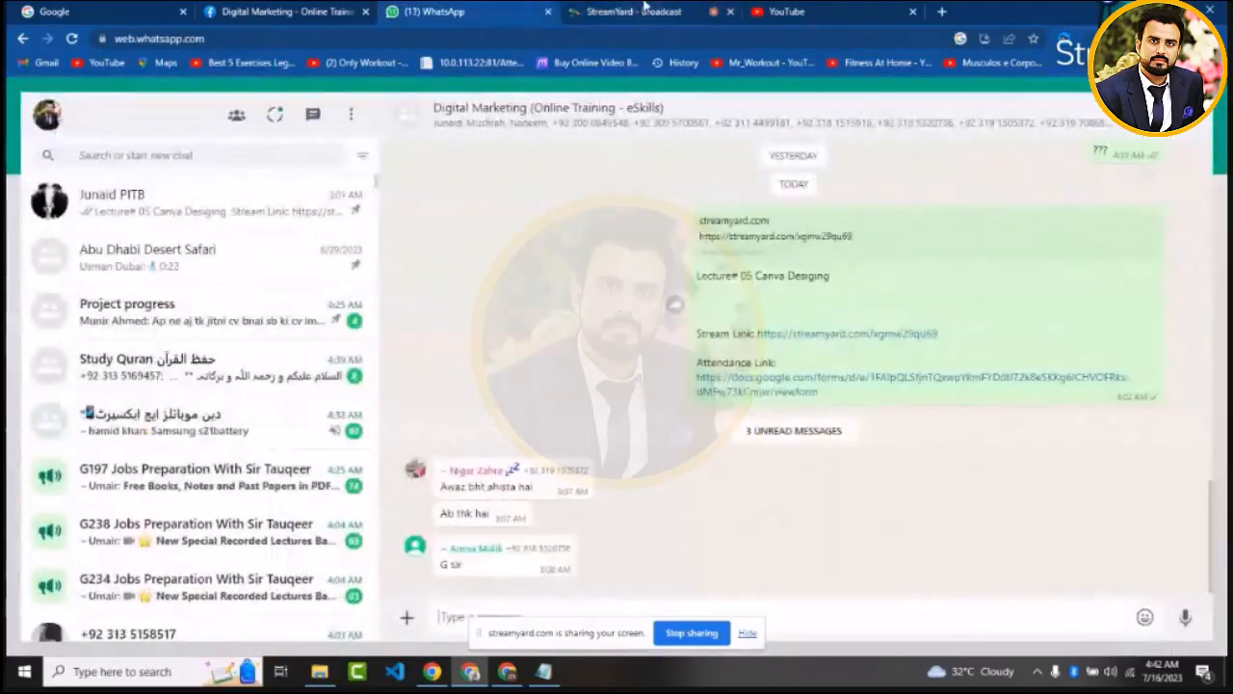
{"action": "left_click", "coordinate": [644, 8]}
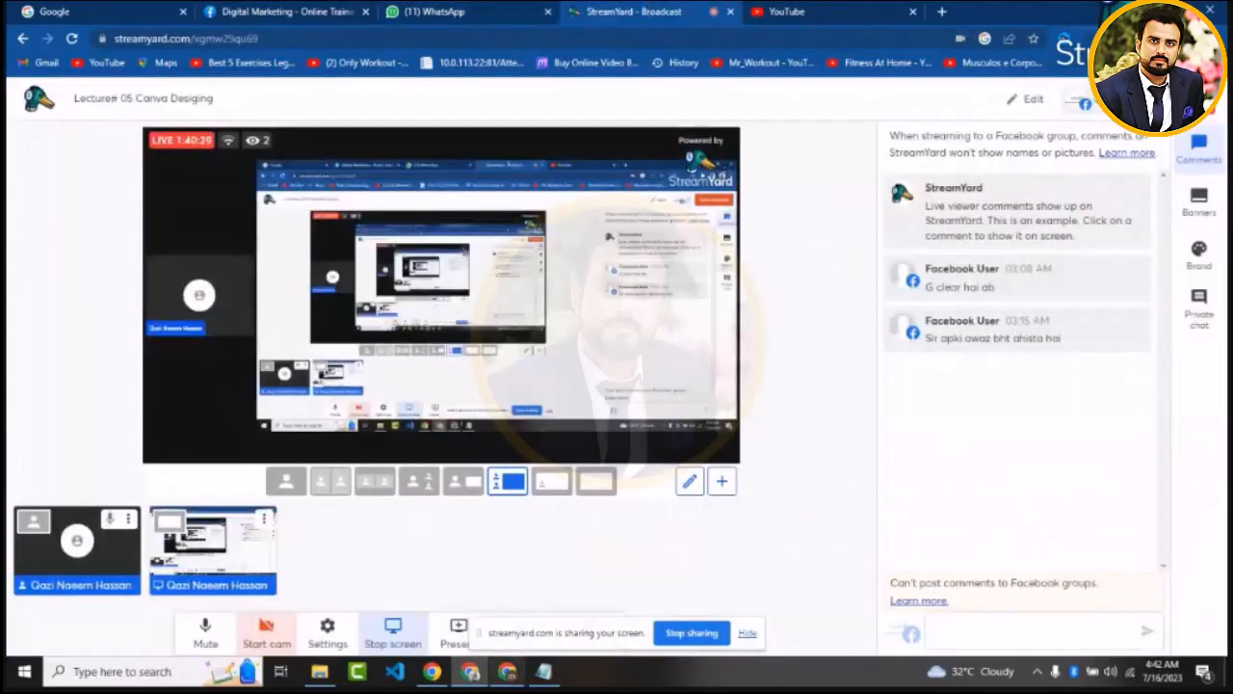
Switch back to Canva, start a new blank video design from its home page and hide the screen-sharing notice
{"action": "left_click", "coordinate": [509, 674]}
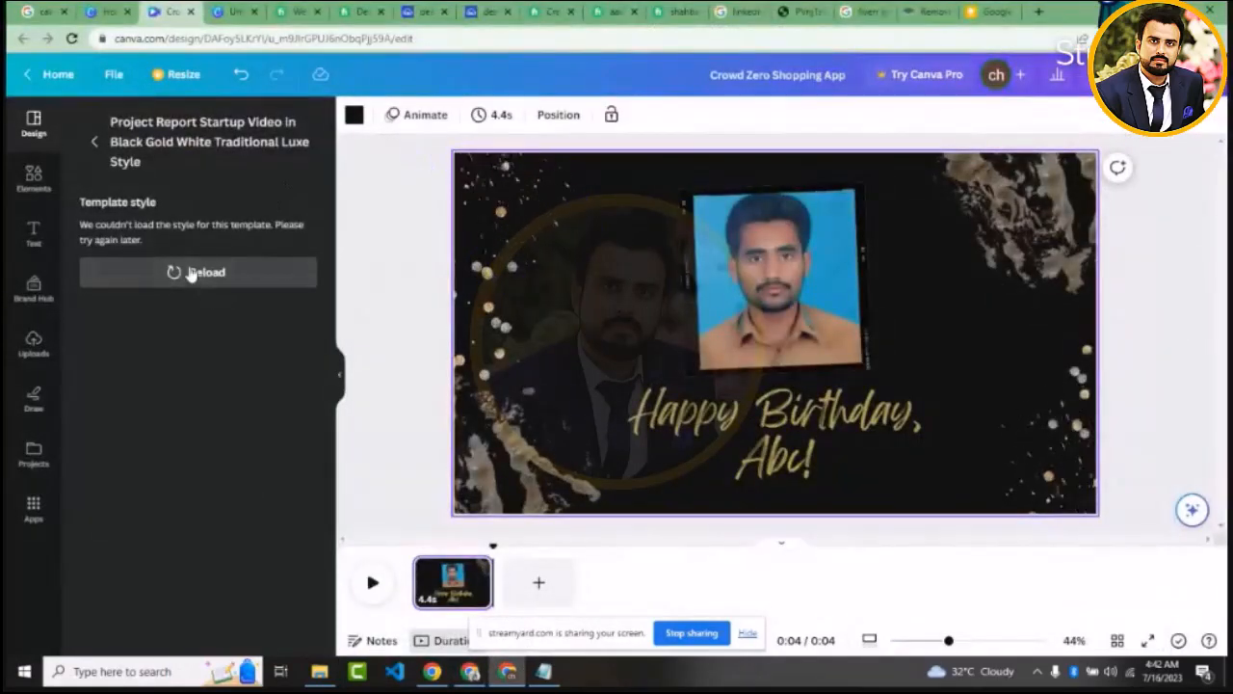
{"action": "left_click", "coordinate": [46, 75]}
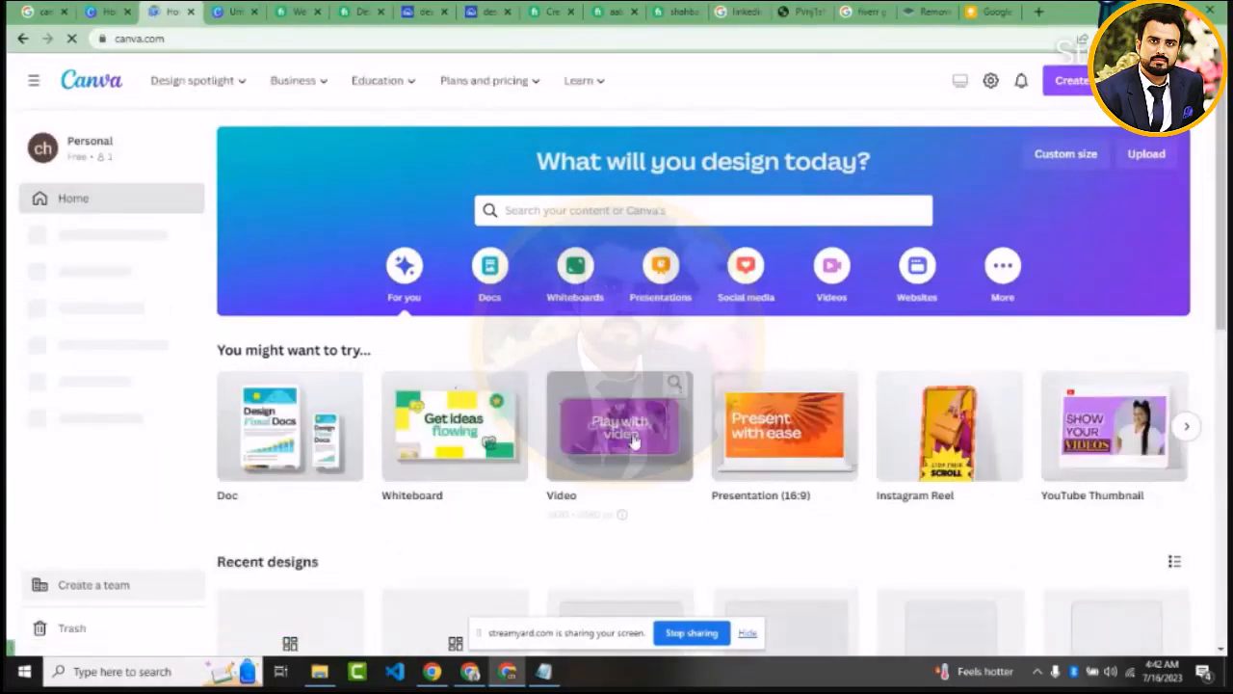
{"action": "left_click", "coordinate": [633, 440]}
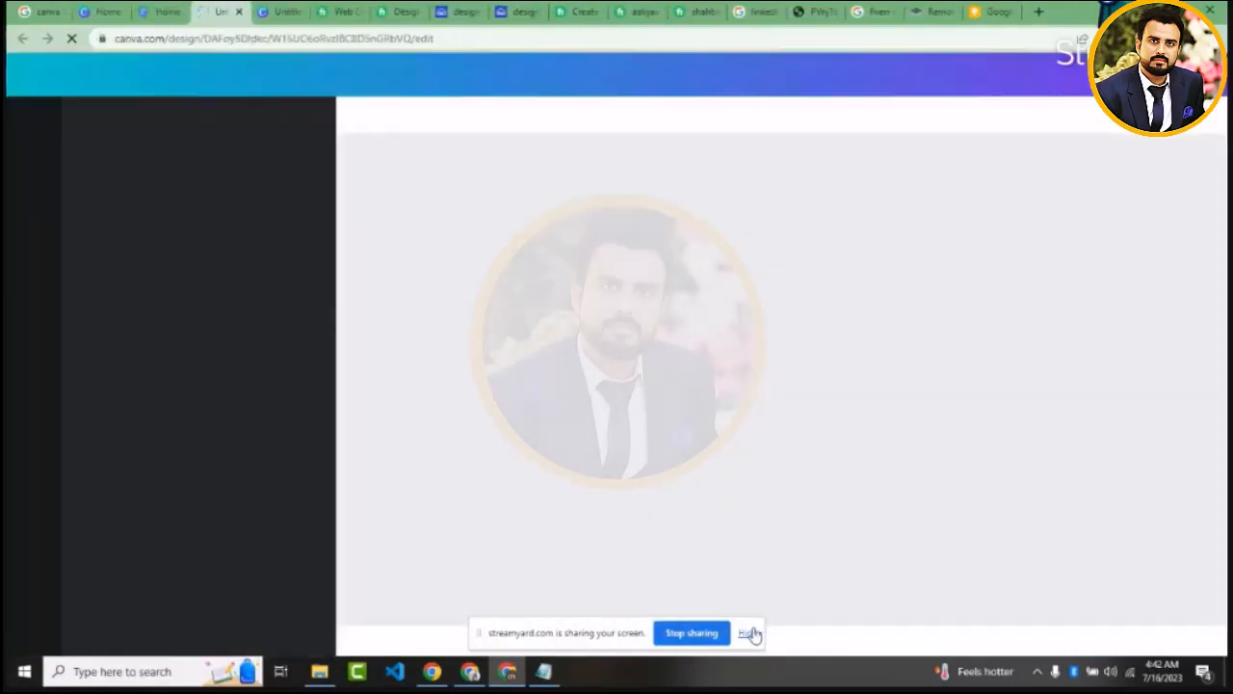
{"action": "left_click", "coordinate": [750, 633]}
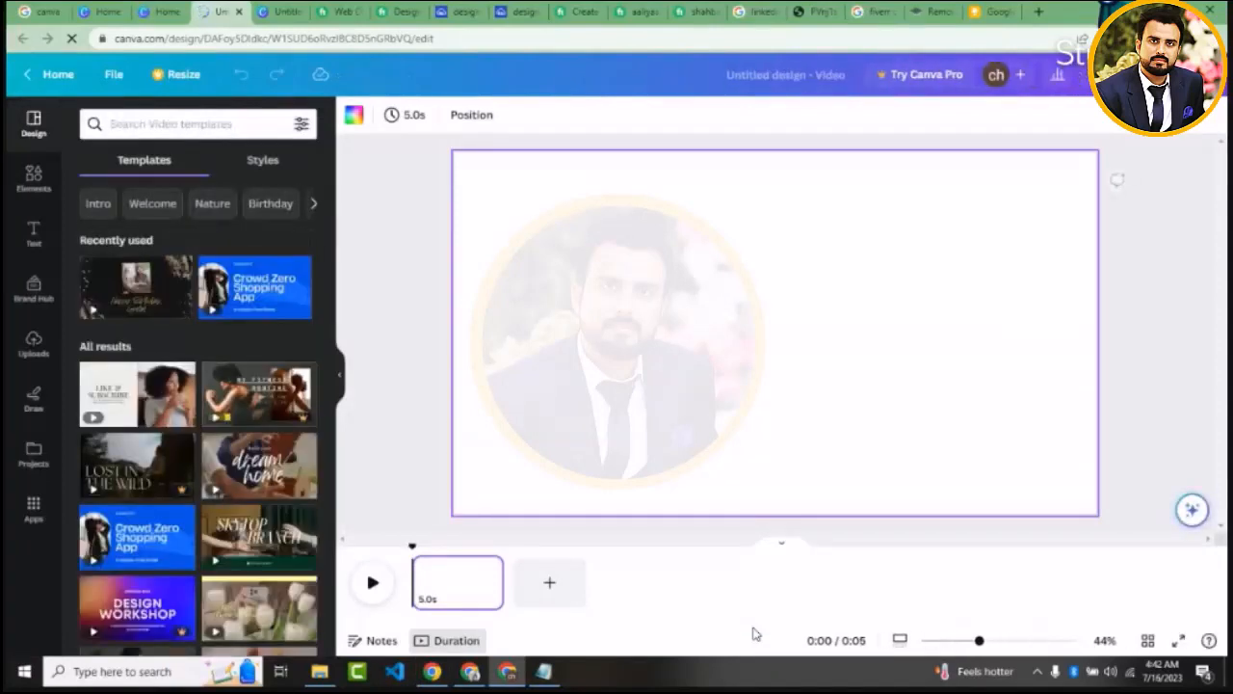
Search the video templates for "Real Estate Videos" and apply the "The Building" construction company logo template
{"action": "mouse_move", "coordinate": [320, 672]}
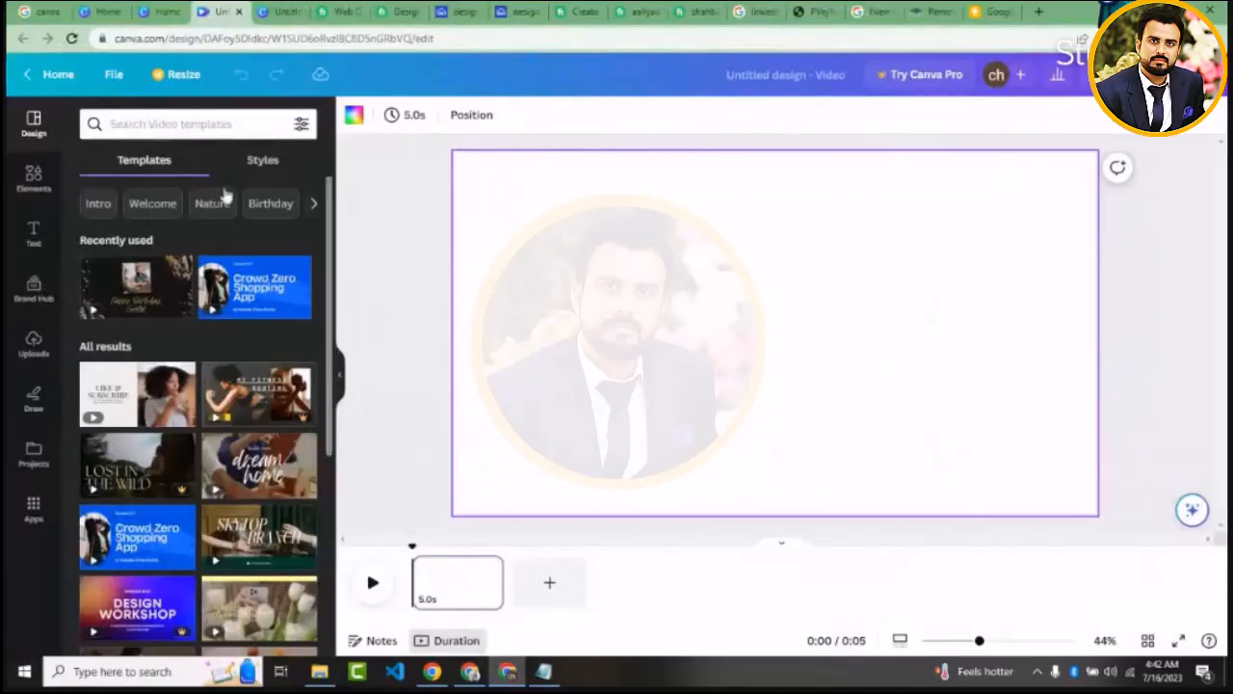
{"action": "left_click", "coordinate": [199, 125]}
{"action": "type", "text": "rea"}
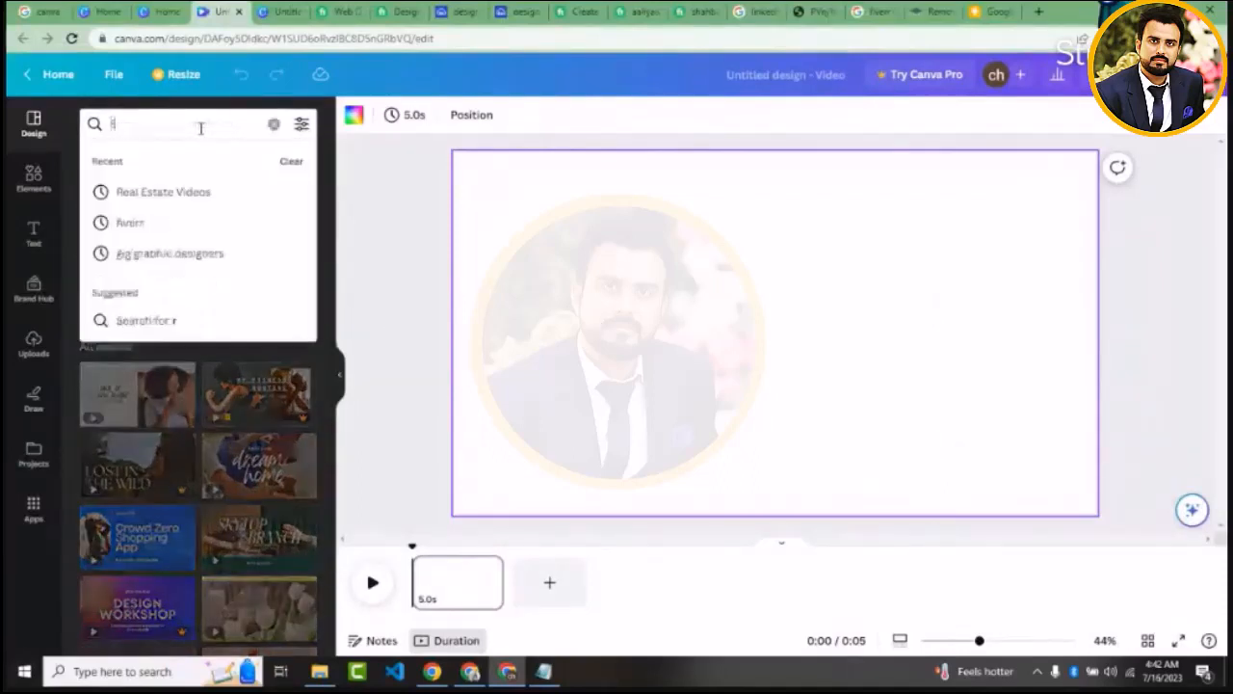
{"action": "left_click", "coordinate": [198, 200]}
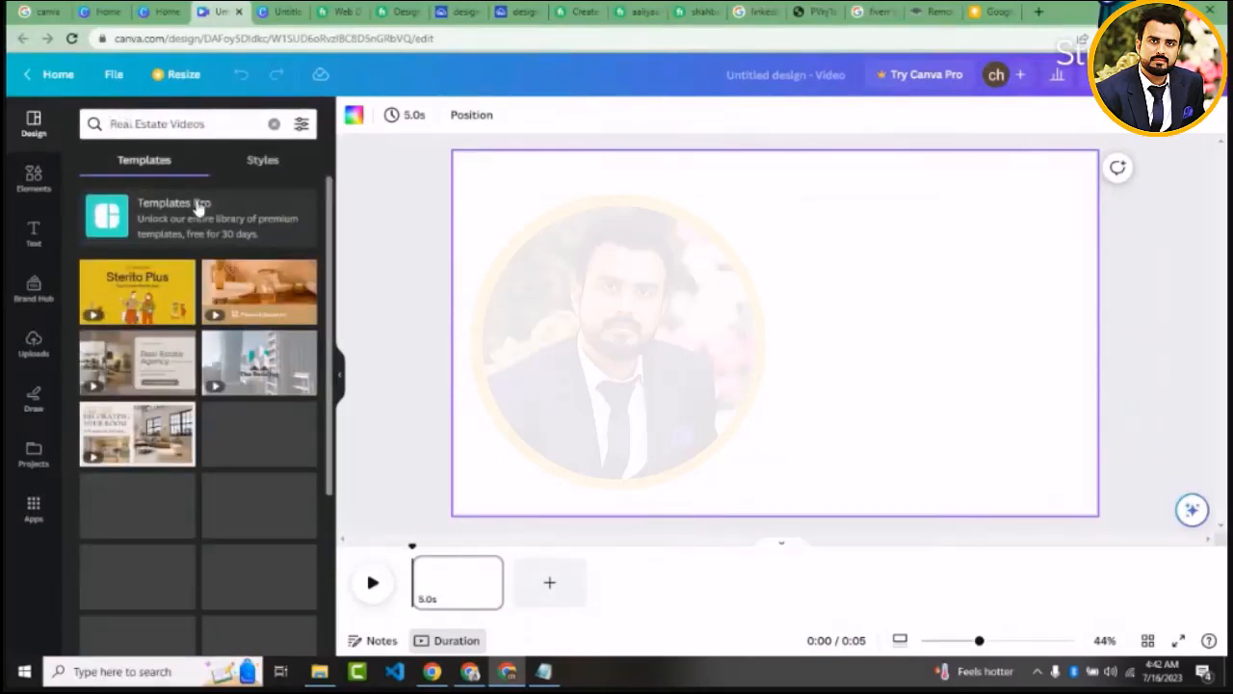
{"action": "left_click", "coordinate": [258, 363]}
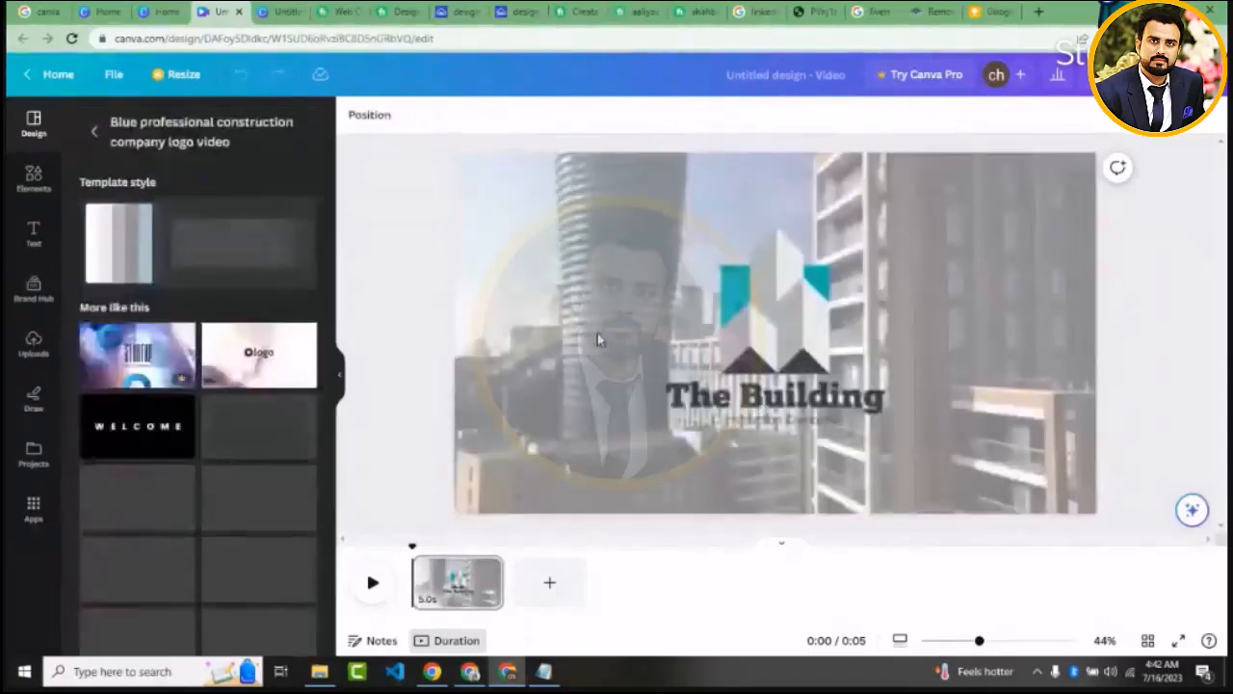
Open the "The Building" heading and the "Construction Company" subtitle in turn to check that their text is editable
{"action": "left_click", "coordinate": [731, 447]}
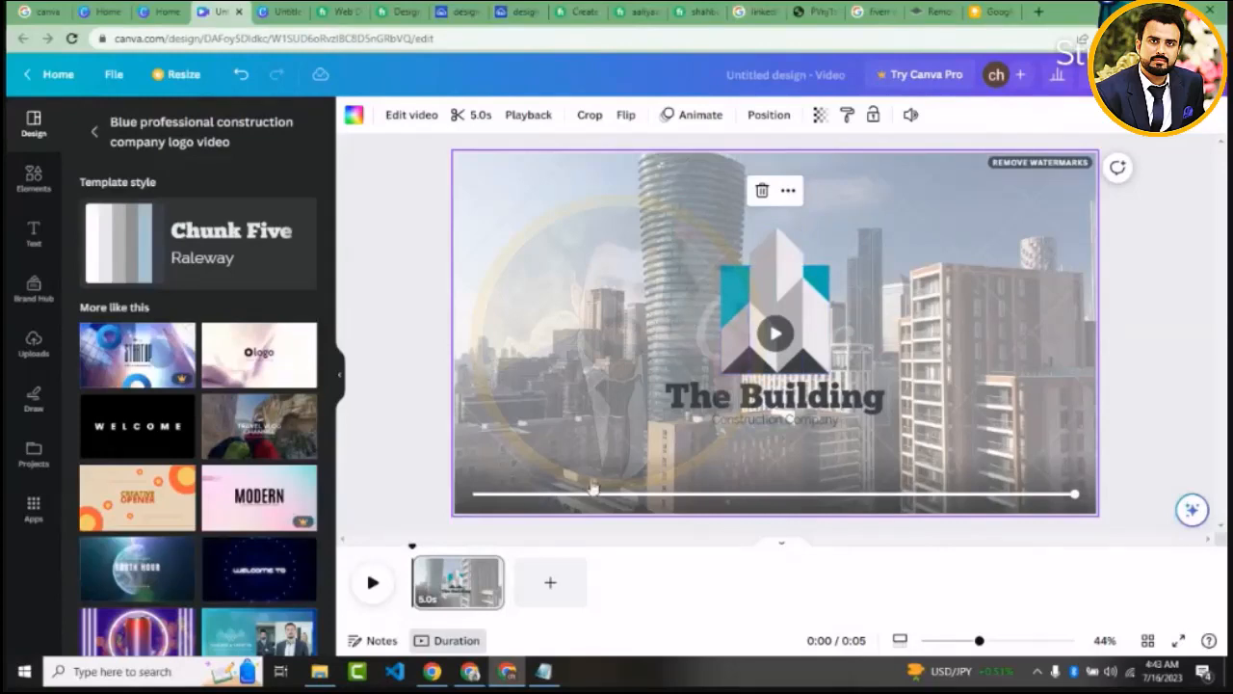
{"action": "left_click", "coordinate": [768, 405]}
{"action": "left_click", "coordinate": [769, 400]}
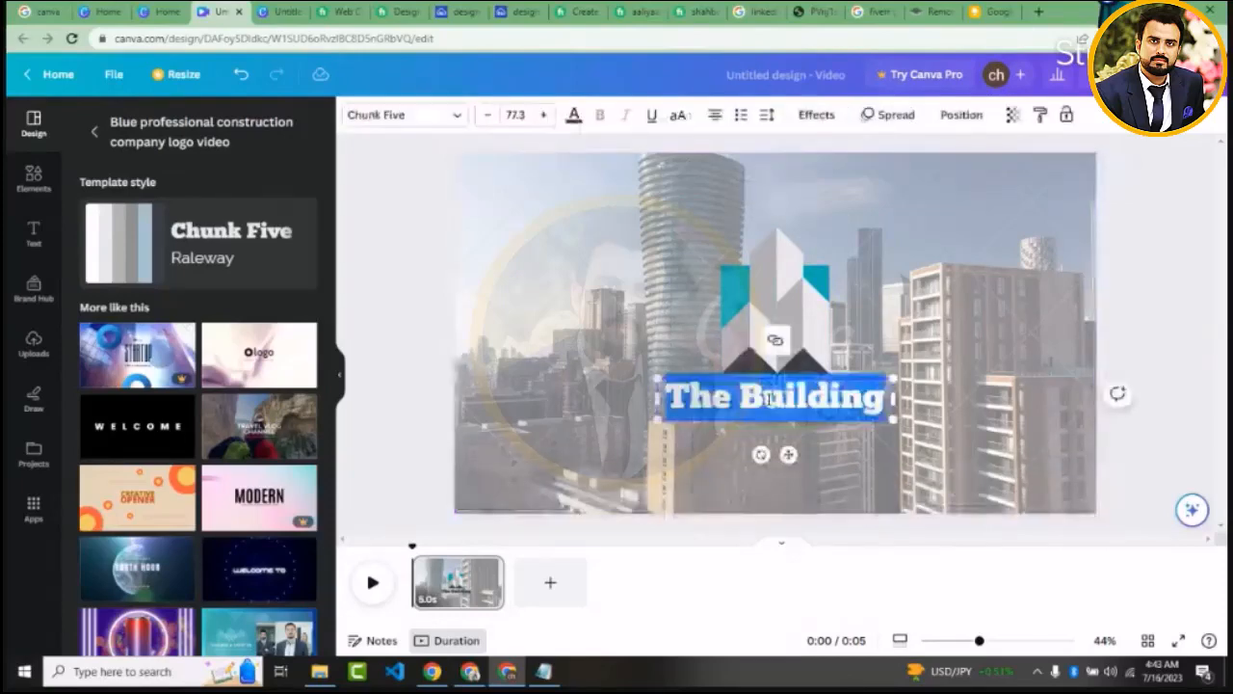
{"action": "double_click", "coordinate": [705, 401]}
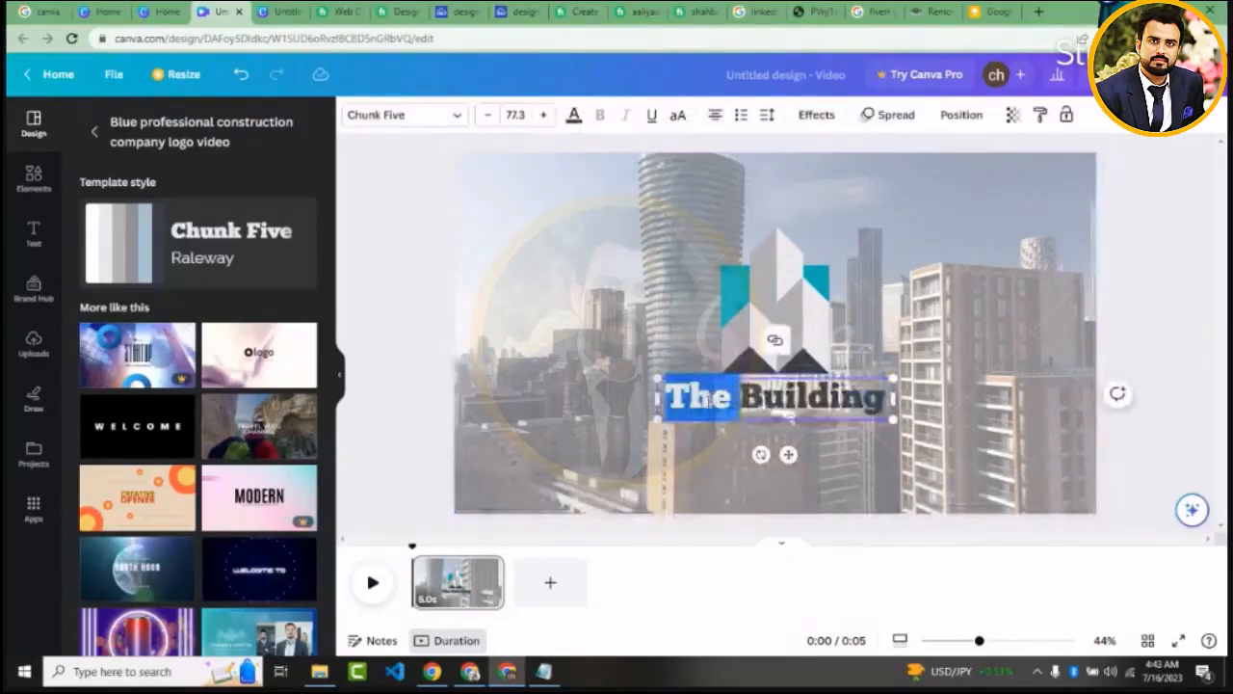
{"action": "triple_click", "coordinate": [707, 401]}
{"action": "left_click", "coordinate": [676, 479]}
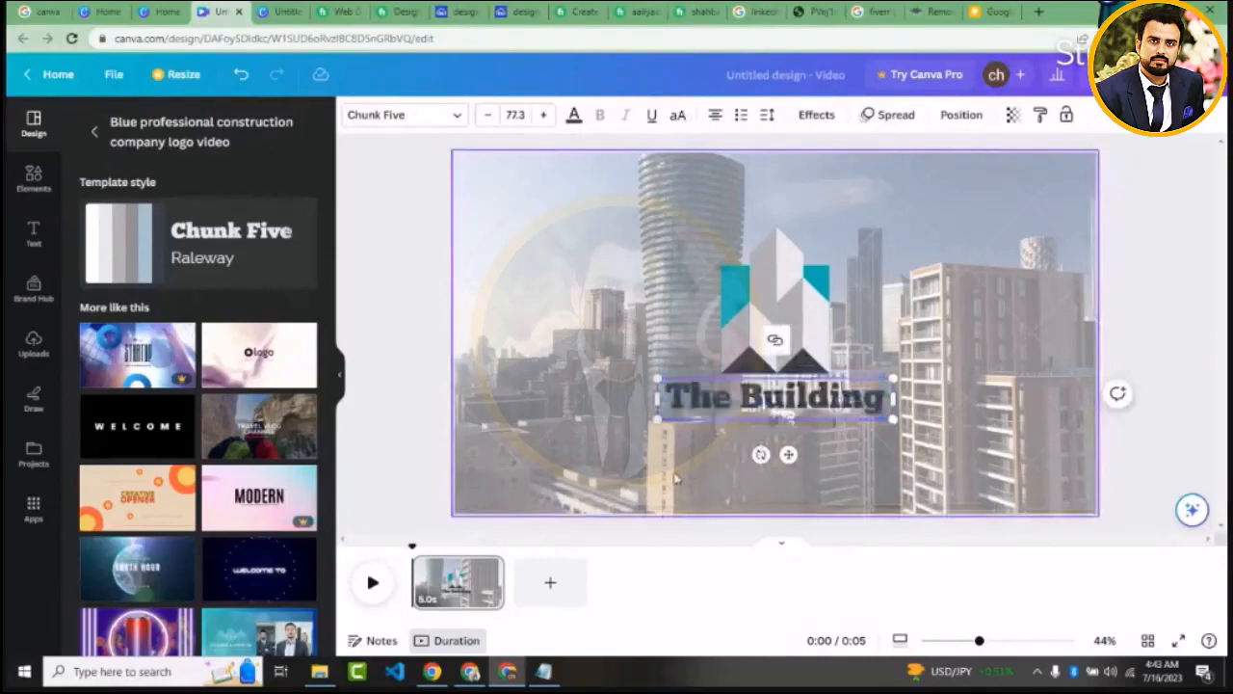
{"action": "left_click", "coordinate": [753, 422]}
{"action": "left_click", "coordinate": [753, 421]}
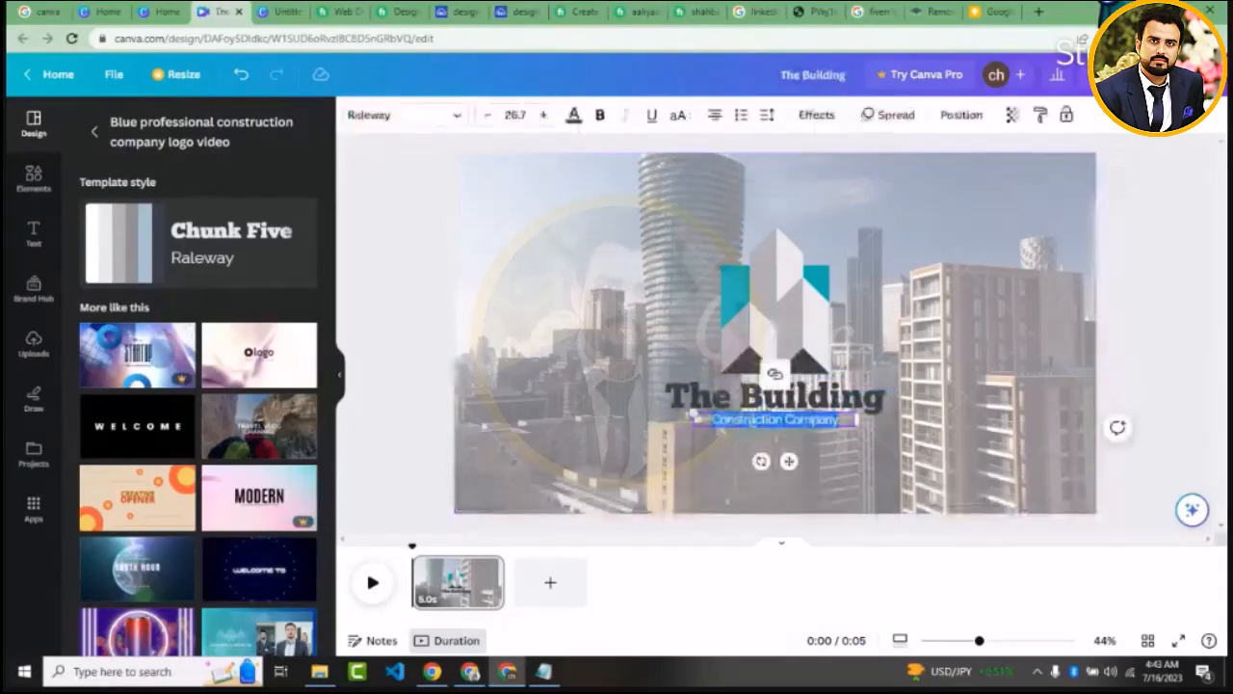
Delete all the shapes of the building logo above the "The Building" heading
{"action": "left_click", "coordinate": [781, 323]}
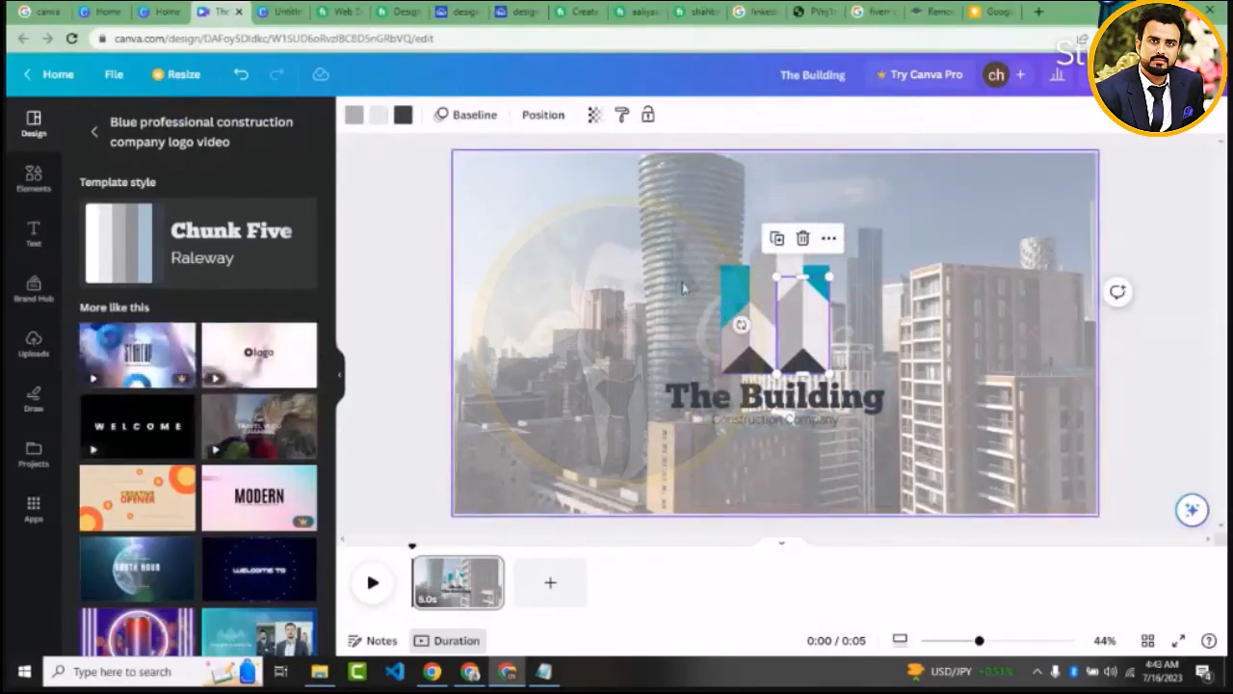
{"action": "left_click_drag", "start_coordinate": [682, 286], "coordinate": [836, 344]}
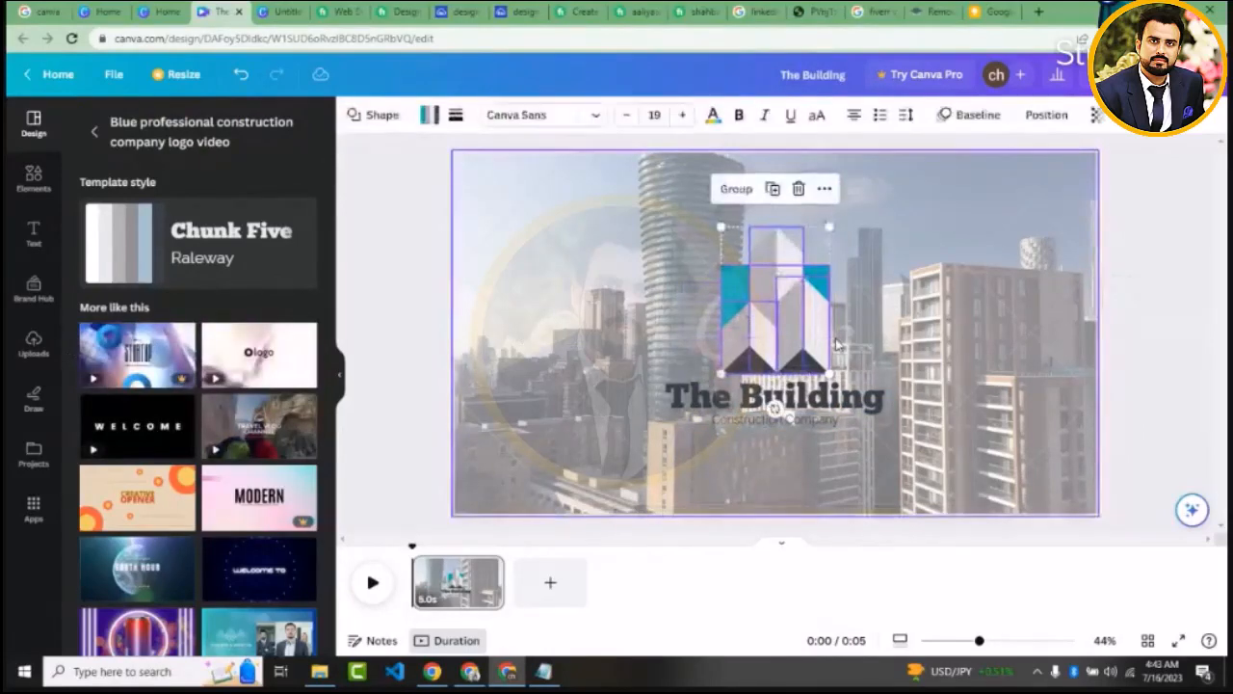
{"action": "key", "text": "Delete"}
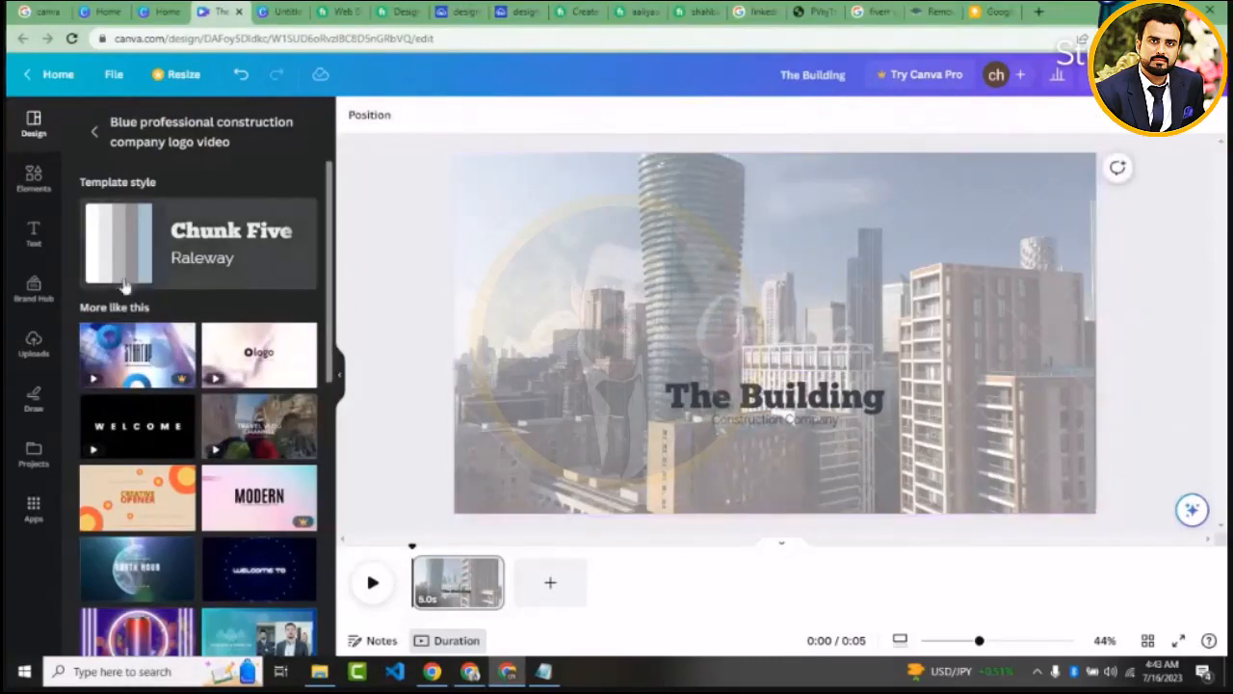
Place the uploaded LinkedIn logo on the video, shrink it and centre it above the "The Building" heading
{"action": "left_click", "coordinate": [34, 342]}
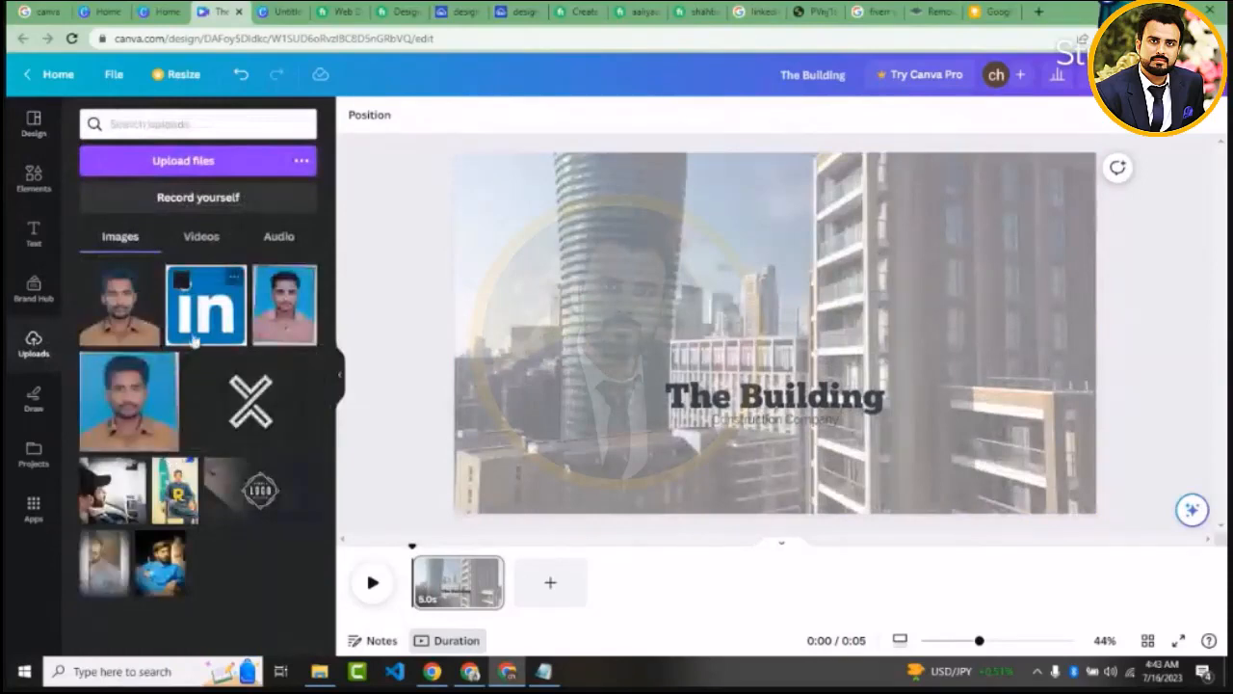
{"action": "left_click_drag", "start_coordinate": [198, 330], "coordinate": [718, 253]}
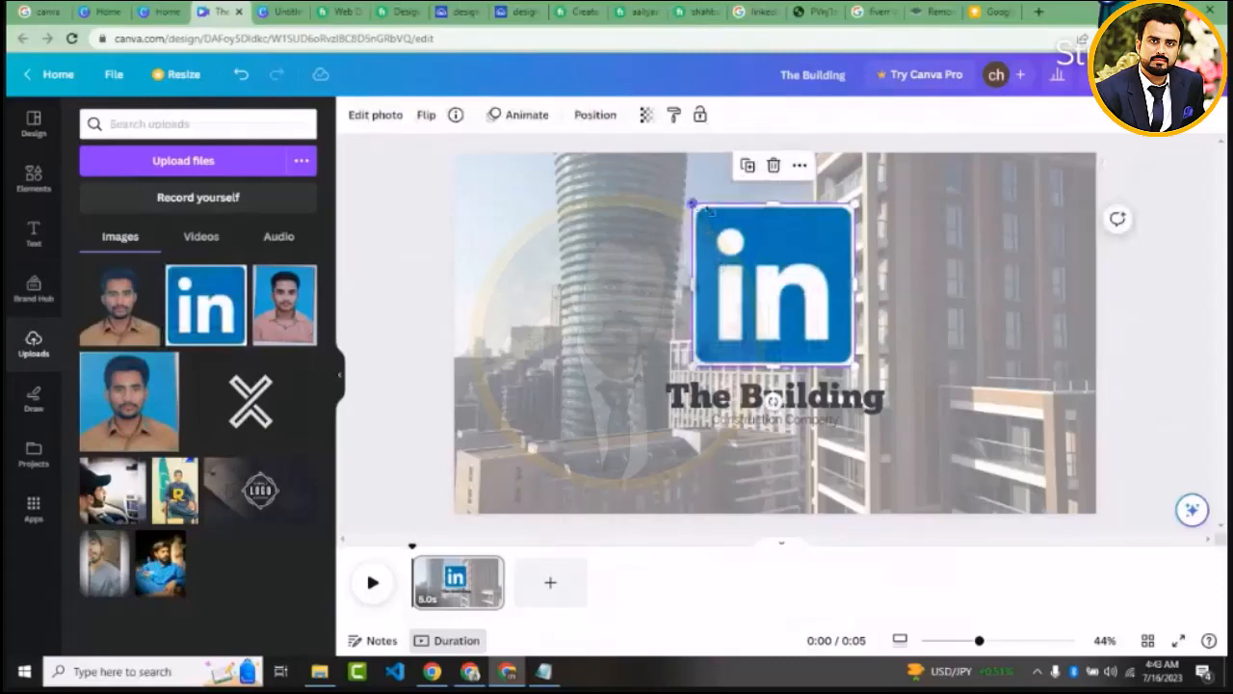
{"action": "left_click_drag", "start_coordinate": [691, 204], "coordinate": [742, 257]}
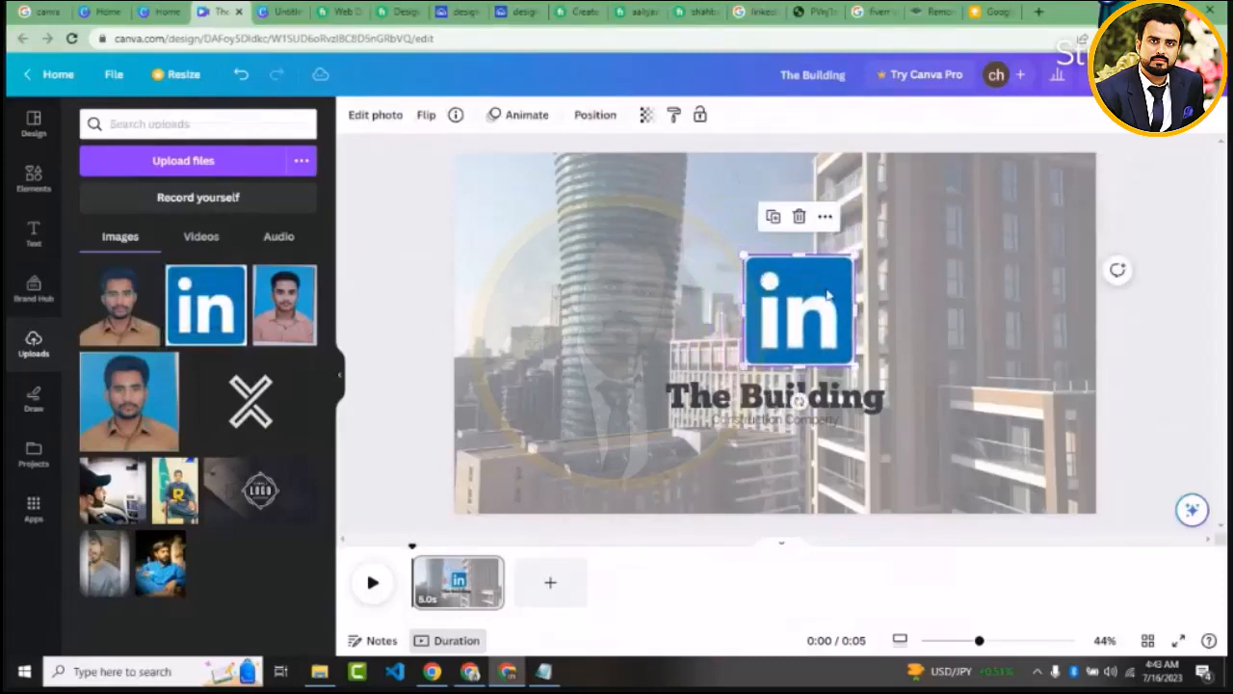
{"action": "left_click_drag", "start_coordinate": [827, 296], "coordinate": [804, 286]}
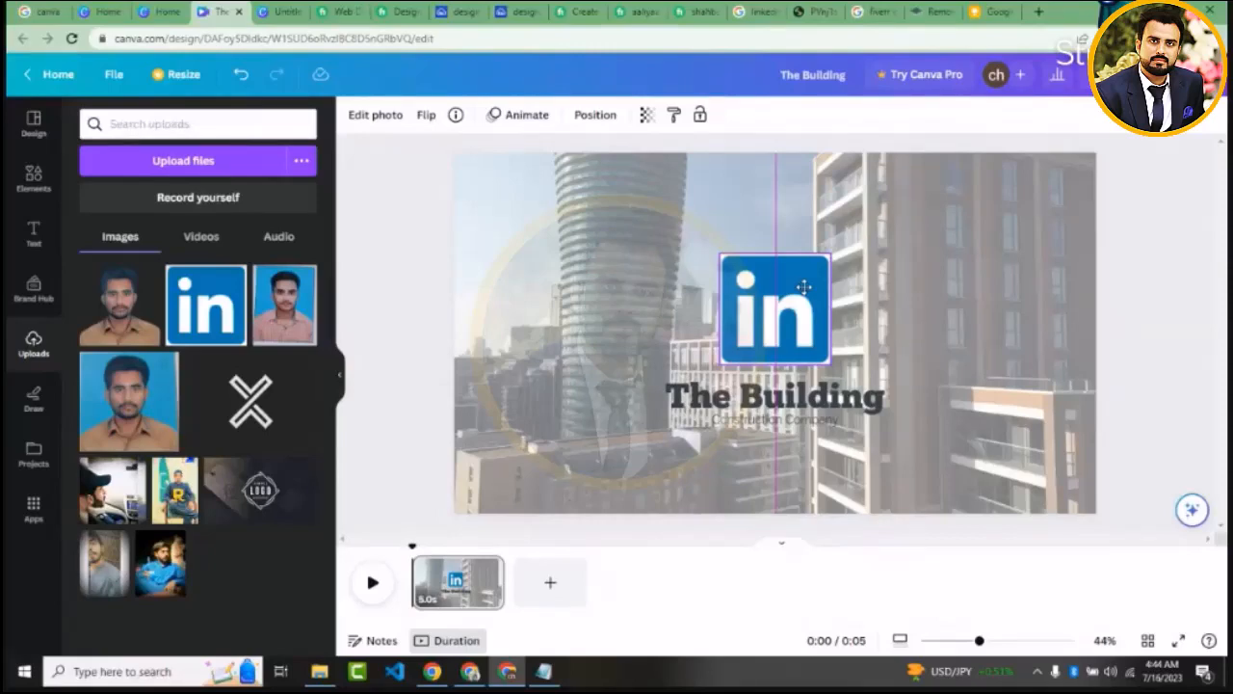
{"action": "left_click_drag", "start_coordinate": [804, 286], "coordinate": [805, 294]}
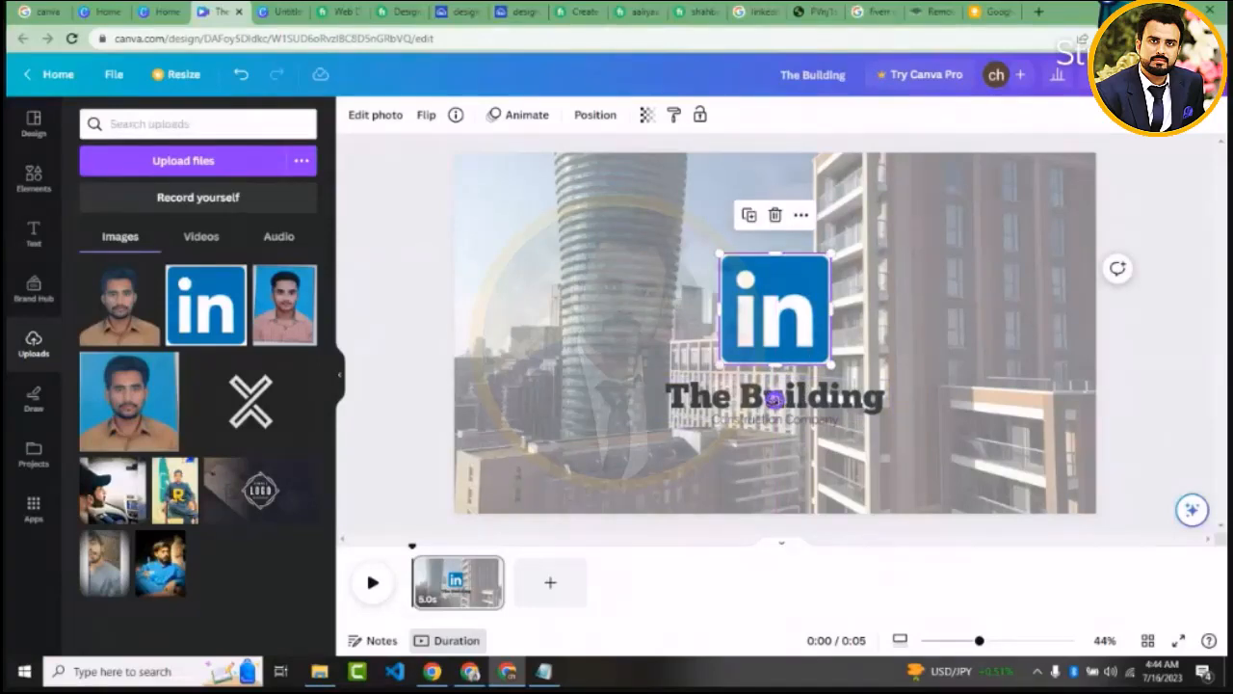
{"action": "mouse_move", "coordinate": [774, 397]}
{"action": "left_mouse_down"}
{"action": "mouse_move", "coordinate": [753, 414]}
{"action": "mouse_move", "coordinate": [774, 404]}
{"action": "left_mouse_up"}
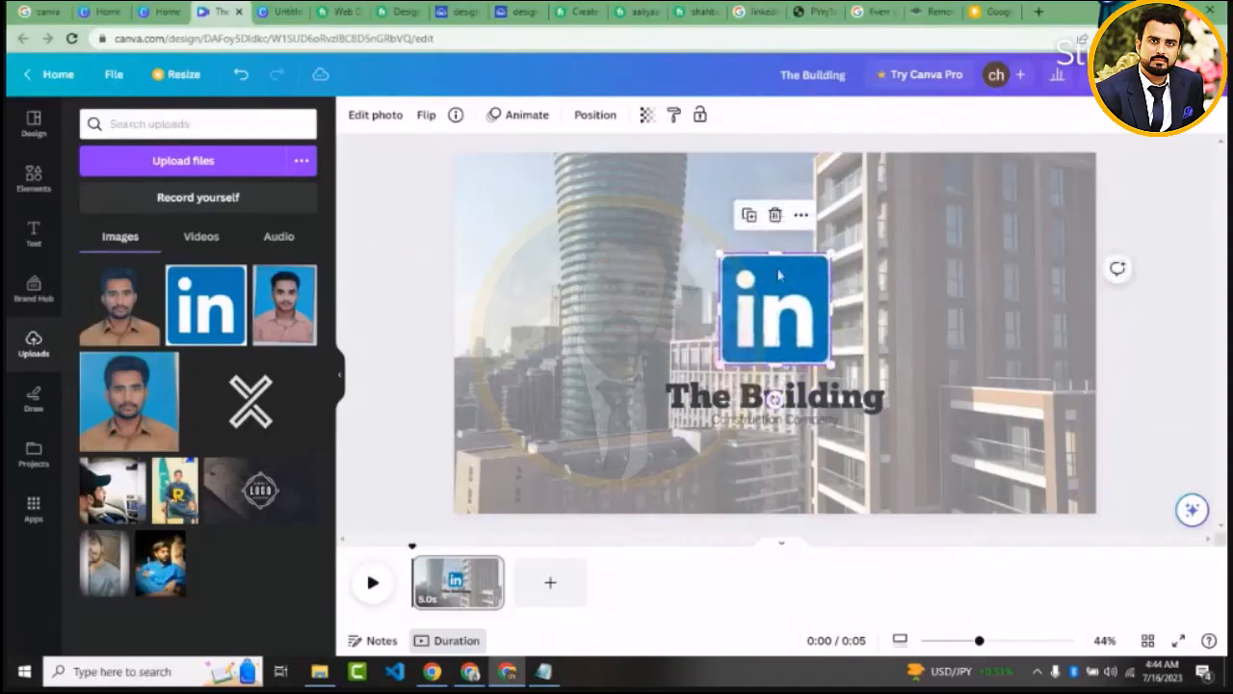
Duplicate the LinkedIn logo, move the copy to the video's upper-left corner and shrink it to about half size
{"action": "left_click", "coordinate": [749, 216]}
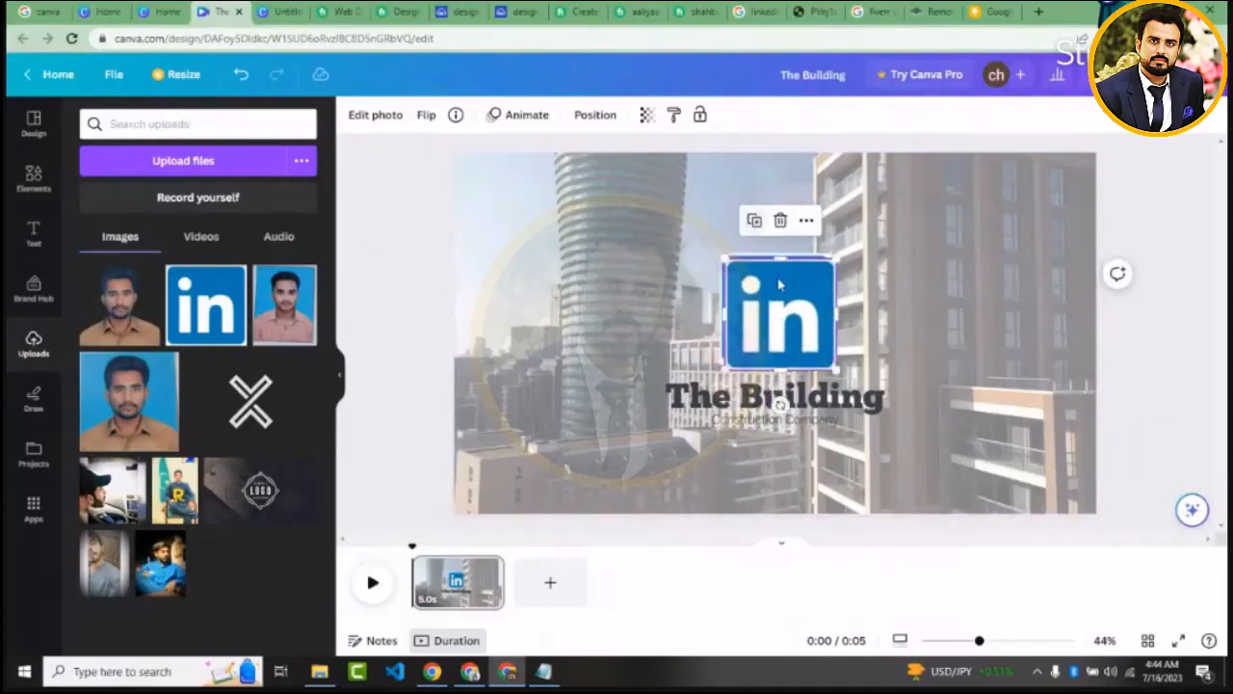
{"action": "left_click_drag", "start_coordinate": [761, 289], "coordinate": [520, 190]}
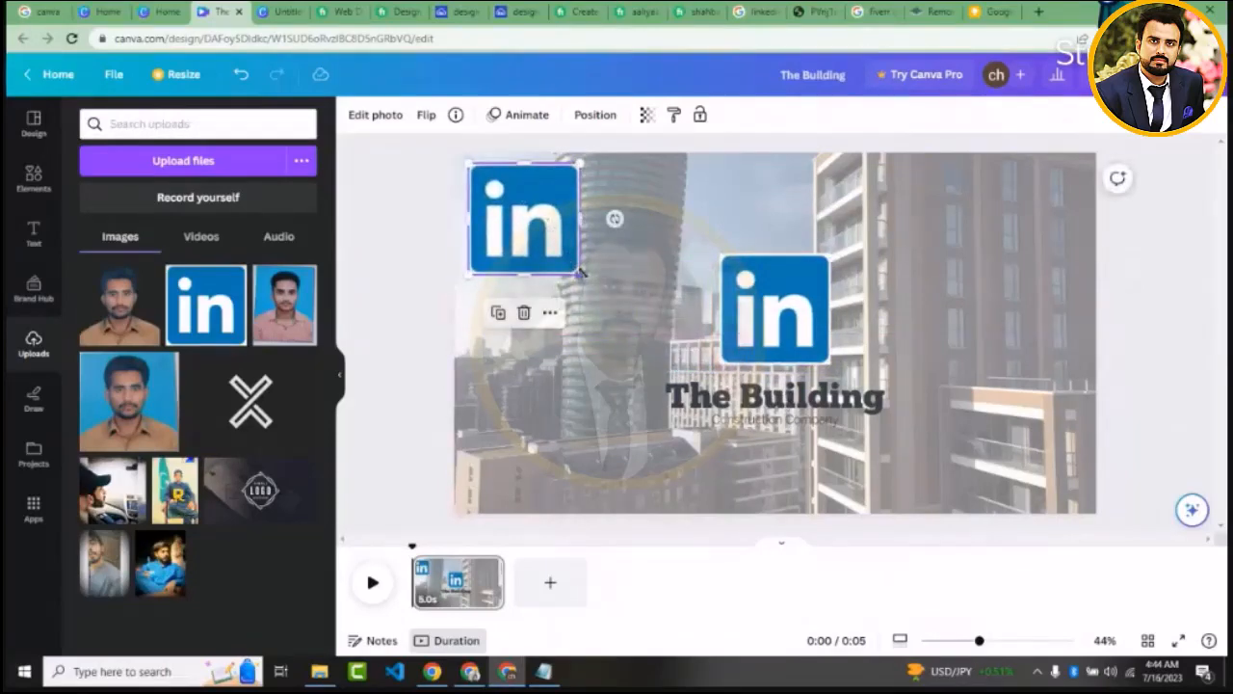
{"action": "left_click_drag", "start_coordinate": [578, 274], "coordinate": [522, 215]}
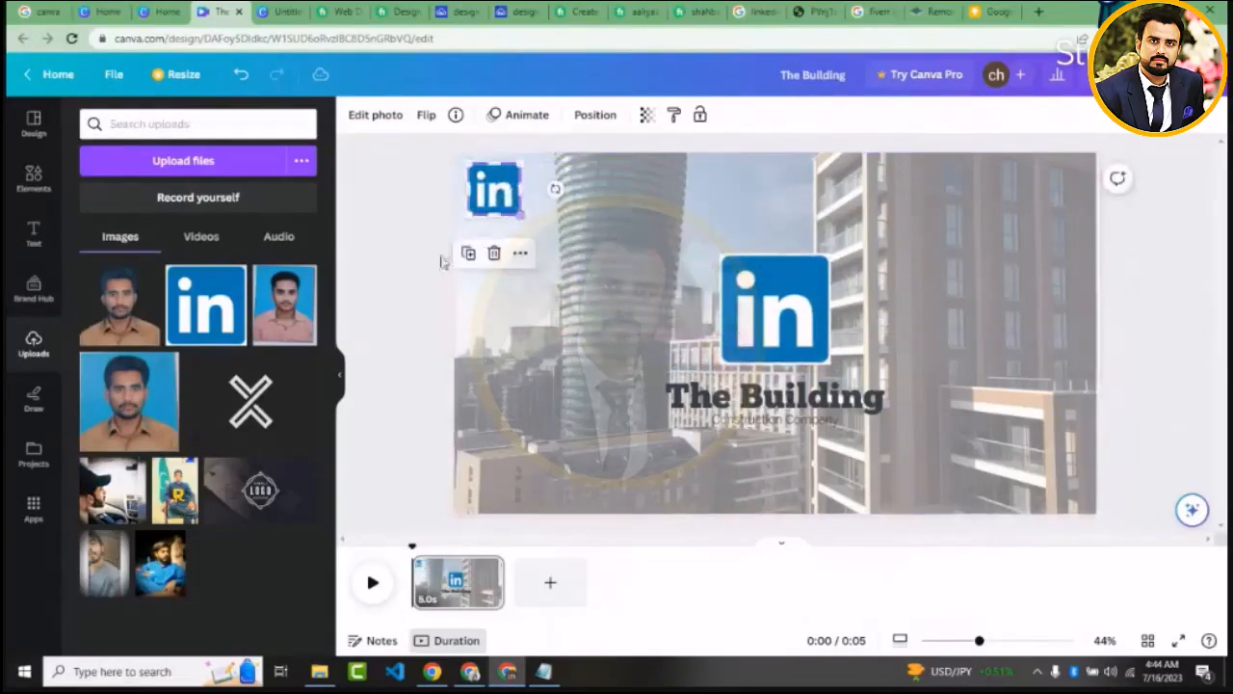
{"action": "left_click", "coordinate": [384, 274]}
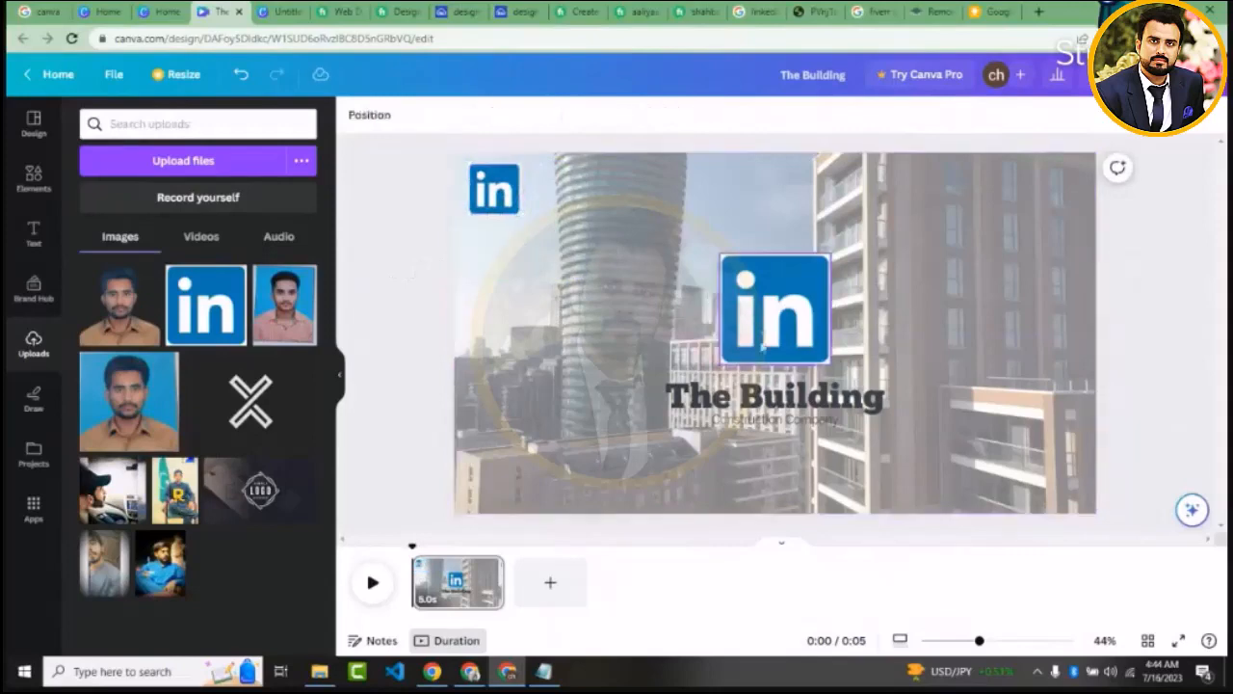
Select the "The Building" heading text, view the design's sharing and download options, and close them
{"action": "double_click", "coordinate": [760, 397]}
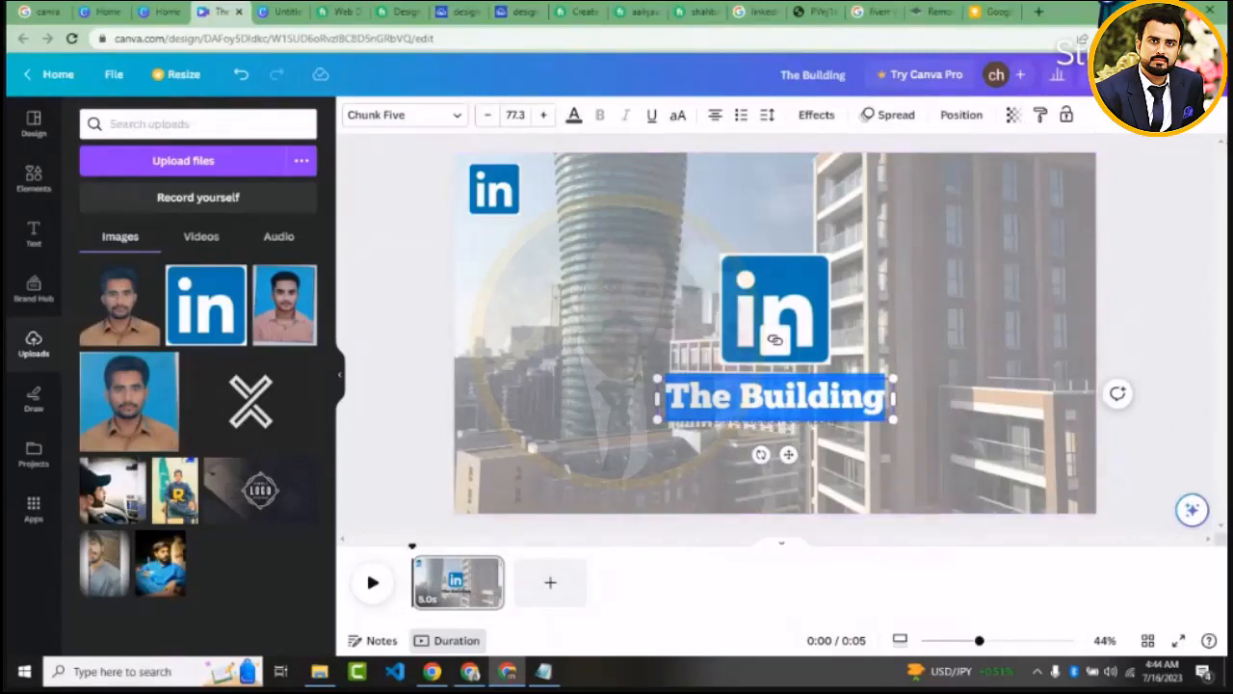
{"action": "left_click", "coordinate": [1178, 75]}
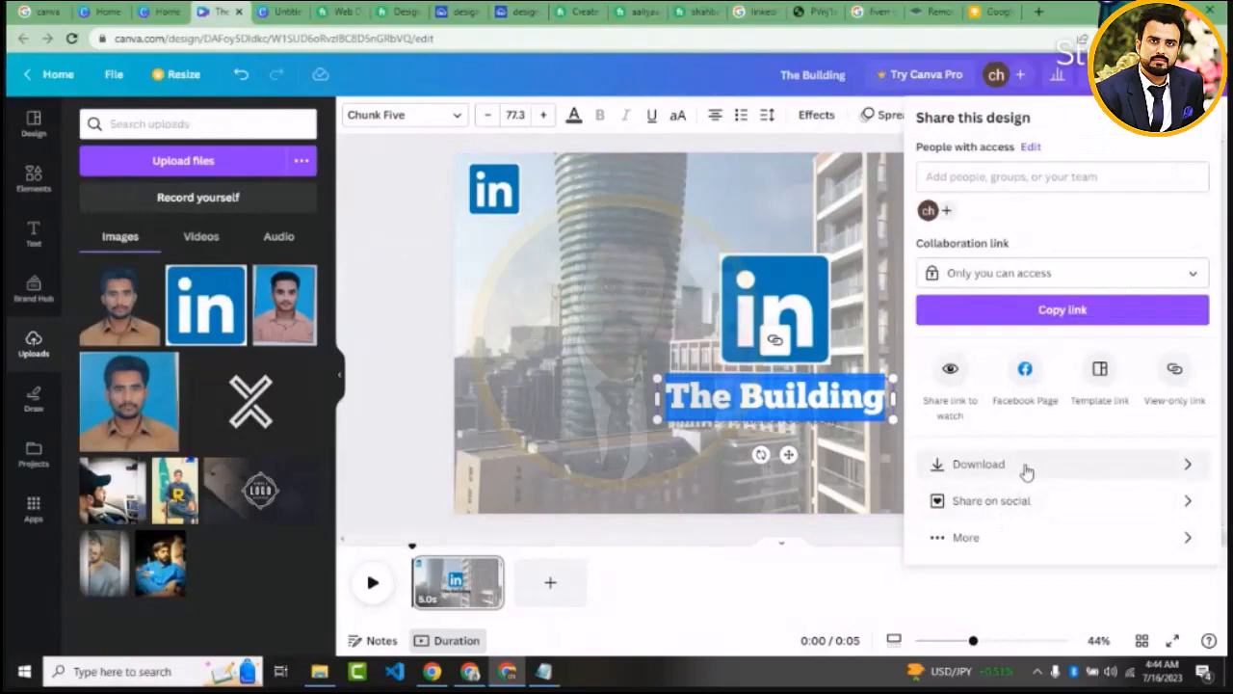
{"action": "left_click", "coordinate": [513, 340]}
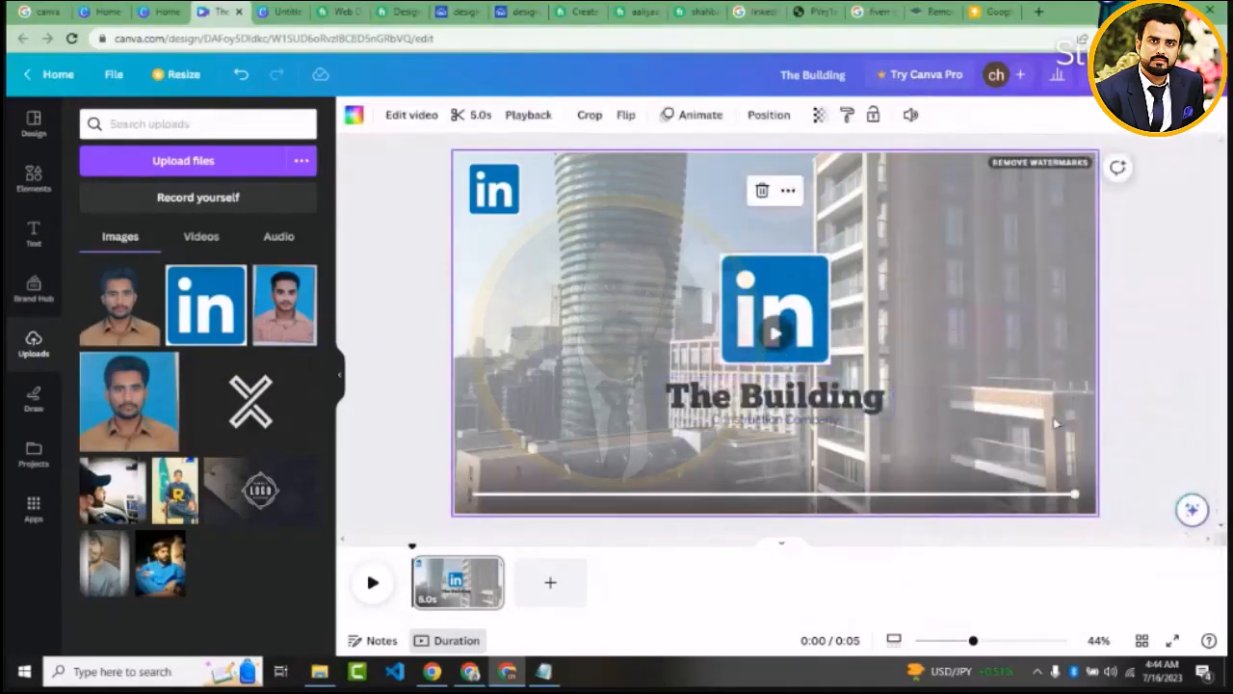
Extend the trim of the background building video to 10.1 seconds
{"action": "left_click", "coordinate": [782, 343]}
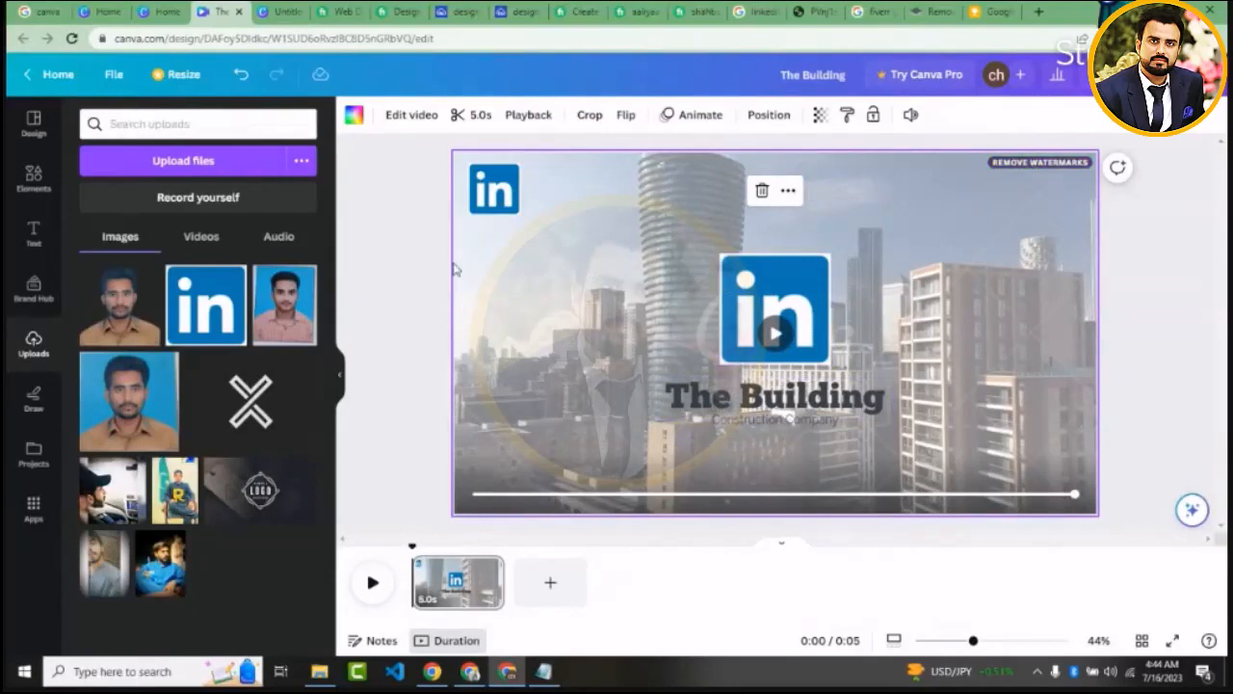
{"action": "left_click", "coordinate": [467, 115]}
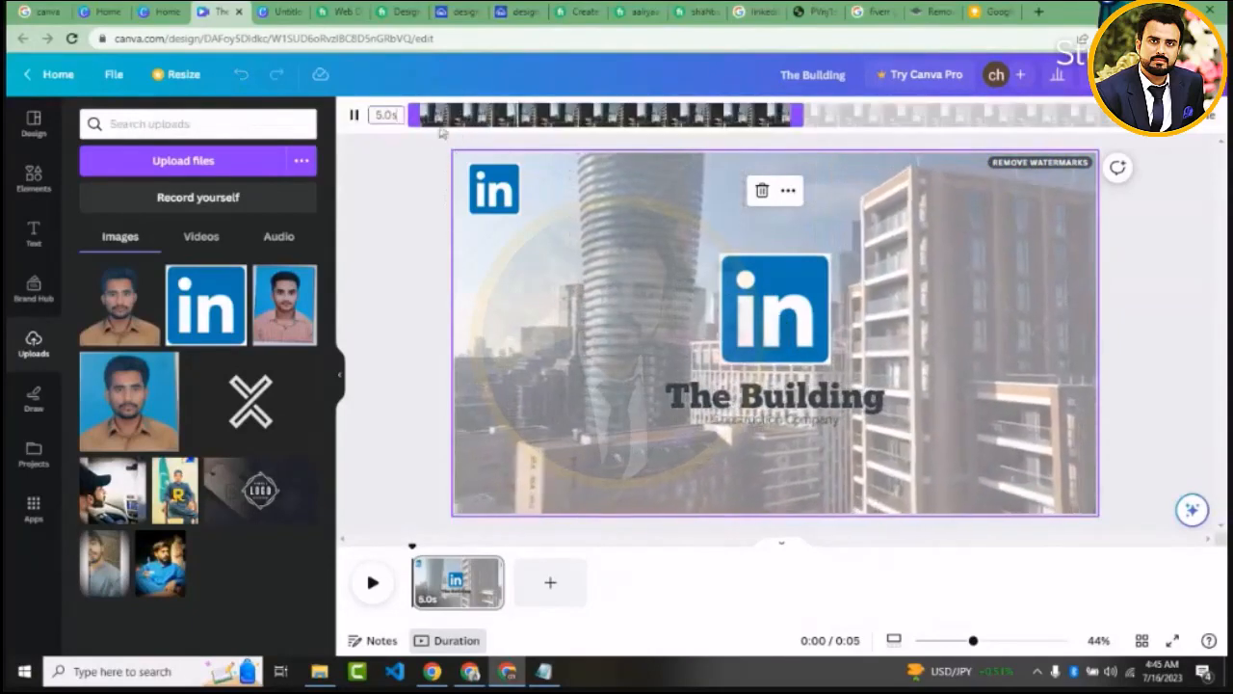
{"action": "mouse_move", "coordinate": [412, 113]}
{"action": "left_mouse_down"}
{"action": "mouse_move", "coordinate": [675, 113]}
{"action": "mouse_move", "coordinate": [412, 113]}
{"action": "left_mouse_up"}
{"action": "key", "text": "space"}
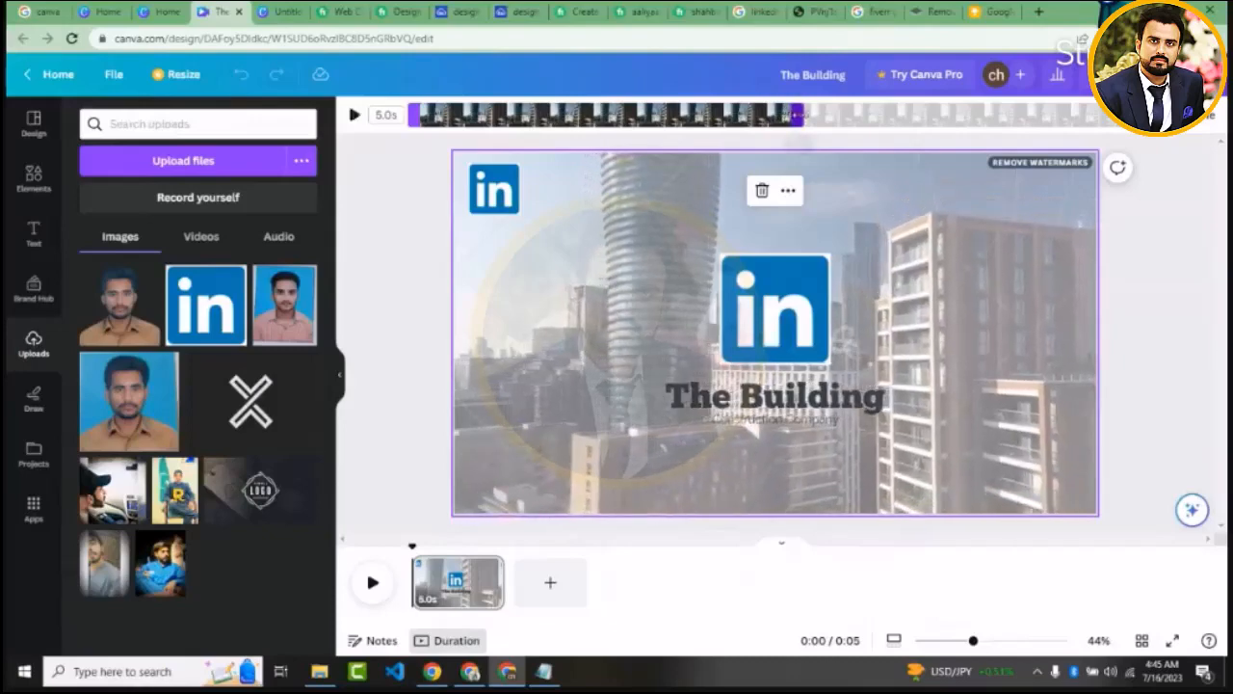
{"action": "left_click_drag", "start_coordinate": [800, 113], "coordinate": [1092, 117]}
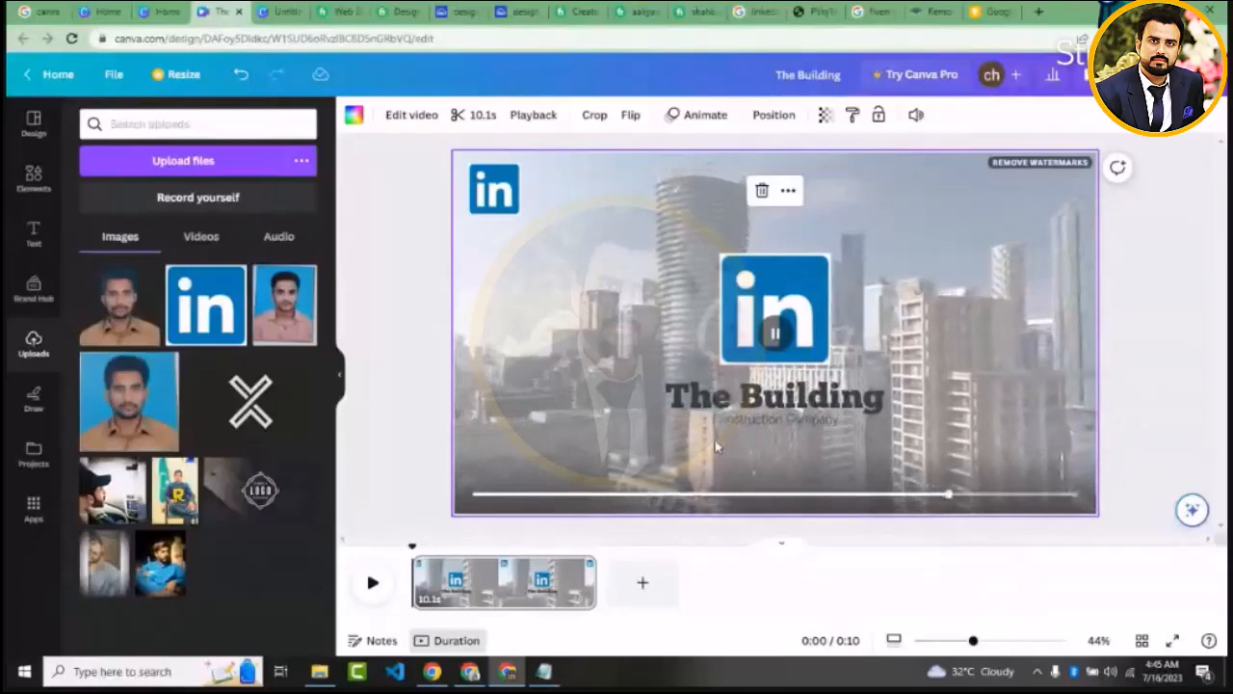
Try playback speeds of 0.5, 0.25 and 1.5 on the background video and return the speed to 1
{"action": "left_click", "coordinate": [535, 123]}
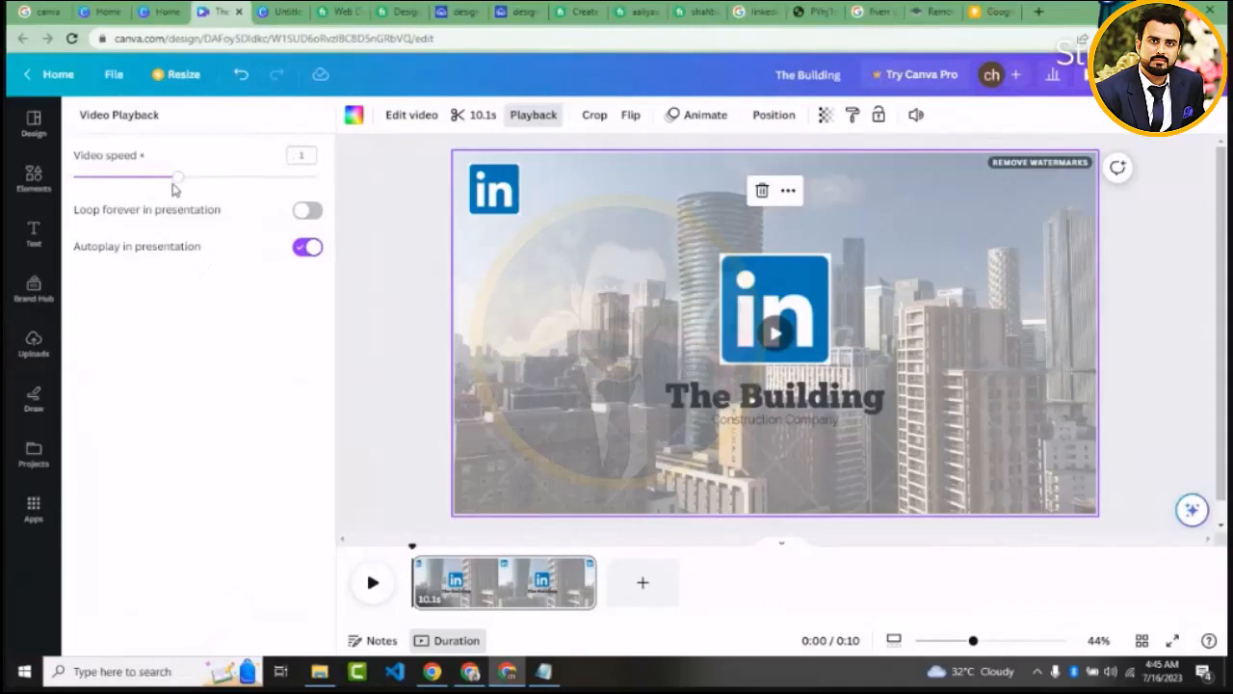
{"action": "left_click_drag", "start_coordinate": [176, 180], "coordinate": [118, 191]}
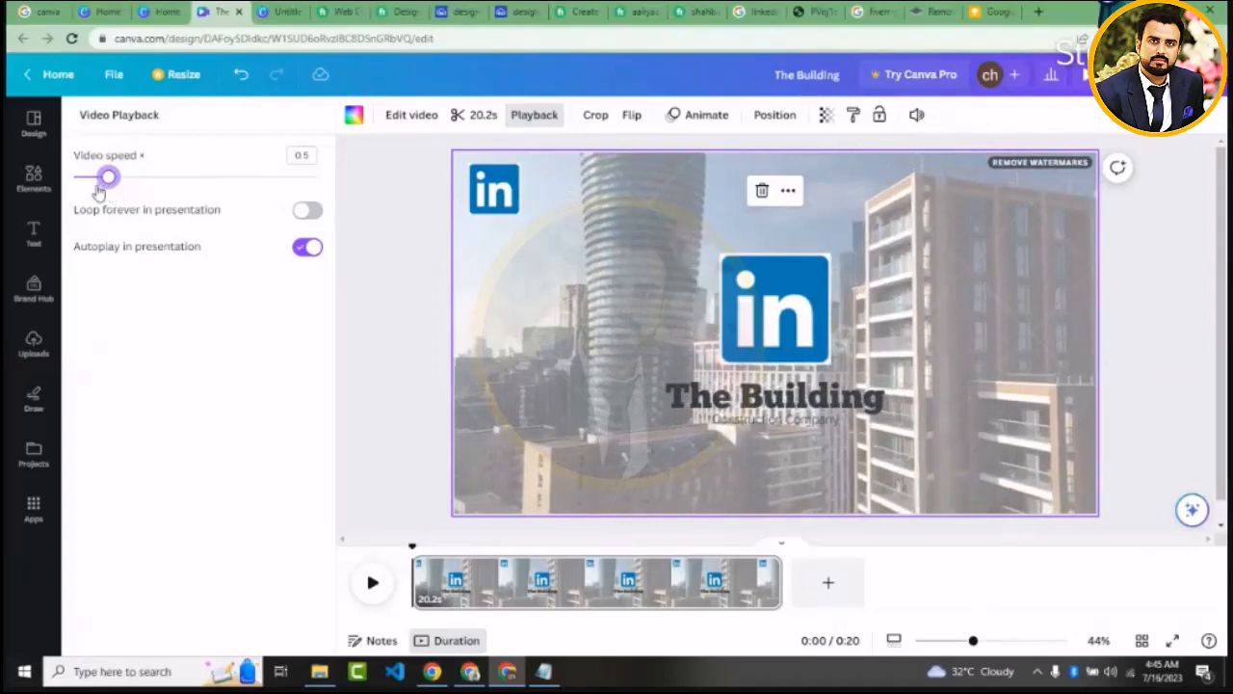
{"action": "left_click_drag", "start_coordinate": [98, 191], "coordinate": [86, 190]}
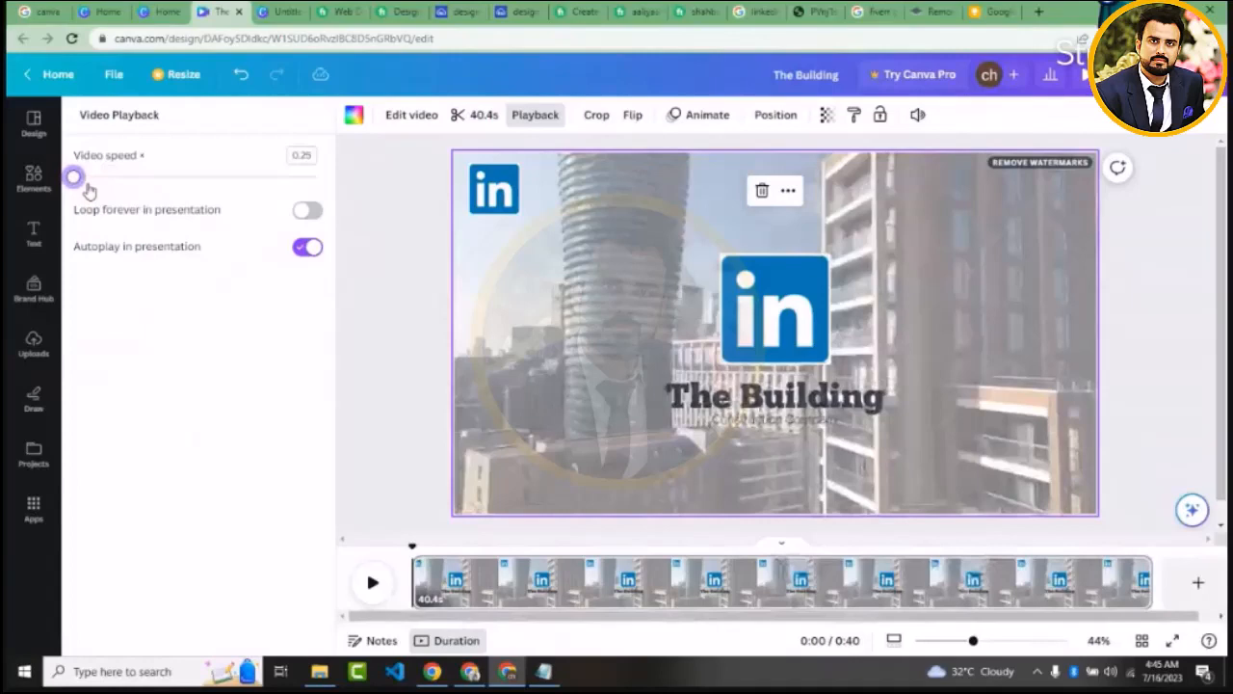
{"action": "left_click_drag", "start_coordinate": [89, 190], "coordinate": [235, 211]}
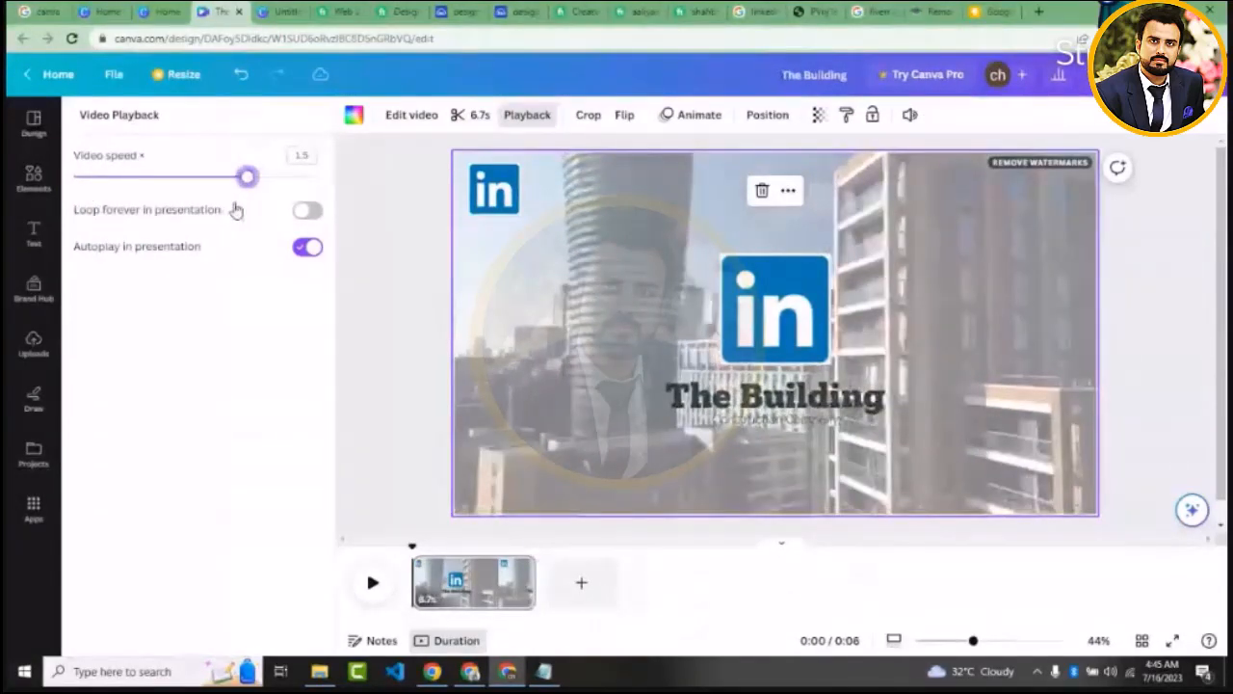
{"action": "left_click_drag", "start_coordinate": [236, 210], "coordinate": [170, 221]}
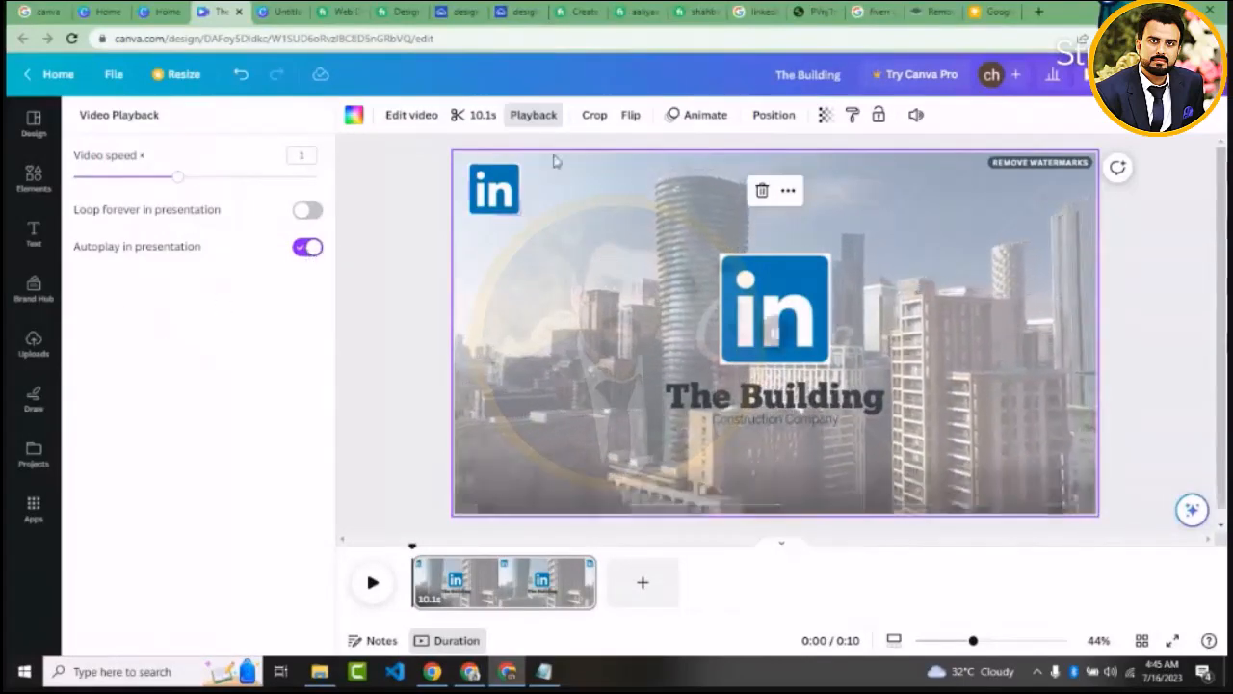
{"action": "left_click", "coordinate": [580, 127]}
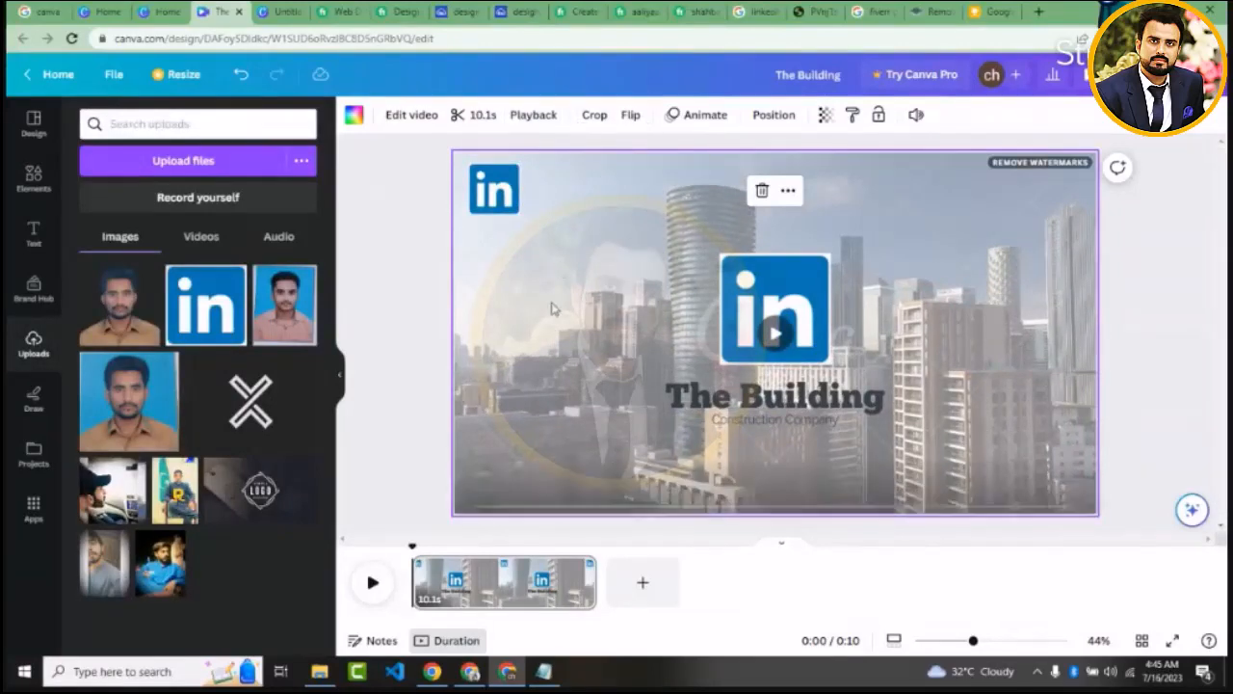
Flip the background building video horizontally and set its volume to 97
{"action": "left_click", "coordinate": [633, 117]}
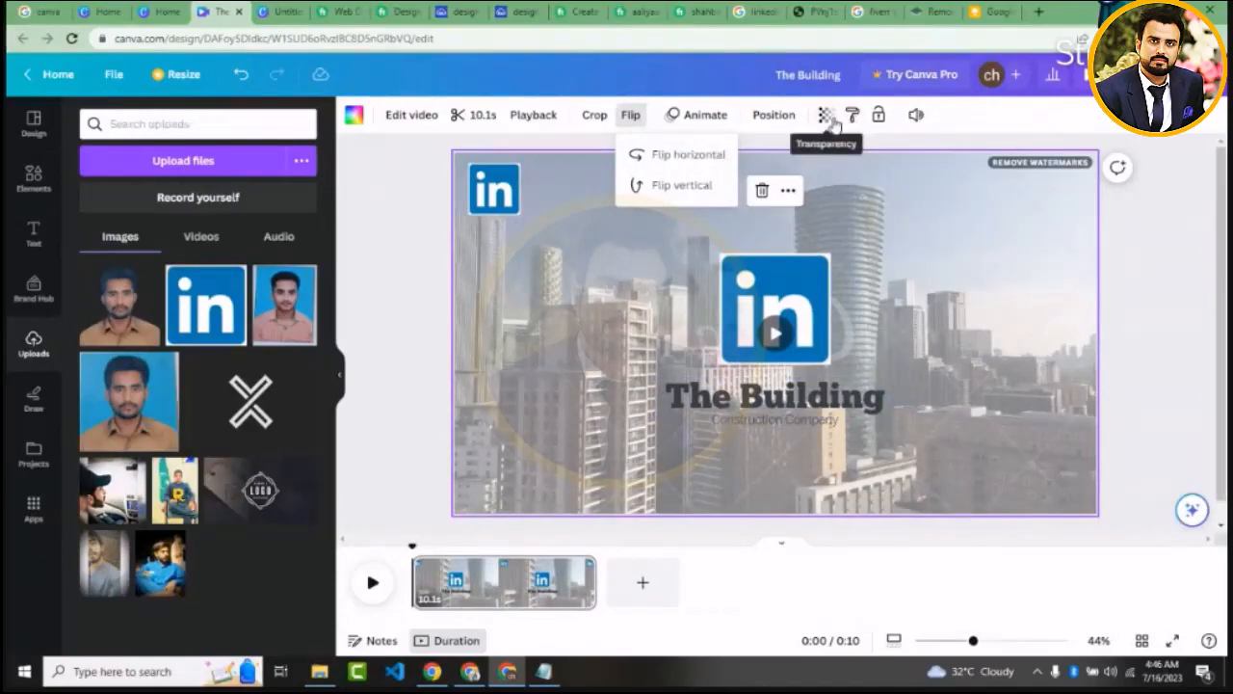
{"action": "left_click", "coordinate": [917, 123]}
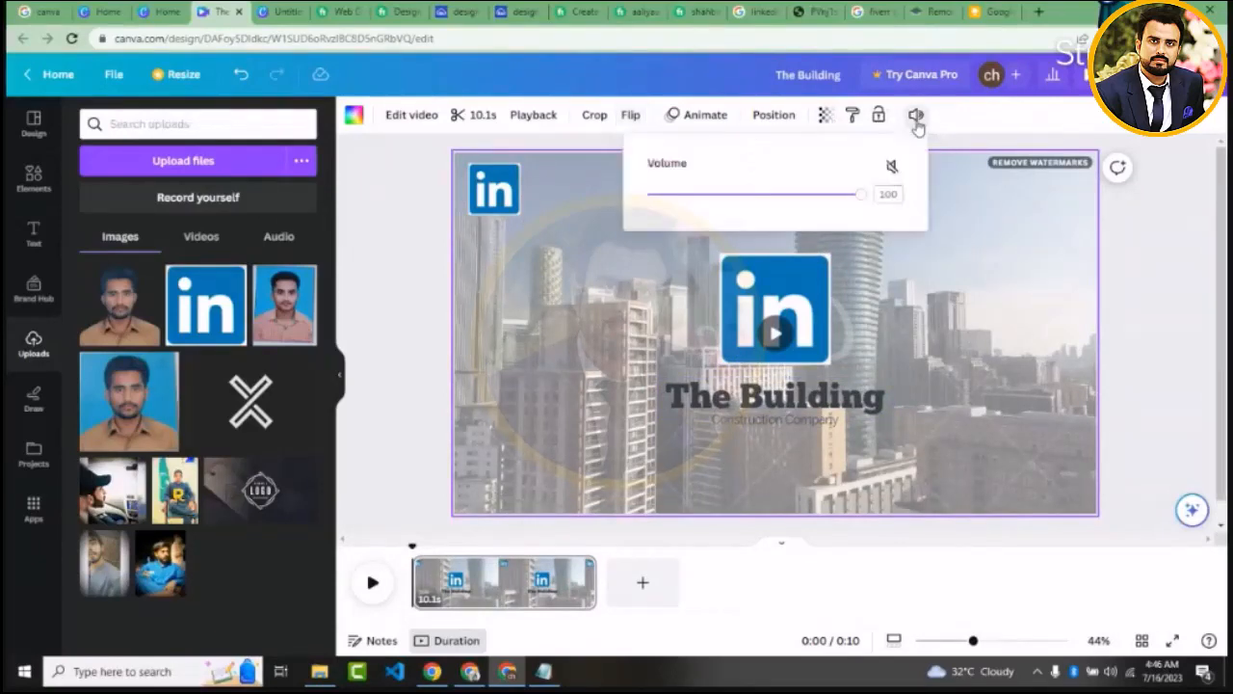
{"action": "left_click", "coordinate": [892, 171]}
{"action": "left_click", "coordinate": [892, 170]}
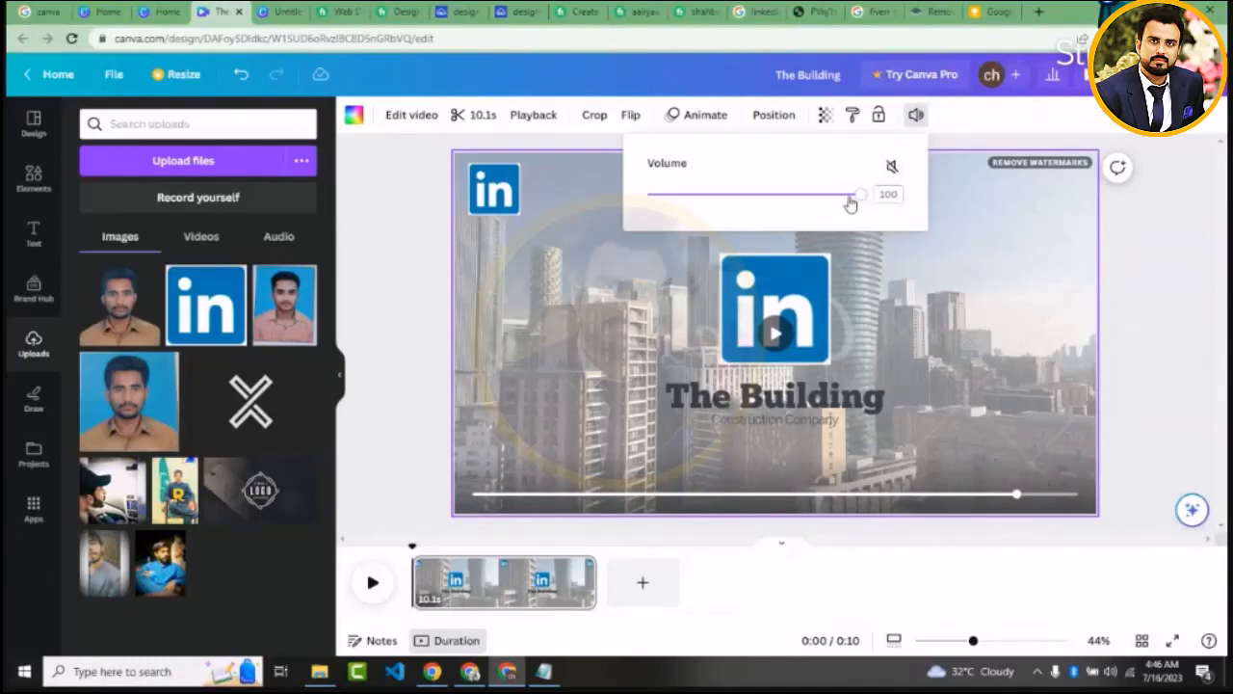
{"action": "mouse_move", "coordinate": [850, 202]}
{"action": "left_mouse_down"}
{"action": "mouse_move", "coordinate": [783, 202]}
{"action": "mouse_move", "coordinate": [854, 220]}
{"action": "left_mouse_up"}
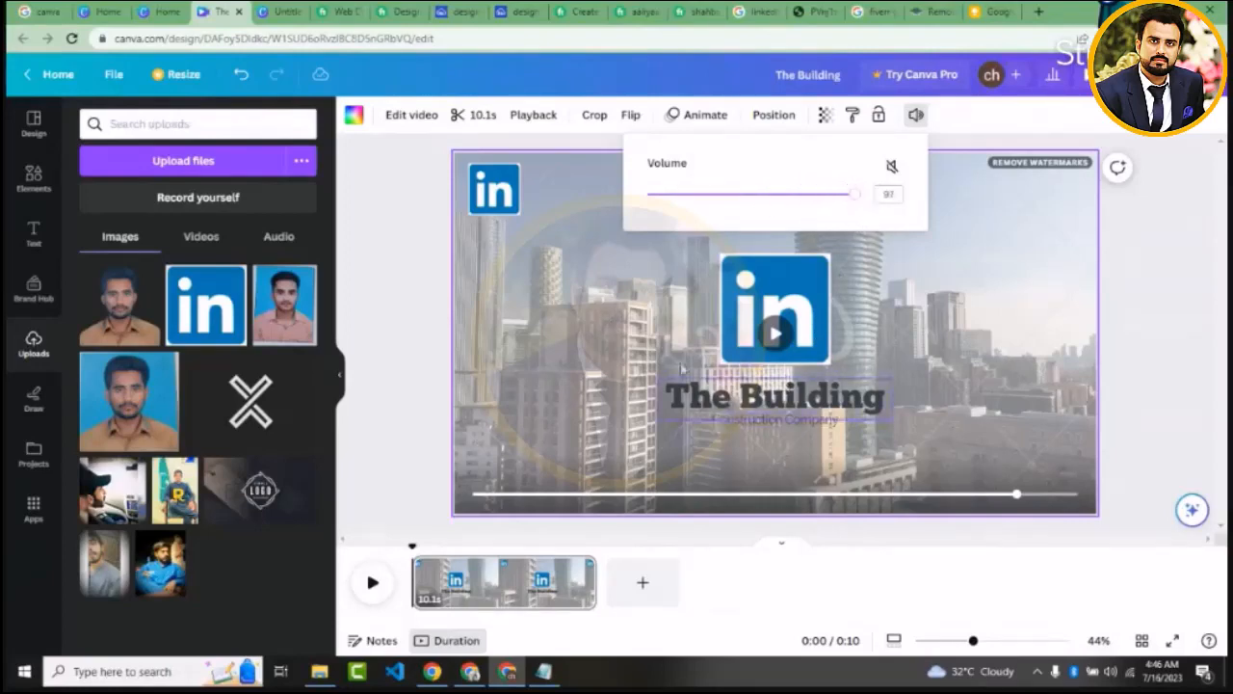
{"action": "left_click", "coordinate": [761, 231]}
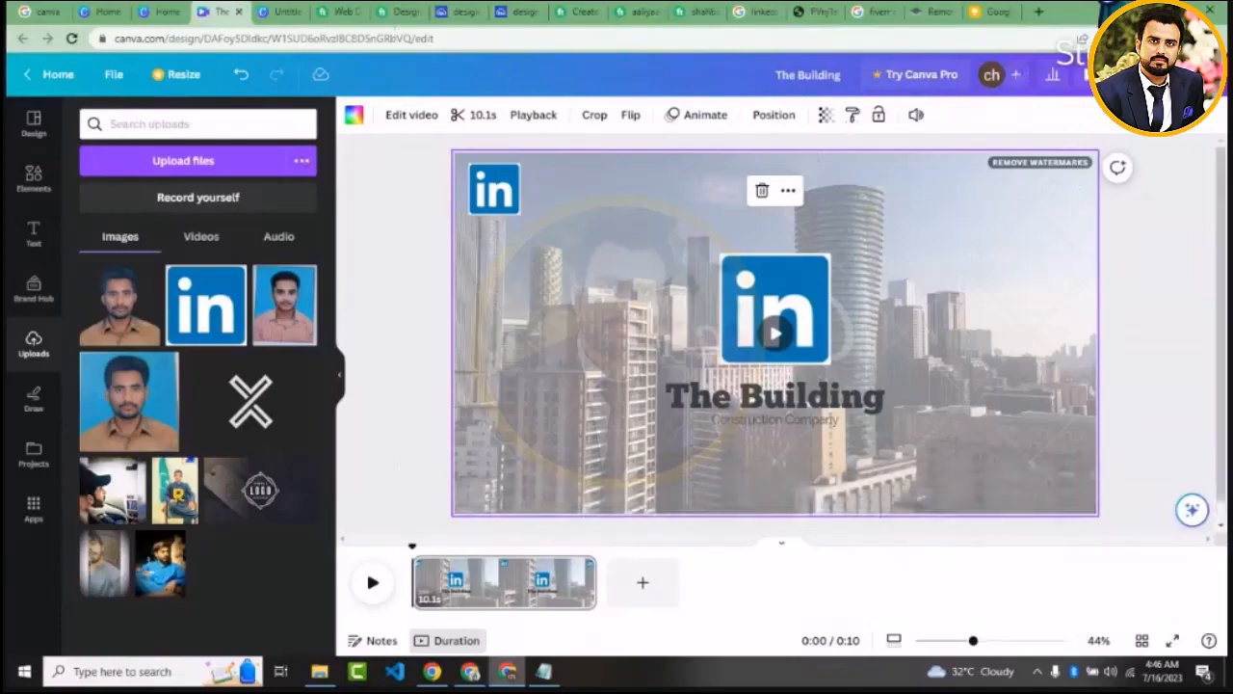
Switch to the StreamYard broadcast window to check the viewer comments
{"action": "left_click", "coordinate": [472, 674]}
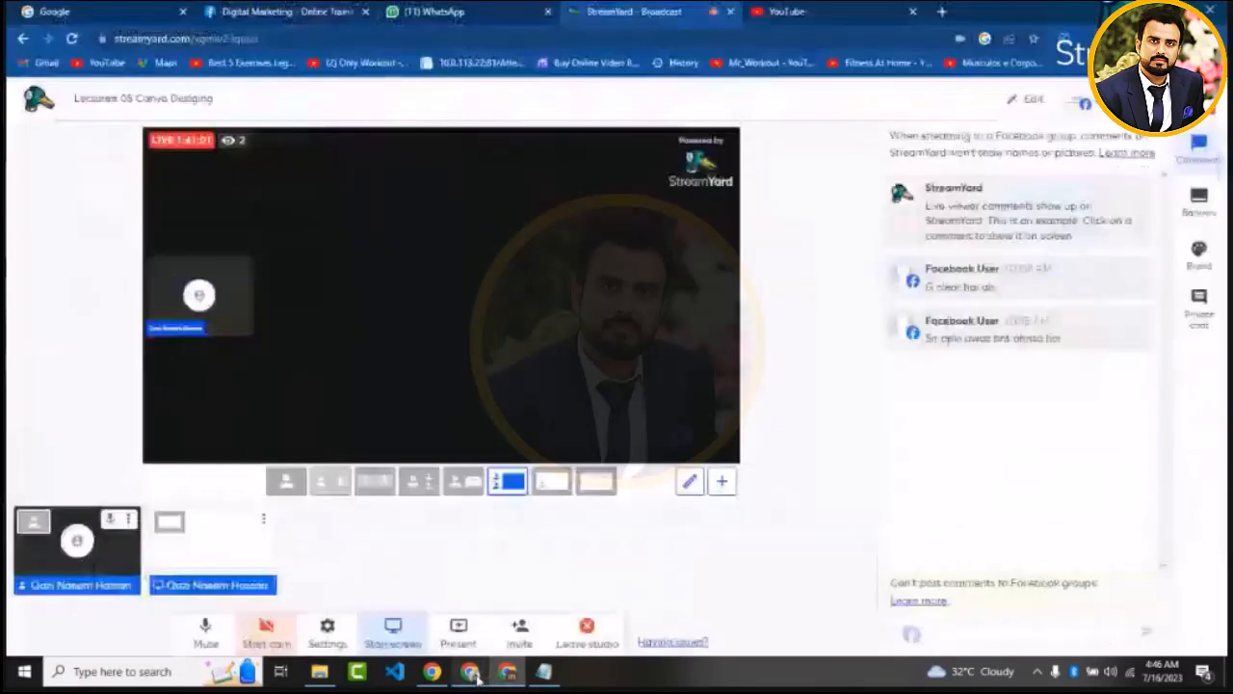